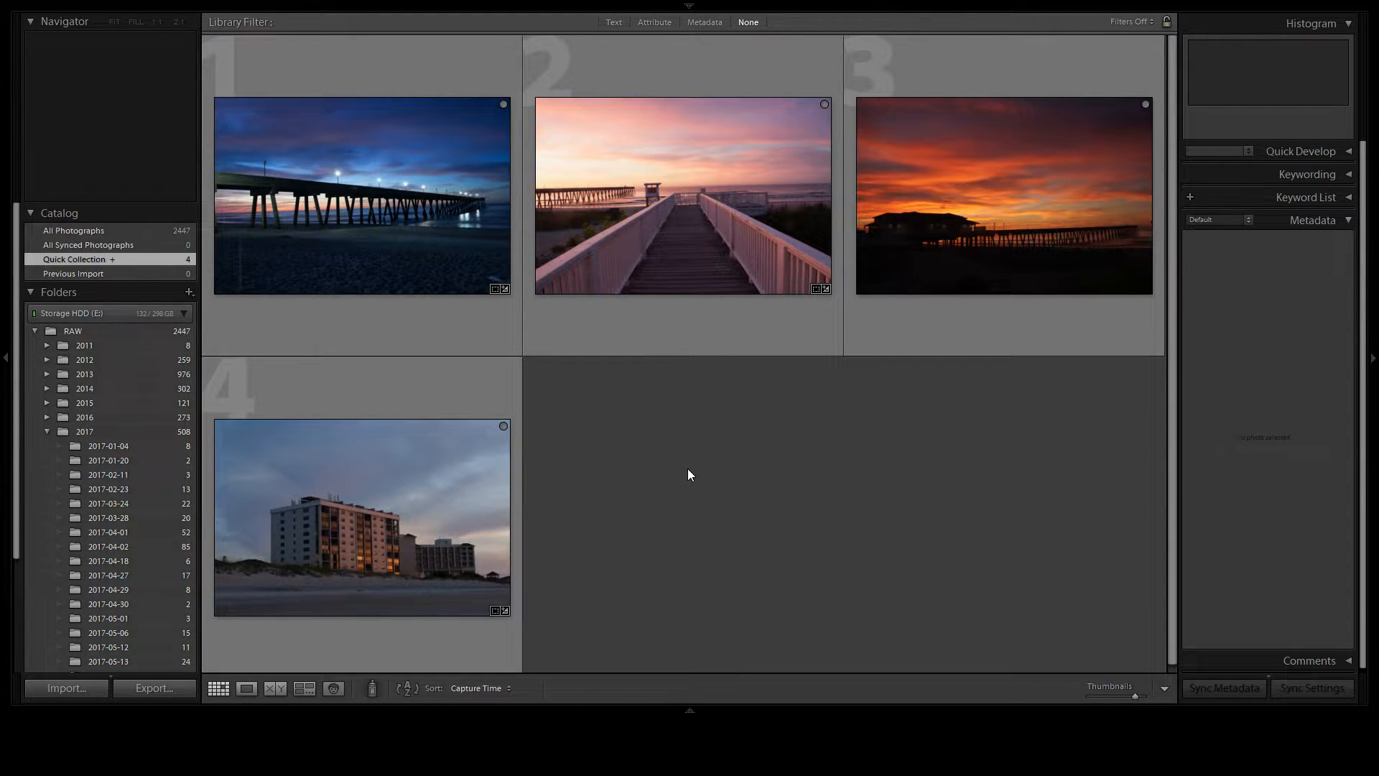
Step: Open the blue-hour pier photo in the Develop module and inspect the pole and debris on the beach at 1:1
{"action": "double_click", "coordinate": [390, 256]}
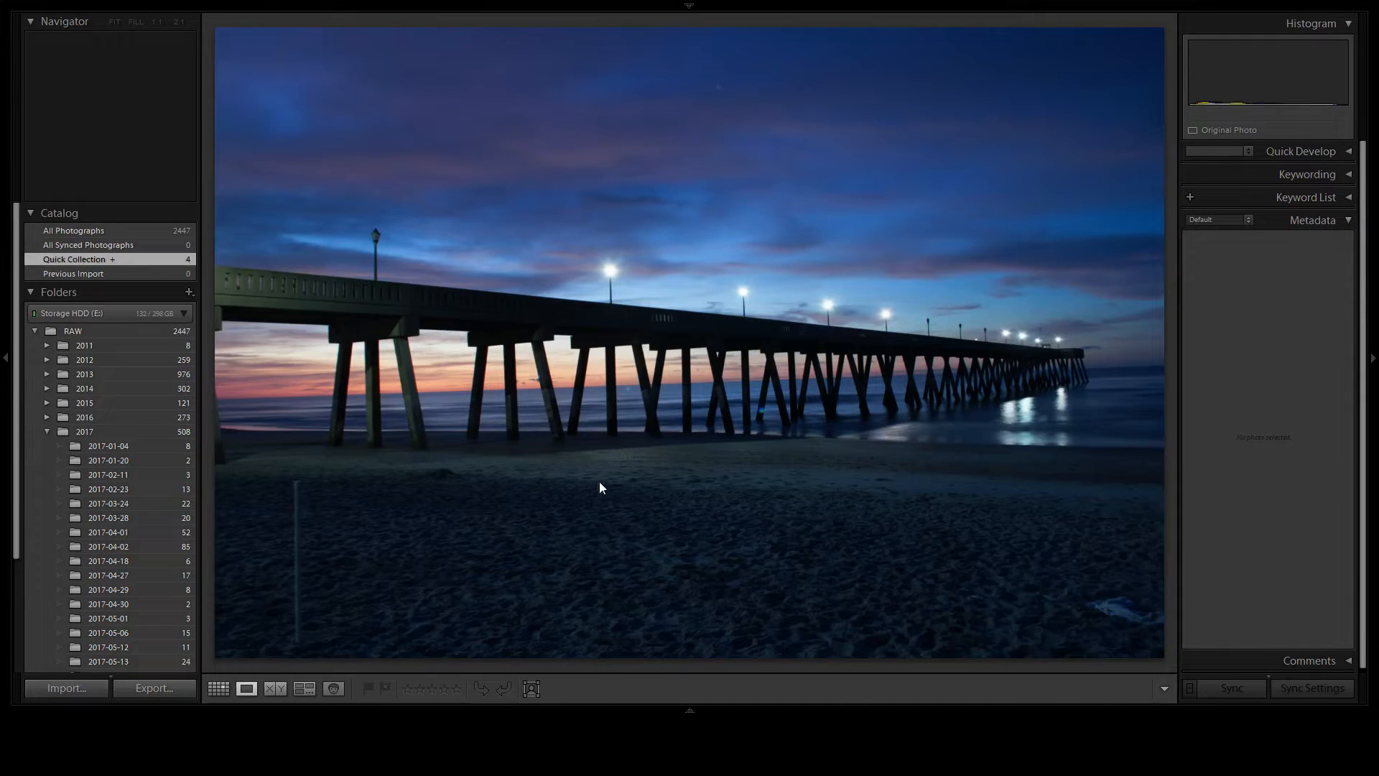
{"action": "mouse_move", "coordinate": [763, 11]}
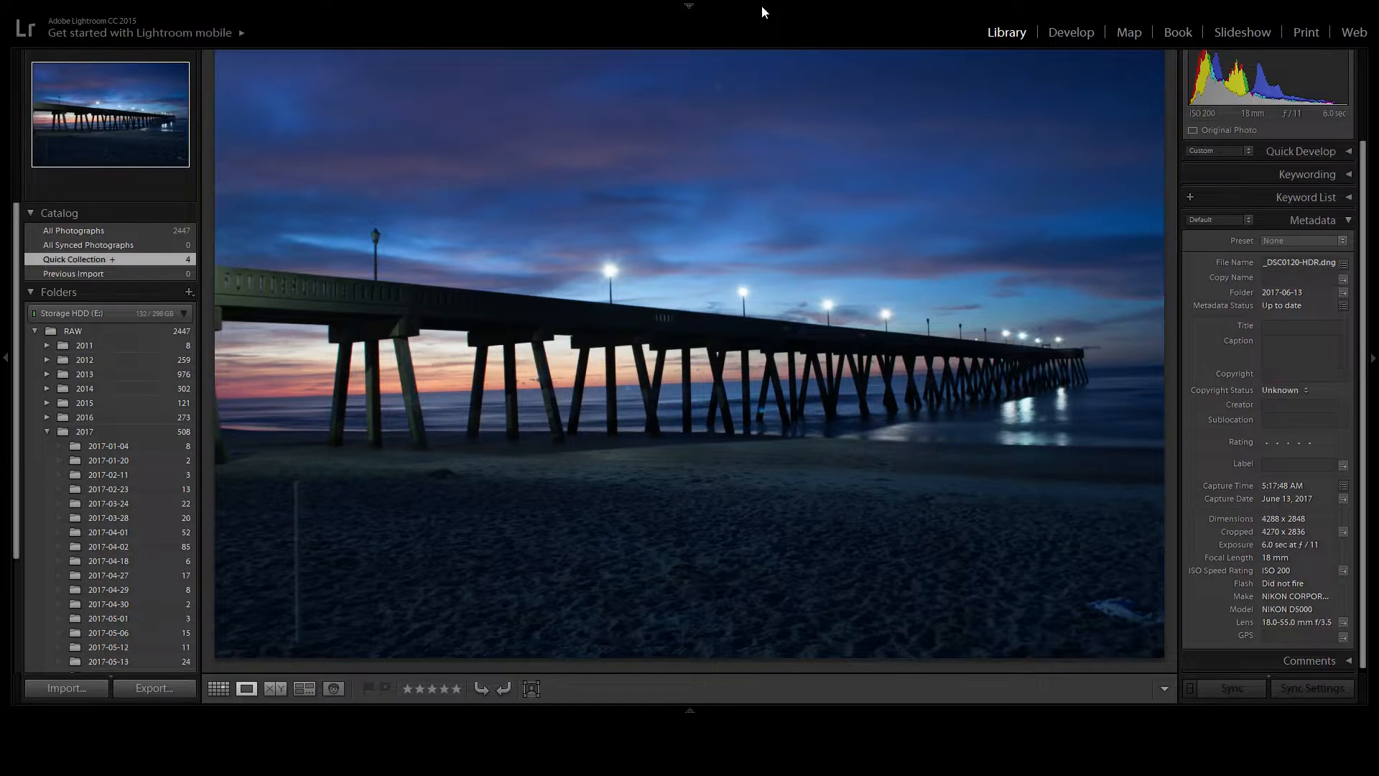
{"action": "left_click", "coordinate": [1083, 33]}
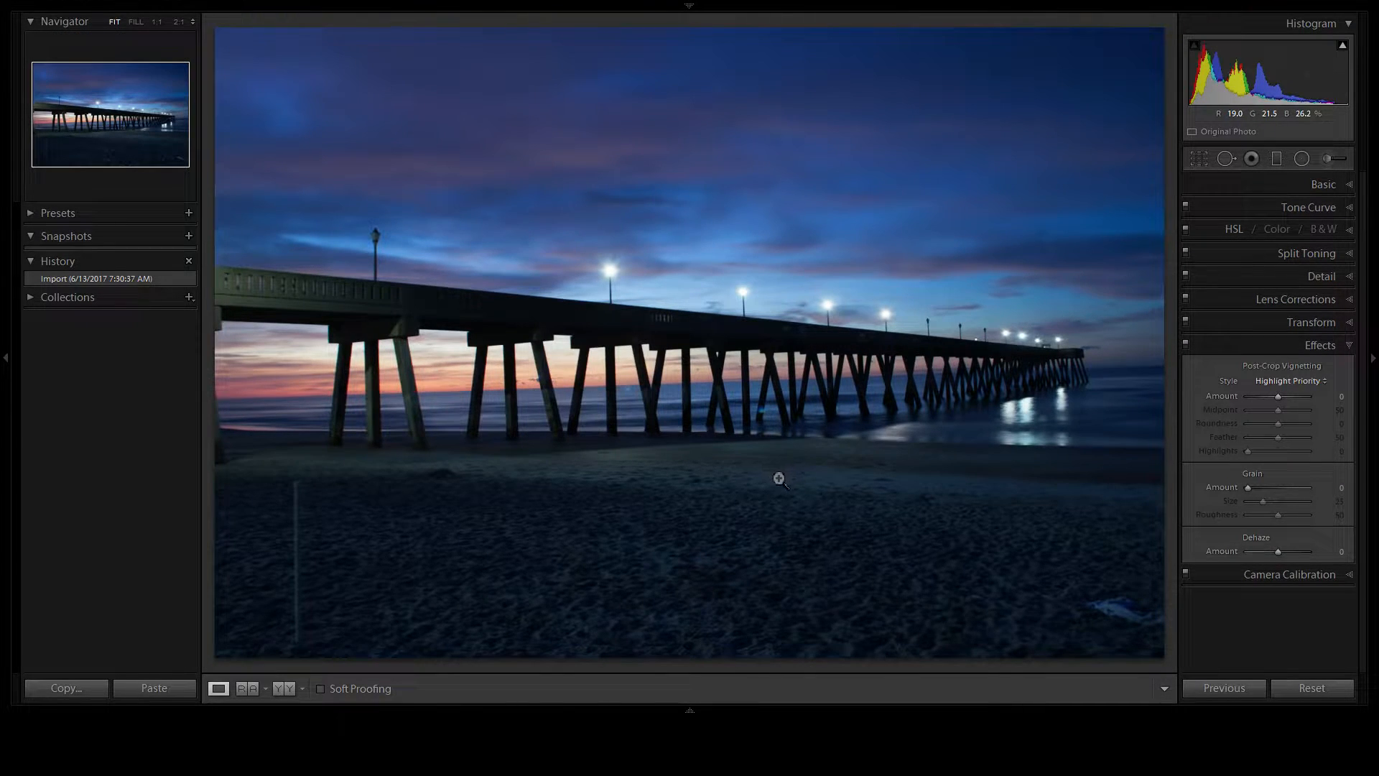
{"action": "left_click", "coordinate": [286, 545]}
{"action": "left_click", "coordinate": [494, 382]}
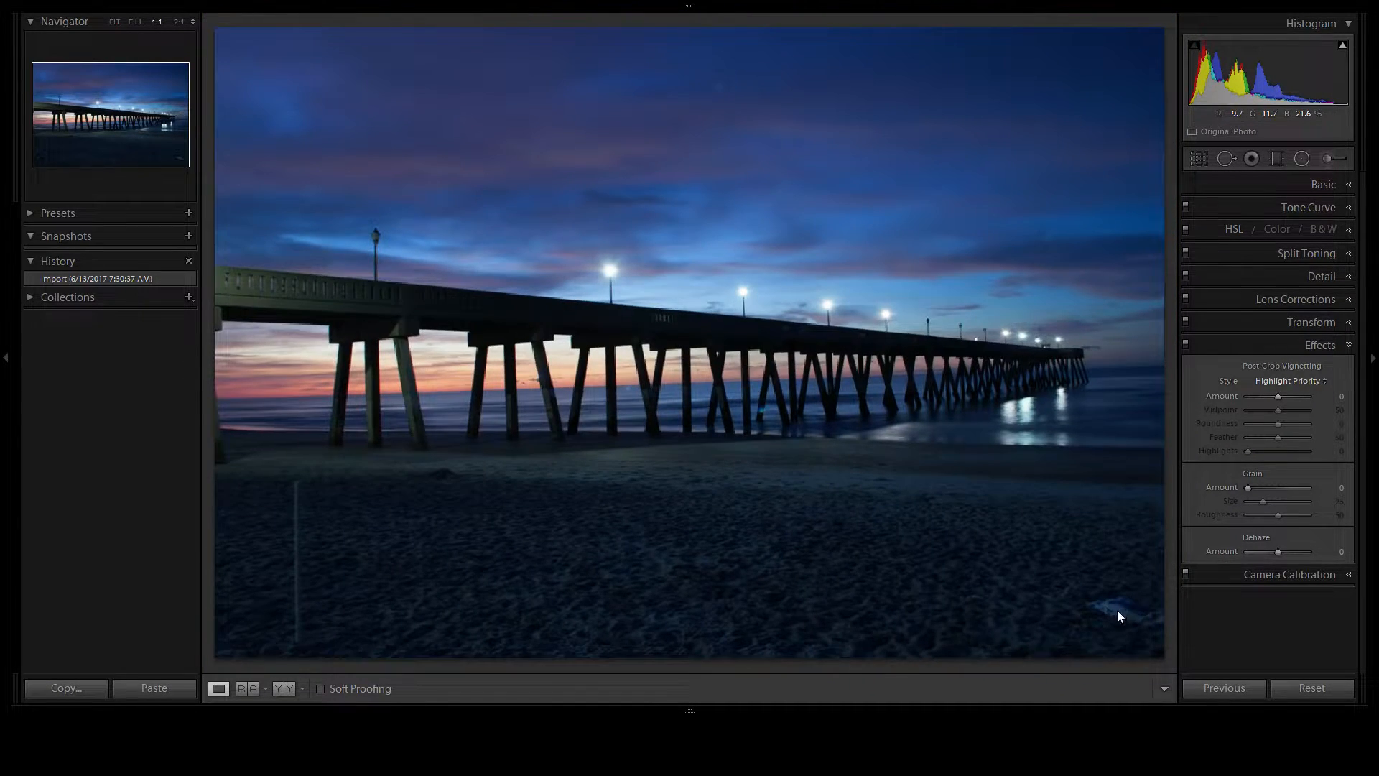
{"action": "left_click", "coordinate": [1117, 613]}
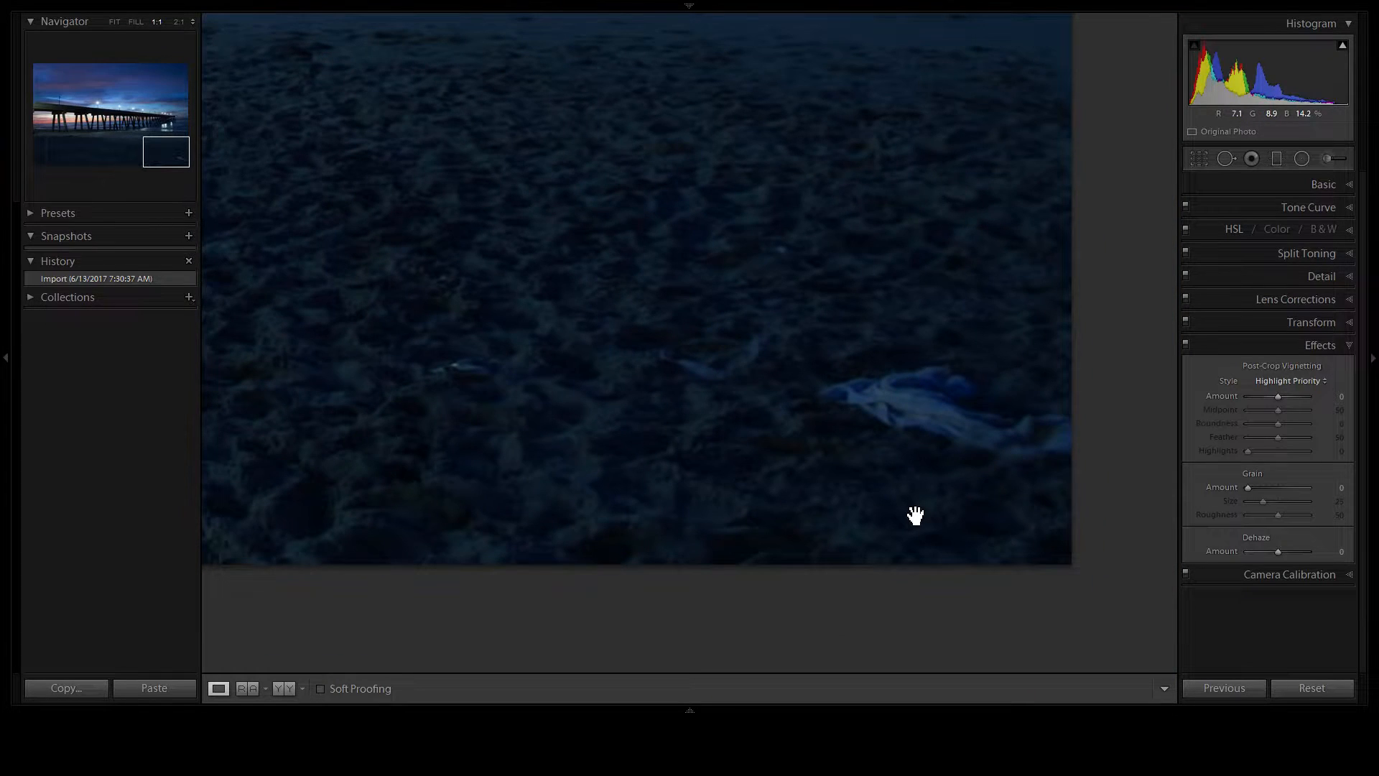
{"action": "left_click", "coordinate": [691, 284]}
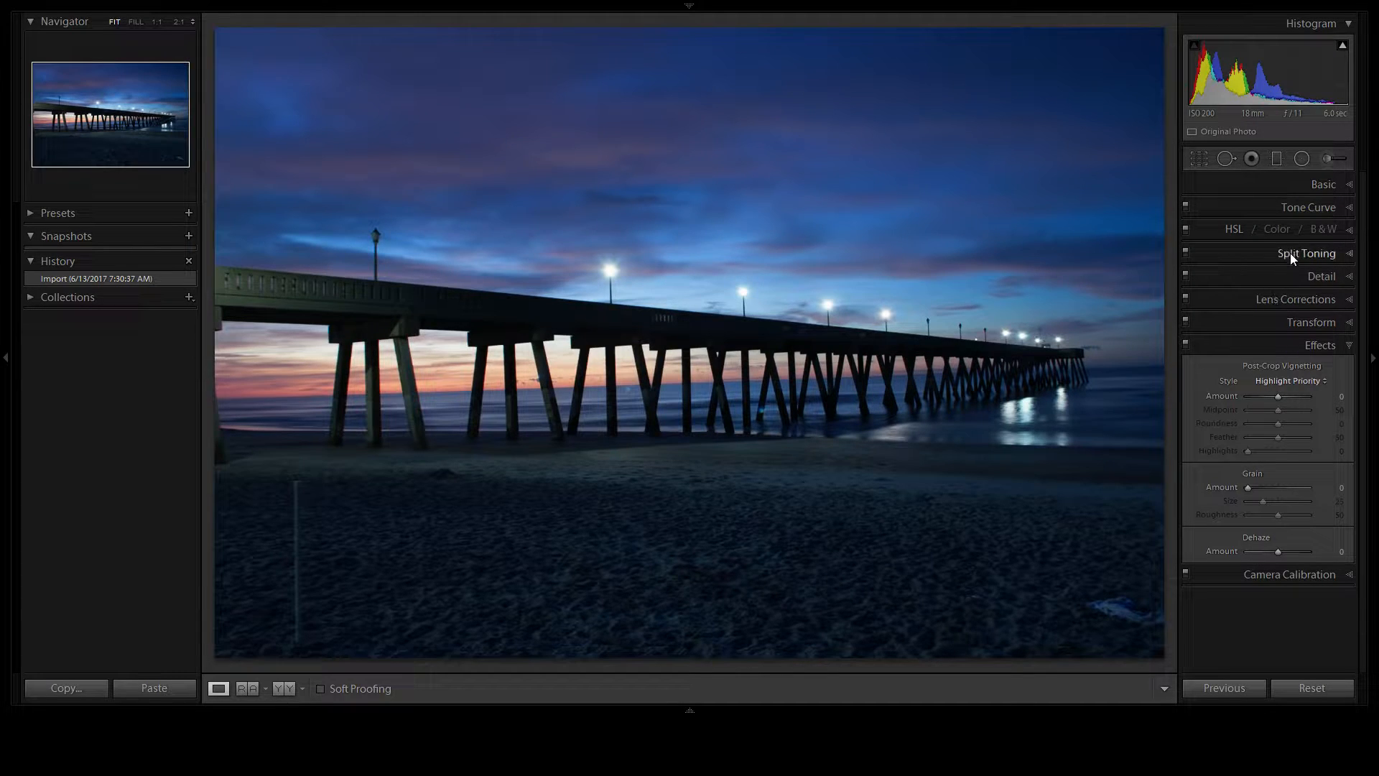
Step: Remove chromatic aberration and enable the lens profile corrections for the pier photo
{"action": "left_click", "coordinate": [1299, 188]}
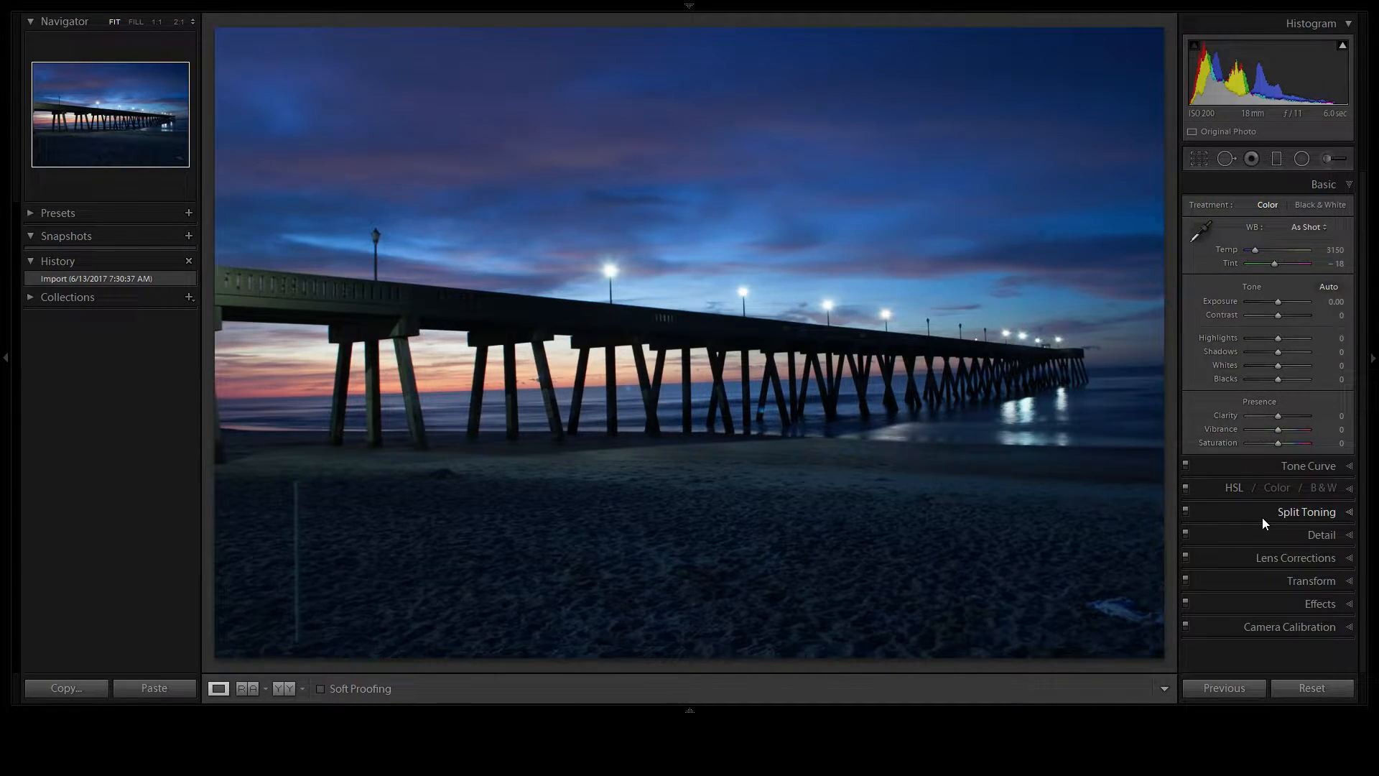
{"action": "left_click", "coordinate": [1286, 558]}
{"action": "left_click", "coordinate": [1208, 353]}
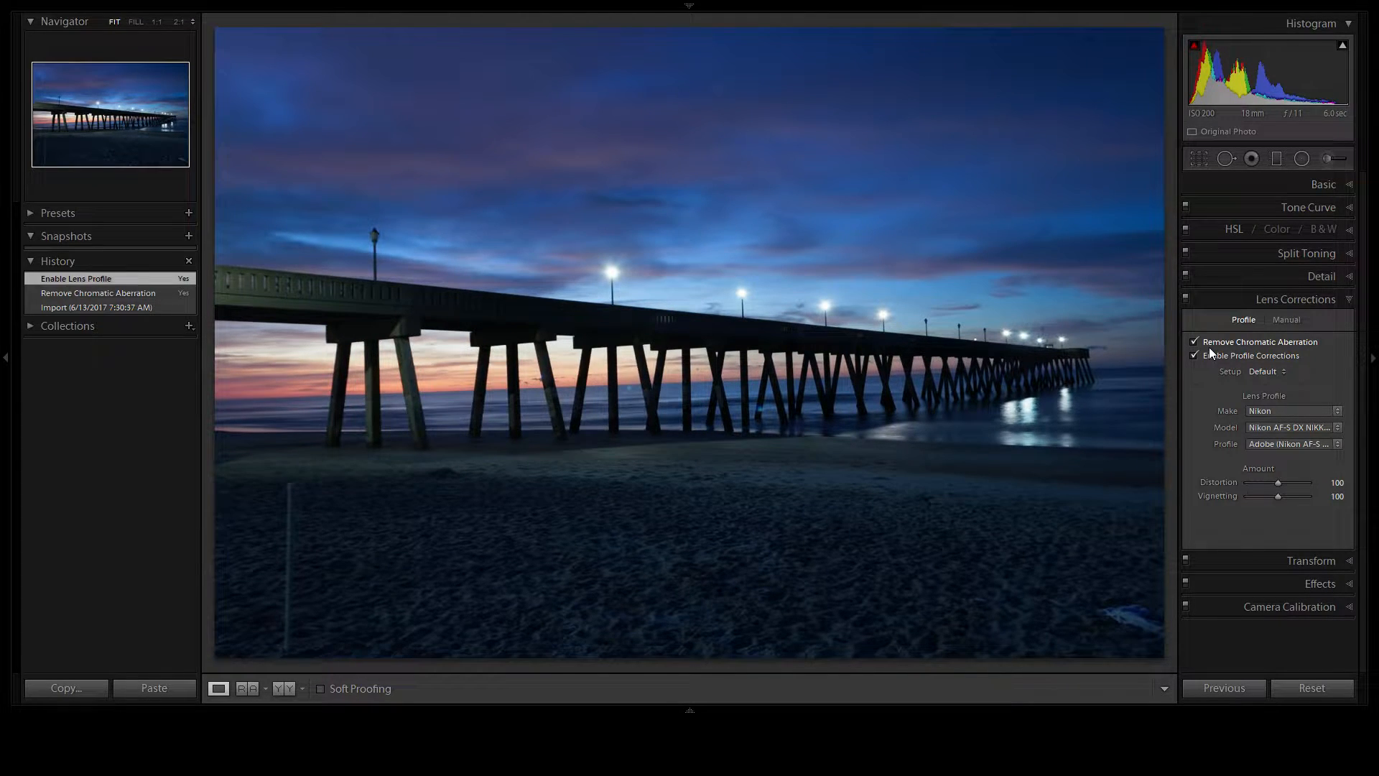
{"action": "left_click", "coordinate": [1291, 191]}
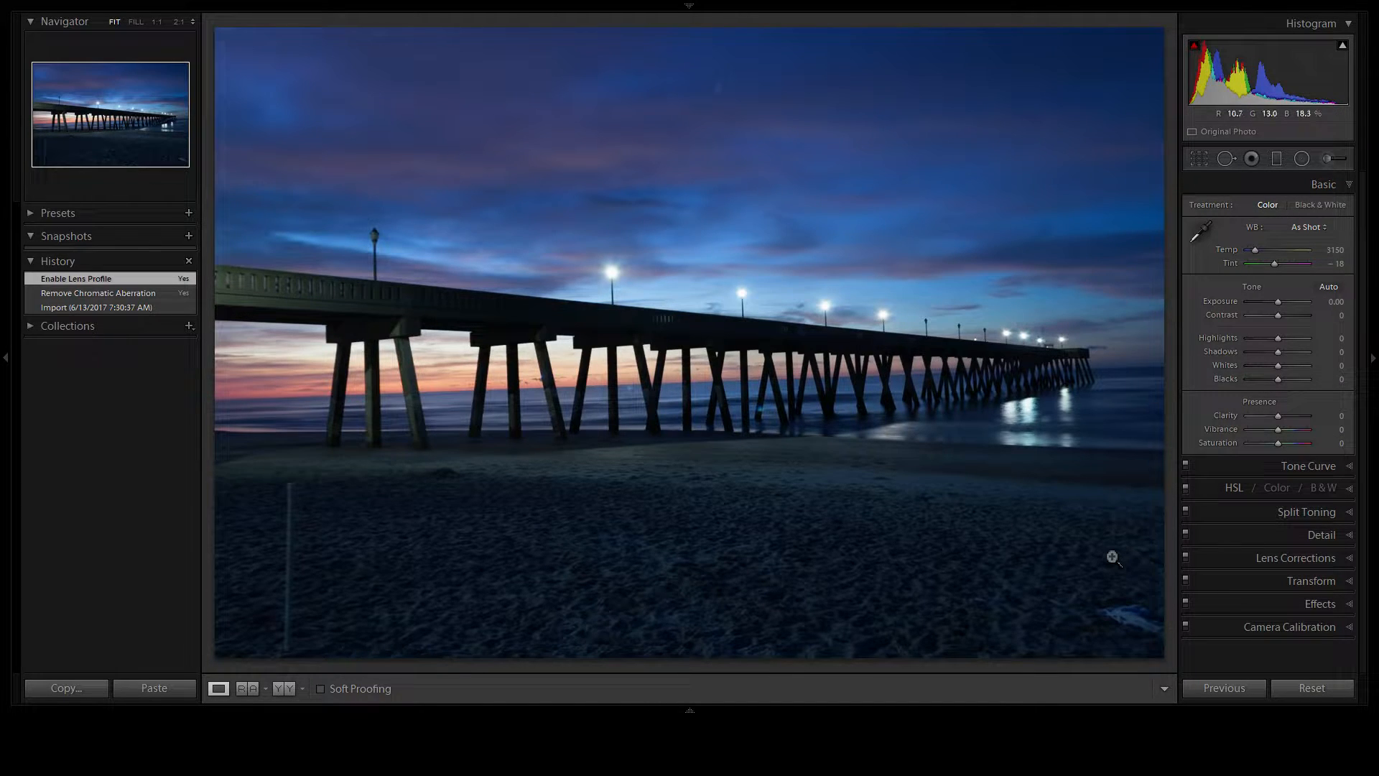
Step: Straighten the pier photo along the sea horizon with a crop angle of 1.98 and apply the crop
{"action": "left_click", "coordinate": [1203, 160]}
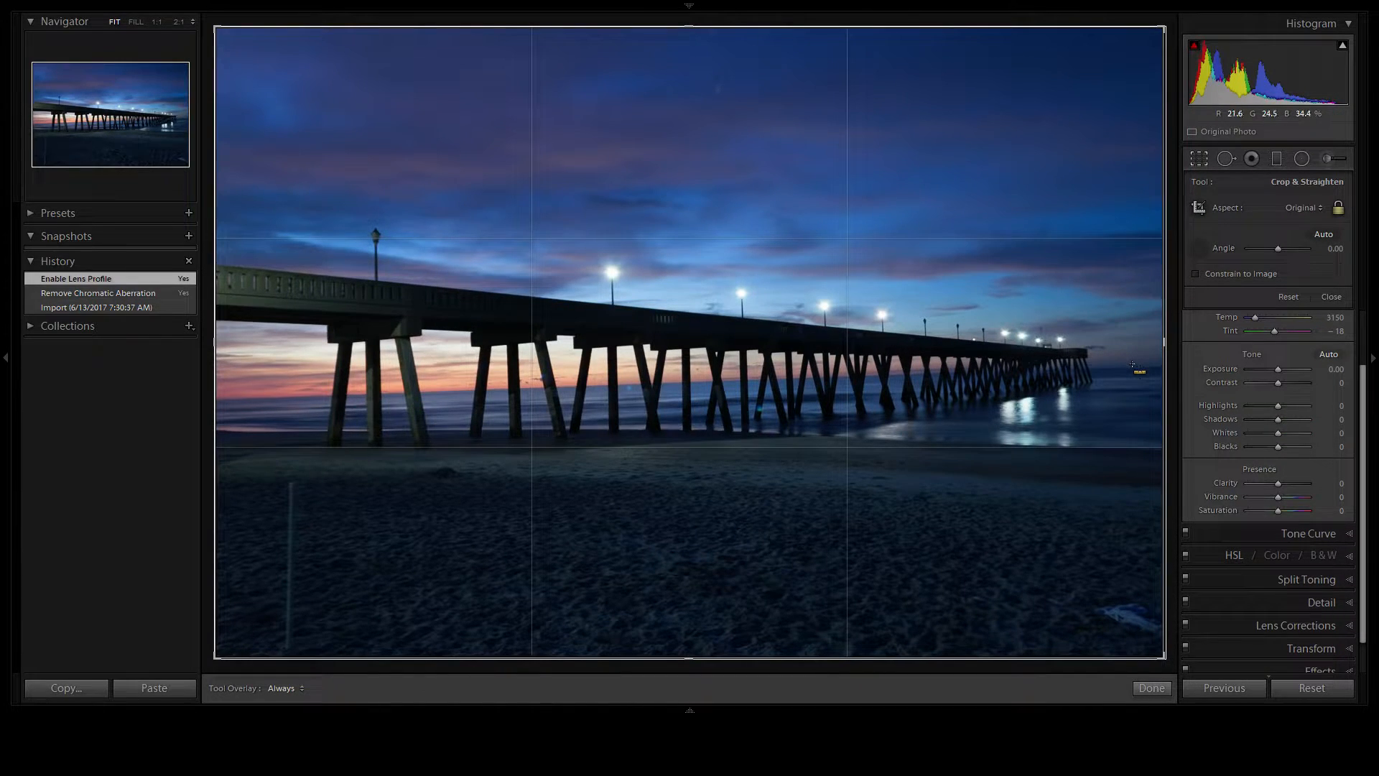
{"action": "left_click_drag", "start_coordinate": [1132, 365], "coordinate": [202, 397]}
{"action": "left_click_drag", "start_coordinate": [886, 272], "coordinate": [1012, 255]}
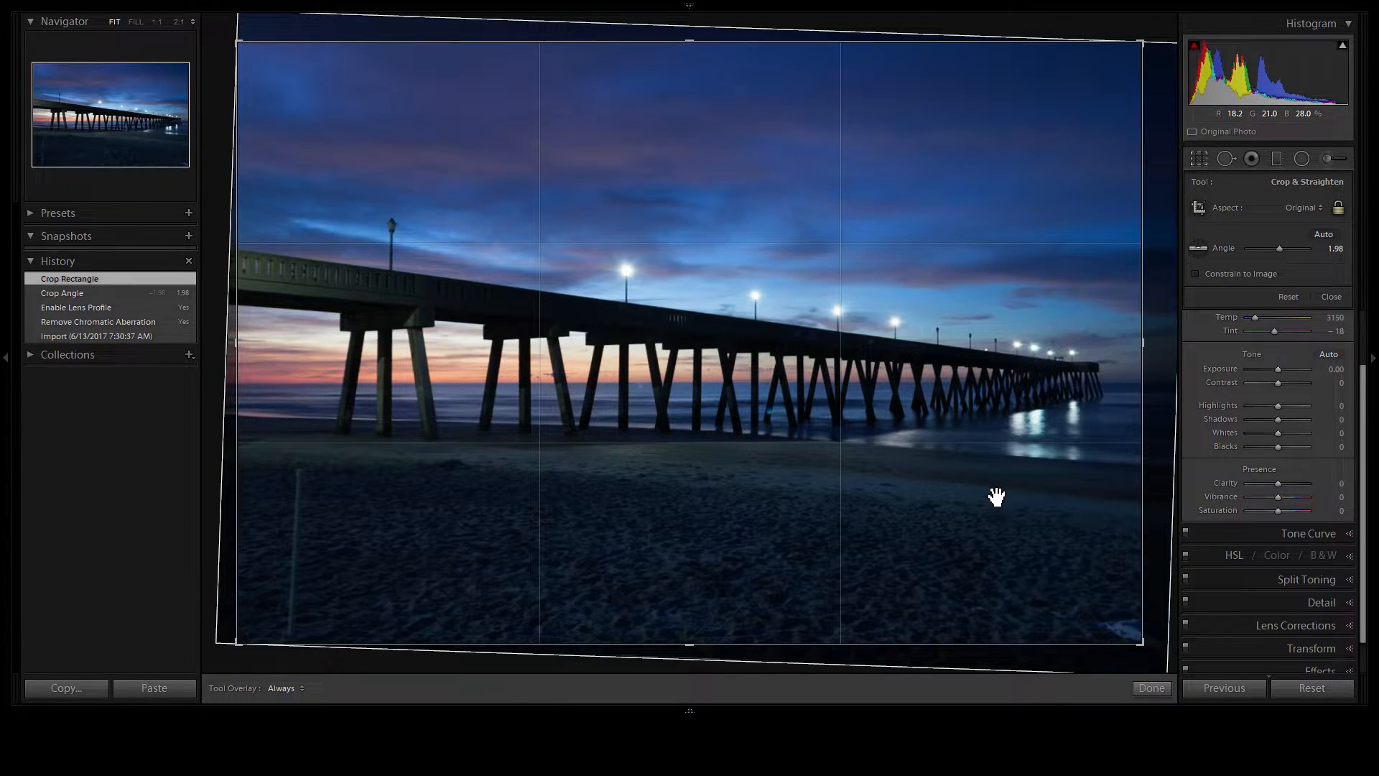
{"action": "key", "text": "Return"}
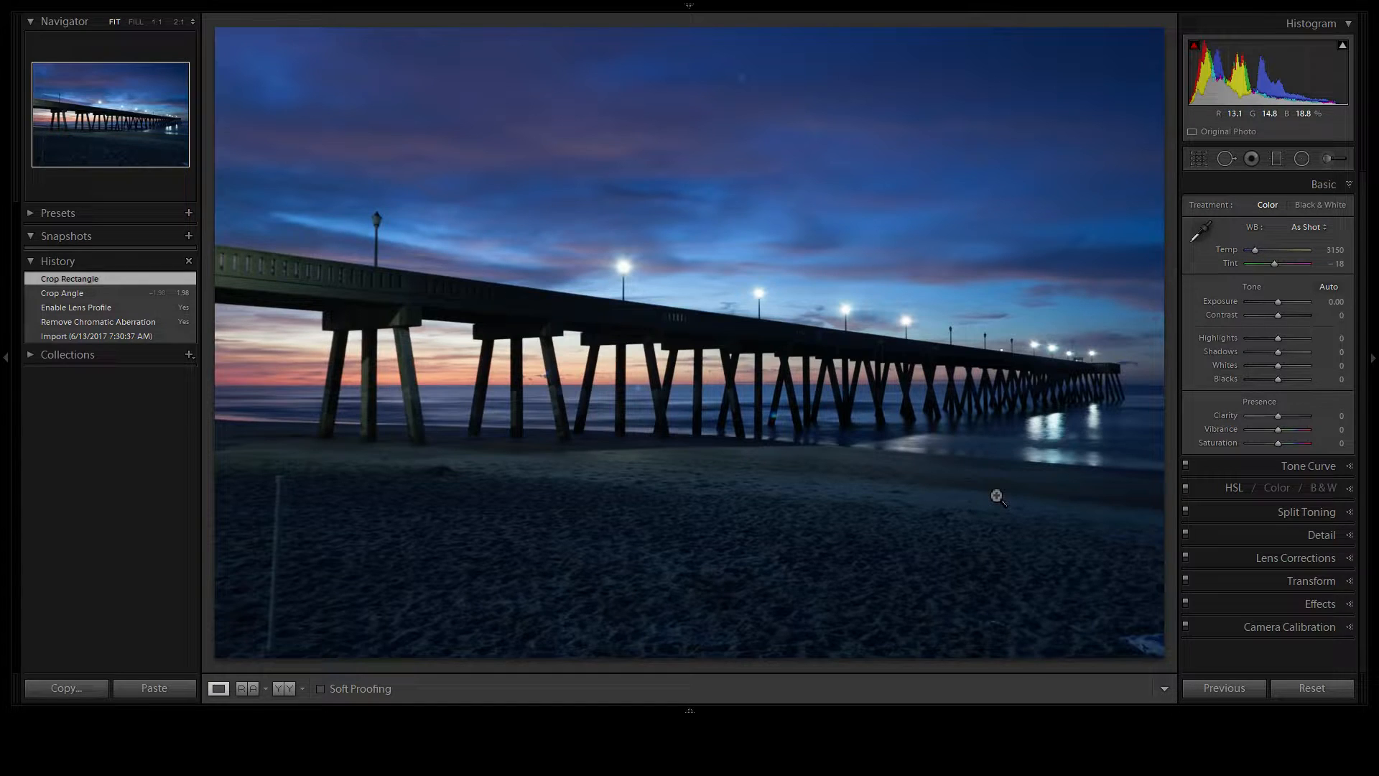
Step: Tighten the crop around the pier to exclude the beach debris and set its aspect ratio to 16 x 9
{"action": "left_click", "coordinate": [1196, 165]}
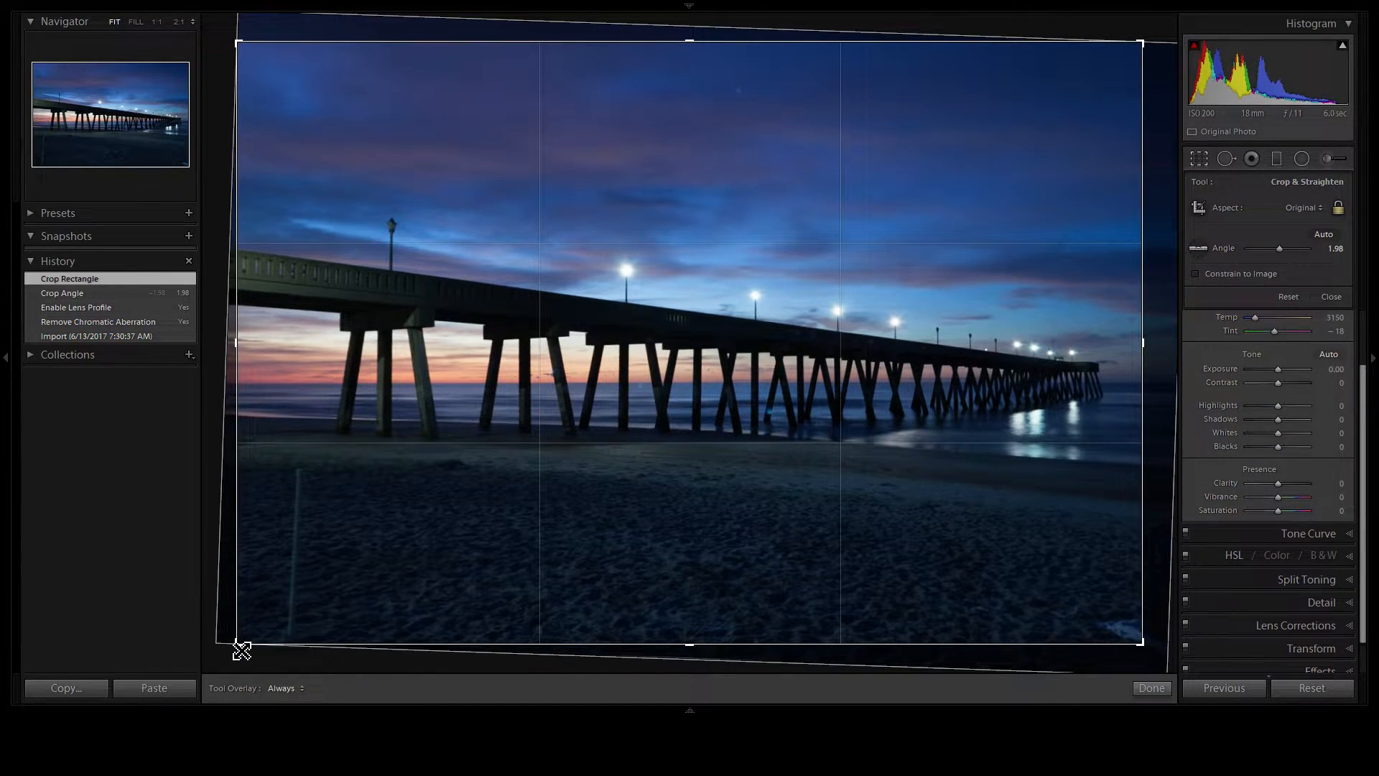
{"action": "left_click_drag", "start_coordinate": [239, 647], "coordinate": [252, 628]}
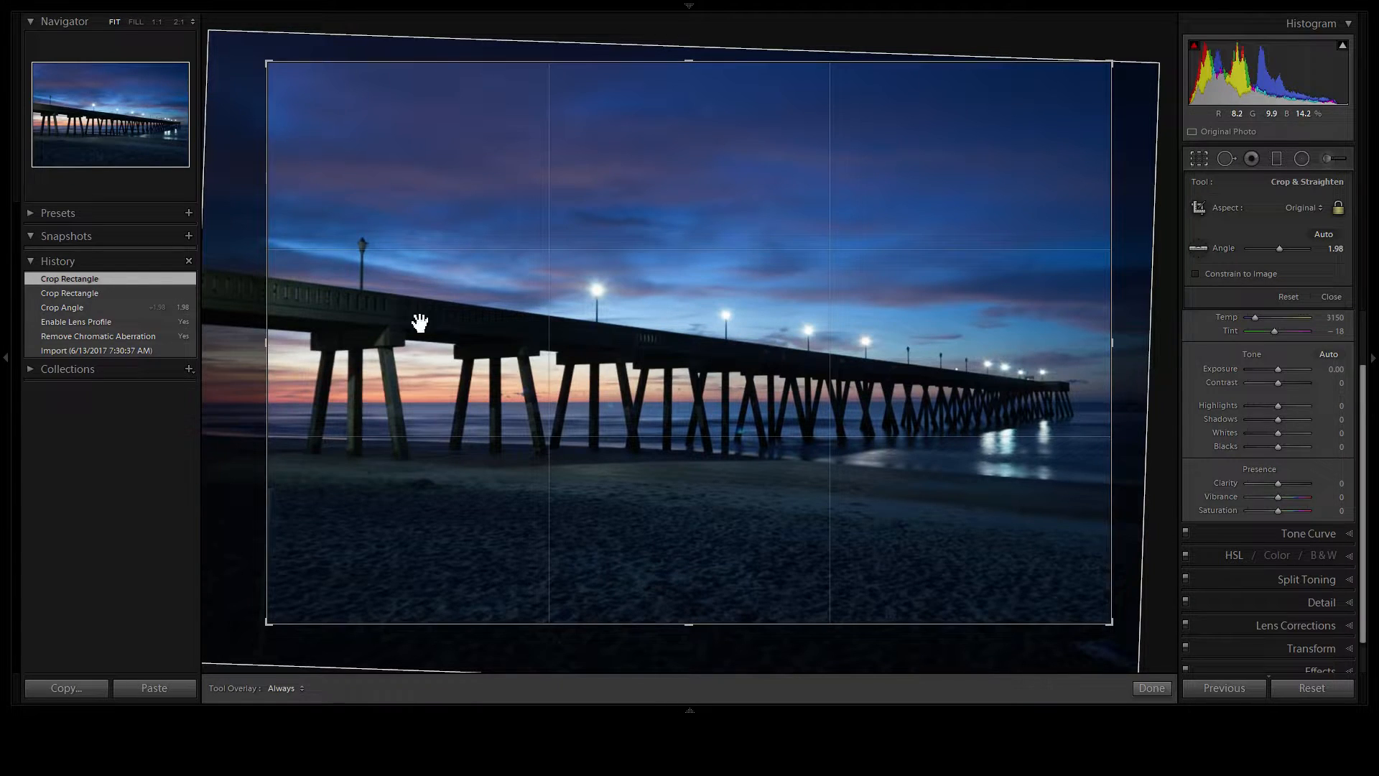
{"action": "left_click", "coordinate": [1294, 209]}
{"action": "left_click", "coordinate": [1205, 373]}
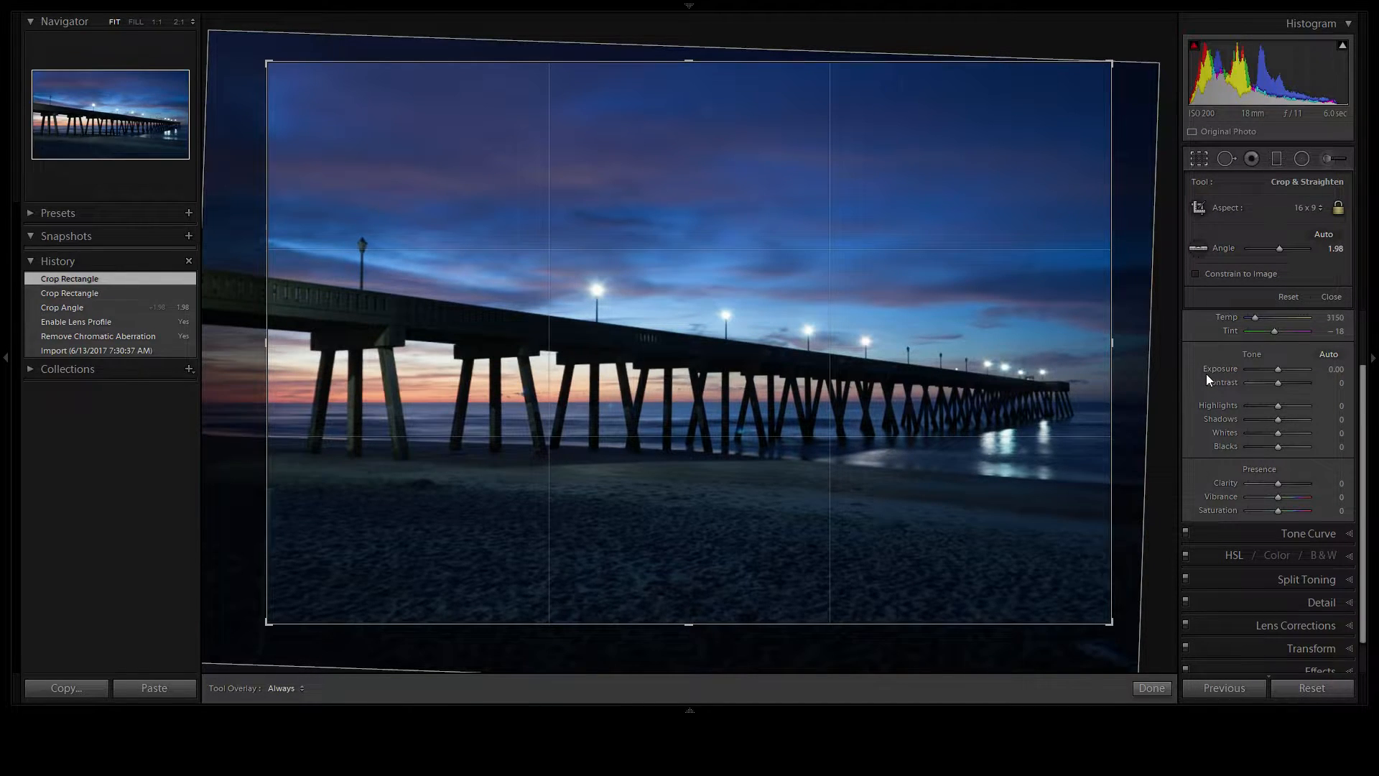
Step: Widen the 16 x 9 crop frame to nearly the full width of the straightened photo
{"action": "left_click_drag", "start_coordinate": [267, 343], "coordinate": [199, 350]}
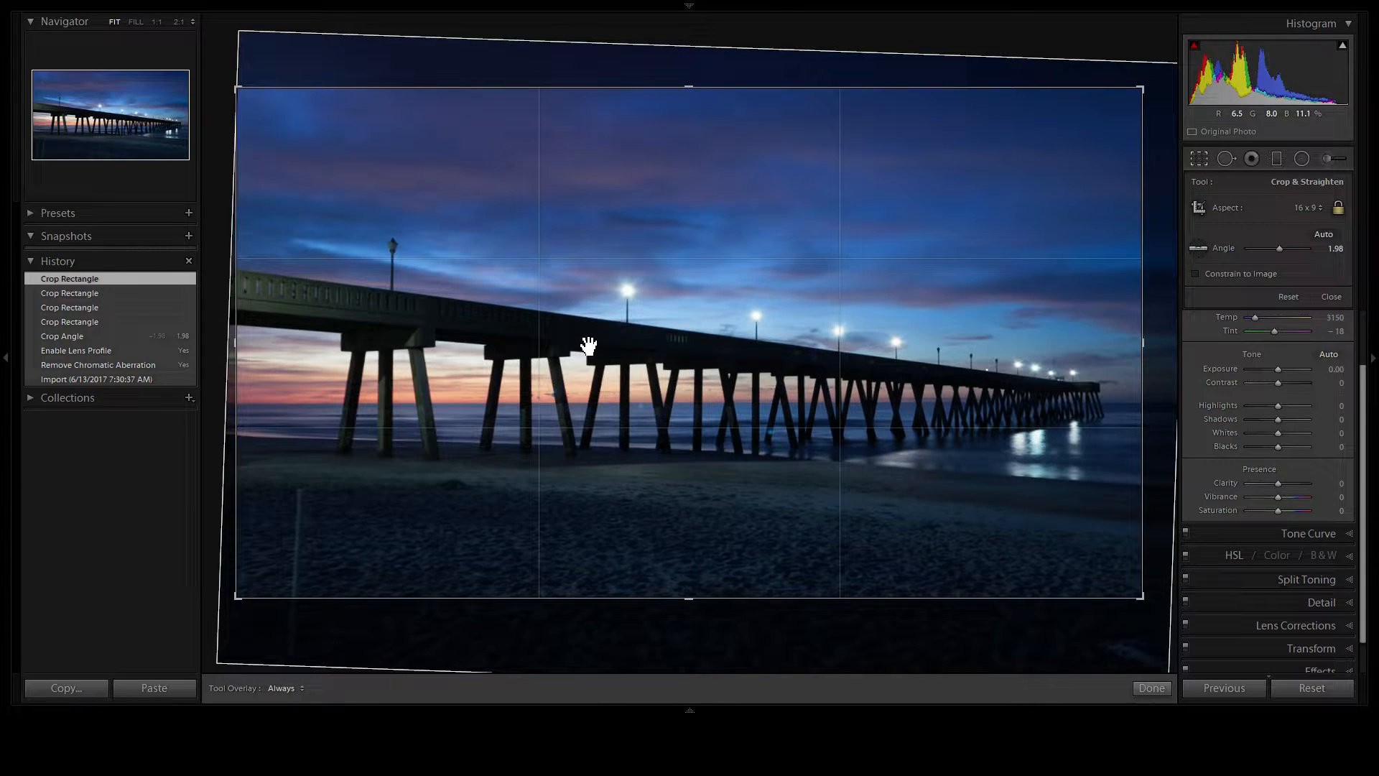
{"action": "left_click_drag", "start_coordinate": [1147, 343], "coordinate": [1228, 348]}
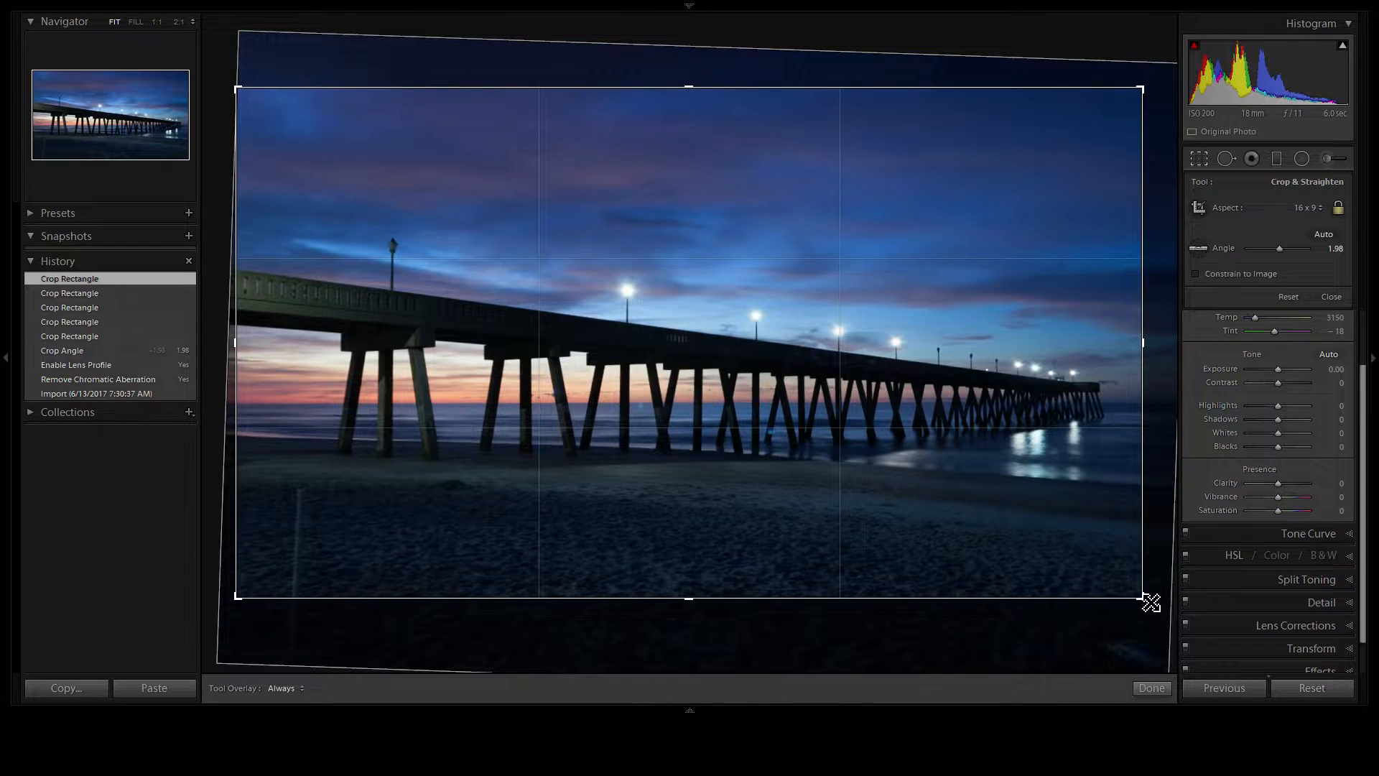
{"action": "left_click_drag", "start_coordinate": [1143, 597], "coordinate": [1188, 622]}
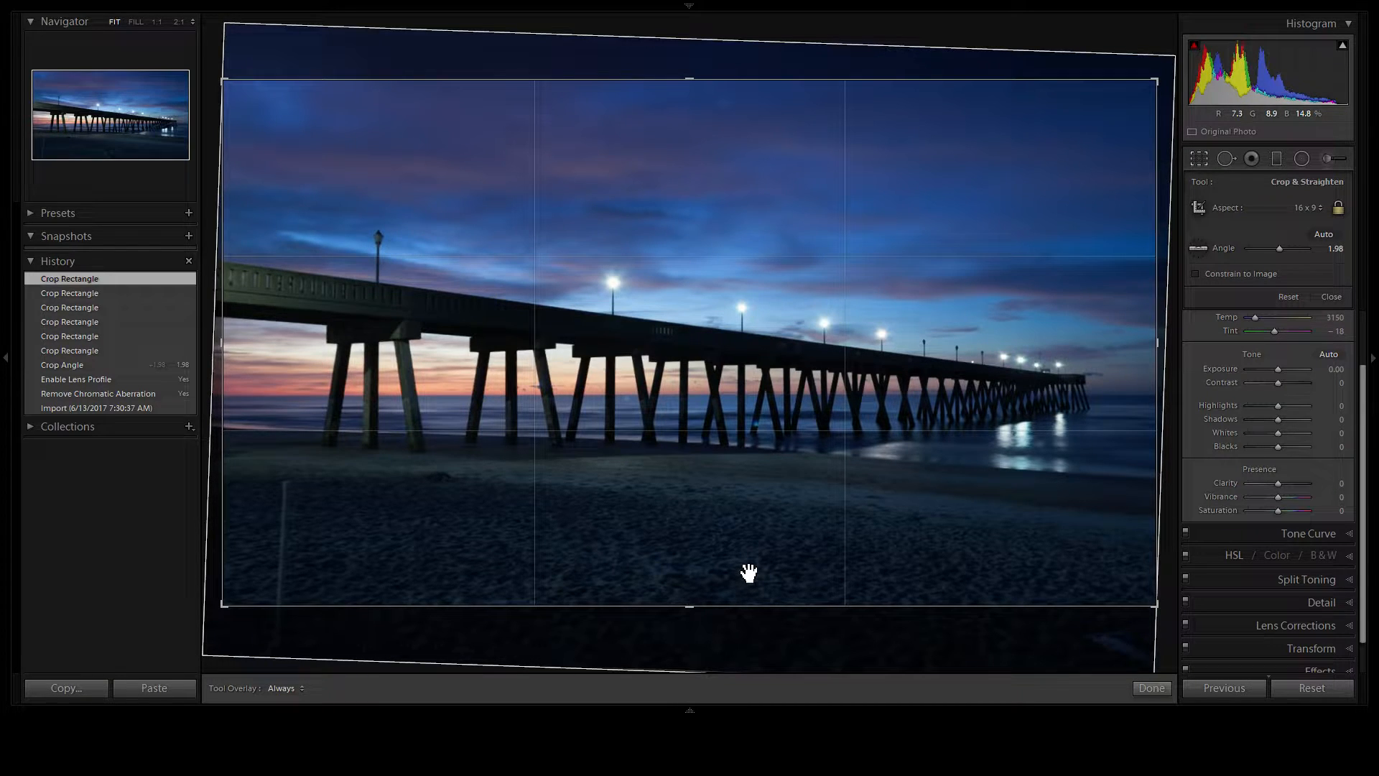
Step: Reposition the photo within a slightly smaller 16 x 9 crop to include more sky and less beach, and apply it
{"action": "left_click_drag", "start_coordinate": [709, 453], "coordinate": [693, 482]}
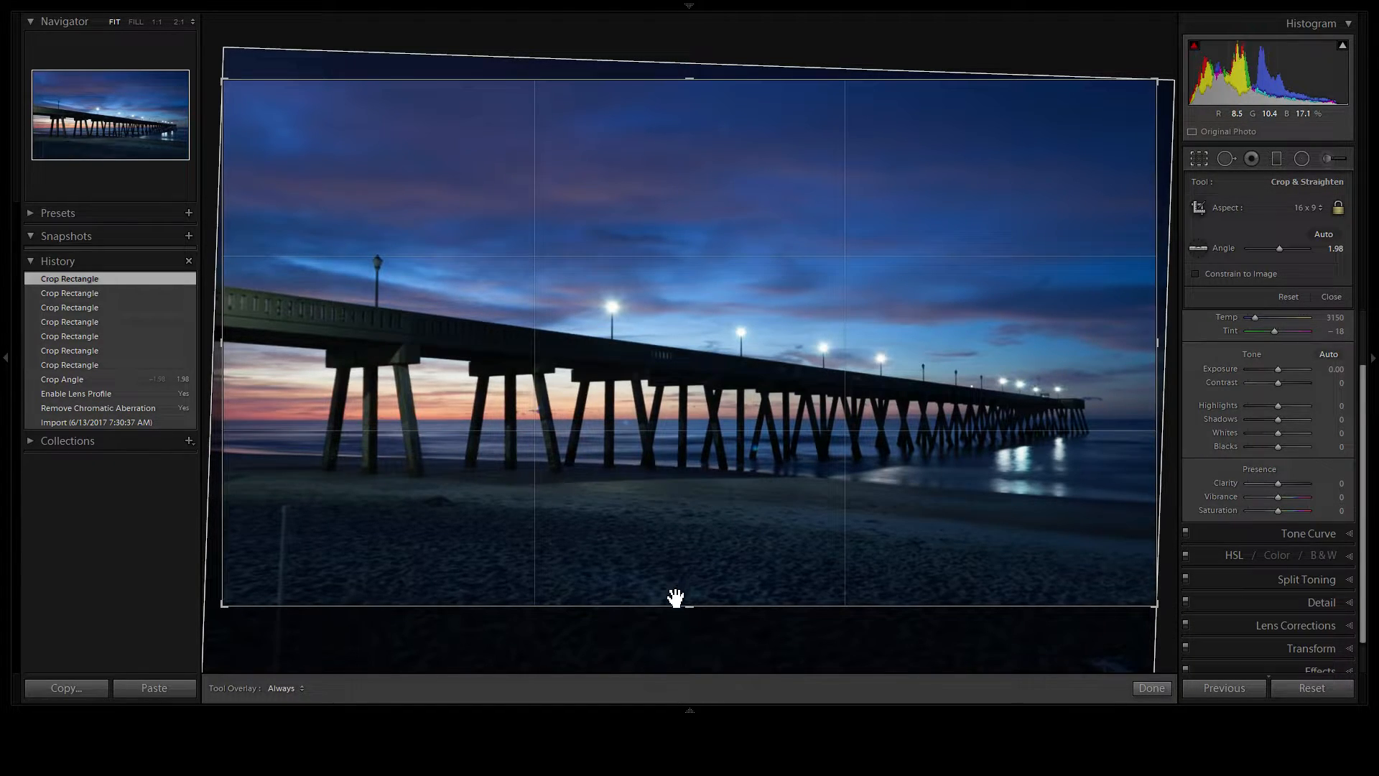
{"action": "left_click_drag", "start_coordinate": [690, 608], "coordinate": [689, 595]}
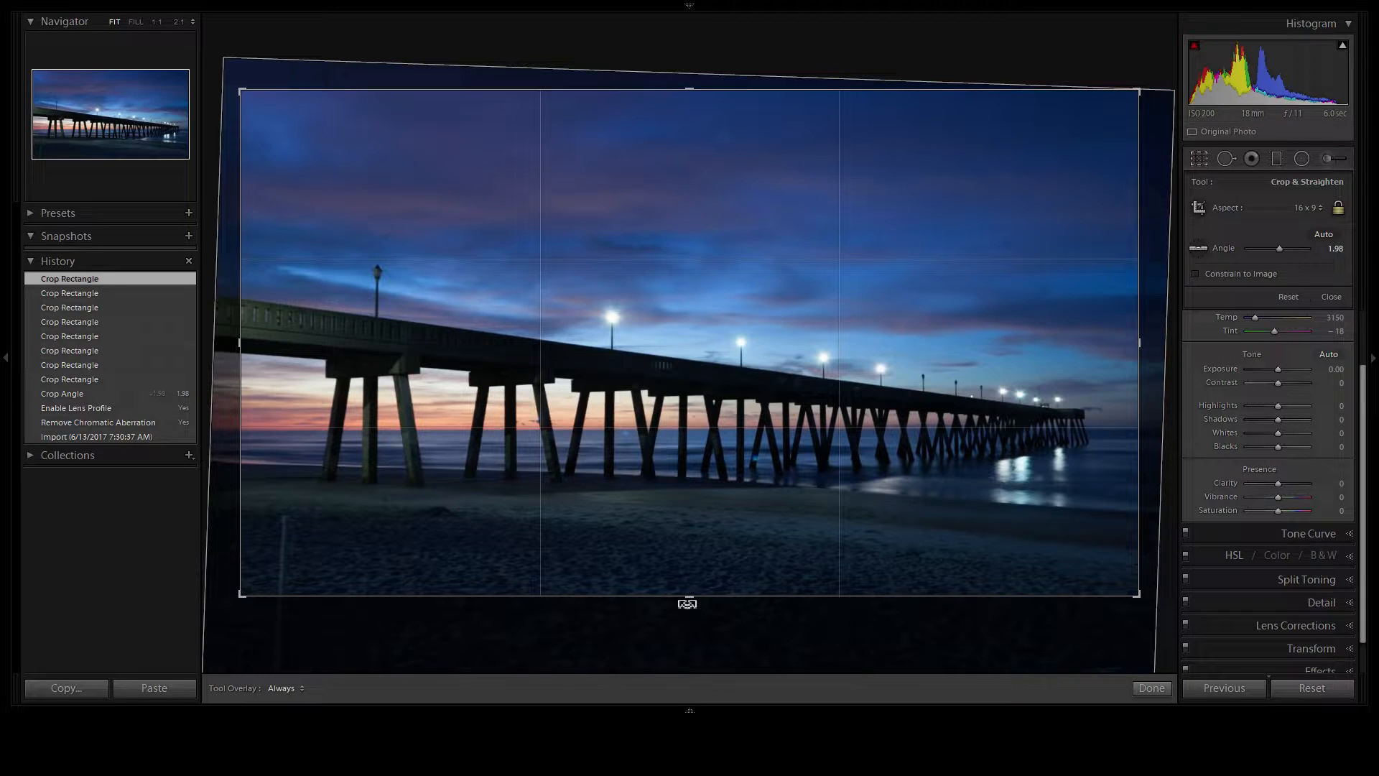
{"action": "left_click_drag", "start_coordinate": [683, 538], "coordinate": [724, 557]}
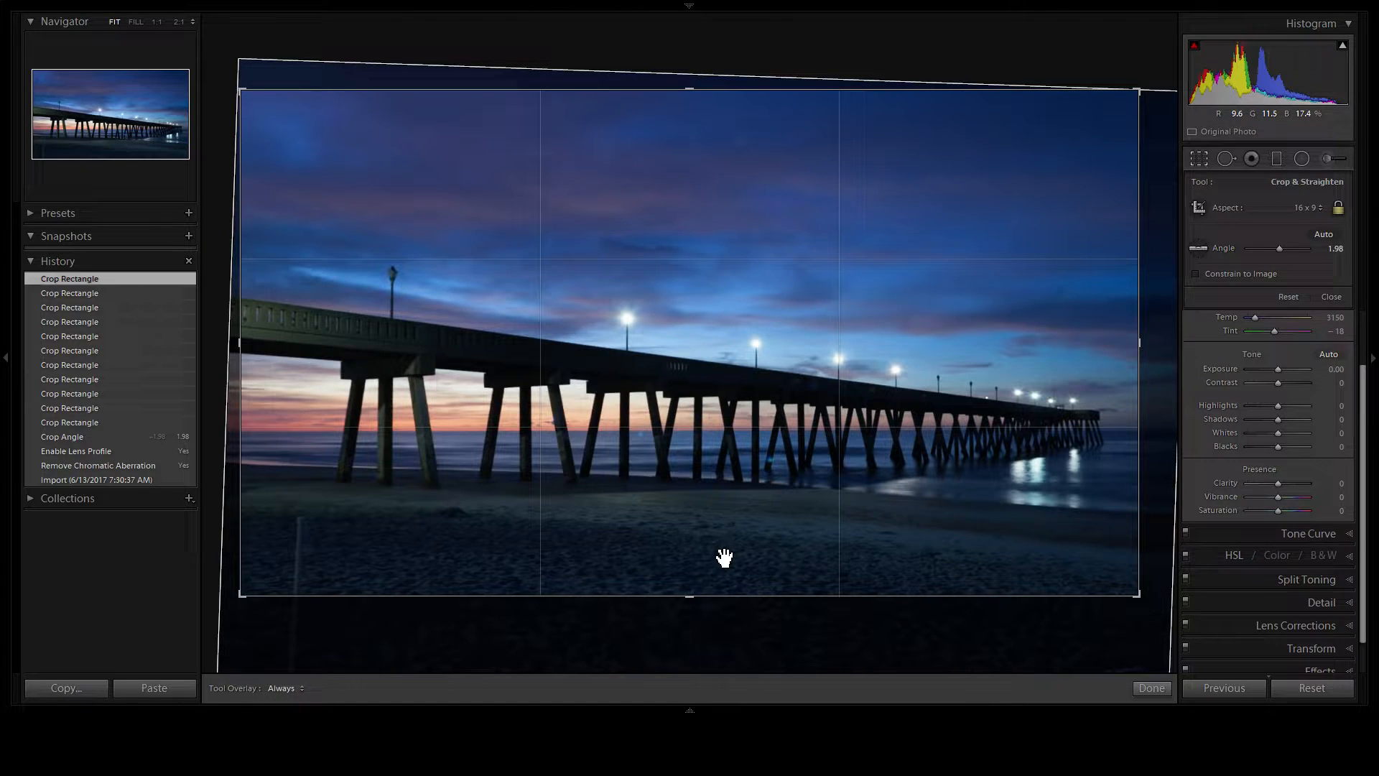
{"action": "key", "text": "Return"}
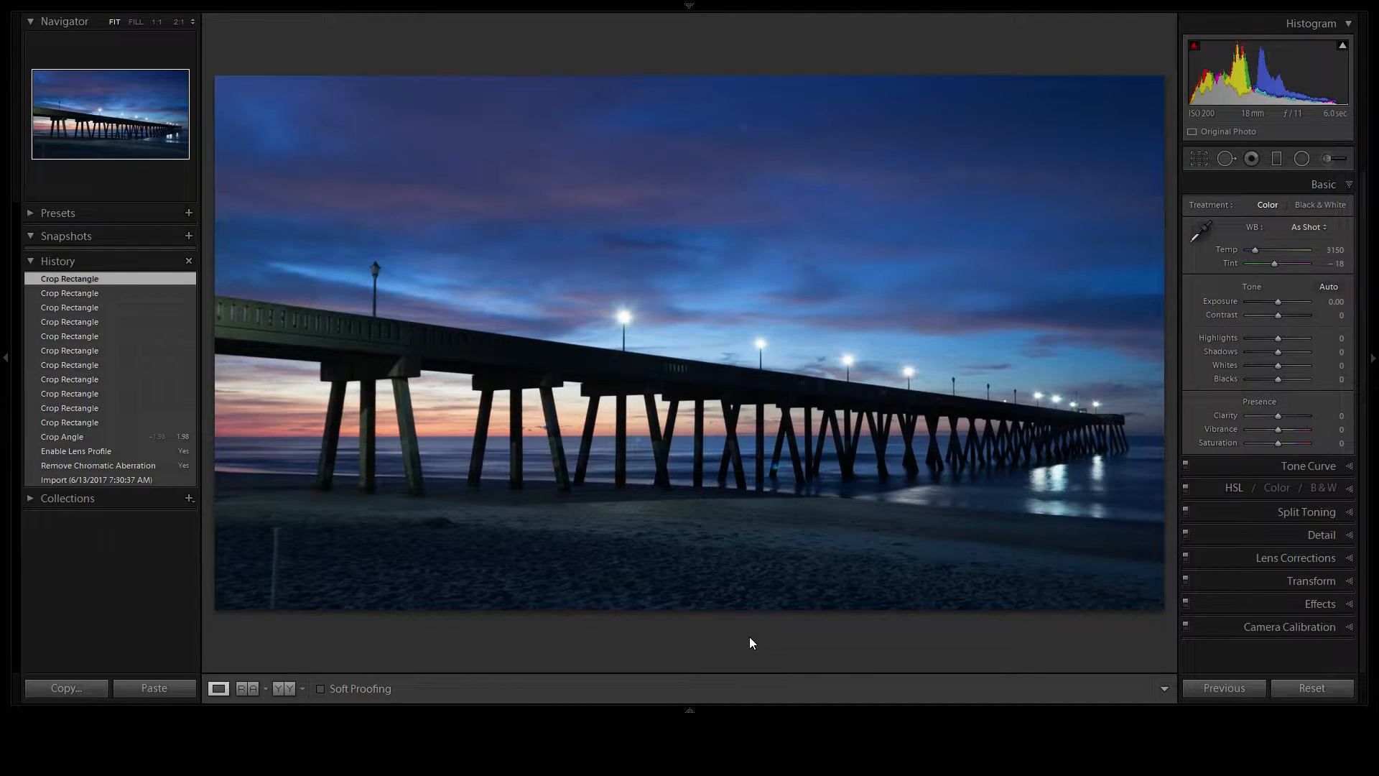
Step: Look at the boardwalk photo and the beachfront building photo from the same collection
{"action": "mouse_move", "coordinate": [225, 711]}
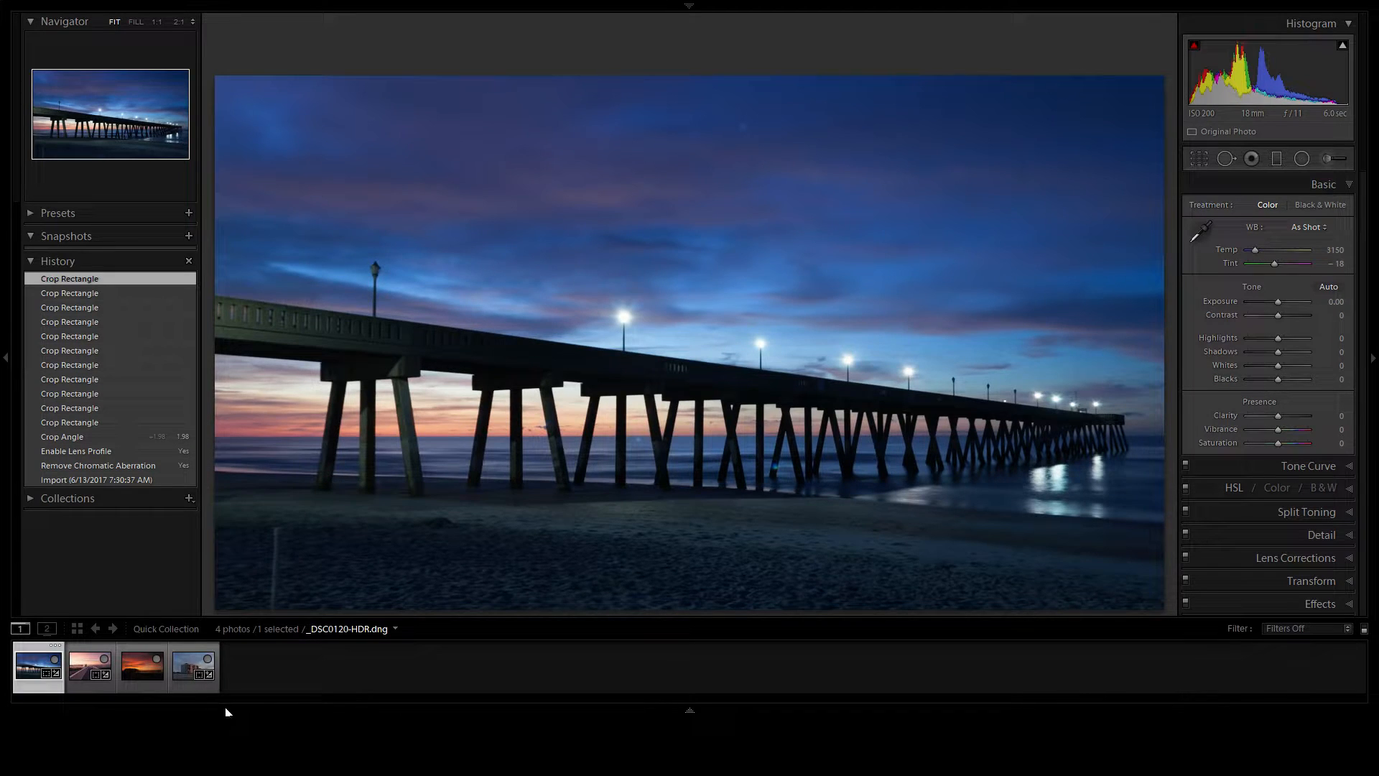
{"action": "left_click", "coordinate": [82, 672]}
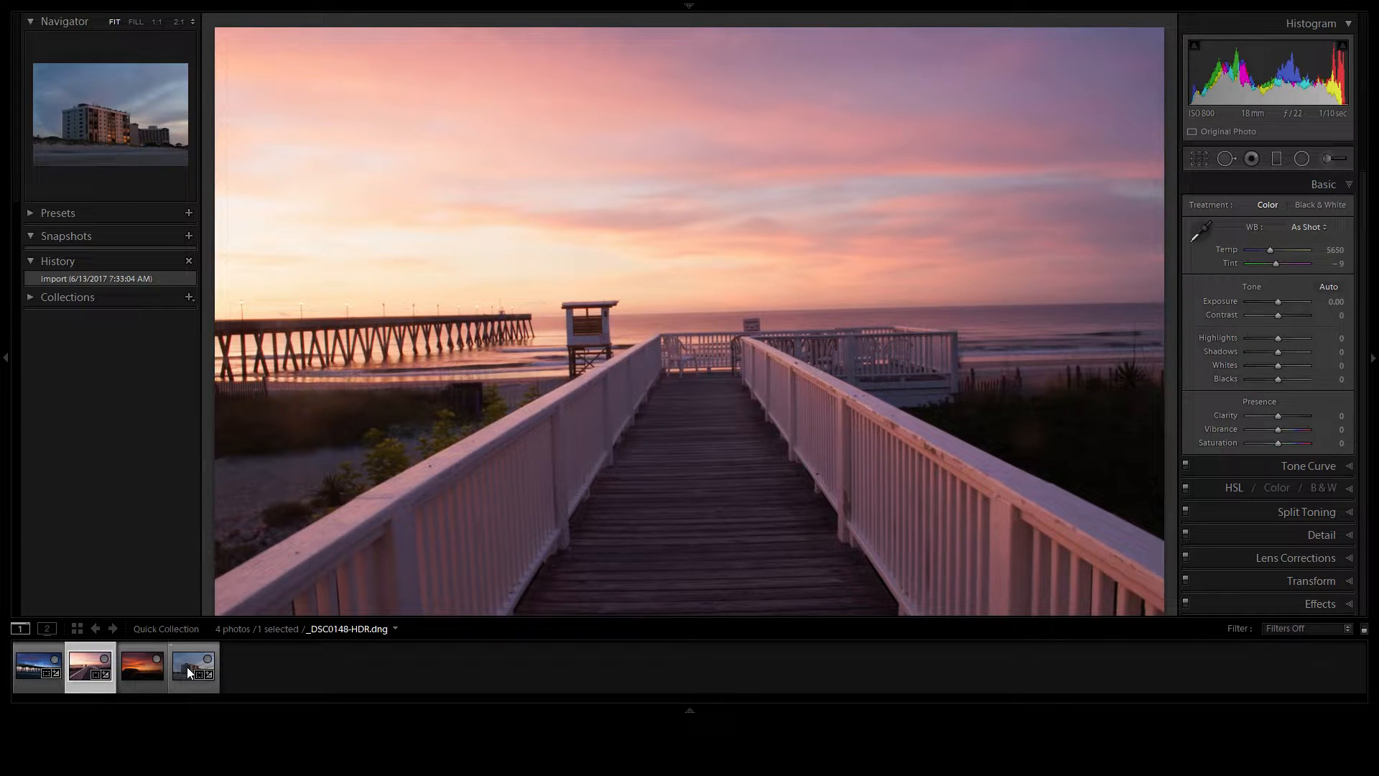
{"action": "left_click", "coordinate": [187, 666]}
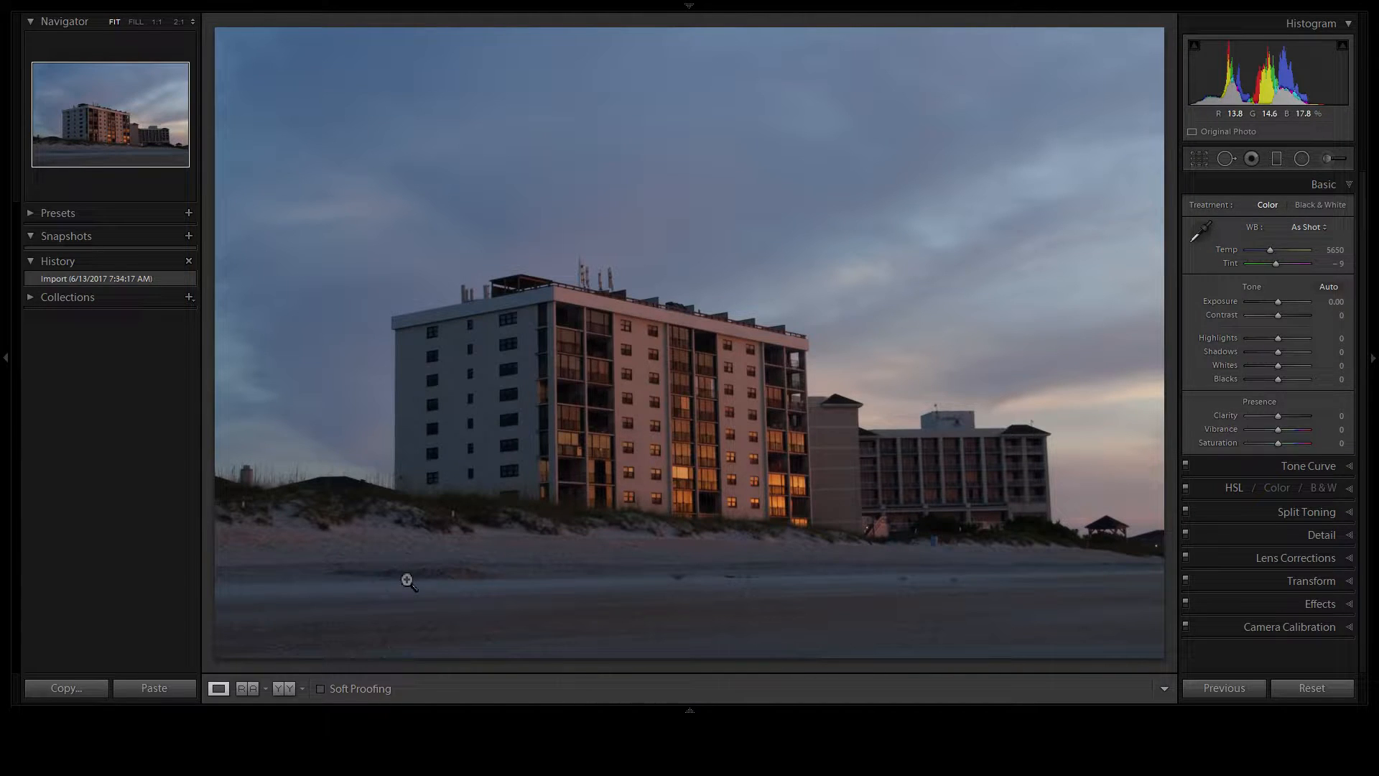
Step: Try brightening and darkening the exposure of the red sunset pier photo and reset it to 0
{"action": "mouse_move", "coordinate": [465, 710]}
{"action": "mouse_move", "coordinate": [361, 711]}
{"action": "left_click", "coordinate": [131, 662]}
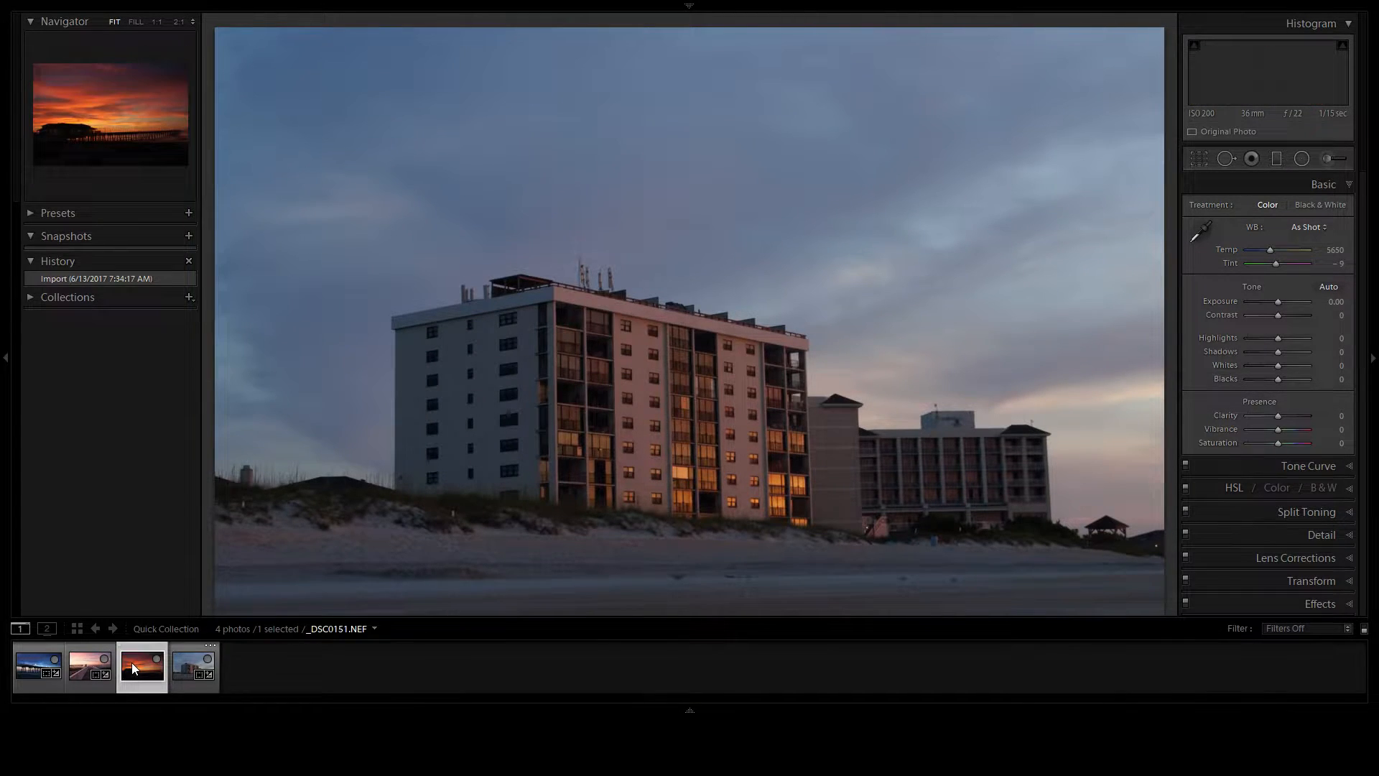
{"action": "left_click_drag", "start_coordinate": [1279, 300], "coordinate": [1314, 303]}
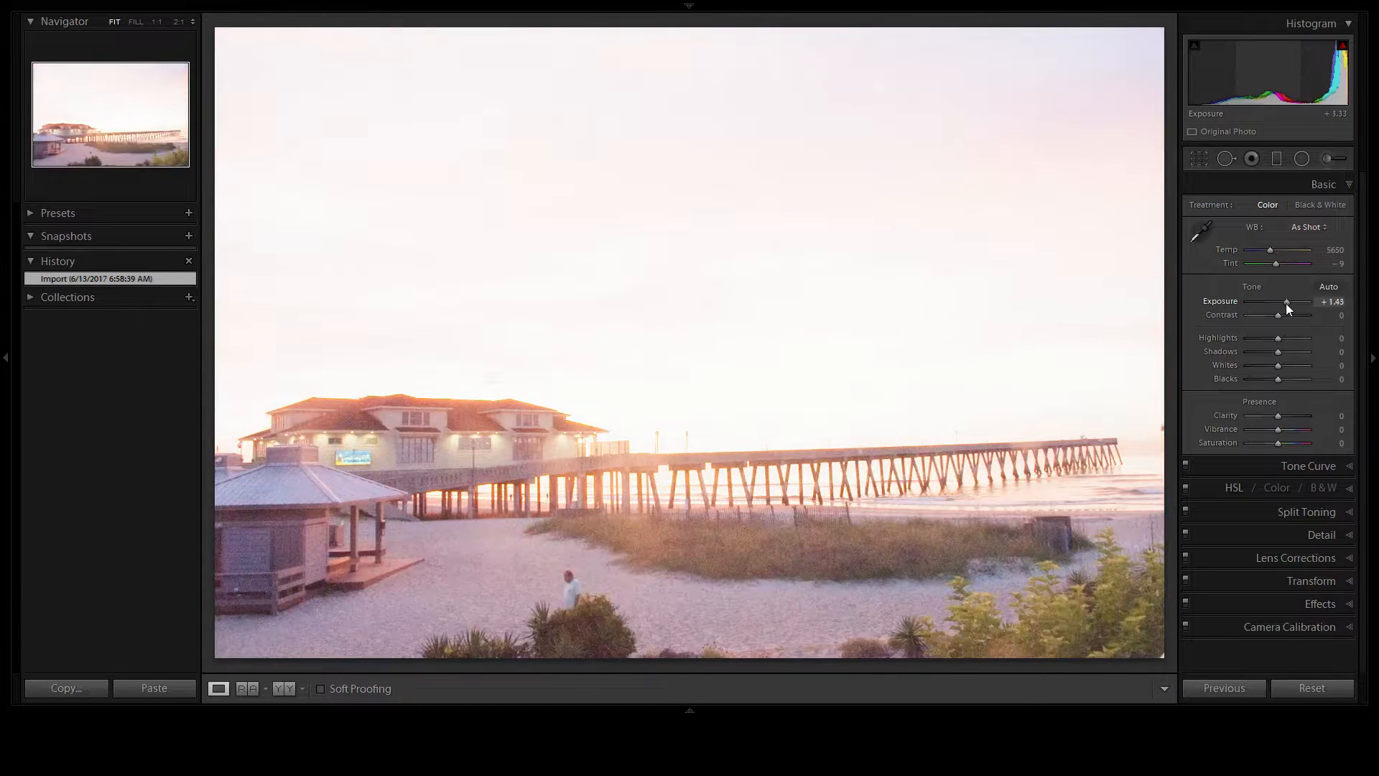
{"action": "left_click_drag", "start_coordinate": [1285, 304], "coordinate": [1226, 304]}
{"action": "double_click", "coordinate": [1226, 303]}
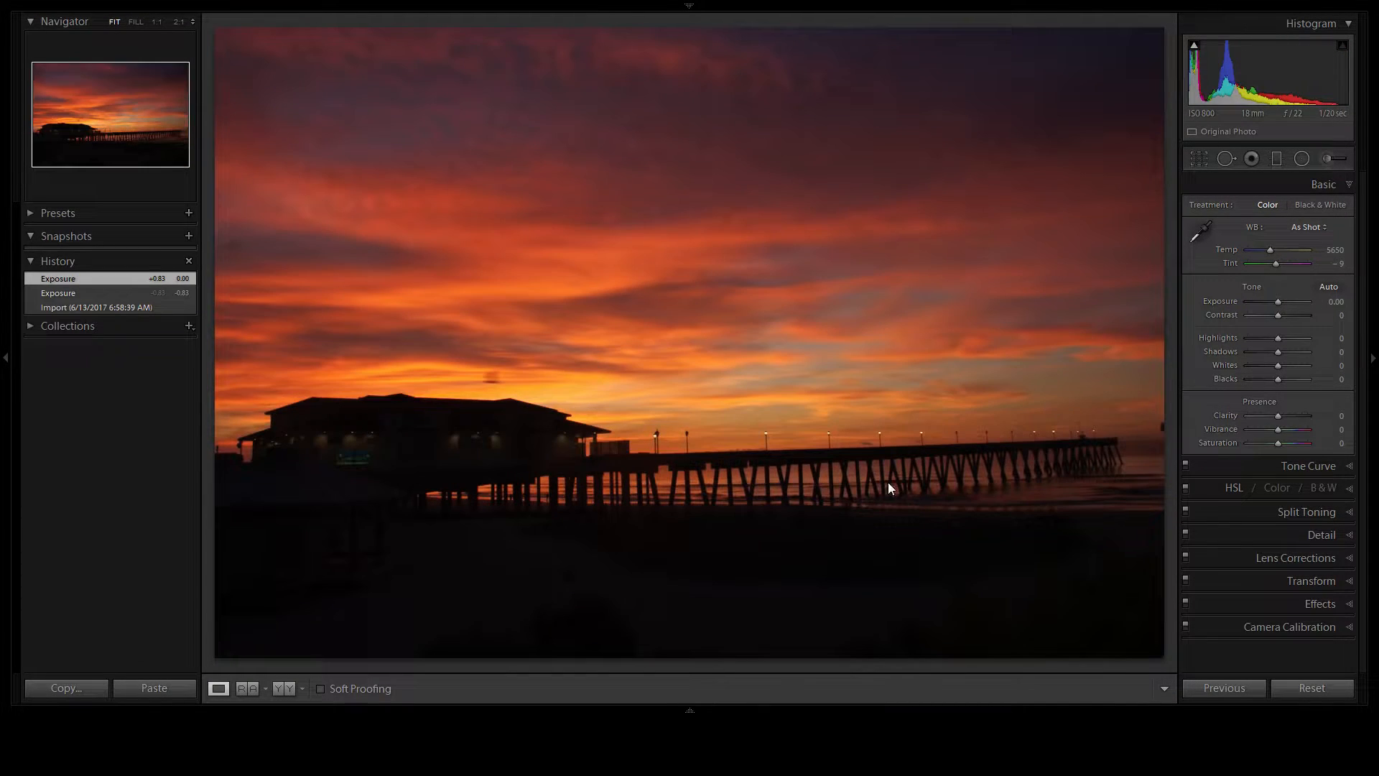
Step: Try raising the beachfront building photo's exposure to extreme values, ending at +4.52, and reset it to 0
{"action": "mouse_move", "coordinate": [342, 689]}
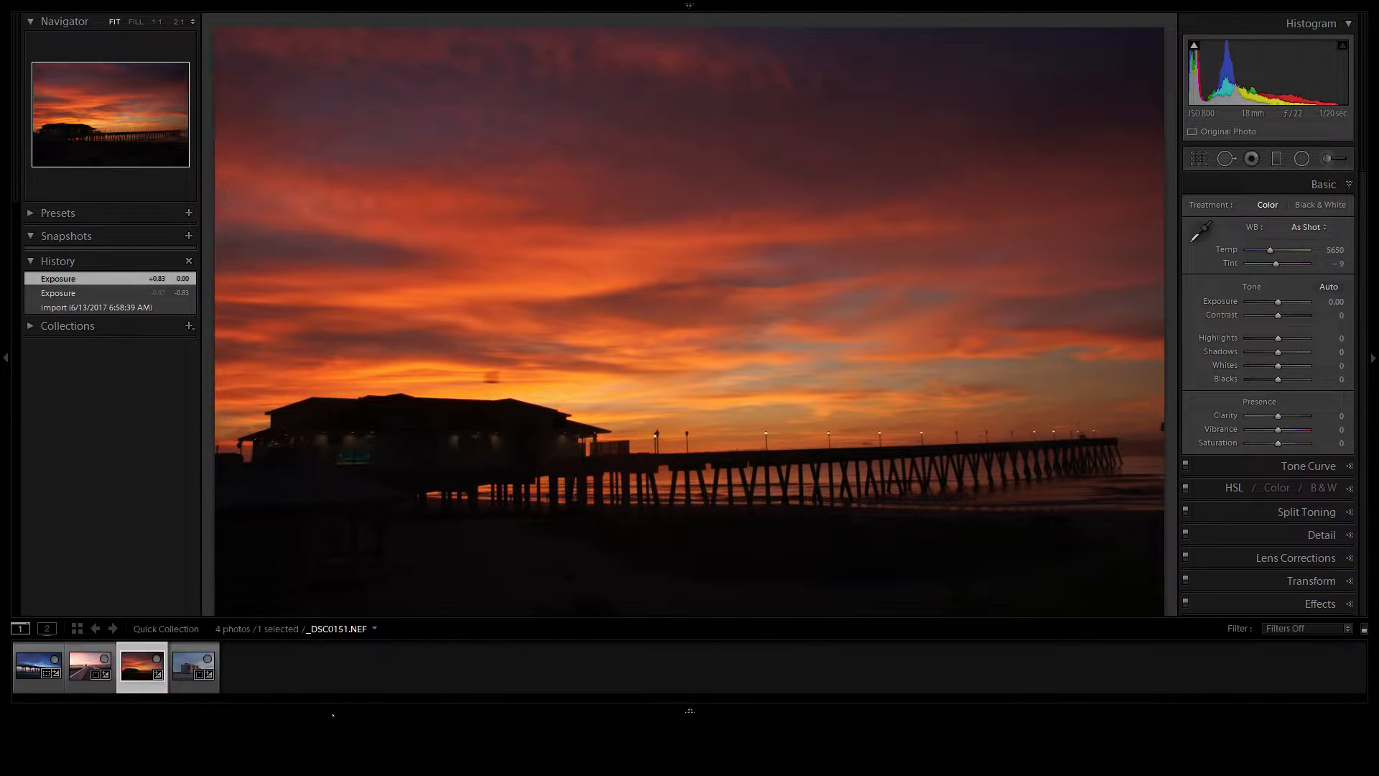
{"action": "left_click", "coordinate": [189, 661]}
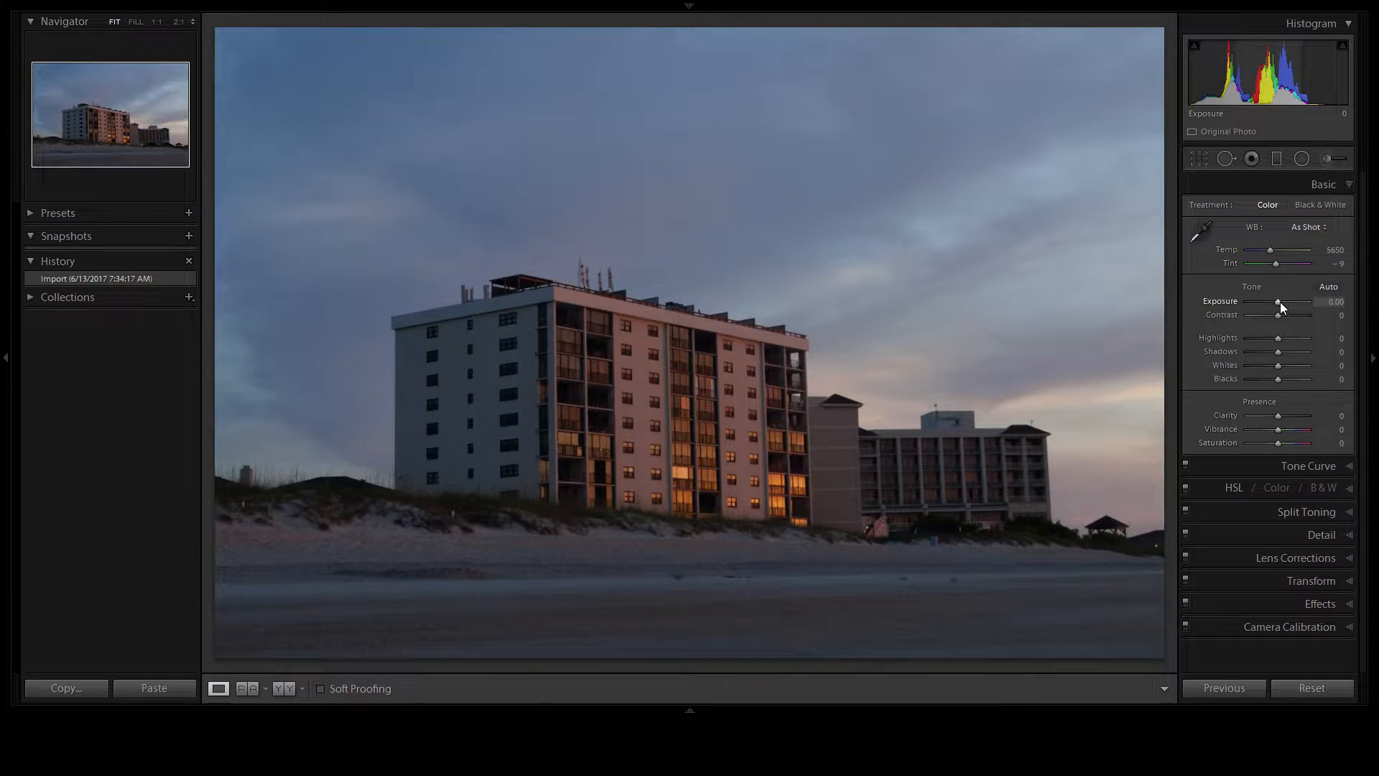
{"action": "mouse_move", "coordinate": [1276, 303]}
{"action": "left_mouse_down"}
{"action": "mouse_move", "coordinate": [1316, 299]}
{"action": "mouse_move", "coordinate": [1248, 305]}
{"action": "mouse_move", "coordinate": [1295, 301]}
{"action": "left_mouse_up"}
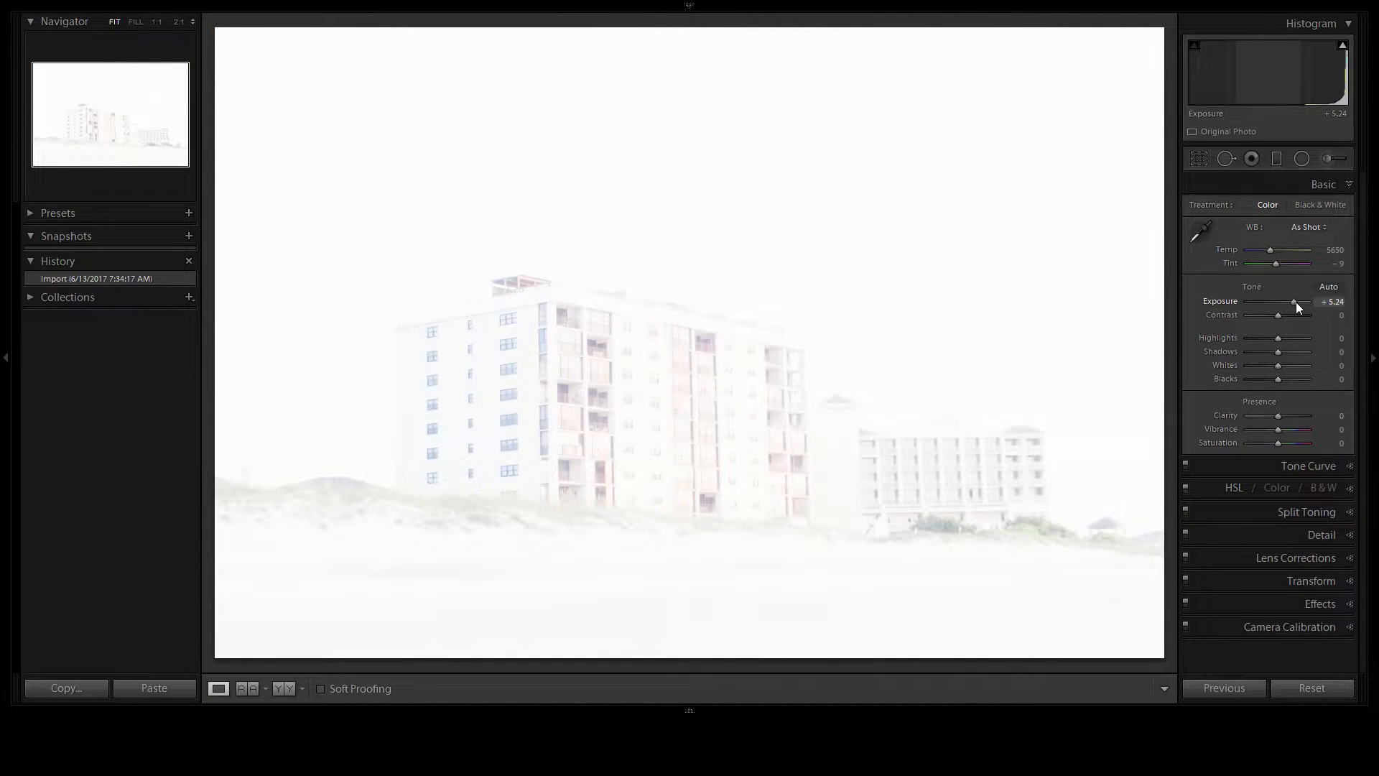
{"action": "double_click", "coordinate": [1233, 303]}
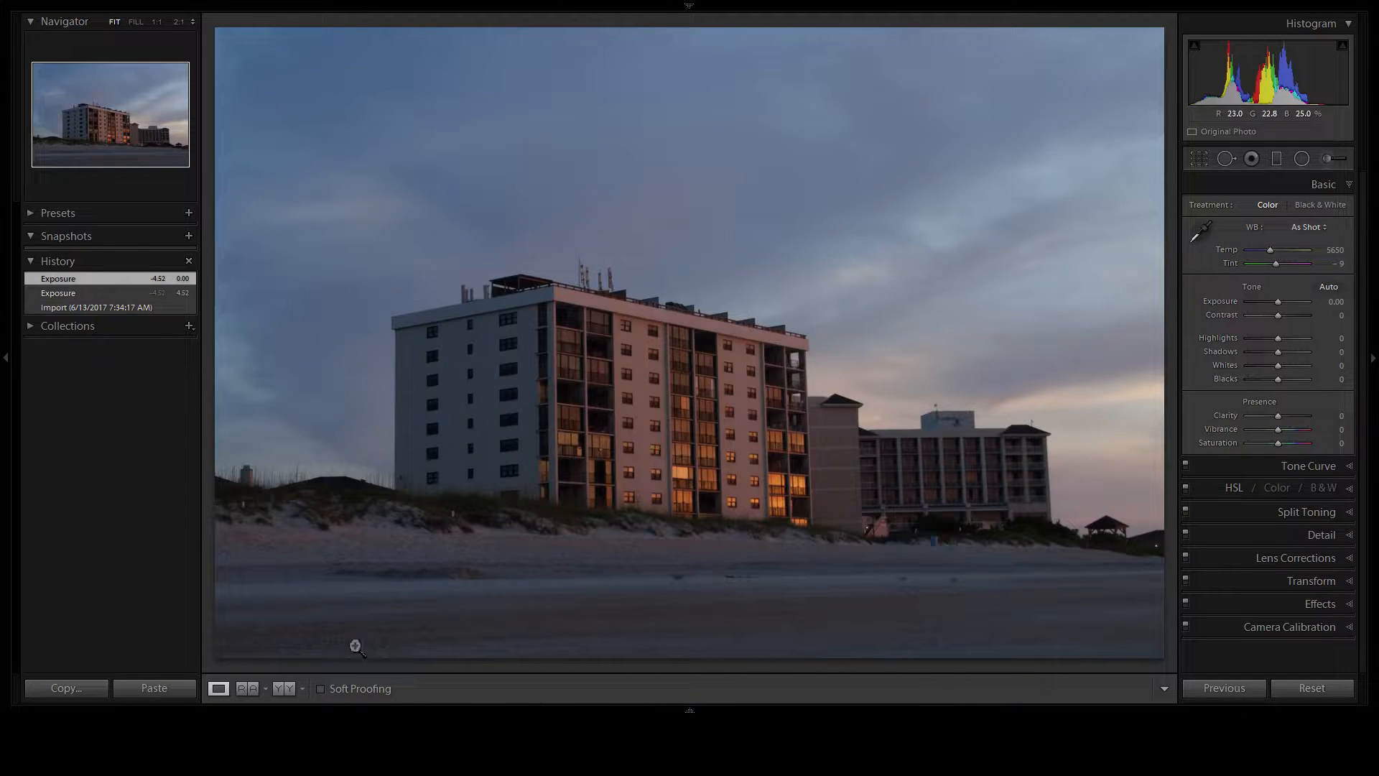
Step: Return to the blue-hour pier photo and warm its white balance temperature to 3548
{"action": "mouse_move", "coordinate": [388, 709]}
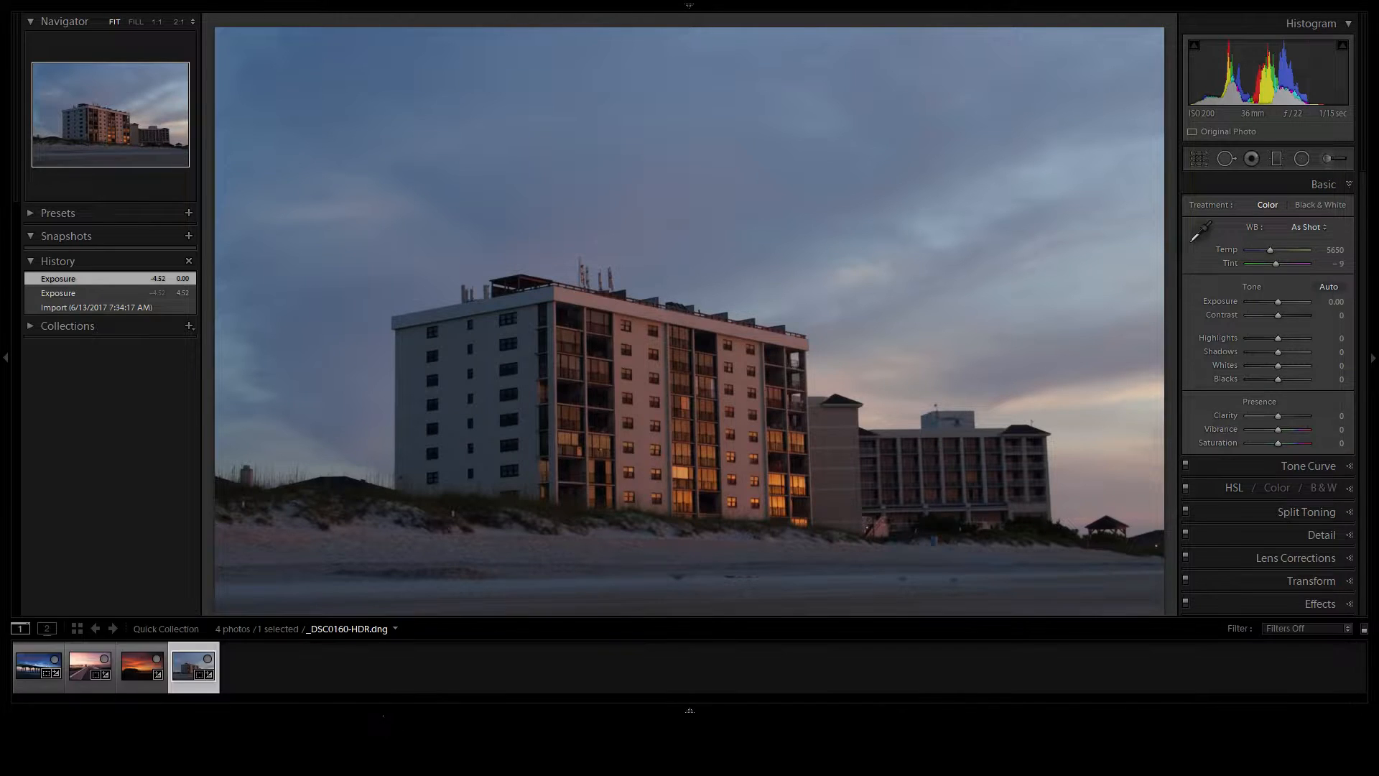
{"action": "left_click", "coordinate": [26, 664]}
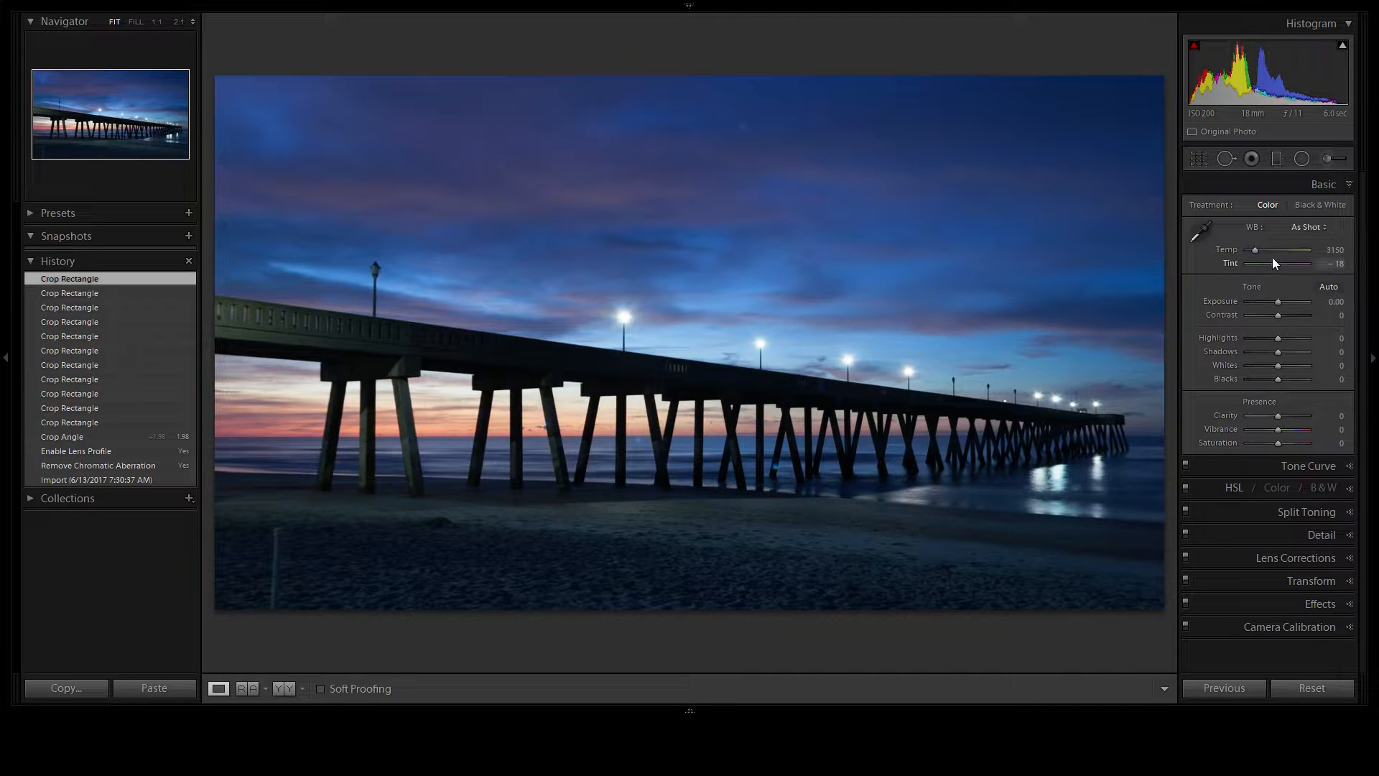
{"action": "left_click_drag", "start_coordinate": [1254, 249], "coordinate": [1256, 251]}
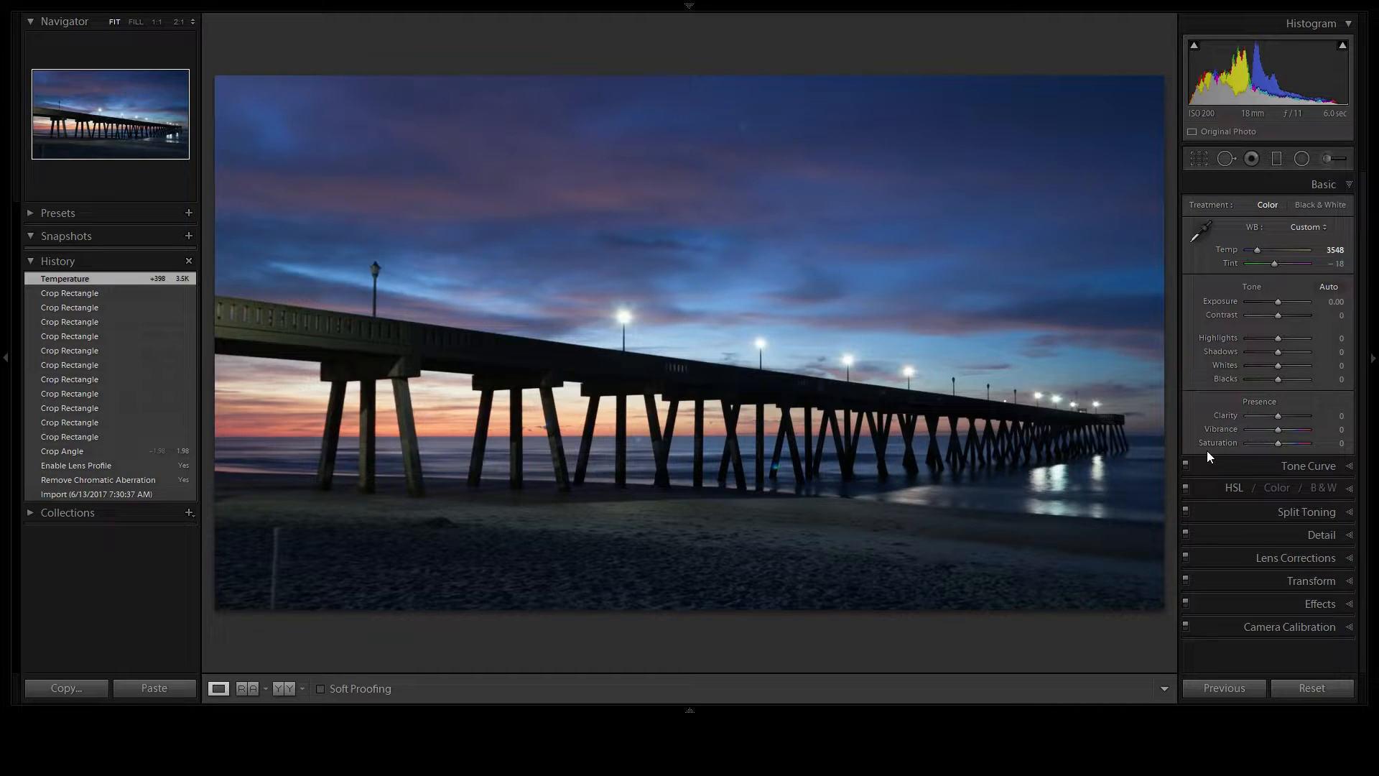
Step: Set the vibrance to +24, and examine the pier pilings, lamps and upper sky at 1:1
{"action": "left_click_drag", "start_coordinate": [1277, 429], "coordinate": [1284, 432]}
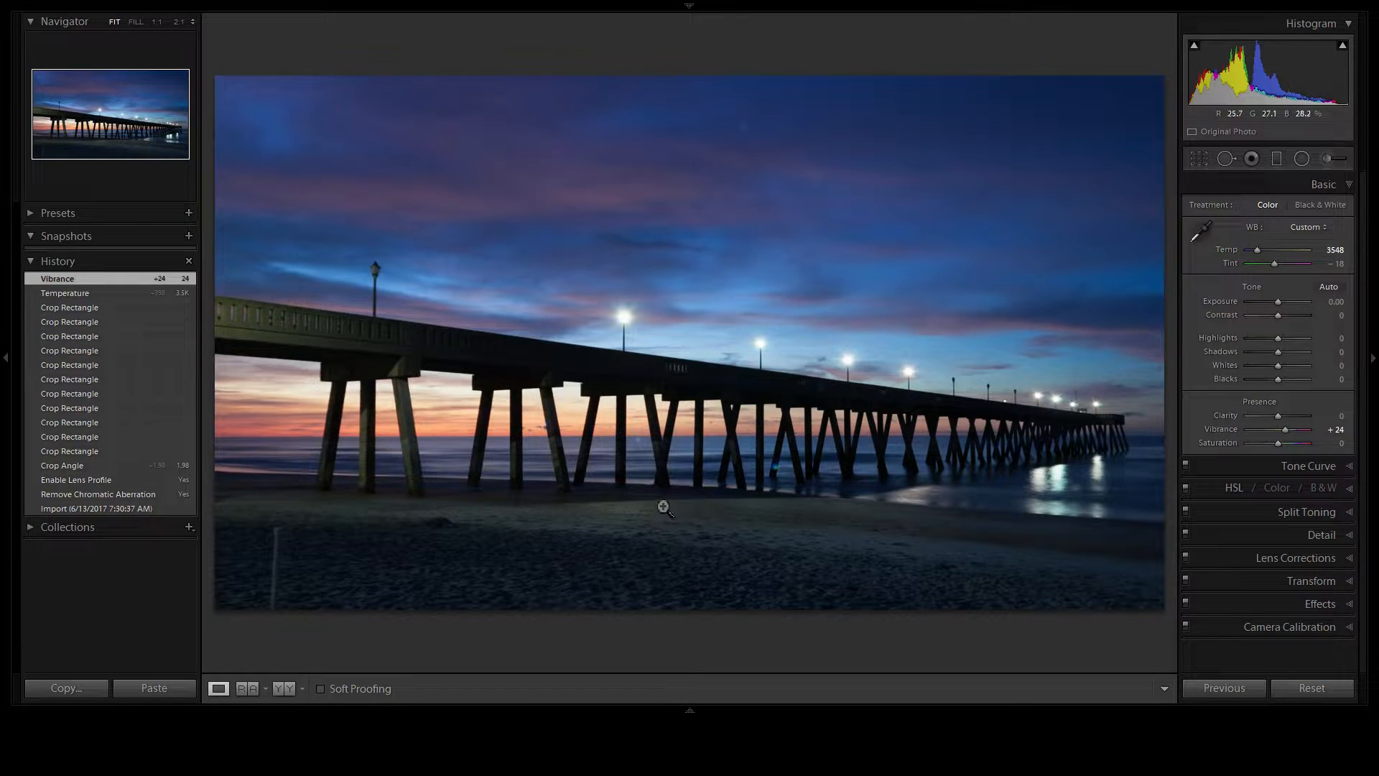
{"action": "left_click", "coordinate": [783, 489]}
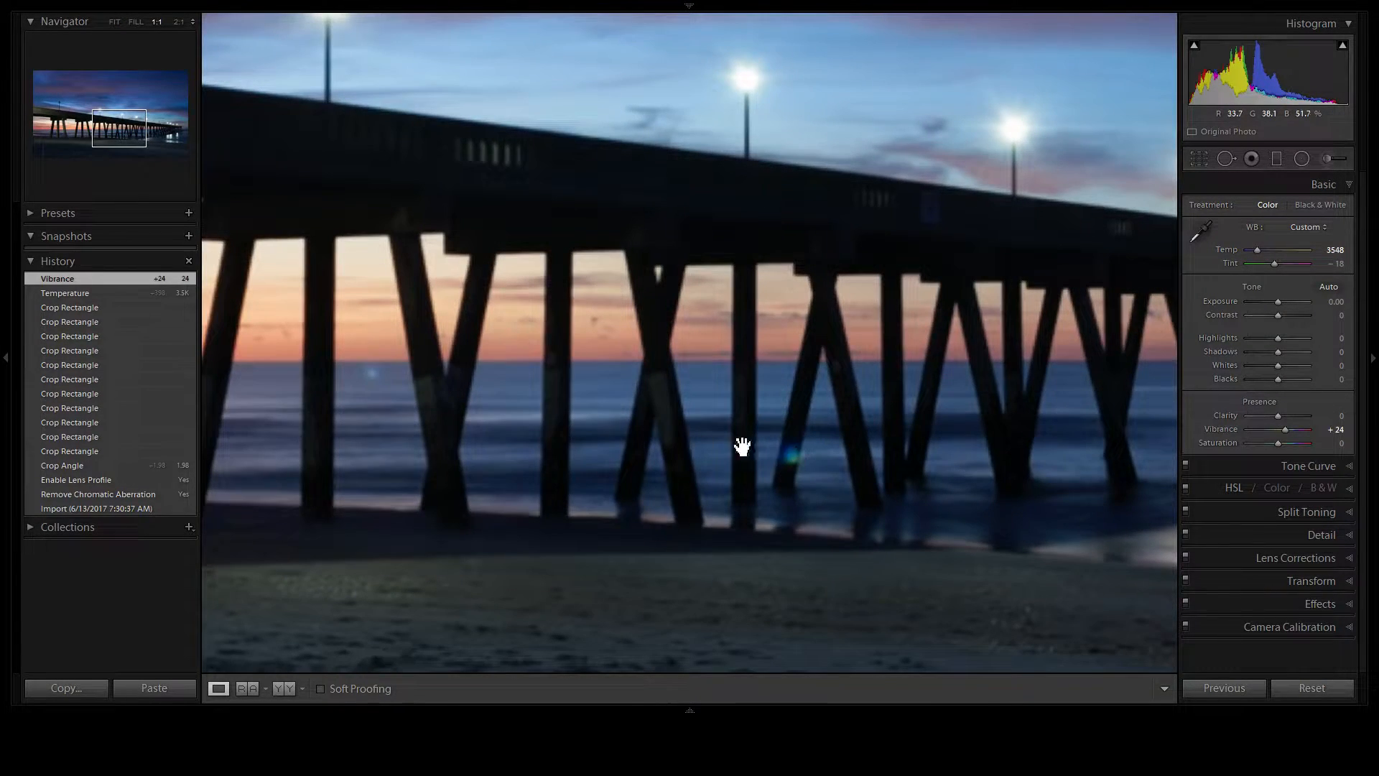
{"action": "left_click", "coordinate": [538, 318]}
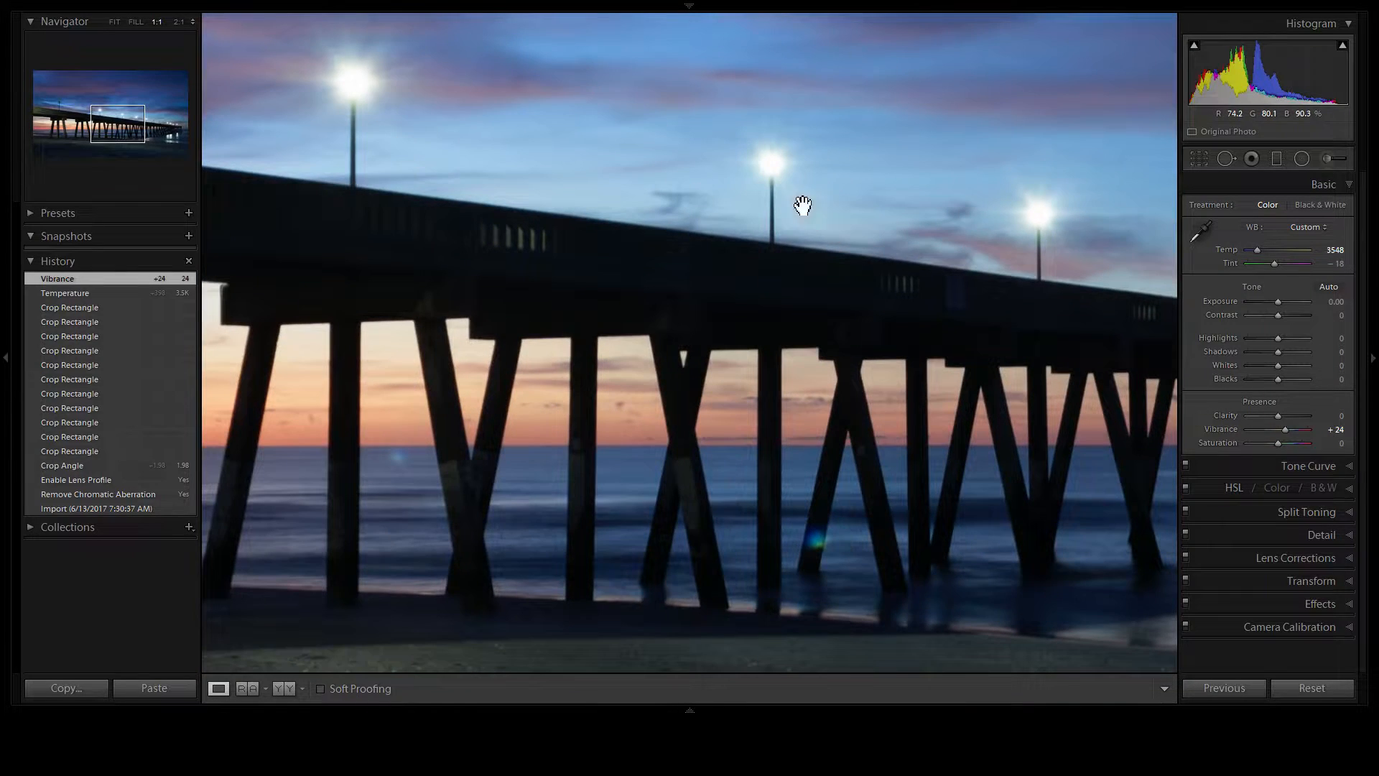
{"action": "left_click", "coordinate": [749, 311]}
{"action": "left_click", "coordinate": [861, 558]}
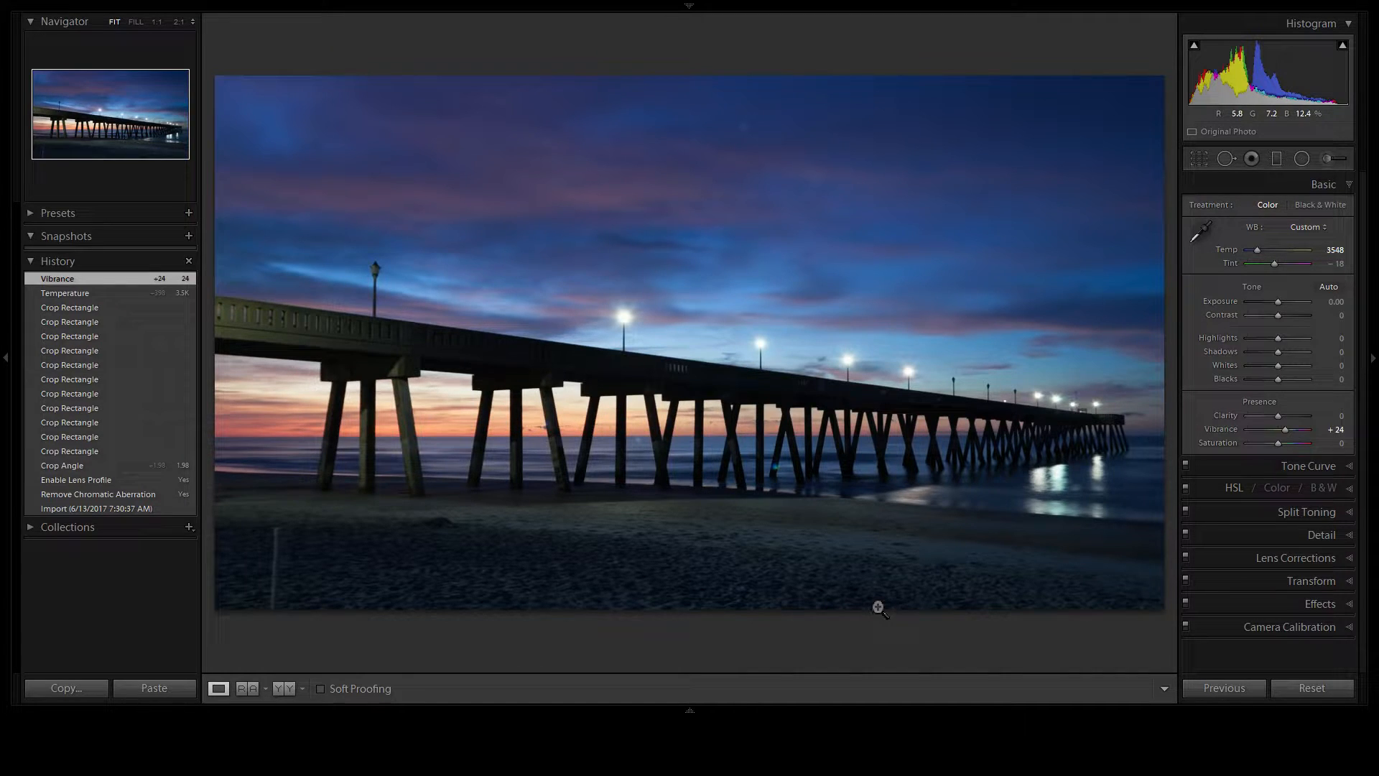
{"action": "left_click", "coordinate": [744, 129]}
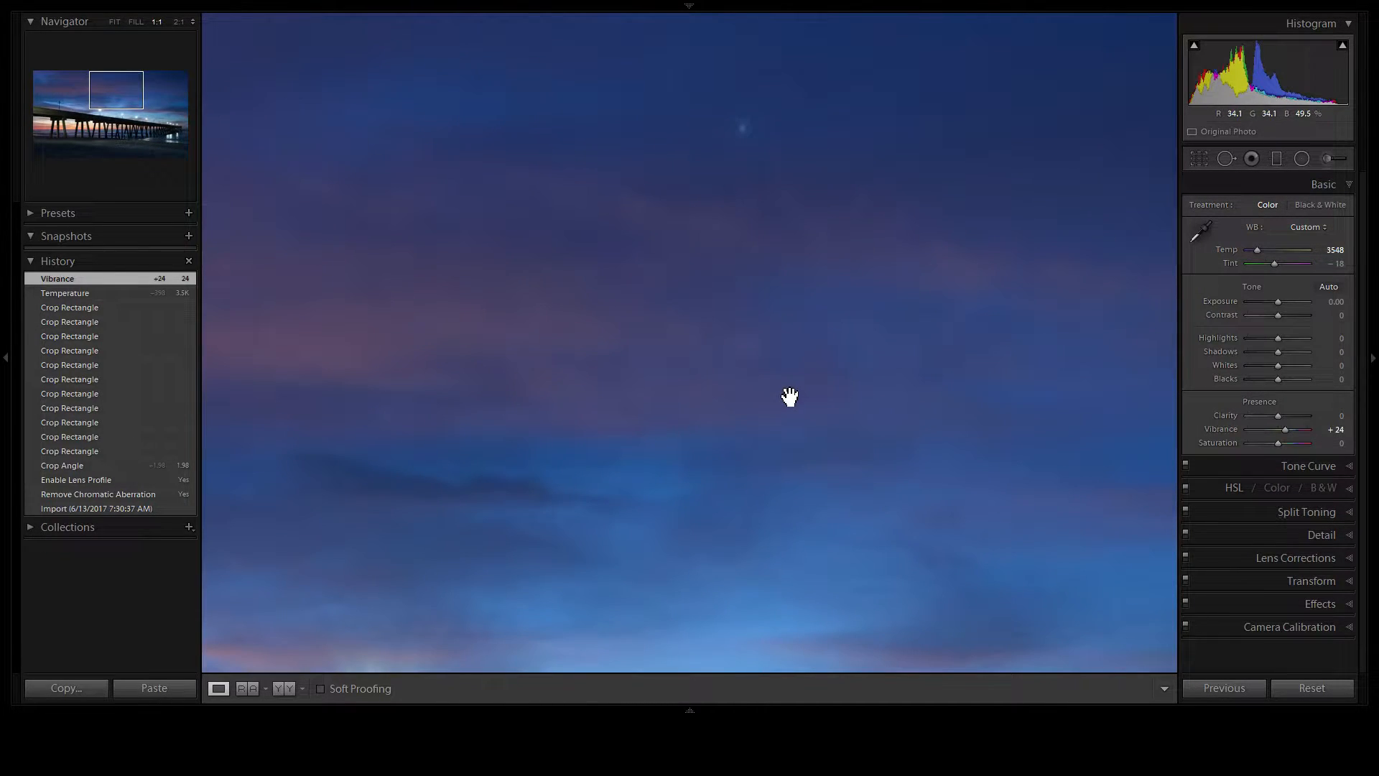
{"action": "left_click", "coordinate": [743, 159]}
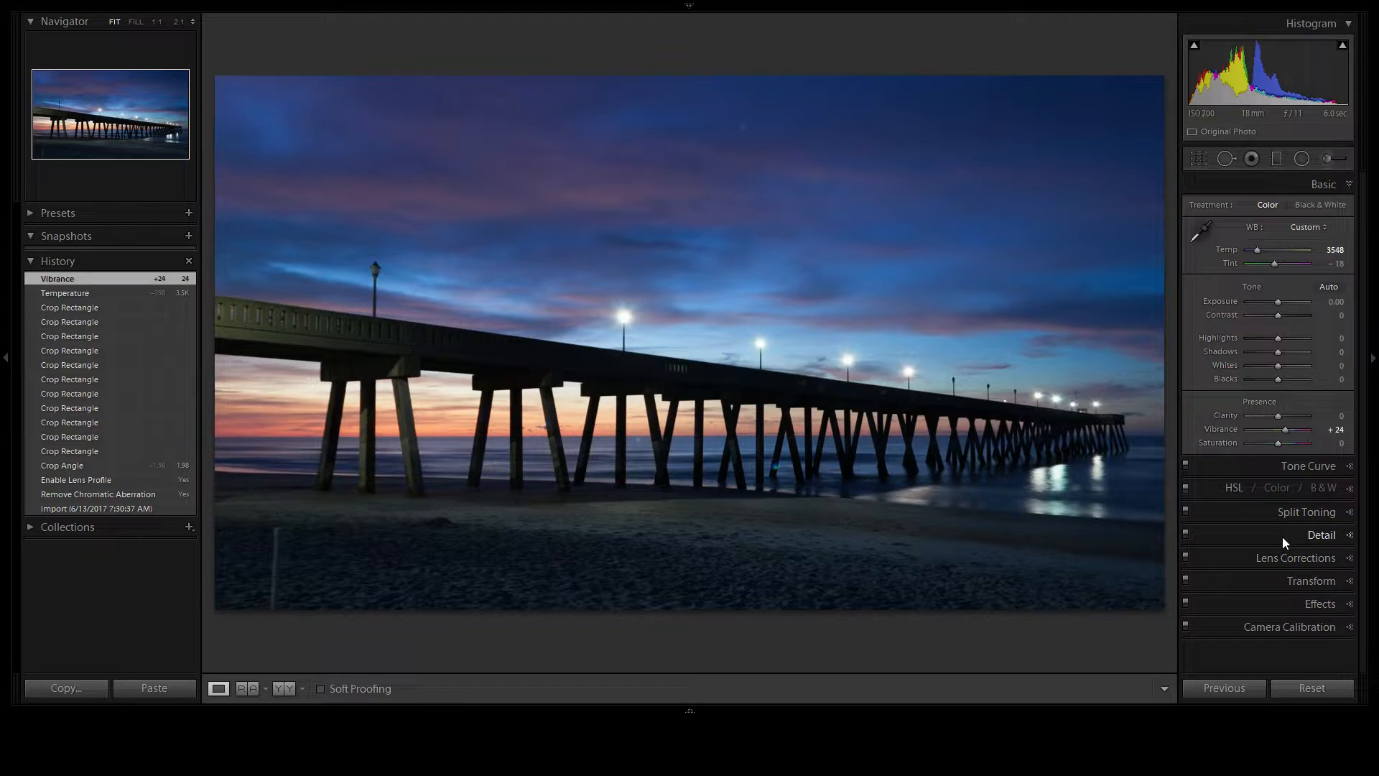
Step: Using HSL targeted adjustment, set saturation to red +40, orange +83, blue +15 and purple +17, and luminance to blue +15 and purple +50
{"action": "left_click", "coordinate": [1351, 488]}
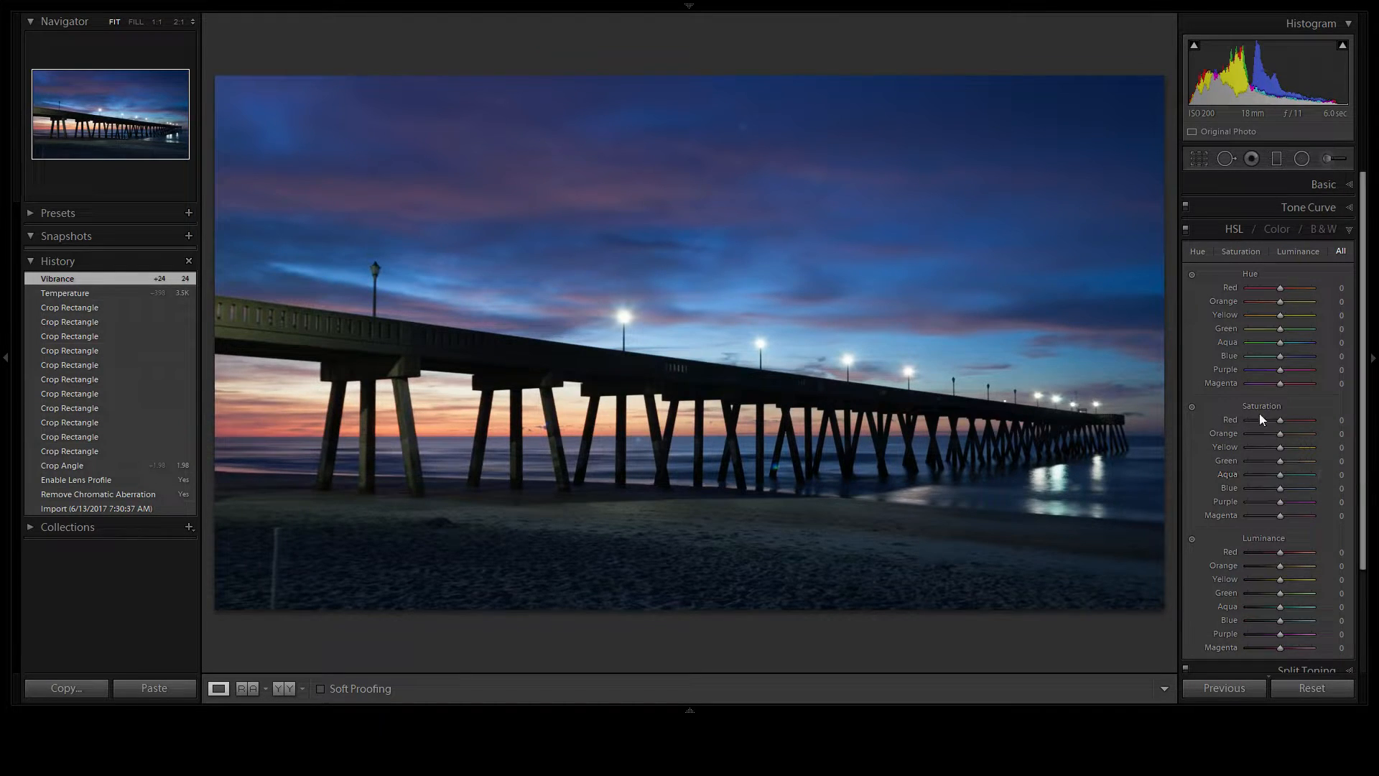
{"action": "left_click", "coordinate": [1191, 406]}
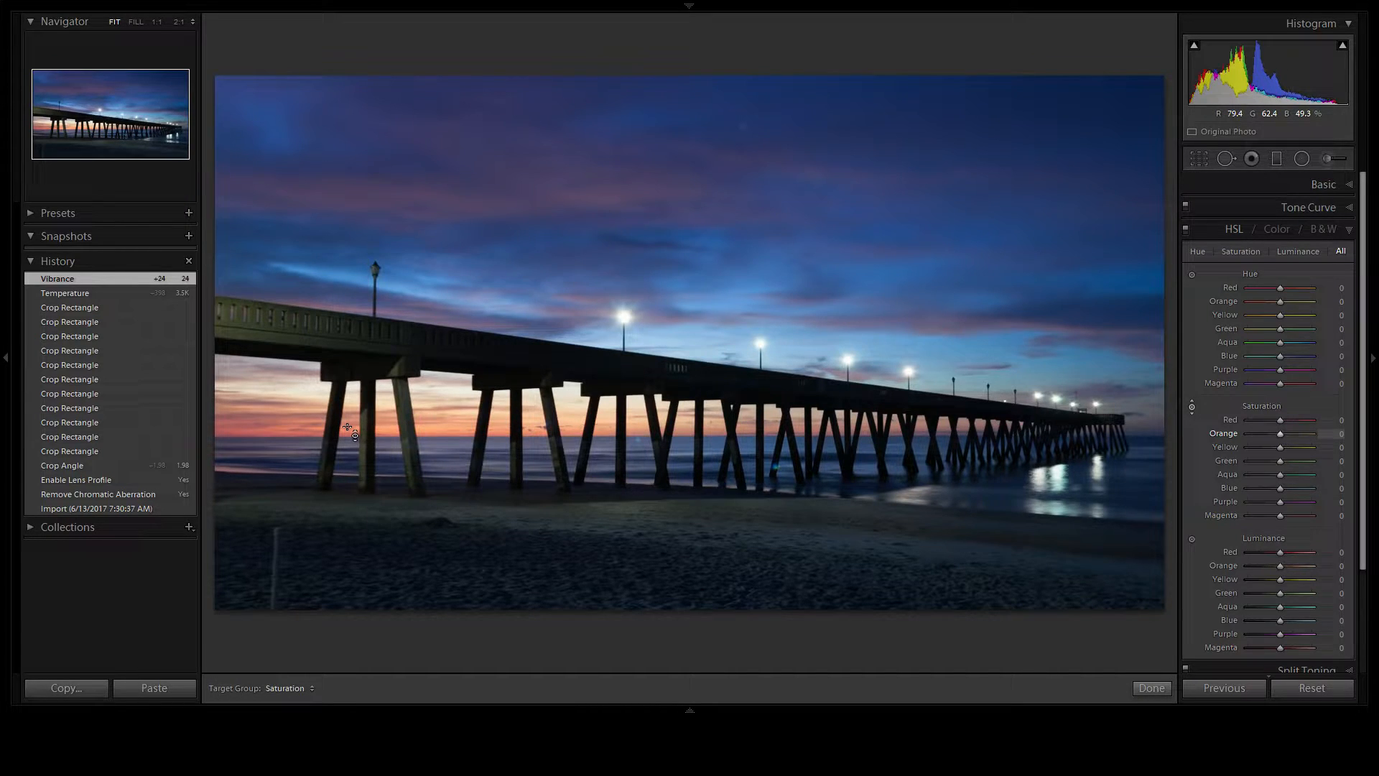
{"action": "left_click_drag", "start_coordinate": [347, 429], "coordinate": [348, 372]}
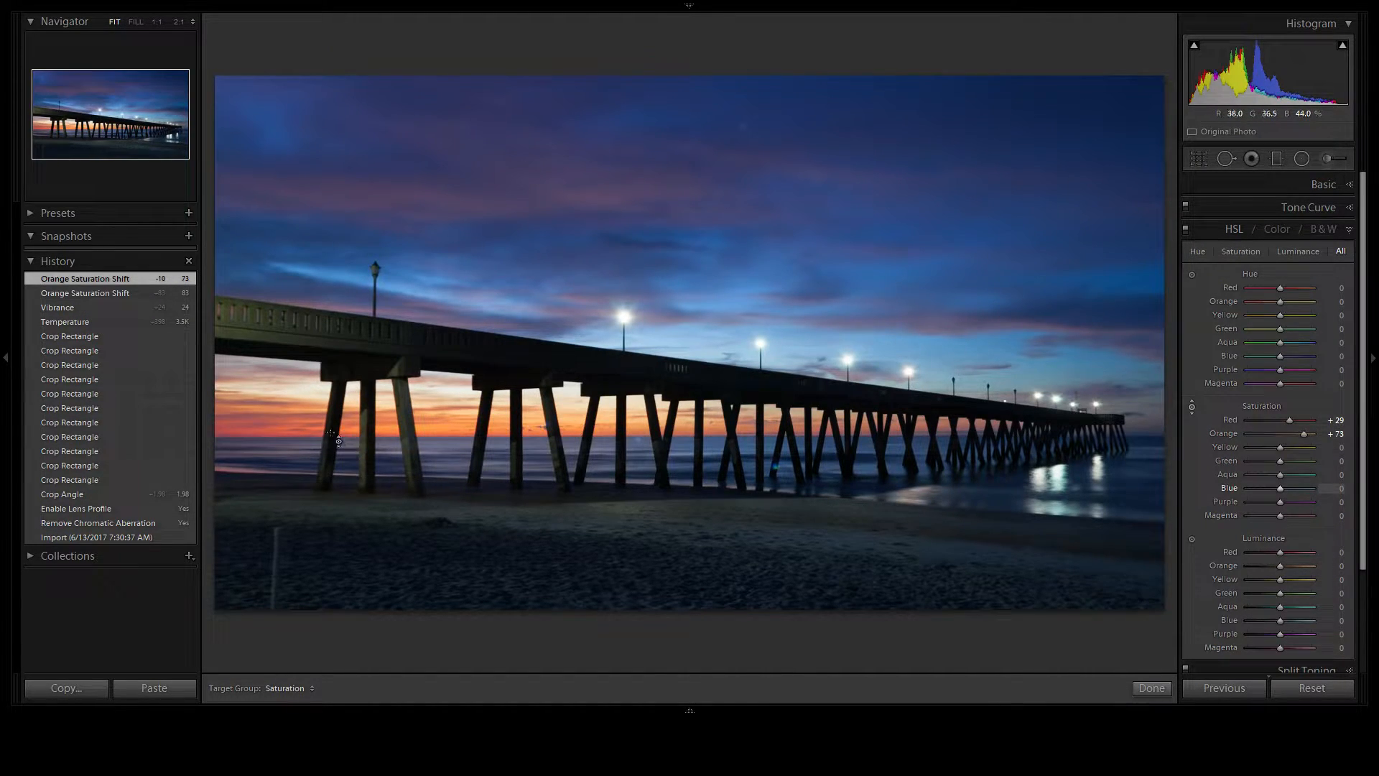
{"action": "left_click_drag", "start_coordinate": [249, 427], "coordinate": [249, 423]}
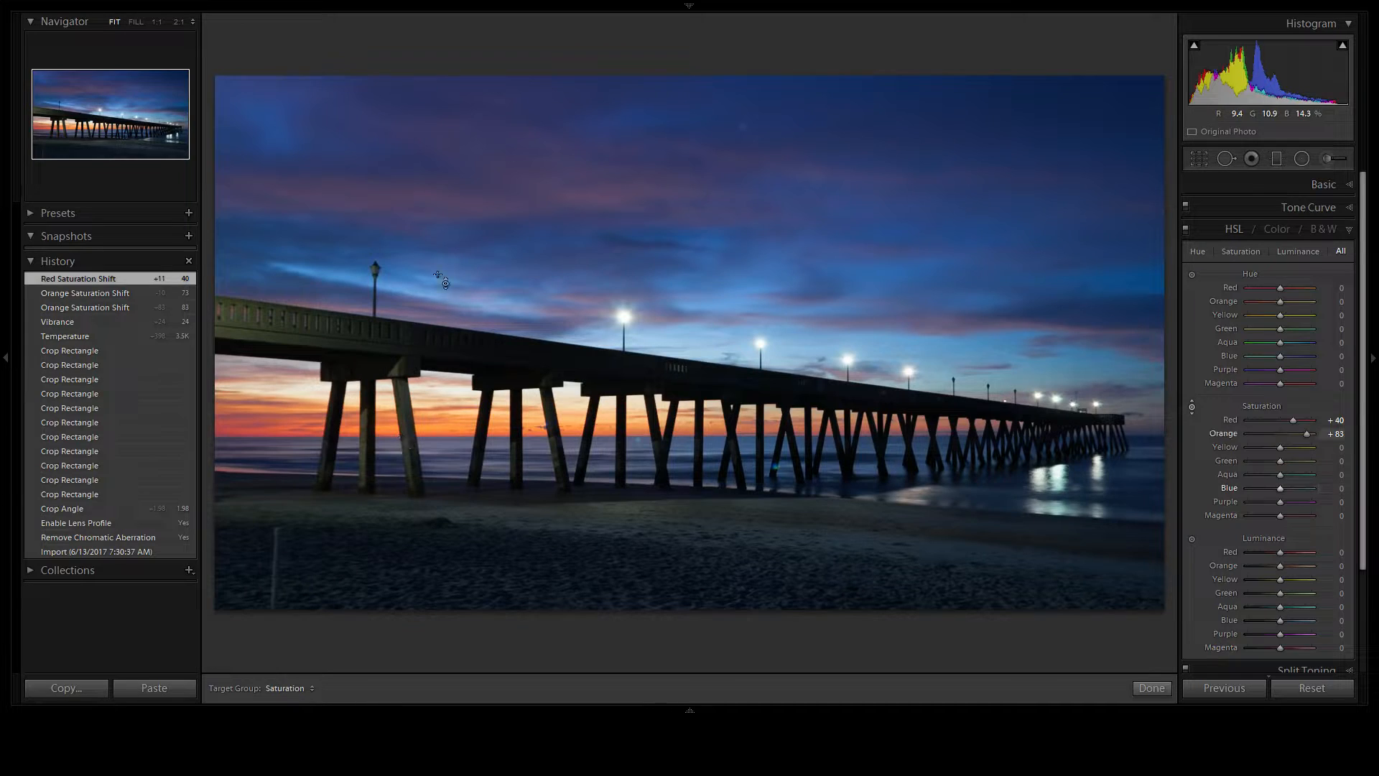
{"action": "left_click_drag", "start_coordinate": [497, 204], "coordinate": [497, 189]}
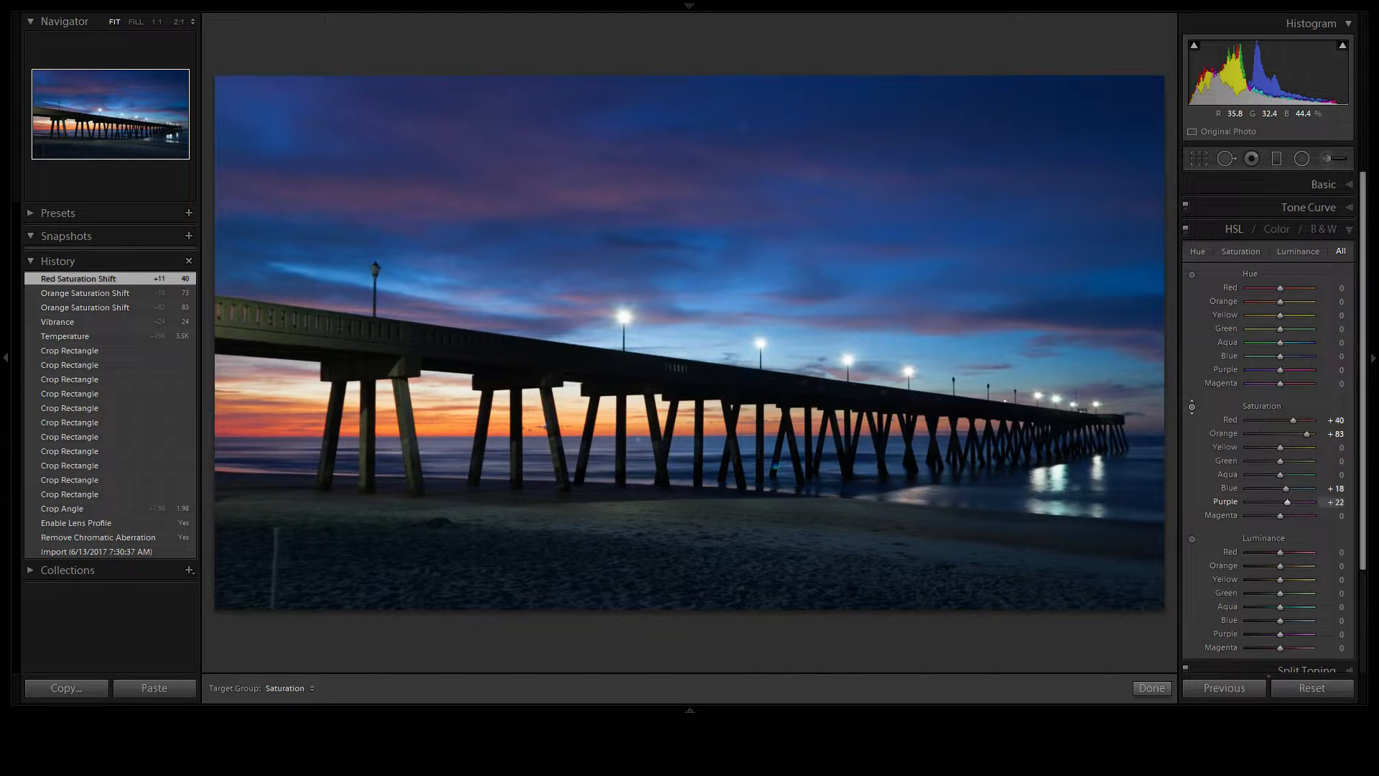
{"action": "left_click_drag", "start_coordinate": [497, 189], "coordinate": [497, 194]}
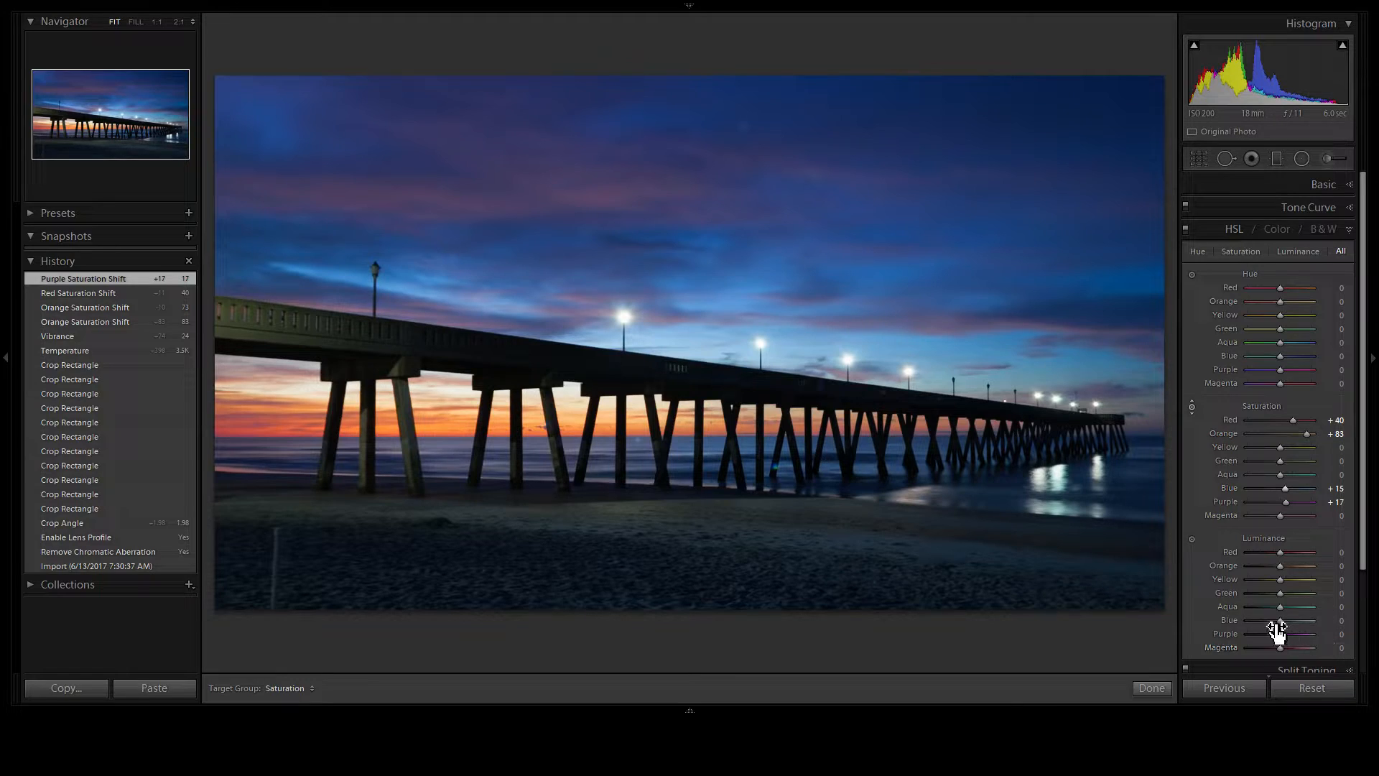
{"action": "left_click", "coordinate": [1192, 540]}
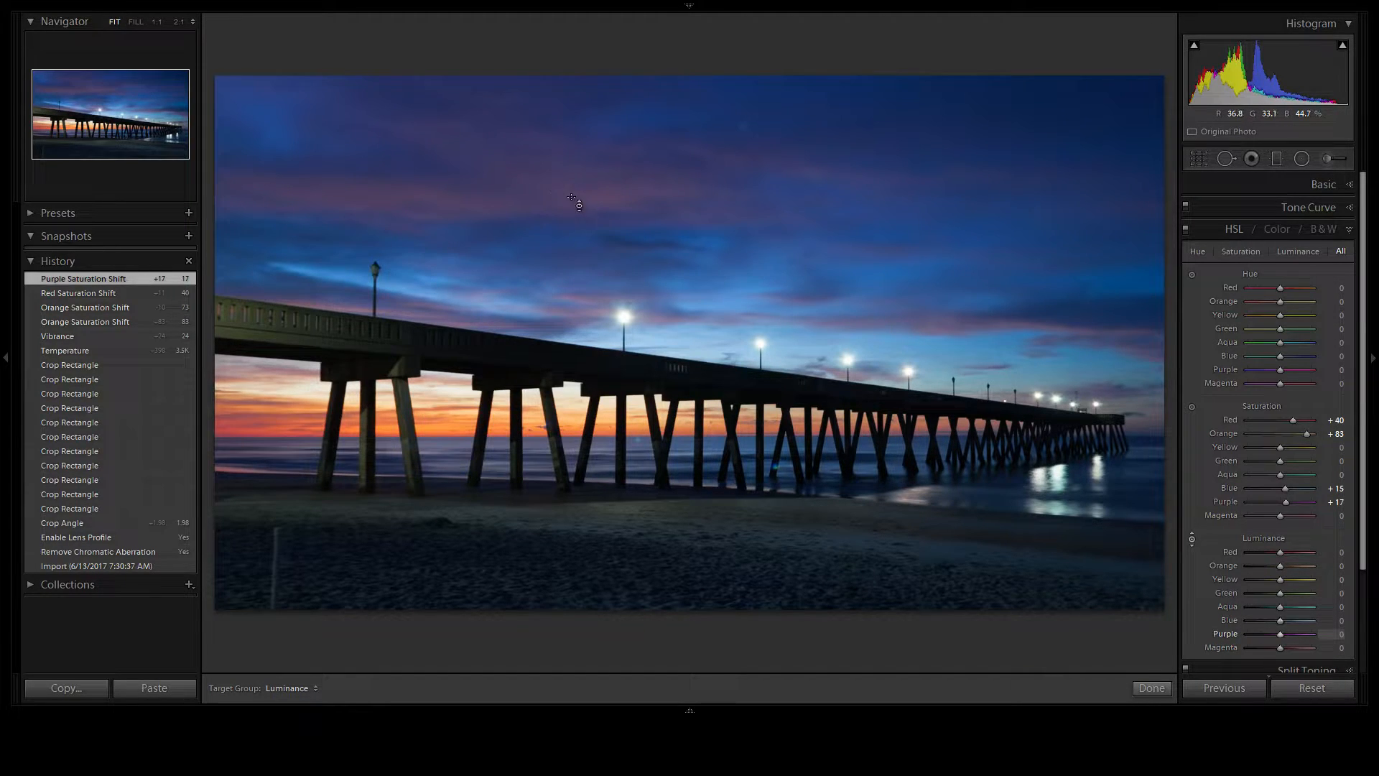
{"action": "left_click_drag", "start_coordinate": [496, 194], "coordinate": [497, 152]}
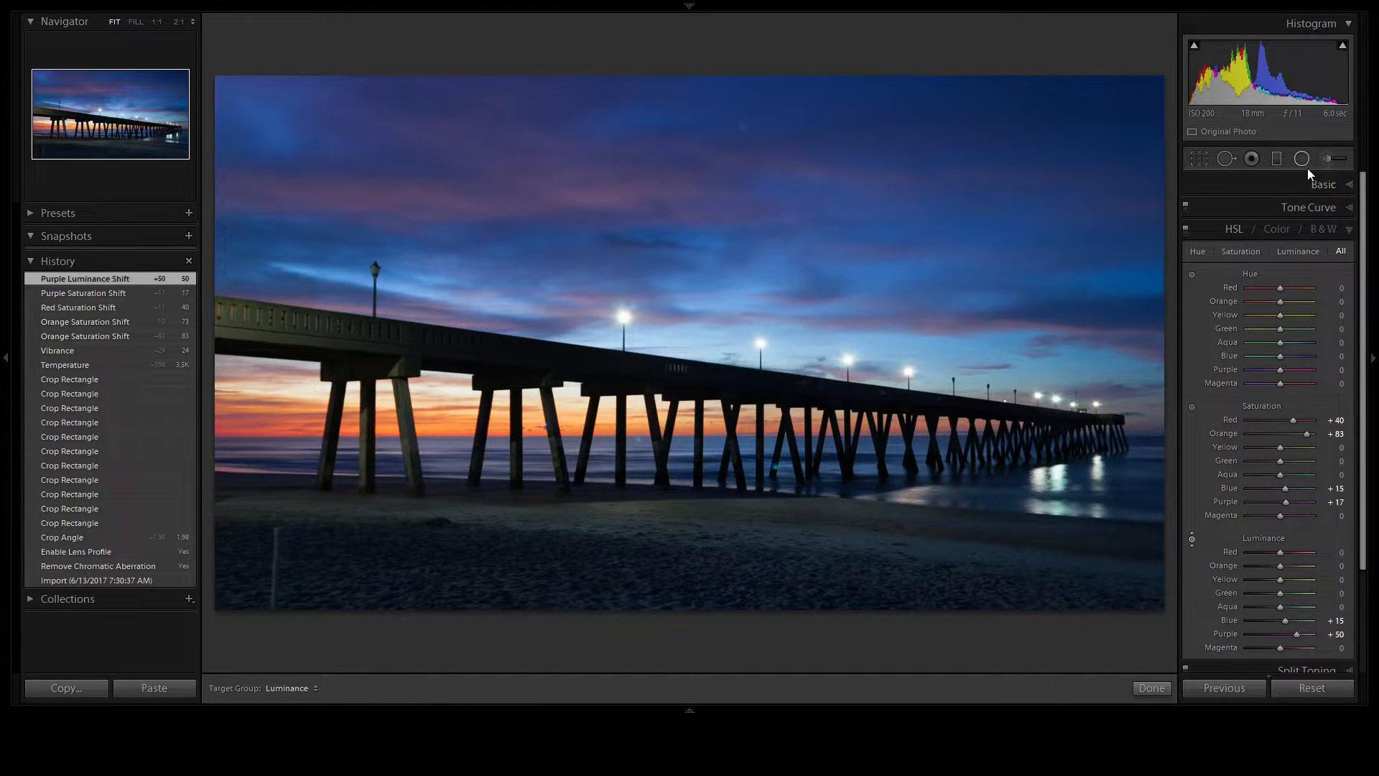
Step: Try the black and white treatment on the photo and return it to color
{"action": "left_click", "coordinate": [1316, 186]}
{"action": "left_click", "coordinate": [1308, 205]}
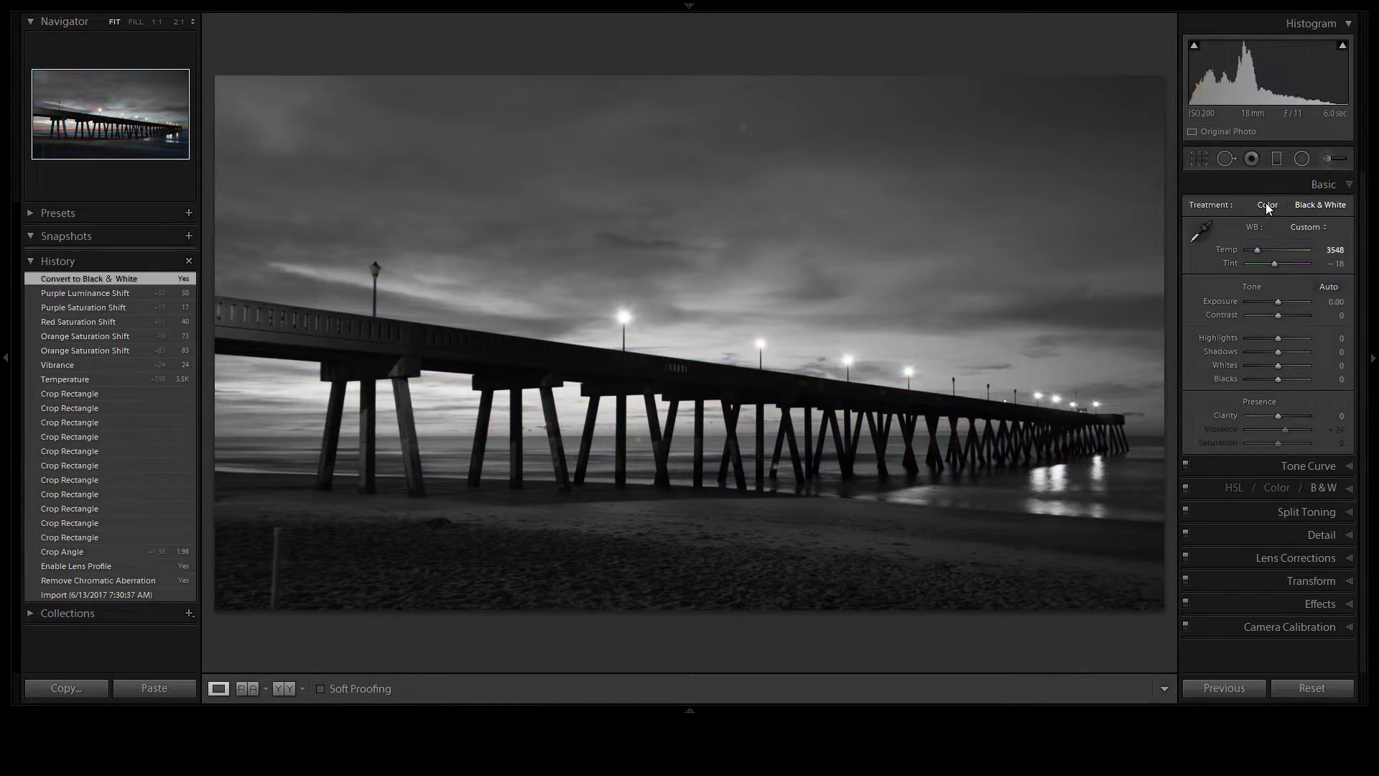
{"action": "left_click", "coordinate": [1266, 204]}
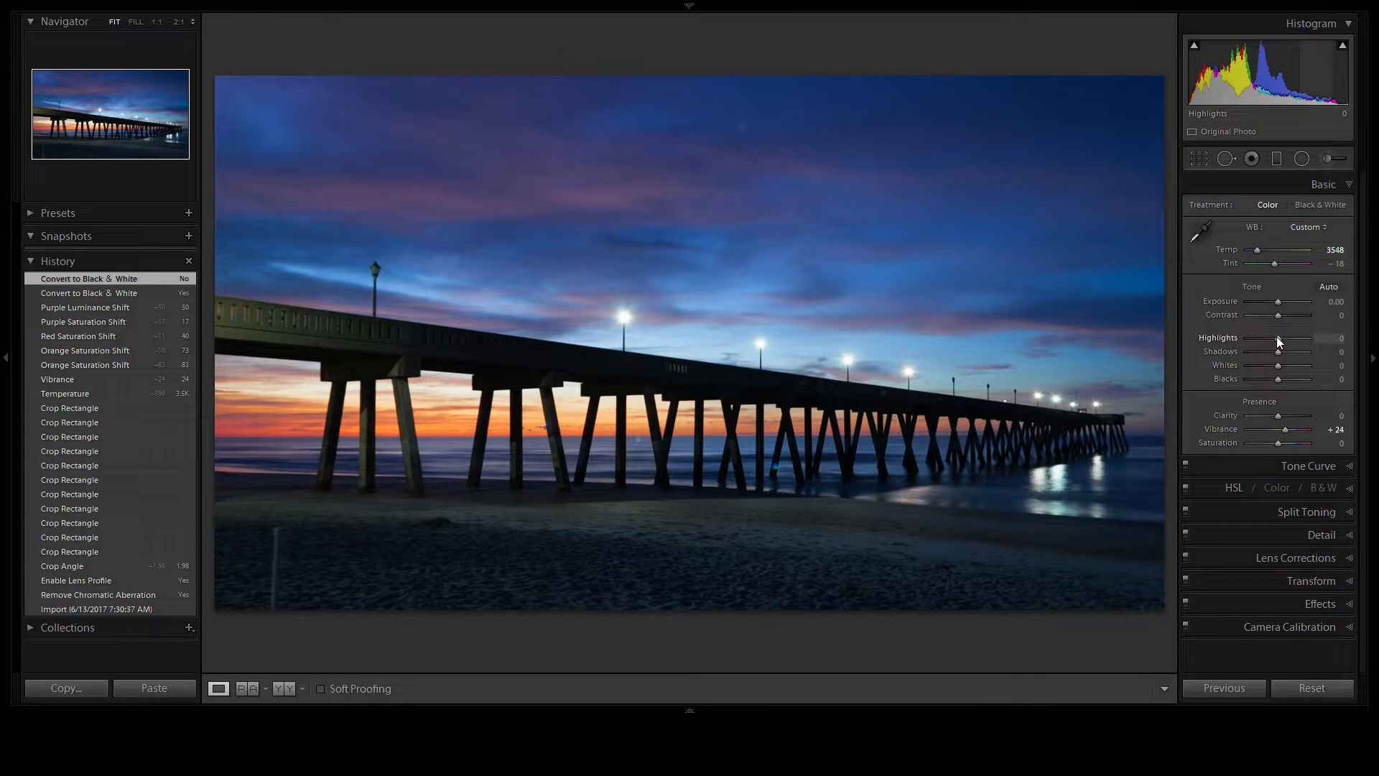
Step: Lower the highlights to -60 and compare the photo before and after this change in the edit history
{"action": "mouse_move", "coordinate": [1277, 336]}
{"action": "left_mouse_down"}
{"action": "mouse_move", "coordinate": [1294, 335]}
{"action": "mouse_move", "coordinate": [1243, 322]}
{"action": "mouse_move", "coordinate": [1258, 320]}
{"action": "left_mouse_up"}
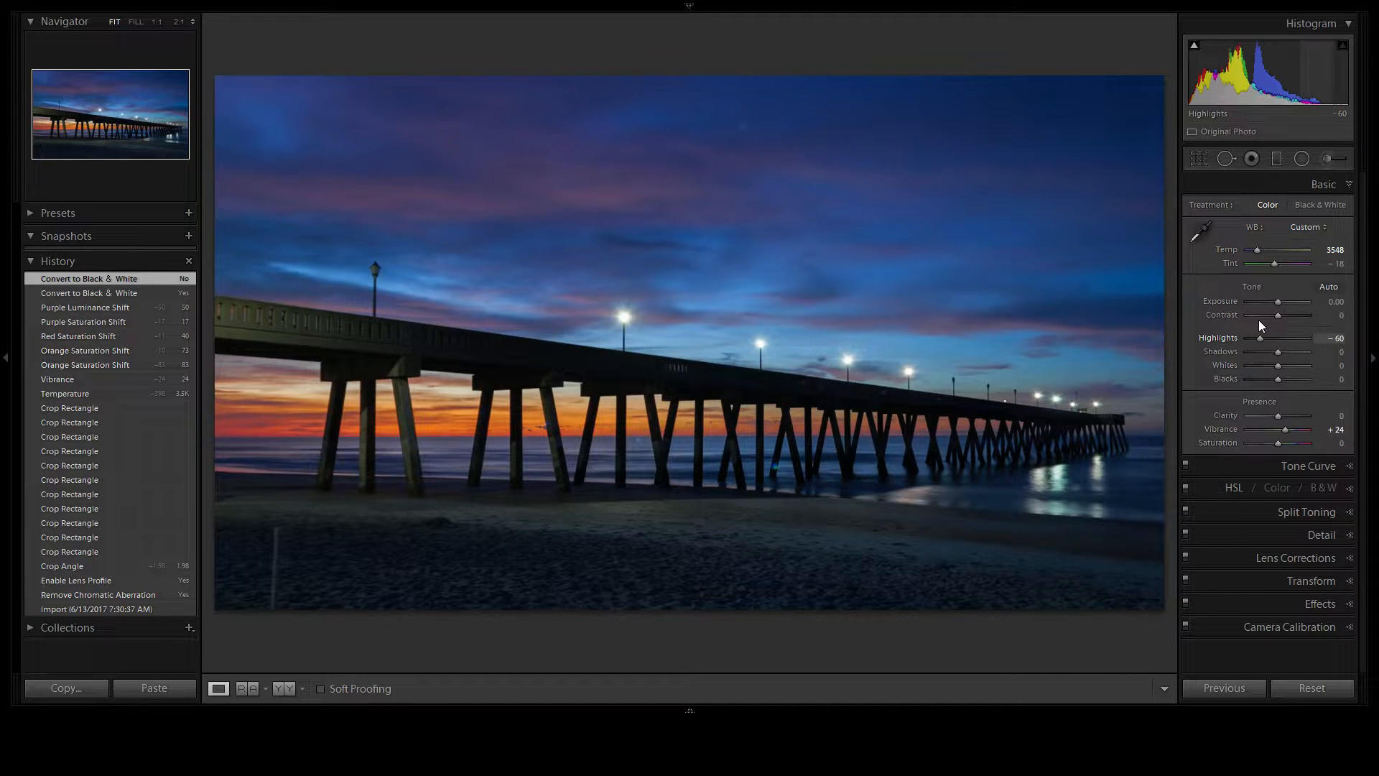
{"action": "left_click", "coordinate": [158, 290]}
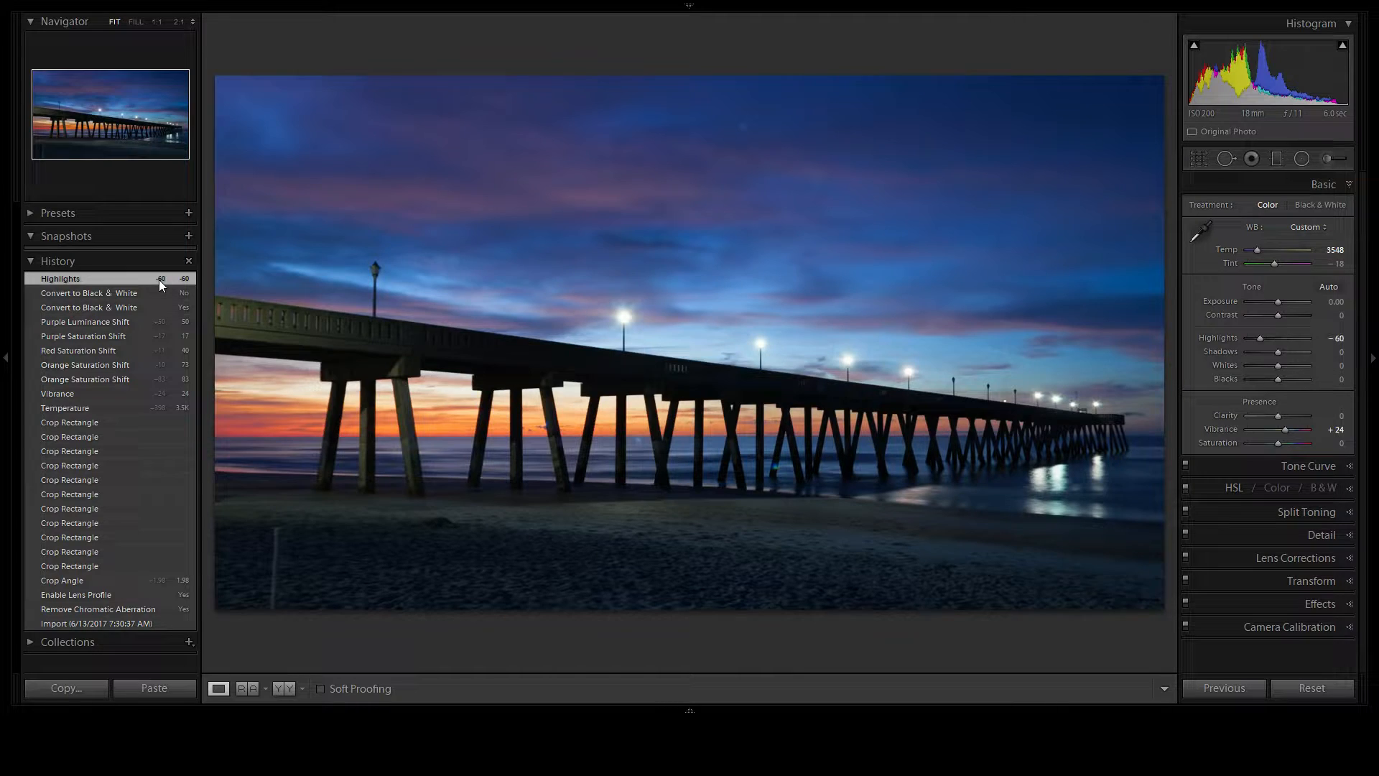
{"action": "left_click", "coordinate": [158, 279]}
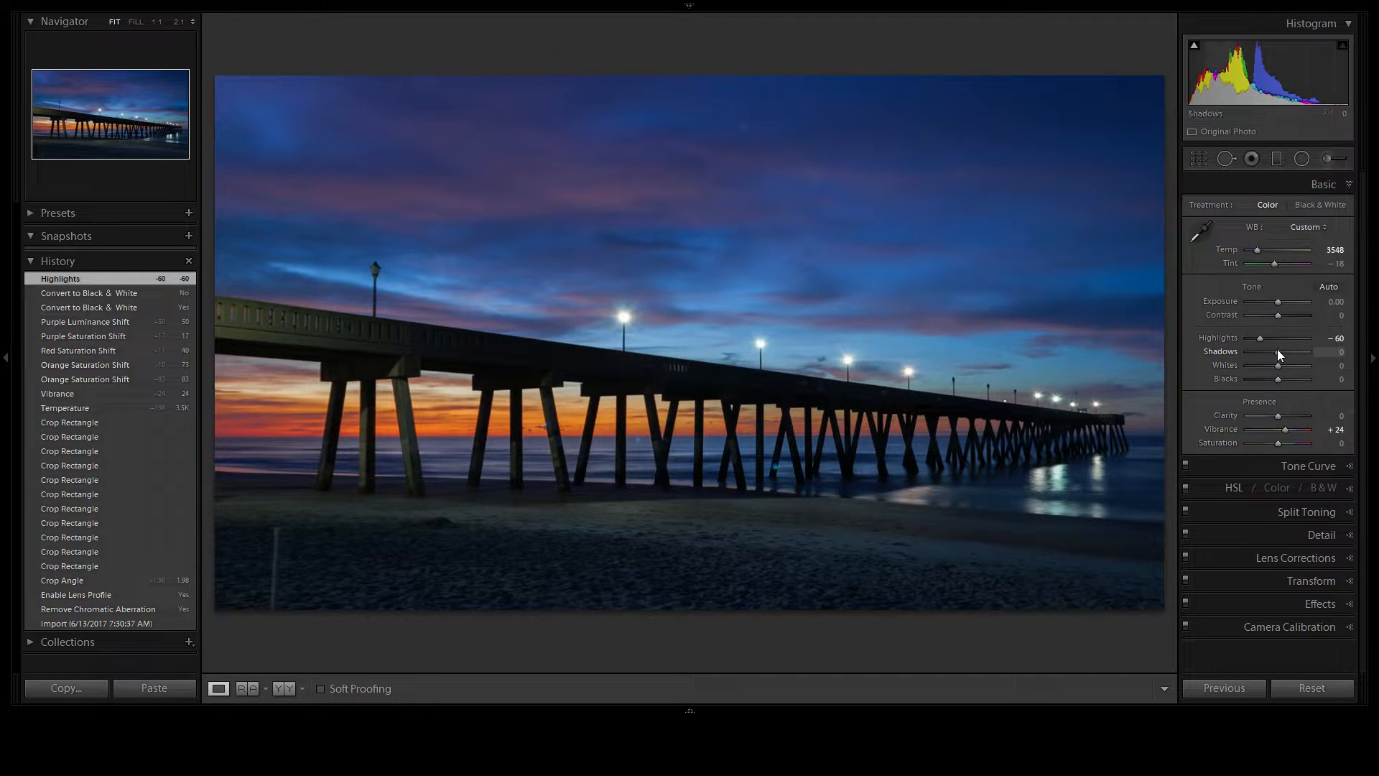
Step: Try shadows at +45 and -50 and blacks up to +55, and reset both to 0
{"action": "left_click_drag", "start_coordinate": [1278, 351], "coordinate": [1289, 352]}
{"action": "left_click_drag", "start_coordinate": [1282, 354], "coordinate": [1290, 350]}
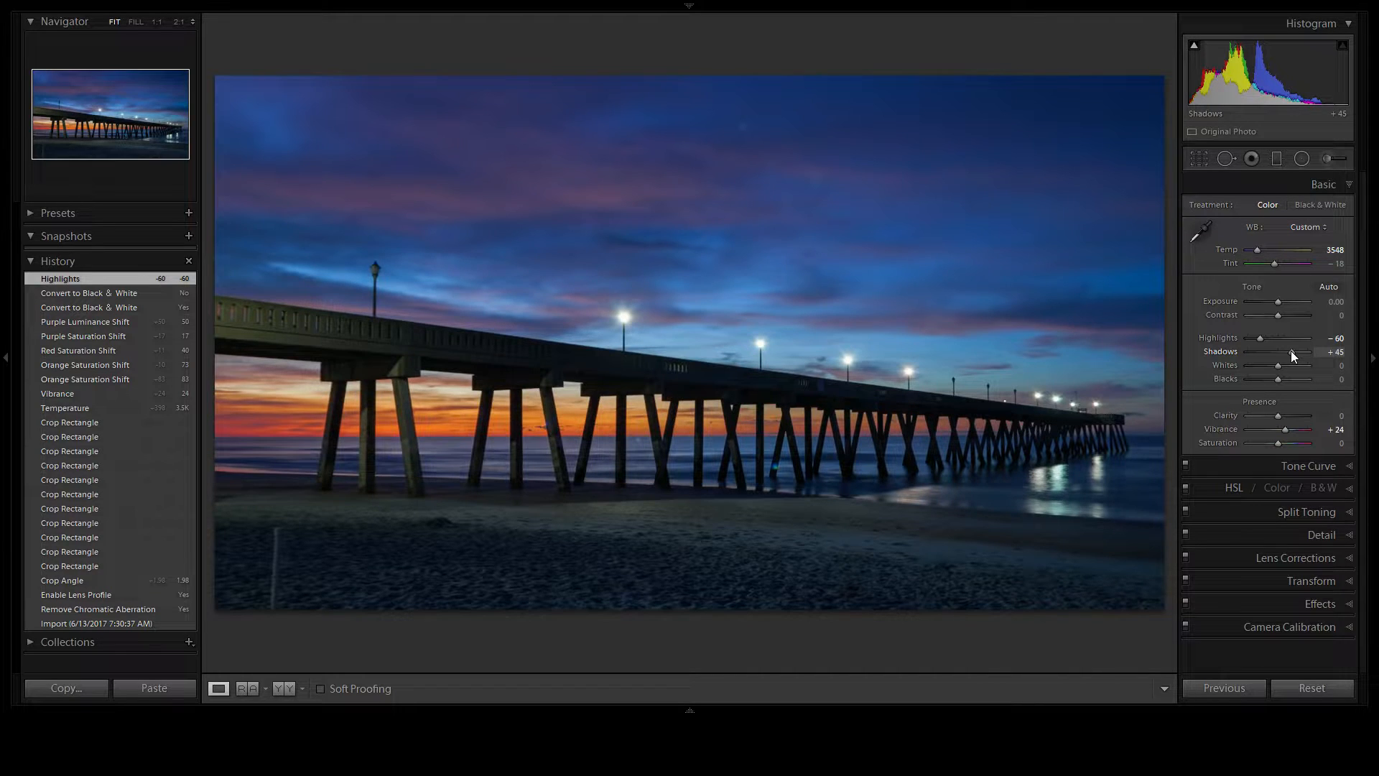
{"action": "mouse_move", "coordinate": [1290, 350]}
{"action": "left_mouse_down"}
{"action": "mouse_move", "coordinate": [1263, 347]}
{"action": "mouse_move", "coordinate": [1280, 377]}
{"action": "mouse_move", "coordinate": [1294, 374]}
{"action": "left_mouse_up"}
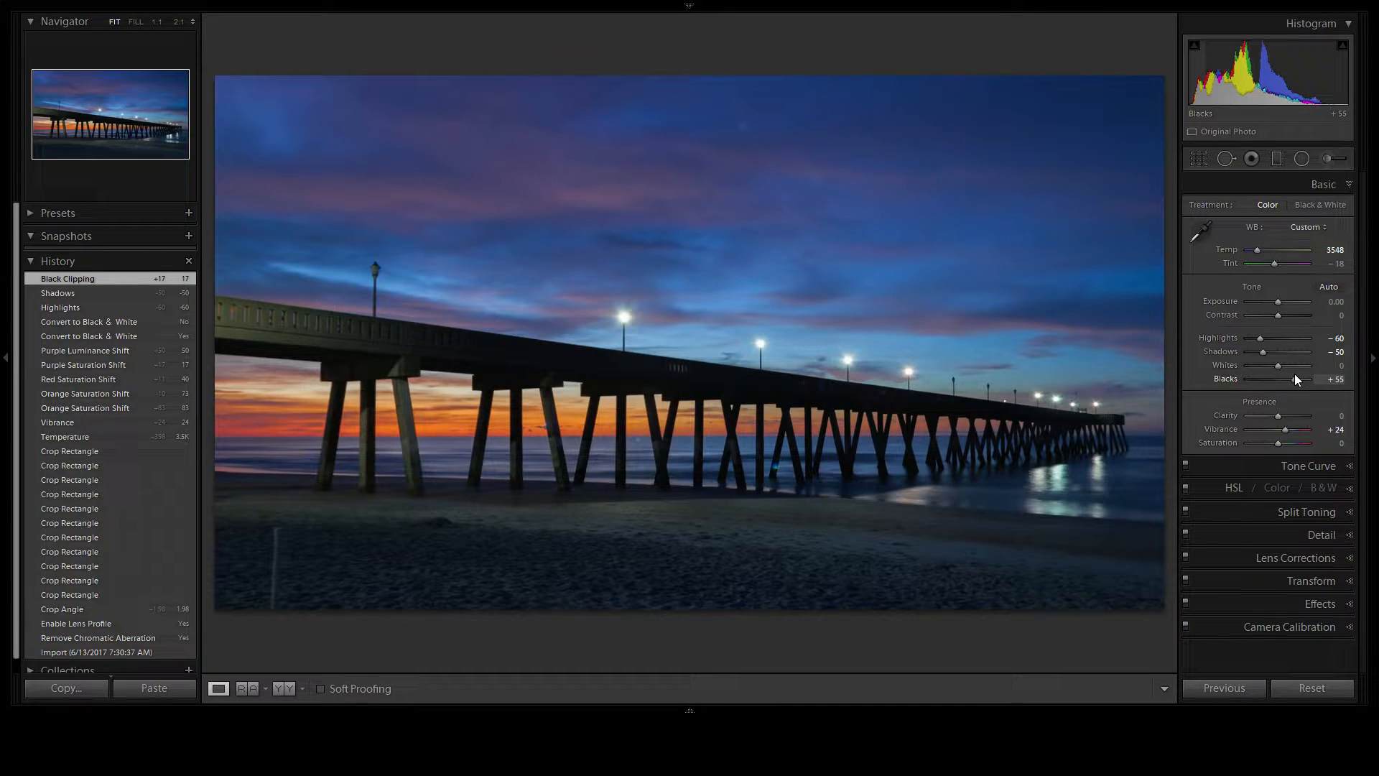
{"action": "left_click_drag", "start_coordinate": [1294, 374], "coordinate": [1294, 374]}
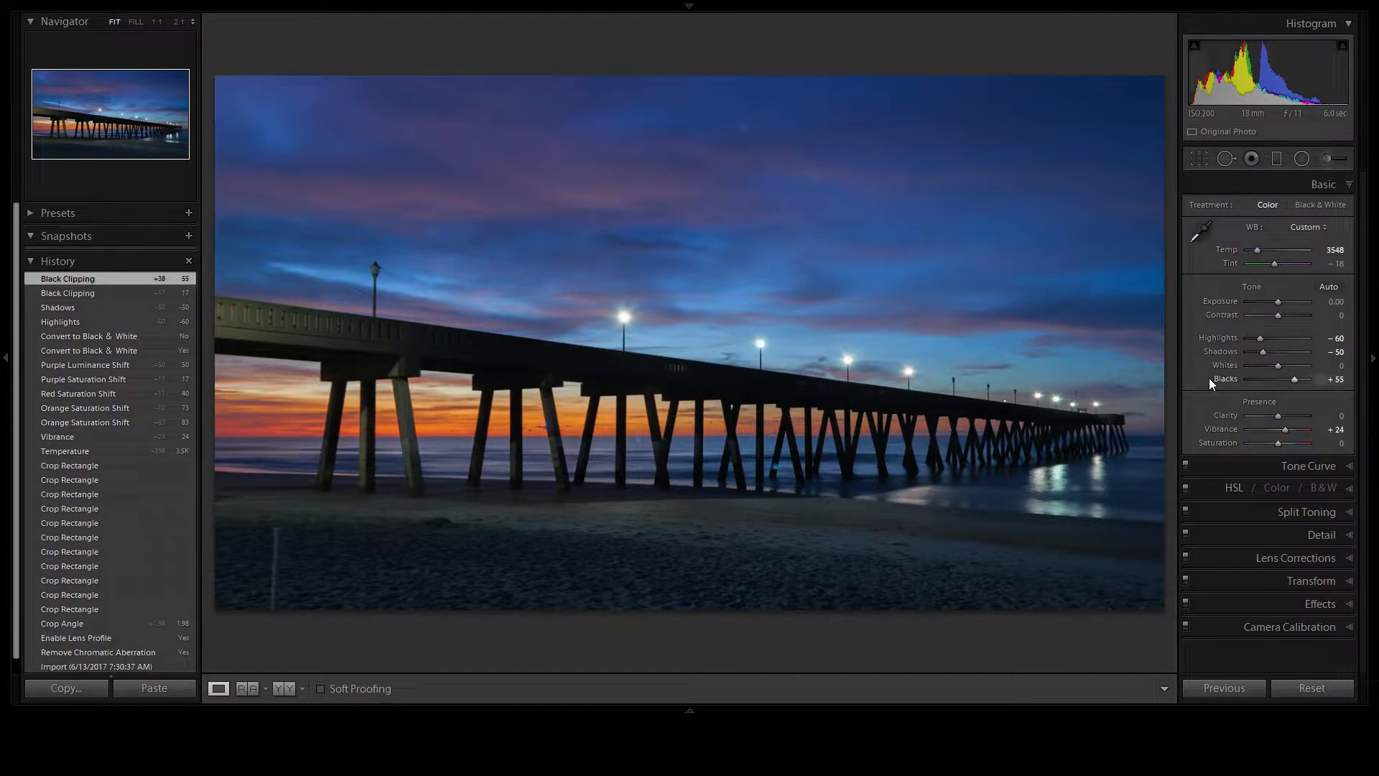
{"action": "double_click", "coordinate": [1213, 379]}
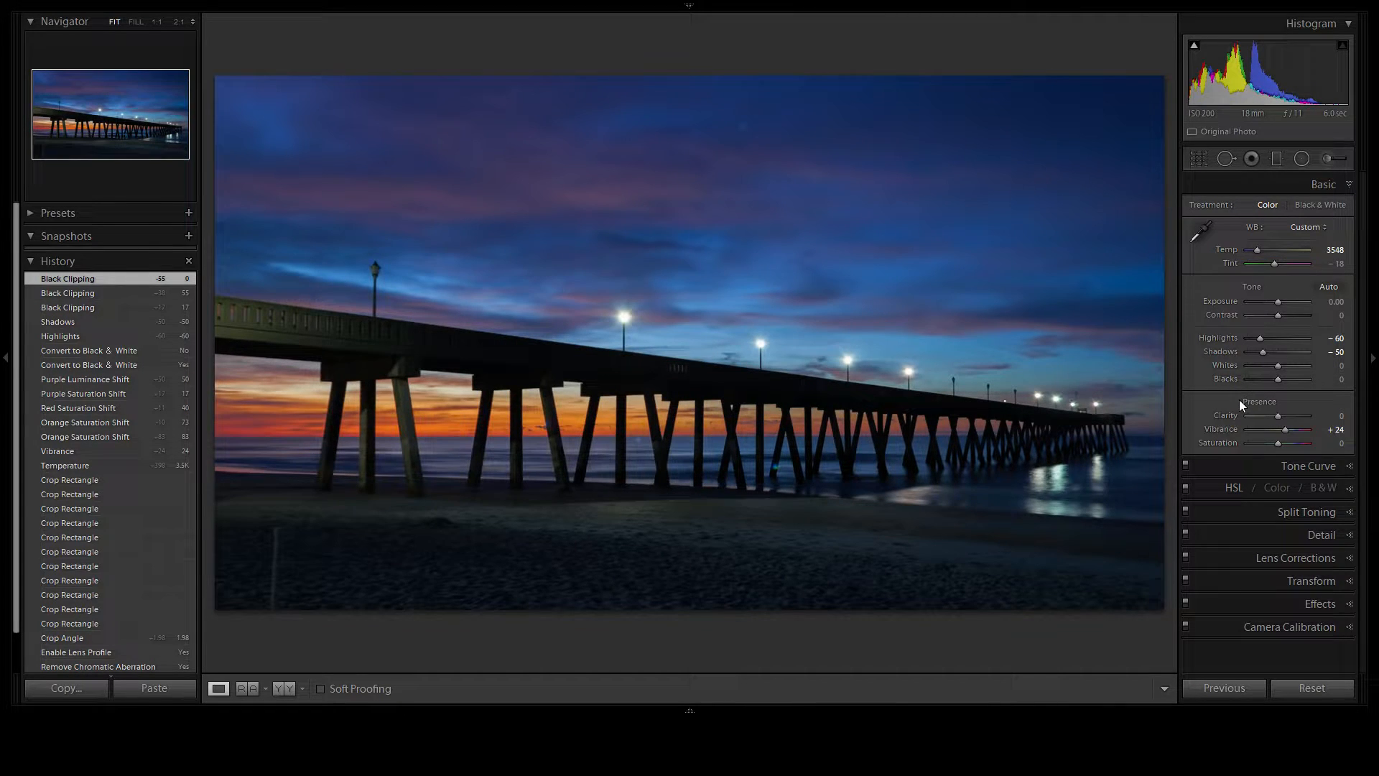
{"action": "double_click", "coordinate": [1226, 350]}
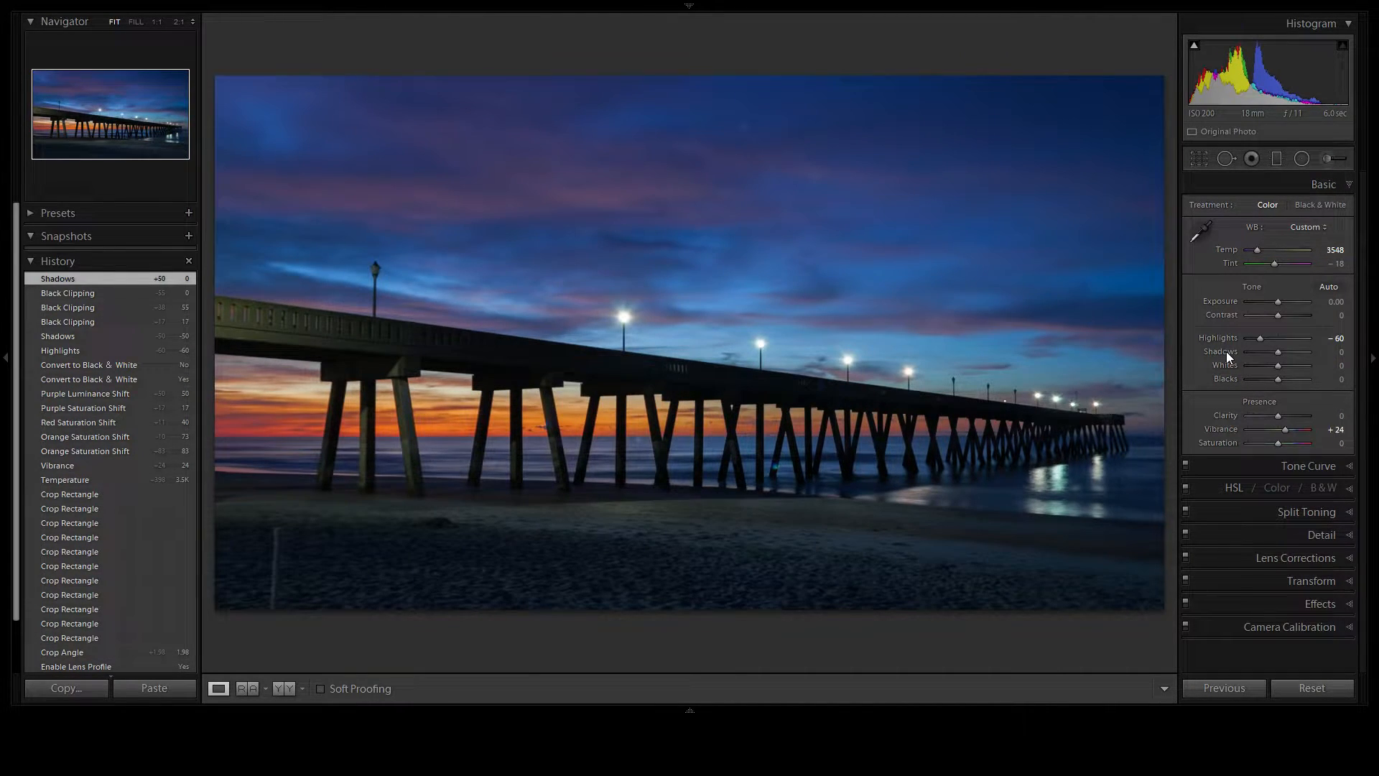
{"action": "left_click_drag", "start_coordinate": [1280, 378], "coordinate": [1280, 376]}
Step: Raise the clarity to +29 and compare the photo with and without it using the edit history
{"action": "mouse_move", "coordinate": [1278, 416]}
{"action": "left_mouse_down"}
{"action": "mouse_move", "coordinate": [1305, 416]}
{"action": "mouse_move", "coordinate": [1286, 415]}
{"action": "left_mouse_up"}
{"action": "left_click", "coordinate": [188, 292]}
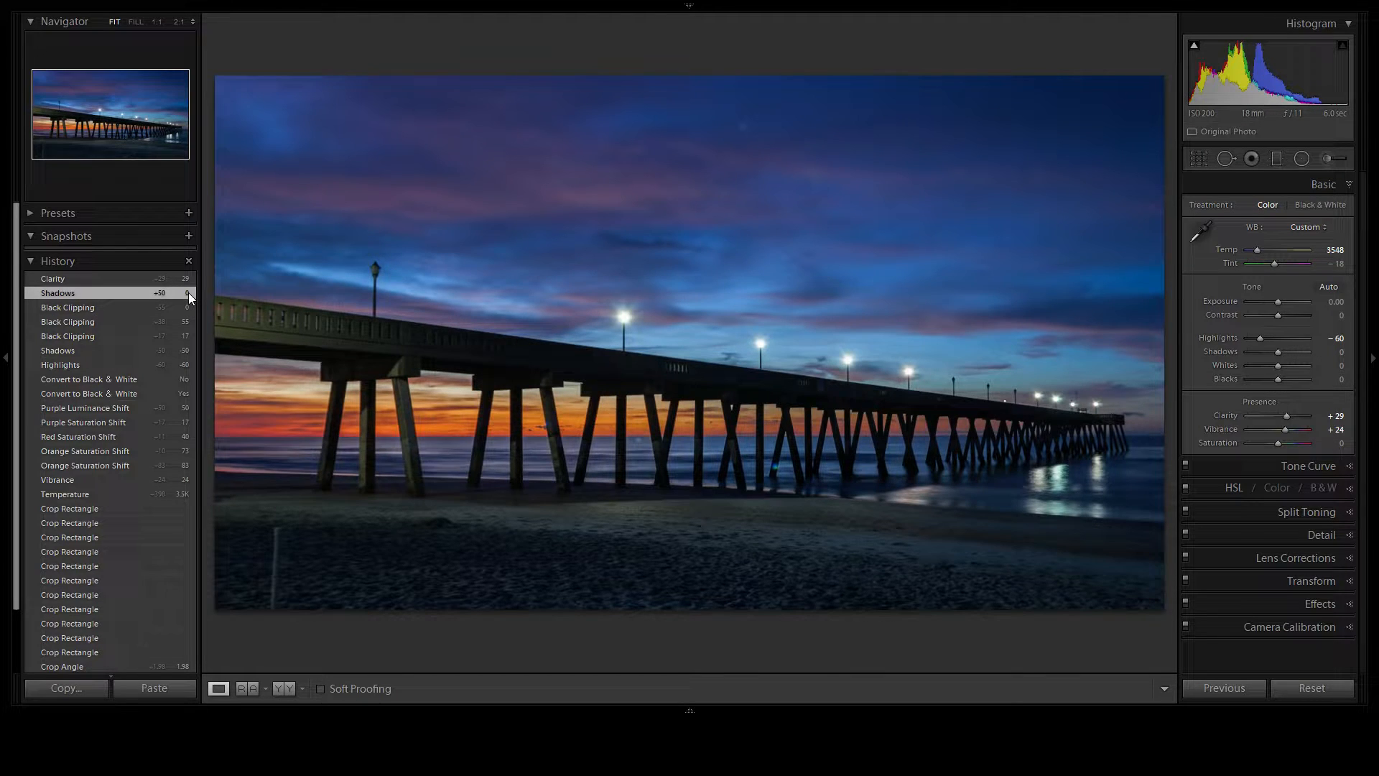
{"action": "left_click", "coordinate": [175, 273]}
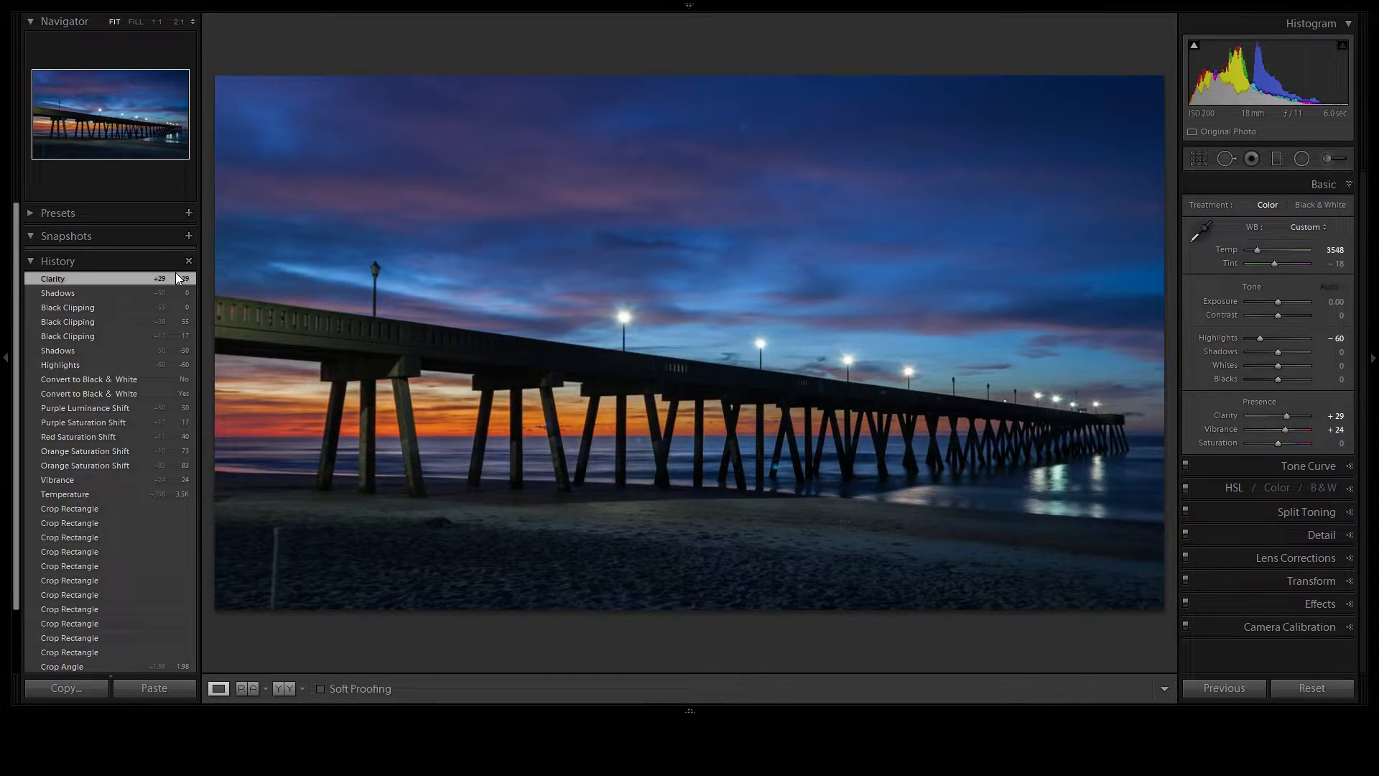
{"action": "left_click", "coordinate": [175, 293]}
{"action": "left_click", "coordinate": [178, 277]}
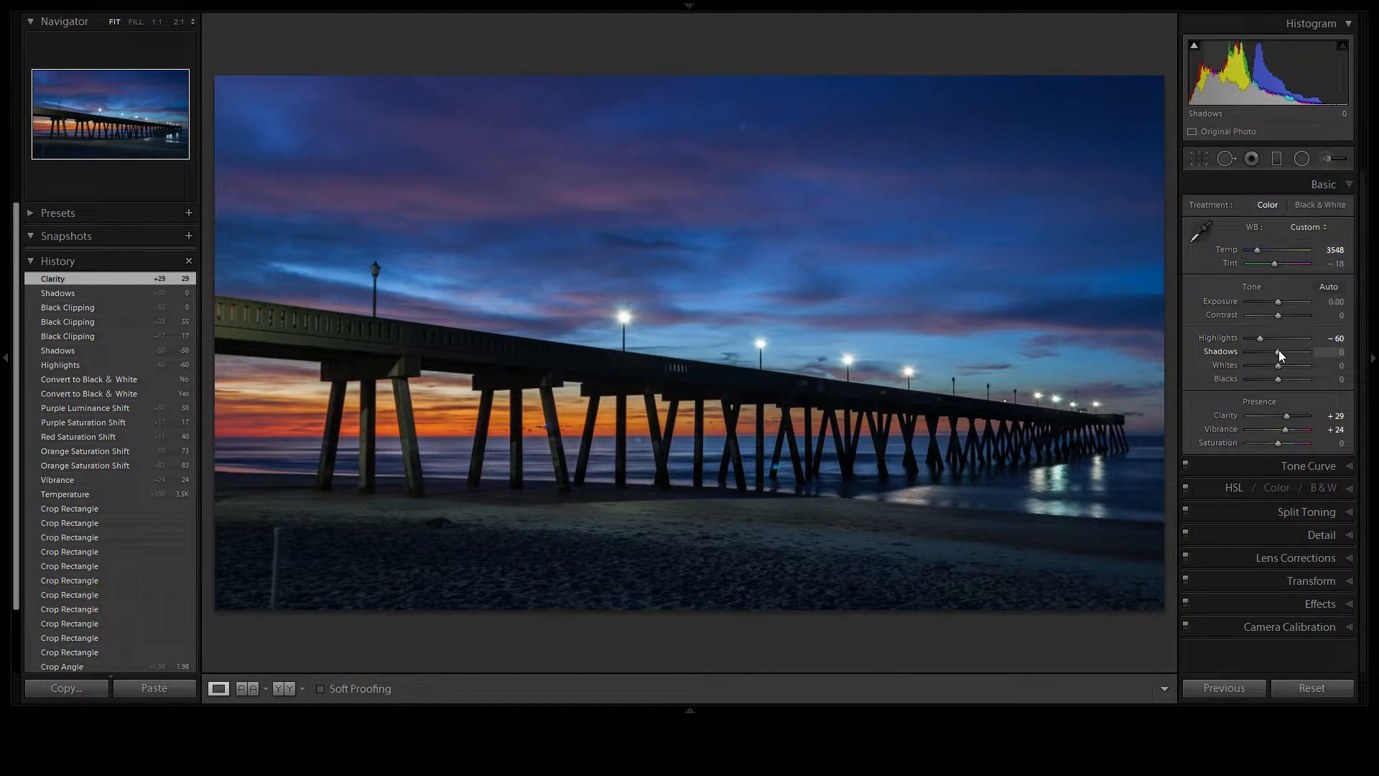
Step: Raise the whites to +36 and the shadows to +62
{"action": "left_click_drag", "start_coordinate": [1277, 368], "coordinate": [1287, 359]}
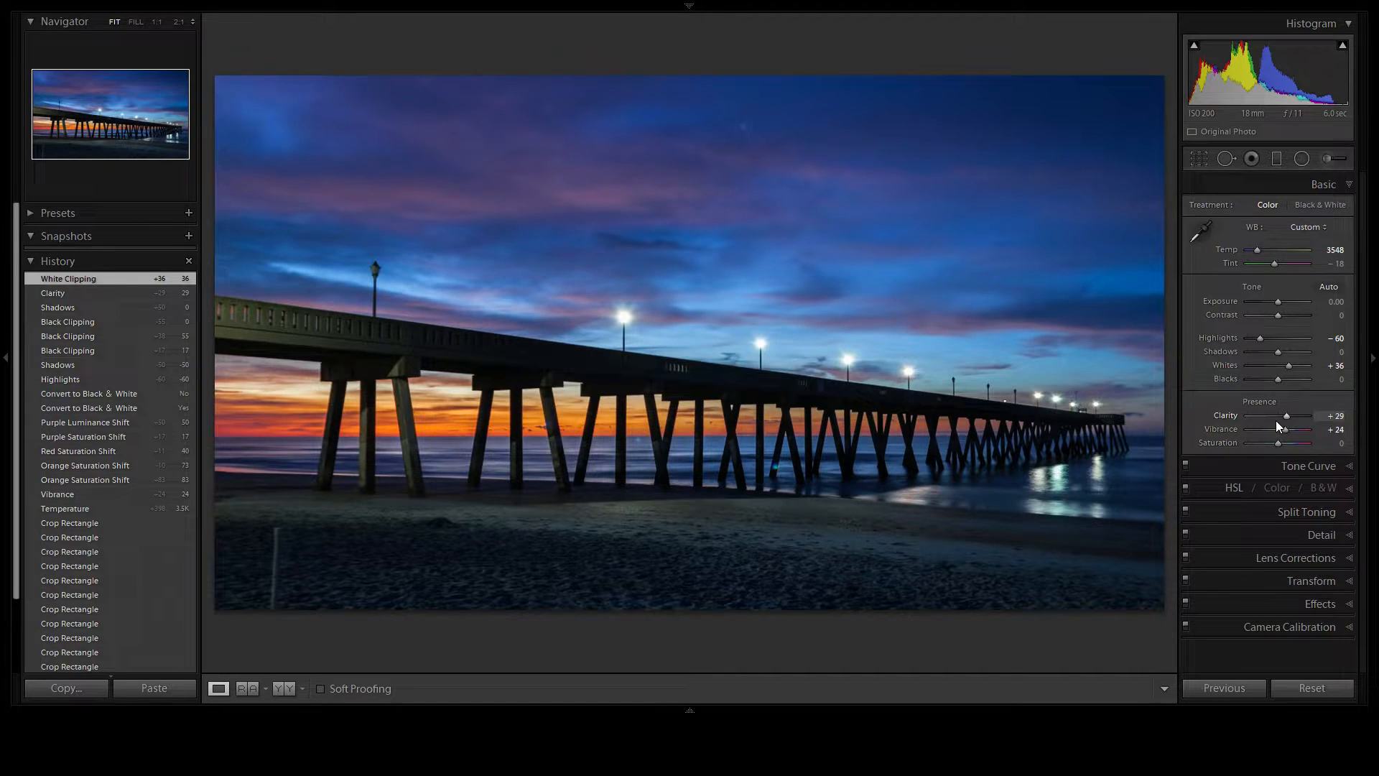
{"action": "mouse_move", "coordinate": [1276, 356]}
{"action": "left_mouse_down"}
{"action": "mouse_move", "coordinate": [1306, 360]}
{"action": "mouse_move", "coordinate": [1294, 360]}
{"action": "left_mouse_up"}
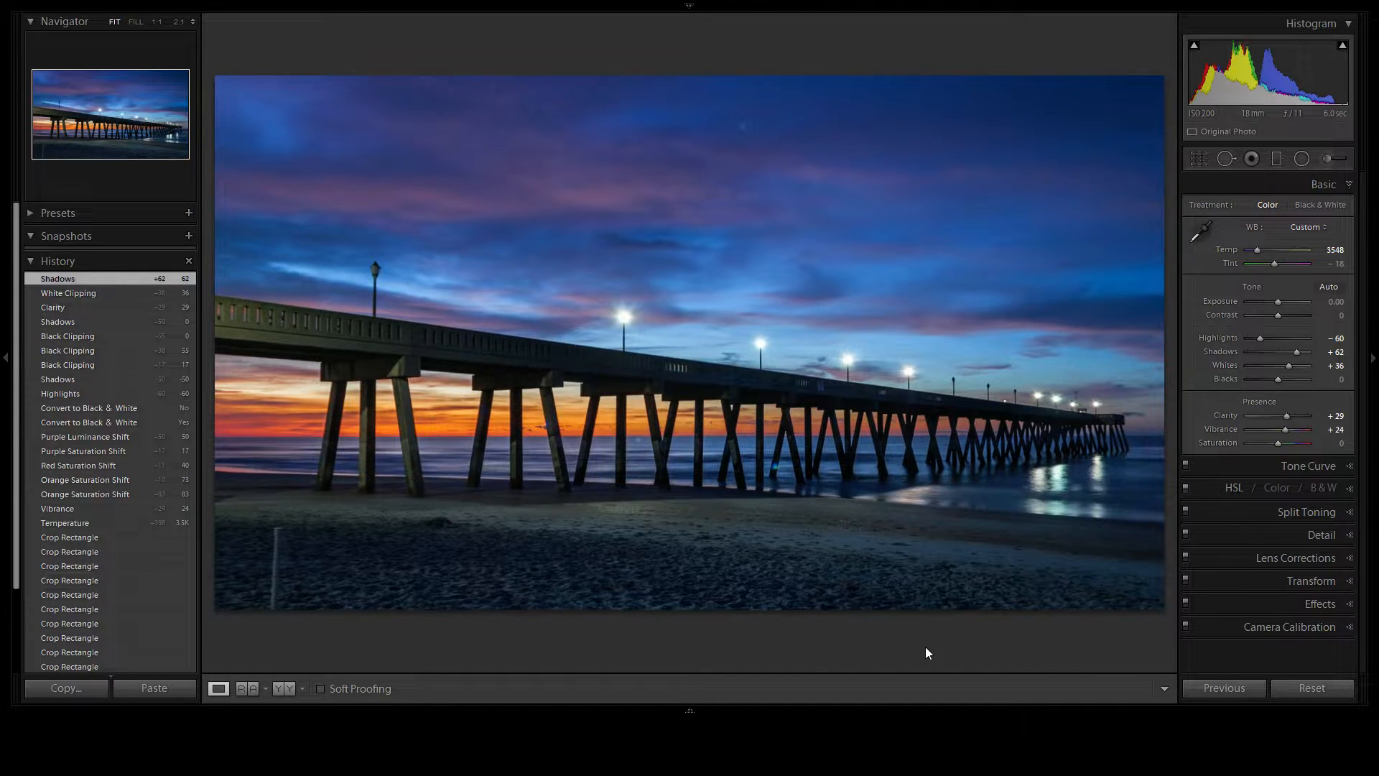
Step: Try flipping the pier photo horizontally and flip it back to its original orientation
{"action": "key", "text": "ctrl+z"}
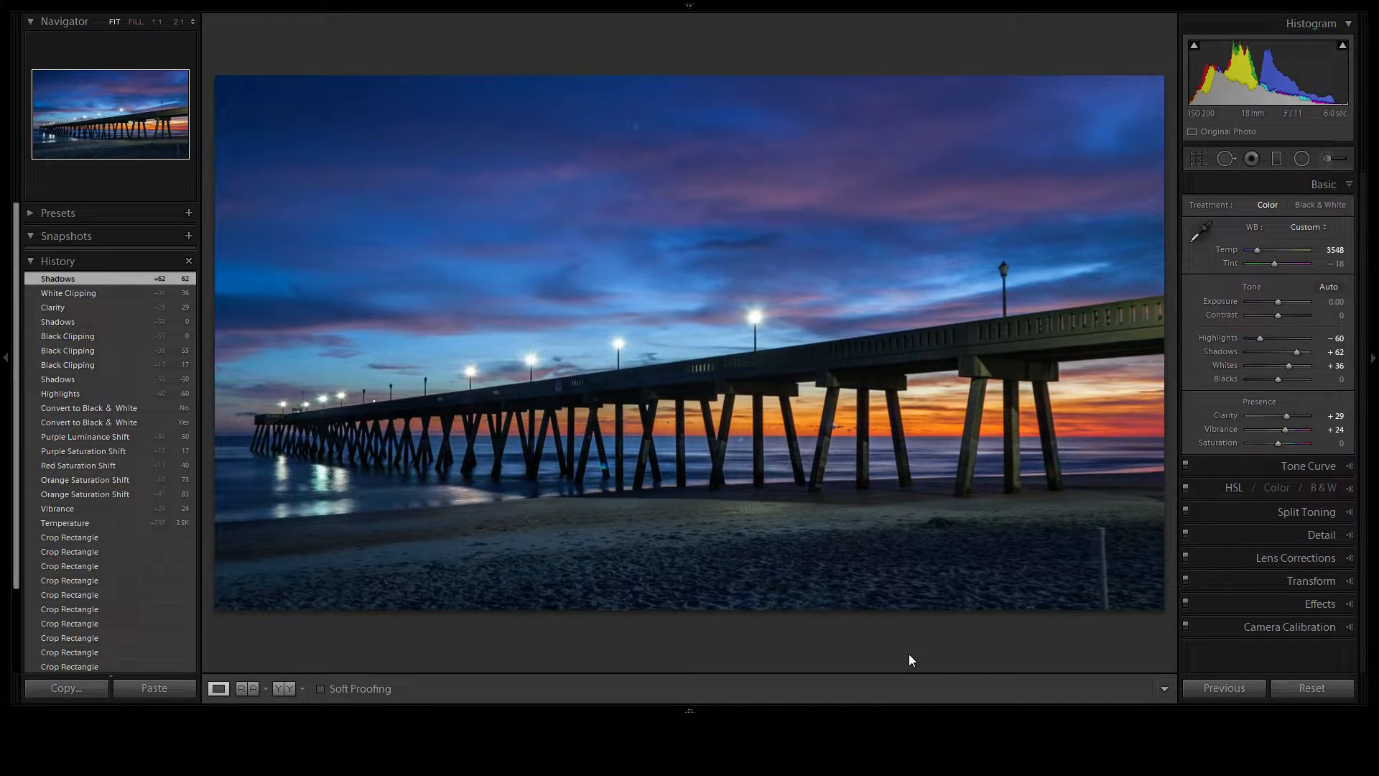
{"action": "key", "text": "ctrl+y"}
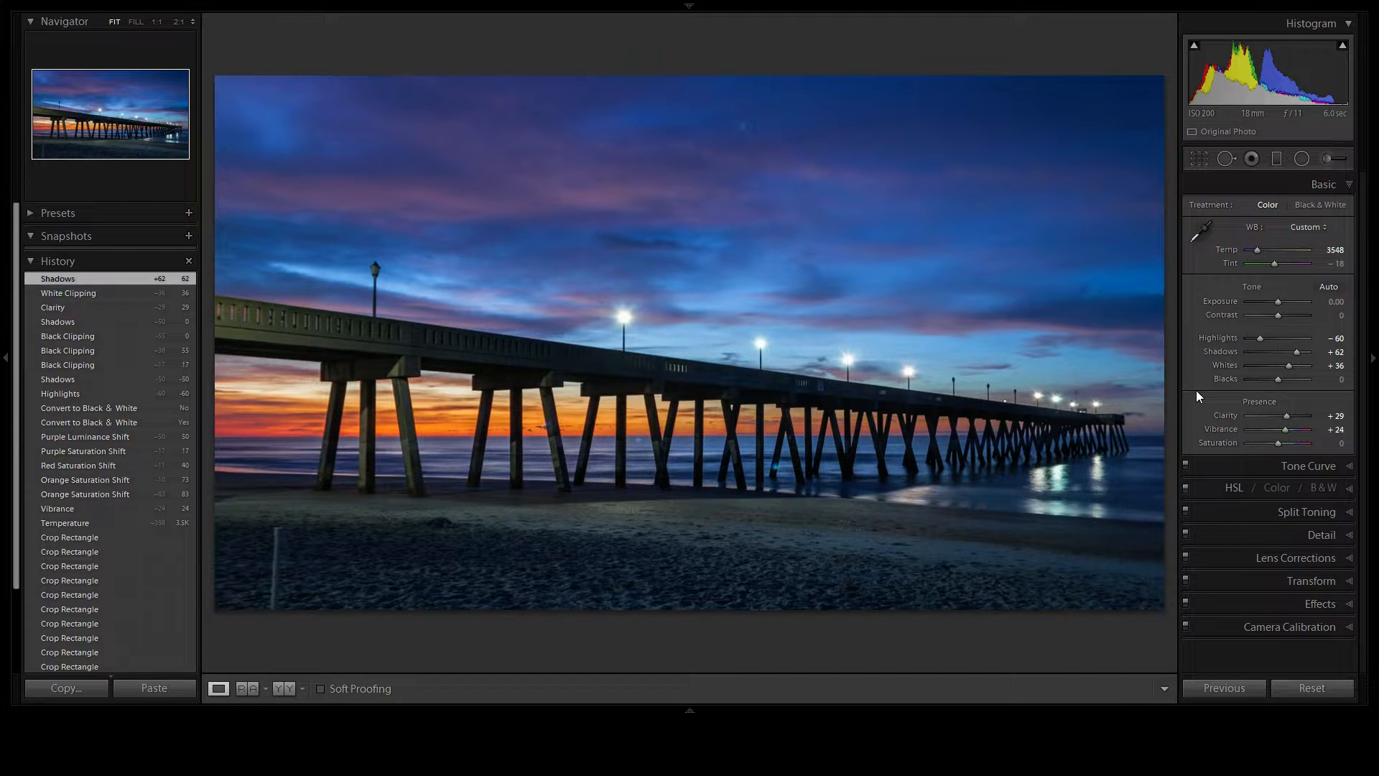
Step: Heal the small bright spot in the upper sky with Spot Removal at size 33, feather 0 and opacity 100
{"action": "left_click", "coordinate": [745, 136]}
{"action": "left_click", "coordinate": [1301, 158]}
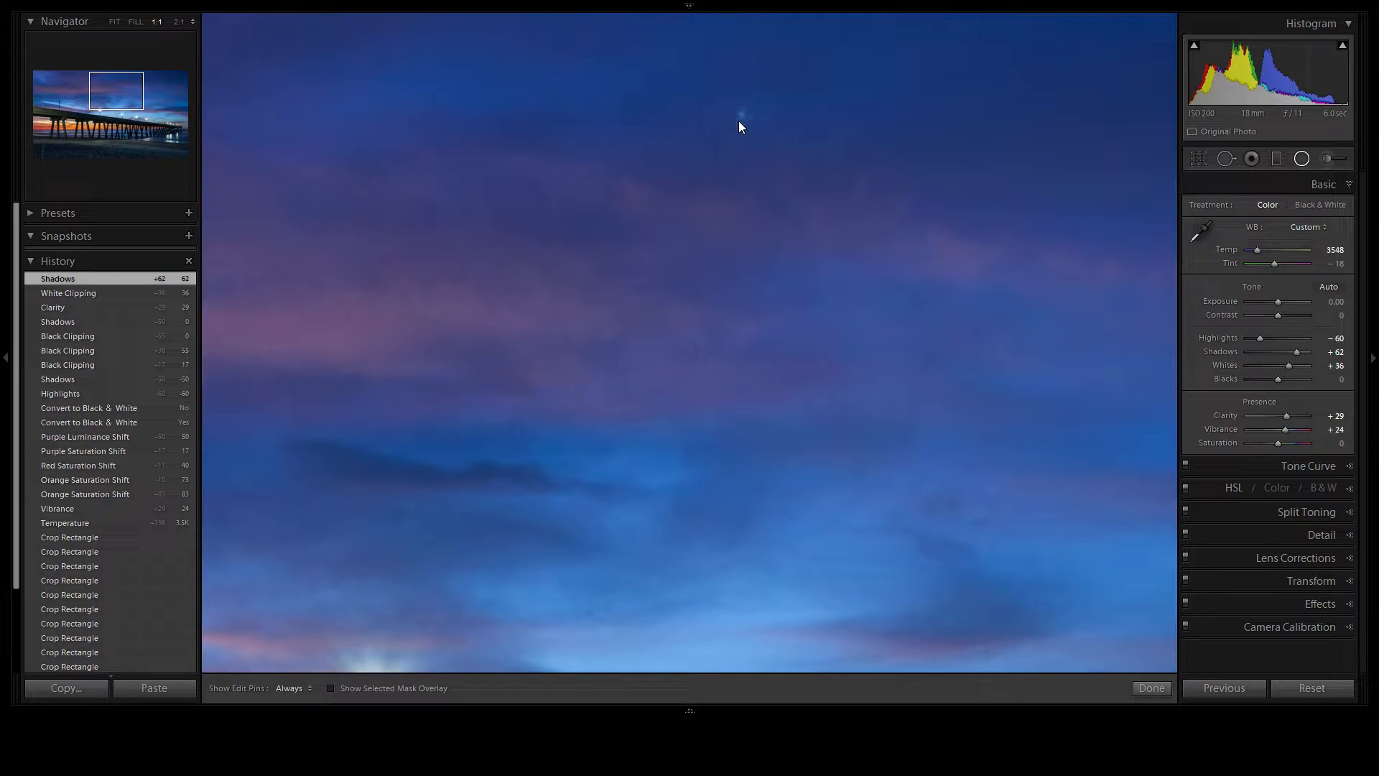
{"action": "left_click", "coordinate": [1228, 158]}
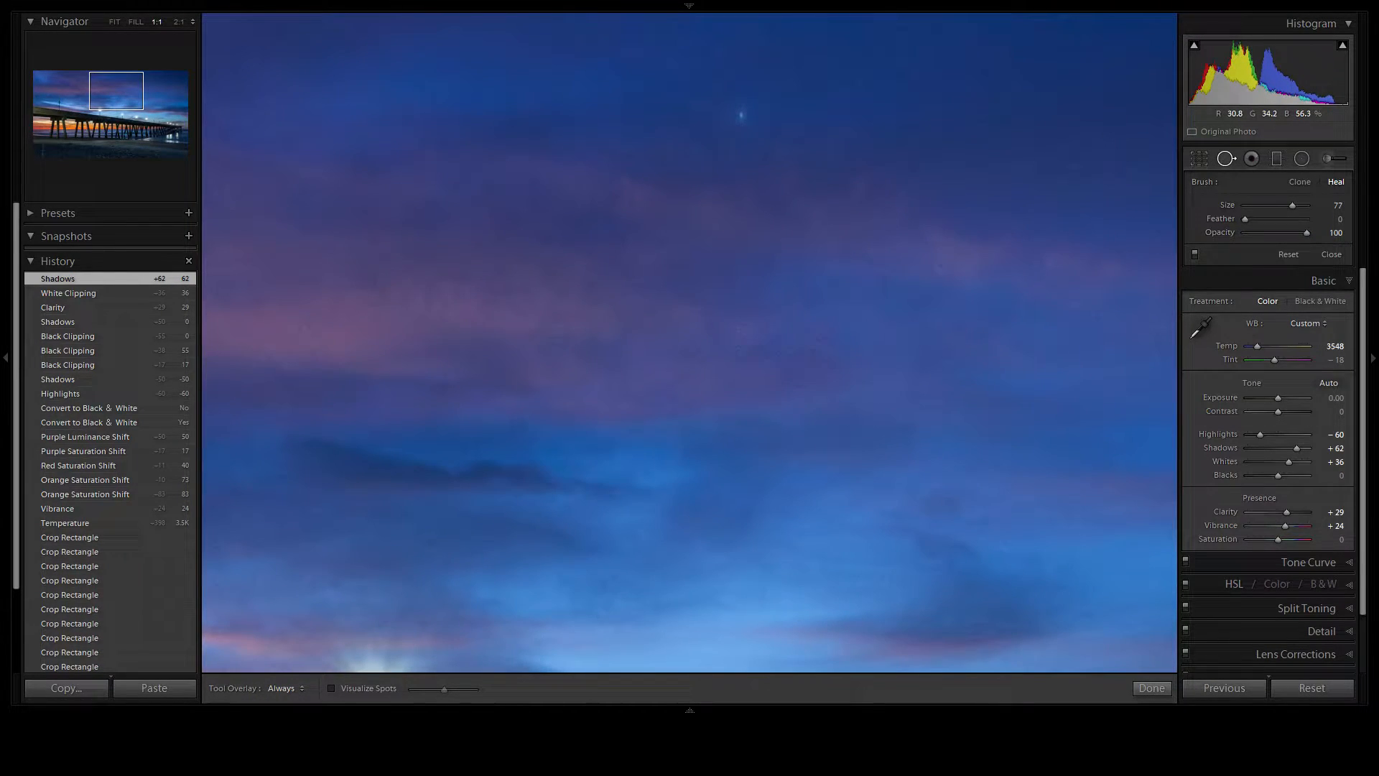
{"action": "scroll", "coordinate": [689, 342], "scroll_direction": "down", "scroll_amount": 1}
{"action": "scroll", "coordinate": [741, 114], "scroll_direction": "down", "scroll_amount": 5}
{"action": "left_click", "coordinate": [744, 115]}
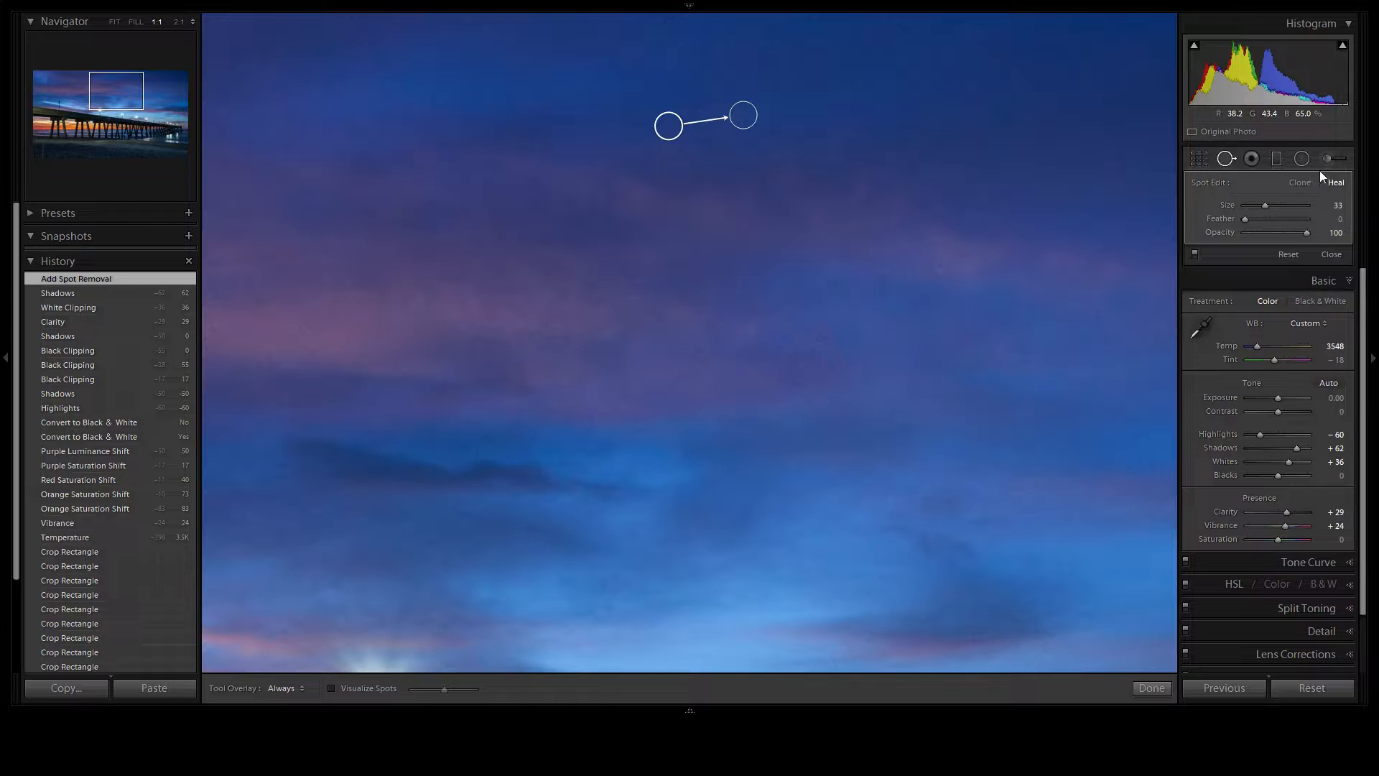
{"action": "left_click", "coordinate": [1226, 158]}
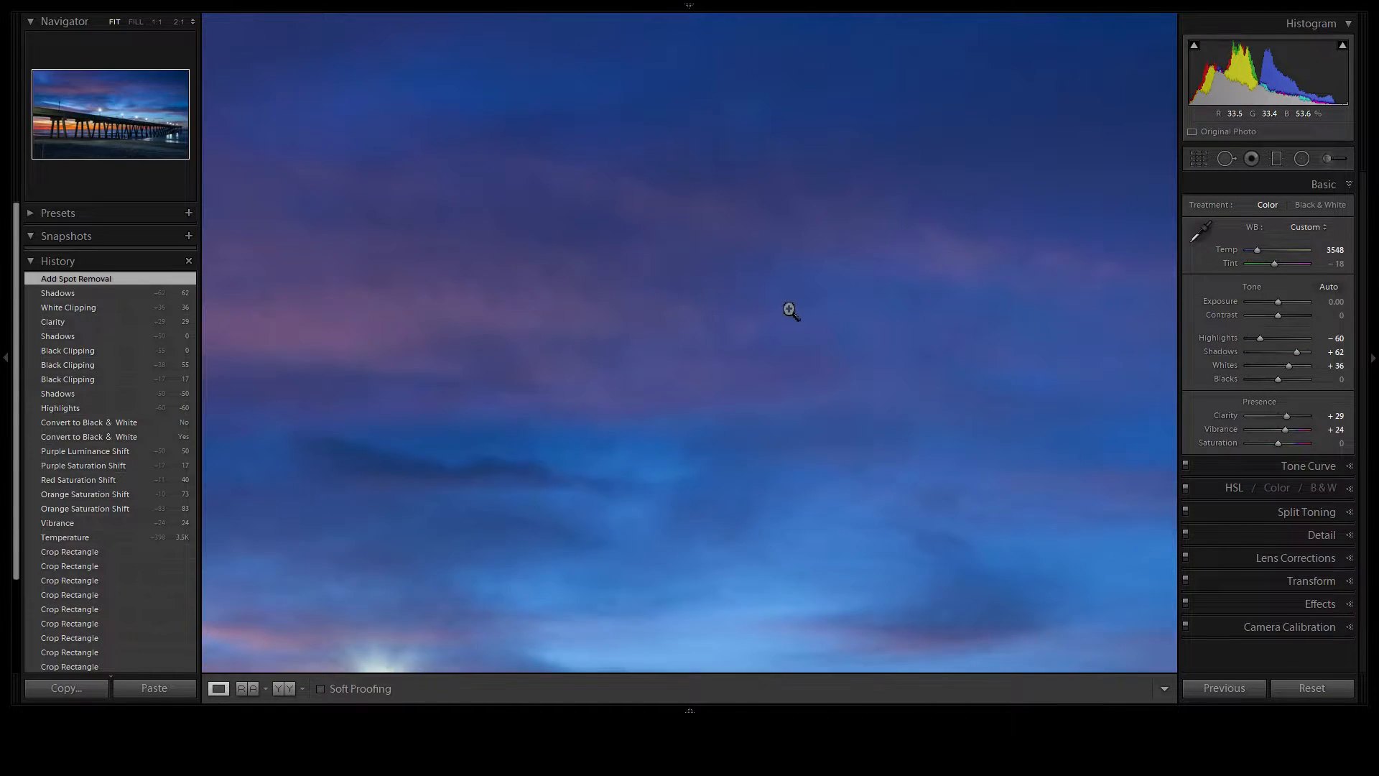
Step: Heal the faint flare spot on the water just below the horizon with Spot Removal at size 23, feather 0 and opacity 100
{"action": "left_click", "coordinate": [790, 307]}
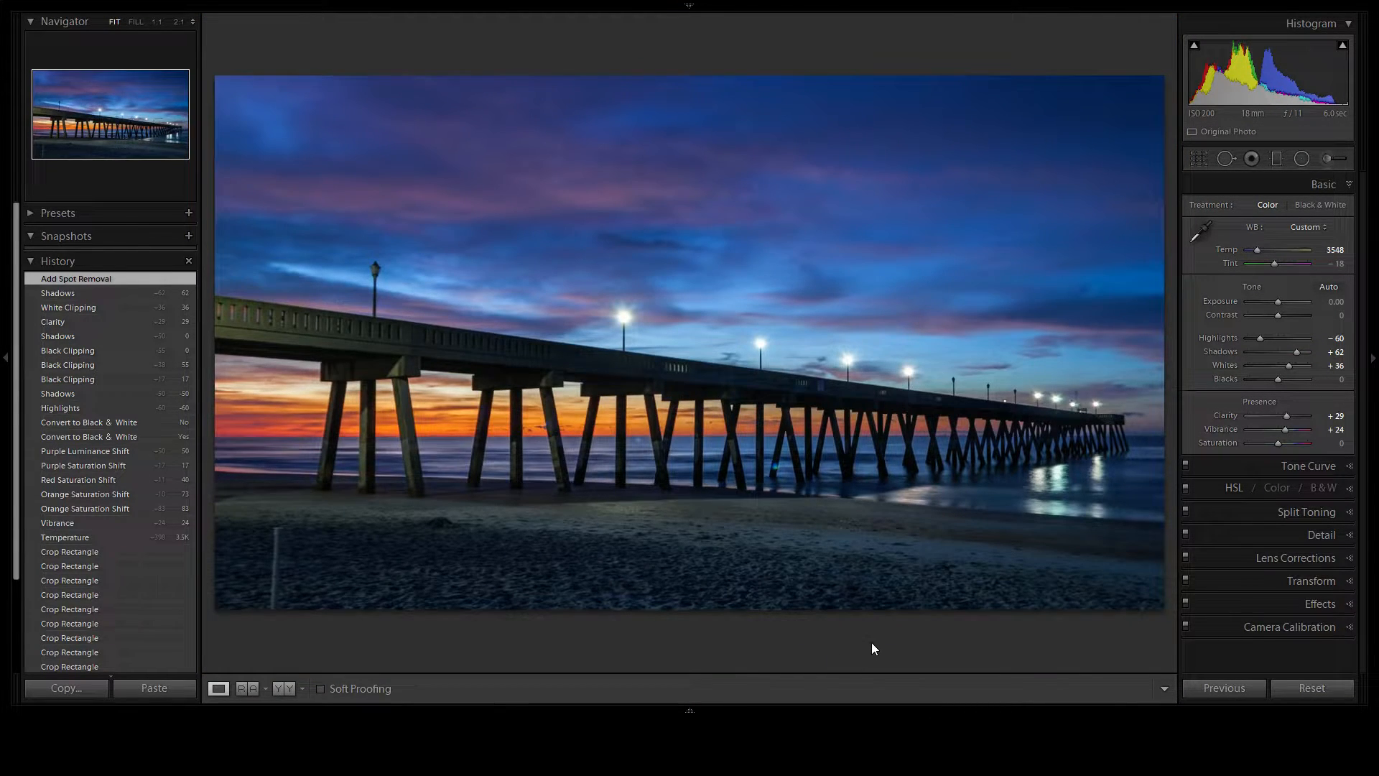
{"action": "left_click", "coordinate": [638, 449]}
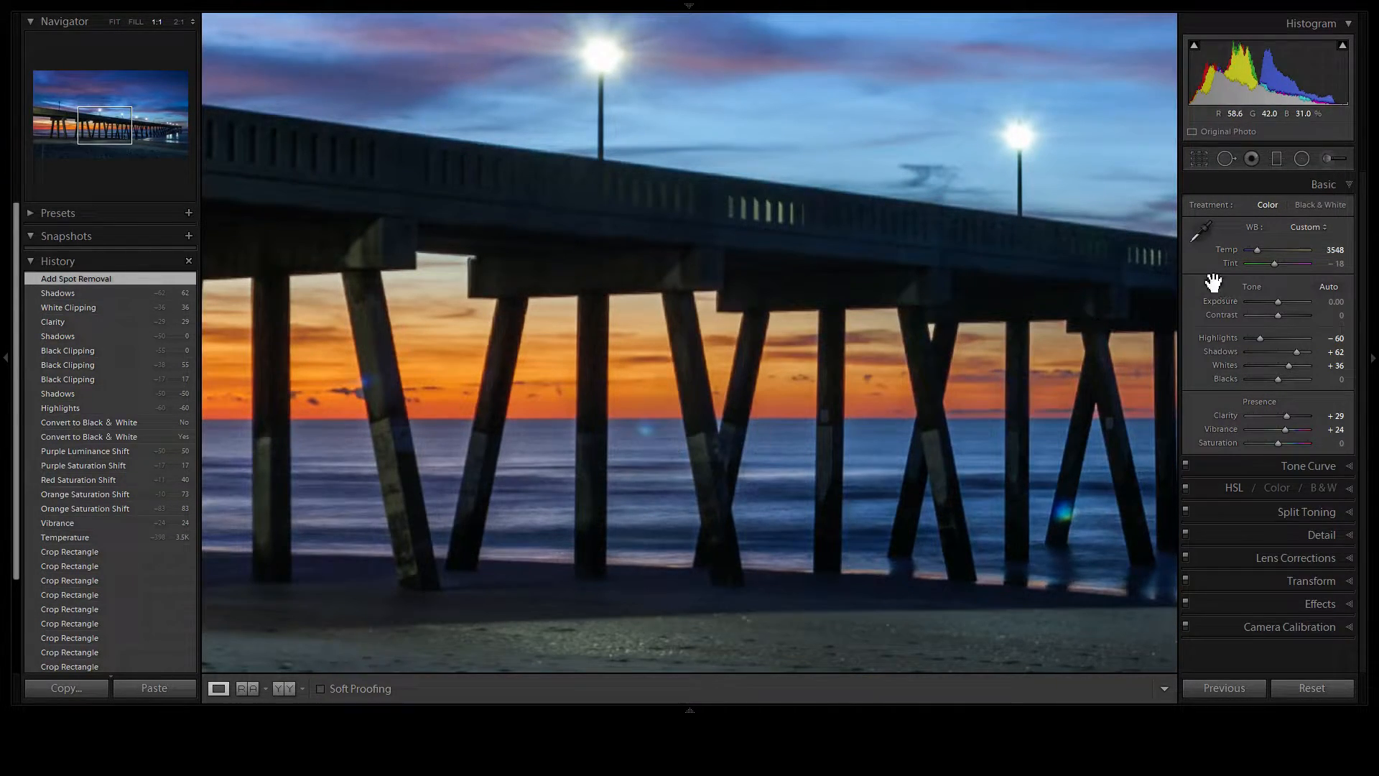
{"action": "key", "text": "q"}
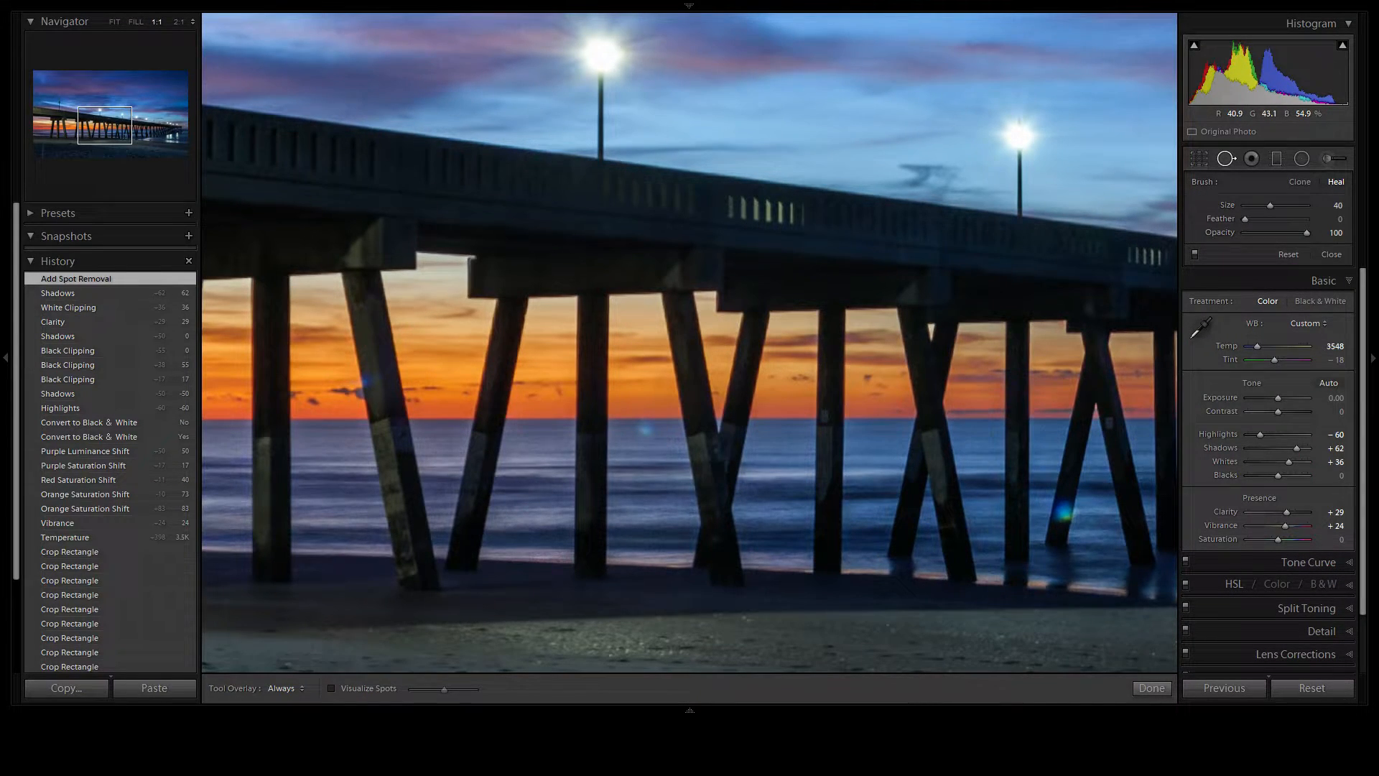
{"action": "scroll", "coordinate": [645, 429], "scroll_direction": "down", "scroll_amount": 3}
{"action": "left_click", "coordinate": [644, 431]}
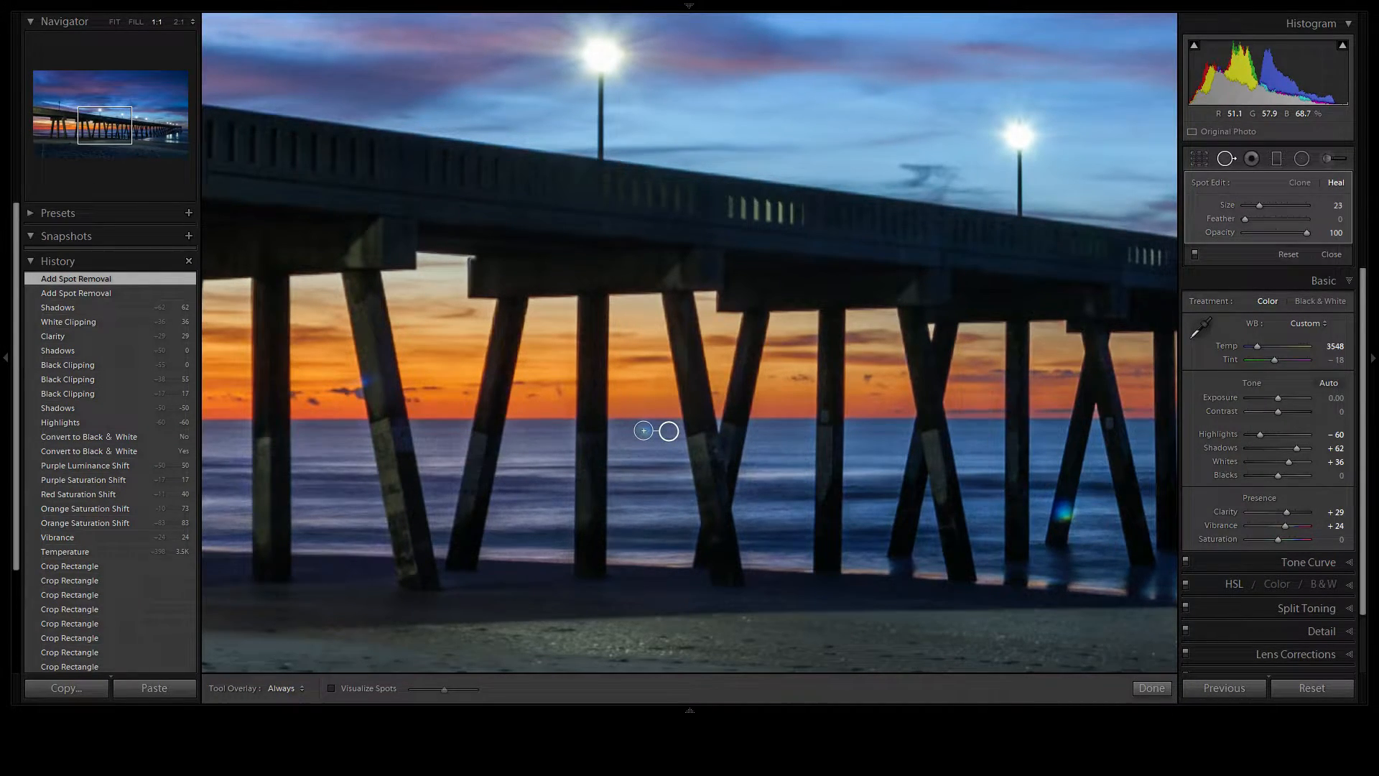
{"action": "left_click", "coordinate": [1226, 158]}
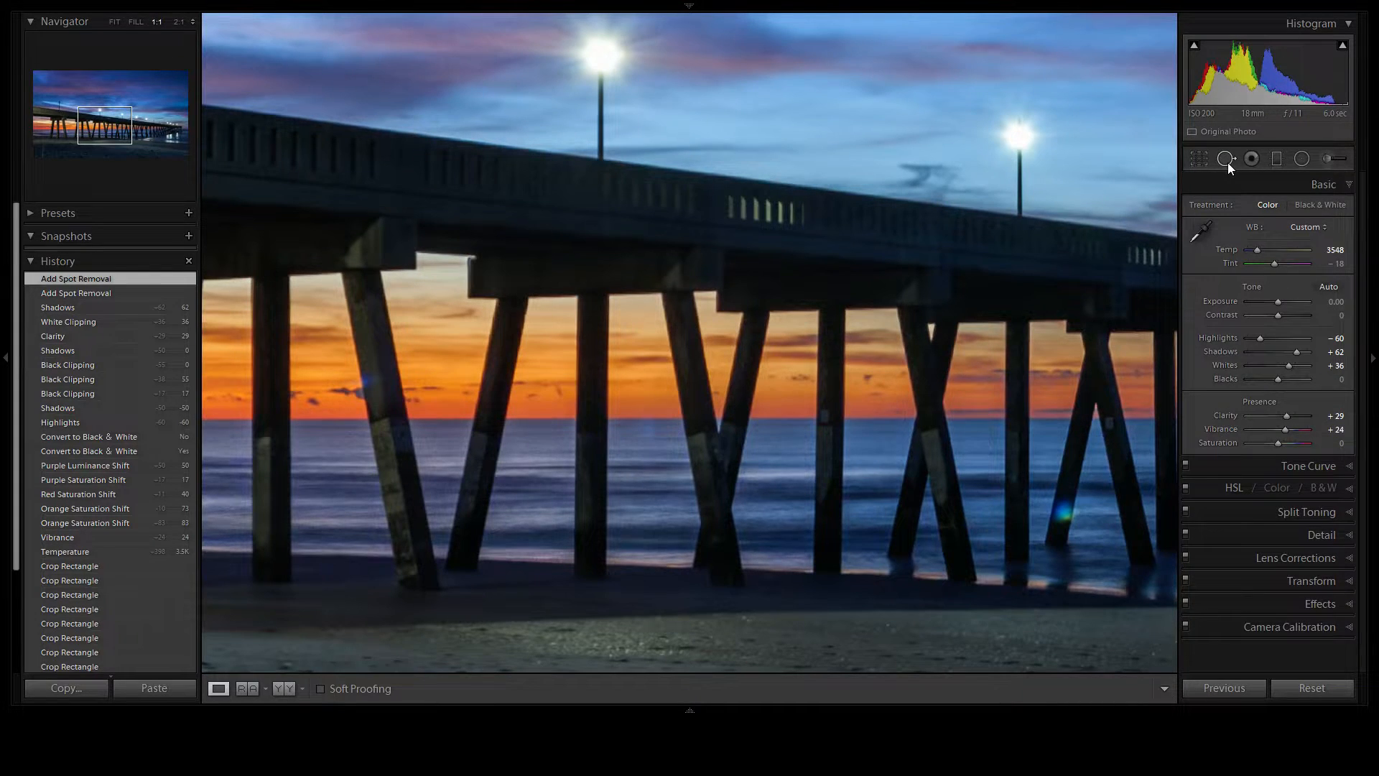
Step: Reposition the healing spot on the water just below the horizon and enlarge it to size 28
{"action": "left_click_drag", "start_coordinate": [833, 397], "coordinate": [732, 366]}
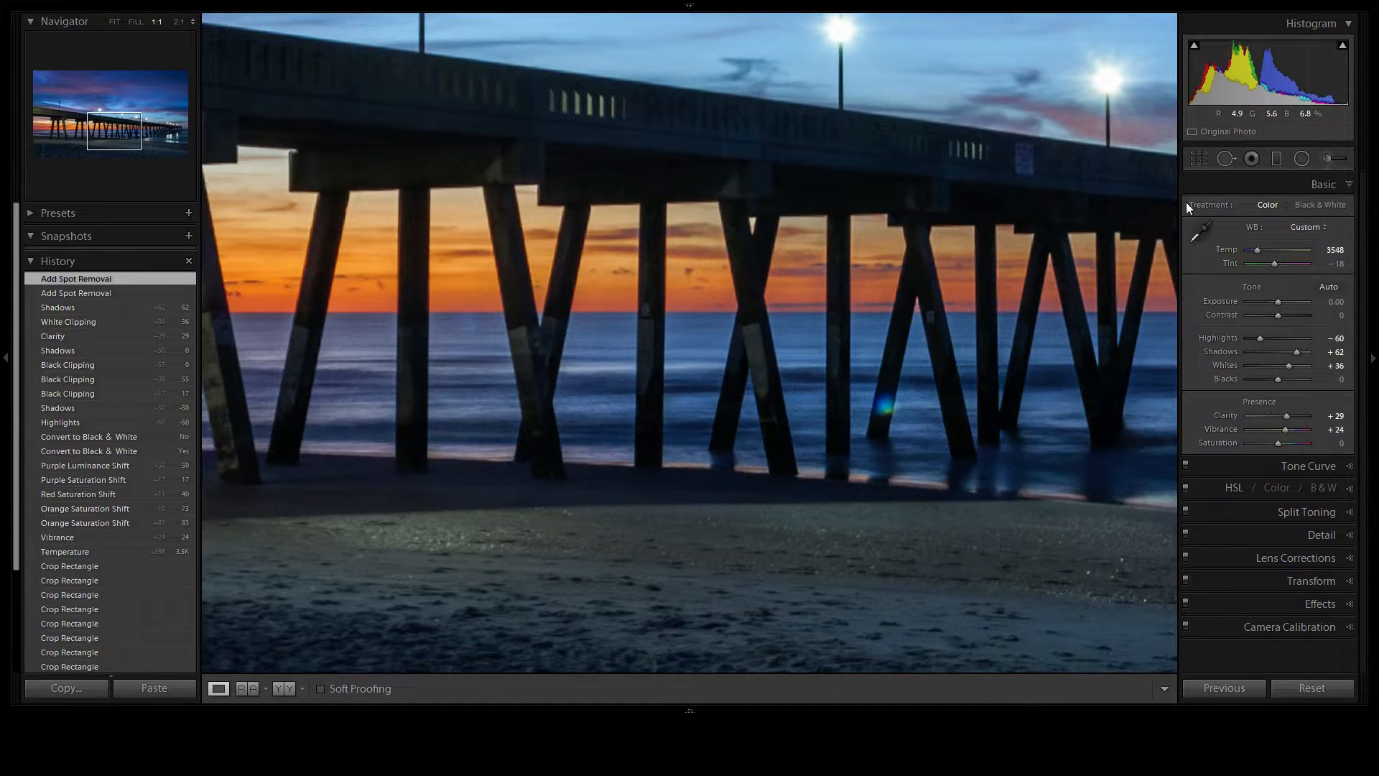
{"action": "left_click", "coordinate": [1227, 159]}
{"action": "left_click", "coordinate": [464, 327]}
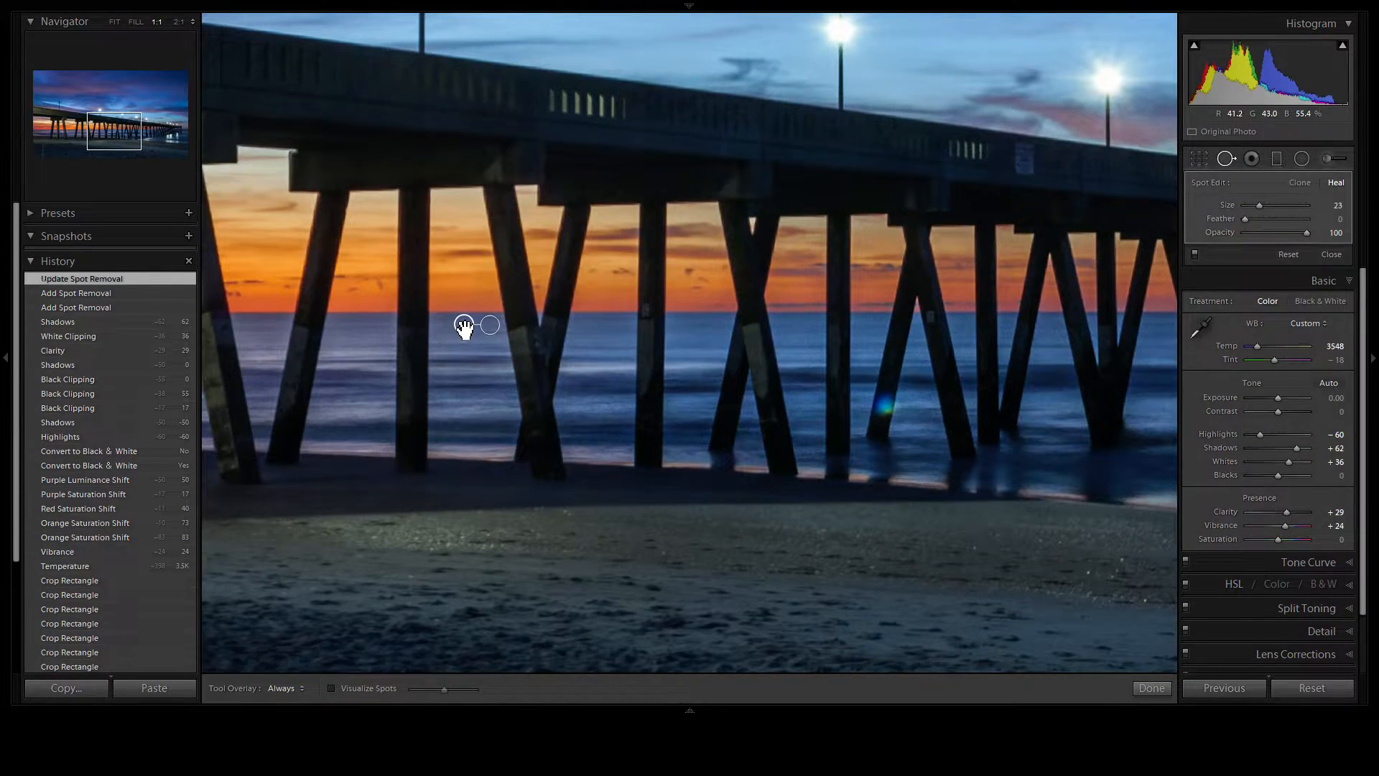
{"action": "left_click_drag", "start_coordinate": [480, 327], "coordinate": [464, 327]}
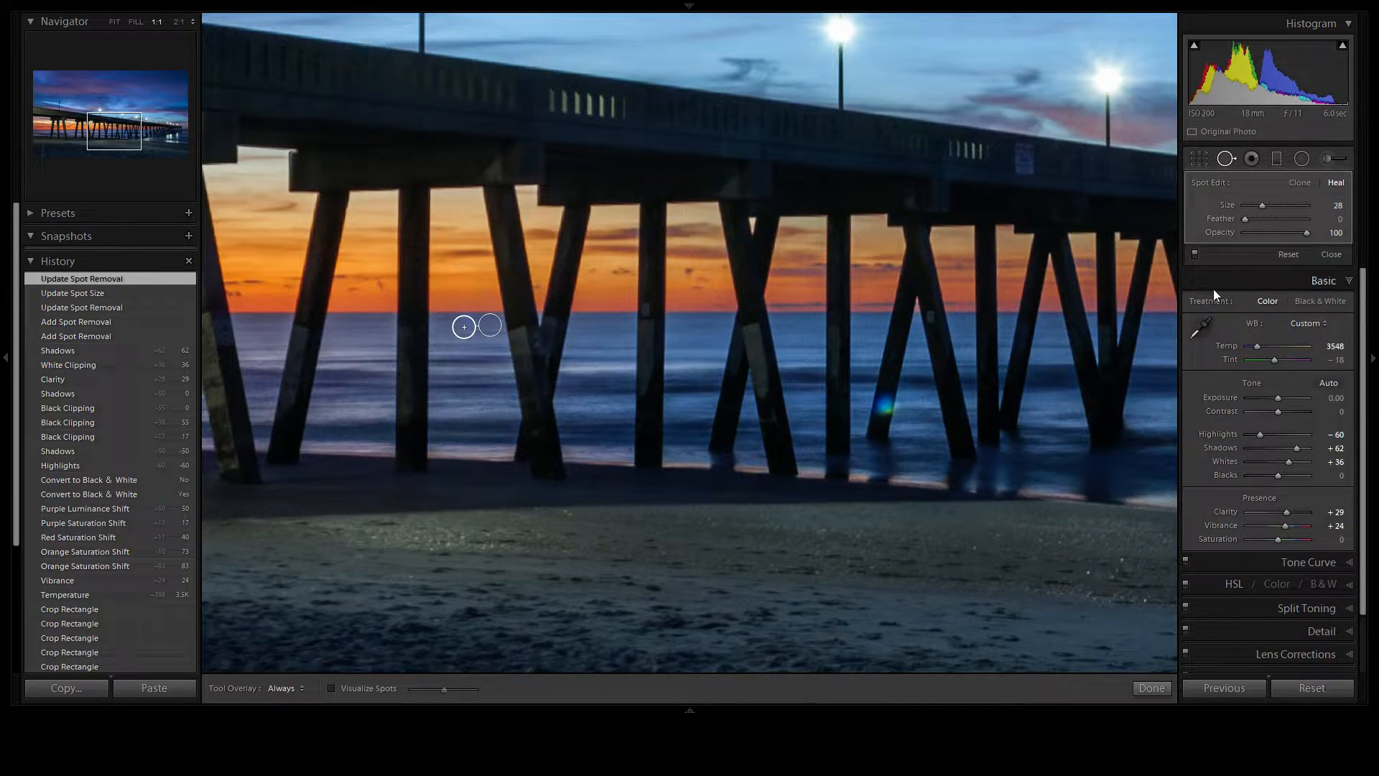
{"action": "left_click", "coordinate": [1227, 162]}
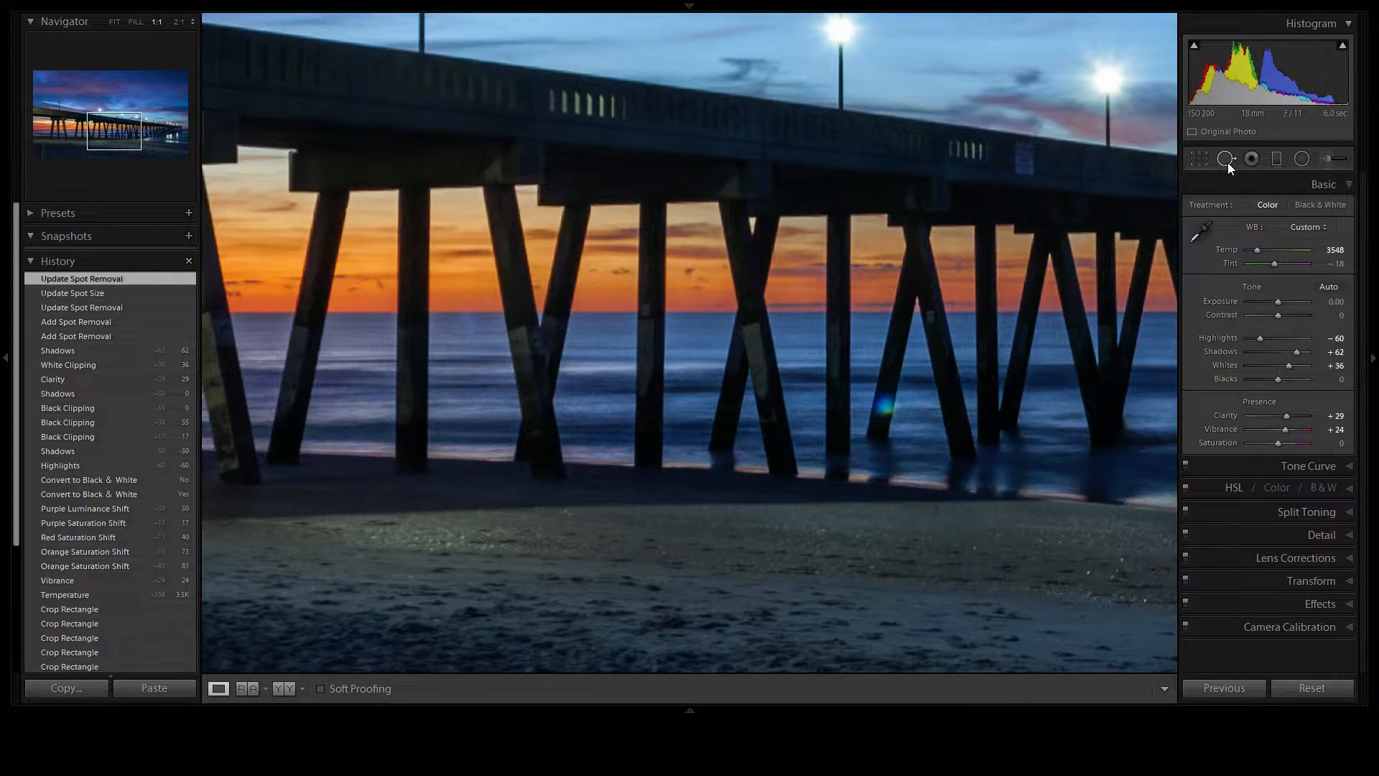
Step: Nudge the sampling source of the water healing spot slightly down, level with the healed area
{"action": "left_click", "coordinate": [1227, 163]}
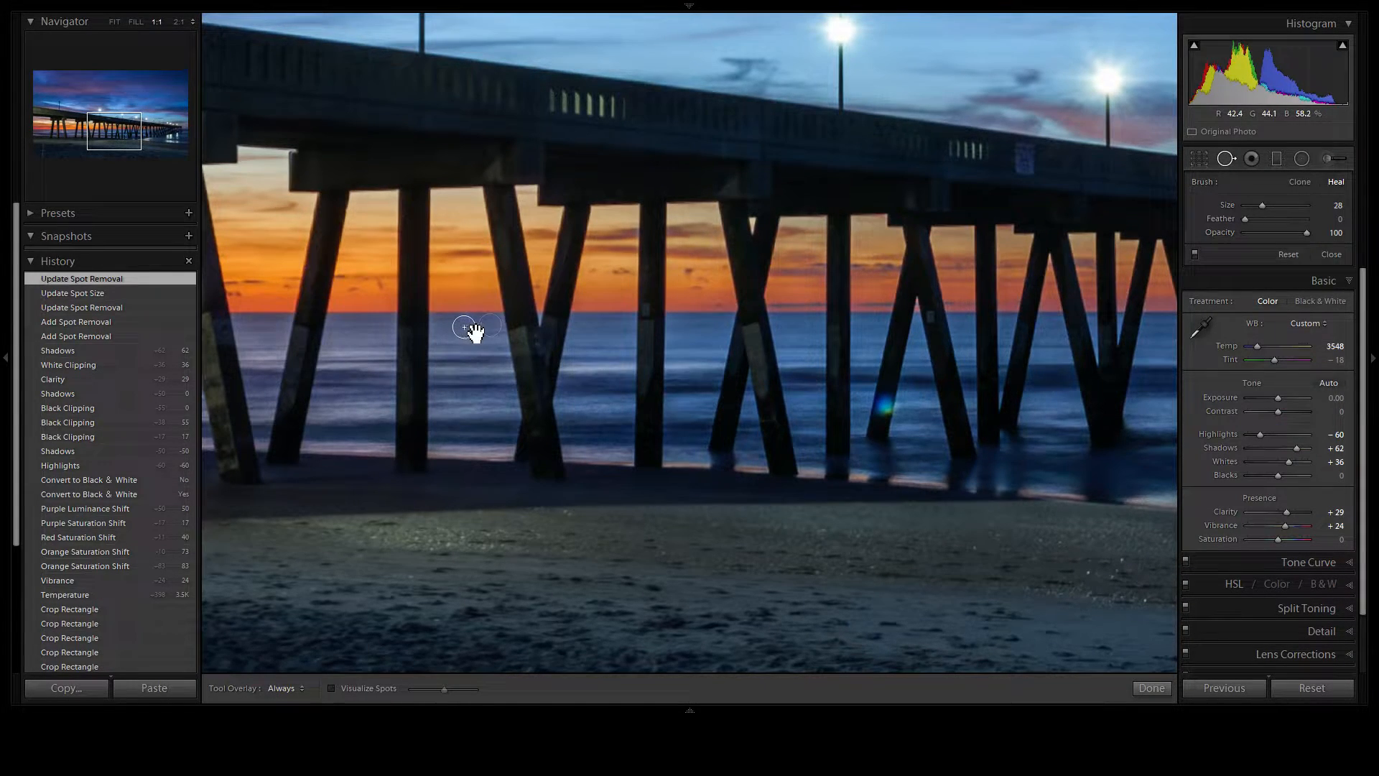
{"action": "left_click", "coordinate": [467, 329]}
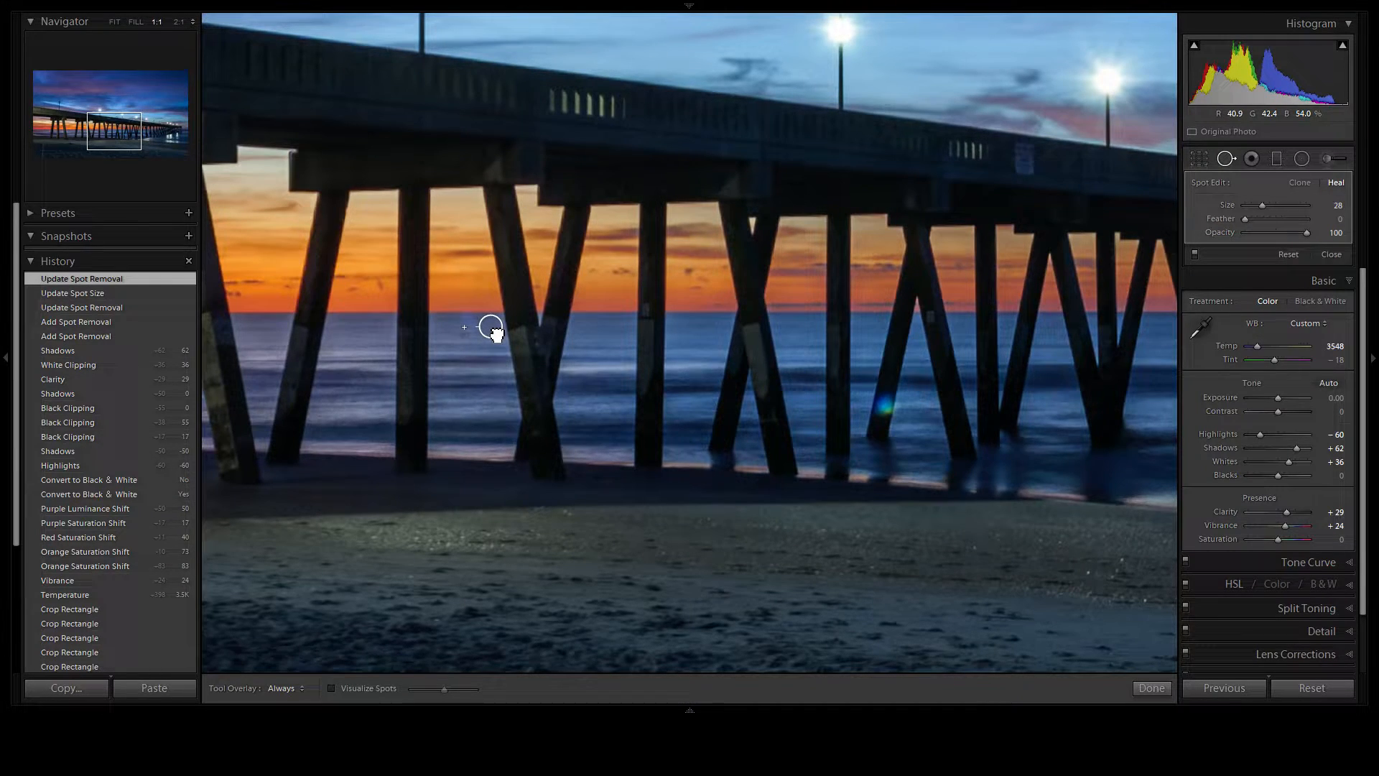
{"action": "left_click", "coordinate": [496, 332]}
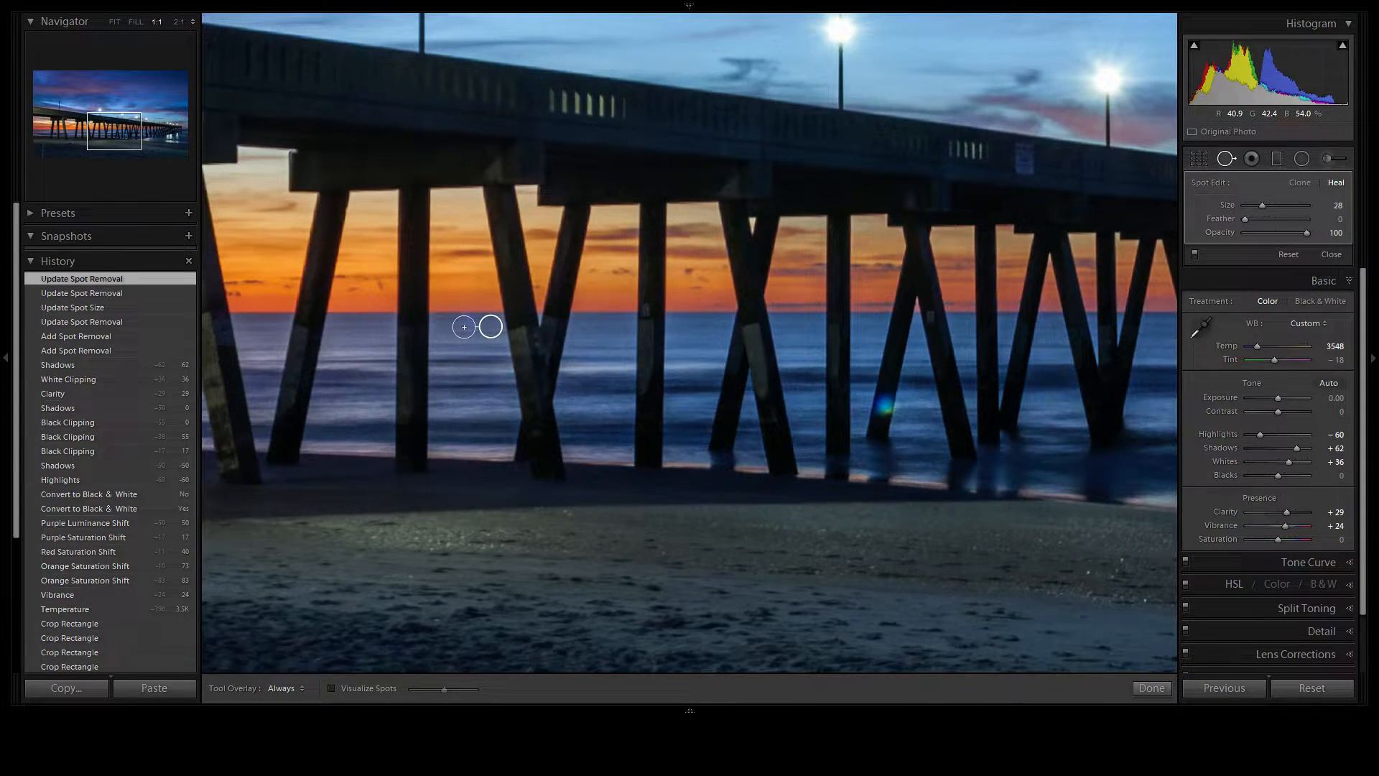
{"action": "left_click", "coordinate": [1226, 156]}
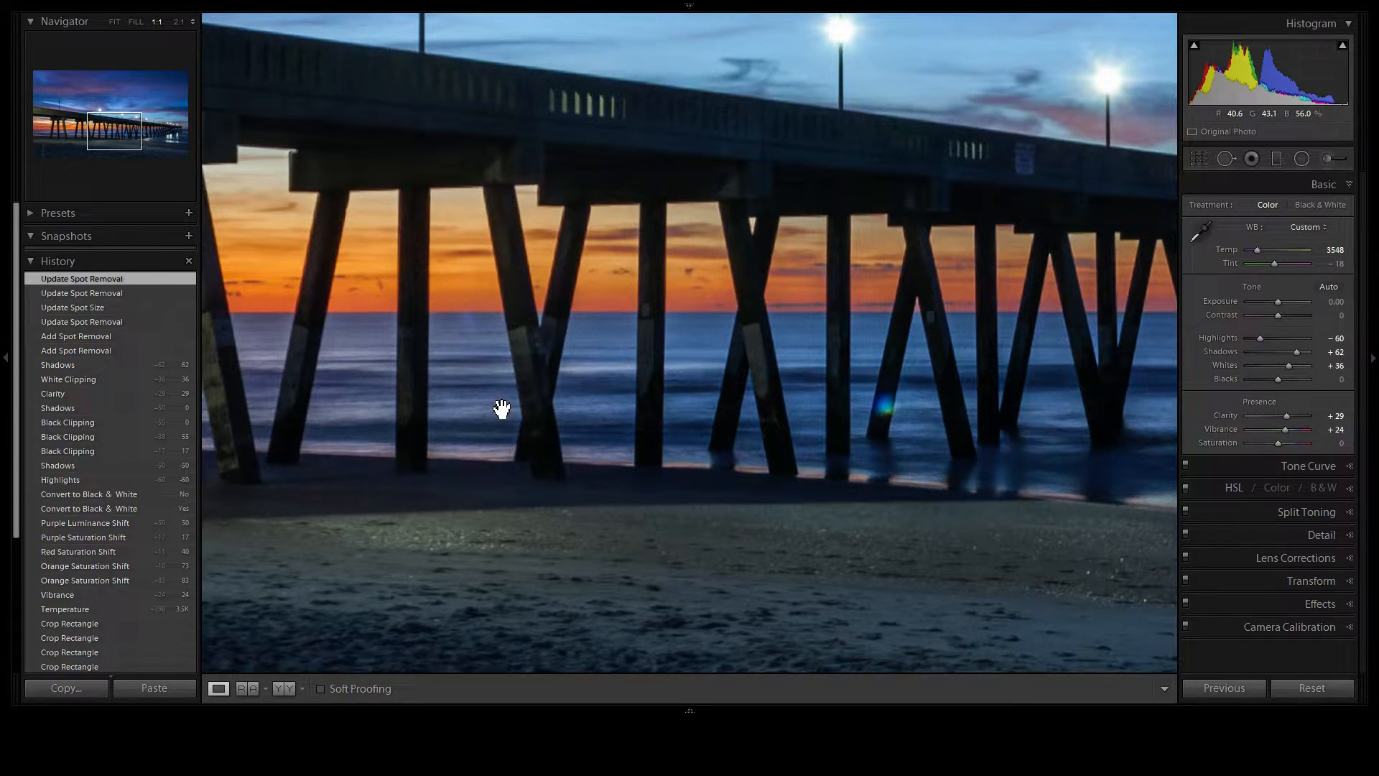
Step: Shift the water healing spot slightly up and to the right, and raise its sampling source to match
{"action": "left_click", "coordinate": [1228, 158]}
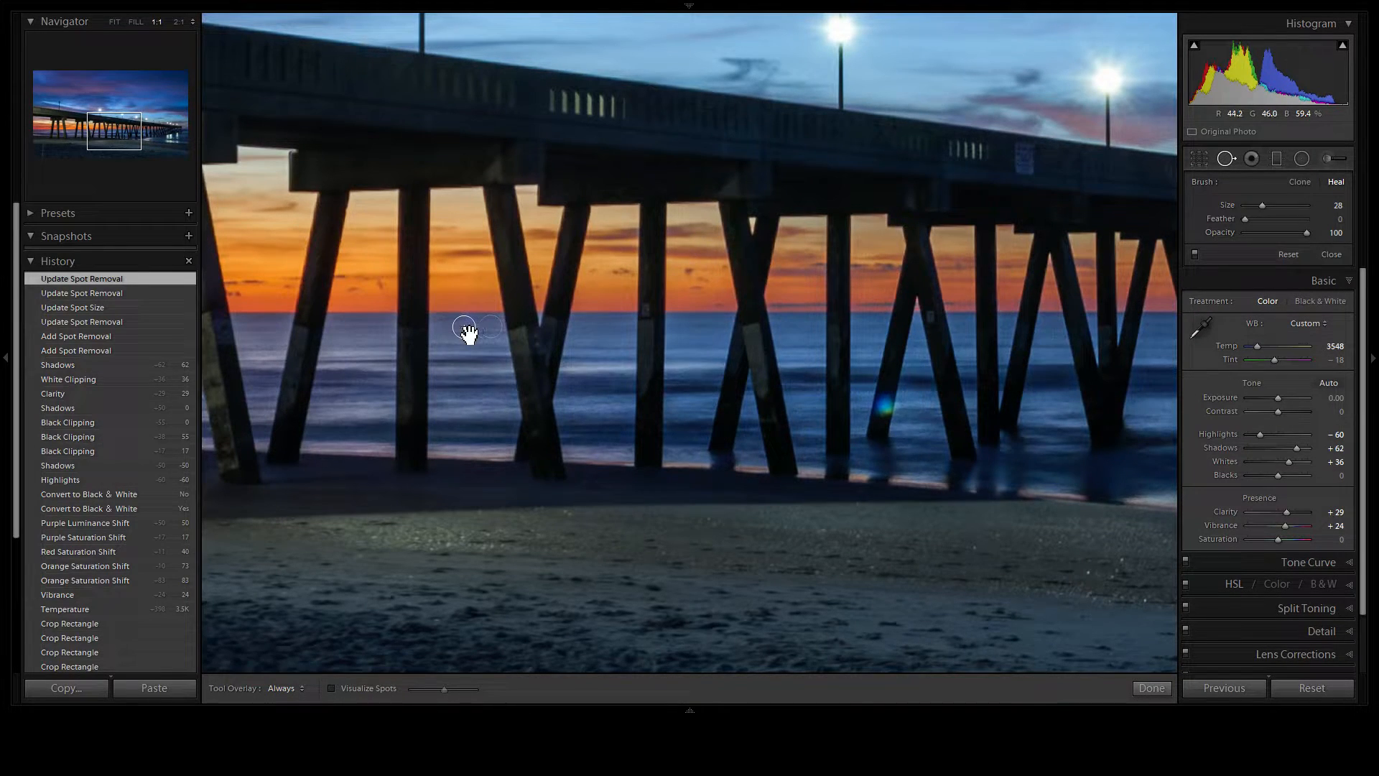
{"action": "left_click", "coordinate": [467, 331]}
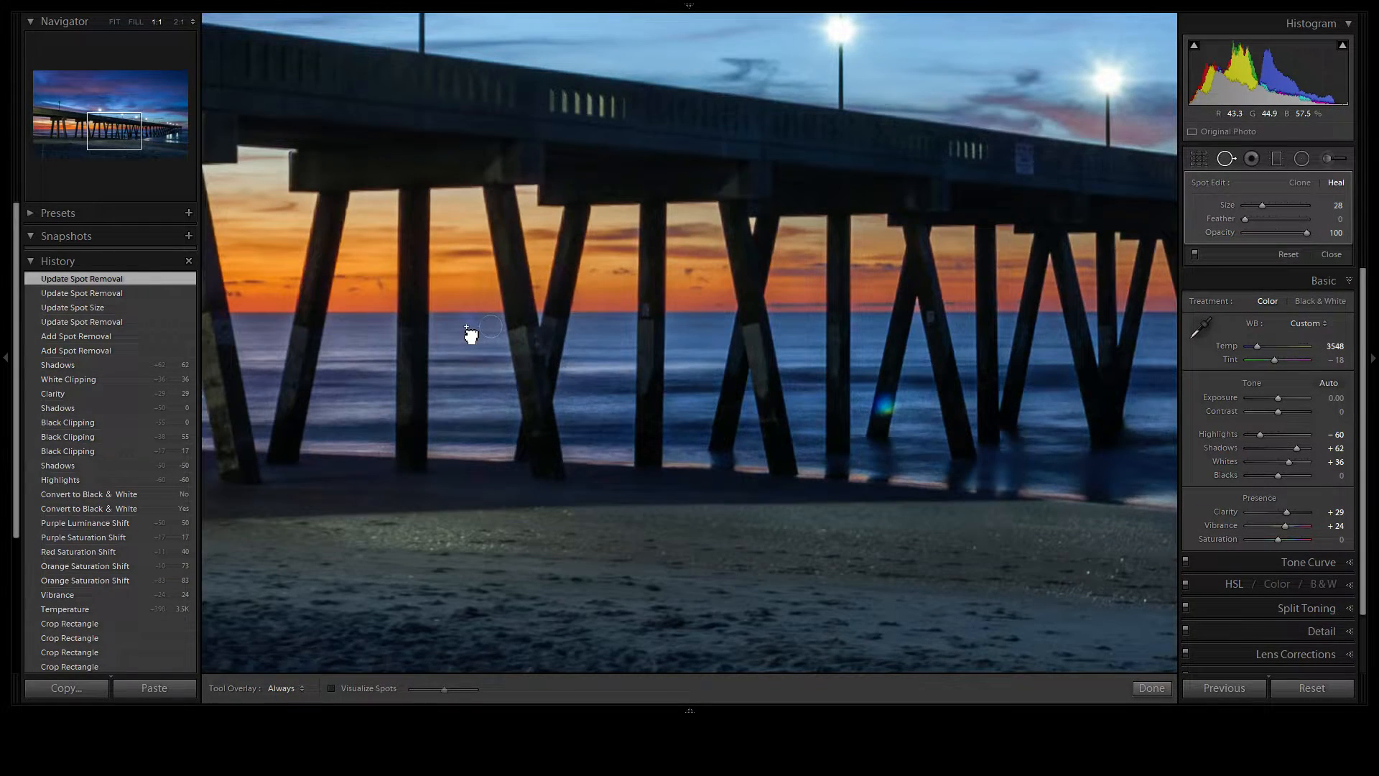
{"action": "left_click_drag", "start_coordinate": [473, 334], "coordinate": [468, 324]}
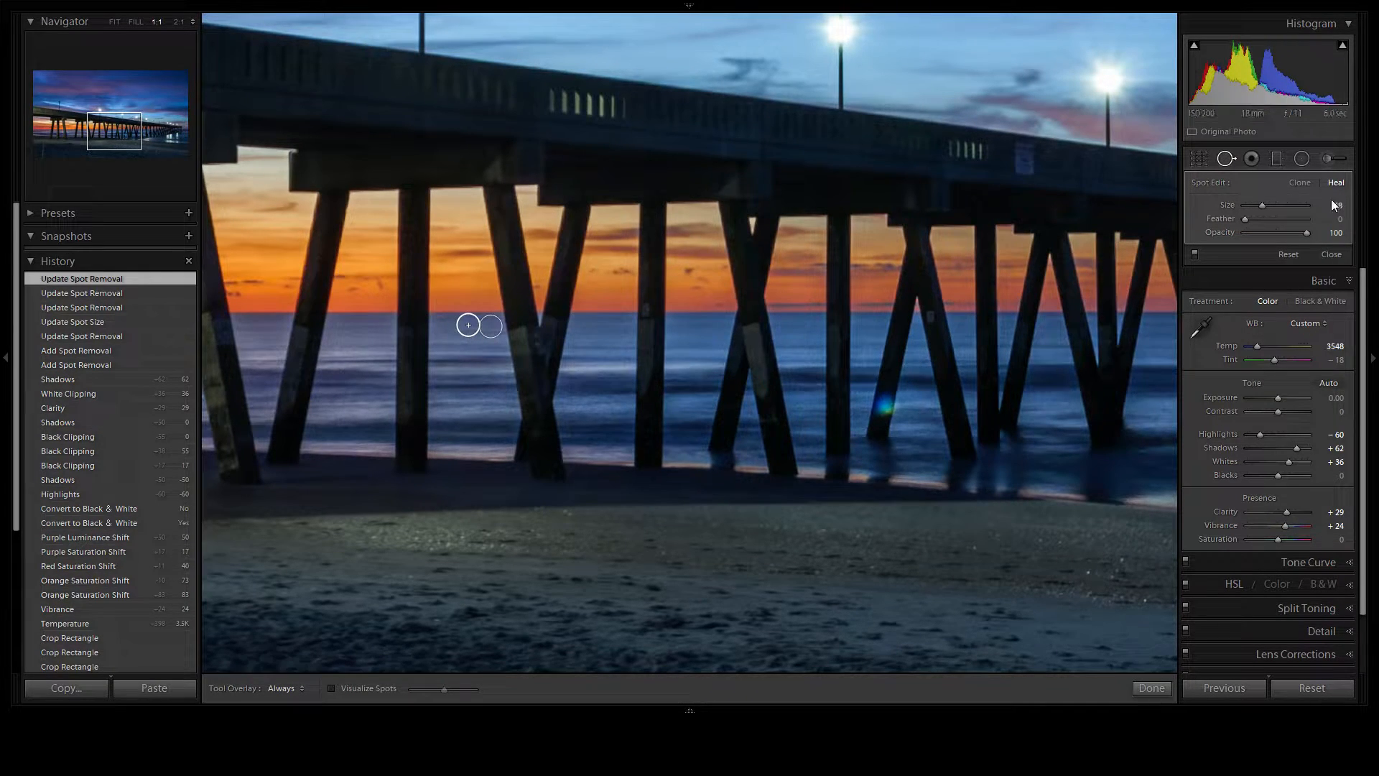
{"action": "left_click", "coordinate": [1223, 157]}
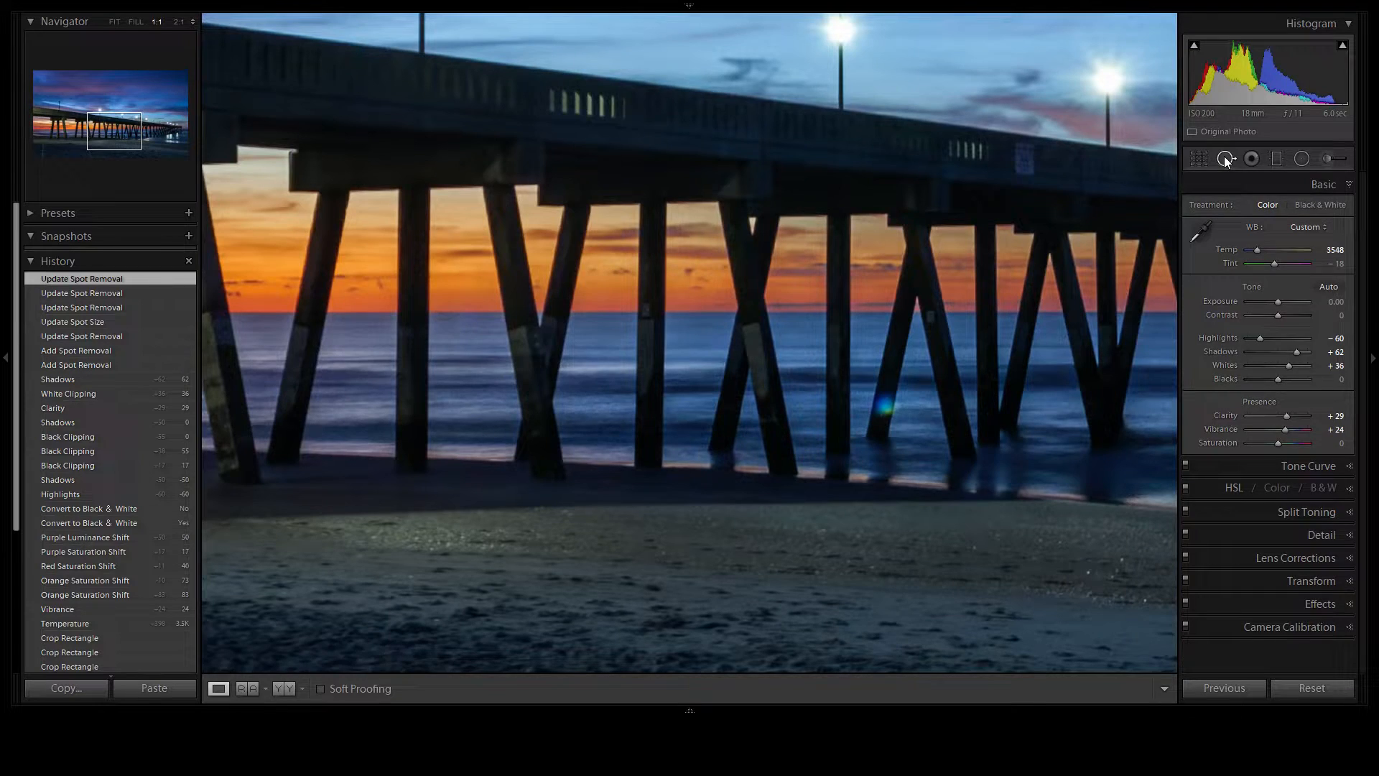
{"action": "left_click", "coordinate": [1224, 156]}
{"action": "left_click", "coordinate": [467, 324]}
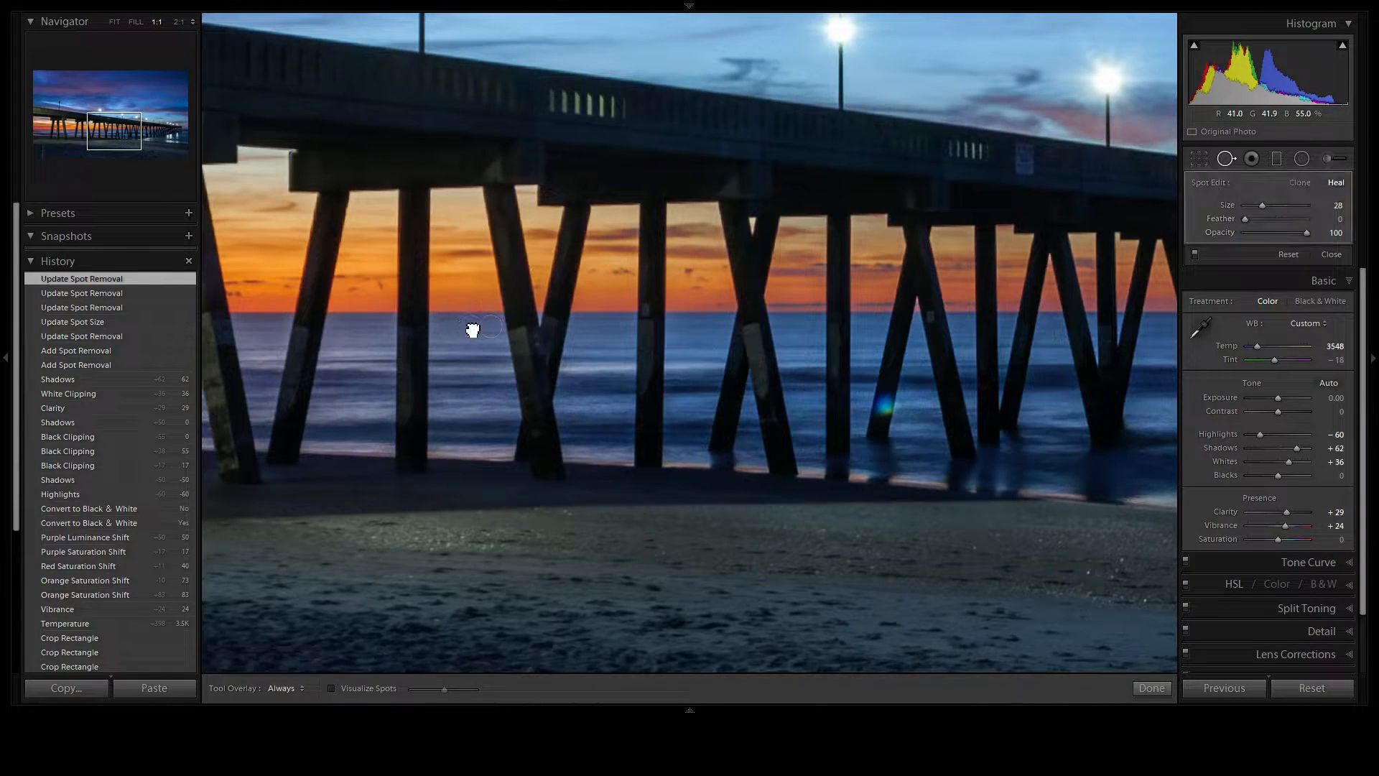
{"action": "left_click", "coordinate": [493, 325]}
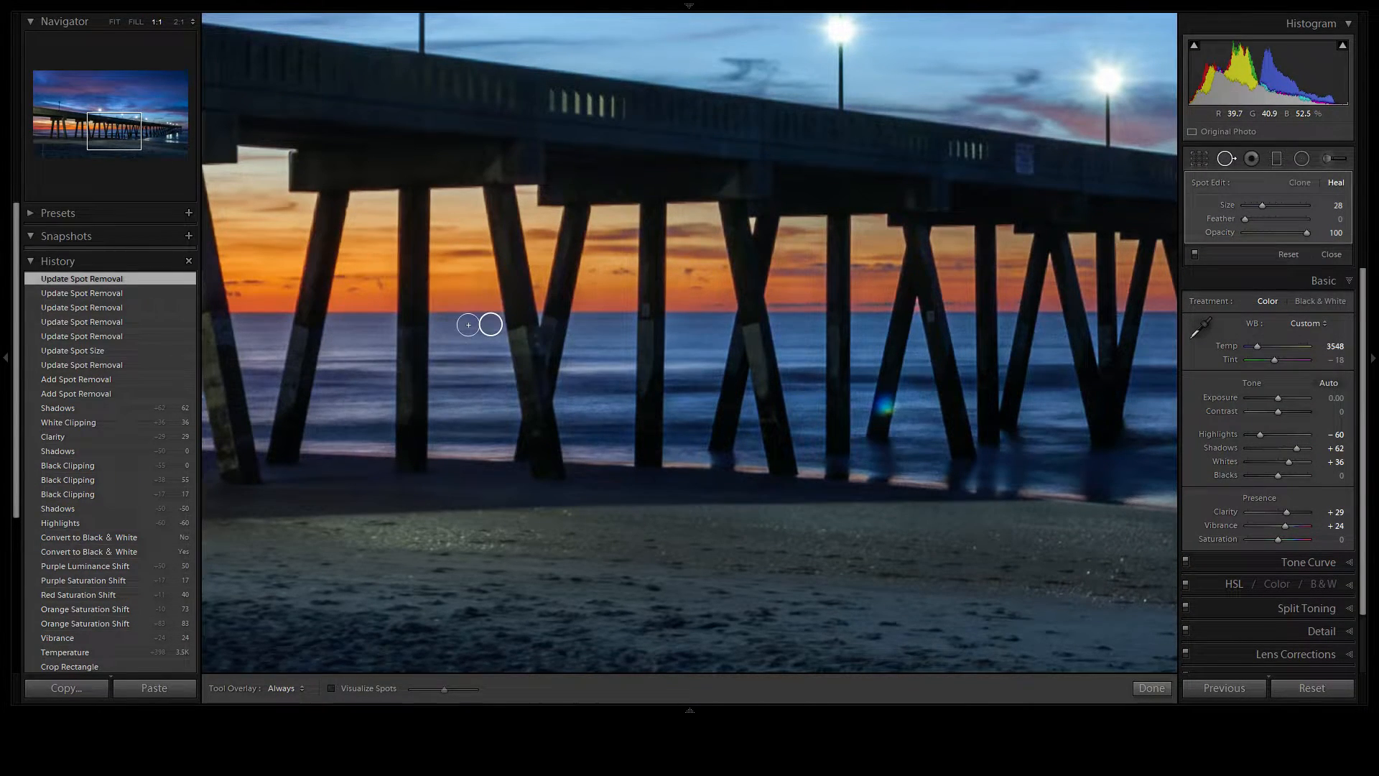
{"action": "left_click", "coordinate": [1226, 158]}
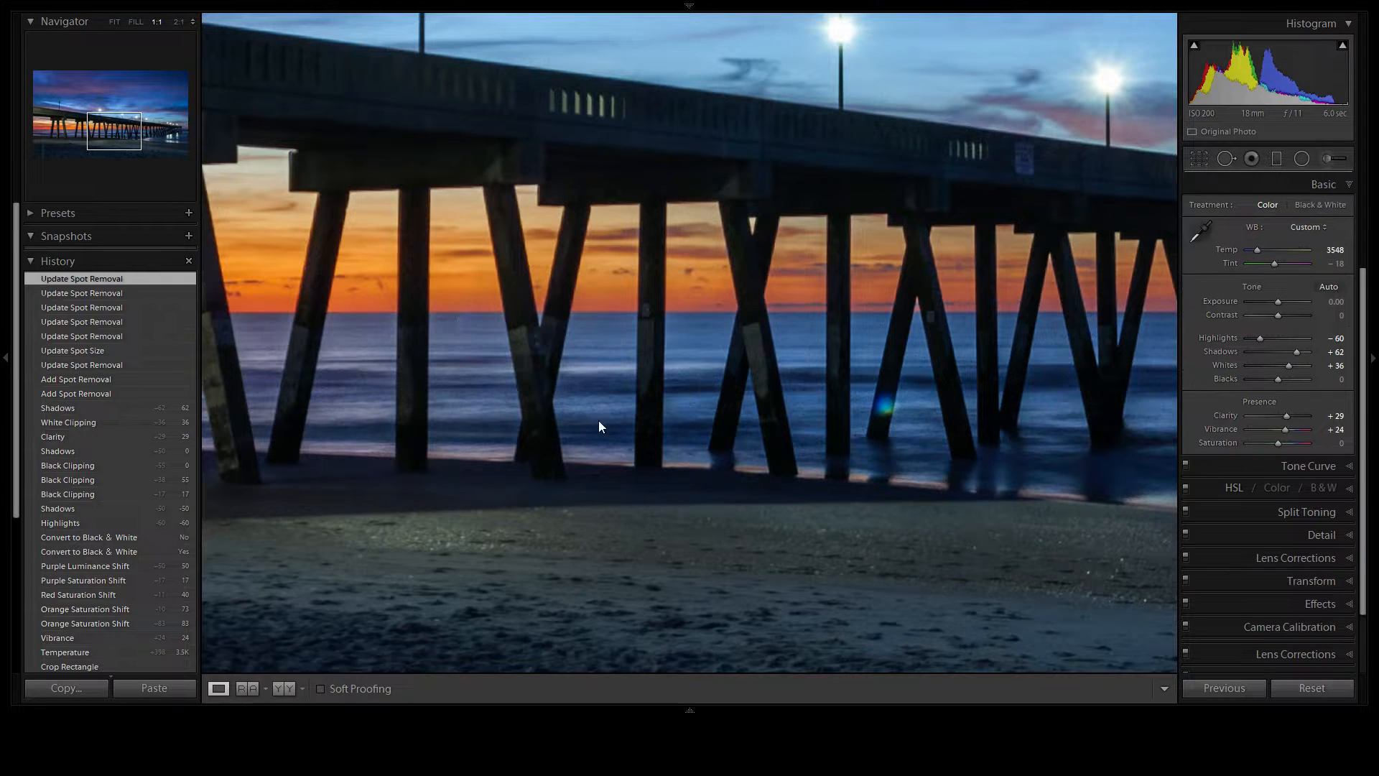
Step: Inspect the pier pillars and the water between them at 1:1 for remaining flare spots
{"action": "left_click", "coordinate": [496, 367]}
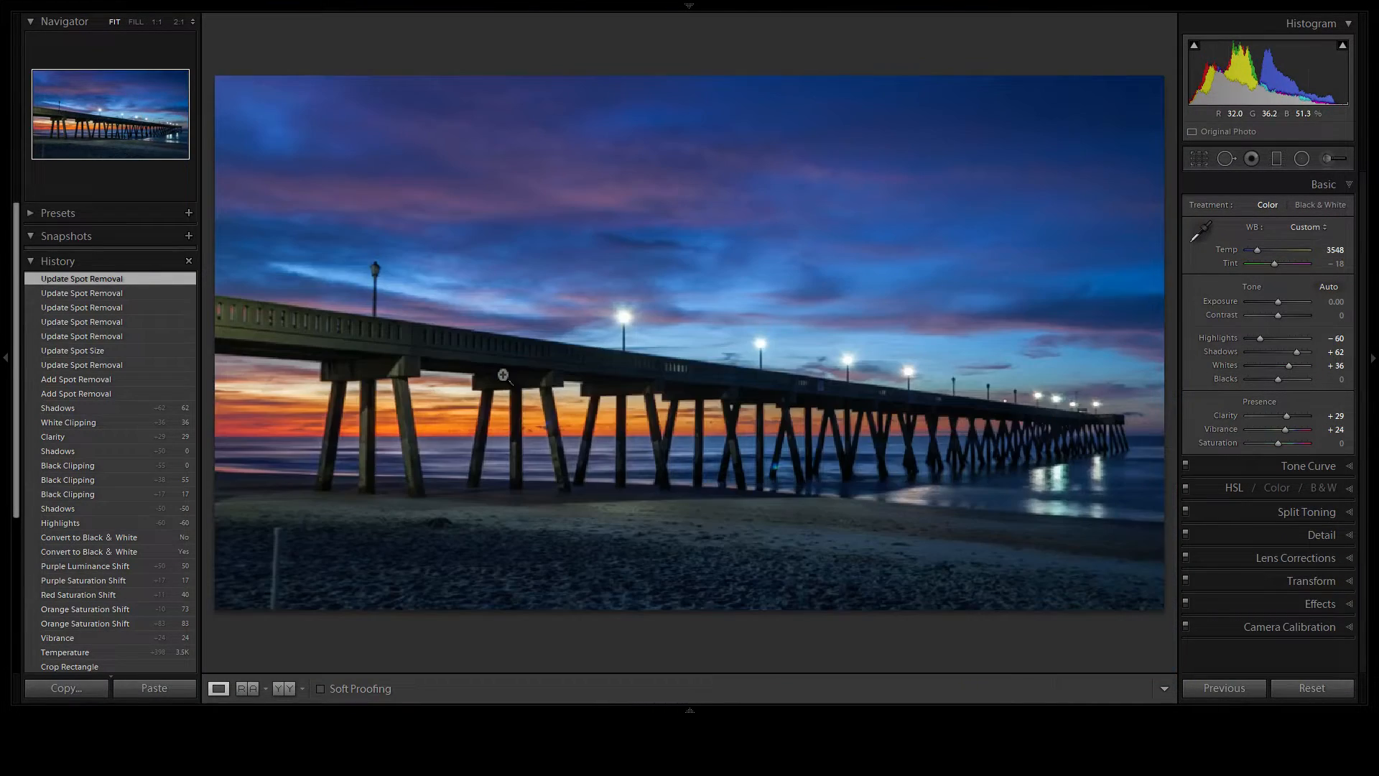
{"action": "left_click", "coordinate": [554, 477]}
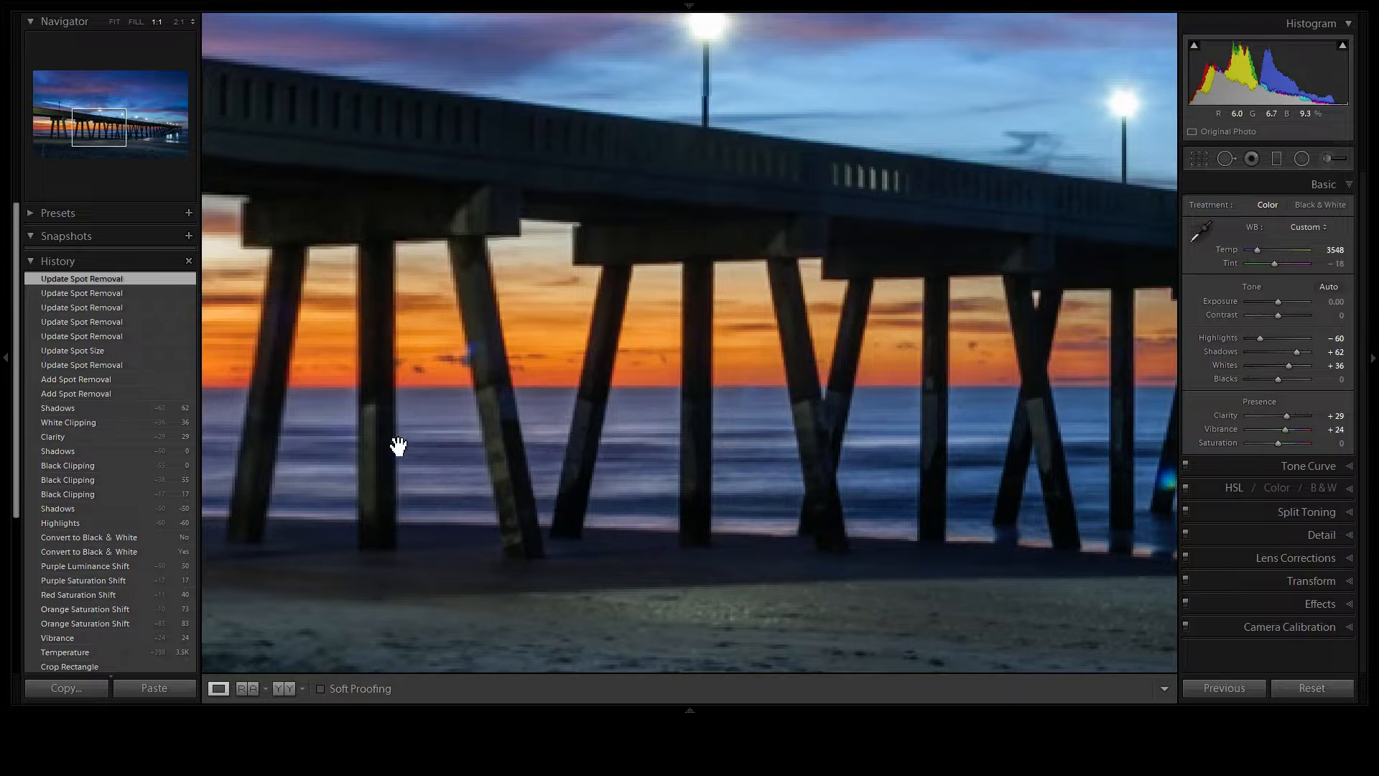
{"action": "left_click_drag", "start_coordinate": [380, 430], "coordinate": [742, 451]}
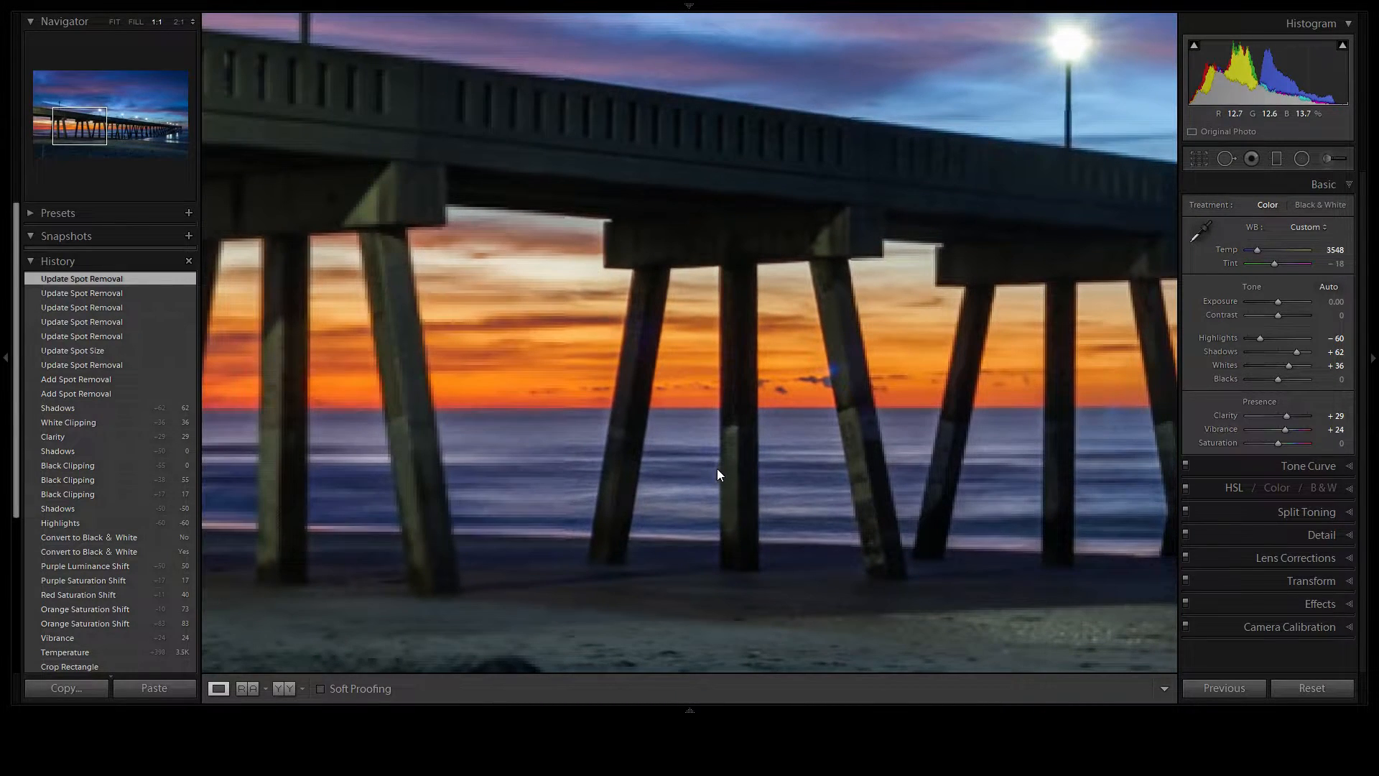
{"action": "left_click_drag", "start_coordinate": [637, 491], "coordinate": [373, 369]}
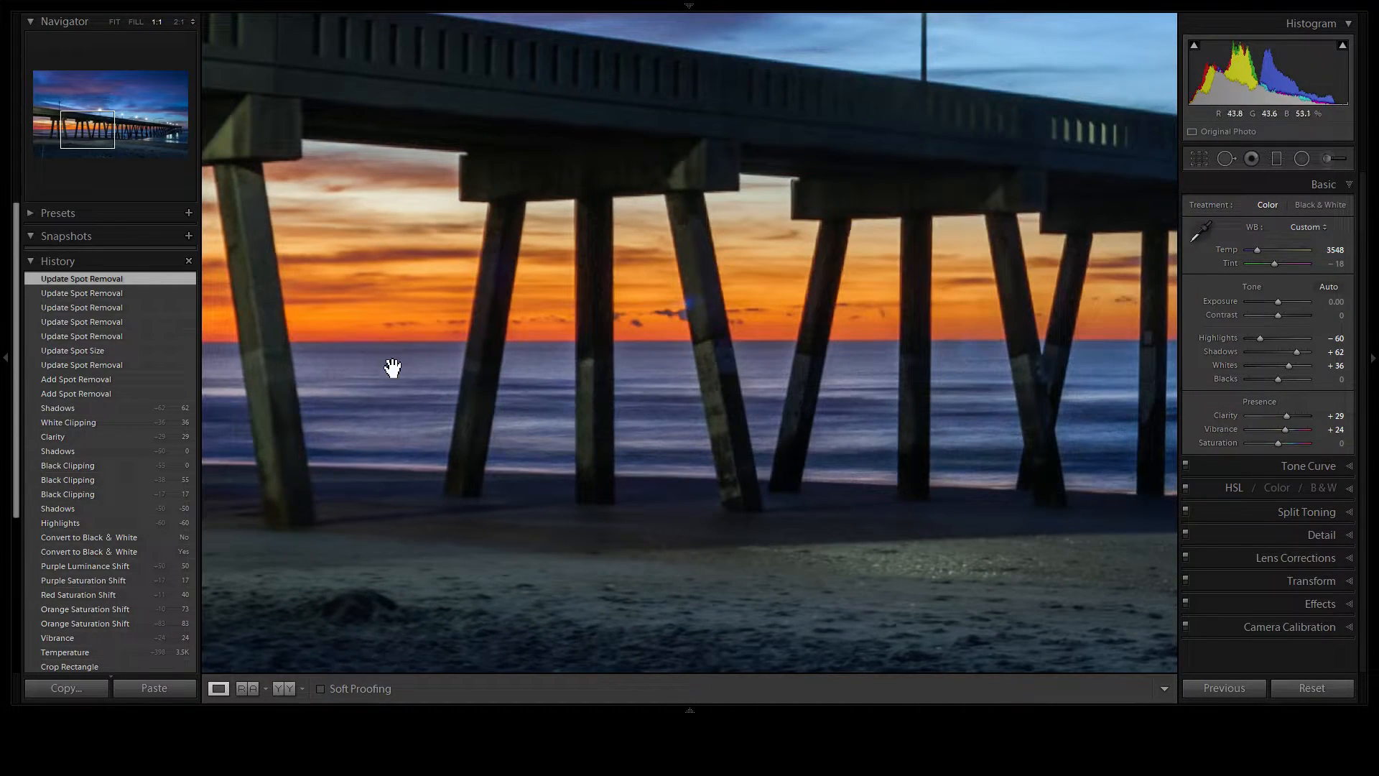
{"action": "left_click", "coordinate": [1225, 159]}
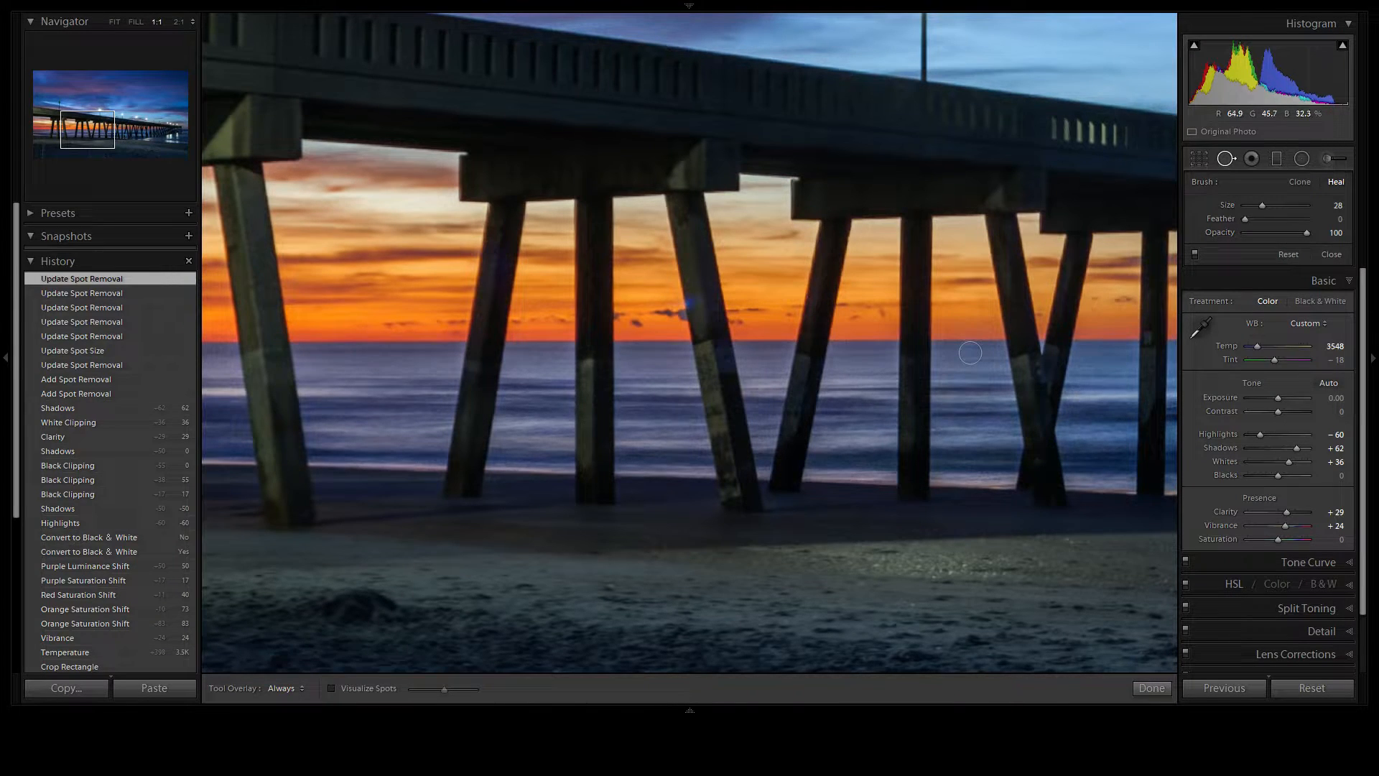
{"action": "left_click", "coordinate": [1226, 158]}
Step: Try to heal the blue-green flare on the pier leg with a size 28 spot and a repositioned source, and delete that spot
{"action": "left_click_drag", "start_coordinate": [1079, 416], "coordinate": [492, 424]}
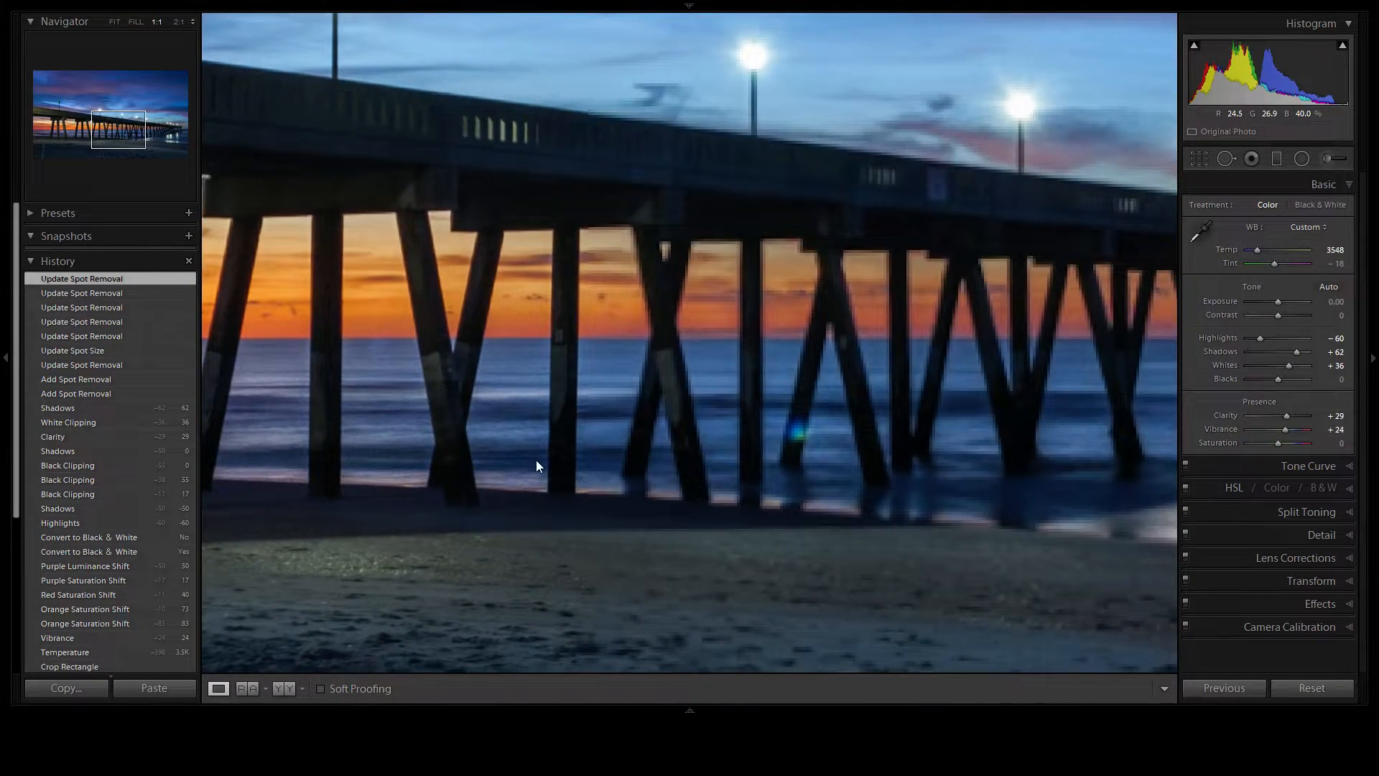
{"action": "left_click_drag", "start_coordinate": [788, 585], "coordinate": [511, 413]}
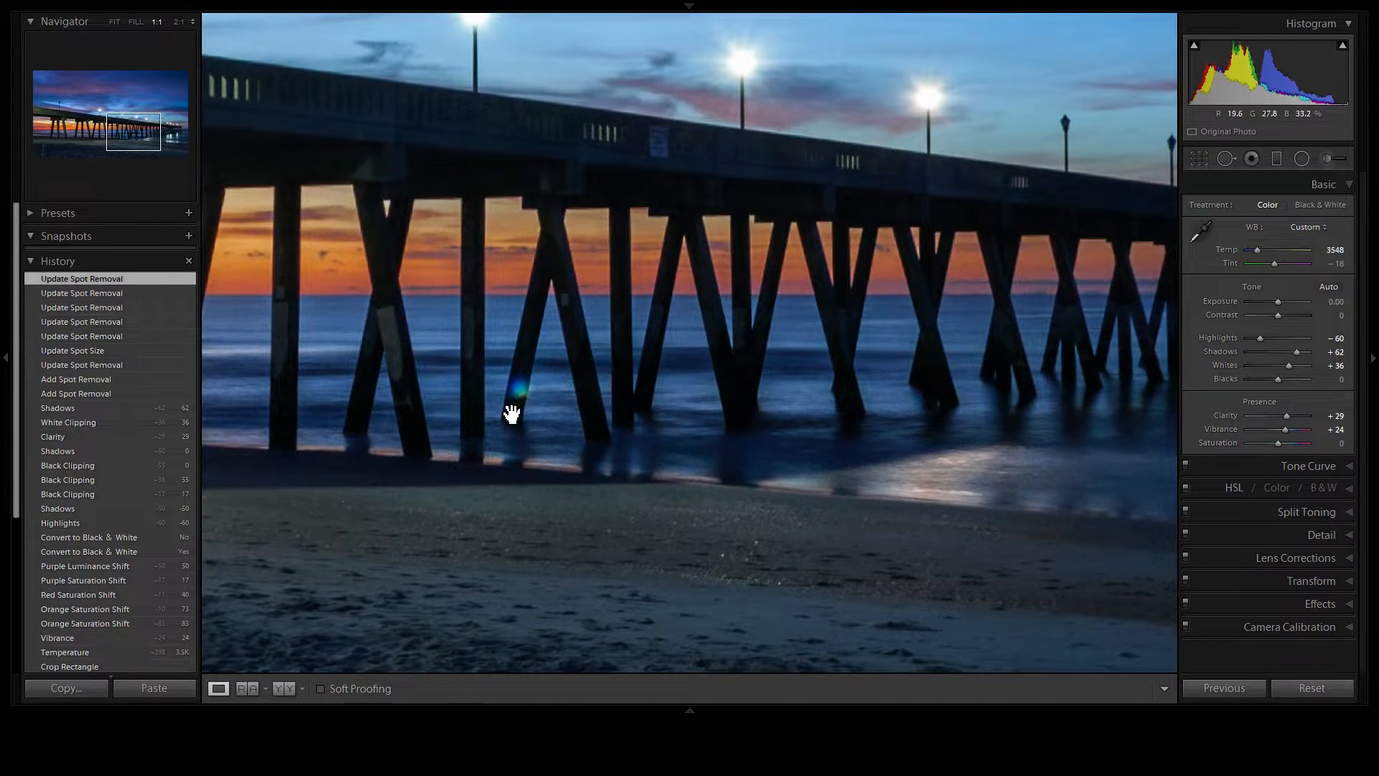
{"action": "left_click", "coordinate": [1228, 159]}
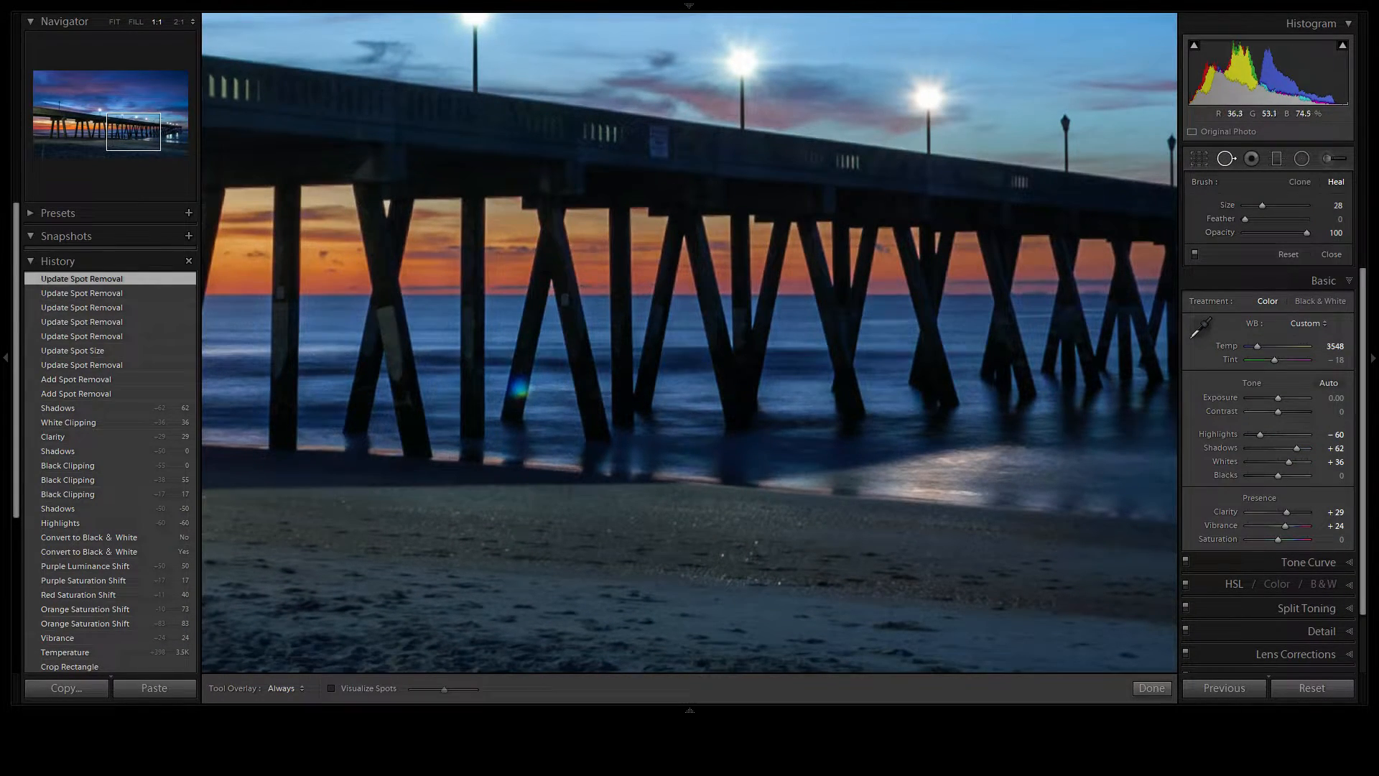
{"action": "left_click", "coordinate": [519, 389]}
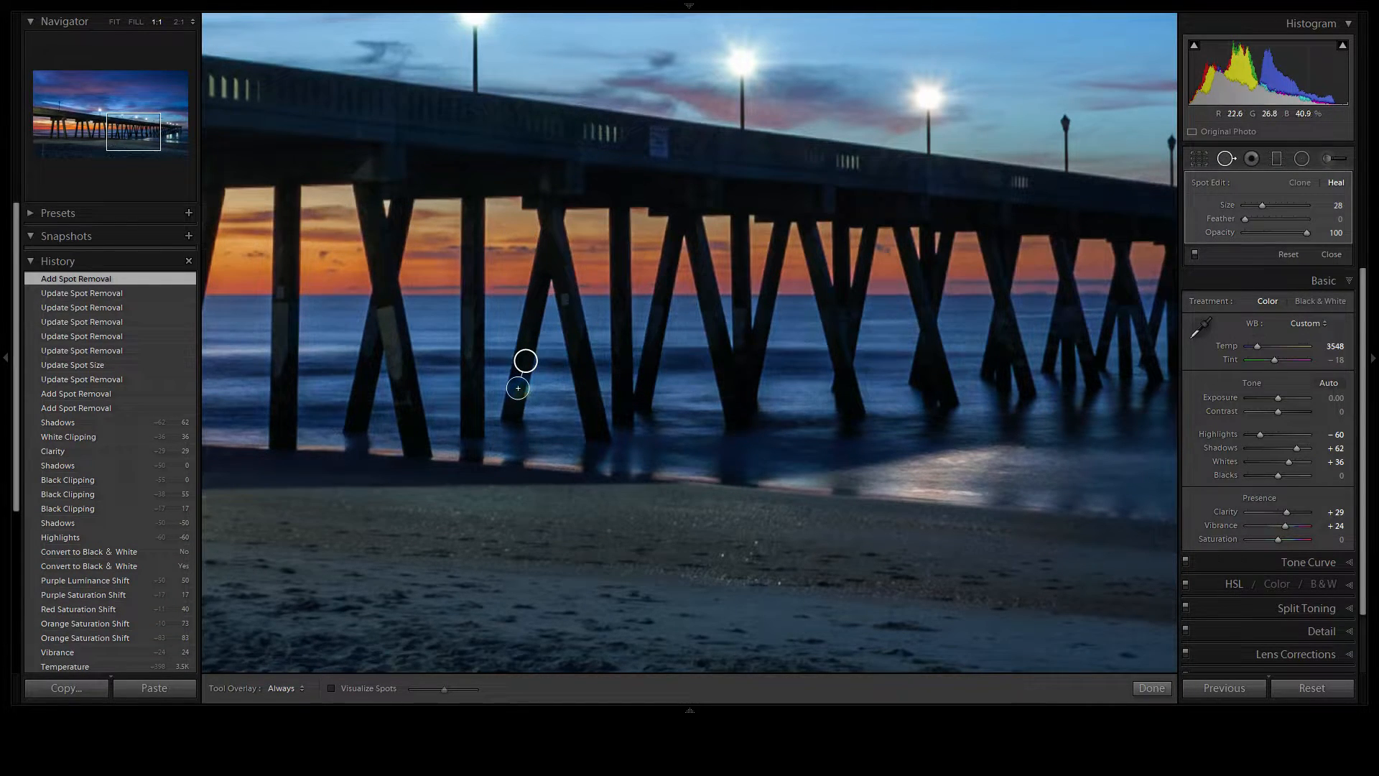
{"action": "left_click_drag", "start_coordinate": [531, 363], "coordinate": [529, 363]}
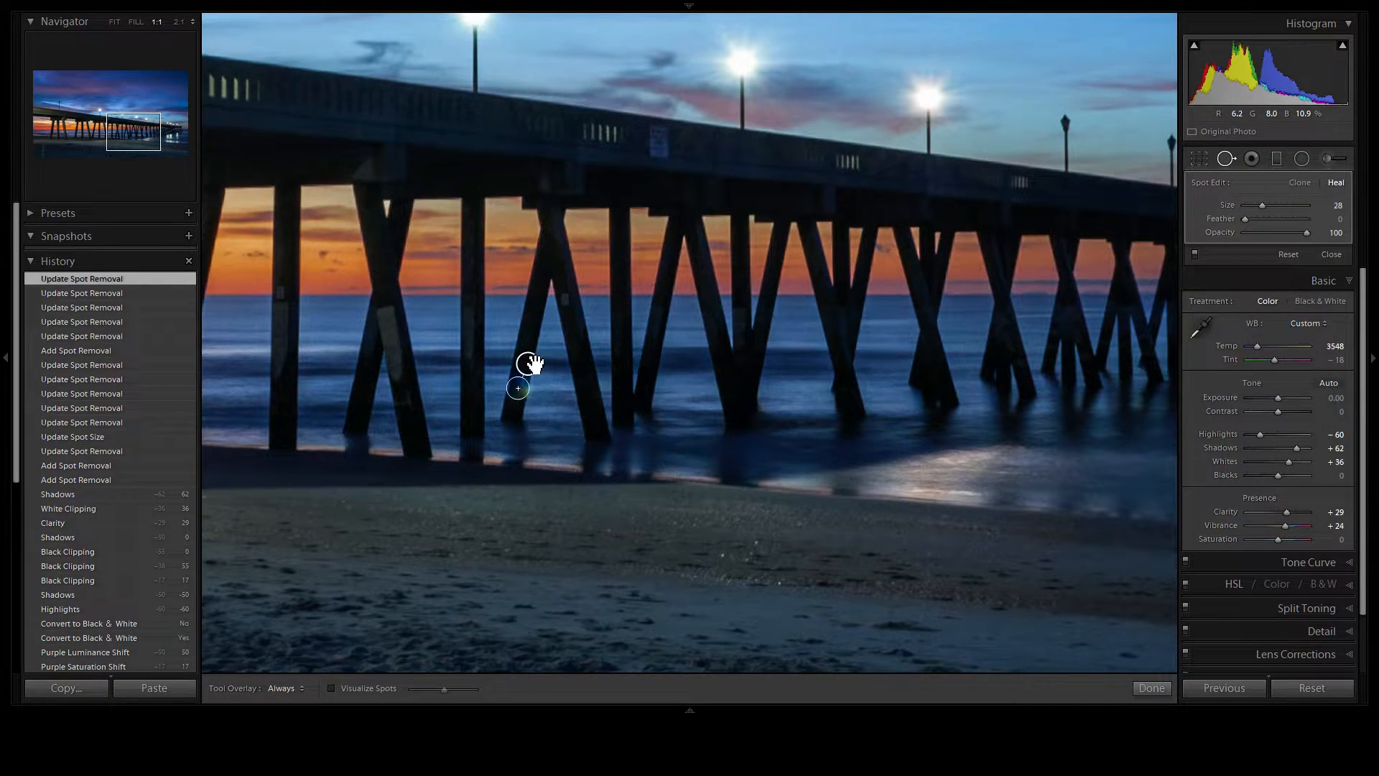
{"action": "key", "text": "Delete"}
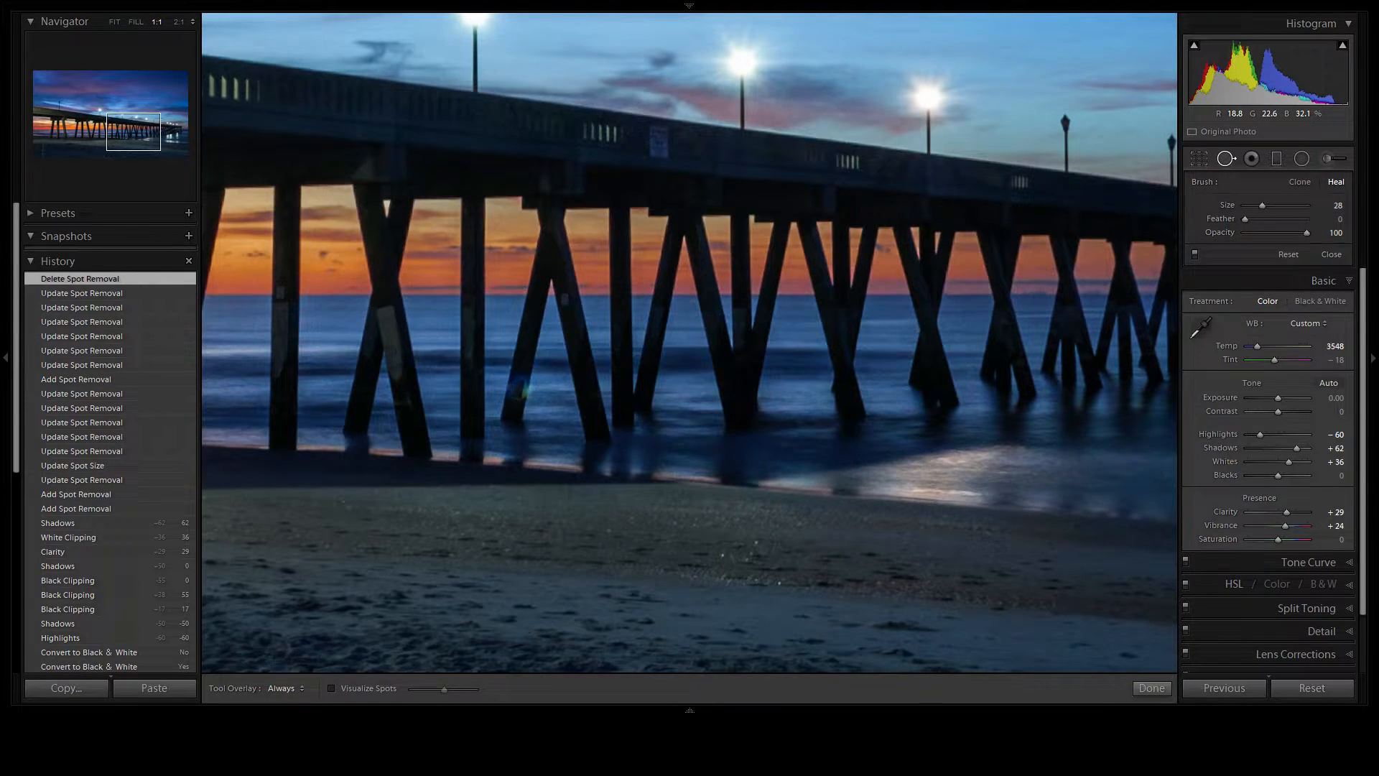
{"action": "left_click", "coordinate": [1230, 159]}
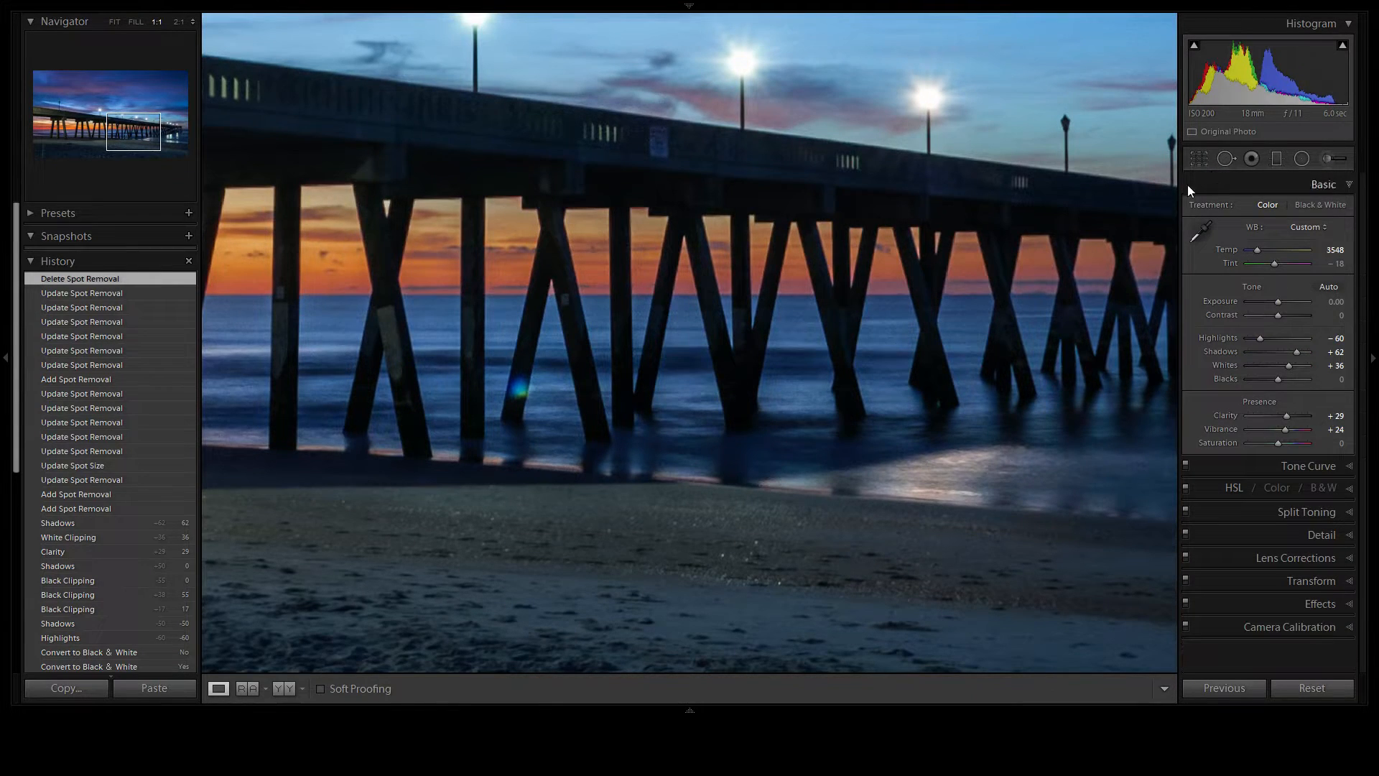
Step: Aim the Detail preview at the textured beach sand in the foreground
{"action": "left_click_drag", "start_coordinate": [994, 416], "coordinate": [861, 197]}
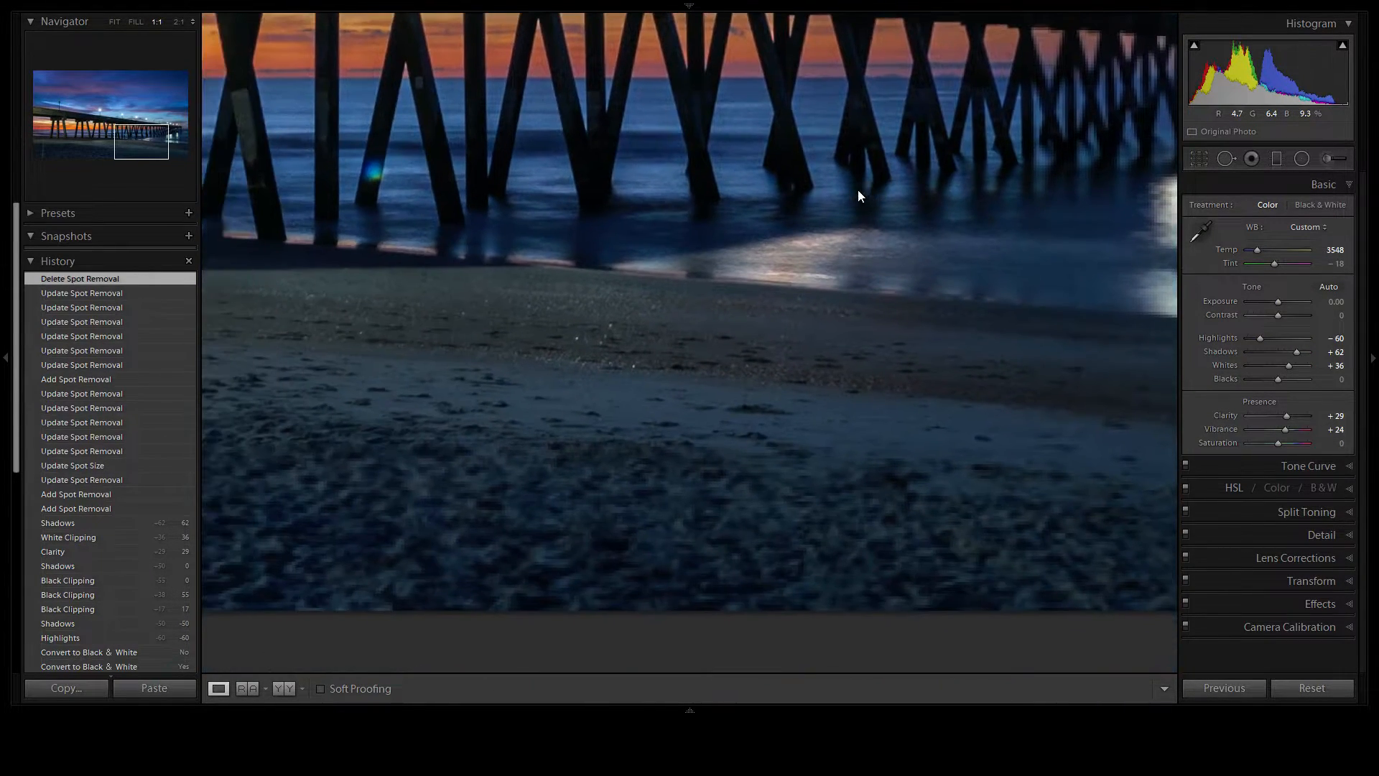
{"action": "left_click", "coordinate": [1324, 535]}
{"action": "left_click", "coordinate": [1193, 299]}
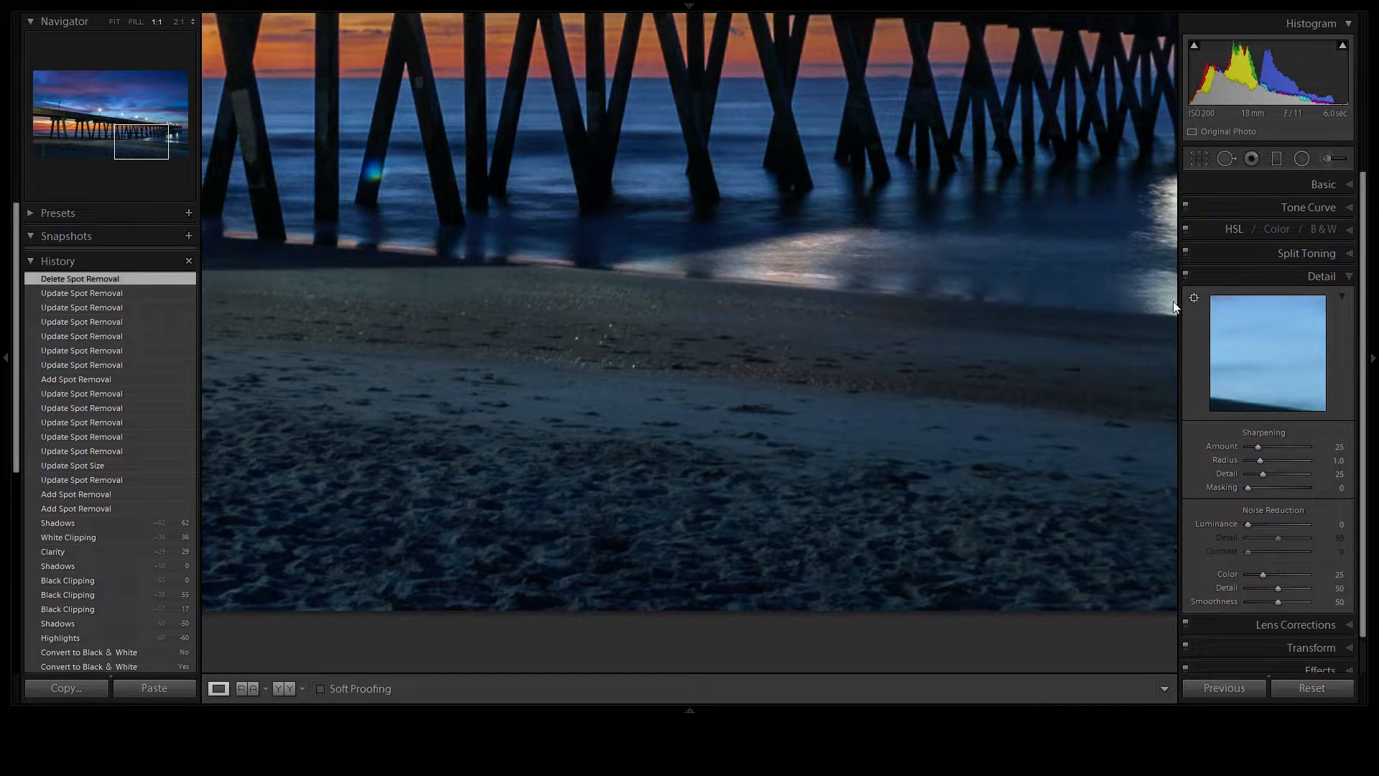
{"action": "left_click", "coordinate": [628, 494]}
Step: Set the sharpening amount to 54 and the sharpening radius to 1.2
{"action": "left_click_drag", "start_coordinate": [1255, 451], "coordinate": [1282, 449]}
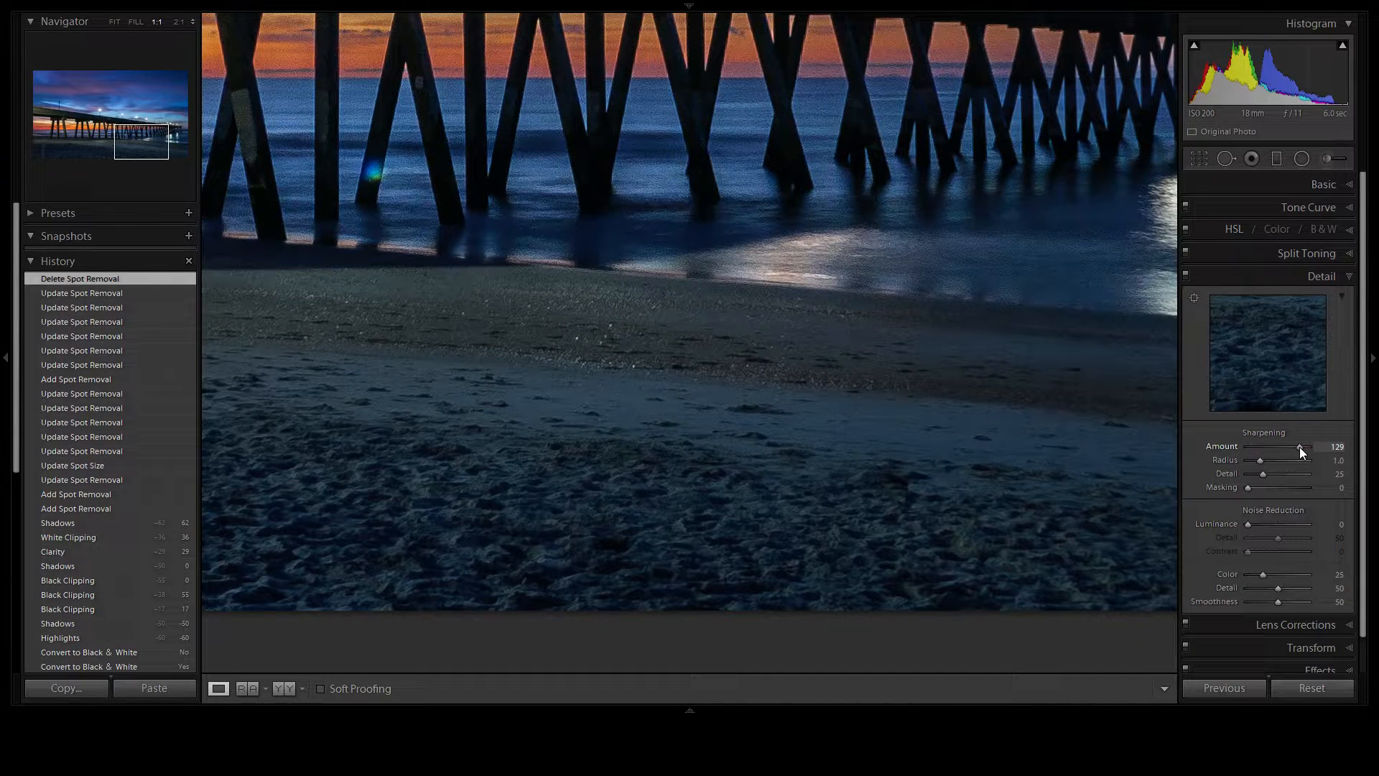
{"action": "mouse_move", "coordinate": [1299, 446]}
{"action": "left_mouse_down"}
{"action": "mouse_move", "coordinate": [1272, 462]}
{"action": "mouse_move", "coordinate": [1282, 446]}
{"action": "left_mouse_up"}
{"action": "left_click_drag", "start_coordinate": [594, 123], "coordinate": [652, 430]}
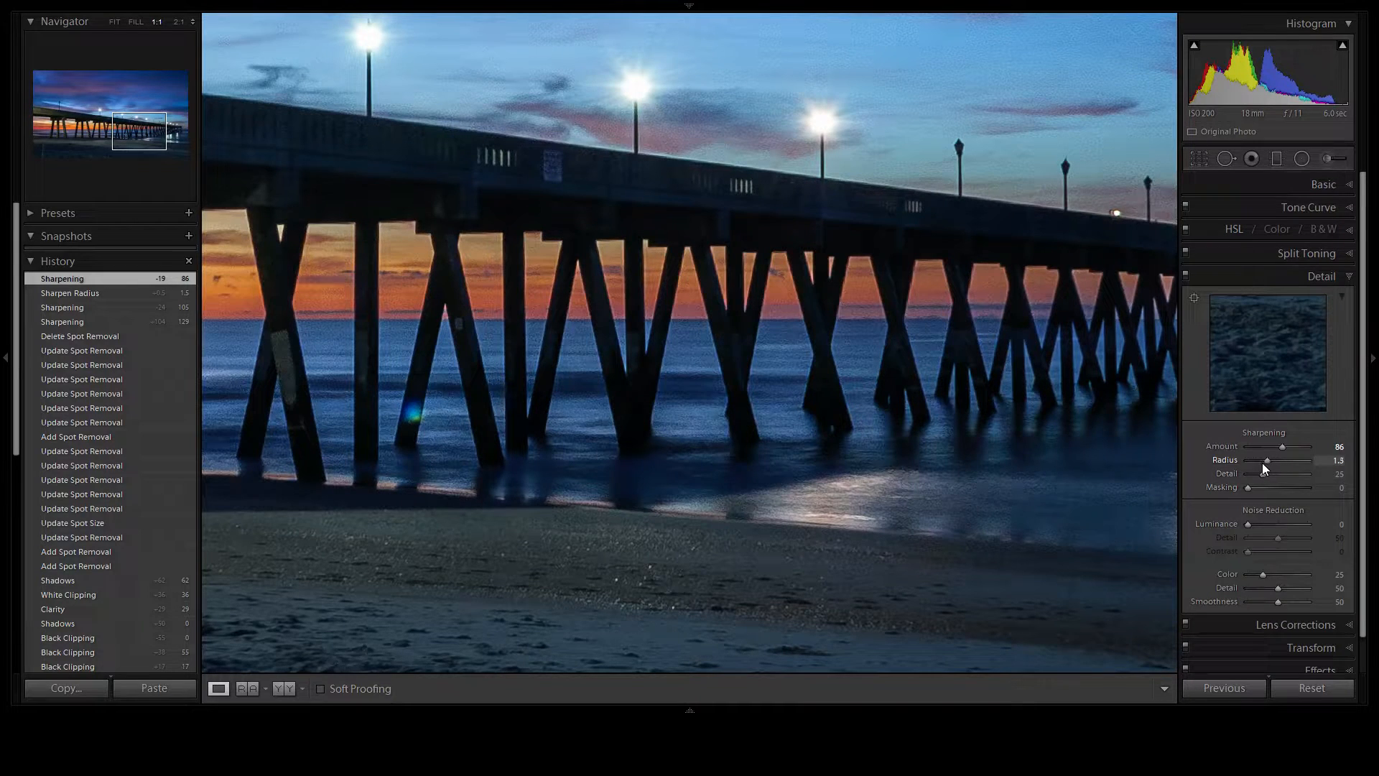
{"action": "left_click_drag", "start_coordinate": [1266, 463], "coordinate": [1263, 462]}
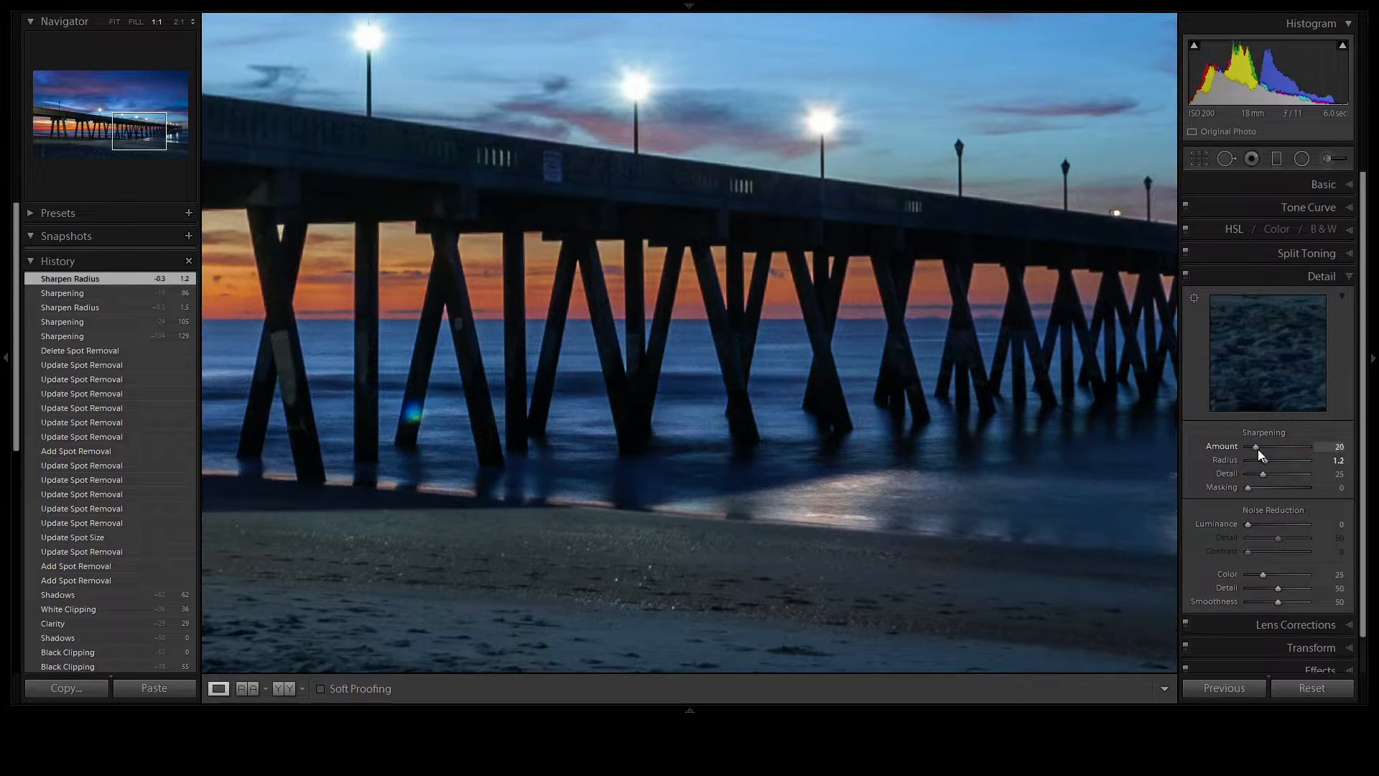
{"action": "left_click_drag", "start_coordinate": [1271, 450], "coordinate": [1271, 449]}
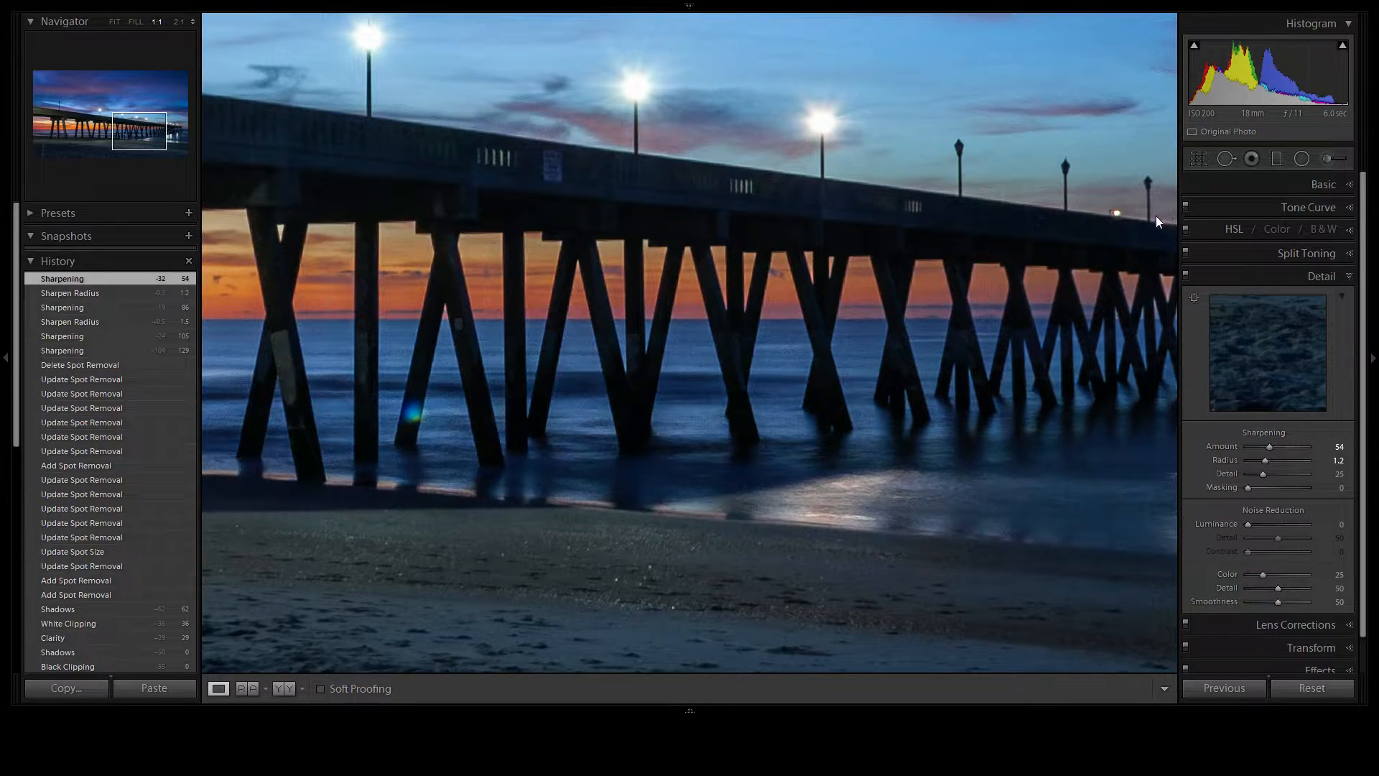
Step: Inspect the sharpened pier at 1:1 and set noise reduction to luminance 30 and color 46
{"action": "left_click_drag", "start_coordinate": [637, 258], "coordinate": [690, 351]}
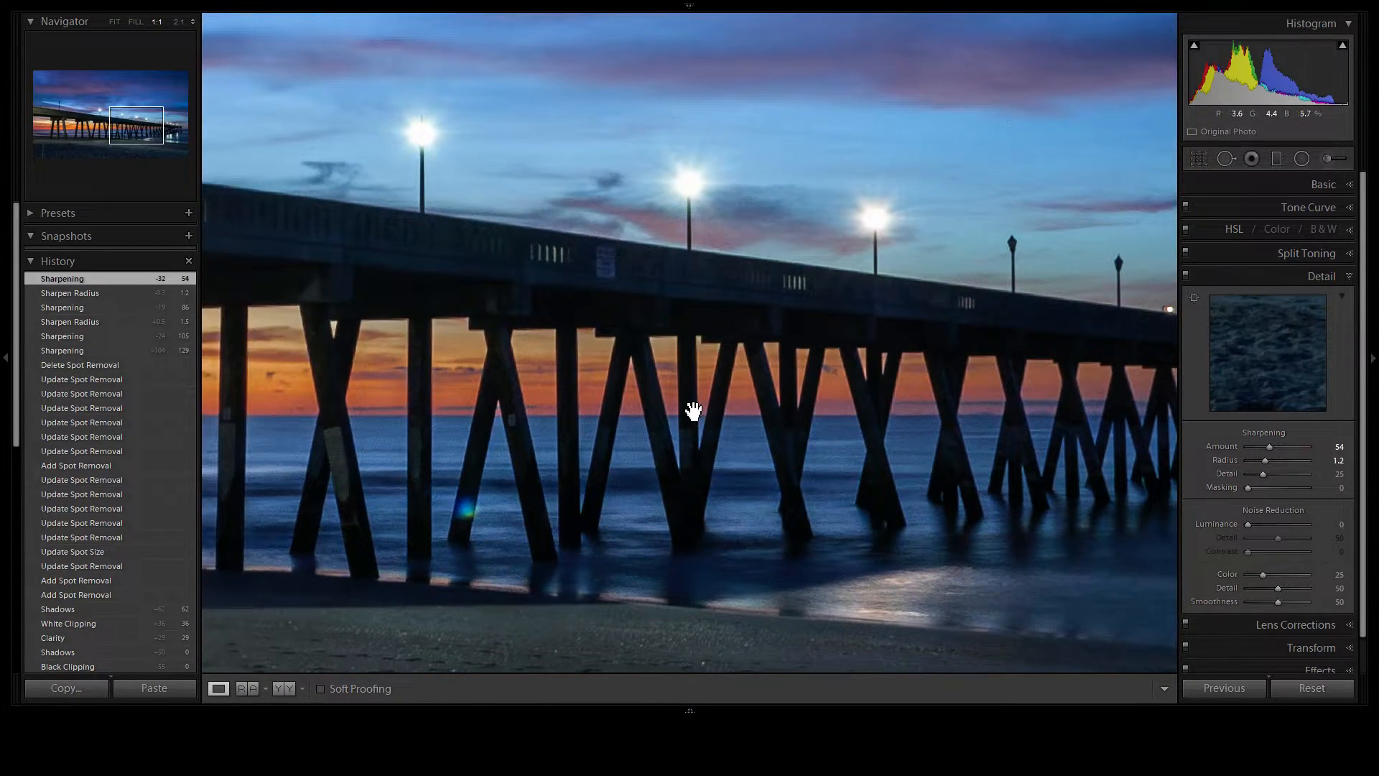
{"action": "left_click_drag", "start_coordinate": [447, 383], "coordinate": [642, 396]}
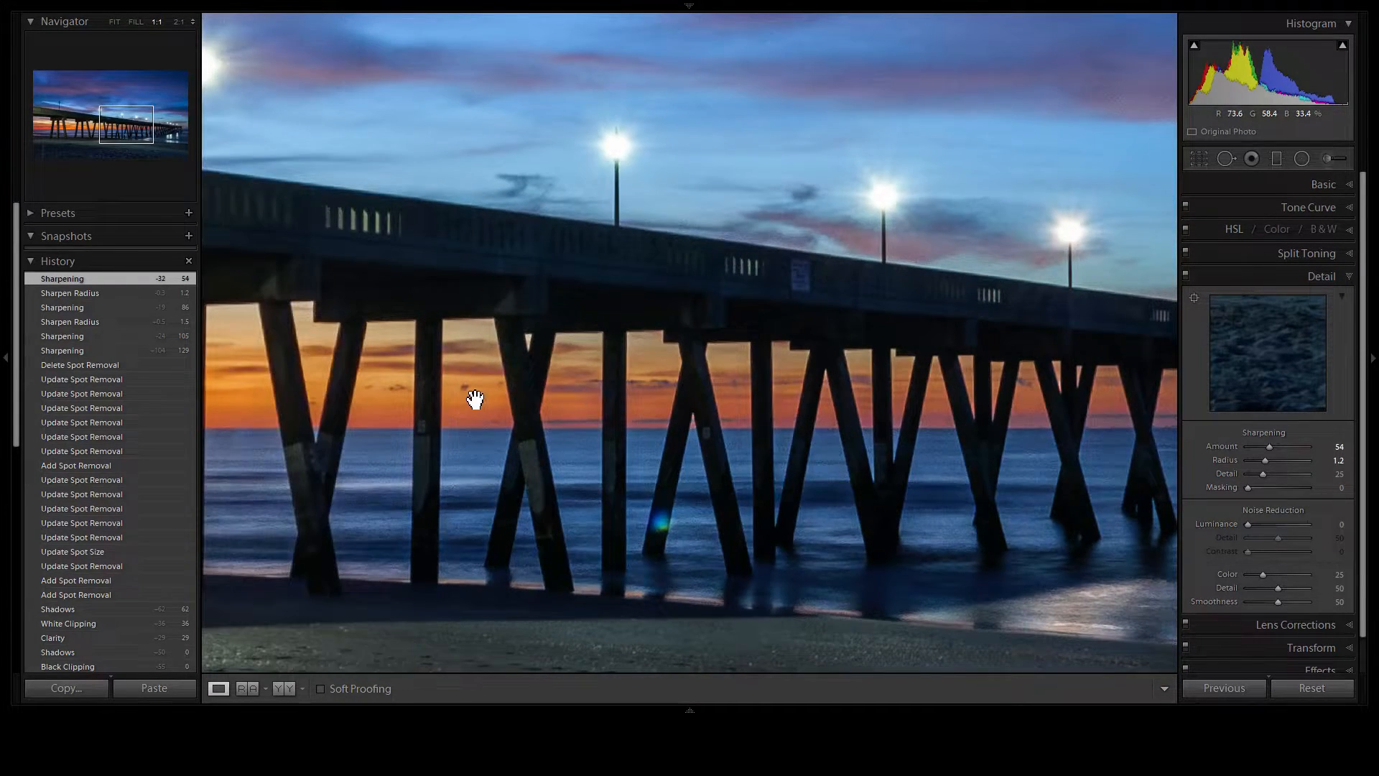
{"action": "left_click_drag", "start_coordinate": [474, 398], "coordinate": [913, 402]}
{"action": "left_click", "coordinate": [761, 374]}
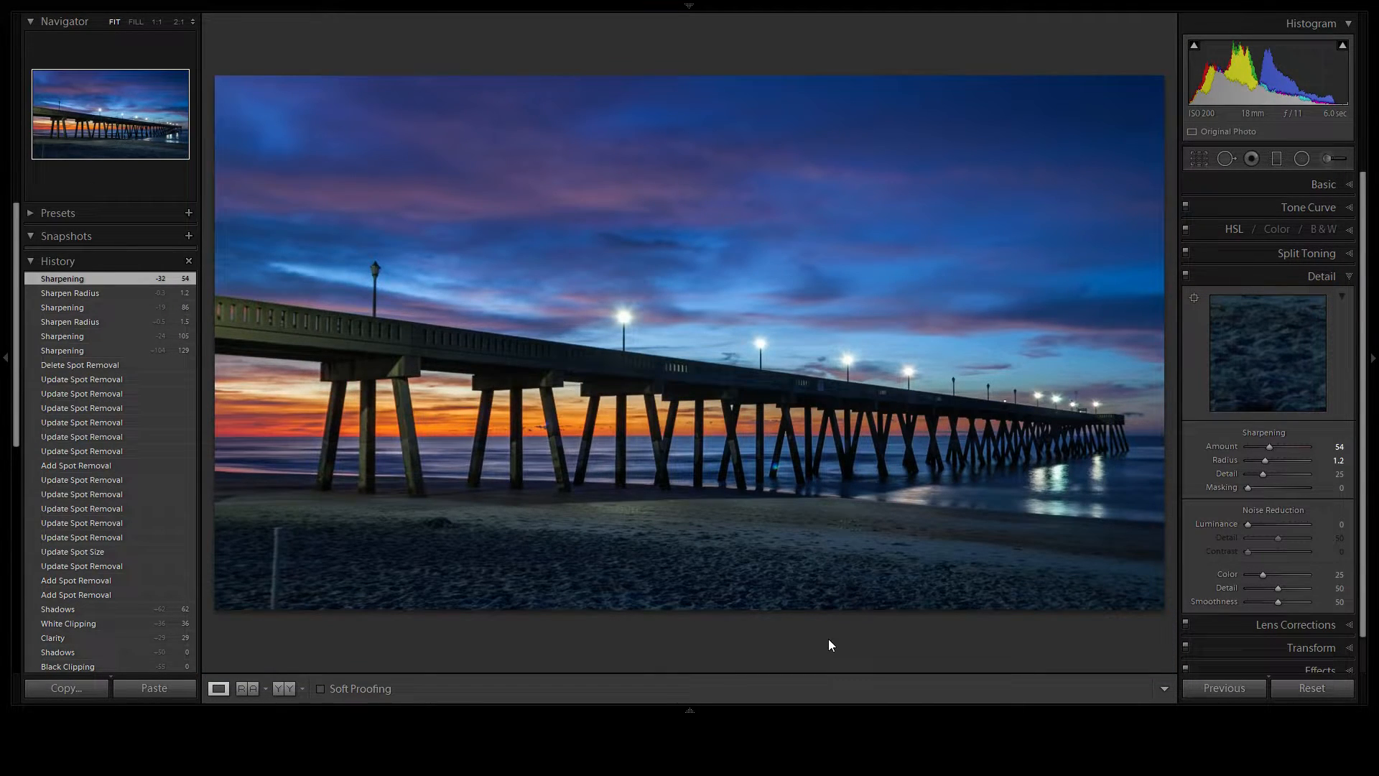
{"action": "left_click", "coordinate": [639, 465]}
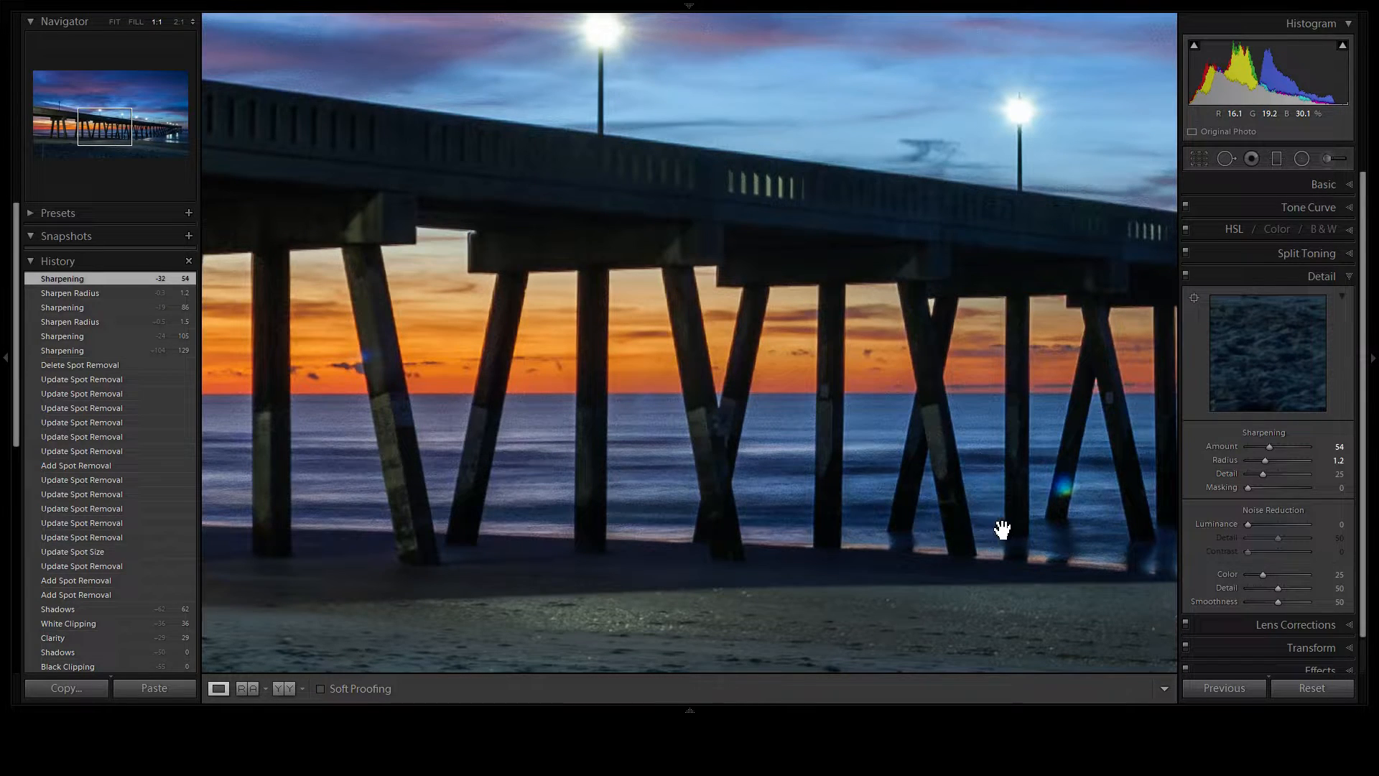
{"action": "left_click_drag", "start_coordinate": [653, 457], "coordinate": [698, 472]}
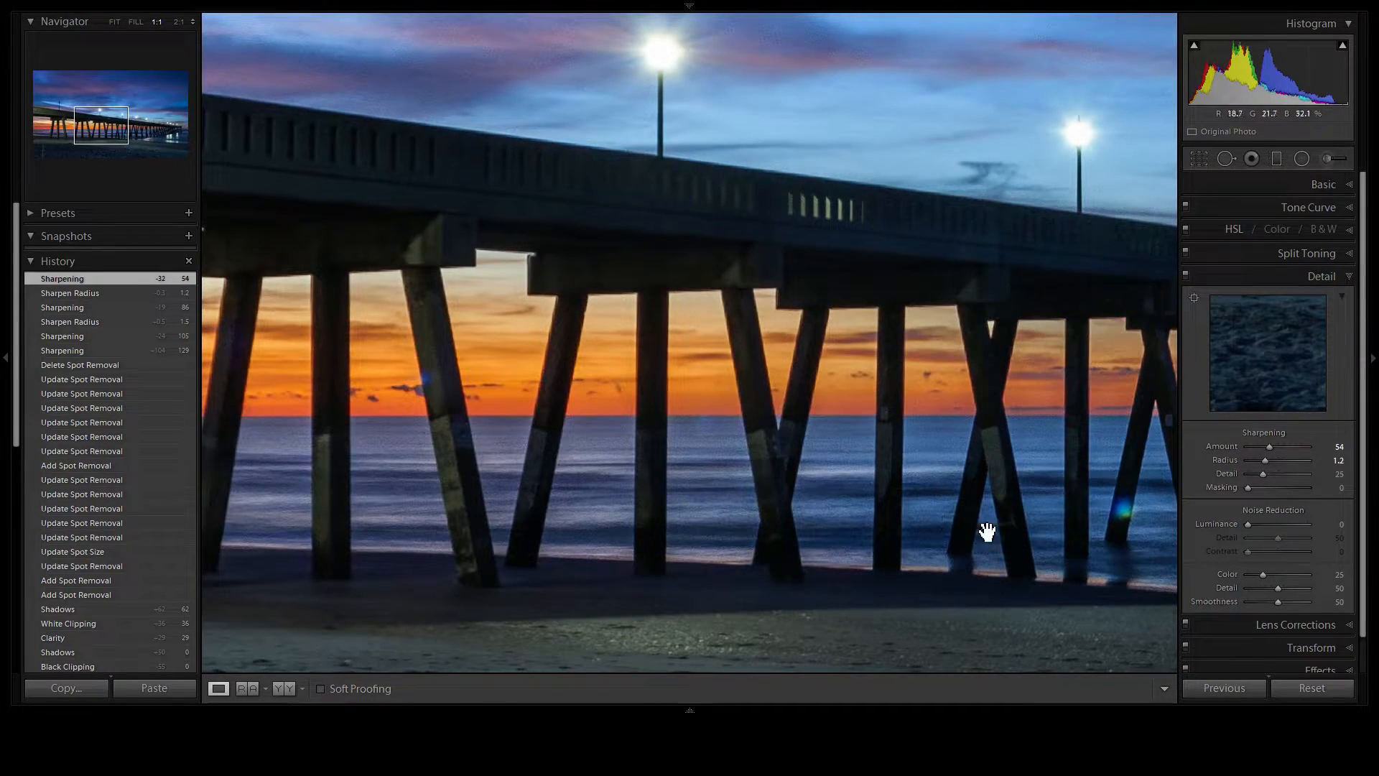
{"action": "left_click_drag", "start_coordinate": [1253, 524], "coordinate": [1261, 525]}
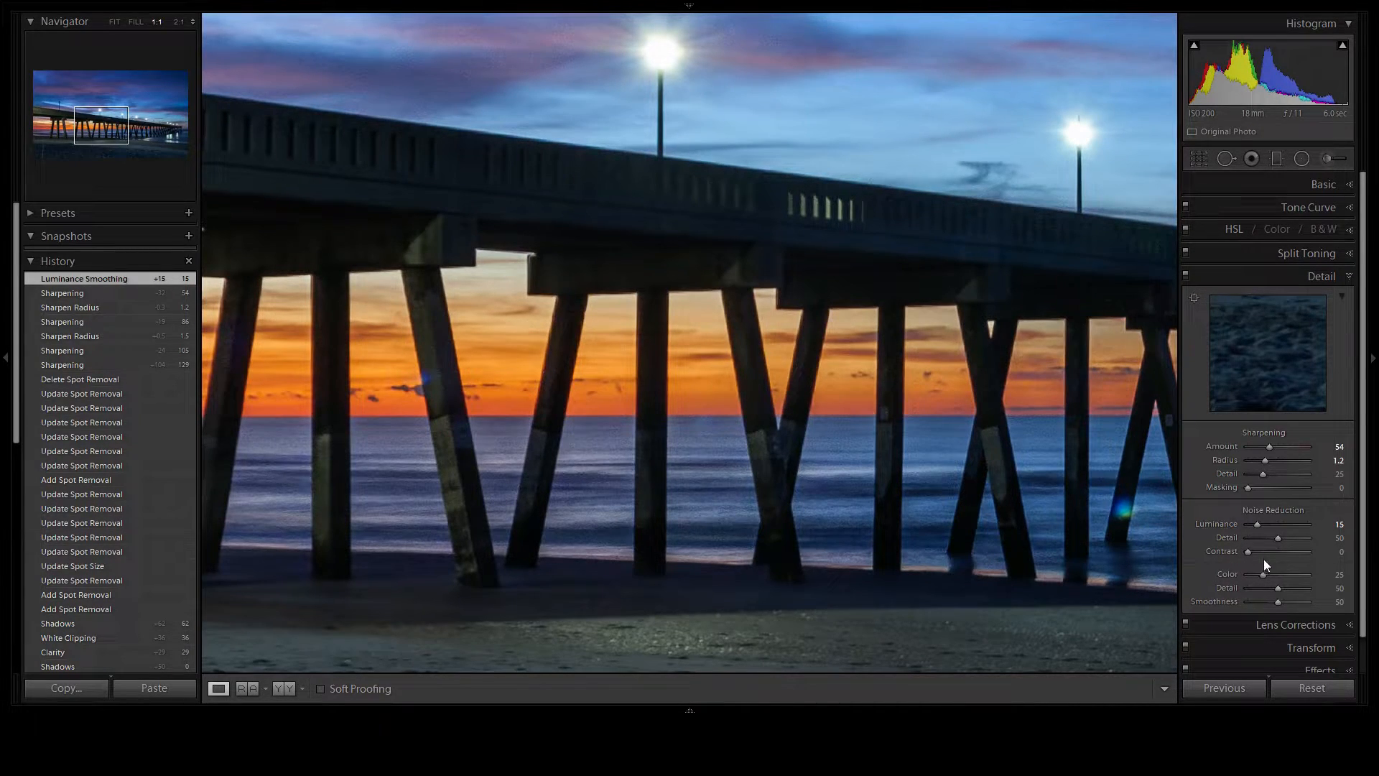
{"action": "left_click_drag", "start_coordinate": [1264, 575], "coordinate": [1273, 575]}
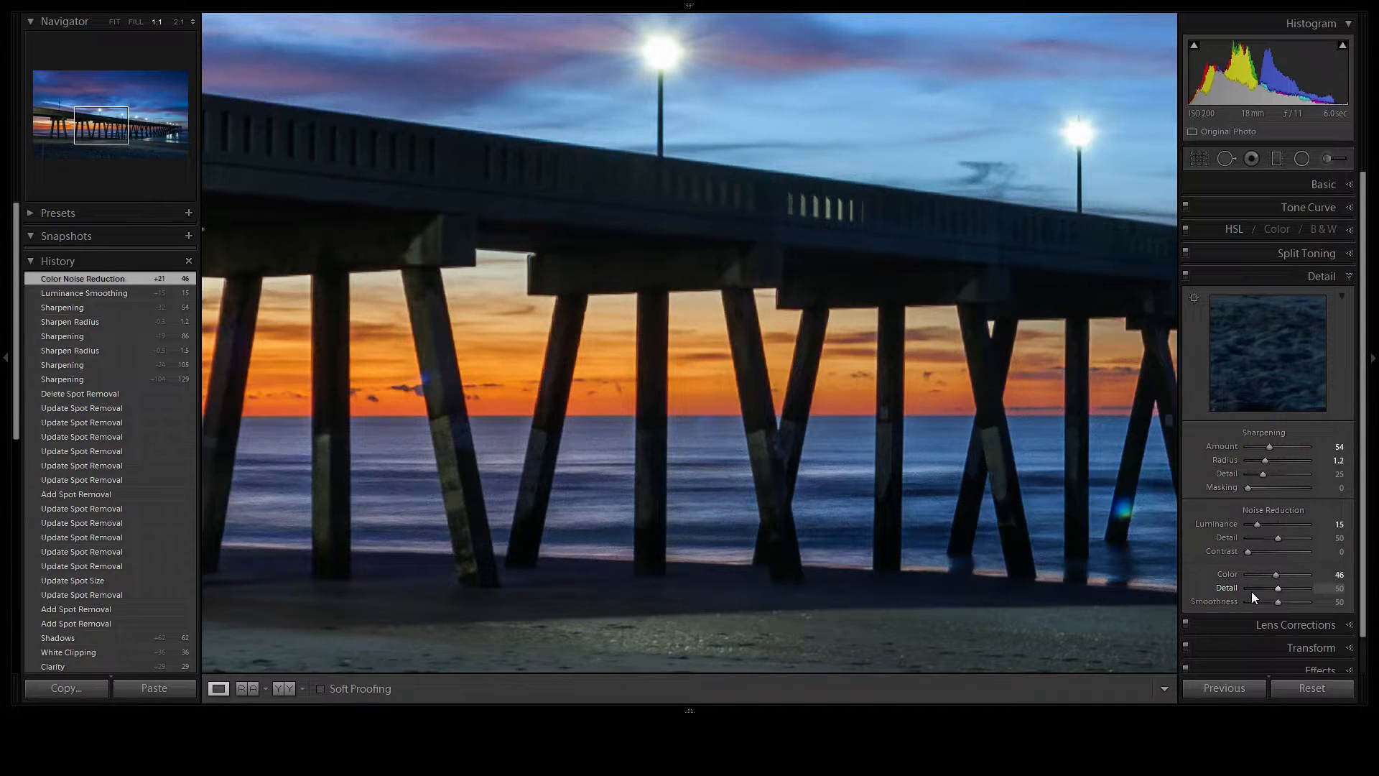
{"action": "left_click_drag", "start_coordinate": [1258, 523], "coordinate": [1267, 524]}
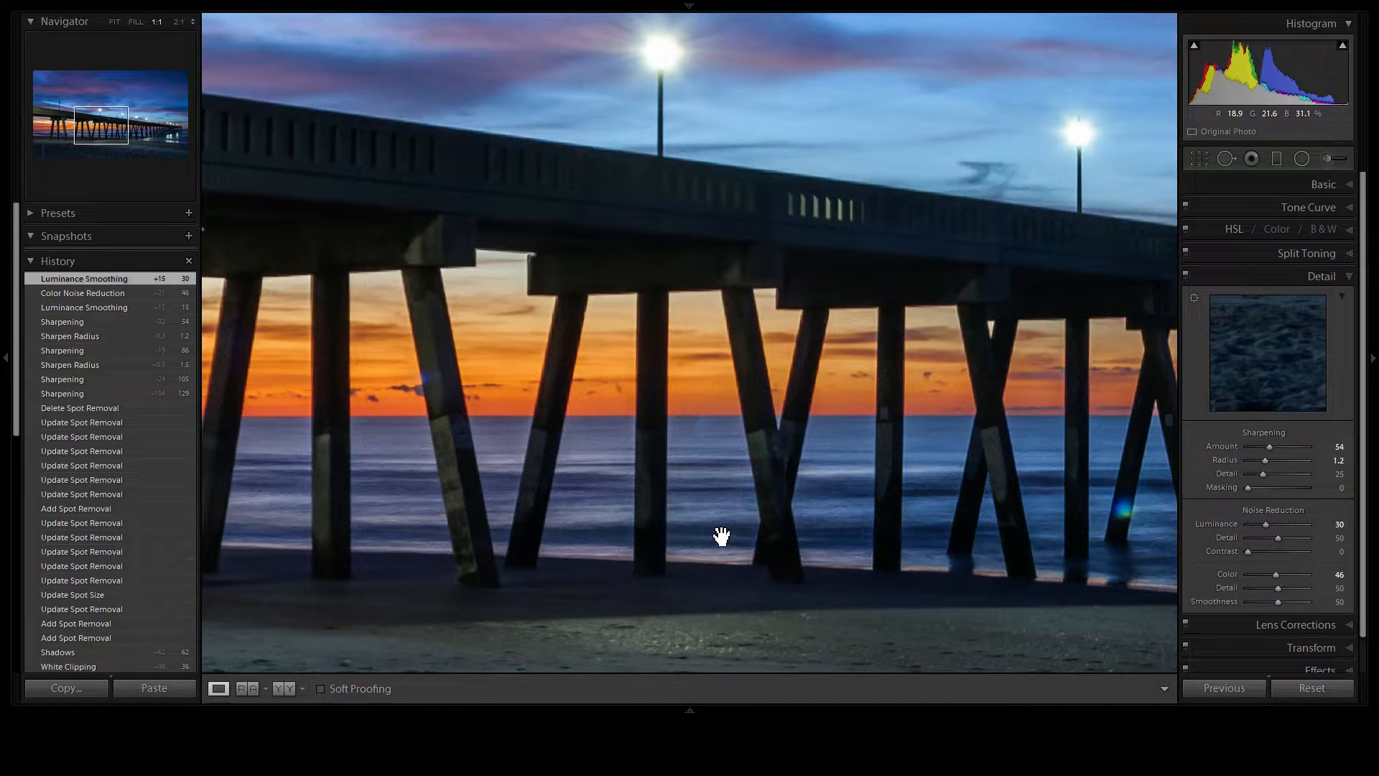
Step: Set the overall contrast to +14 with the whole photo in view
{"action": "left_click_drag", "start_coordinate": [792, 496], "coordinate": [529, 517]}
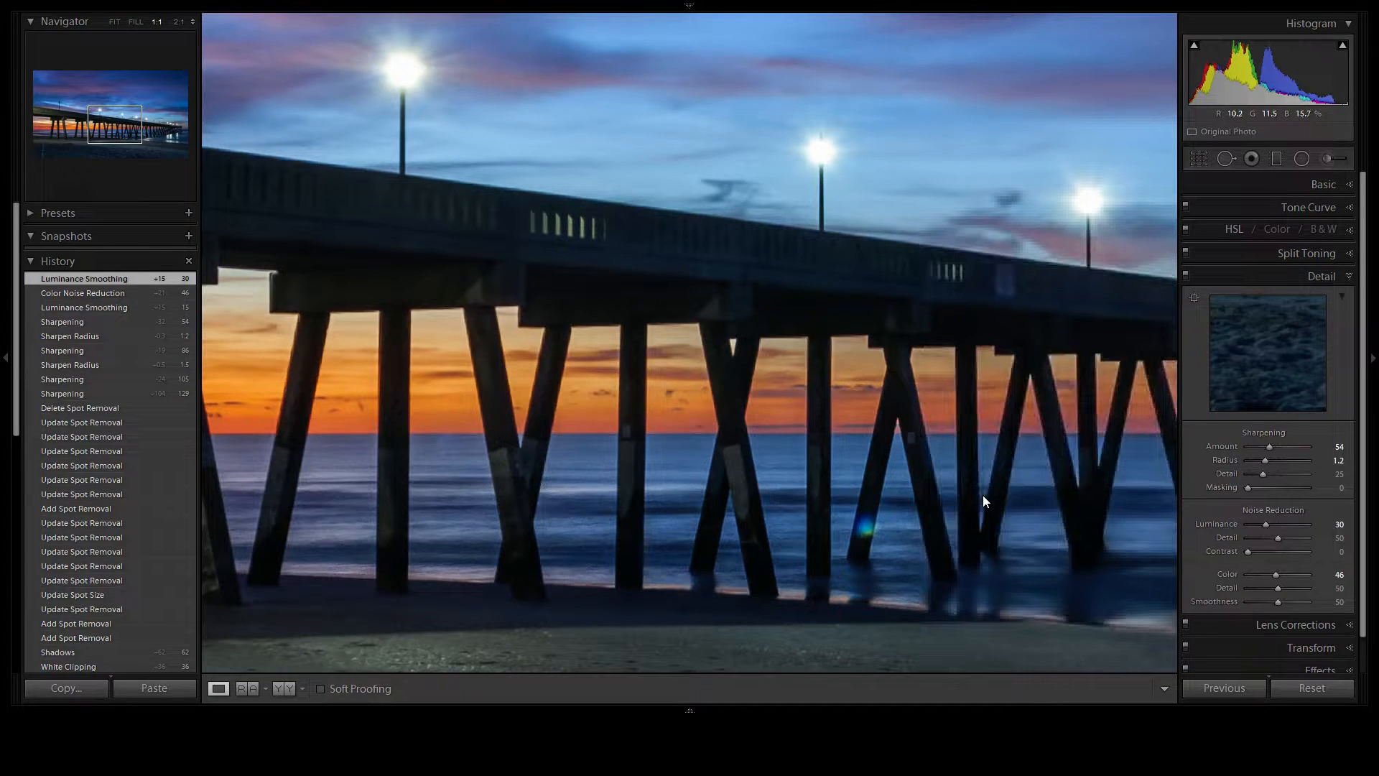
{"action": "key", "text": "z"}
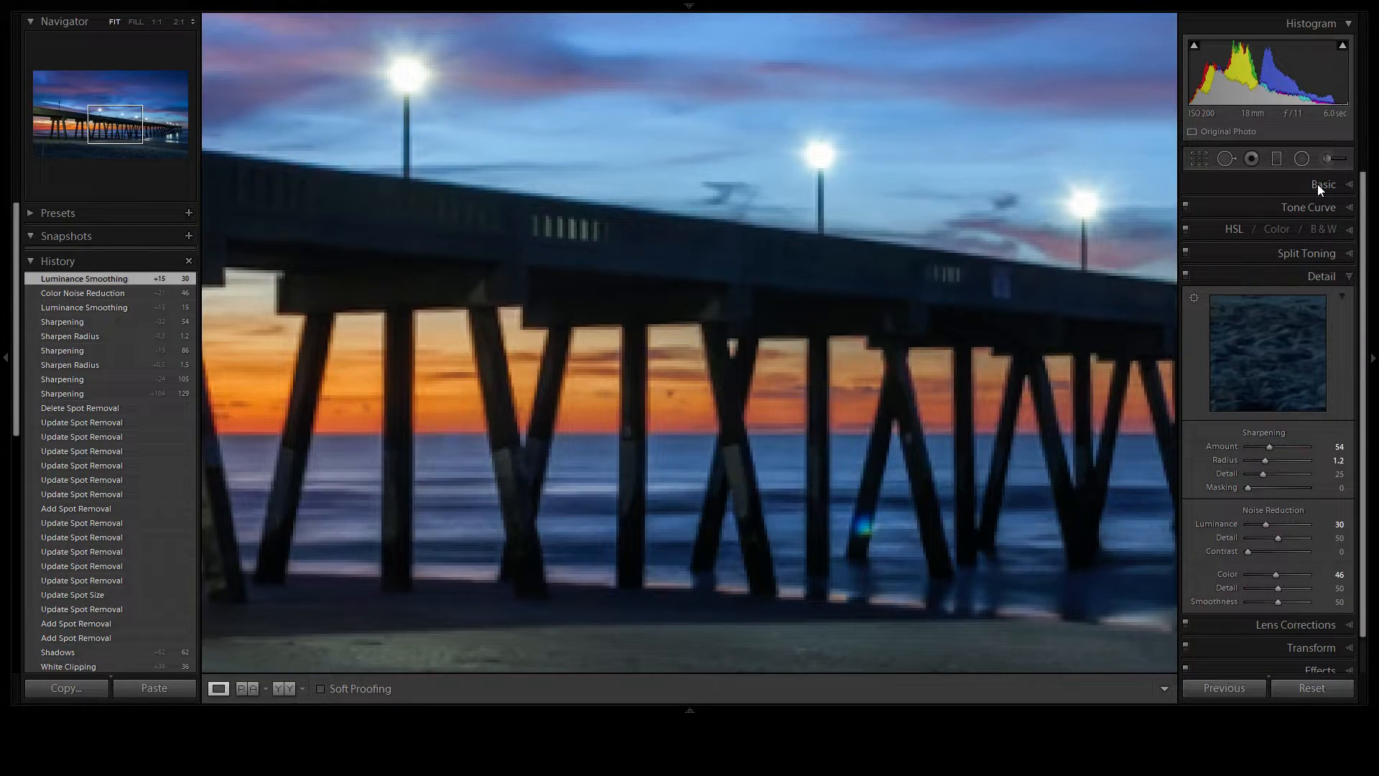
{"action": "left_click", "coordinate": [1317, 185]}
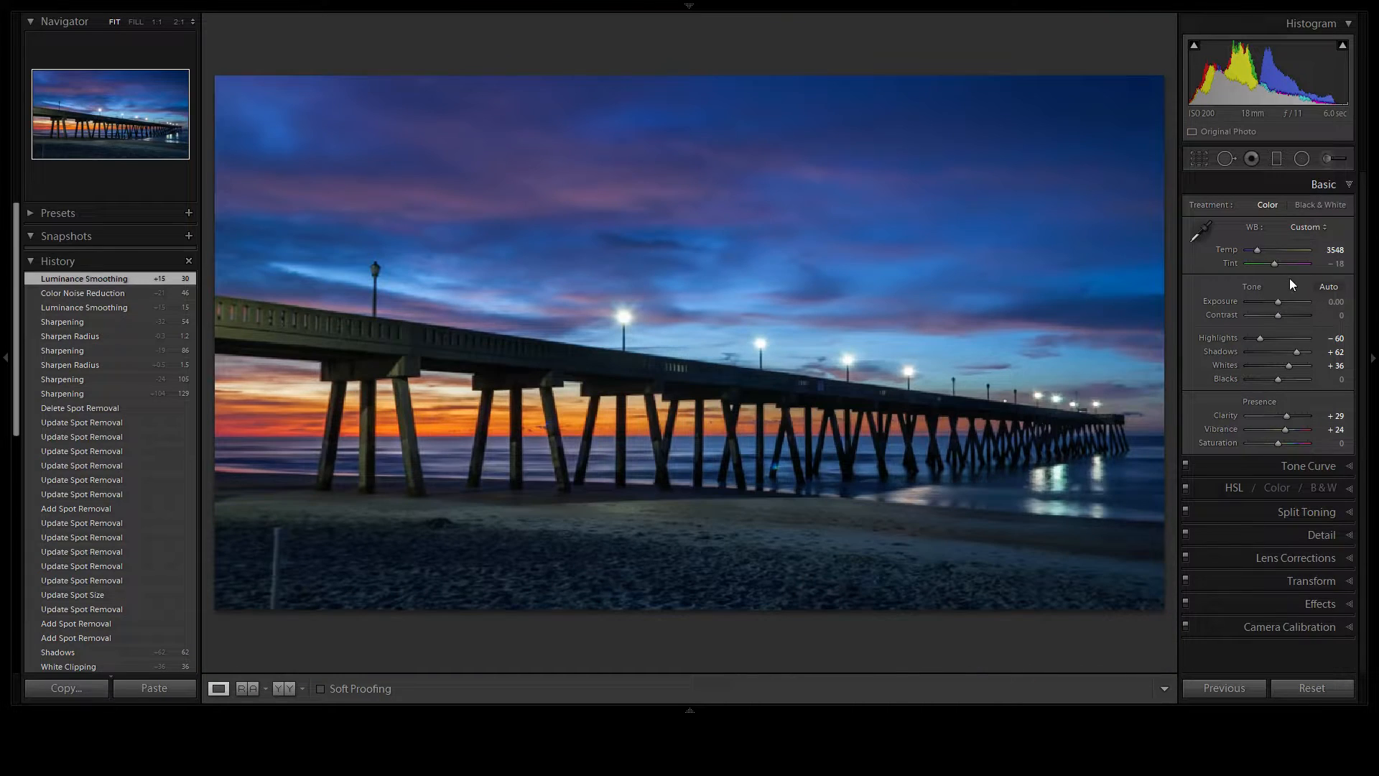
{"action": "left_click_drag", "start_coordinate": [1280, 315], "coordinate": [1284, 316]}
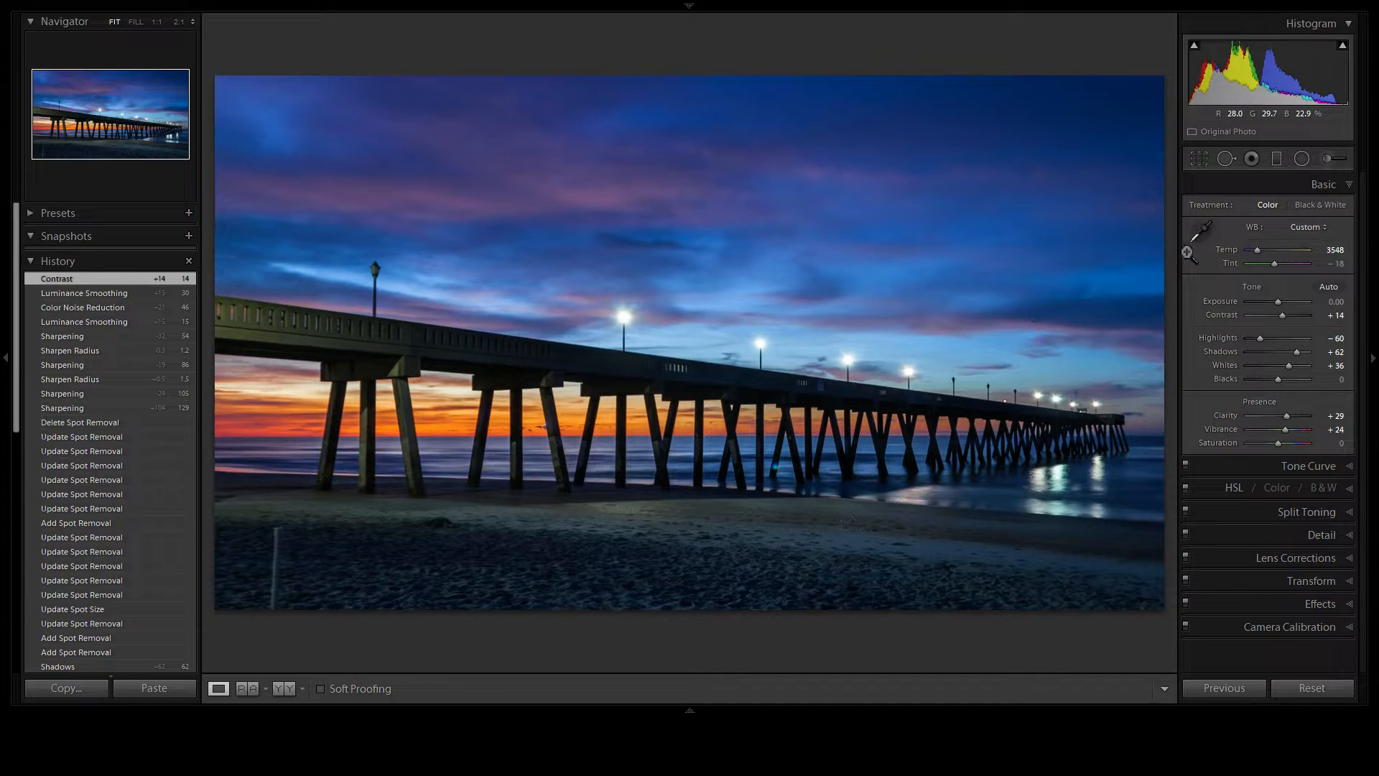
Step: Add a wide radial filter over the pier and lamps, tilt it along the pier, and invert its mask
{"action": "left_click", "coordinate": [1301, 158]}
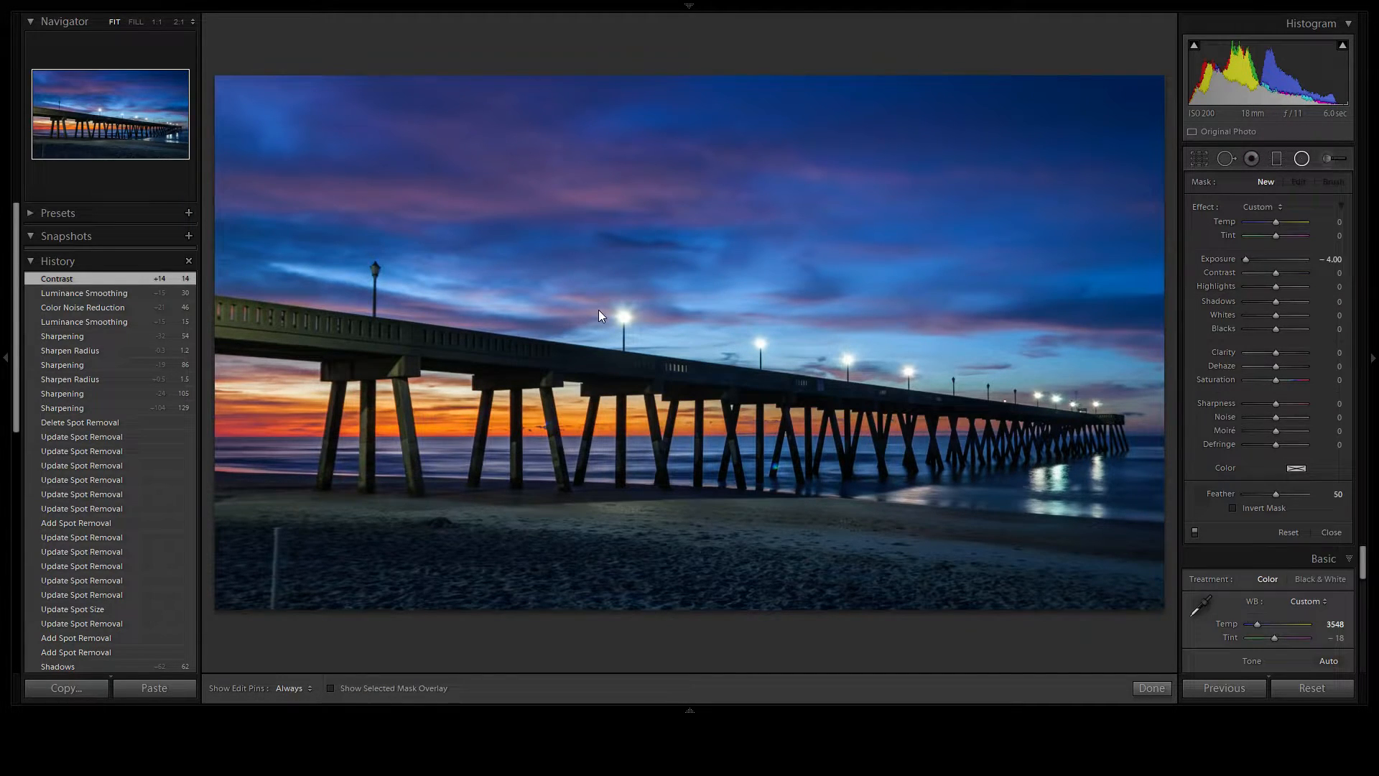
{"action": "left_click_drag", "start_coordinate": [623, 316], "coordinate": [207, 468]}
{"action": "mouse_move", "coordinate": [632, 322]}
{"action": "left_mouse_down"}
{"action": "mouse_move", "coordinate": [602, 355]}
{"action": "mouse_move", "coordinate": [610, 338]}
{"action": "left_mouse_up"}
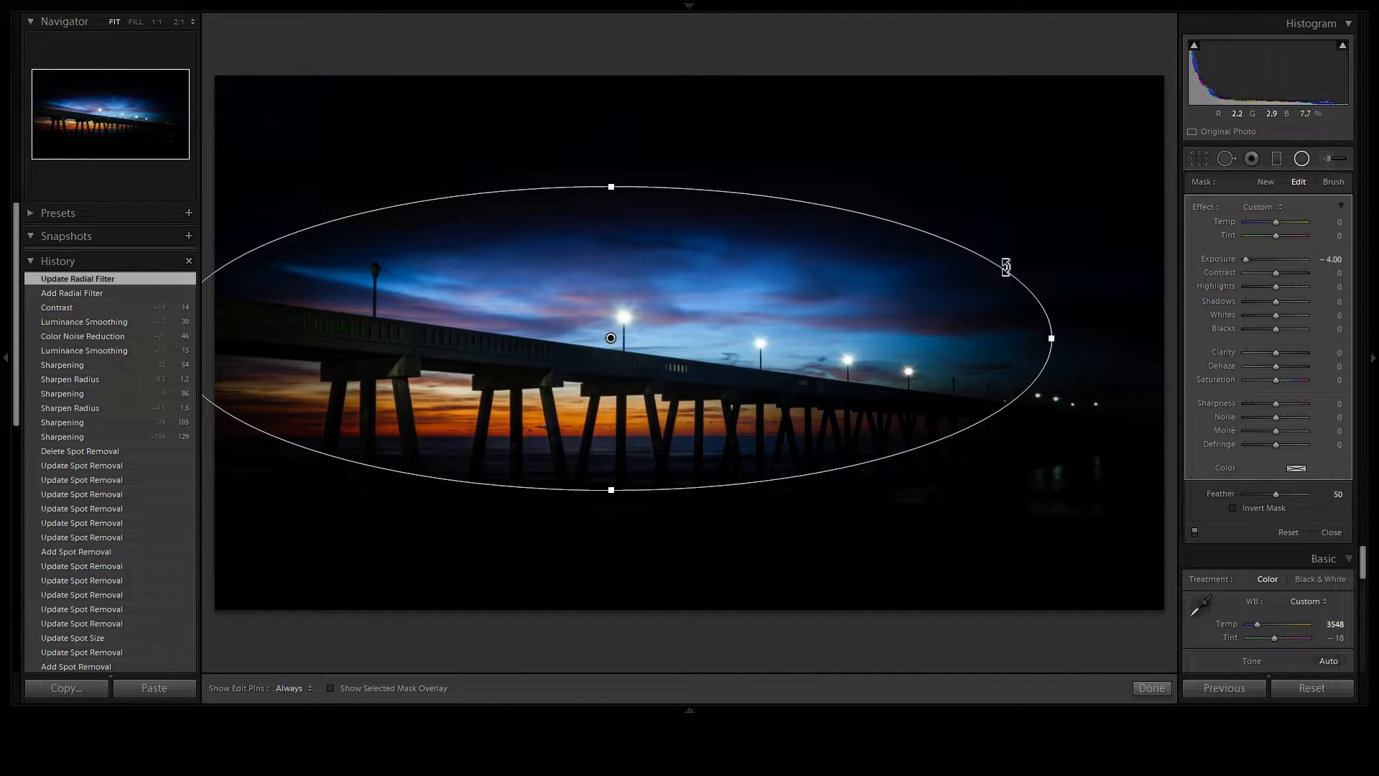
{"action": "left_click_drag", "start_coordinate": [1068, 330], "coordinate": [1083, 370]}
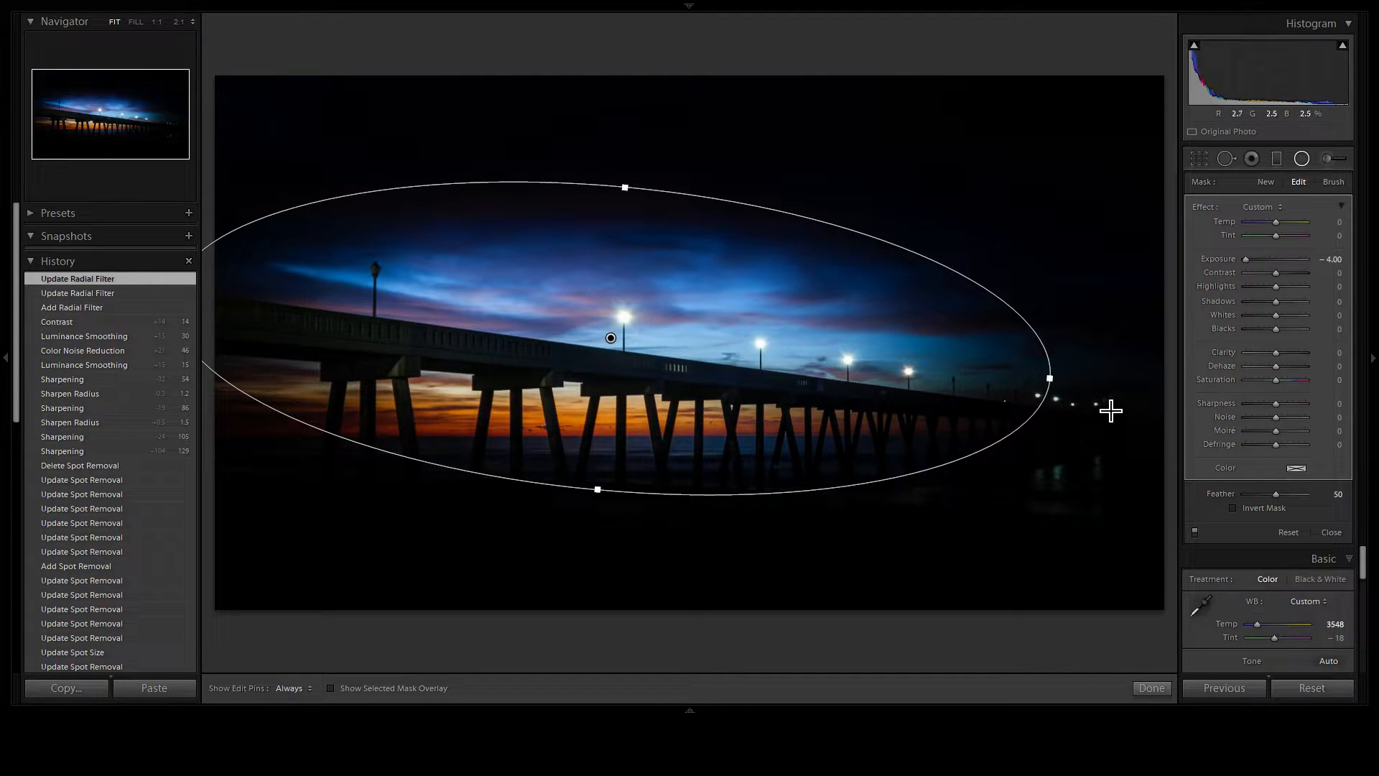
{"action": "left_click", "coordinate": [1234, 508]}
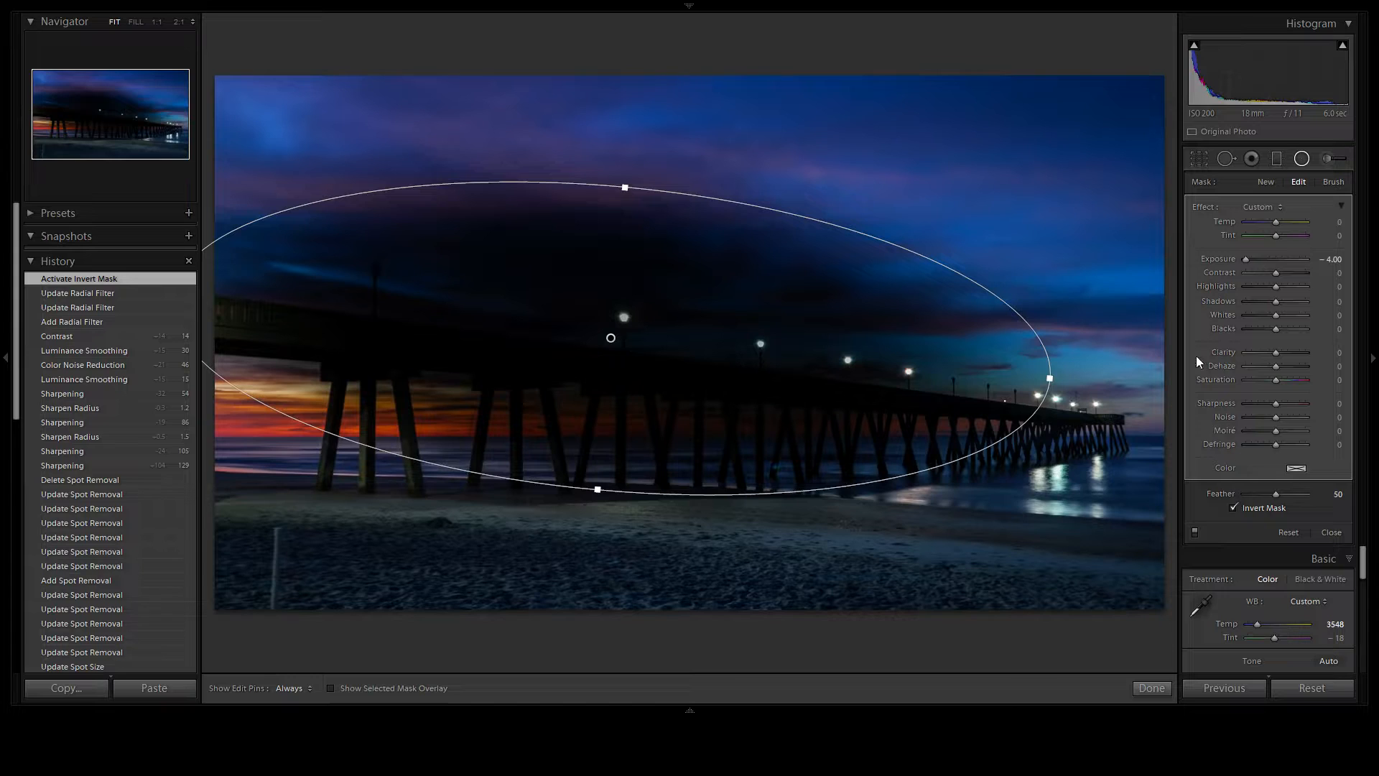
Step: Set the radial filter's exposure and temperature to 0 and give it an orange color tint
{"action": "double_click", "coordinate": [1232, 258]}
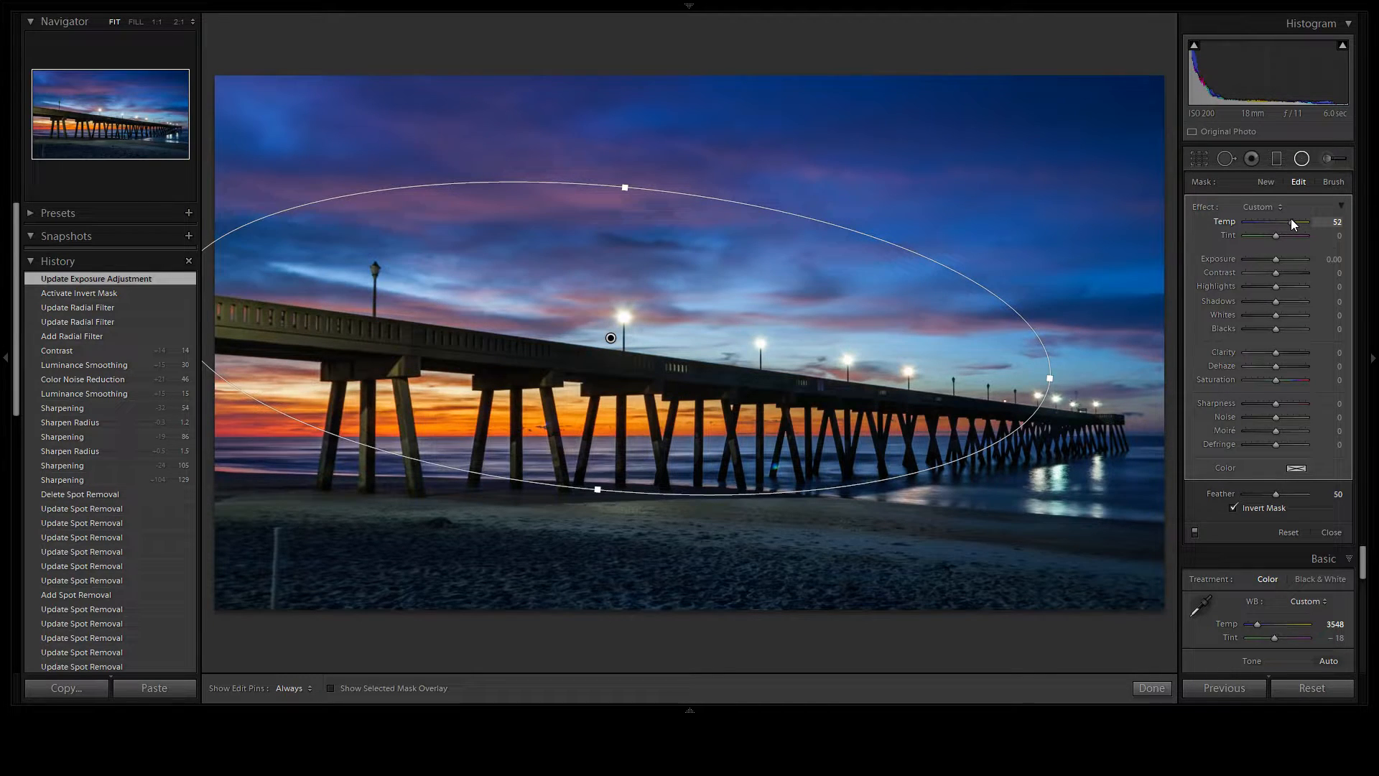
{"action": "left_click_drag", "start_coordinate": [1295, 216], "coordinate": [1300, 217]}
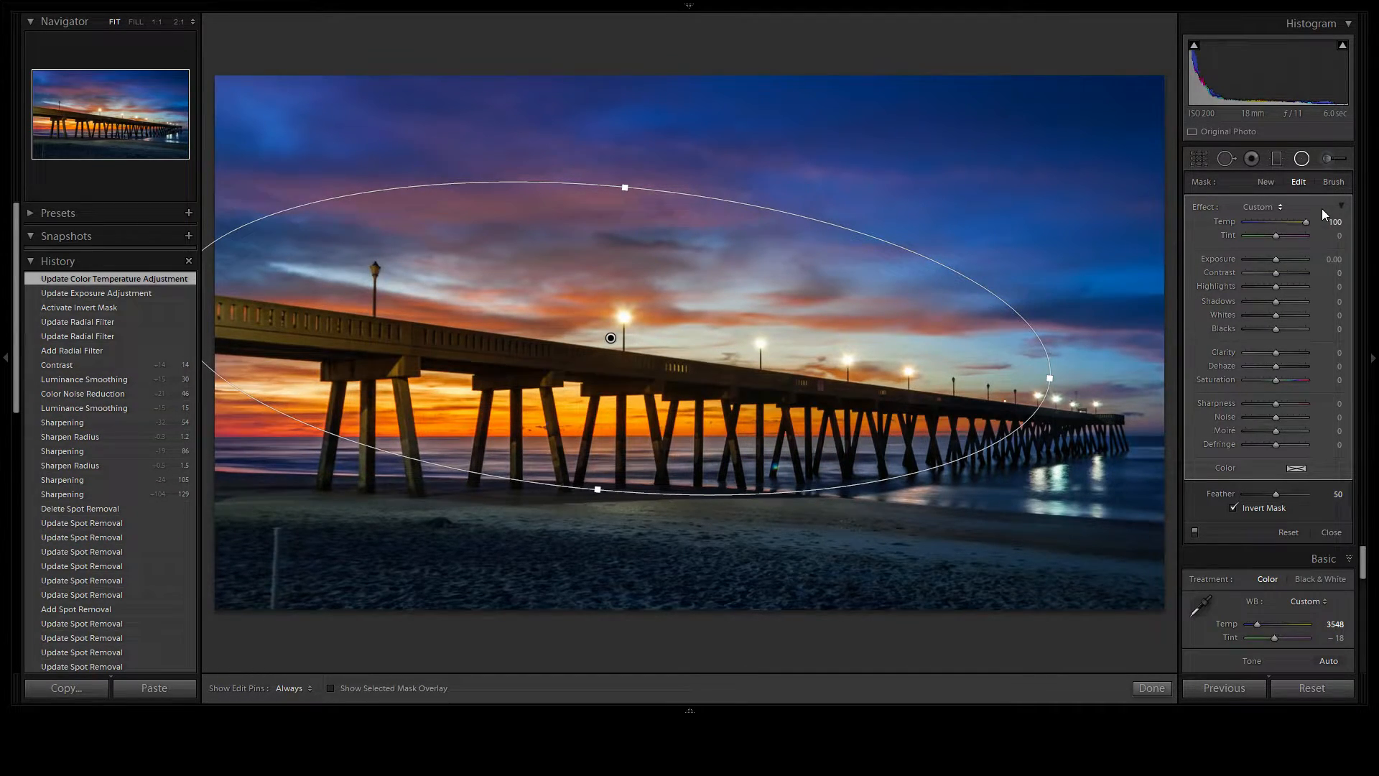
{"action": "left_click_drag", "start_coordinate": [1308, 219], "coordinate": [1301, 224]}
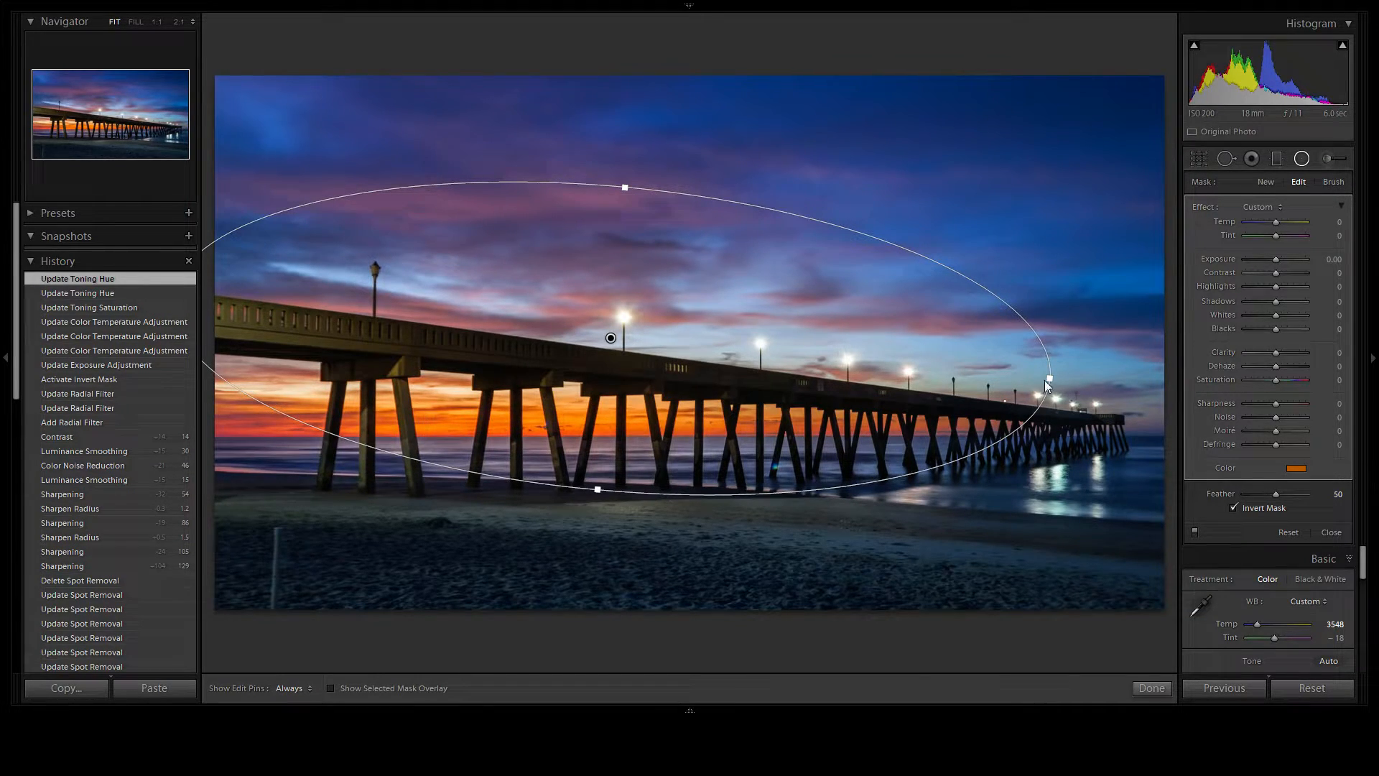
Step: Move the radial filter up onto the nearest lit lamp and compare the photo with the filter off and on
{"action": "left_click_drag", "start_coordinate": [611, 337], "coordinate": [621, 314]}
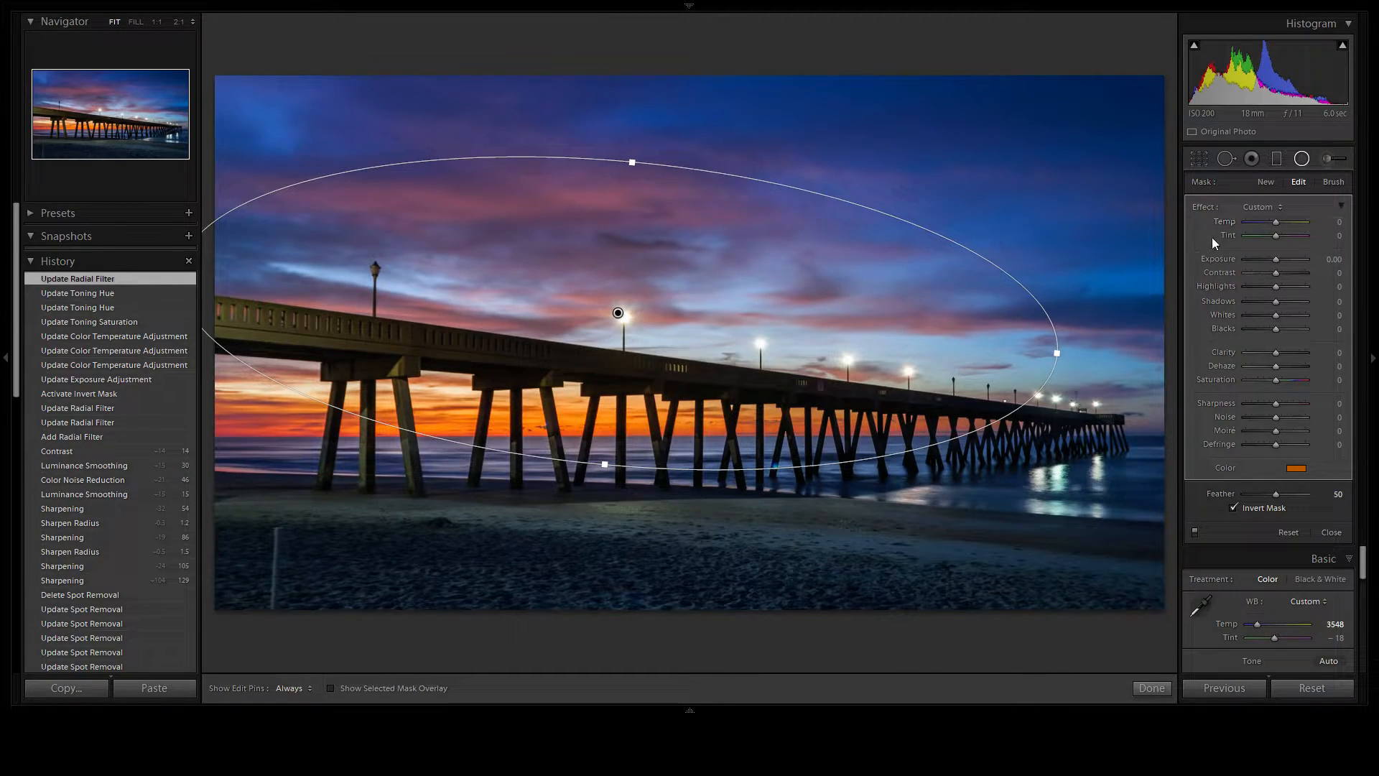
{"action": "left_click", "coordinate": [1195, 531]}
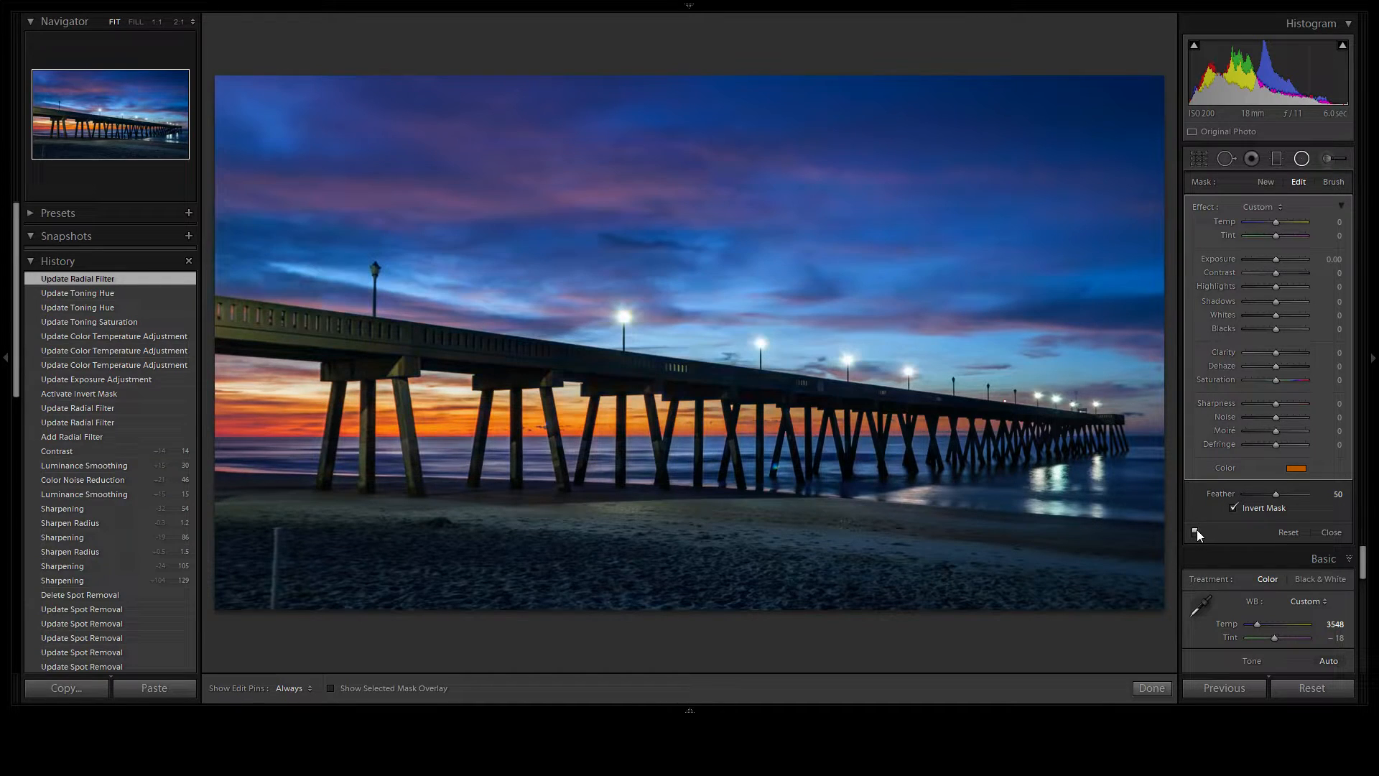
{"action": "left_click", "coordinate": [1195, 531]}
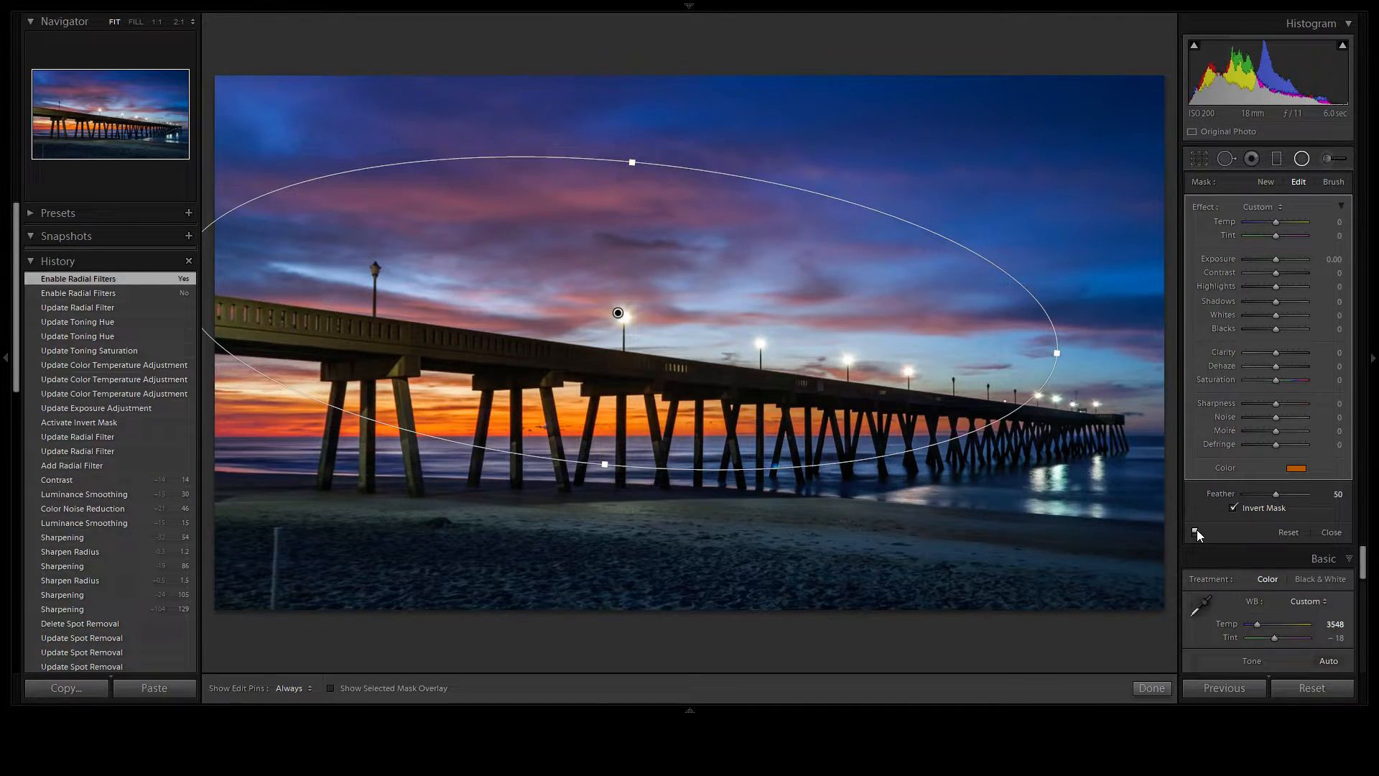
{"action": "left_click", "coordinate": [1195, 531]}
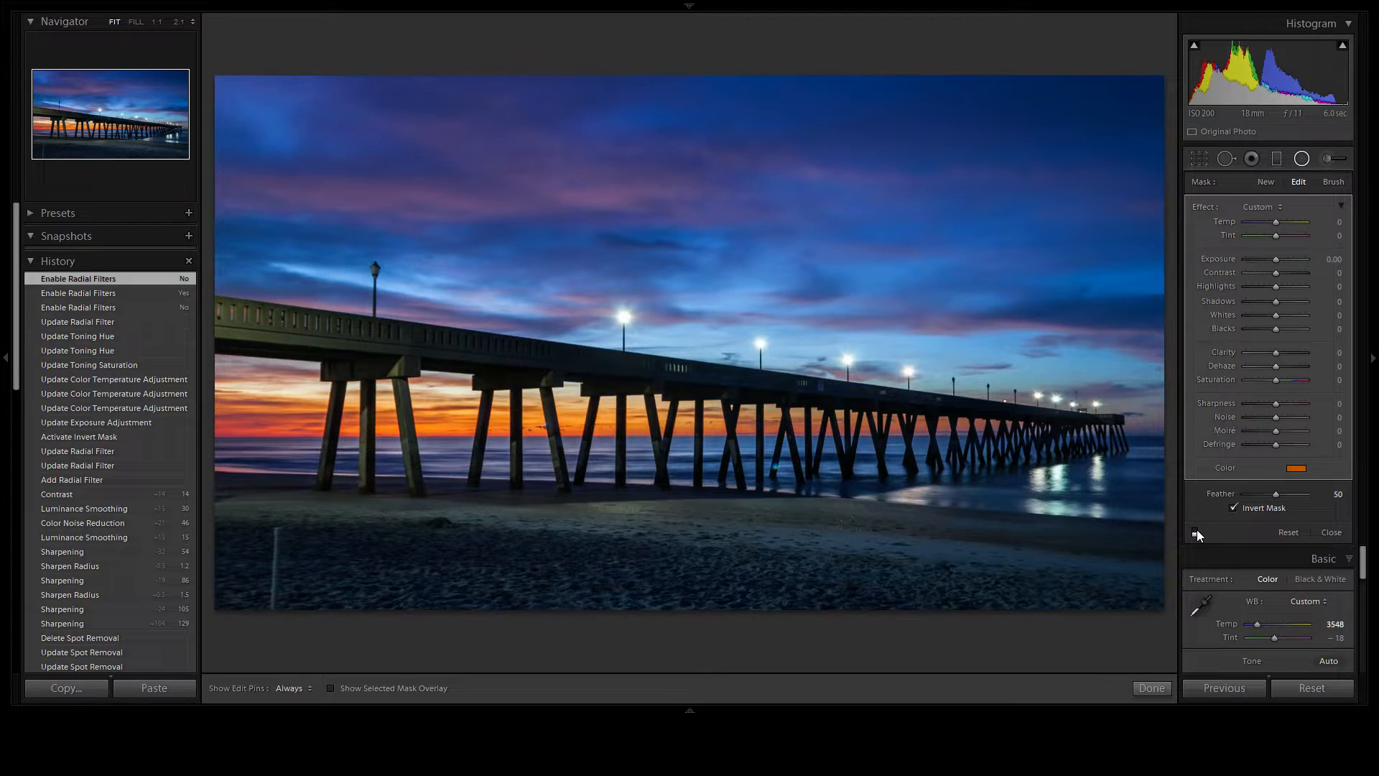
{"action": "left_click", "coordinate": [1194, 531]}
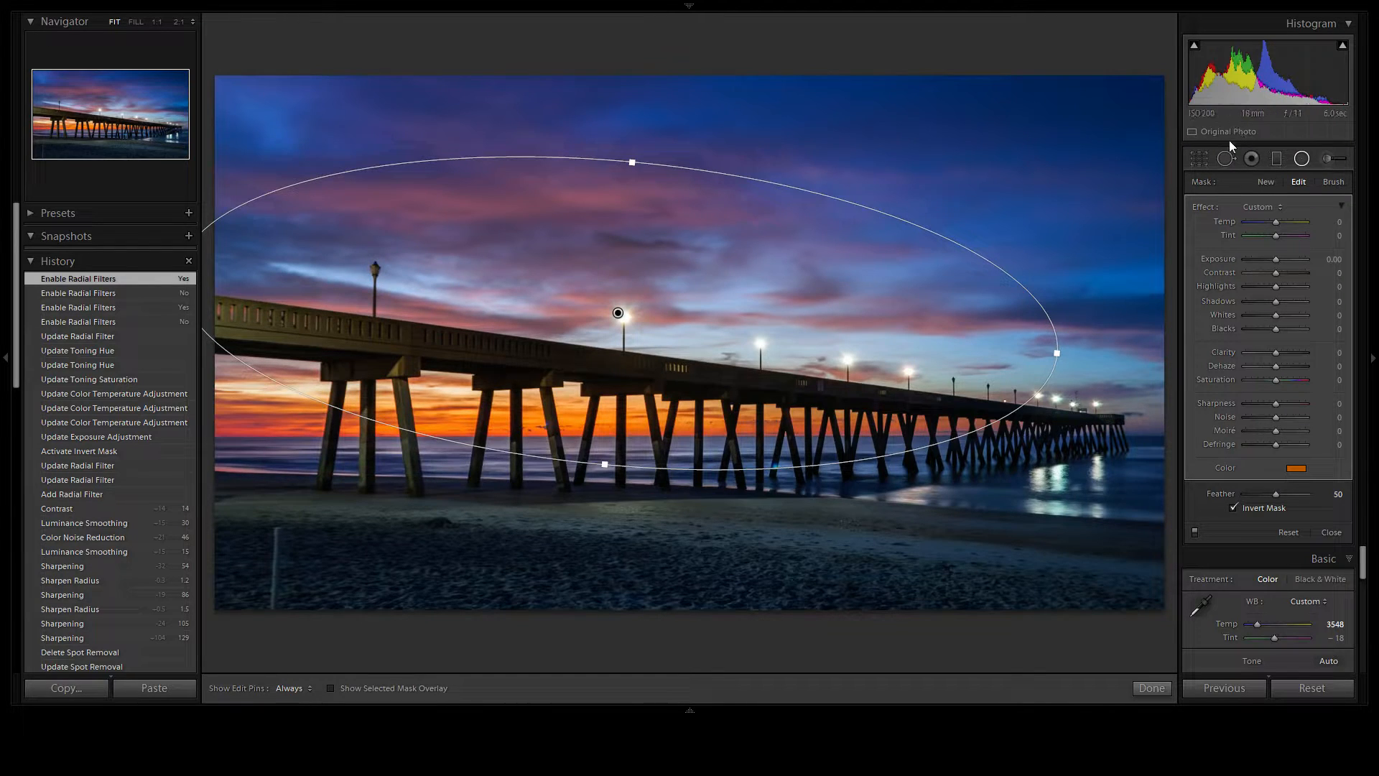
{"action": "left_click", "coordinate": [1301, 158]}
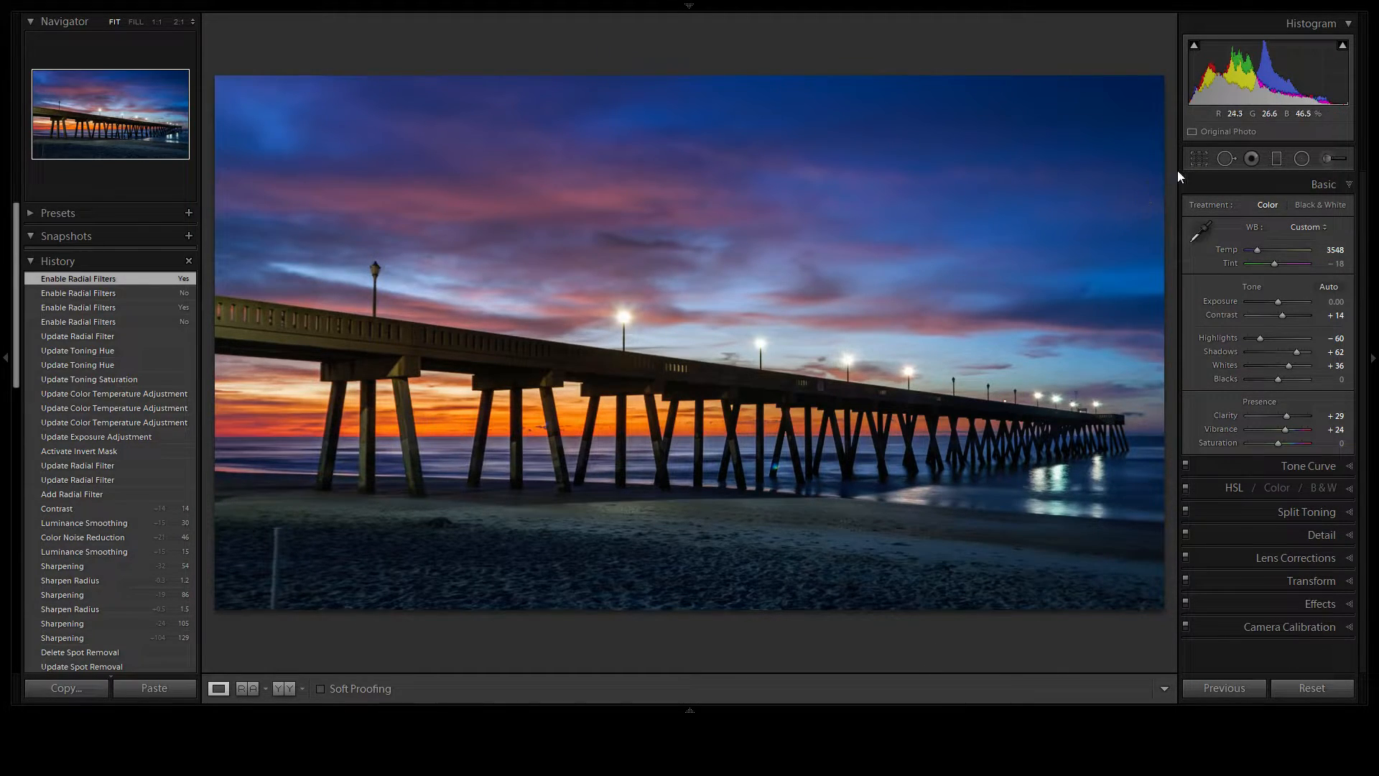
Step: Reopen the orange radial filter, make it wider and taller, and shift it toward the far end of the pier
{"action": "left_click", "coordinate": [1225, 158]}
{"action": "left_click", "coordinate": [1301, 158]}
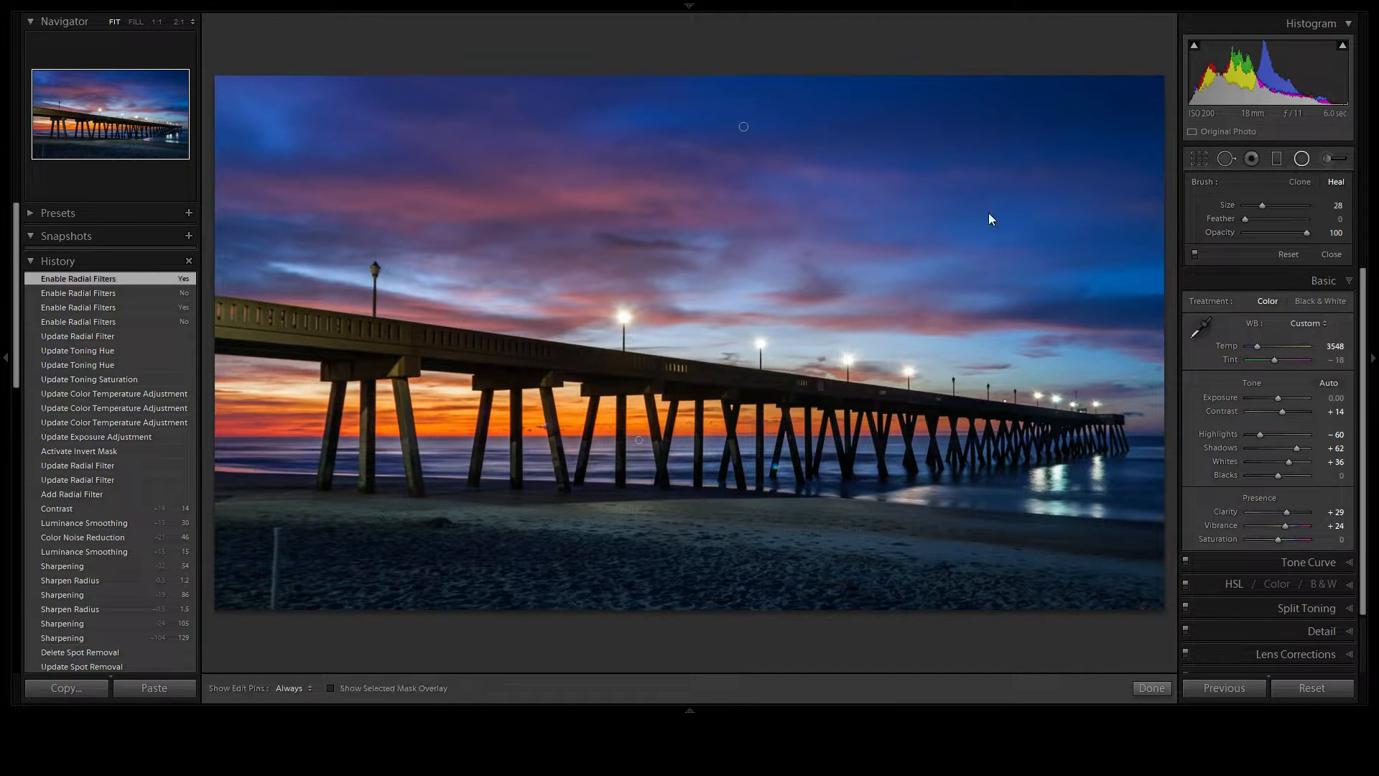
{"action": "left_click", "coordinate": [623, 316]}
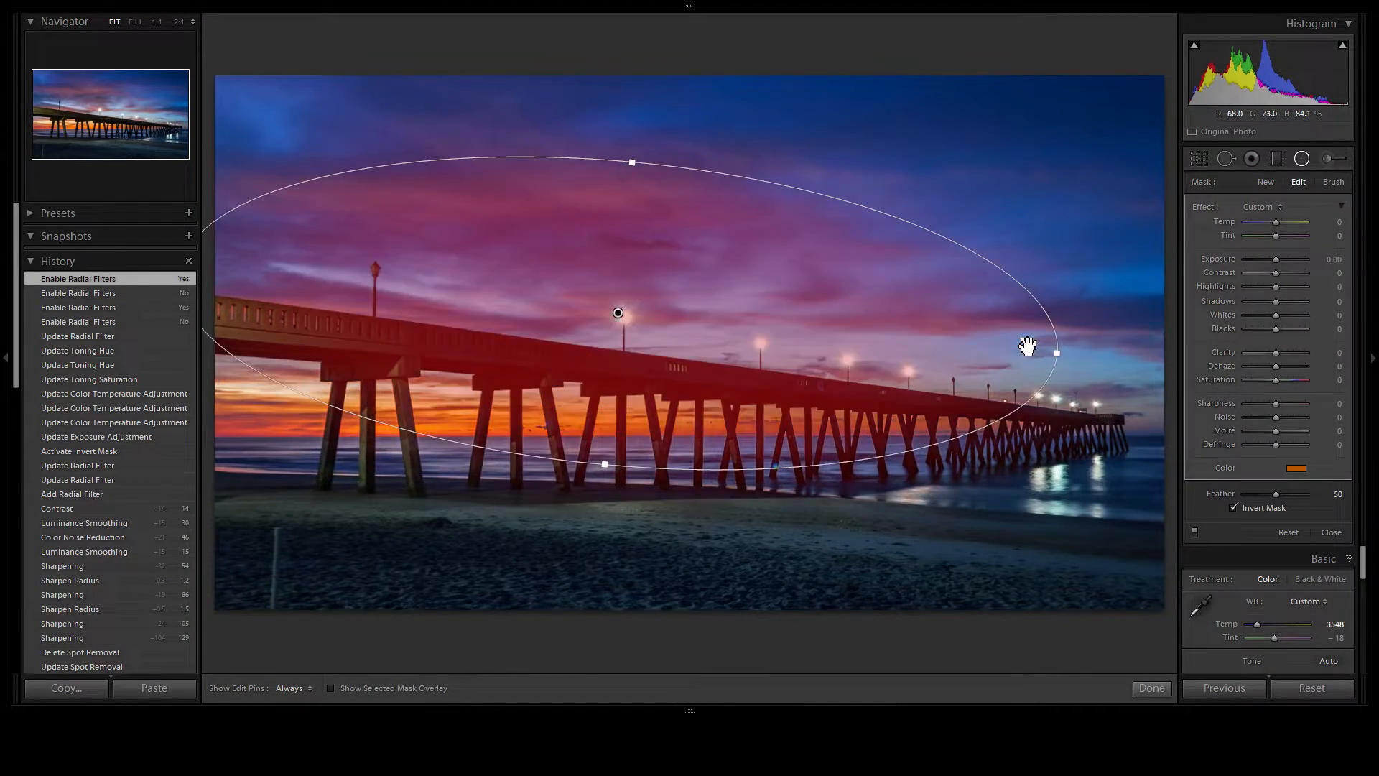
{"action": "left_click_drag", "start_coordinate": [1103, 355], "coordinate": [1165, 357]}
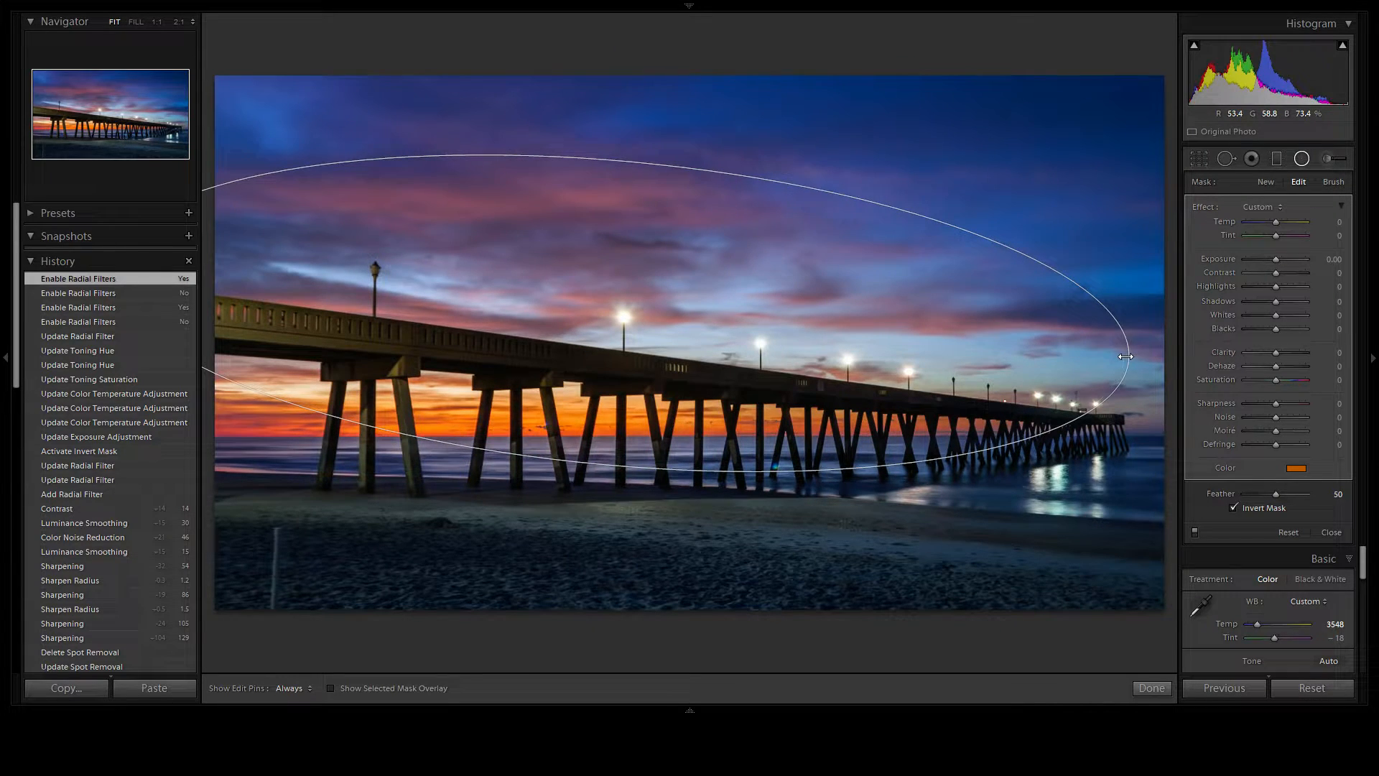
{"action": "left_click_drag", "start_coordinate": [633, 161], "coordinate": [633, 141]}
{"action": "left_click_drag", "start_coordinate": [626, 316], "coordinate": [681, 328]}
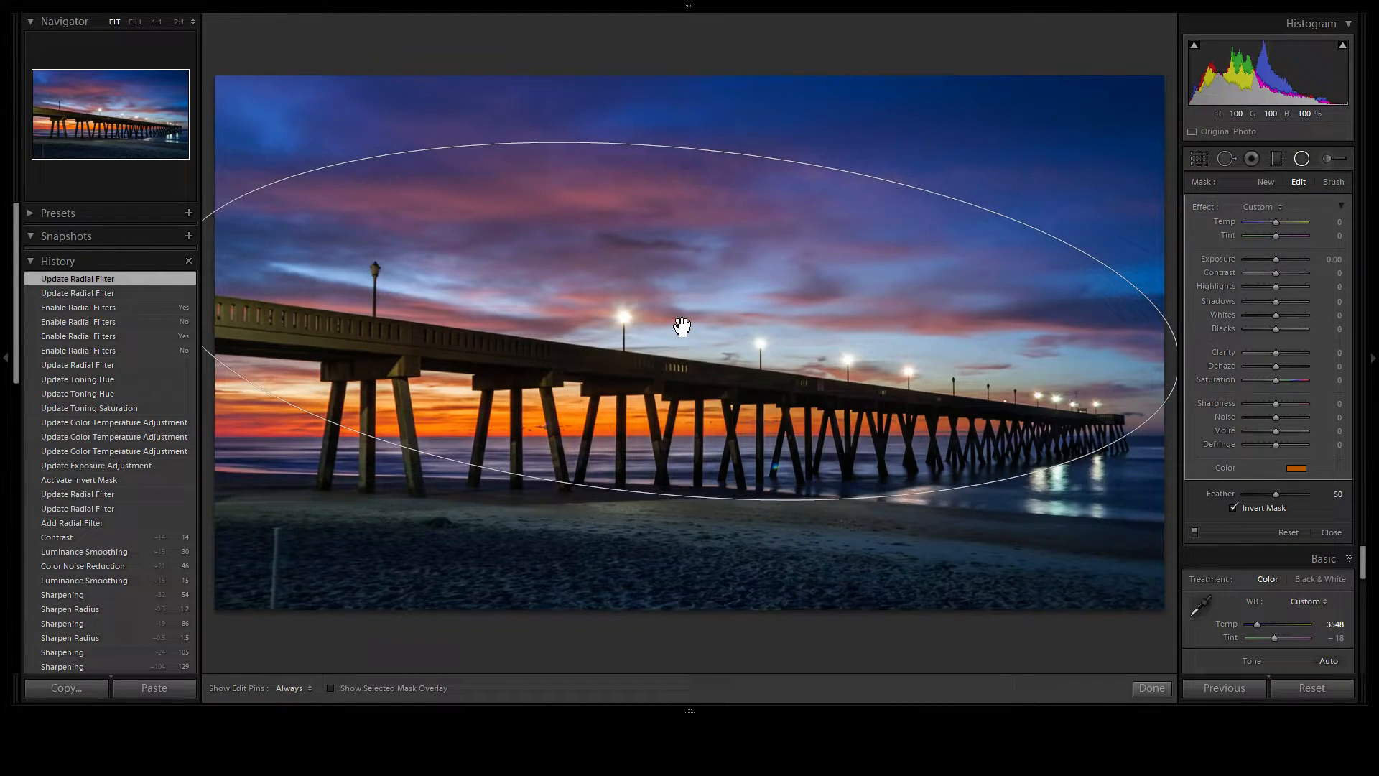
Step: Finish the radial filter editing and set the HSL orange saturation to +53
{"action": "key", "text": "Return"}
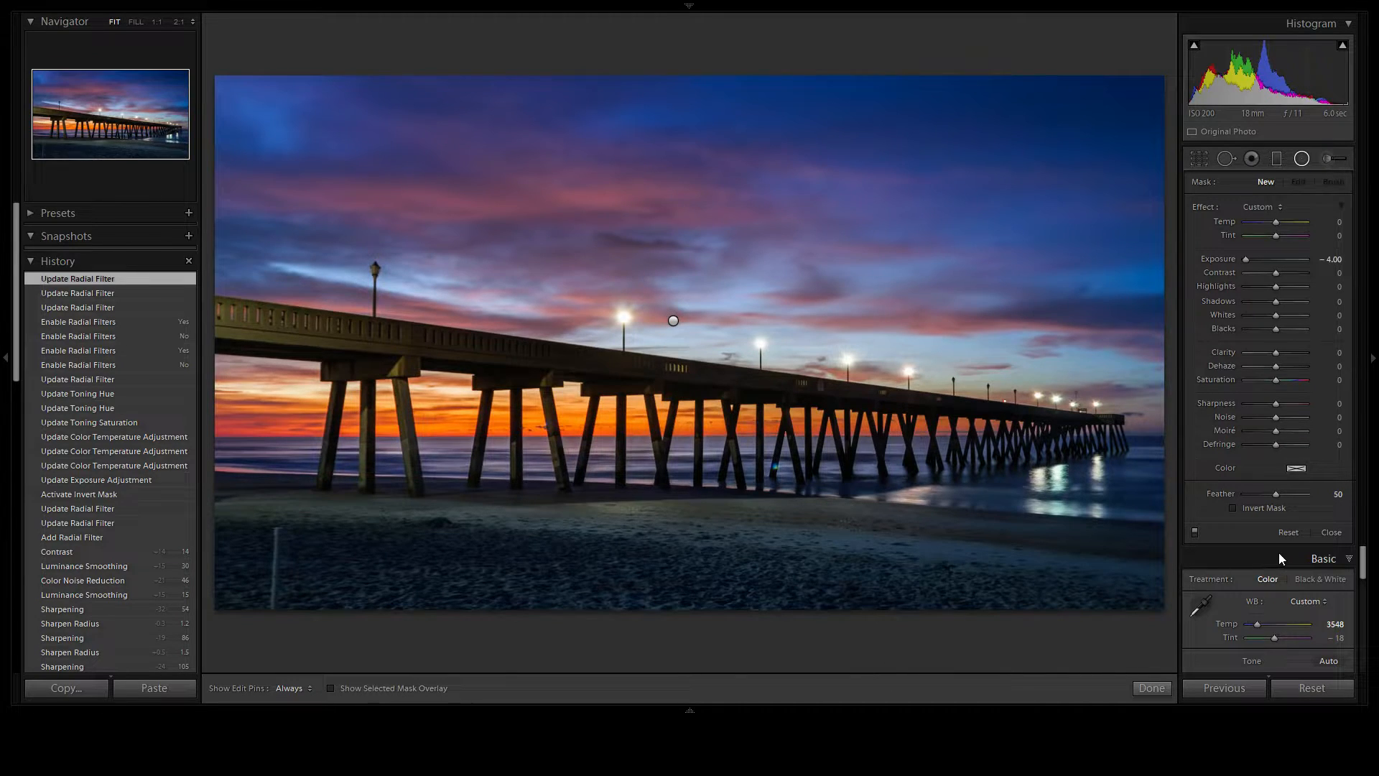
{"action": "scroll", "coordinate": [1269, 548], "scroll_direction": "down", "scroll_amount": 3}
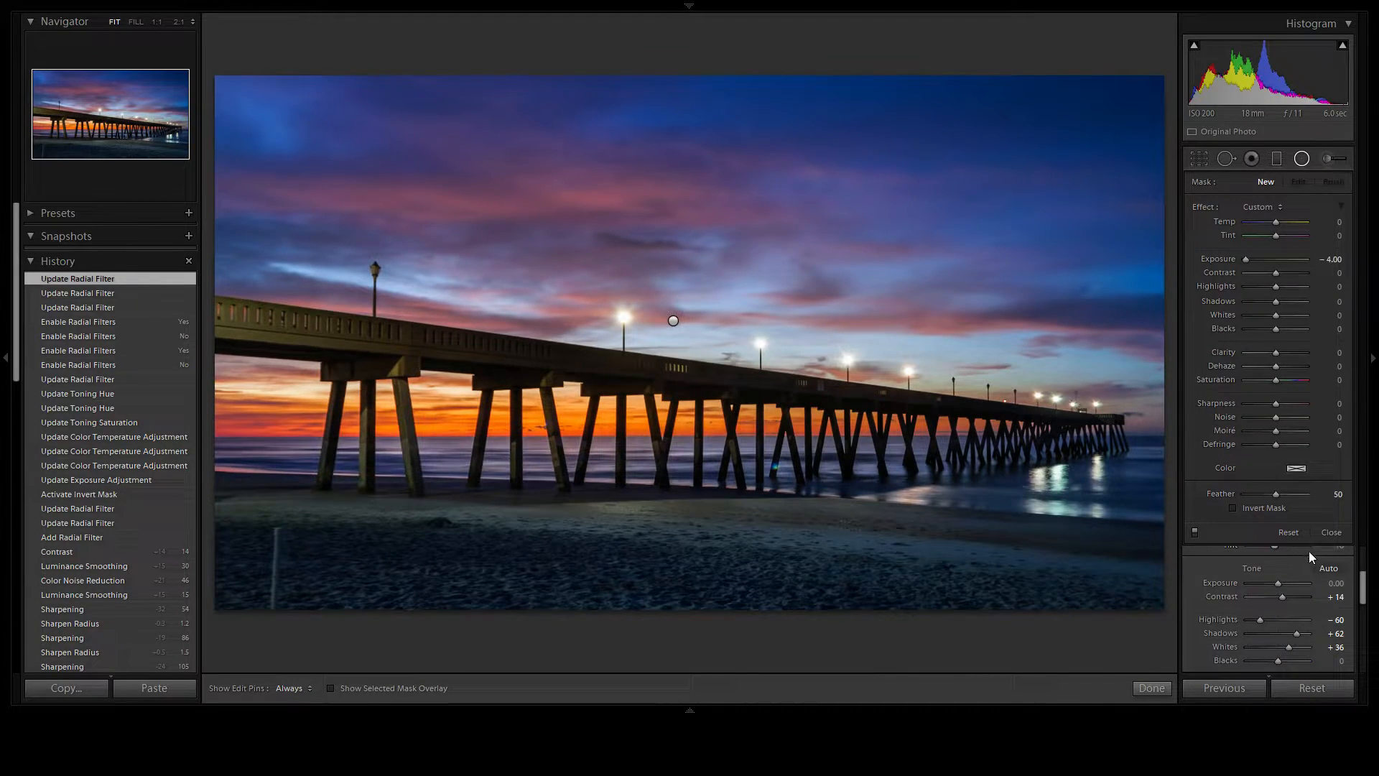
{"action": "left_click", "coordinate": [1302, 158]}
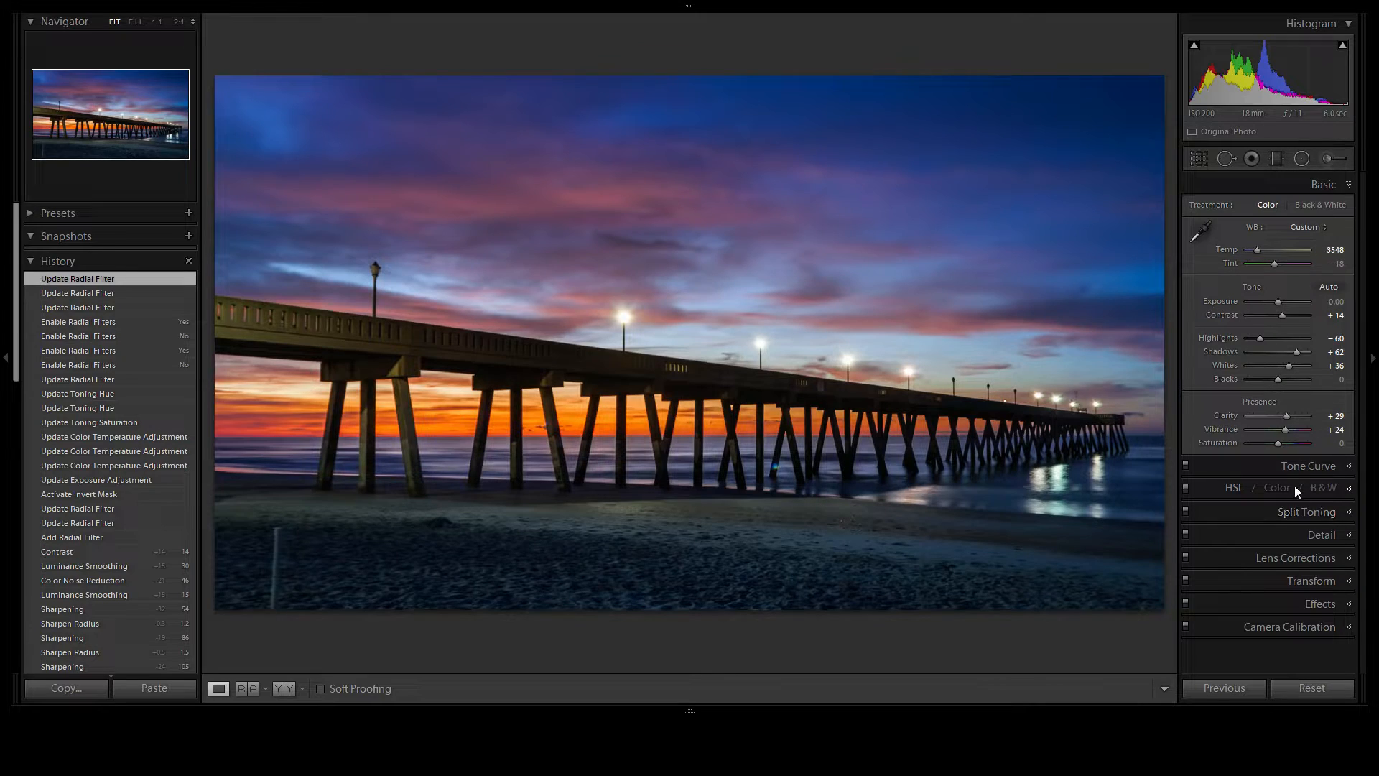
{"action": "left_click", "coordinate": [1340, 489]}
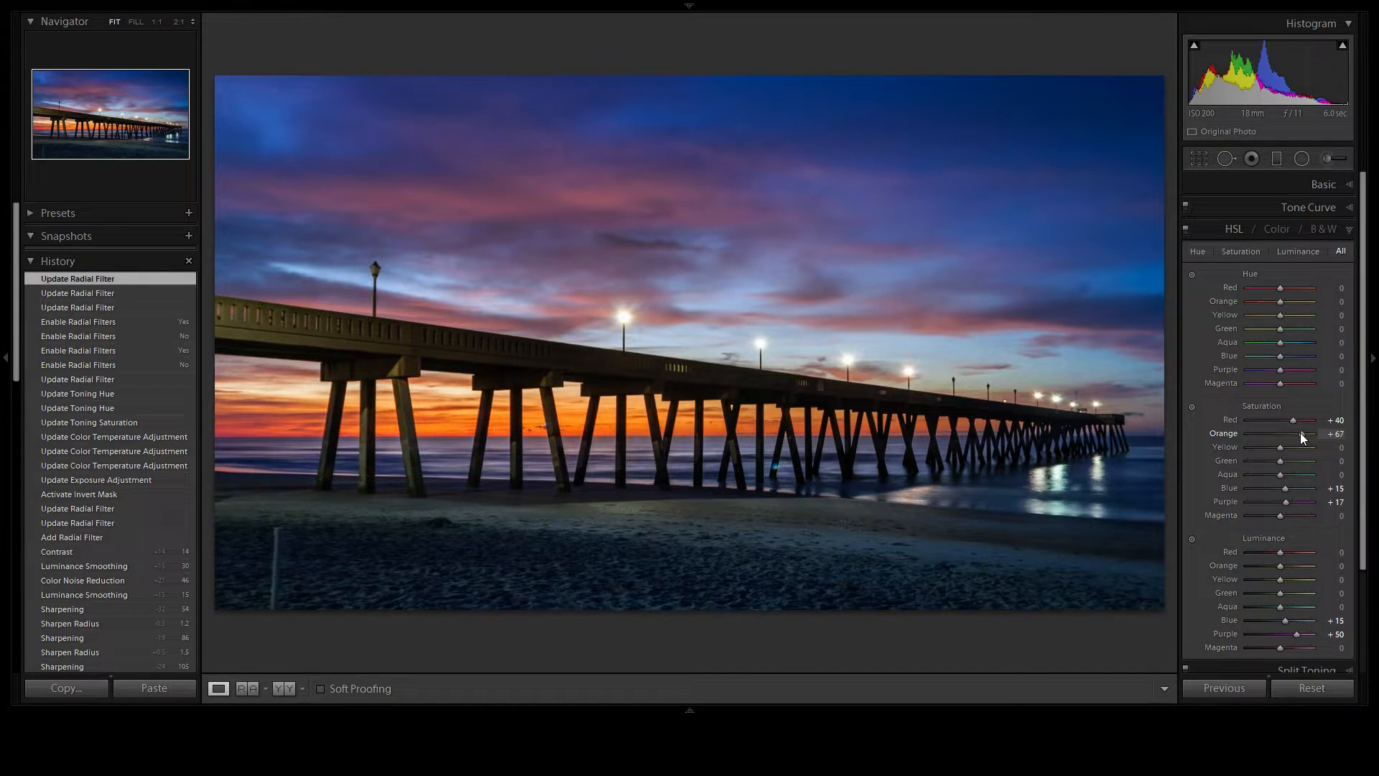
{"action": "left_click_drag", "start_coordinate": [1296, 432], "coordinate": [1294, 436]}
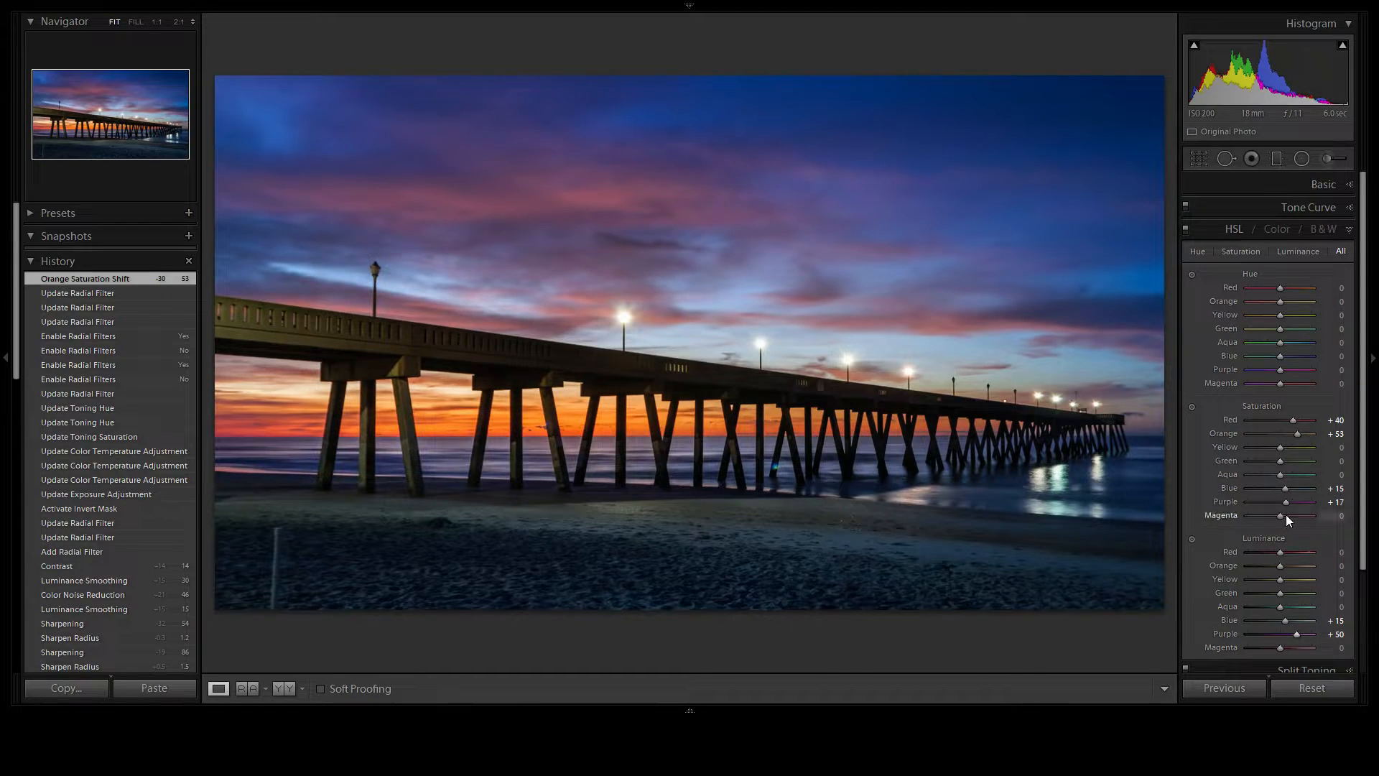
Step: Lower the HSL blue saturation to -3
{"action": "left_click_drag", "start_coordinate": [1284, 489], "coordinate": [1278, 490]}
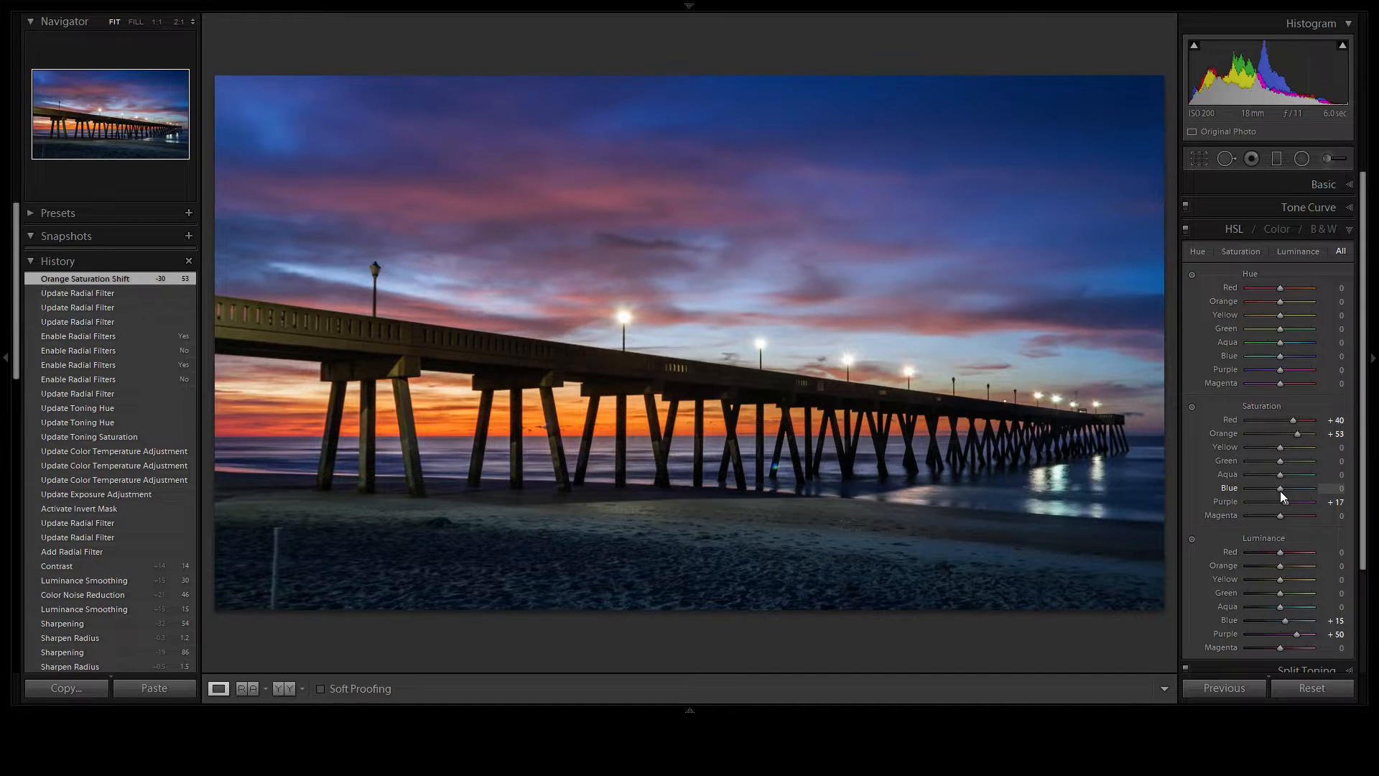
{"action": "left_click_drag", "start_coordinate": [1279, 490], "coordinate": [1280, 490]}
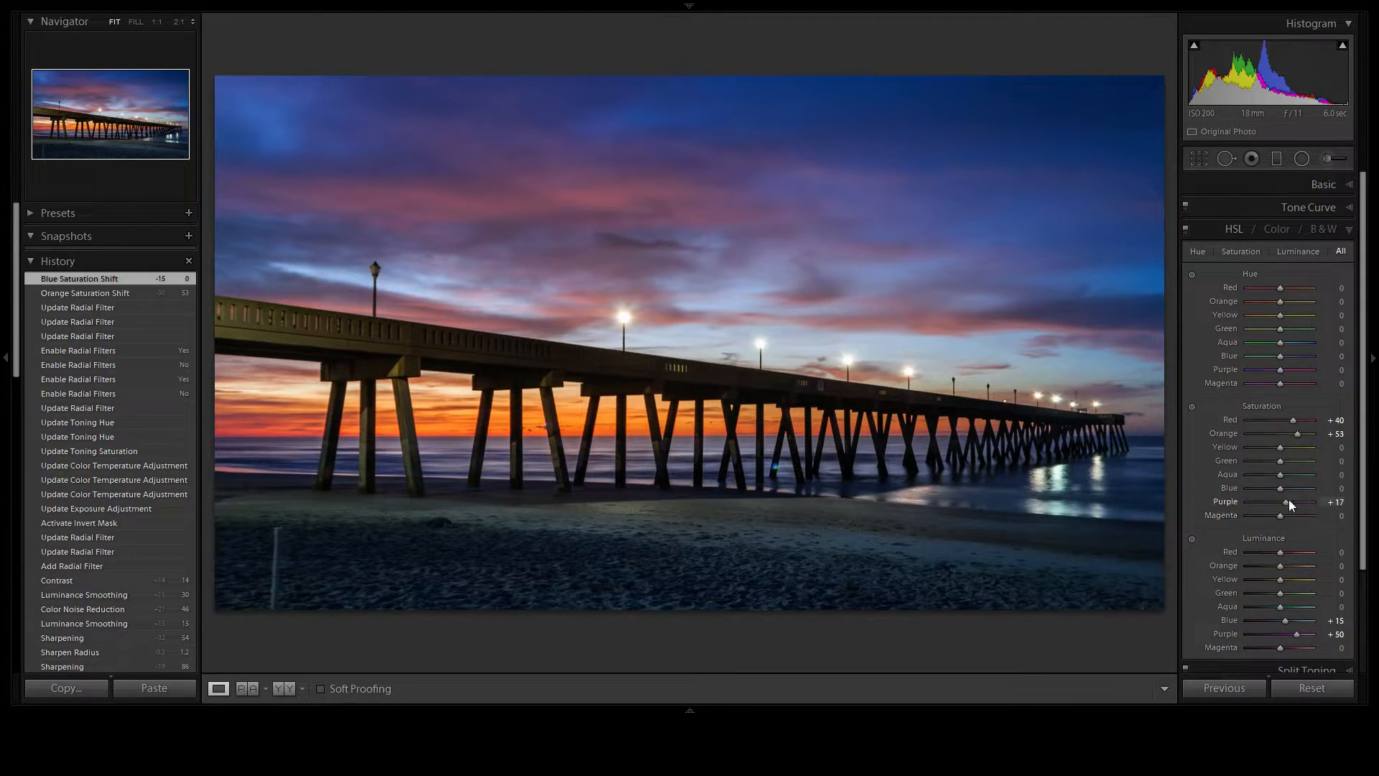
{"action": "left_click", "coordinate": [1336, 489]}
{"action": "key", "text": "Down"}
{"action": "key", "text": "Return"}
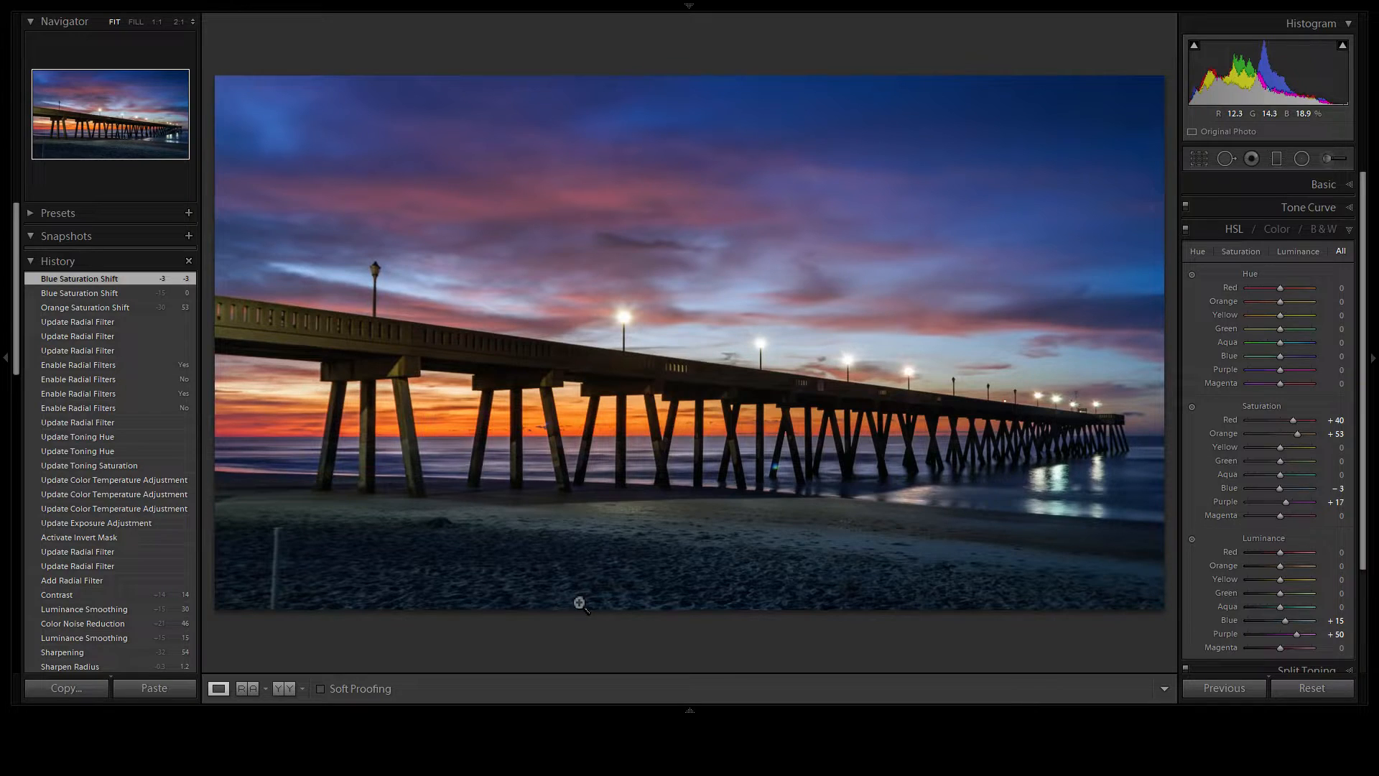
Step: Examine the upright post in the foreground sand at 1:1 magnification
{"action": "left_click", "coordinate": [272, 582]}
{"action": "left_click_drag", "start_coordinate": [348, 609], "coordinate": [426, 544]}
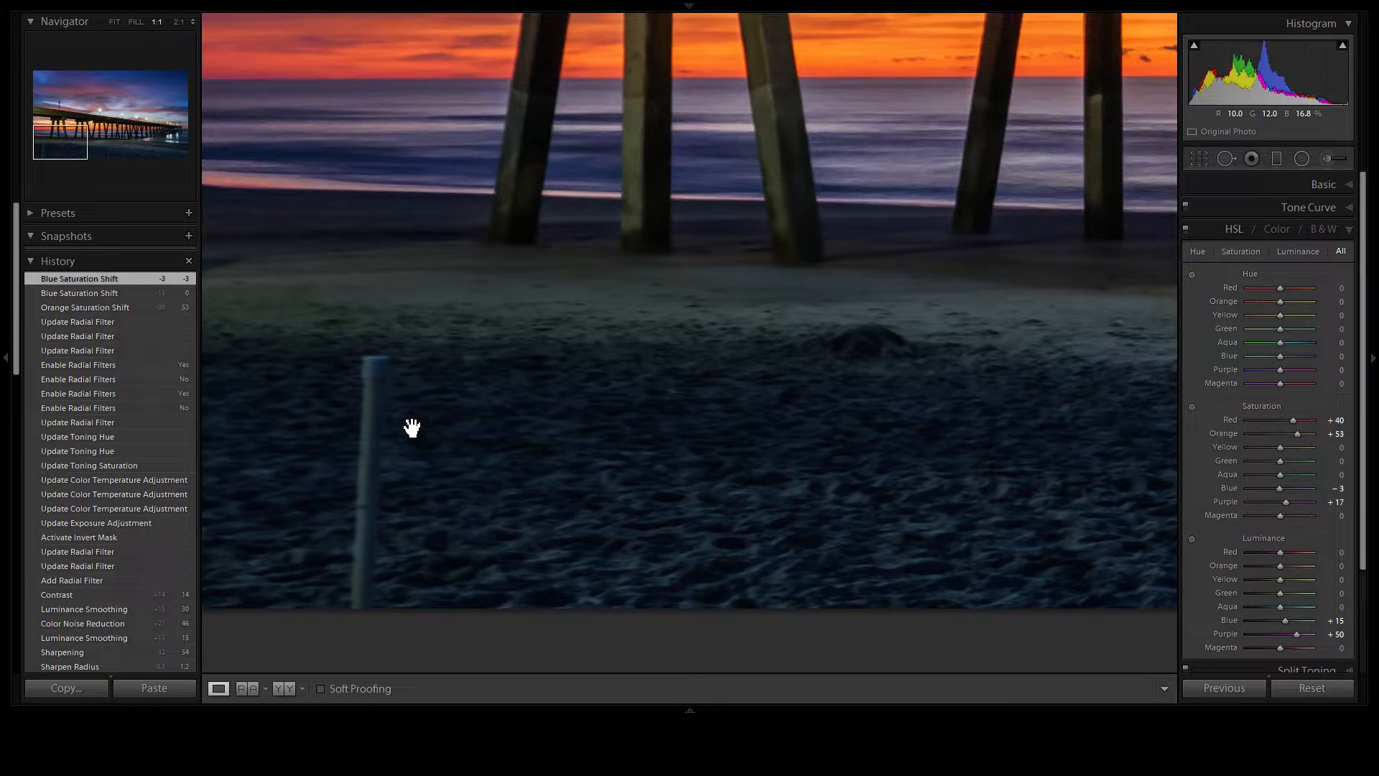
{"action": "left_click", "coordinate": [380, 495]}
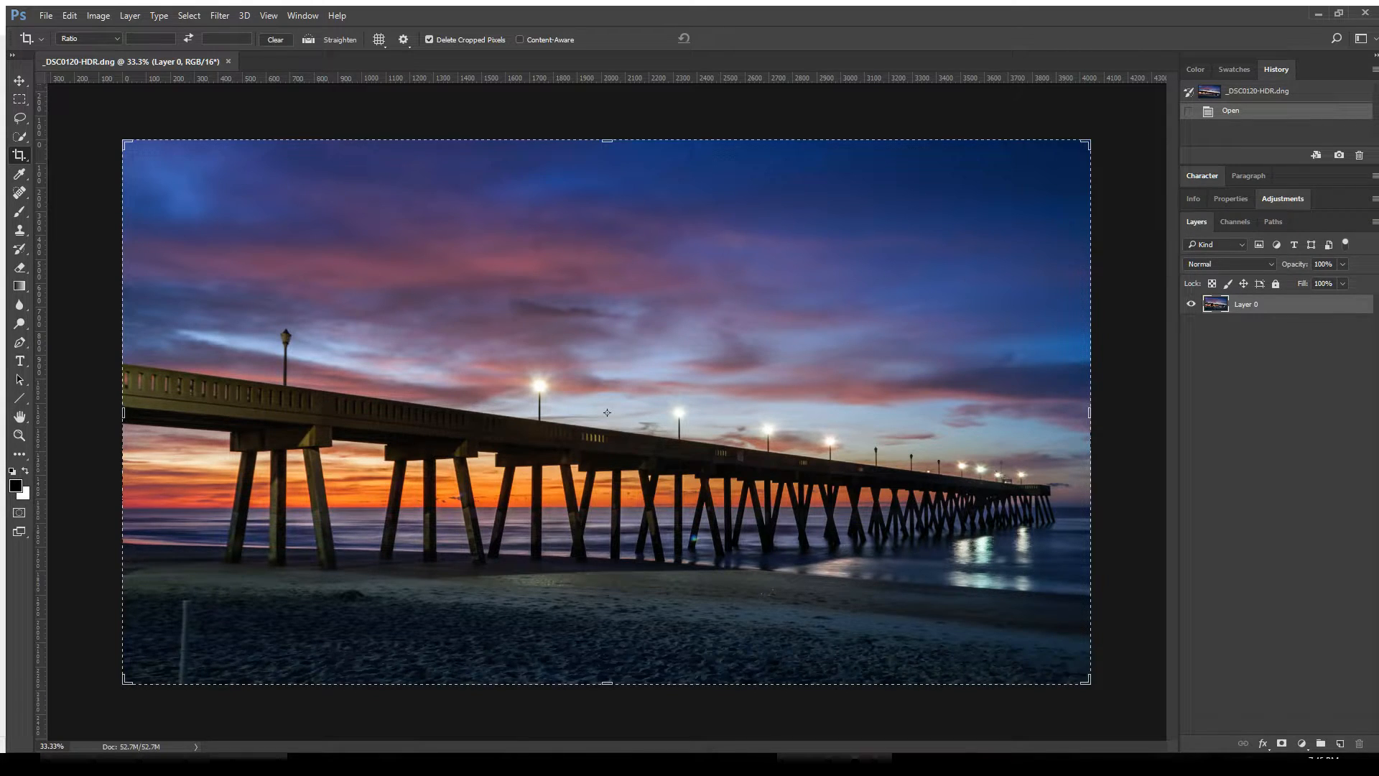
Step: In Photoshop, switch from the Crop tool to the Move tool and duplicate the photo layer
{"action": "left_click", "coordinate": [19, 82]}
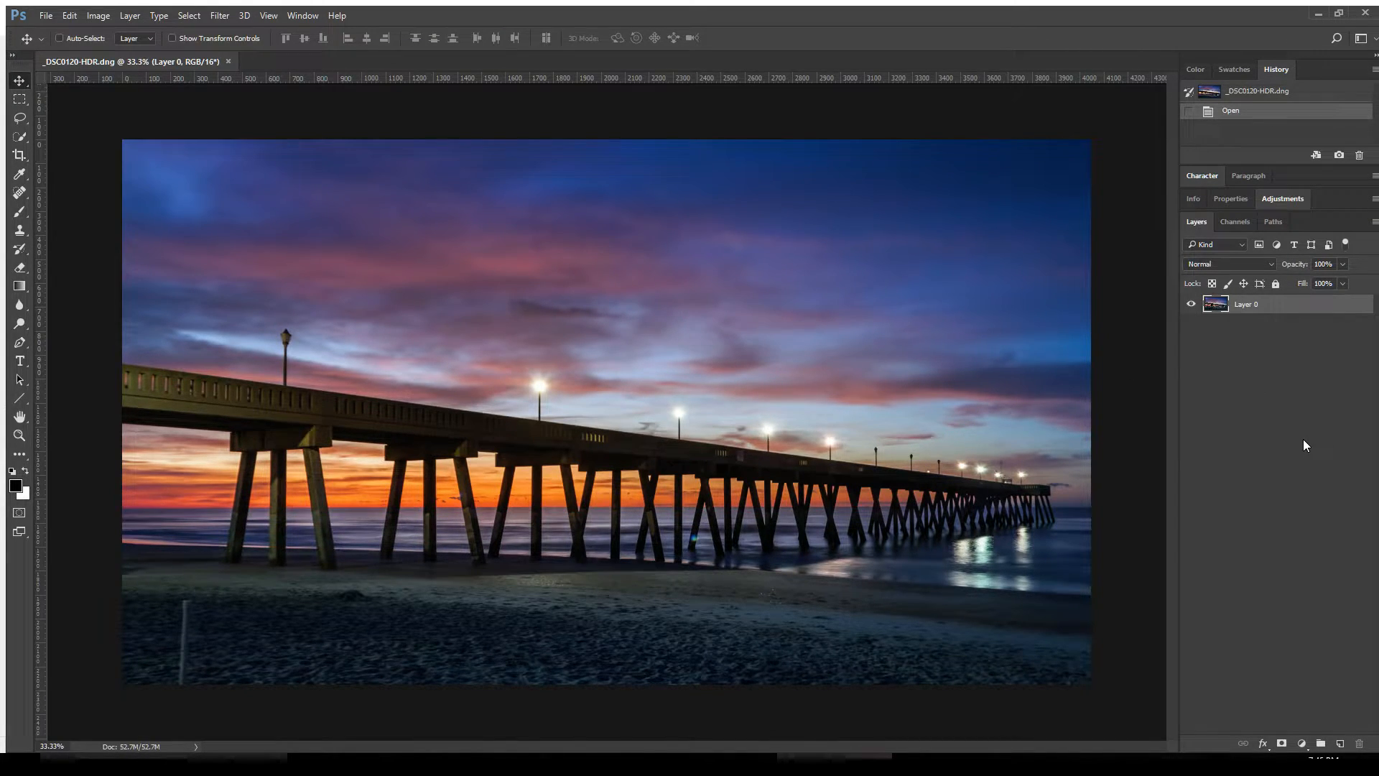
{"action": "key", "text": "ctrl+j"}
Step: Remove the post from the foreground sand by lassoing loosely around it, filling the selection with matching sand, and deselecting
{"action": "key", "text": "ctrl+plus"}
{"action": "key", "text": "ctrl+plus"}
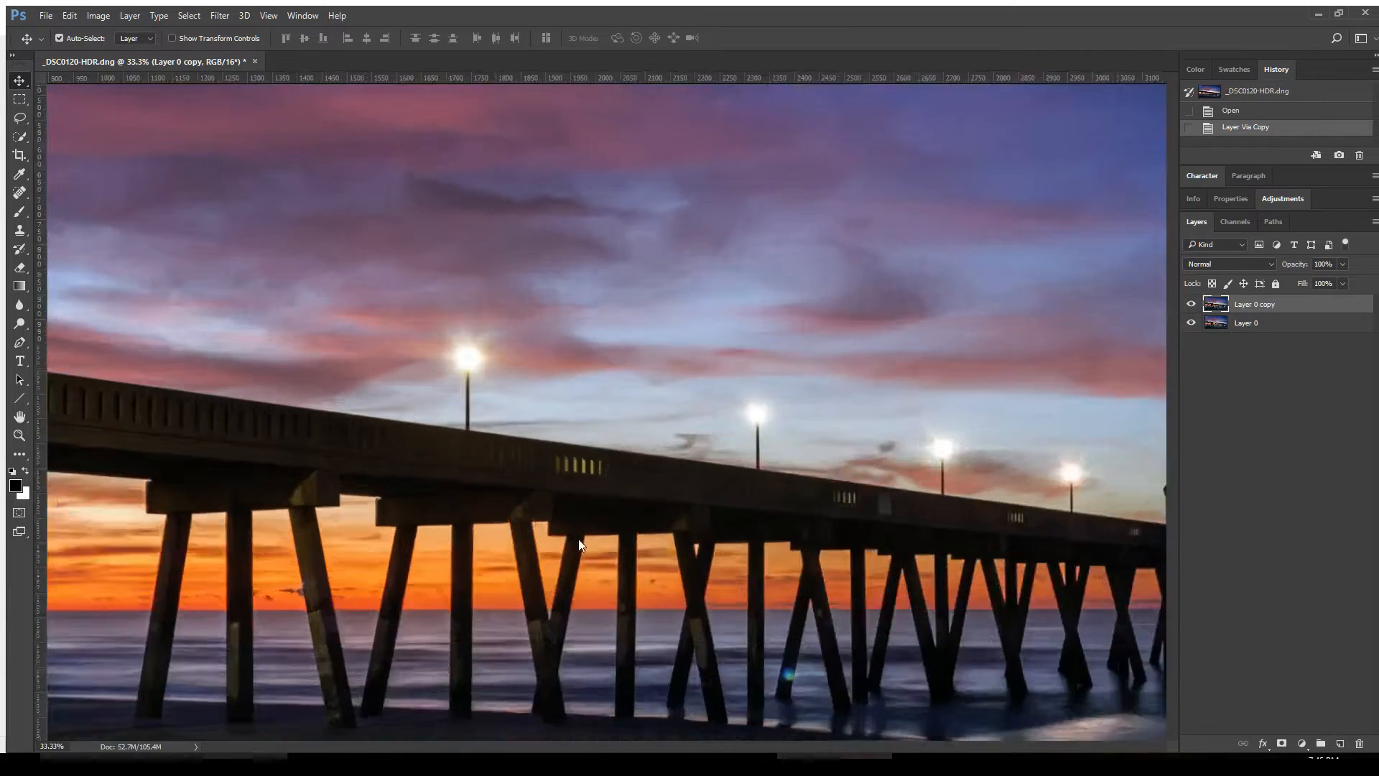
{"action": "key", "text": "space"}
{"action": "left_click_drag", "start_coordinate": [357, 637], "coordinate": [781, 390]}
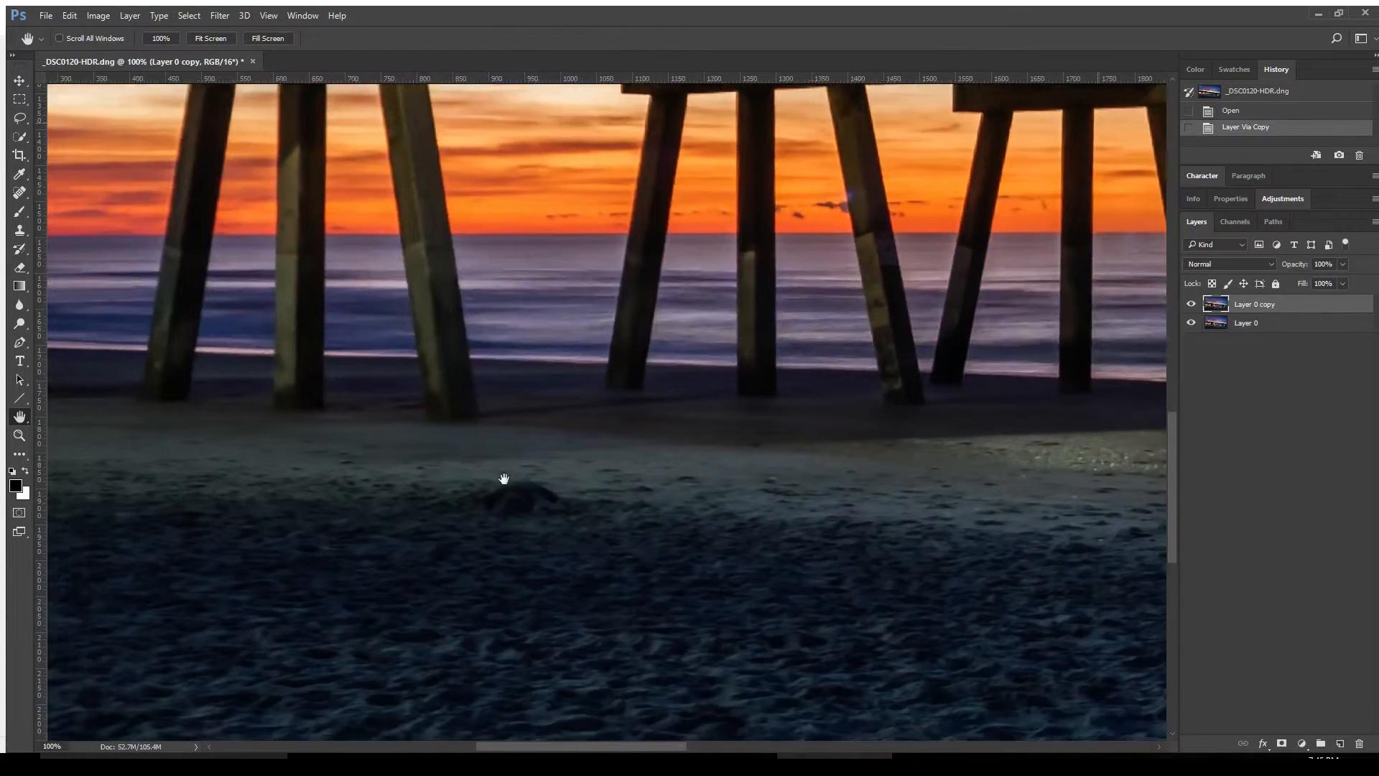
{"action": "left_click_drag", "start_coordinate": [475, 473], "coordinate": [1006, 382]}
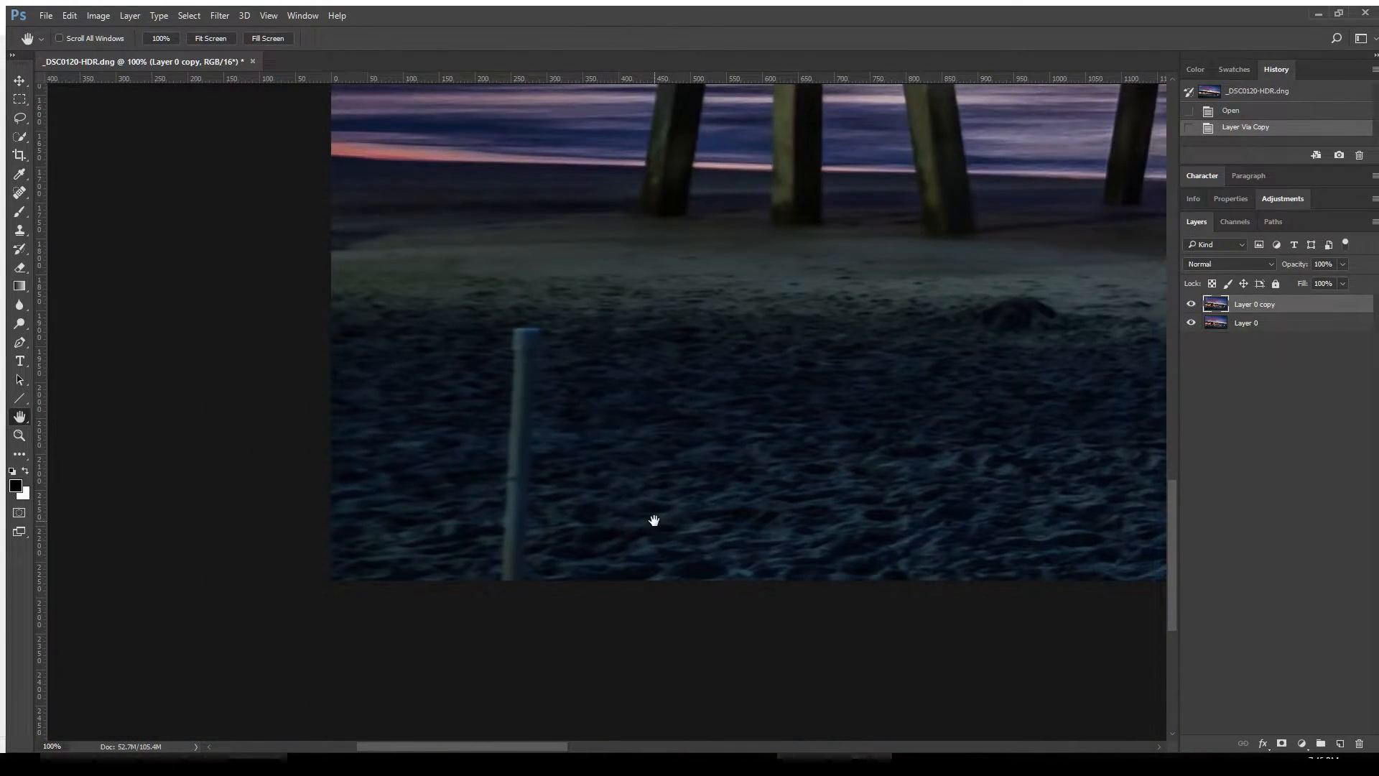
{"action": "left_click_drag", "start_coordinate": [635, 491], "coordinate": [622, 542]}
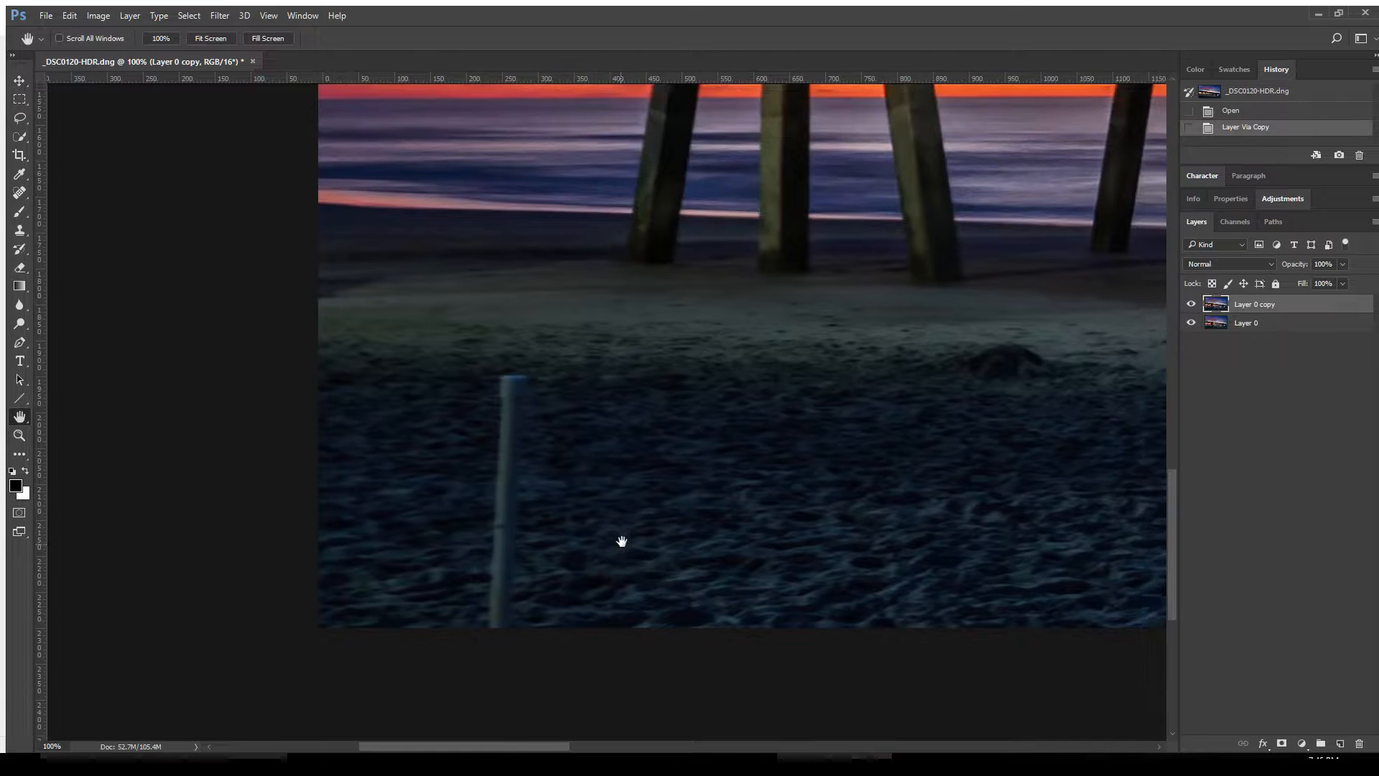
{"action": "left_click", "coordinate": [20, 118]}
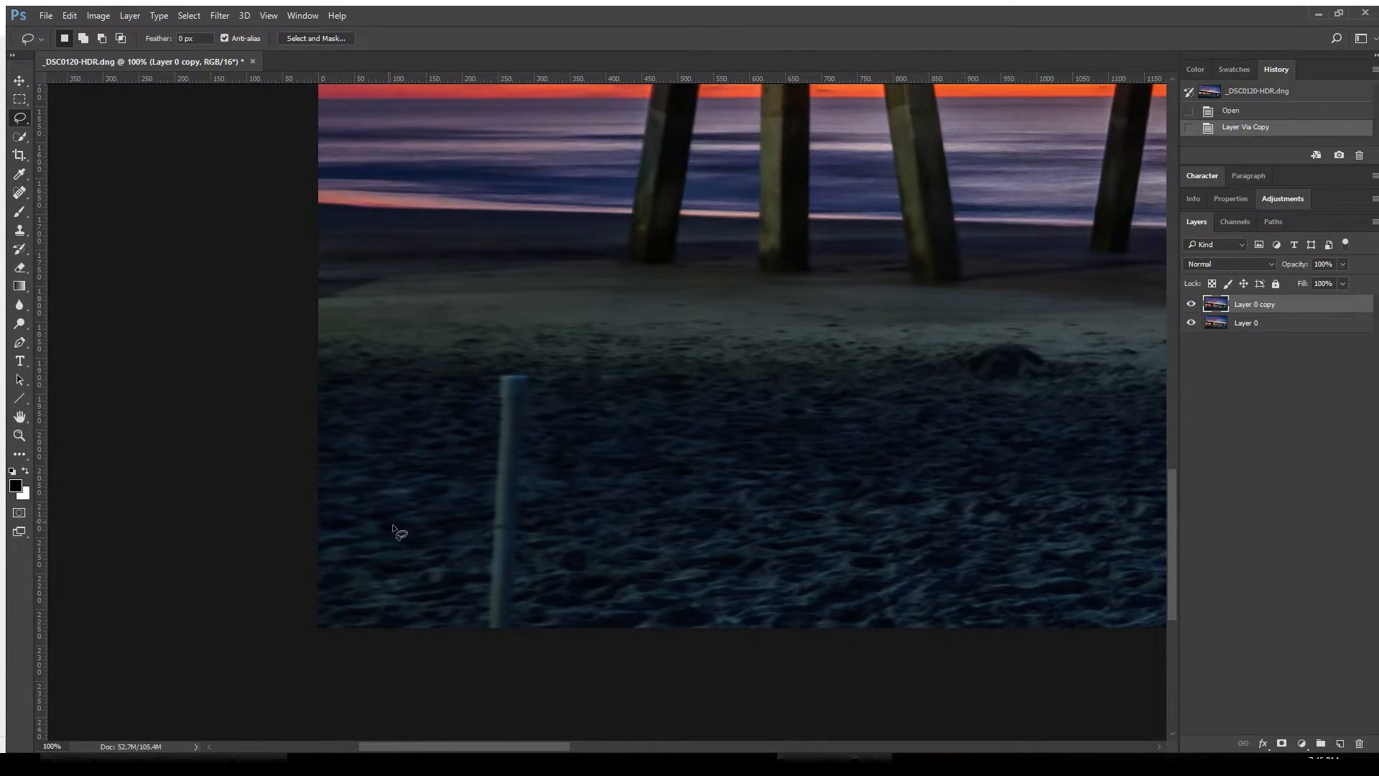
{"action": "mouse_move", "coordinate": [525, 626]}
{"action": "left_mouse_down"}
{"action": "mouse_move", "coordinate": [545, 426]}
{"action": "mouse_move", "coordinate": [528, 371]}
{"action": "mouse_move", "coordinate": [499, 363]}
{"action": "mouse_move", "coordinate": [474, 474]}
{"action": "mouse_move", "coordinate": [470, 632]}
{"action": "mouse_move", "coordinate": [485, 655]}
{"action": "mouse_move", "coordinate": [529, 656]}
{"action": "left_mouse_up"}
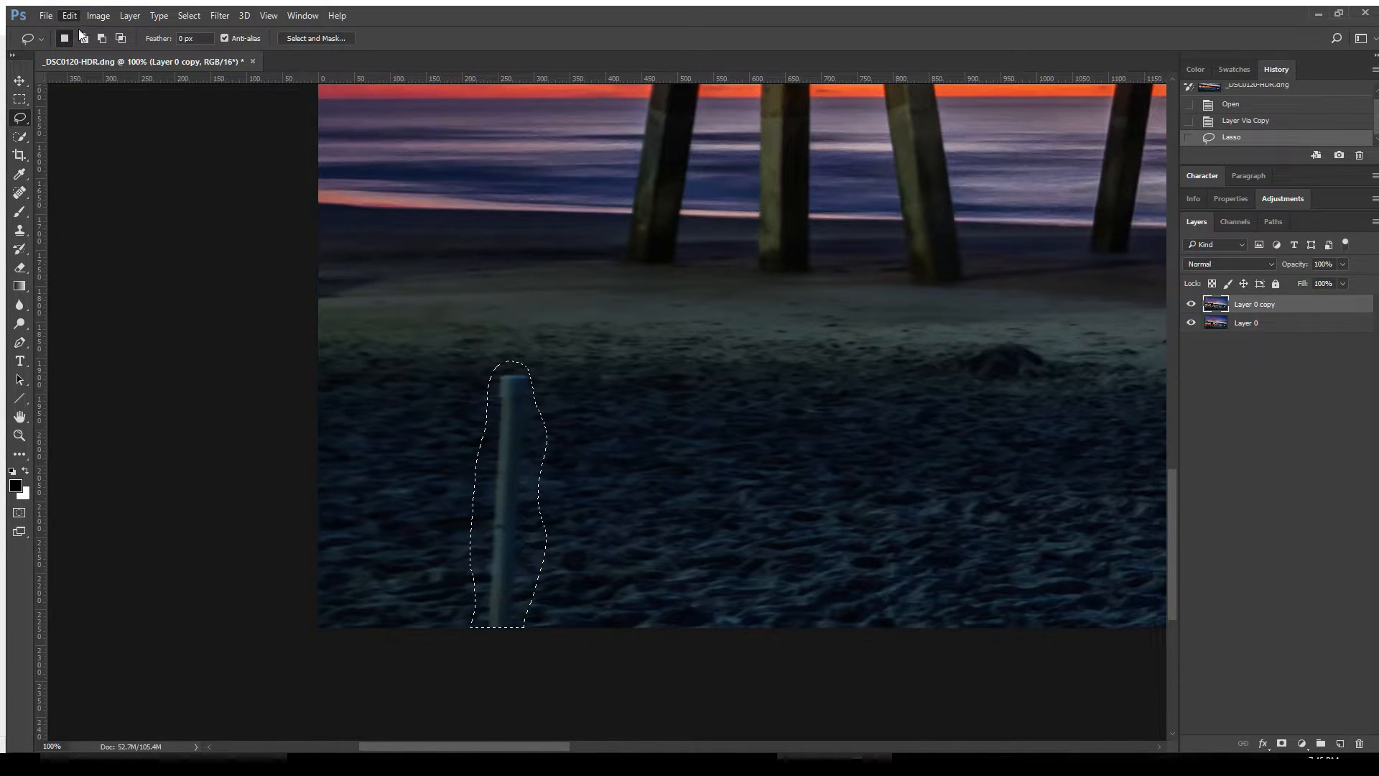
{"action": "key", "text": "i"}
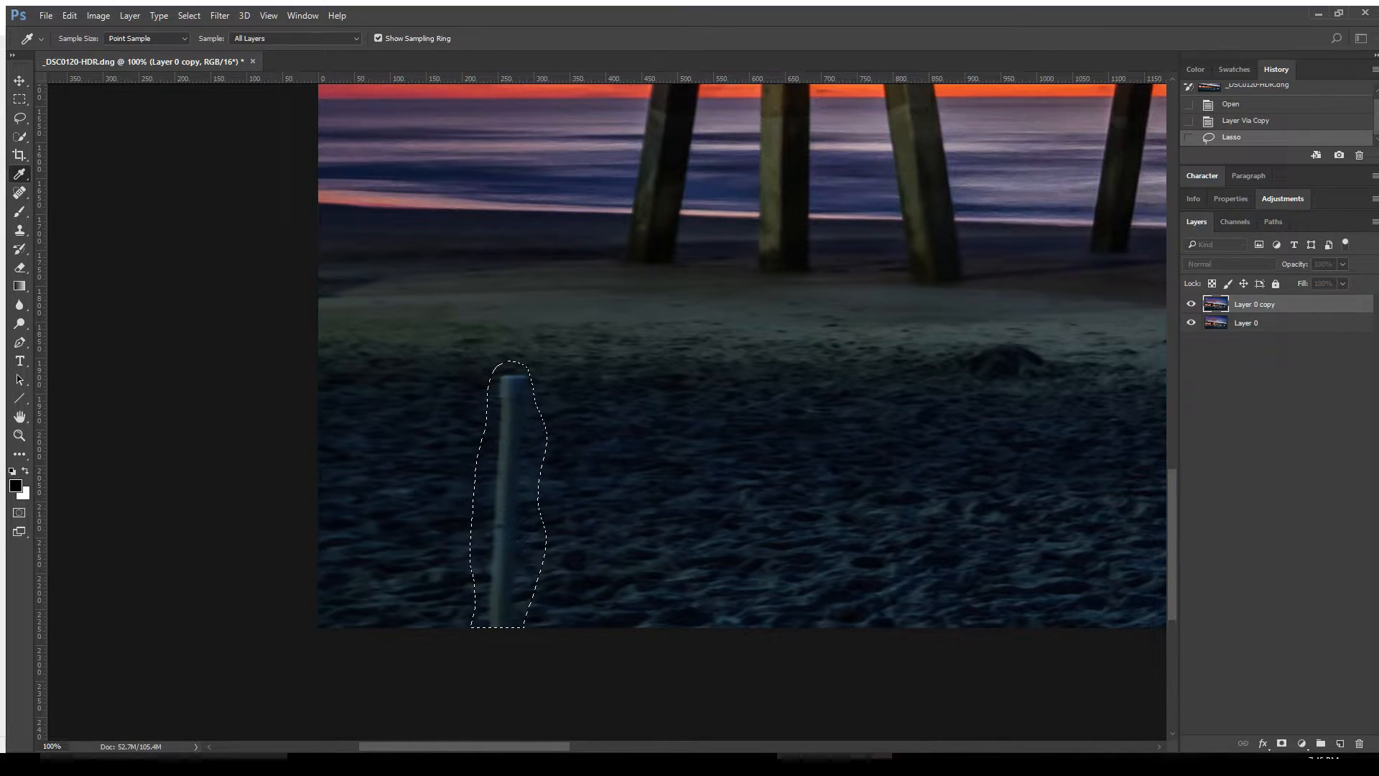
{"action": "key", "text": "l"}
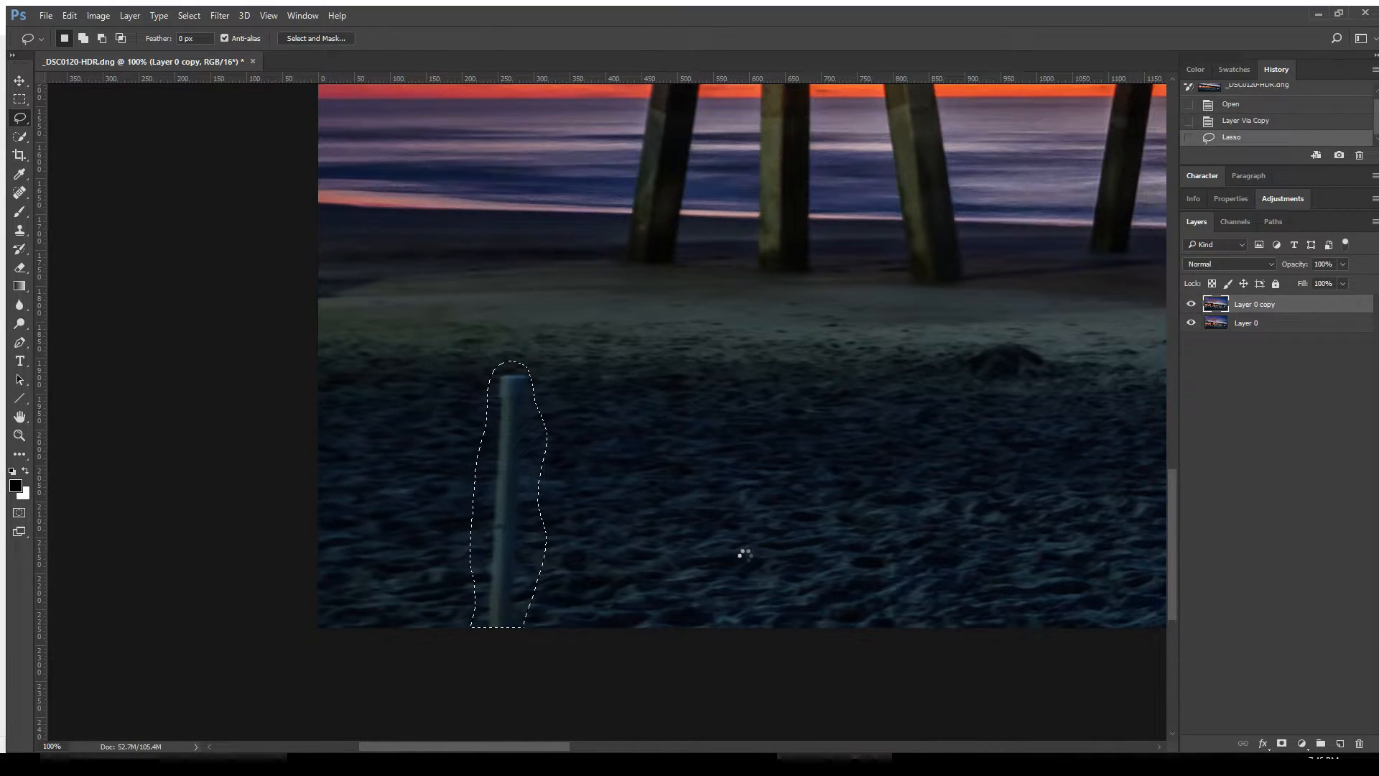
{"action": "key", "text": "ctrl+d"}
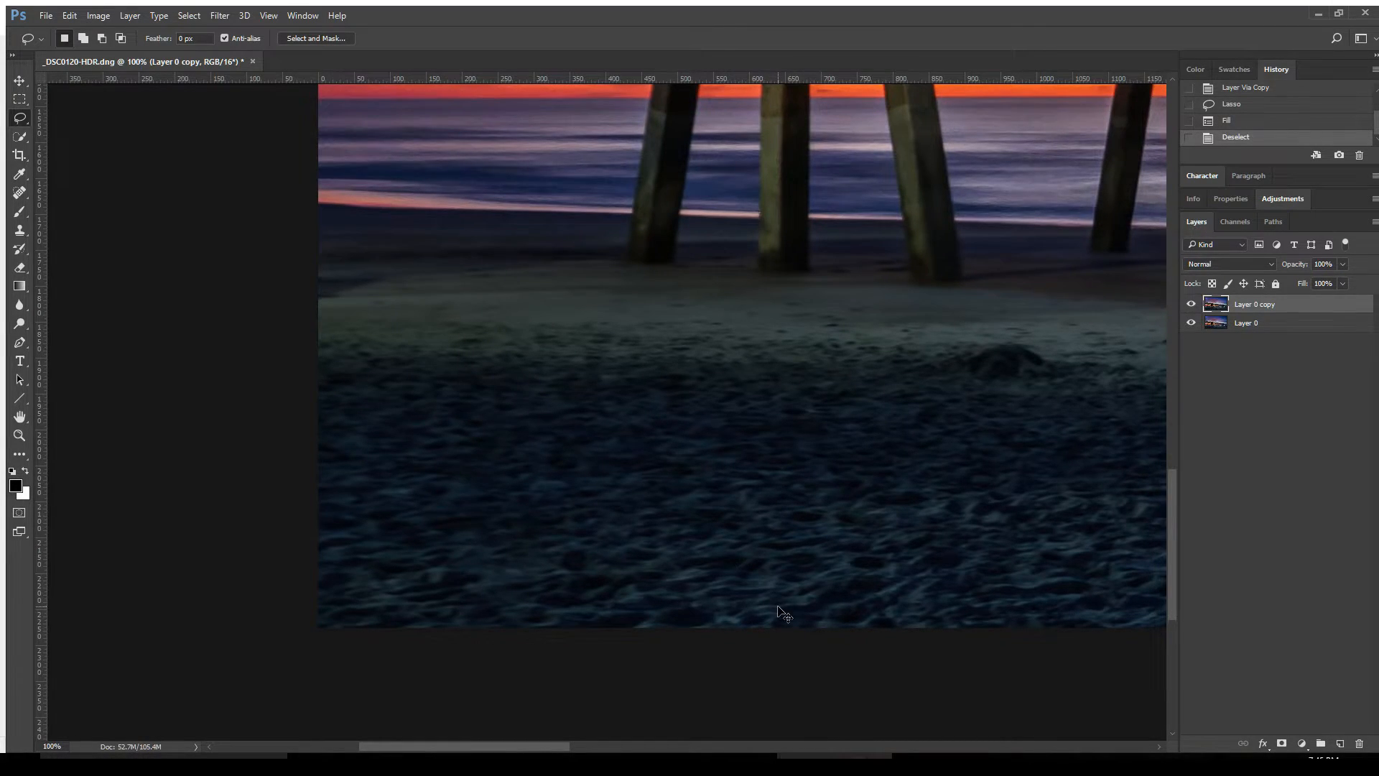
Step: Try to remove the blue-green lens flare on the pier leg with a small Lasso selection and a fill
{"action": "key", "text": "ctrl+0"}
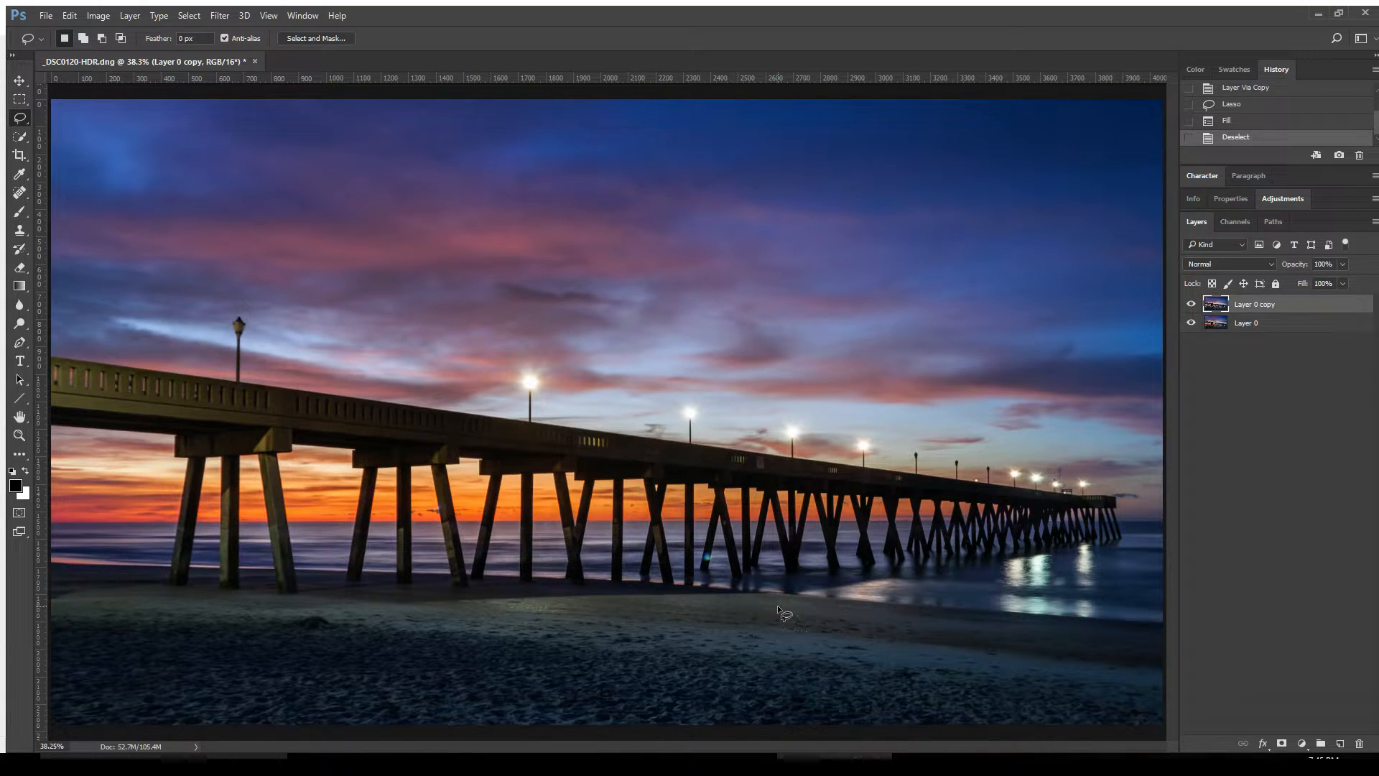
{"action": "key", "text": "ctrl+1"}
{"action": "key", "text": "space"}
{"action": "left_click_drag", "start_coordinate": [691, 496], "coordinate": [529, 378]}
{"action": "left_click_drag", "start_coordinate": [714, 682], "coordinate": [559, 461]}
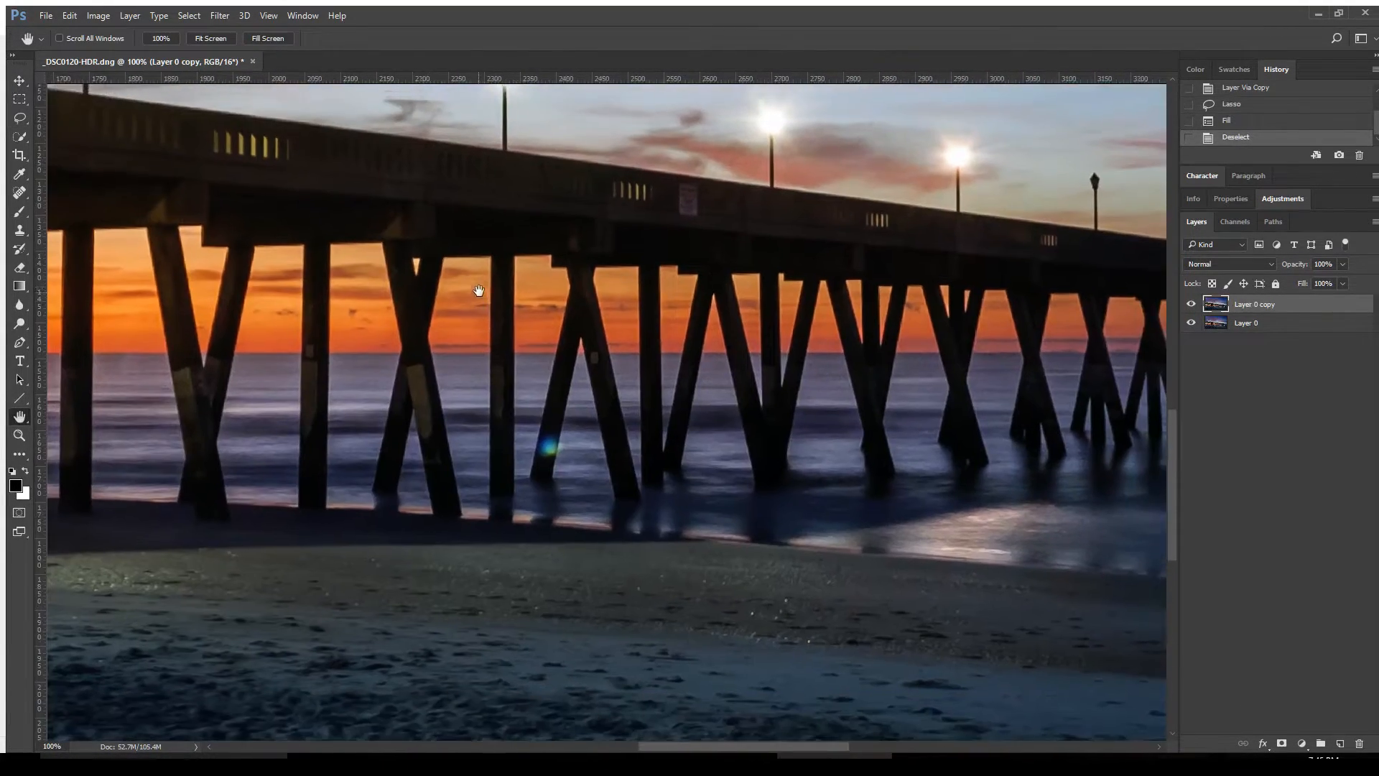
{"action": "left_click", "coordinate": [21, 120]}
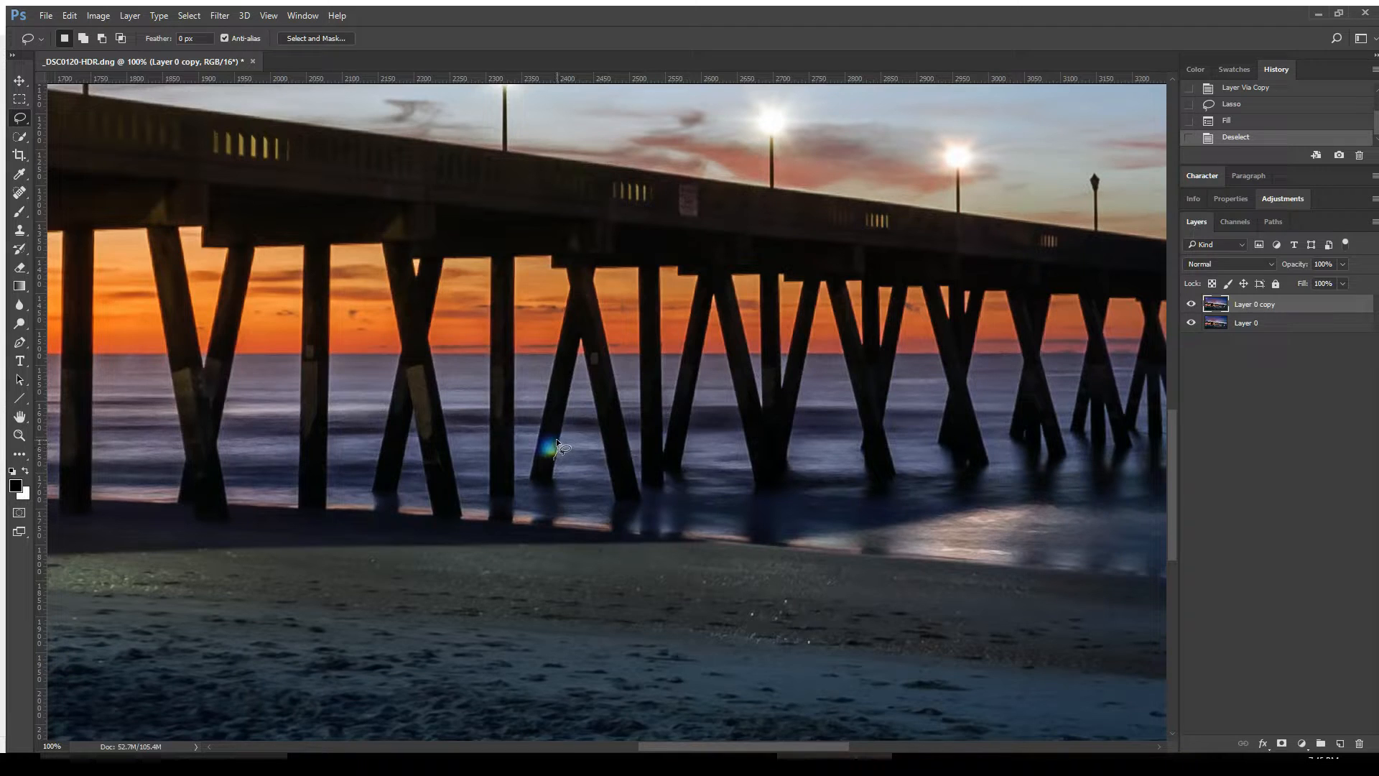
{"action": "mouse_move", "coordinate": [536, 449]}
{"action": "left_mouse_down"}
{"action": "mouse_move", "coordinate": [537, 464]}
{"action": "mouse_move", "coordinate": [553, 453]}
{"action": "left_mouse_up"}
{"action": "key", "text": "i"}
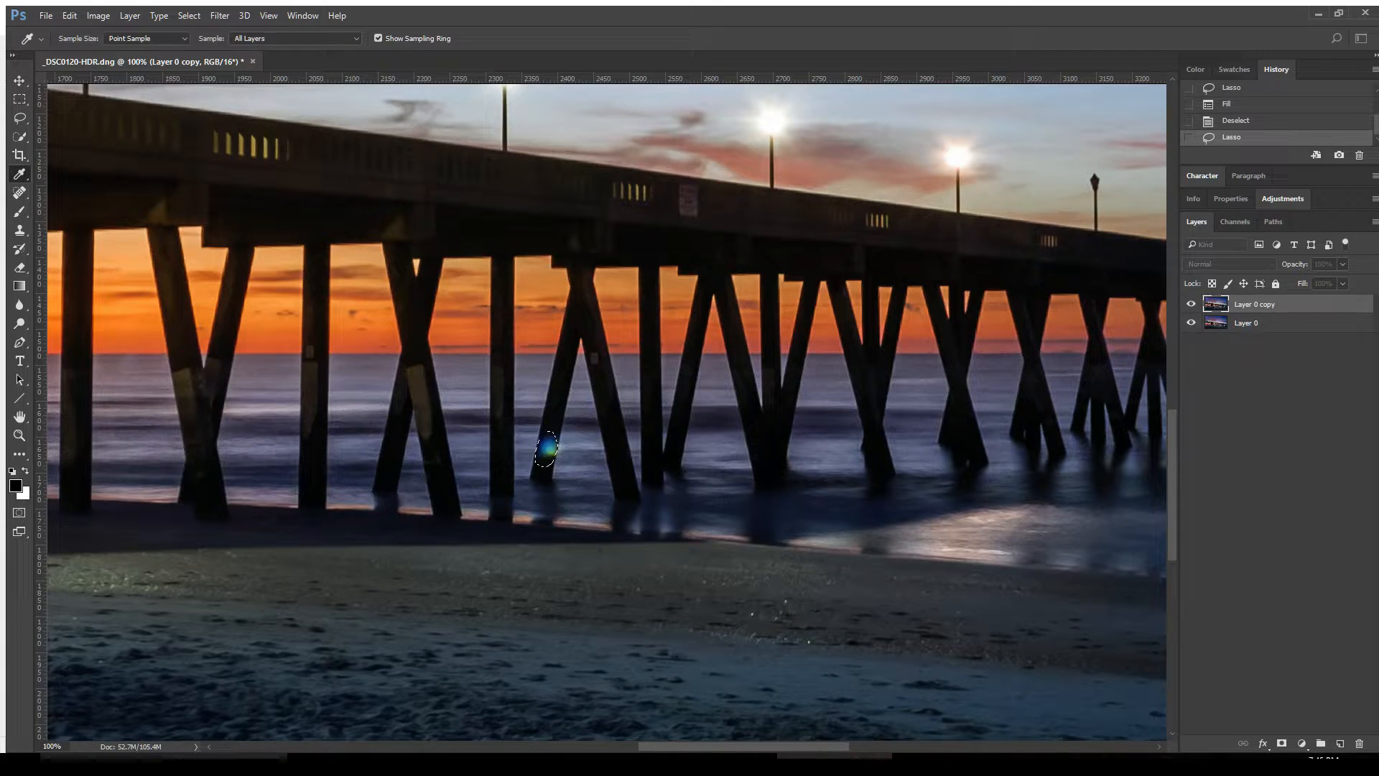
{"action": "key", "text": "l"}
{"action": "key", "text": "alt+BackSpace"}
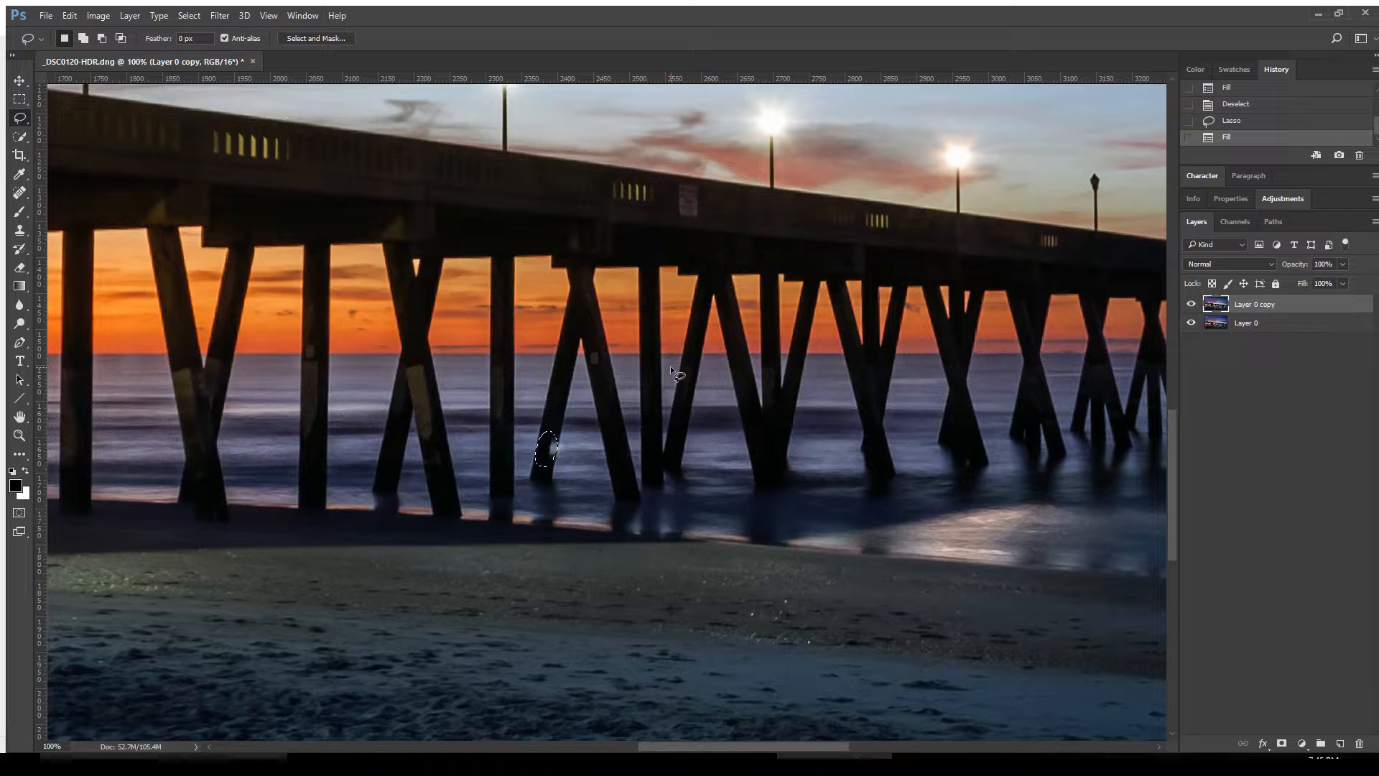
{"action": "key", "text": "ctrl+d"}
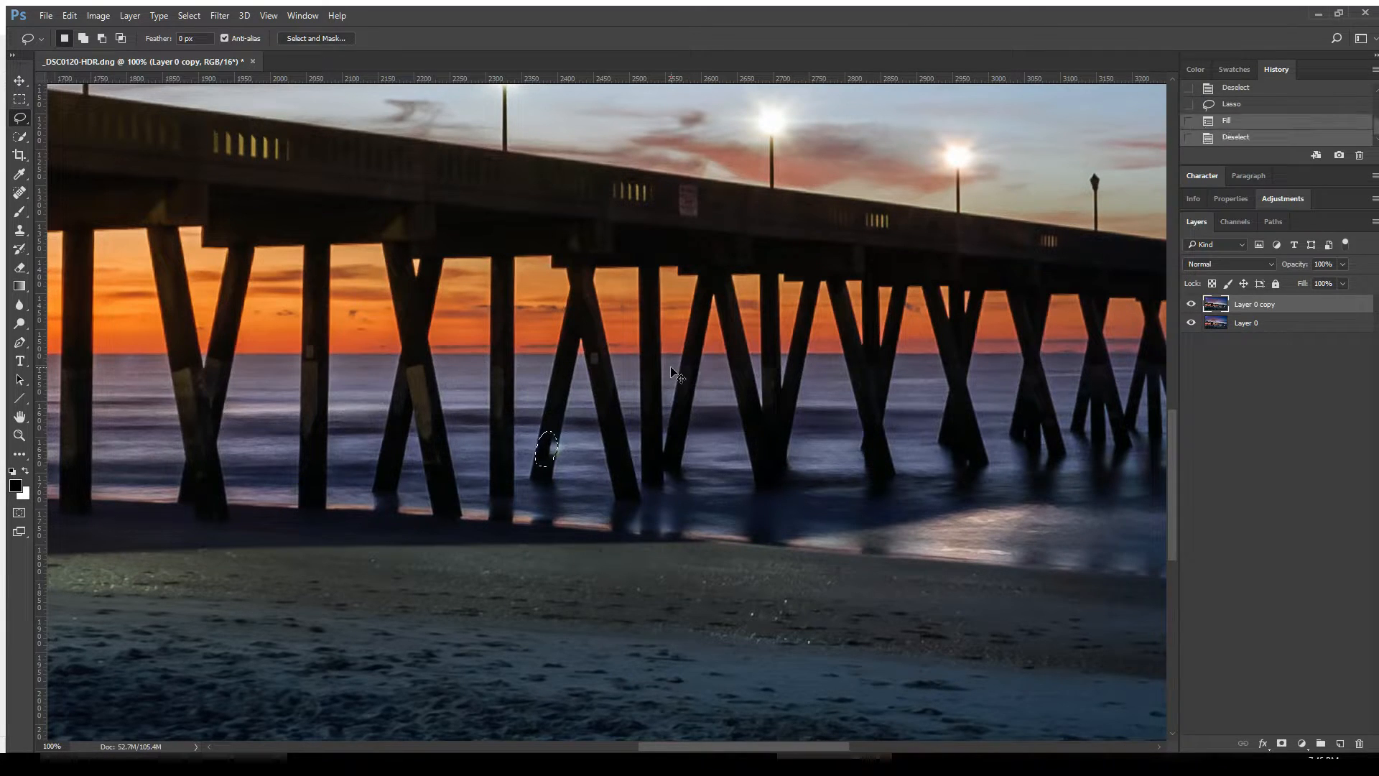
Step: Undo the deselection, the fill and the Lasso selection made around the lens flare
{"action": "key", "text": "ctrl+alt+z"}
{"action": "key", "text": "ctrl+alt+z"}
{"action": "key", "text": "ctrl+alt+z"}
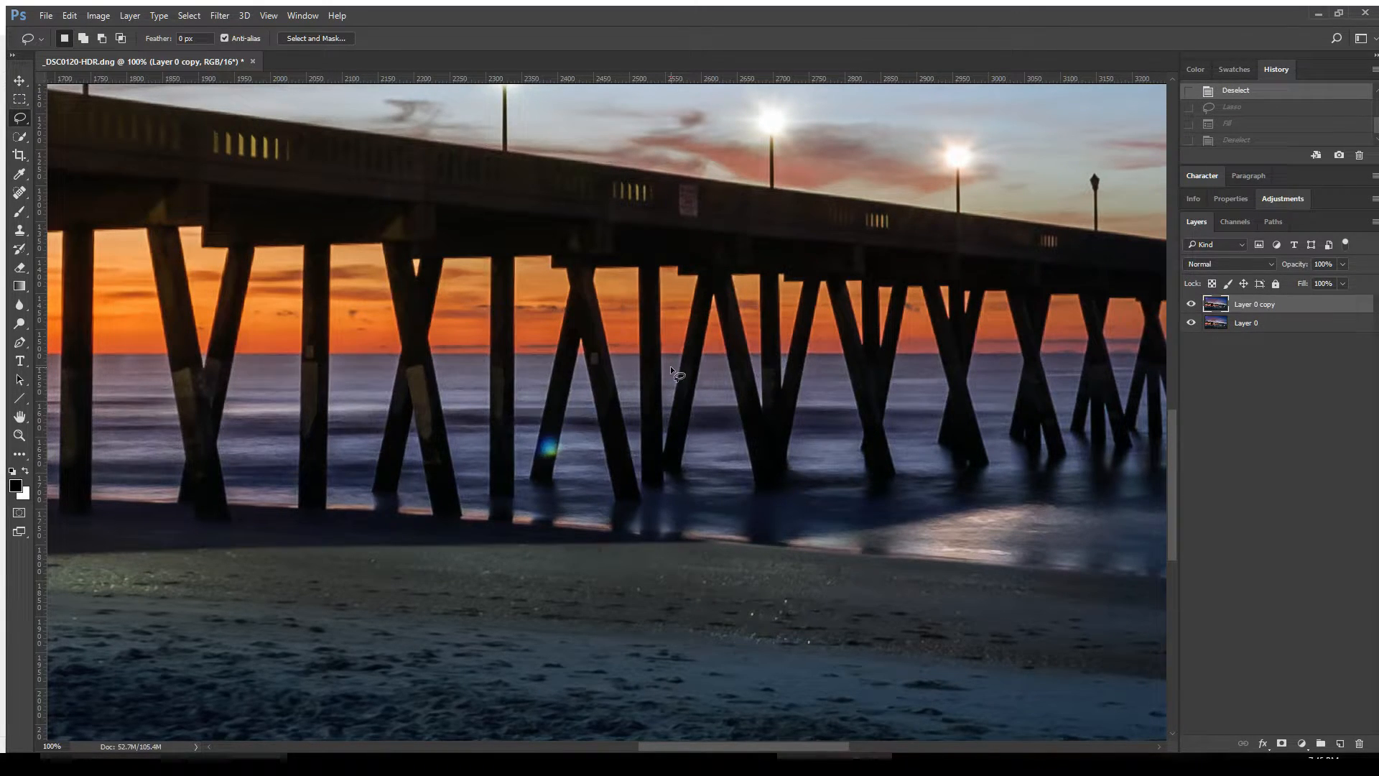
Step: Paint over the lens flare on the pier leg with the Healing Brush at size 10, sampling the dark wood above it
{"action": "key", "text": "ctrl+plus"}
{"action": "key", "text": "ctrl+plus"}
{"action": "key", "text": "ctrl+plus"}
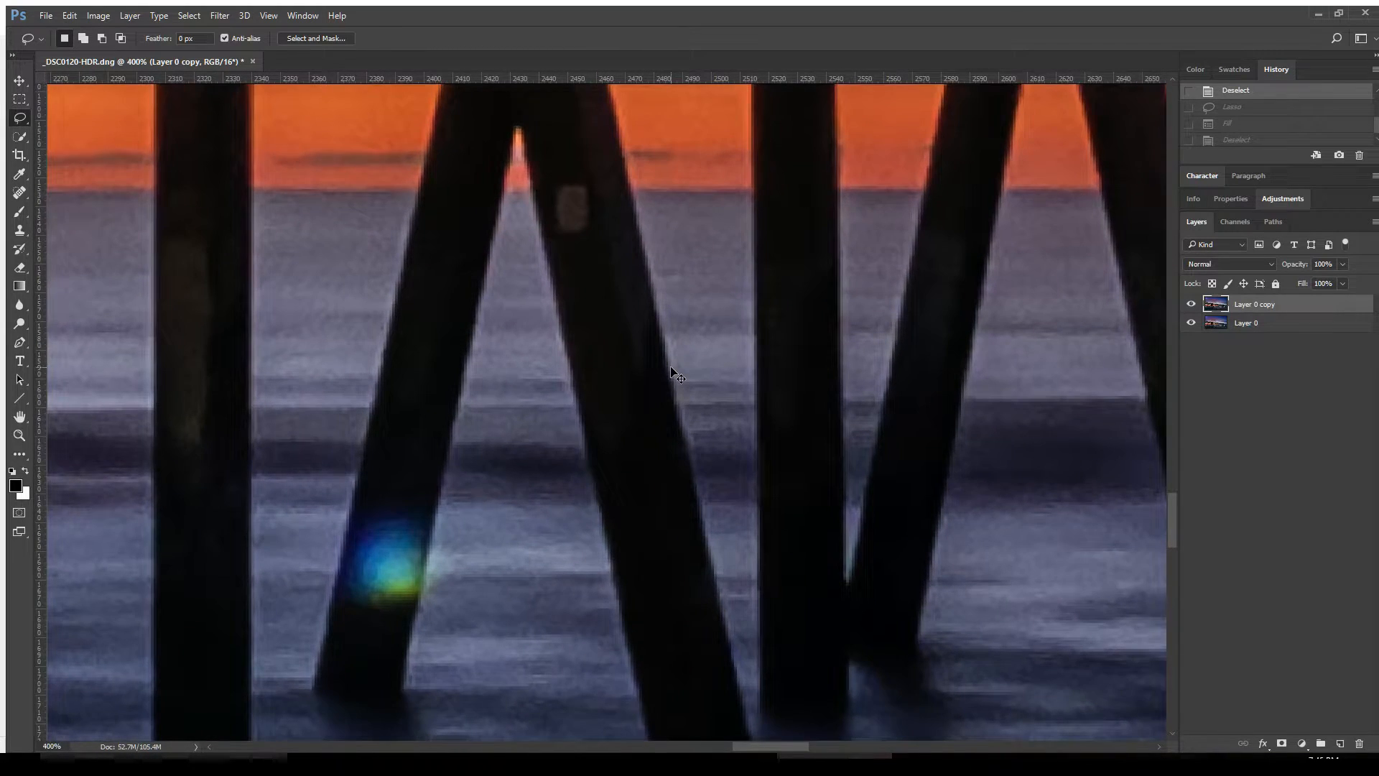
{"action": "key", "text": "ctrl+plus"}
{"action": "key", "text": "space"}
{"action": "left_click_drag", "start_coordinate": [410, 502], "coordinate": [600, 382]}
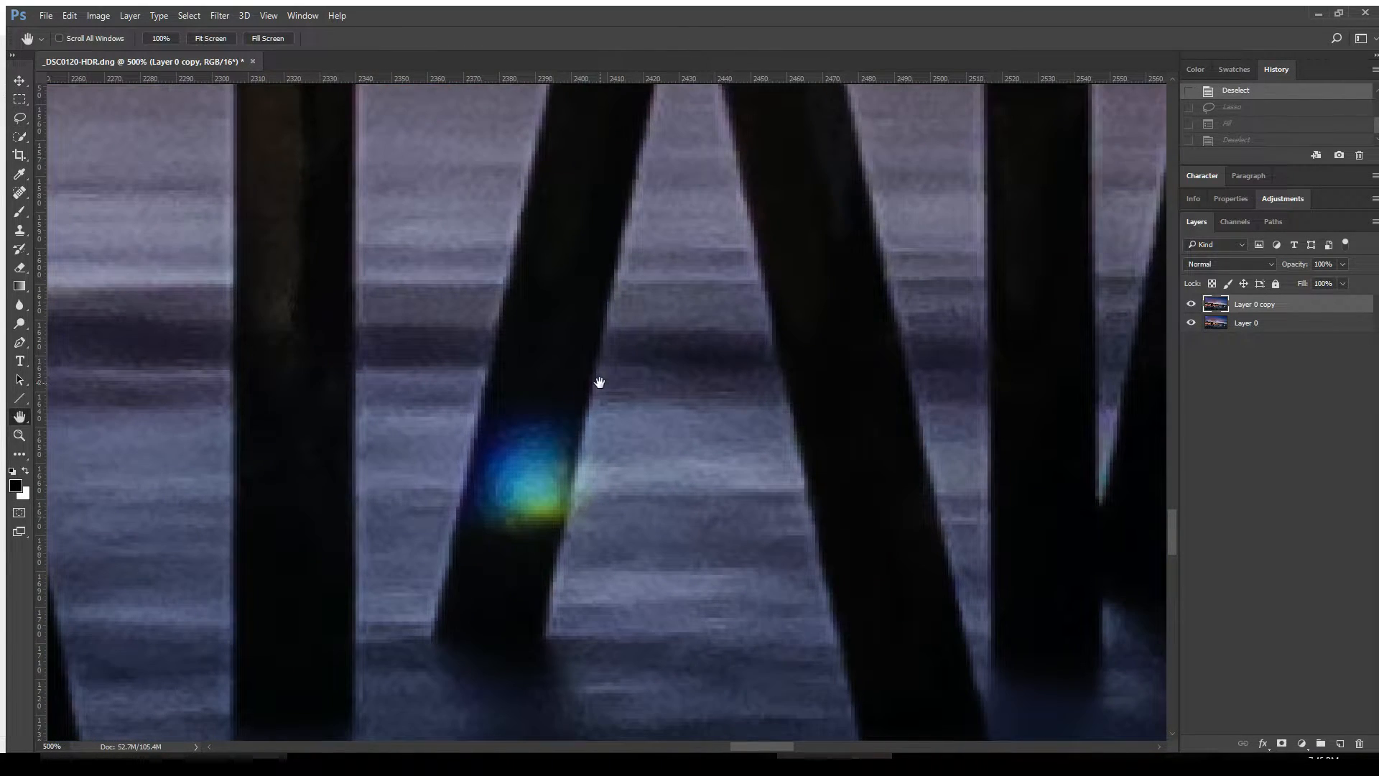
{"action": "left_click_drag", "start_coordinate": [588, 503], "coordinate": [648, 459]}
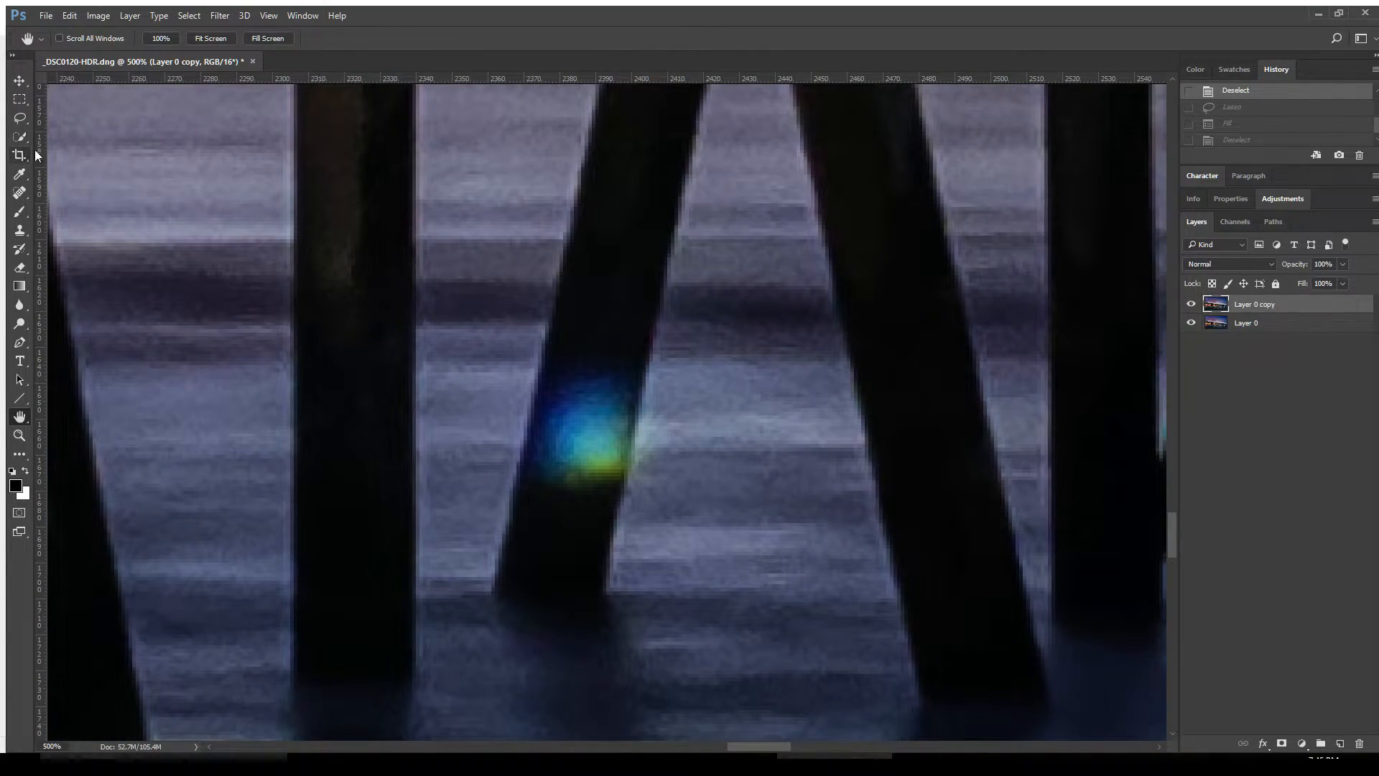
{"action": "left_click", "coordinate": [19, 192]}
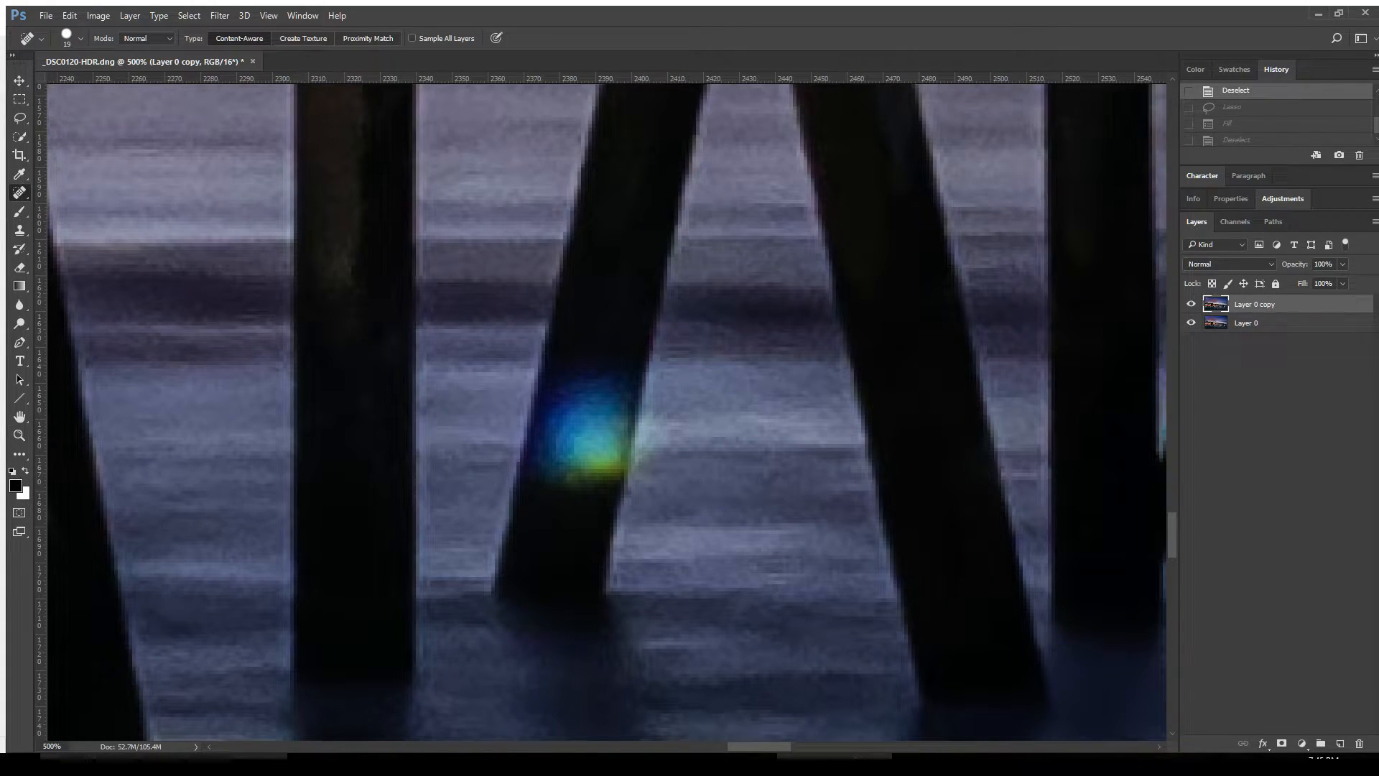
{"action": "left_click", "coordinate": [74, 206]}
{"action": "scroll", "coordinate": [564, 347], "scroll_direction": "down", "scroll_amount": 5}
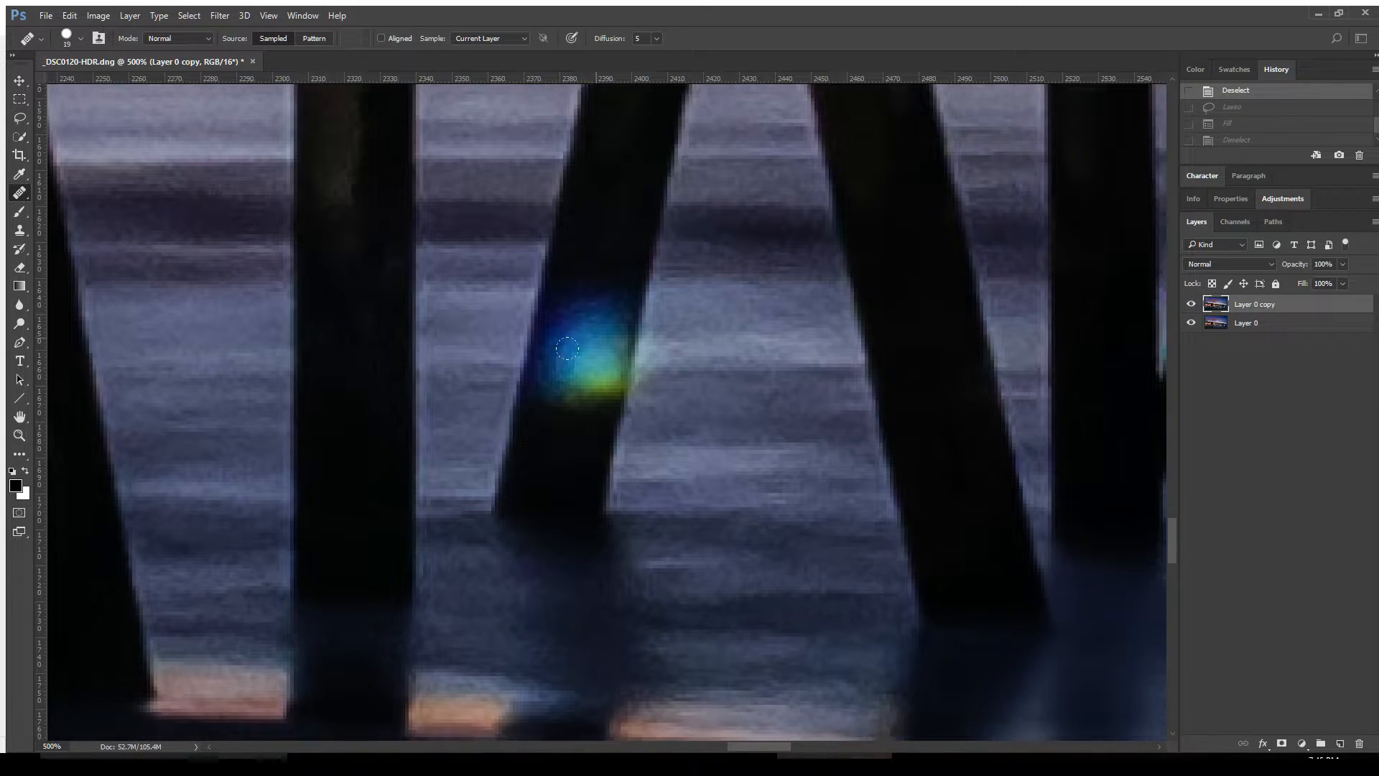
{"action": "scroll", "coordinate": [566, 349], "scroll_direction": "up", "scroll_amount": 4}
{"action": "key", "text": "bracketleft"}
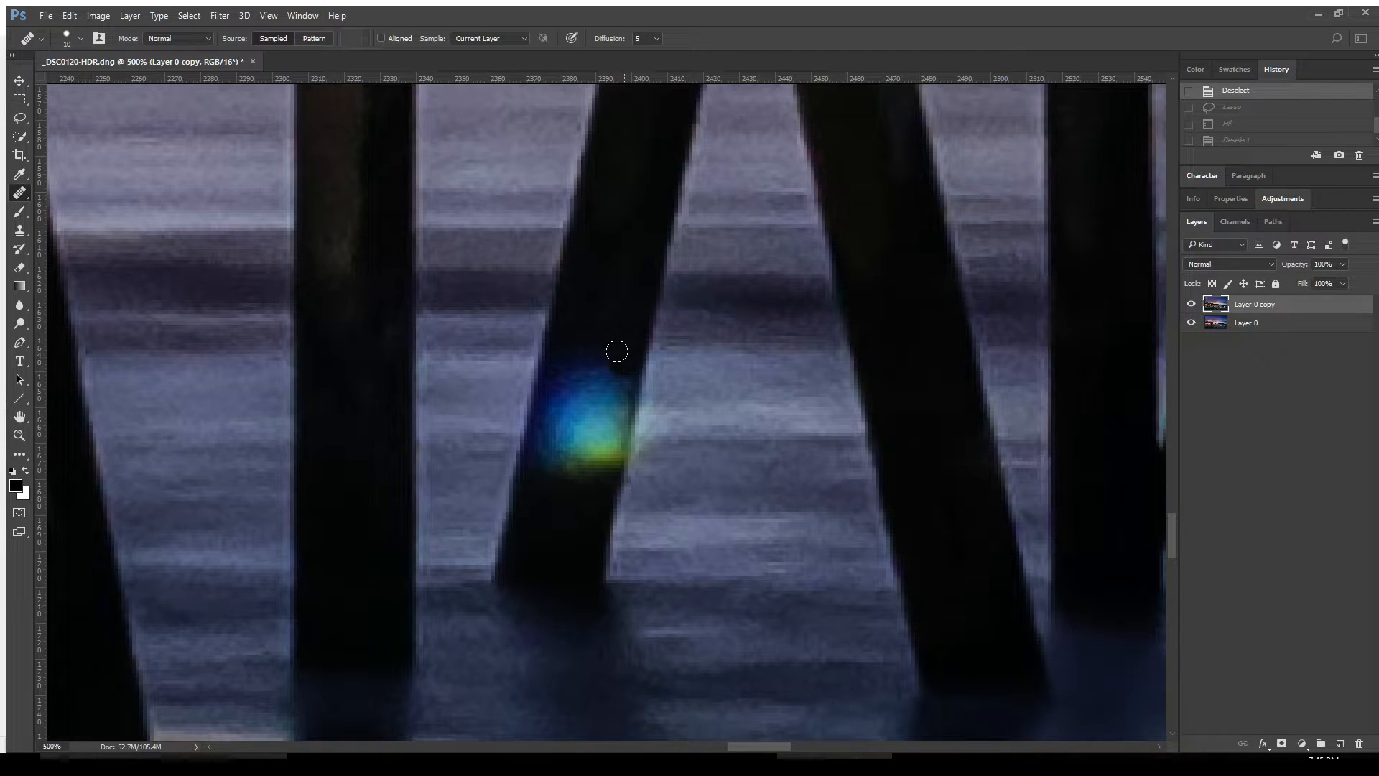
{"action": "left_click_drag", "start_coordinate": [590, 415], "coordinate": [584, 406]}
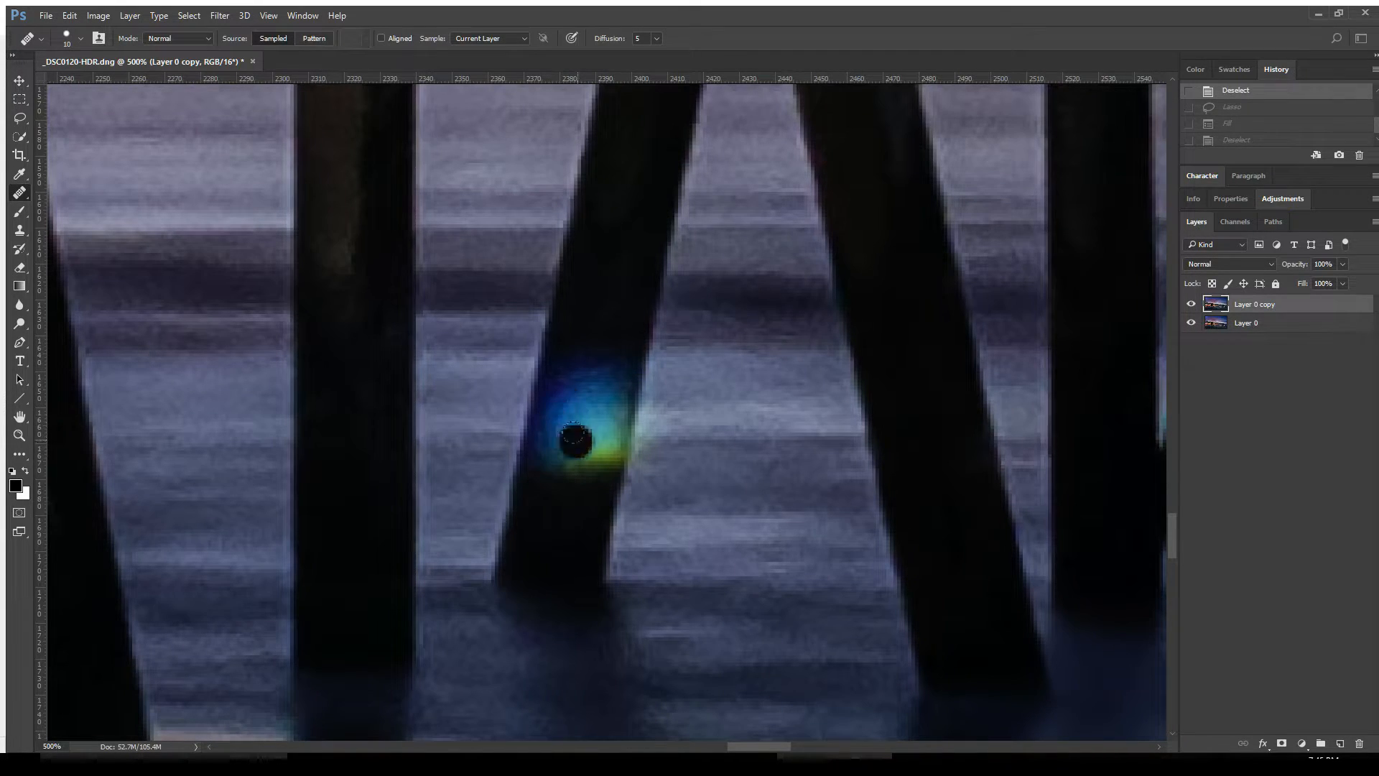
{"action": "mouse_move", "coordinate": [613, 357]}
{"action": "left_mouse_down"}
{"action": "mouse_move", "coordinate": [602, 345]}
{"action": "mouse_move", "coordinate": [567, 353]}
{"action": "left_mouse_up"}
{"action": "left_click", "coordinate": [603, 322], "text": "alt"}
{"action": "mouse_move", "coordinate": [597, 415]}
{"action": "left_mouse_down"}
{"action": "mouse_move", "coordinate": [572, 392]}
{"action": "mouse_move", "coordinate": [586, 408]}
{"action": "left_mouse_up"}
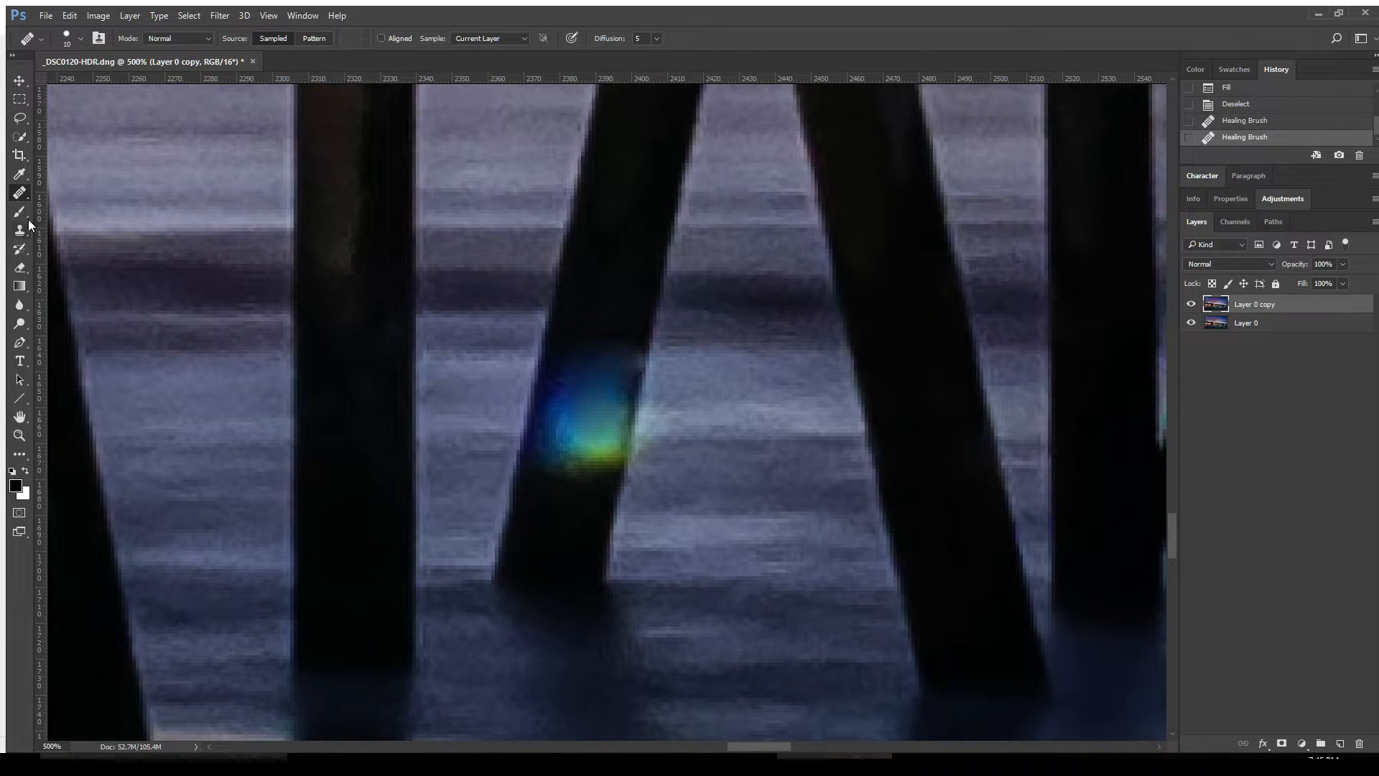
Step: Undo the Healing Brush strokes painted over the lens flare on the pier leg
{"action": "key", "text": "ctrl+alt+z"}
{"action": "key", "text": "ctrl+alt+z"}
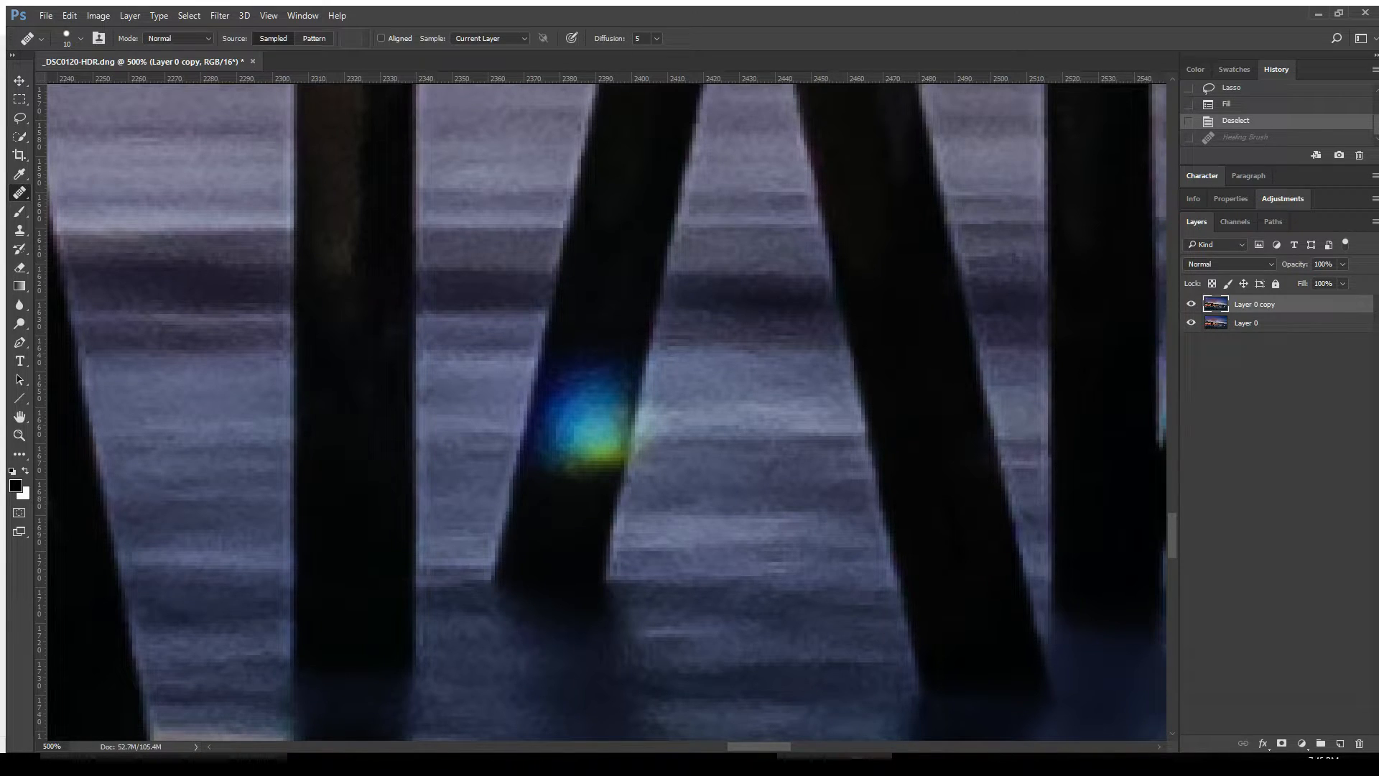
Step: Try to patch the upper part of the lens flare with dark wood from higher on the pier leg using the Patch tool
{"action": "left_click", "coordinate": [91, 219]}
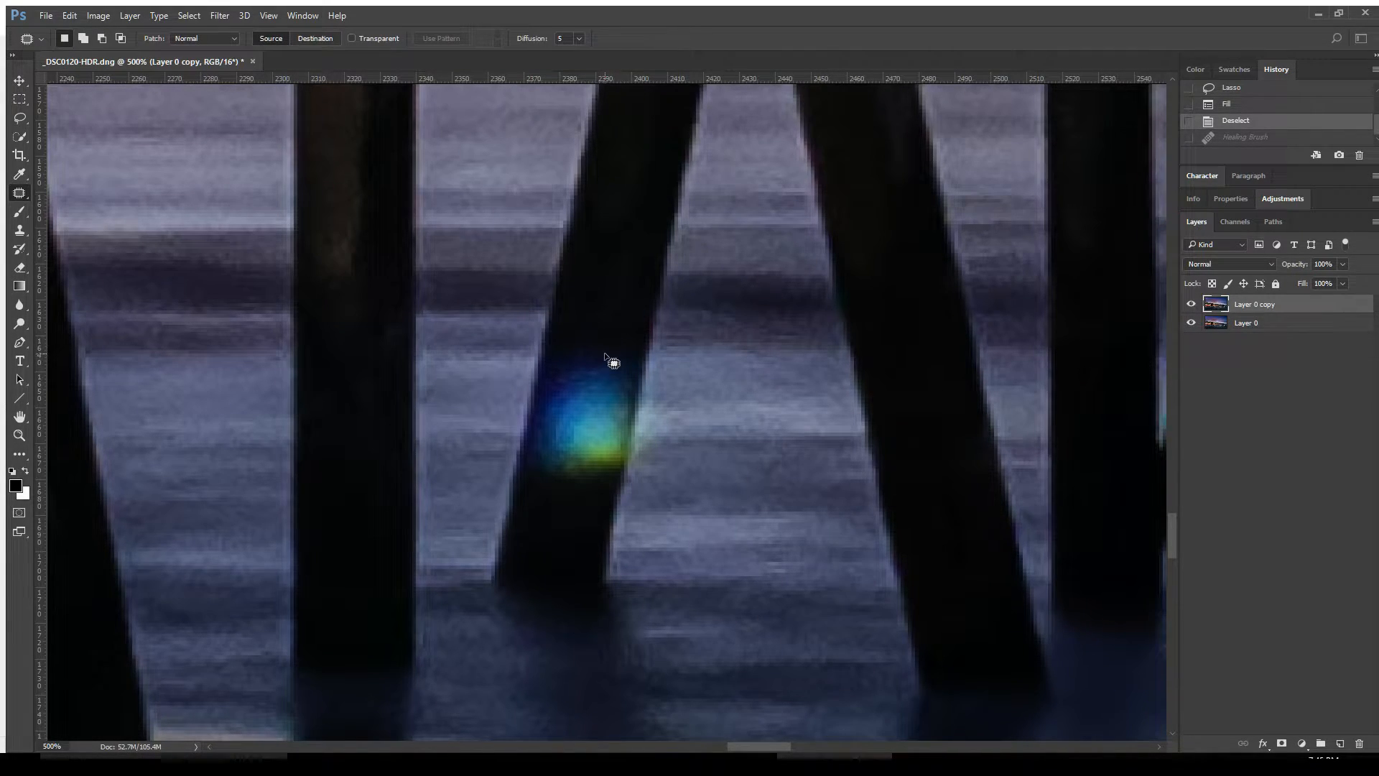
{"action": "mouse_move", "coordinate": [588, 278]}
{"action": "left_mouse_down"}
{"action": "mouse_move", "coordinate": [619, 271]}
{"action": "mouse_move", "coordinate": [602, 264]}
{"action": "mouse_move", "coordinate": [582, 408]}
{"action": "mouse_move", "coordinate": [596, 366]}
{"action": "left_mouse_up"}
{"action": "key", "text": "ctrl+z"}
{"action": "key", "text": "ctrl+d"}
{"action": "mouse_move", "coordinate": [604, 391]}
{"action": "left_mouse_down"}
{"action": "mouse_move", "coordinate": [624, 348]}
{"action": "mouse_move", "coordinate": [581, 338]}
{"action": "mouse_move", "coordinate": [580, 370]}
{"action": "mouse_move", "coordinate": [614, 299]}
{"action": "left_mouse_up"}
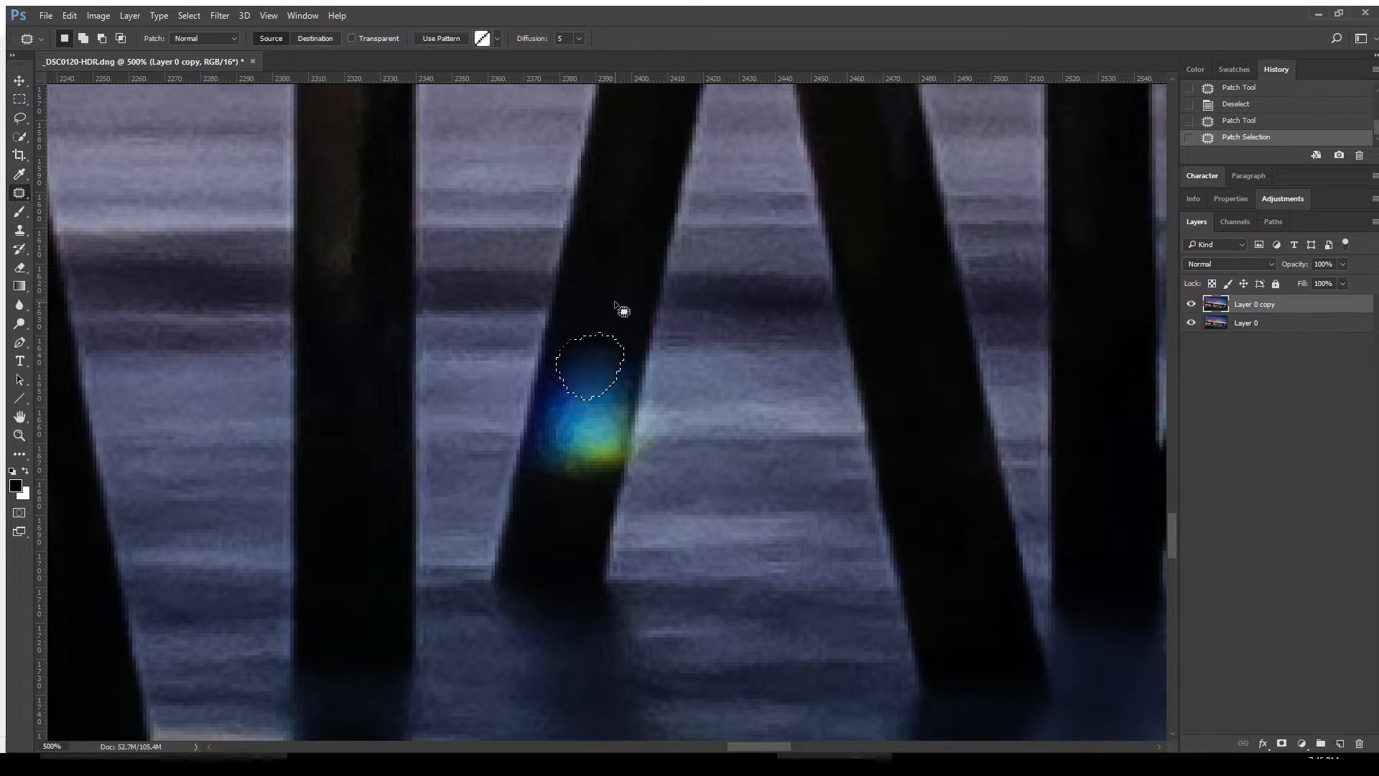
{"action": "key", "text": "ctrl+z"}
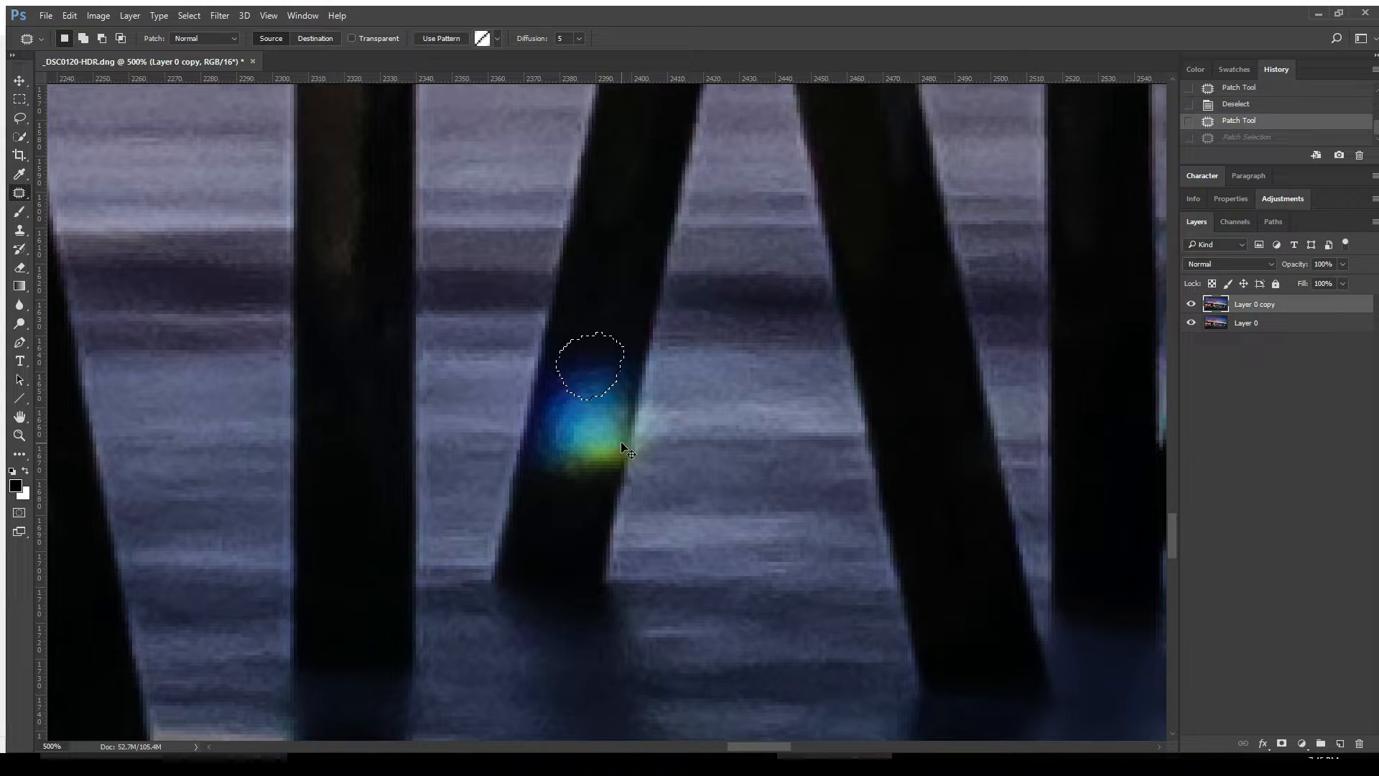
{"action": "key", "text": "ctrl+d"}
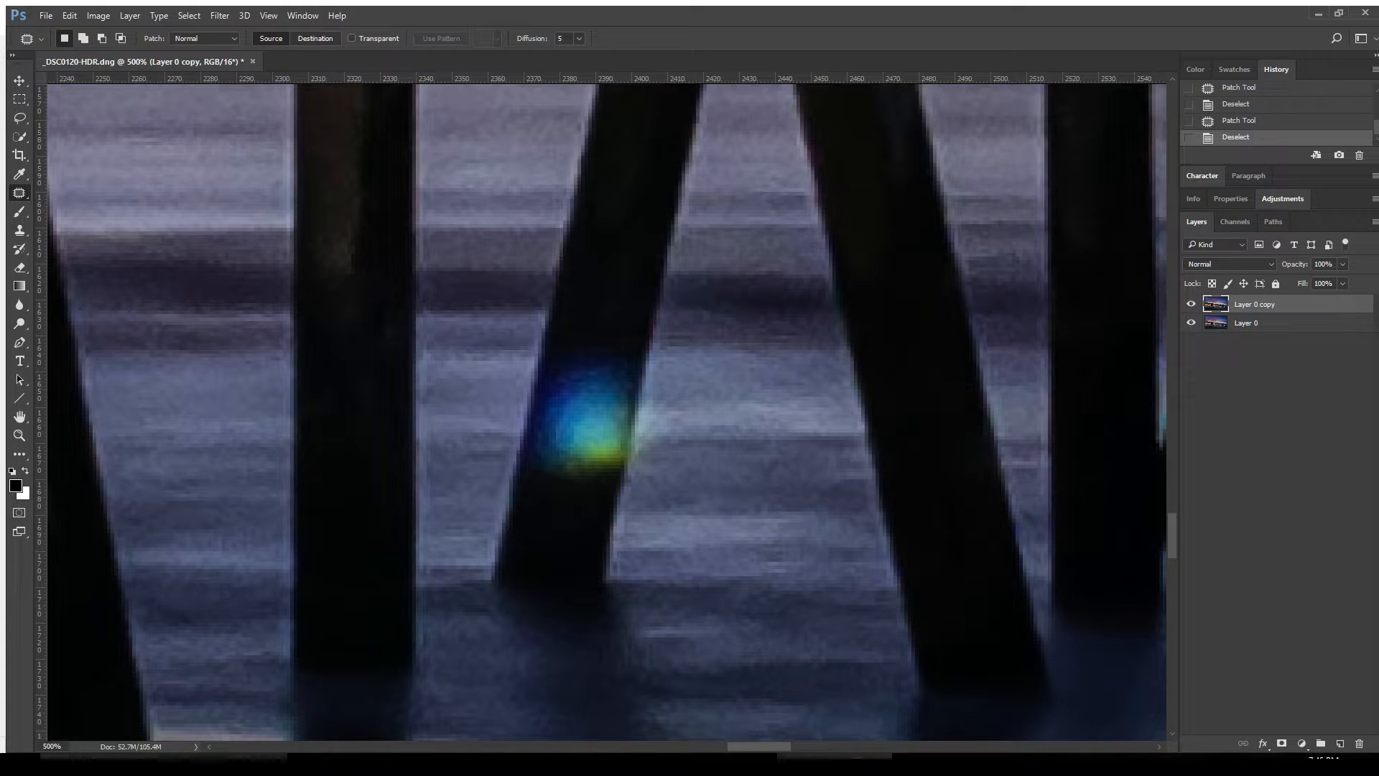
Step: Try the Content-Aware Move tool on the lens flare by selecting it and moving it up the pier leg
{"action": "key", "text": "shift+j"}
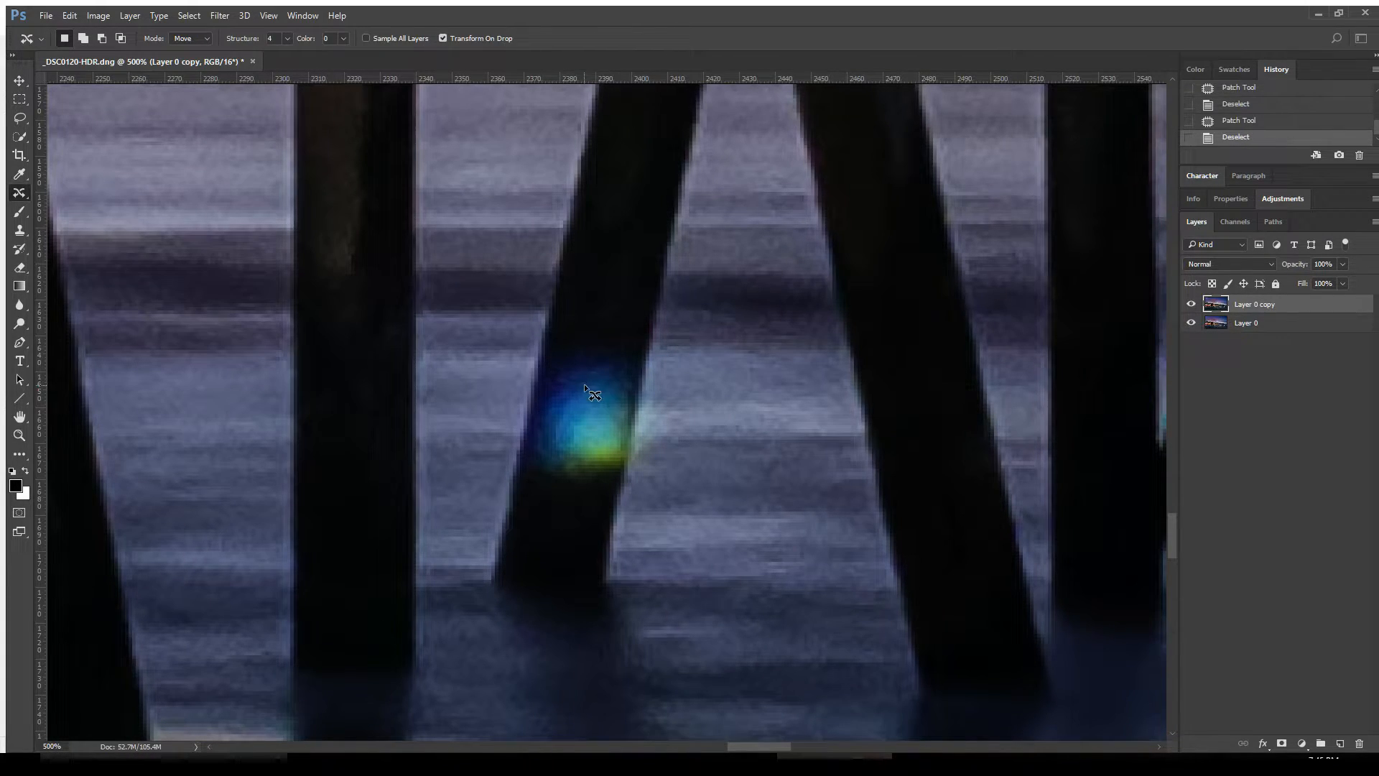
{"action": "mouse_move", "coordinate": [598, 361]}
{"action": "left_mouse_down"}
{"action": "mouse_move", "coordinate": [553, 381]}
{"action": "mouse_move", "coordinate": [538, 464]}
{"action": "mouse_move", "coordinate": [599, 482]}
{"action": "left_mouse_up"}
{"action": "mouse_move", "coordinate": [633, 392]}
{"action": "left_mouse_down"}
{"action": "mouse_move", "coordinate": [603, 351]}
{"action": "mouse_move", "coordinate": [566, 374]}
{"action": "mouse_move", "coordinate": [586, 386]}
{"action": "mouse_move", "coordinate": [583, 312]}
{"action": "mouse_move", "coordinate": [604, 242]}
{"action": "left_mouse_up"}
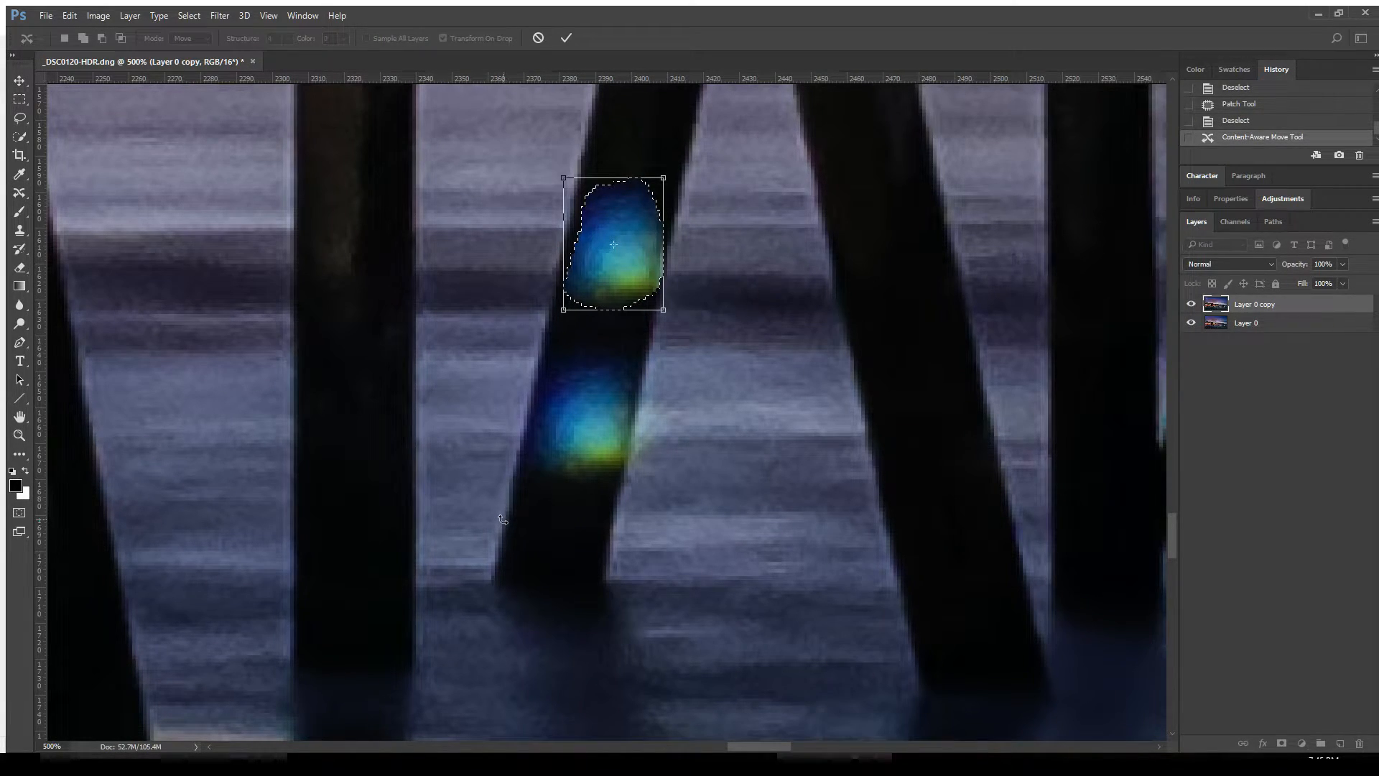
{"action": "key", "text": "Return"}
{"action": "key", "text": "ctrl+d"}
Step: Cover the middle of the lens flare with clean dark wood from higher on the pier leg using Content-Aware Move, and deselect
{"action": "mouse_move", "coordinate": [582, 203]}
{"action": "left_mouse_down"}
{"action": "mouse_move", "coordinate": [567, 305]}
{"action": "mouse_move", "coordinate": [578, 328]}
{"action": "mouse_move", "coordinate": [637, 334]}
{"action": "mouse_move", "coordinate": [676, 183]}
{"action": "mouse_move", "coordinate": [663, 152]}
{"action": "mouse_move", "coordinate": [601, 152]}
{"action": "mouse_move", "coordinate": [584, 181]}
{"action": "mouse_move", "coordinate": [600, 261]}
{"action": "mouse_move", "coordinate": [581, 387]}
{"action": "left_mouse_up"}
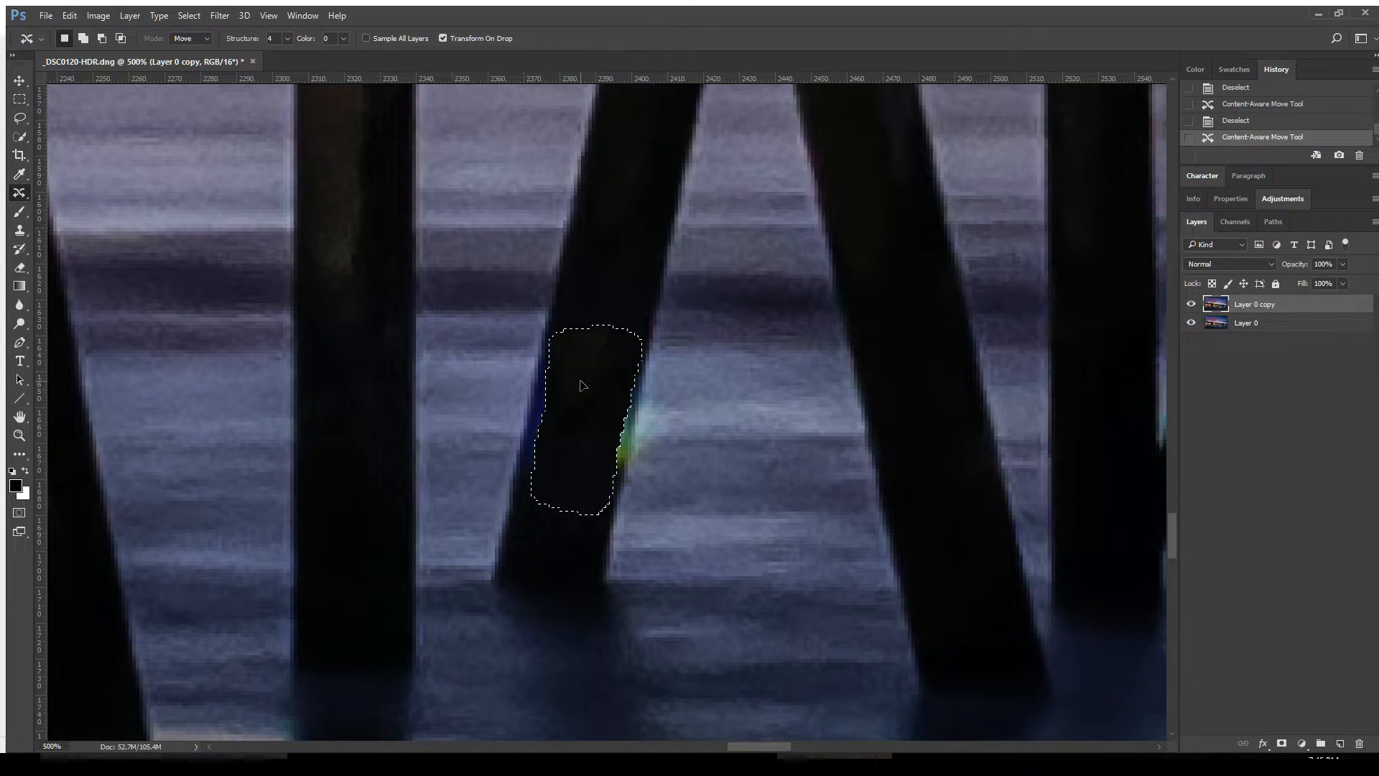
{"action": "key", "text": "Return"}
{"action": "key", "text": "ctrl+d"}
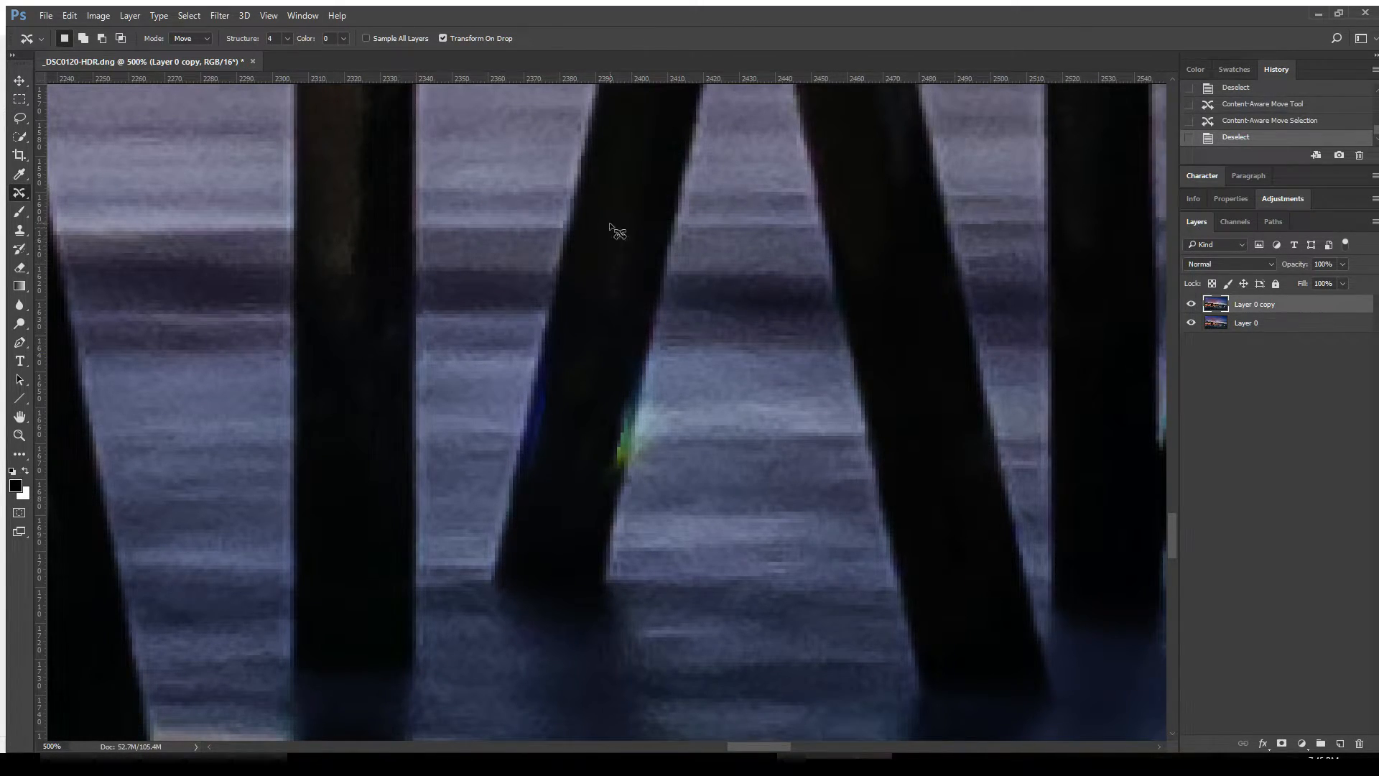
Step: Replace the leftover blue fringe on the pier leg's left edge with a clean strip of edge from above using Content-Aware Move
{"action": "mouse_move", "coordinate": [570, 122]}
{"action": "left_mouse_down"}
{"action": "mouse_move", "coordinate": [537, 272]}
{"action": "mouse_move", "coordinate": [565, 294]}
{"action": "mouse_move", "coordinate": [592, 230]}
{"action": "mouse_move", "coordinate": [596, 113]}
{"action": "left_mouse_up"}
{"action": "left_click_drag", "start_coordinate": [551, 186], "coordinate": [542, 379]}
{"action": "key", "text": "Return"}
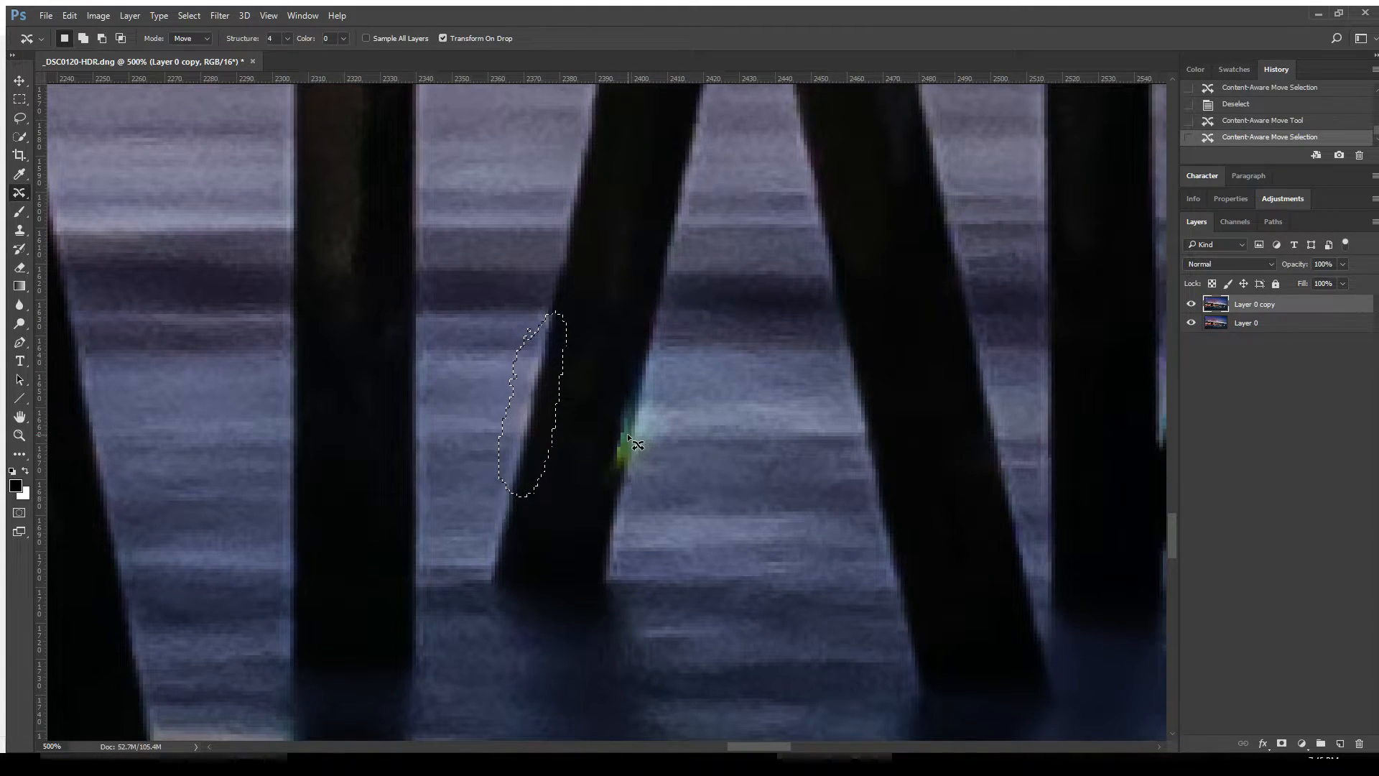
{"action": "left_click", "coordinate": [627, 433]}
Step: Replace the leftover green flare on the pier leg's right edge with a clean strip of edge from above, and deselect
{"action": "mouse_move", "coordinate": [663, 190]}
{"action": "left_mouse_down"}
{"action": "mouse_move", "coordinate": [652, 296]}
{"action": "mouse_move", "coordinate": [708, 149]}
{"action": "mouse_move", "coordinate": [682, 138]}
{"action": "mouse_move", "coordinate": [664, 189]}
{"action": "left_mouse_up"}
{"action": "left_click_drag", "start_coordinate": [675, 237], "coordinate": [632, 408]}
{"action": "key", "text": "Return"}
{"action": "left_click", "coordinate": [704, 513]}
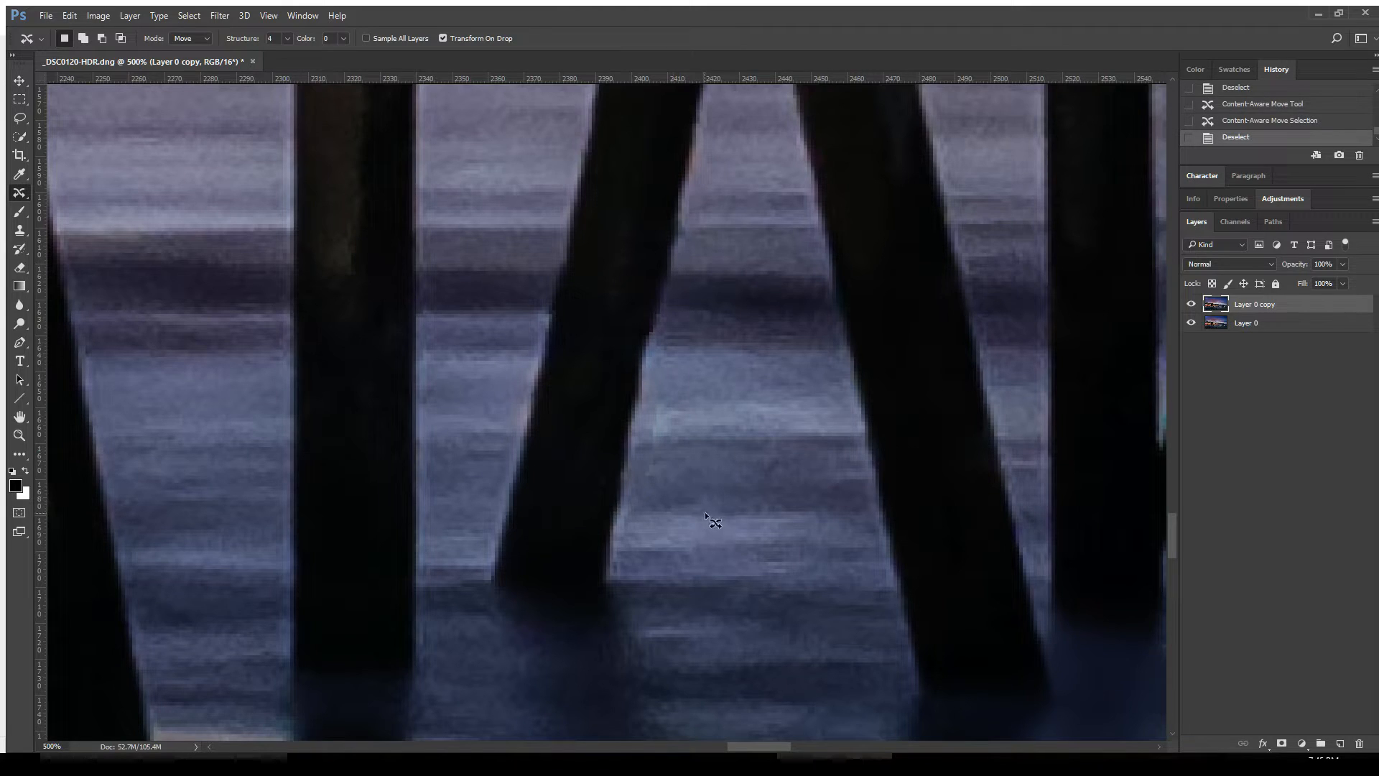
Step: Cover the small blue flare on the slanted pier leg against the orange sky with clean wood from above using Content-Aware Move
{"action": "key", "text": "0"}
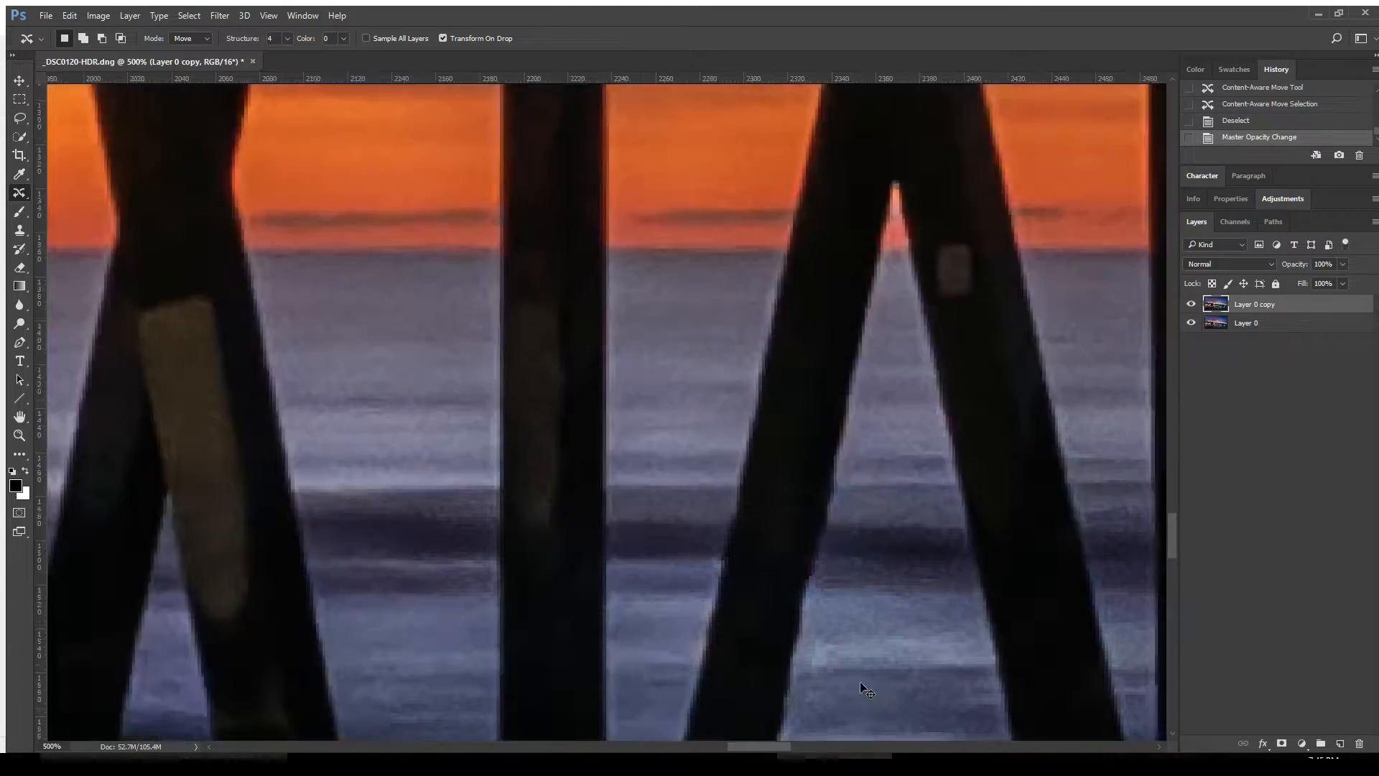
{"action": "key", "text": "ctrl+0"}
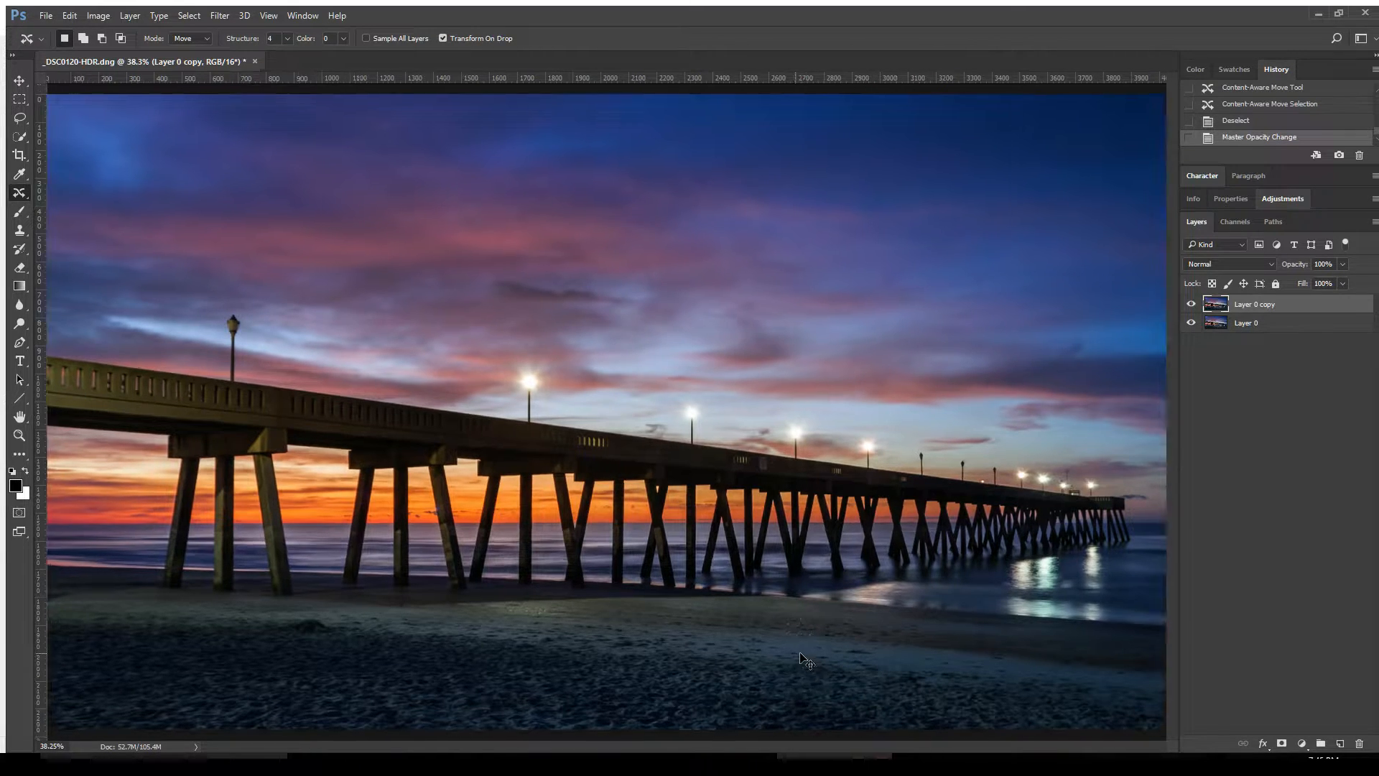
{"action": "key", "text": "ctrl+1"}
{"action": "key", "text": "space"}
{"action": "left_click_drag", "start_coordinate": [444, 515], "coordinate": [719, 300]}
{"action": "scroll", "coordinate": [719, 300], "scroll_direction": "up", "scroll_amount": 2}
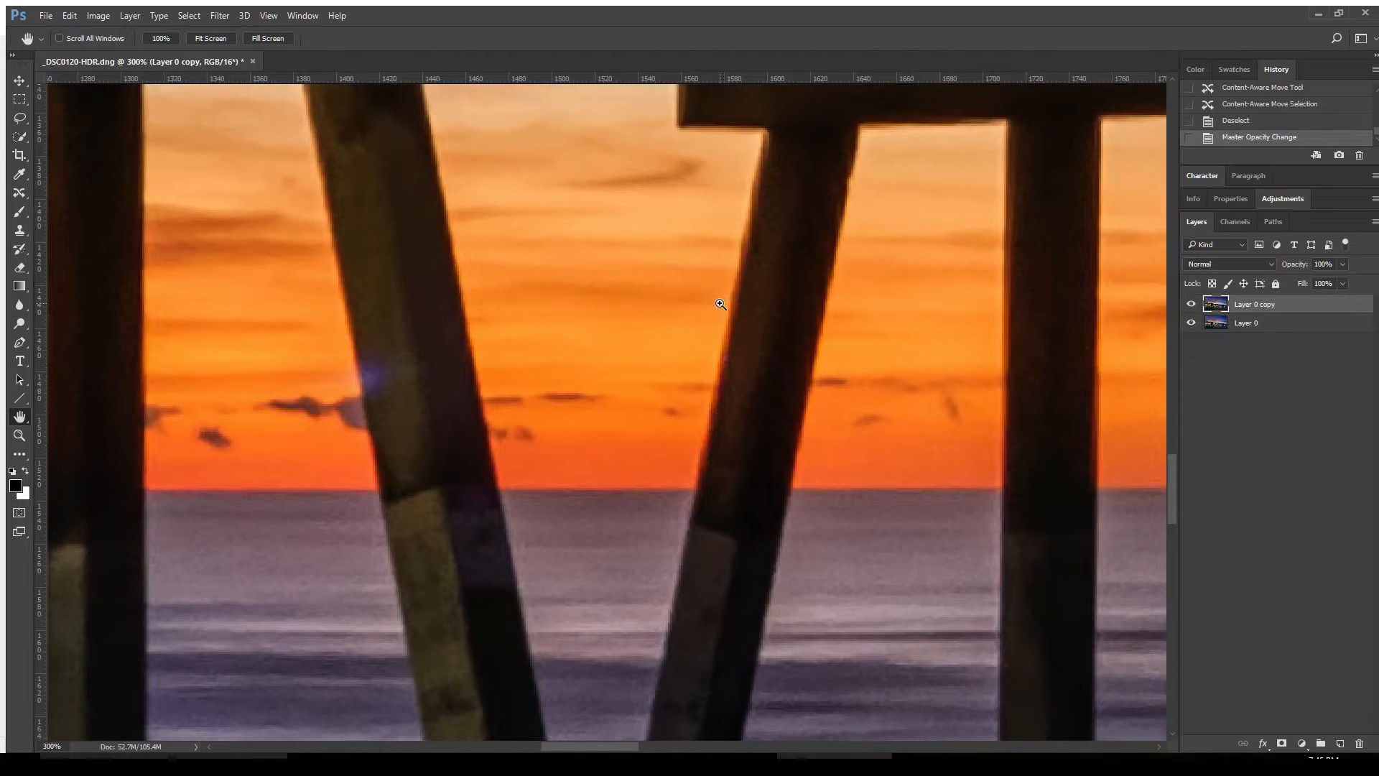
{"action": "left_click_drag", "start_coordinate": [485, 407], "coordinate": [733, 464]}
{"action": "left_click", "coordinate": [28, 187]}
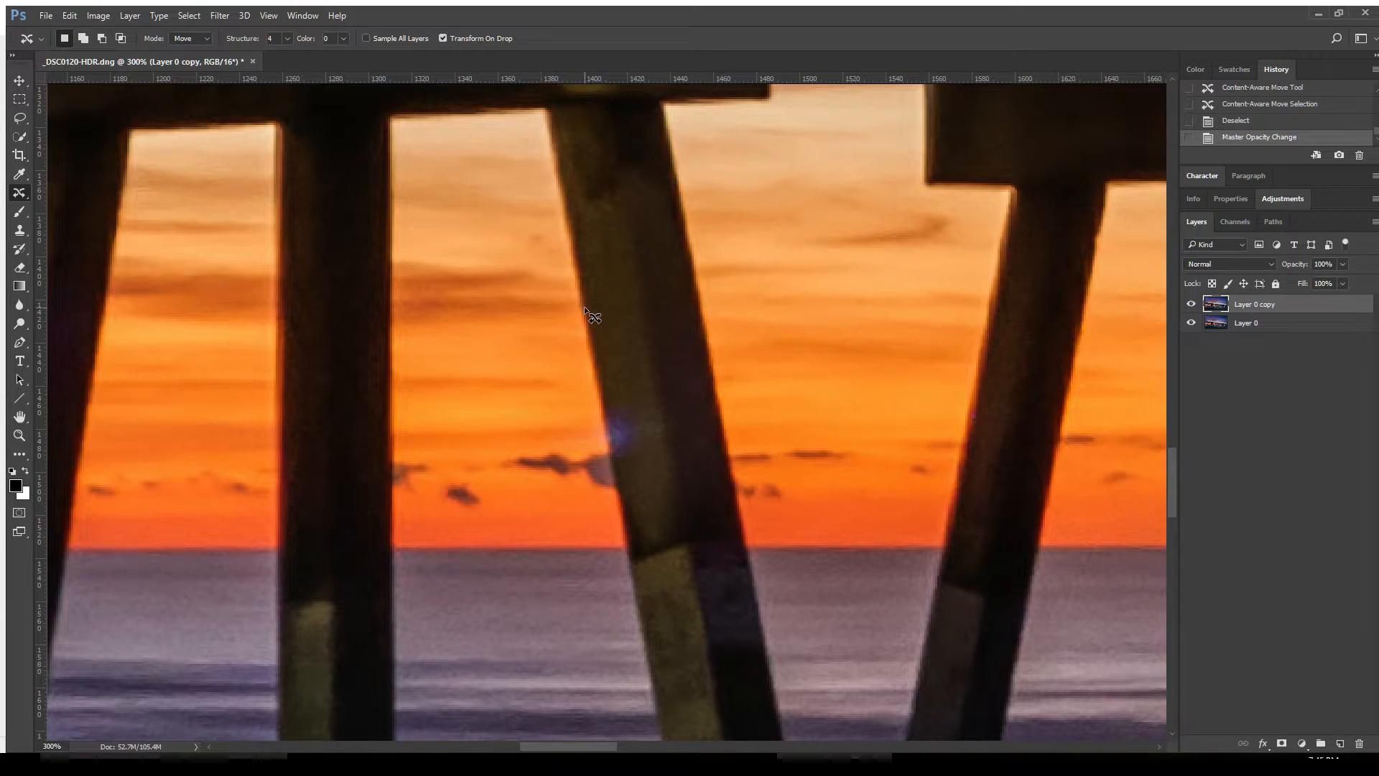
{"action": "left_click_drag", "start_coordinate": [601, 383], "coordinate": [625, 405]}
{"action": "left_click_drag", "start_coordinate": [593, 297], "coordinate": [625, 419]}
{"action": "key", "text": "Return"}
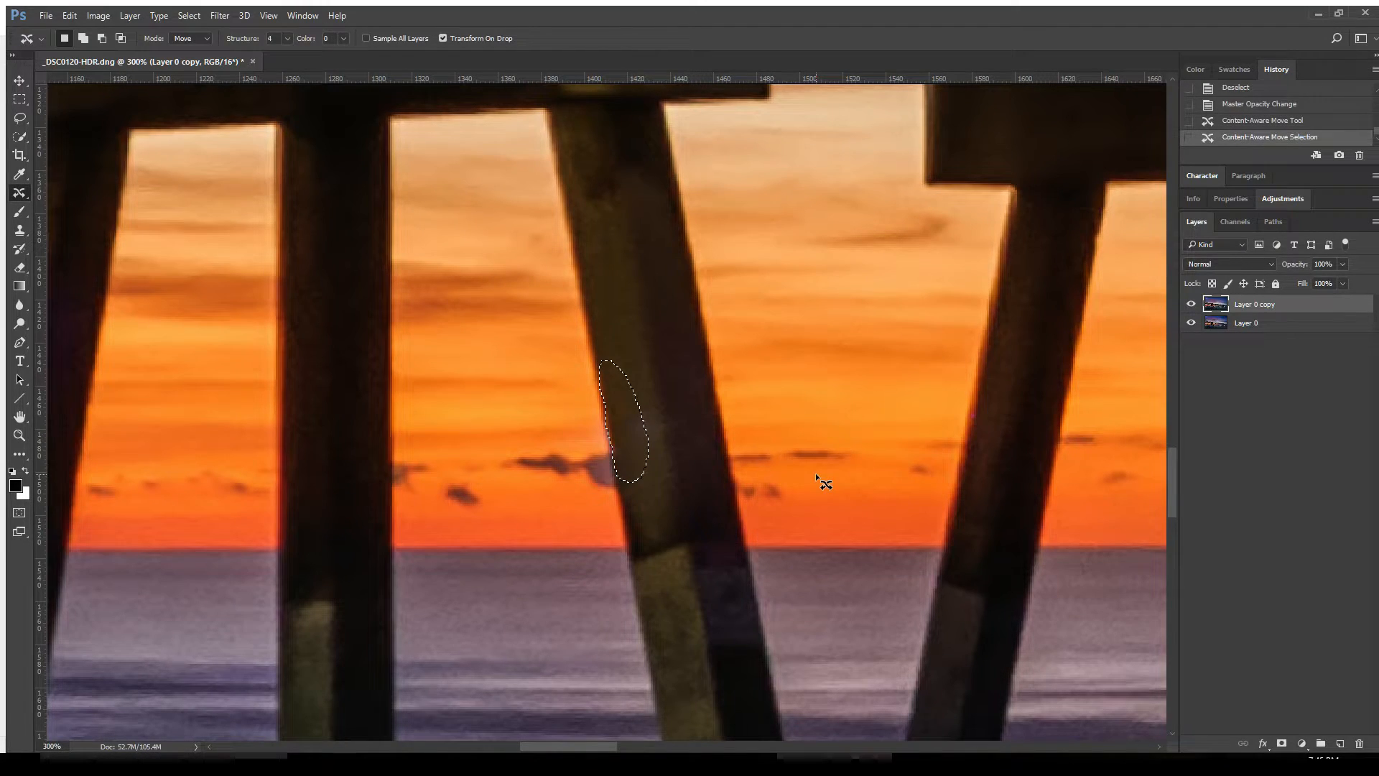
{"action": "key", "text": "ctrl+d"}
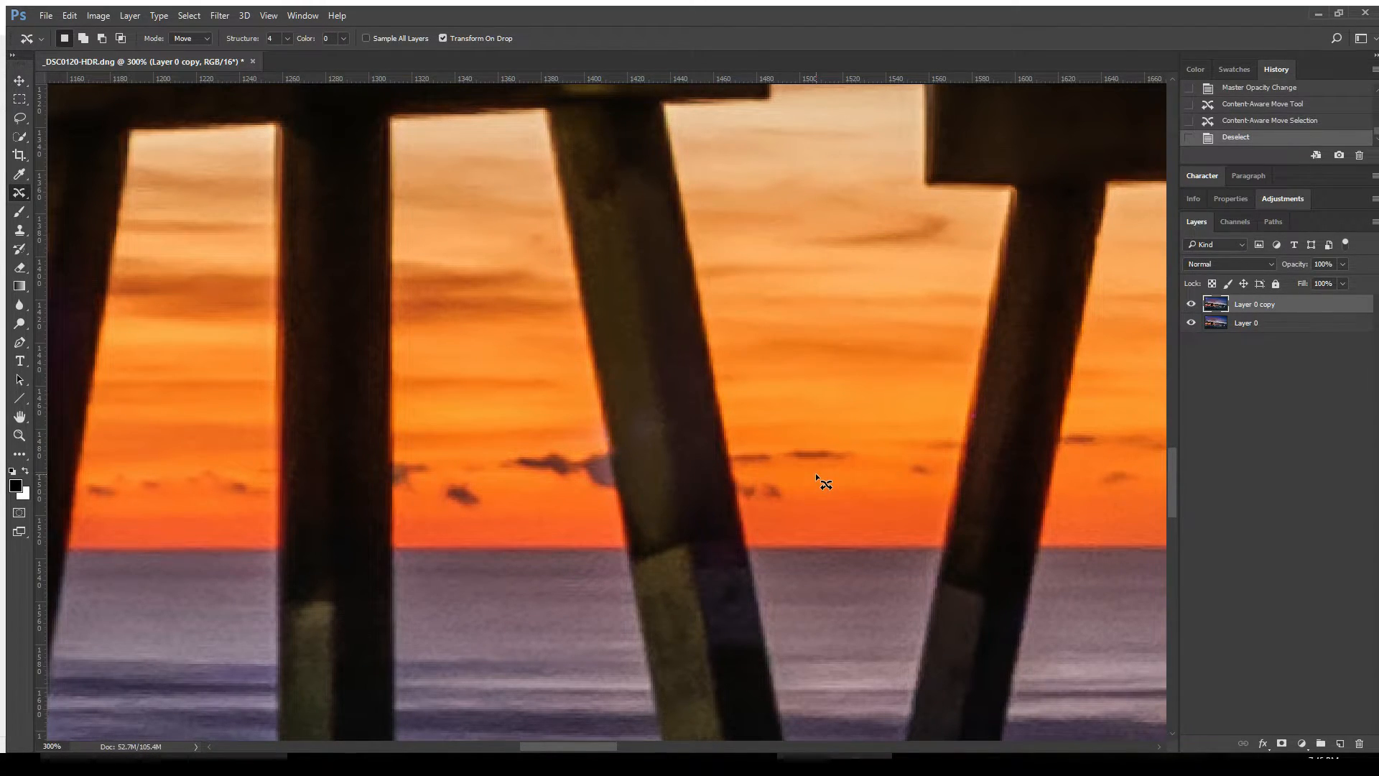
Step: Try to cover the dark mound on the beach by moving a patch of sand from its right over it with Content-Aware Move
{"action": "key", "text": "ctrl+0"}
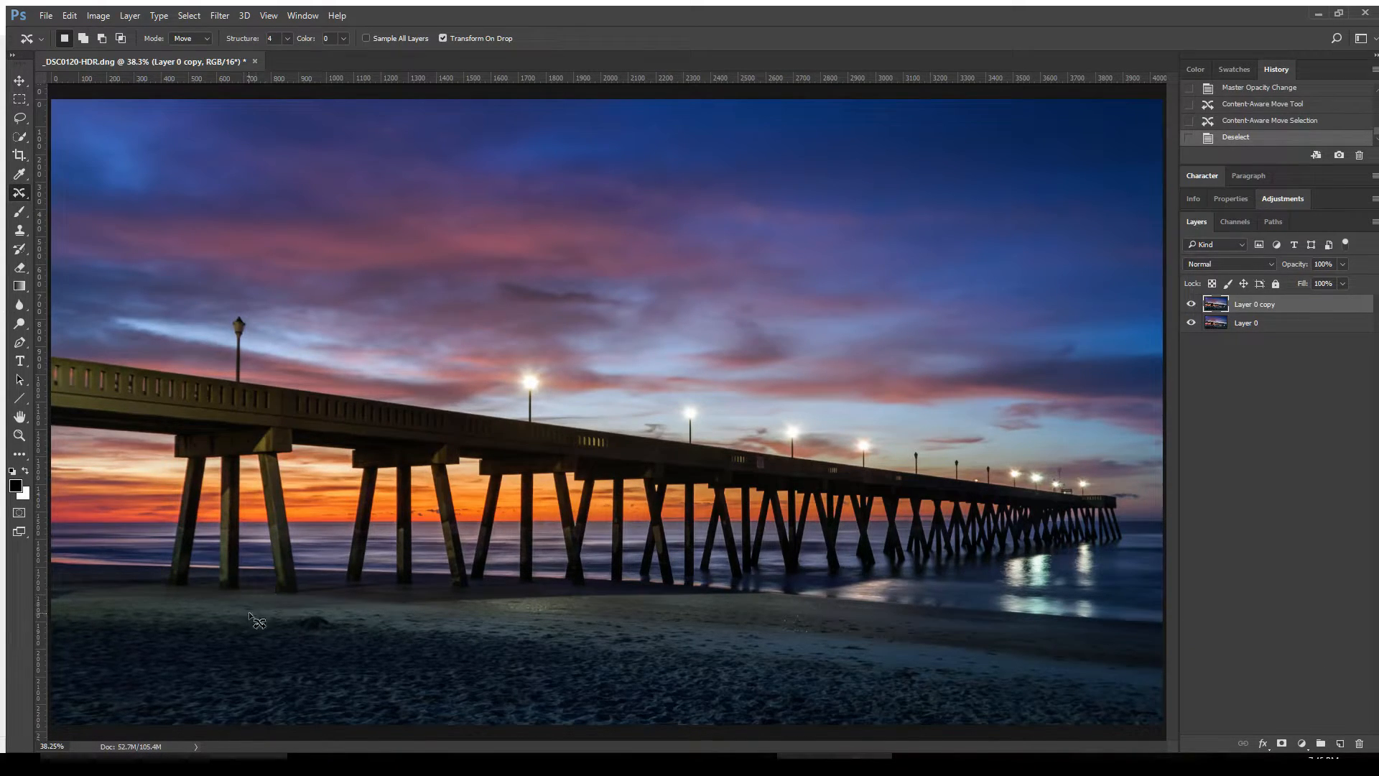
{"action": "key", "text": "ctrl+1"}
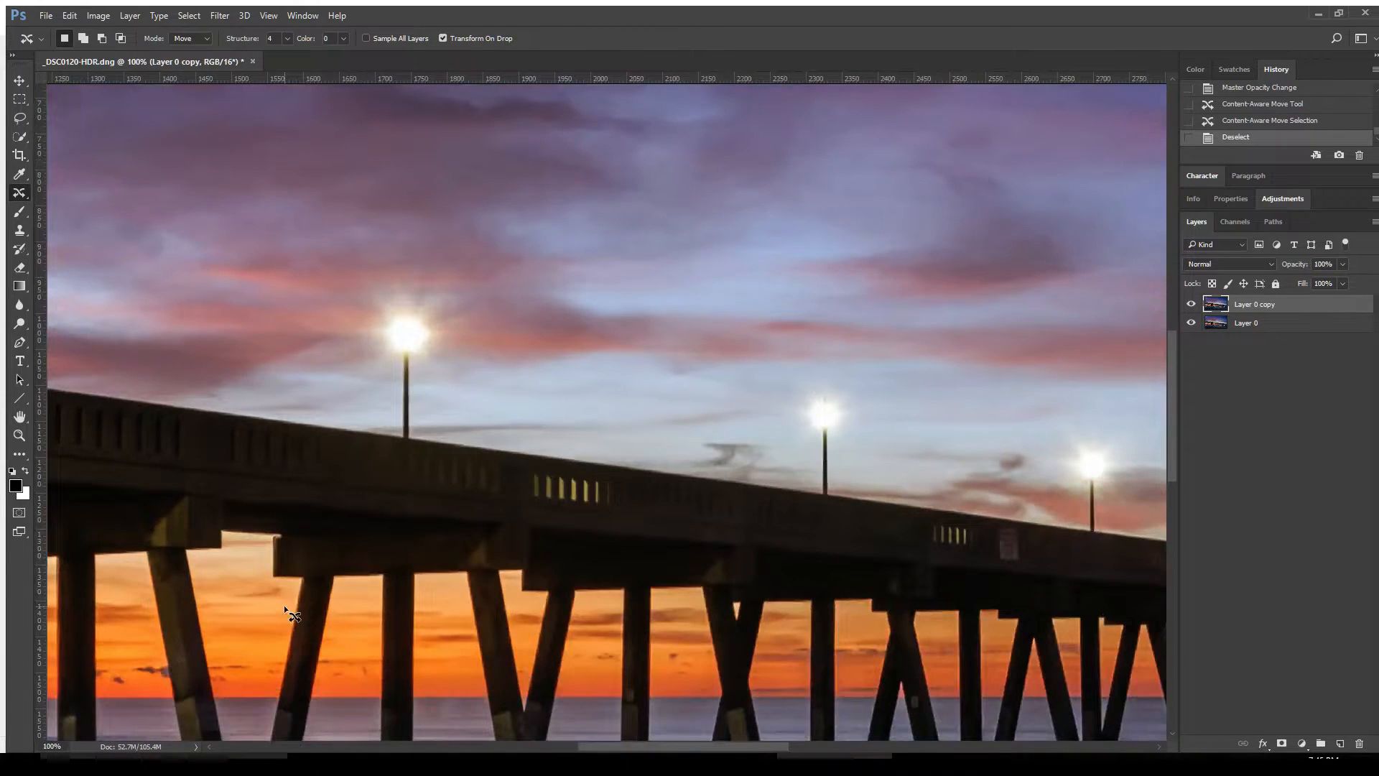
{"action": "key", "text": "space"}
{"action": "left_click_drag", "start_coordinate": [284, 614], "coordinate": [595, 239]}
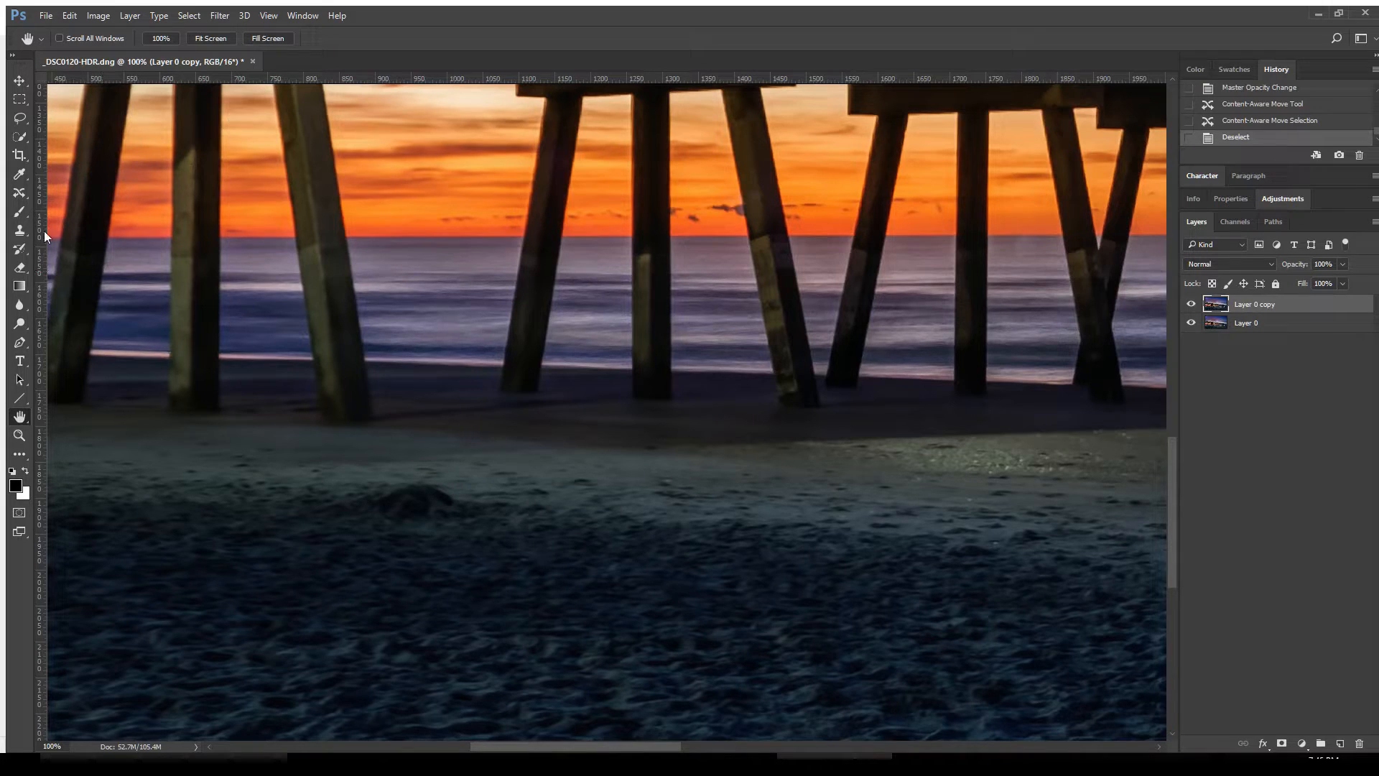
{"action": "left_click", "coordinate": [18, 195]}
{"action": "mouse_move", "coordinate": [538, 496]}
{"action": "left_mouse_down"}
{"action": "mouse_move", "coordinate": [665, 557]}
{"action": "mouse_move", "coordinate": [668, 499]}
{"action": "mouse_move", "coordinate": [589, 476]}
{"action": "mouse_move", "coordinate": [552, 482]}
{"action": "mouse_move", "coordinate": [599, 513]}
{"action": "mouse_move", "coordinate": [401, 504]}
{"action": "left_mouse_up"}
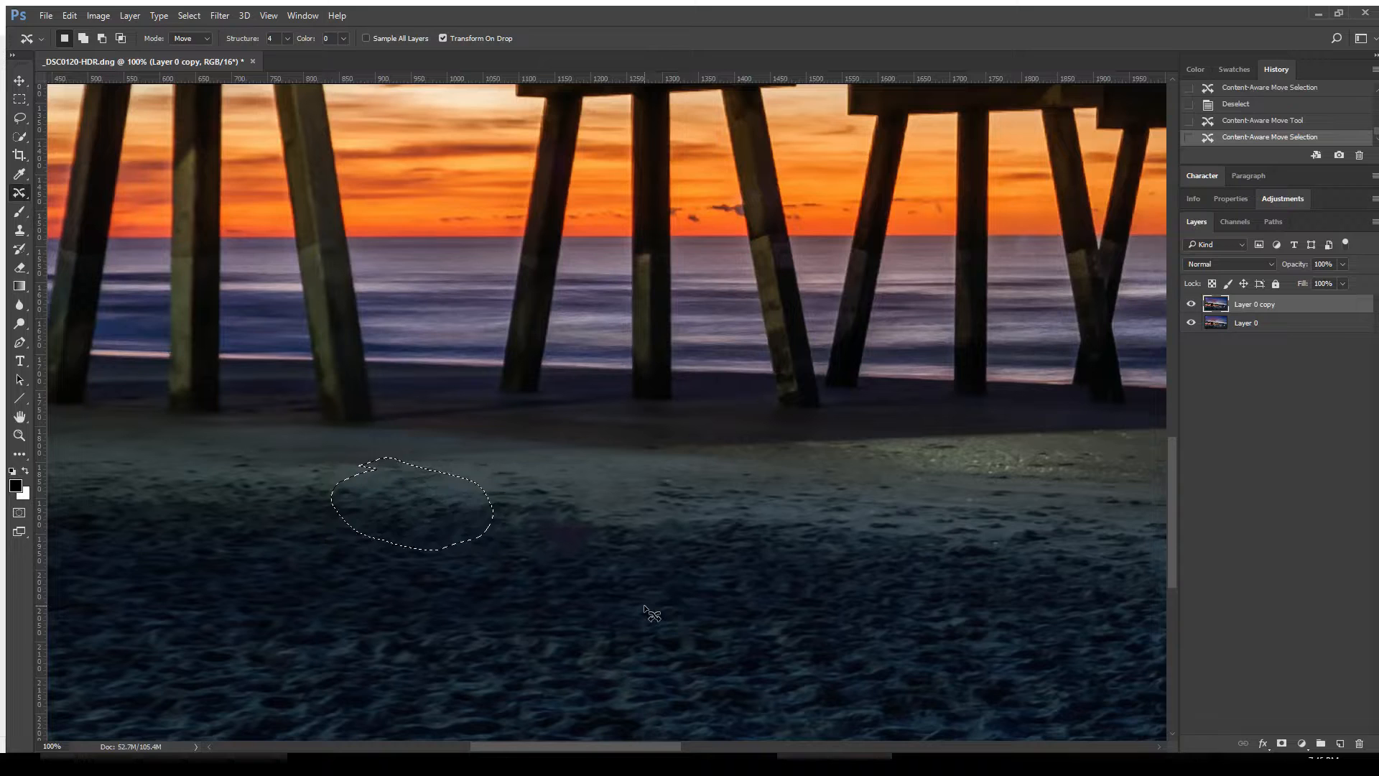
Step: Try to cover the purple blotch beside the patched area by moving a small selection of nearby sand over it
{"action": "mouse_move", "coordinate": [585, 604]}
{"action": "left_mouse_down"}
{"action": "mouse_move", "coordinate": [571, 602]}
{"action": "mouse_move", "coordinate": [668, 618]}
{"action": "mouse_move", "coordinate": [652, 650]}
{"action": "left_mouse_up"}
{"action": "key", "text": "ctrl+d"}
{"action": "mouse_move", "coordinate": [686, 573]}
{"action": "left_mouse_down"}
{"action": "mouse_move", "coordinate": [700, 520]}
{"action": "mouse_move", "coordinate": [653, 547]}
{"action": "mouse_move", "coordinate": [557, 535]}
{"action": "mouse_move", "coordinate": [568, 536]}
{"action": "left_mouse_up"}
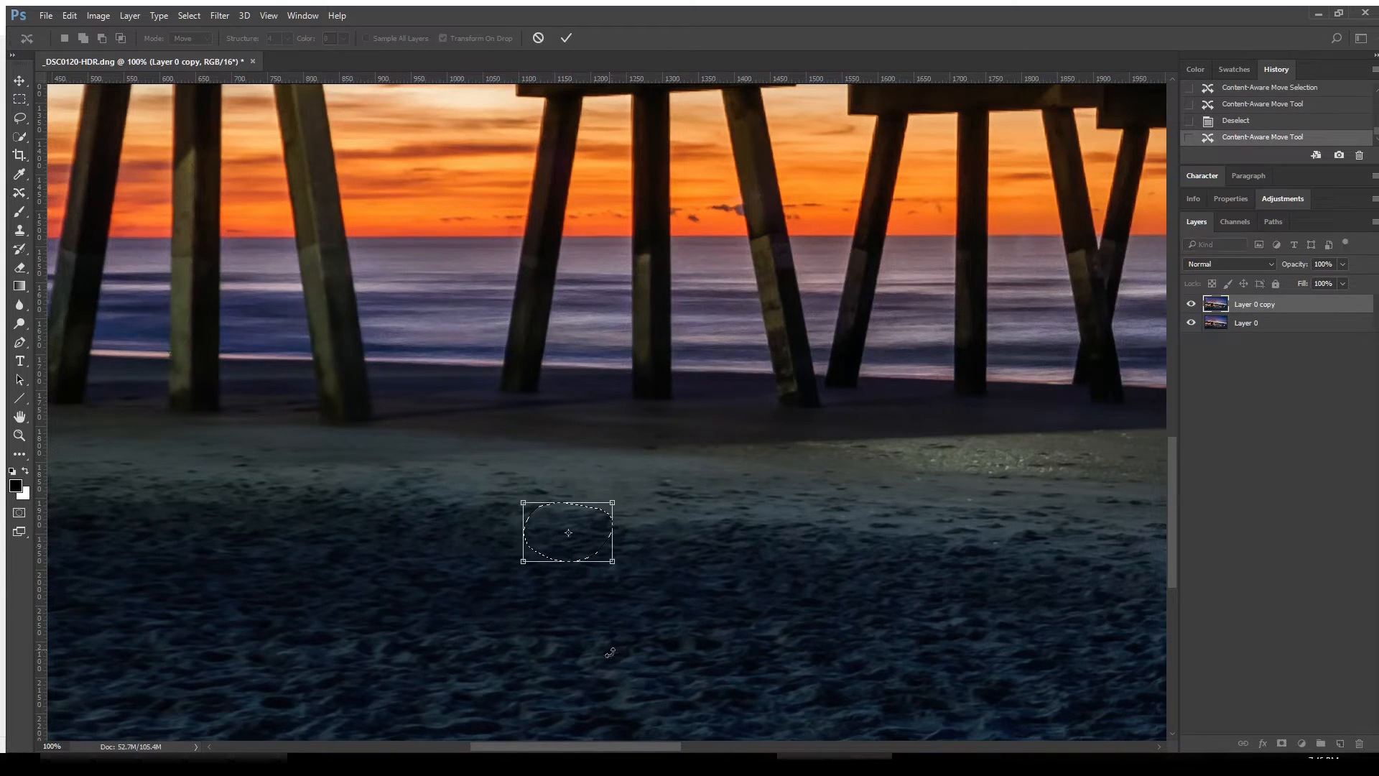
{"action": "key", "text": "Return"}
Step: Undo the Content-Aware Move edits made on the beach sand and around the dark mound
{"action": "key", "text": "ctrl+z"}
{"action": "key", "text": "ctrl+z"}
{"action": "key", "text": "ctrl+z"}
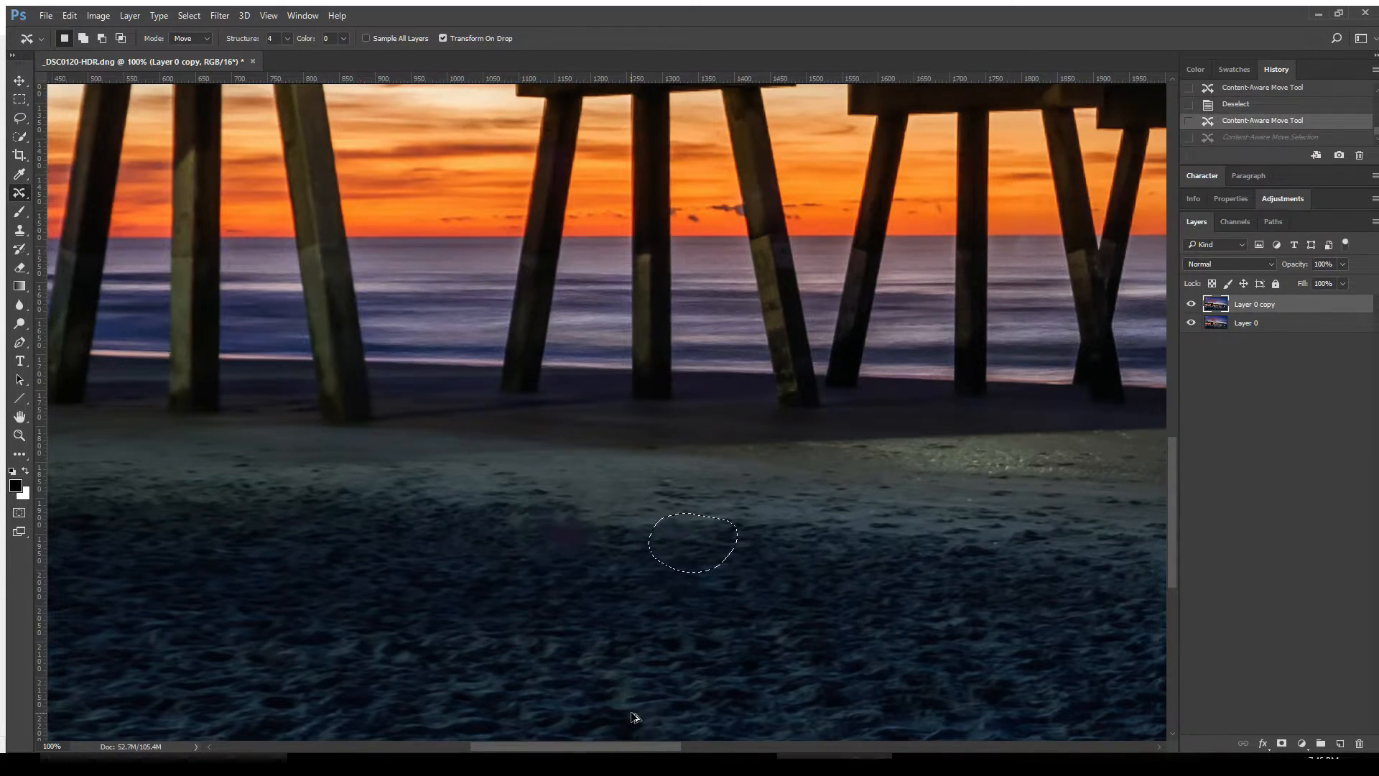
{"action": "key", "text": "ctrl+z"}
{"action": "key", "text": "ctrl+alt+z"}
{"action": "key", "text": "ctrl+alt+z"}
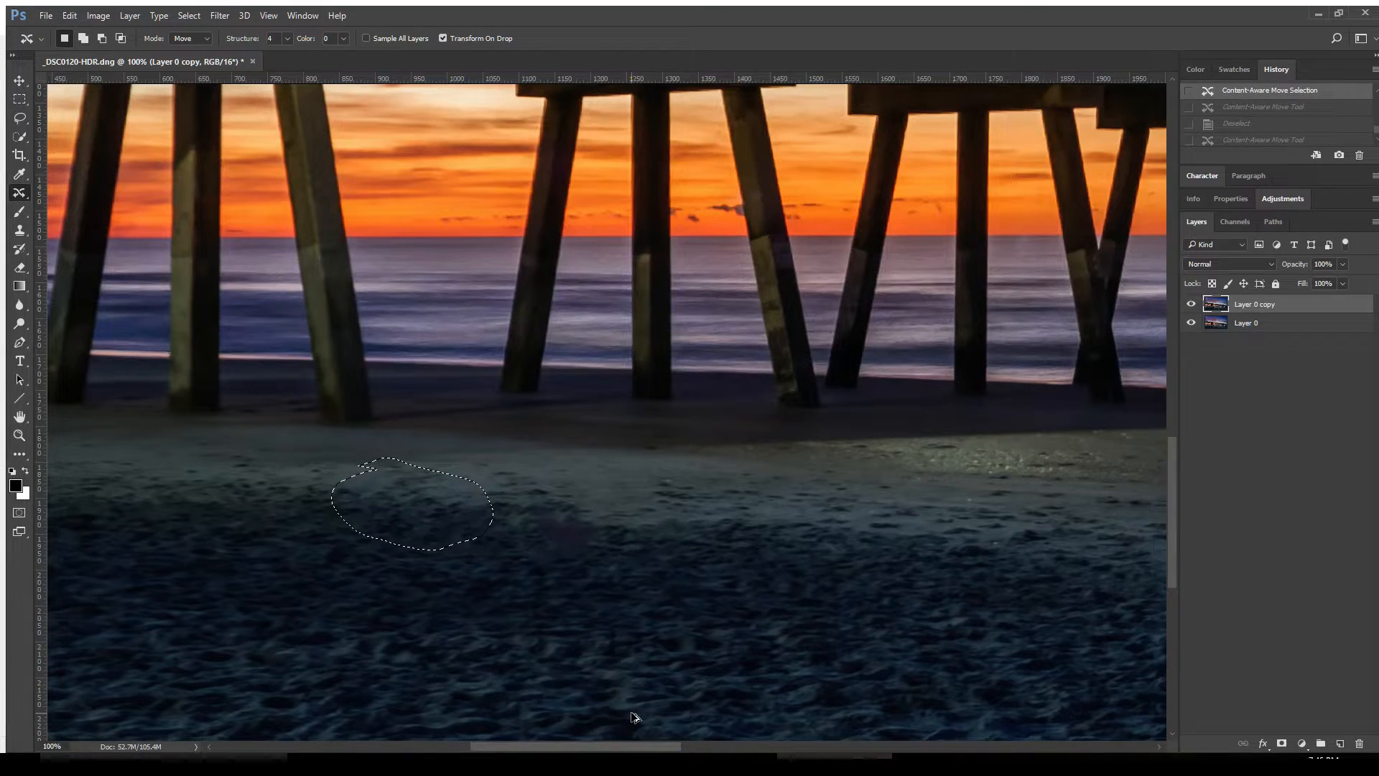
{"action": "key", "text": "ctrl+alt+z"}
{"action": "key", "text": "ctrl+shift+z"}
{"action": "key", "text": "ctrl+shift+z"}
{"action": "key", "text": "ctrl+shift+z"}
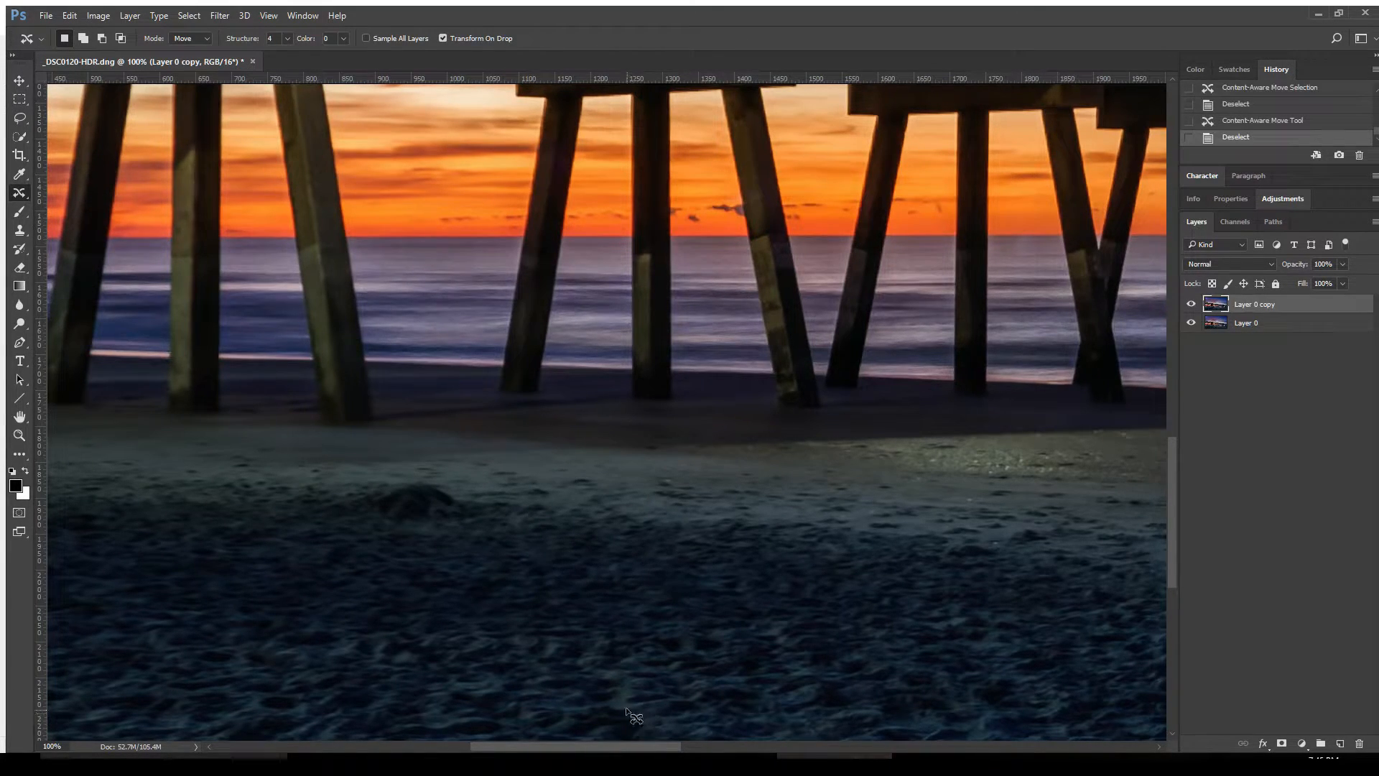
Step: Try selecting the dark mound and moving it to the right along the sand with Content-Aware Move
{"action": "mouse_move", "coordinate": [424, 480]}
{"action": "left_mouse_down"}
{"action": "mouse_move", "coordinate": [384, 522]}
{"action": "mouse_move", "coordinate": [485, 514]}
{"action": "mouse_move", "coordinate": [405, 469]}
{"action": "mouse_move", "coordinate": [493, 515]}
{"action": "mouse_move", "coordinate": [571, 526]}
{"action": "left_mouse_up"}
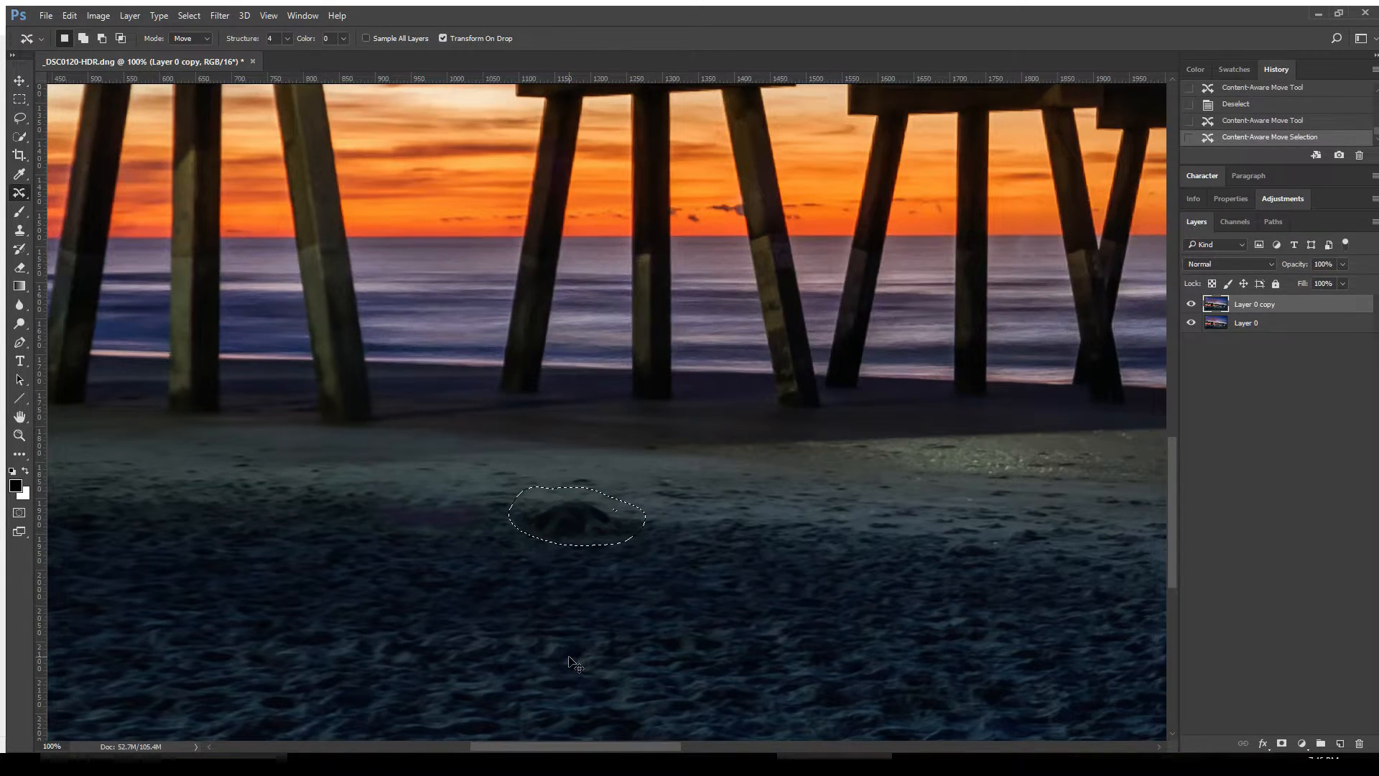
{"action": "key", "text": "ctrl+z"}
{"action": "key", "text": "ctrl+d"}
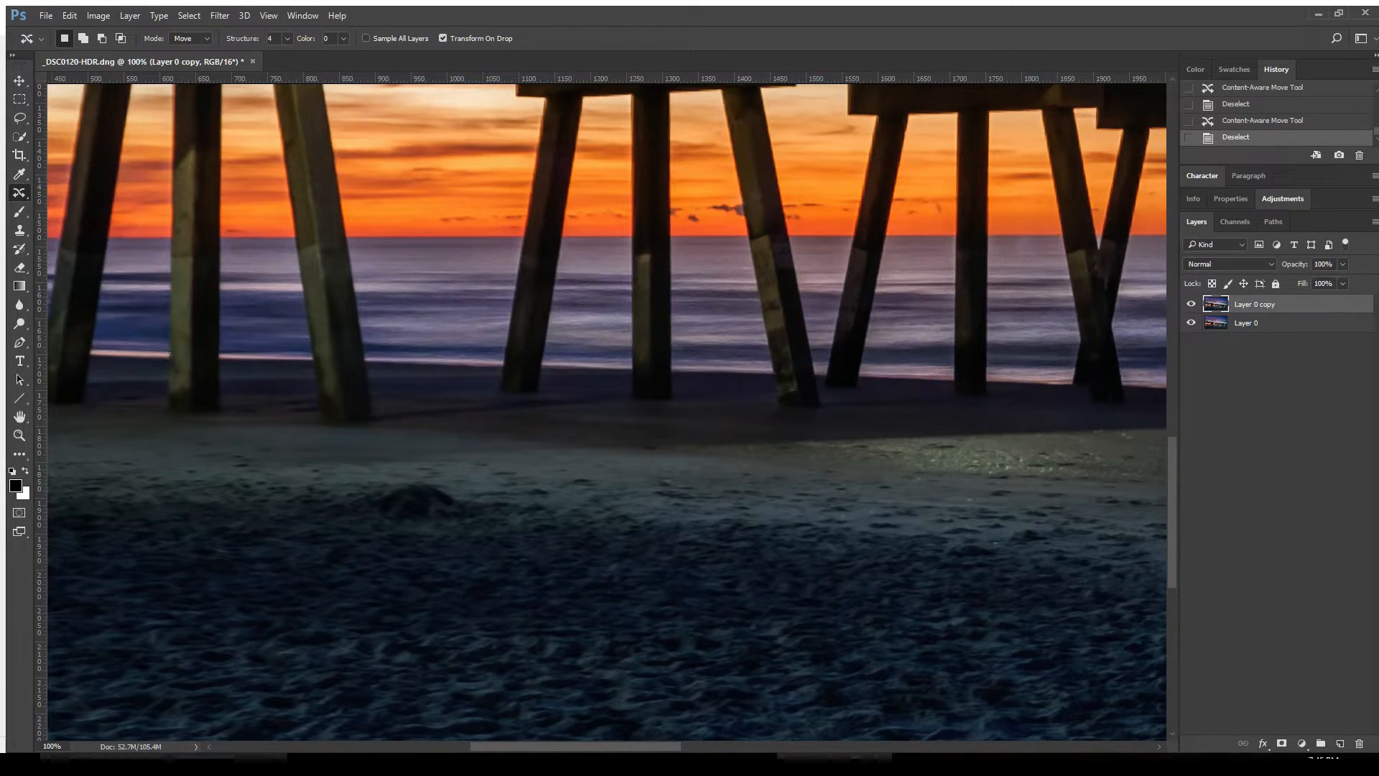
Step: Remove the dark mound from the beach by lassoing loosely around it, filling the selection with matching sand, and deselecting
{"action": "left_click", "coordinate": [84, 194]}
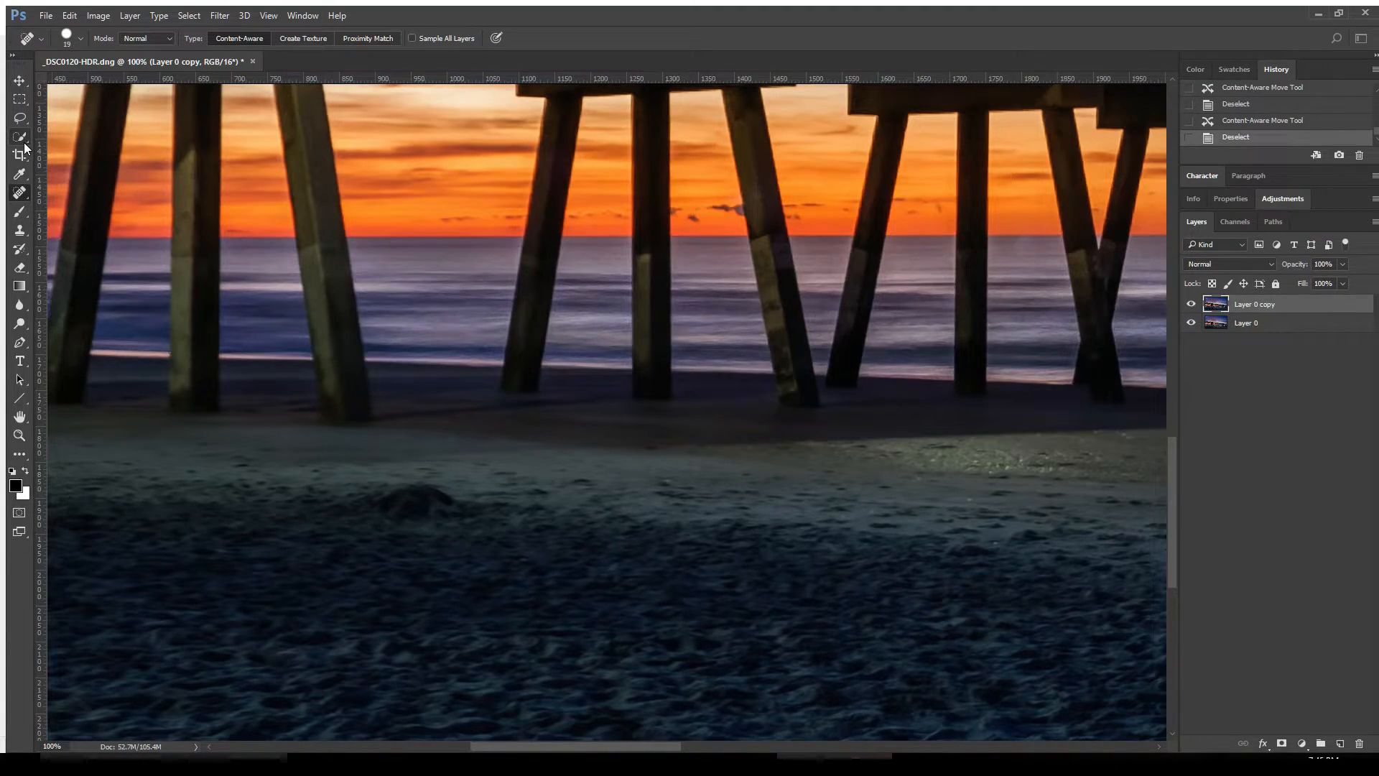
{"action": "left_click", "coordinate": [20, 118]}
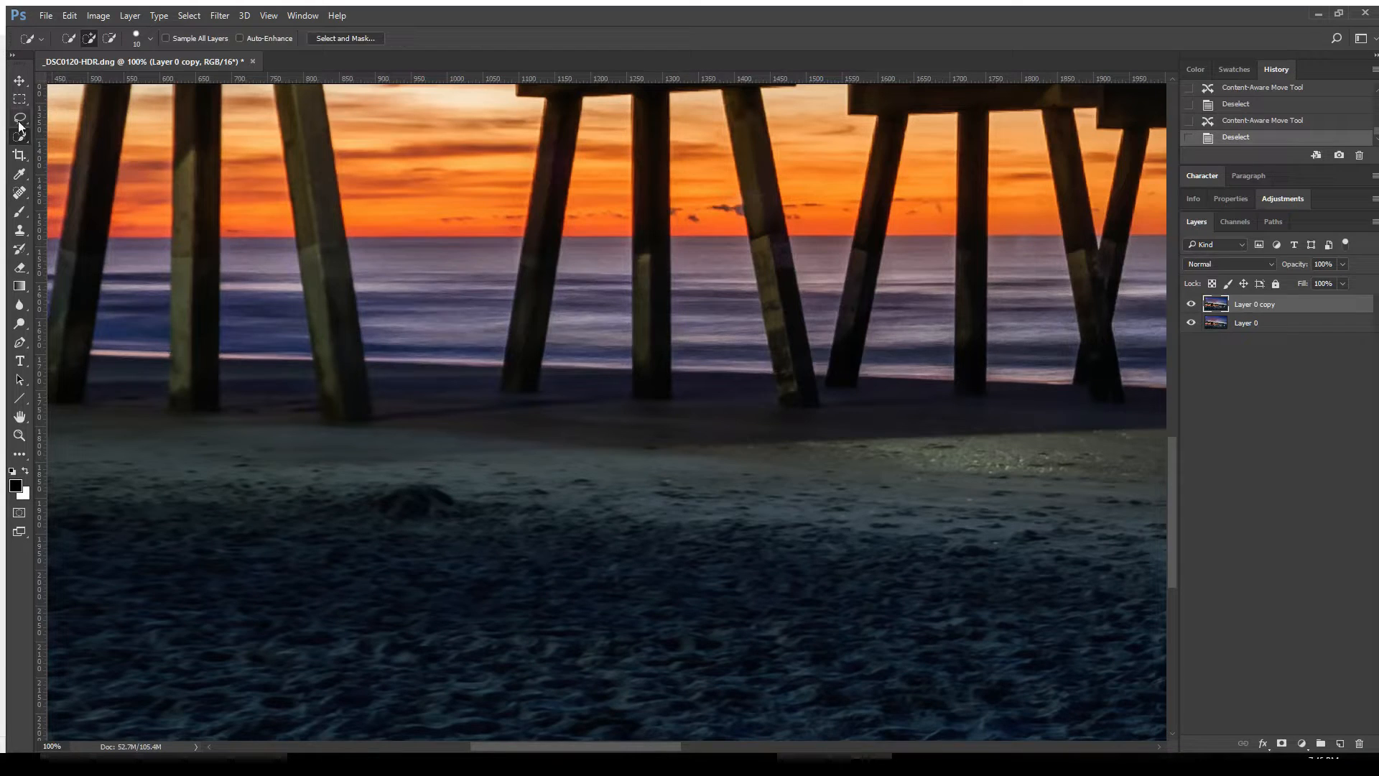
{"action": "mouse_move", "coordinate": [420, 464]}
{"action": "left_mouse_down"}
{"action": "mouse_move", "coordinate": [373, 463]}
{"action": "mouse_move", "coordinate": [354, 510]}
{"action": "mouse_move", "coordinate": [477, 548]}
{"action": "mouse_move", "coordinate": [457, 481]}
{"action": "mouse_move", "coordinate": [371, 476]}
{"action": "left_mouse_up"}
{"action": "key", "text": "i"}
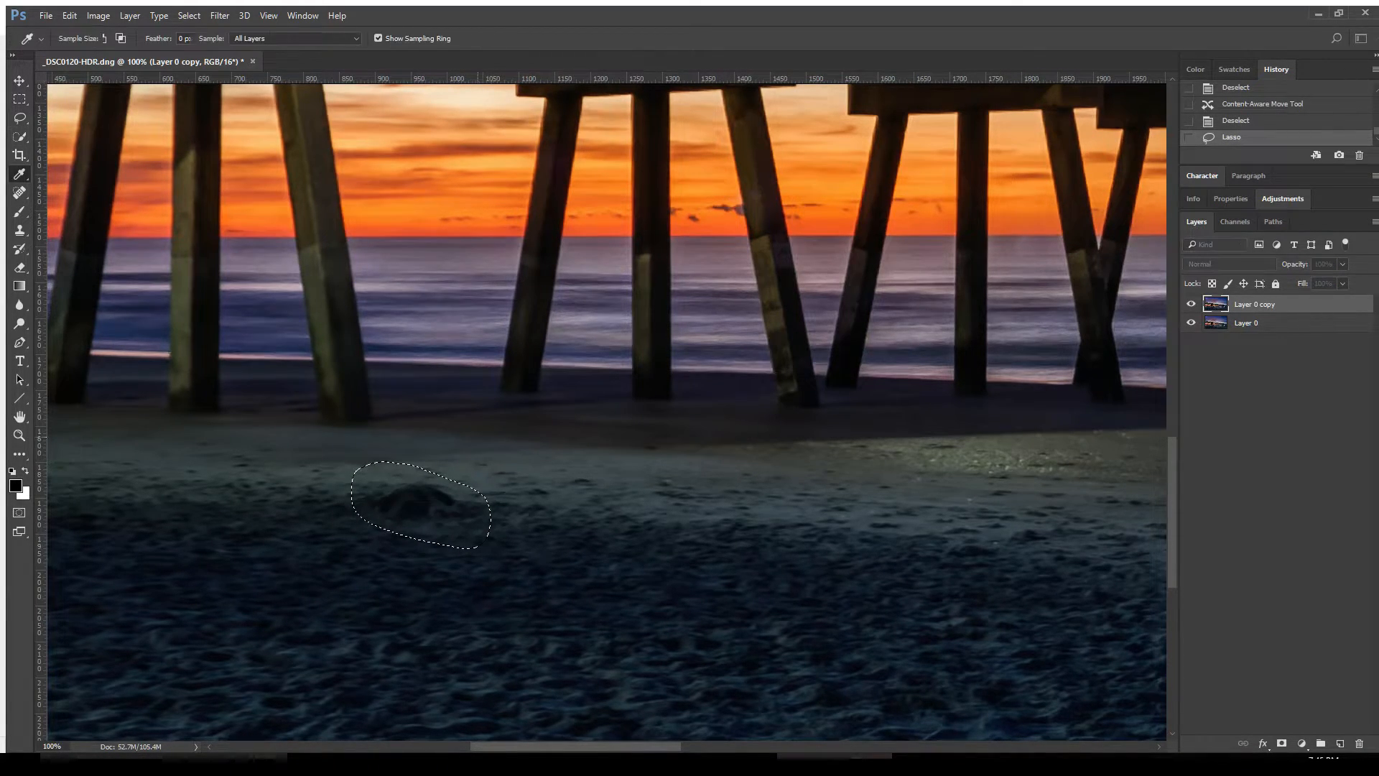
{"action": "key", "text": "l"}
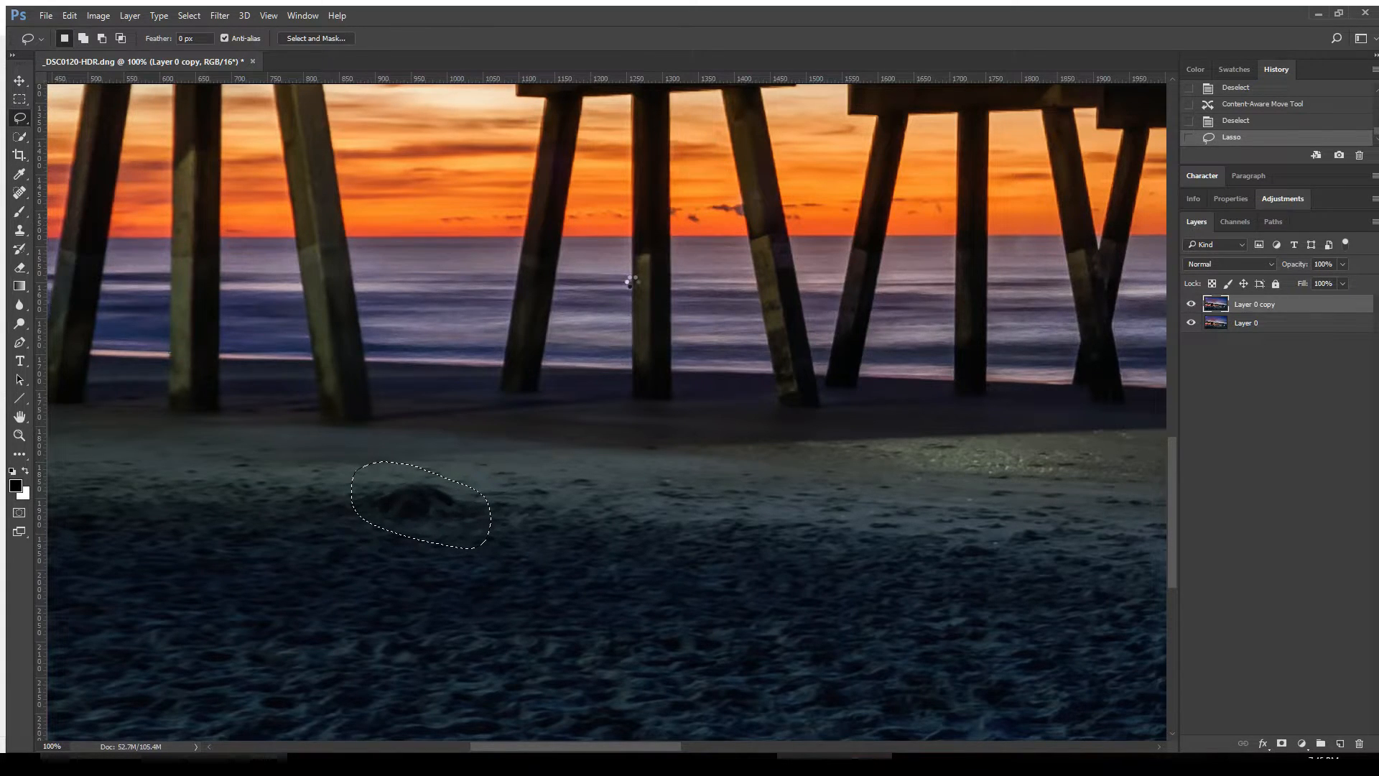
{"action": "key", "text": "shift+BackSpace"}
{"action": "key", "text": "Return"}
{"action": "key", "text": "ctrl+d"}
{"action": "key", "text": "ctrl+0"}
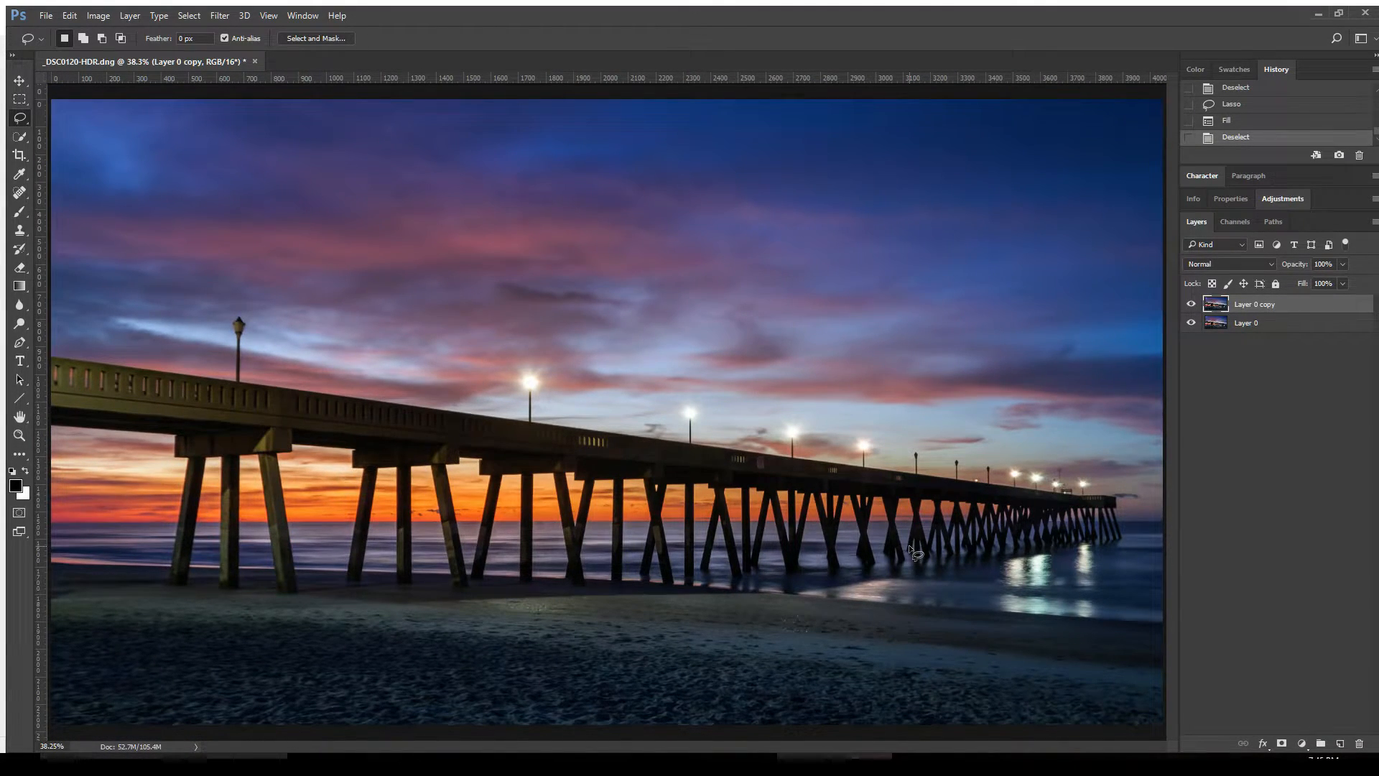
Step: Compare the retouched photo with the original by repeatedly hiding and showing the Layer 0 copy layer
{"action": "key", "text": "v"}
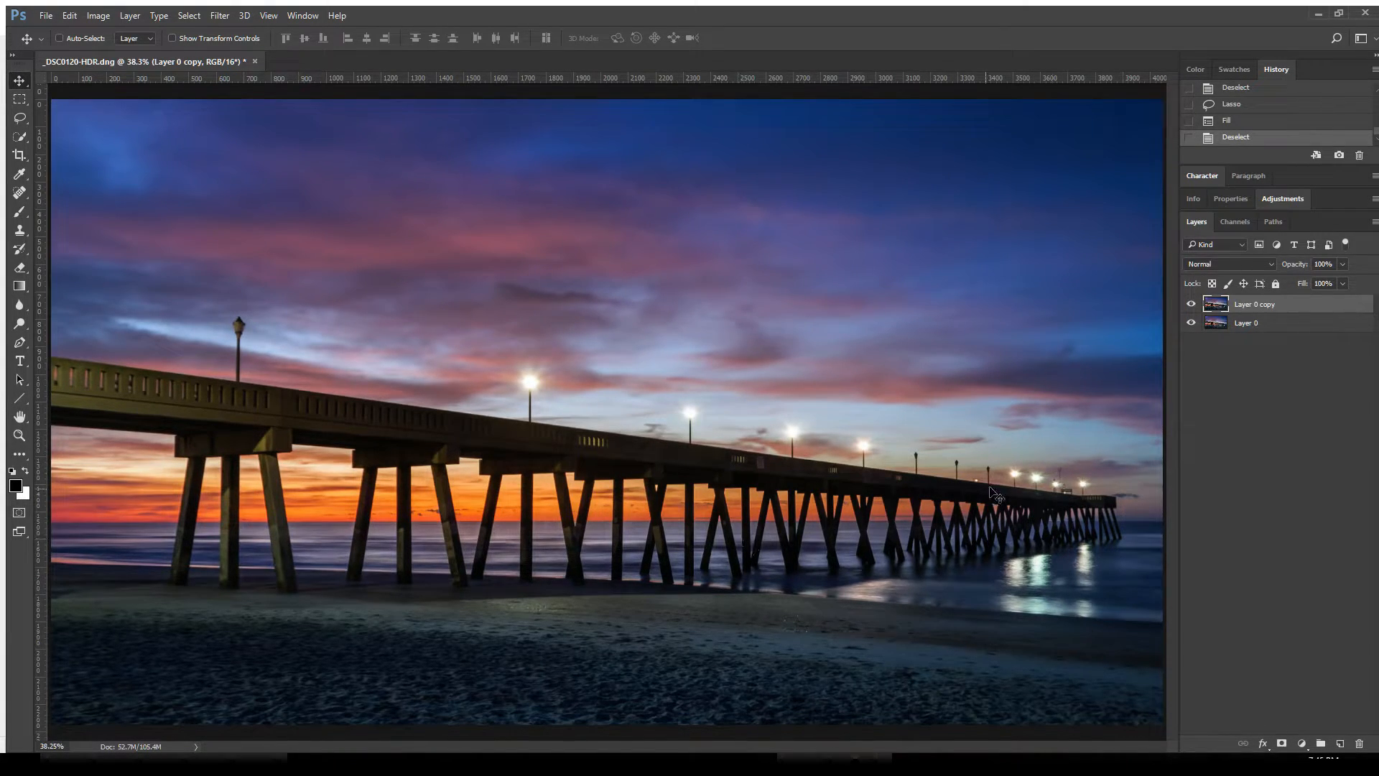
{"action": "left_click", "coordinate": [1190, 310]}
{"action": "left_click", "coordinate": [1190, 310]}
{"action": "left_click", "coordinate": [1190, 310]}
{"action": "left_click", "coordinate": [1189, 309]}
{"action": "left_click", "coordinate": [1190, 310]}
{"action": "left_click", "coordinate": [1190, 310]}
{"action": "left_click", "coordinate": [1189, 309]}
{"action": "left_click", "coordinate": [1190, 309]}
{"action": "left_click", "coordinate": [1189, 310]}
{"action": "left_click", "coordinate": [1190, 310]}
{"action": "left_click", "coordinate": [1190, 308]}
{"action": "left_click", "coordinate": [1190, 310]}
{"action": "left_click", "coordinate": [1190, 310]}
{"action": "left_click", "coordinate": [1190, 309]}
{"action": "left_click", "coordinate": [1190, 309]}
{"action": "left_click", "coordinate": [1190, 309]}
{"action": "left_click", "coordinate": [1190, 309]}
Step: Flatten Layer 0 and Layer 0 copy into a single background layer
{"action": "left_click", "coordinate": [1253, 323]}
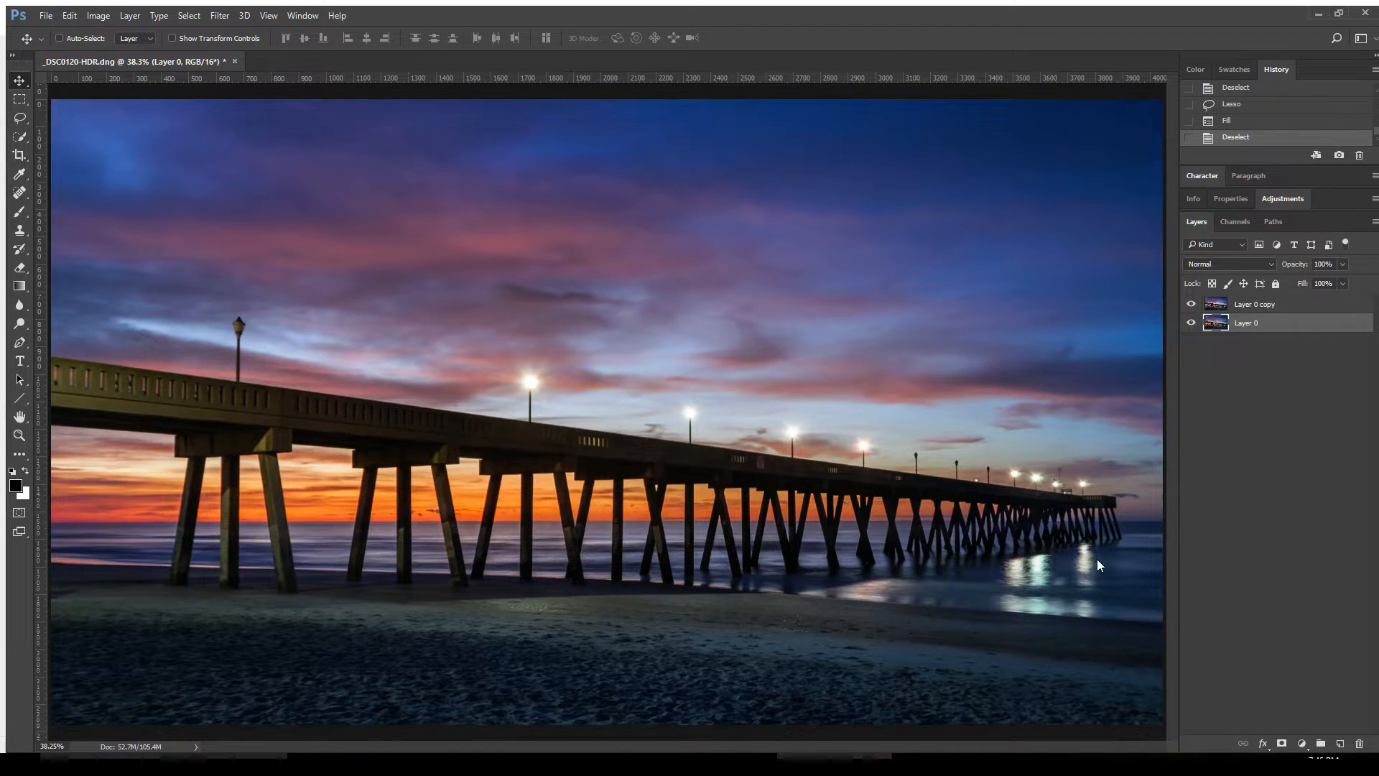
{"action": "key", "text": "ctrl+shift+e"}
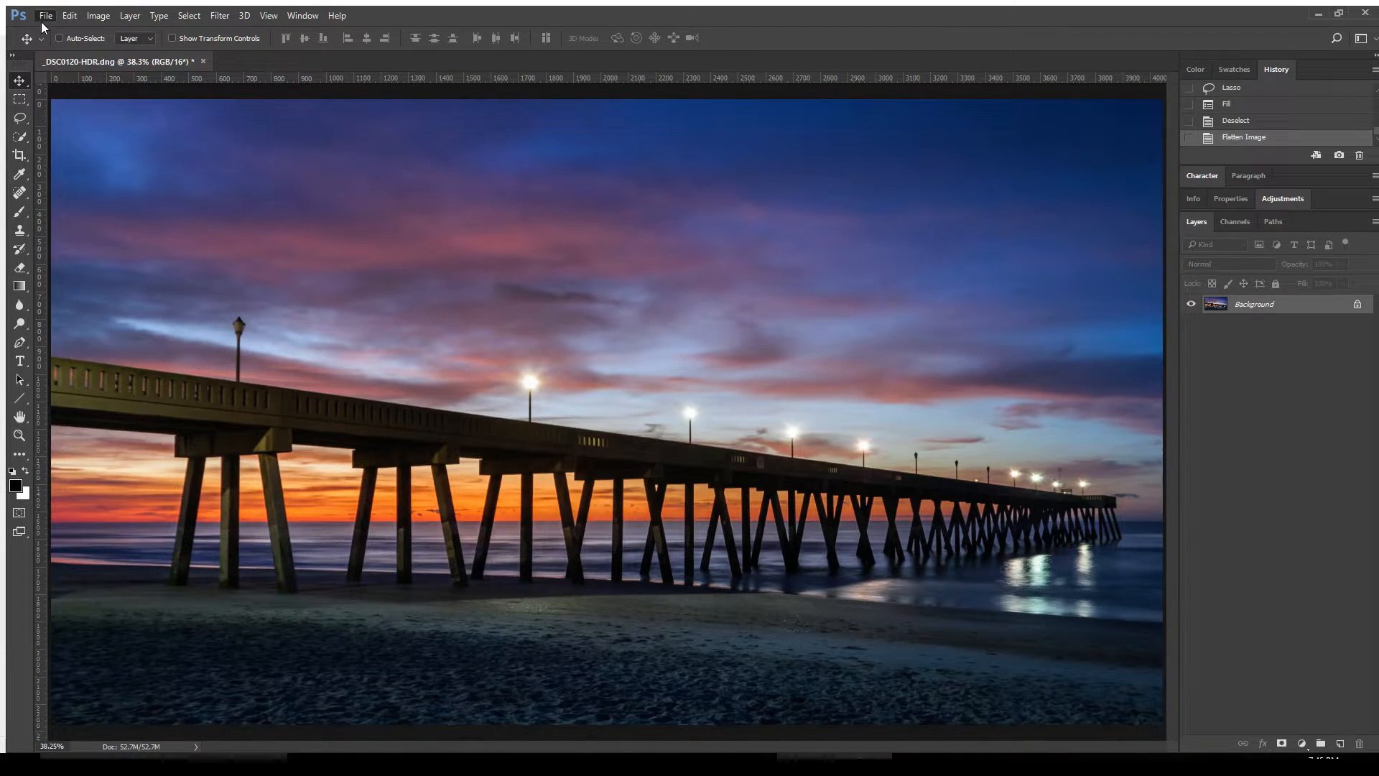
Step: Save the flattened pier photo, close it, and switch back to Lightroom
{"action": "key", "text": "ctrl+s"}
{"action": "left_click", "coordinate": [207, 61]}
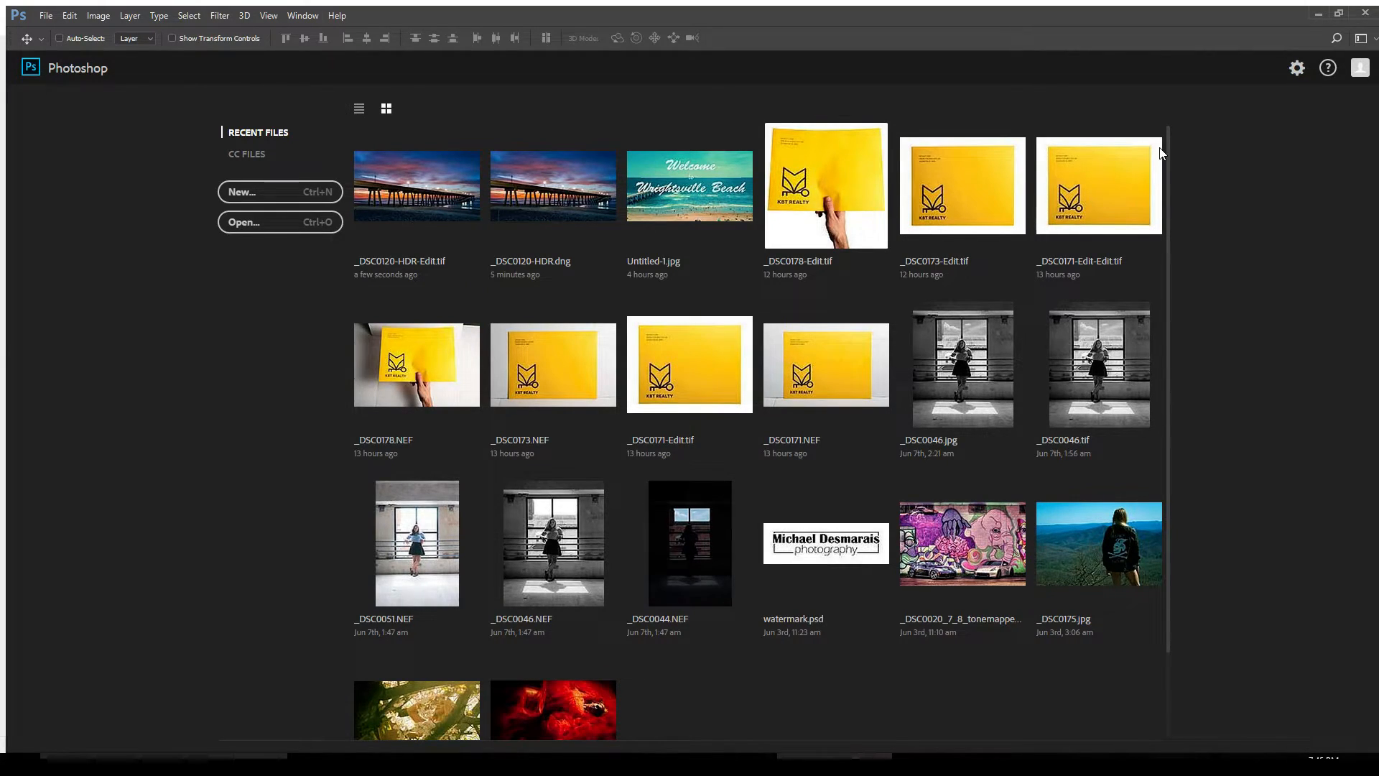
{"action": "key", "text": "alt+Tab"}
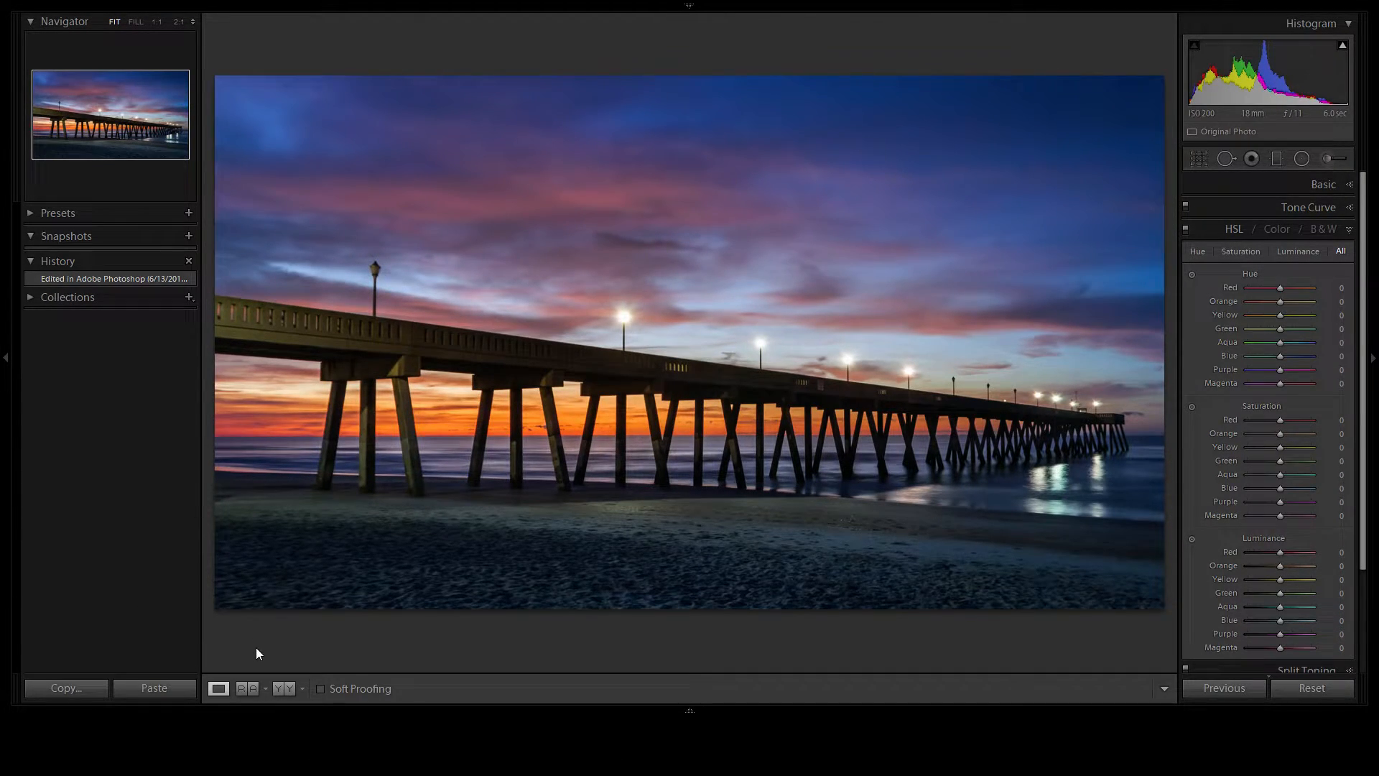
Step: View the Photoshop-edited pier photo in a side-by-side before and after, and return to the single-photo view
{"action": "left_click", "coordinate": [280, 688]}
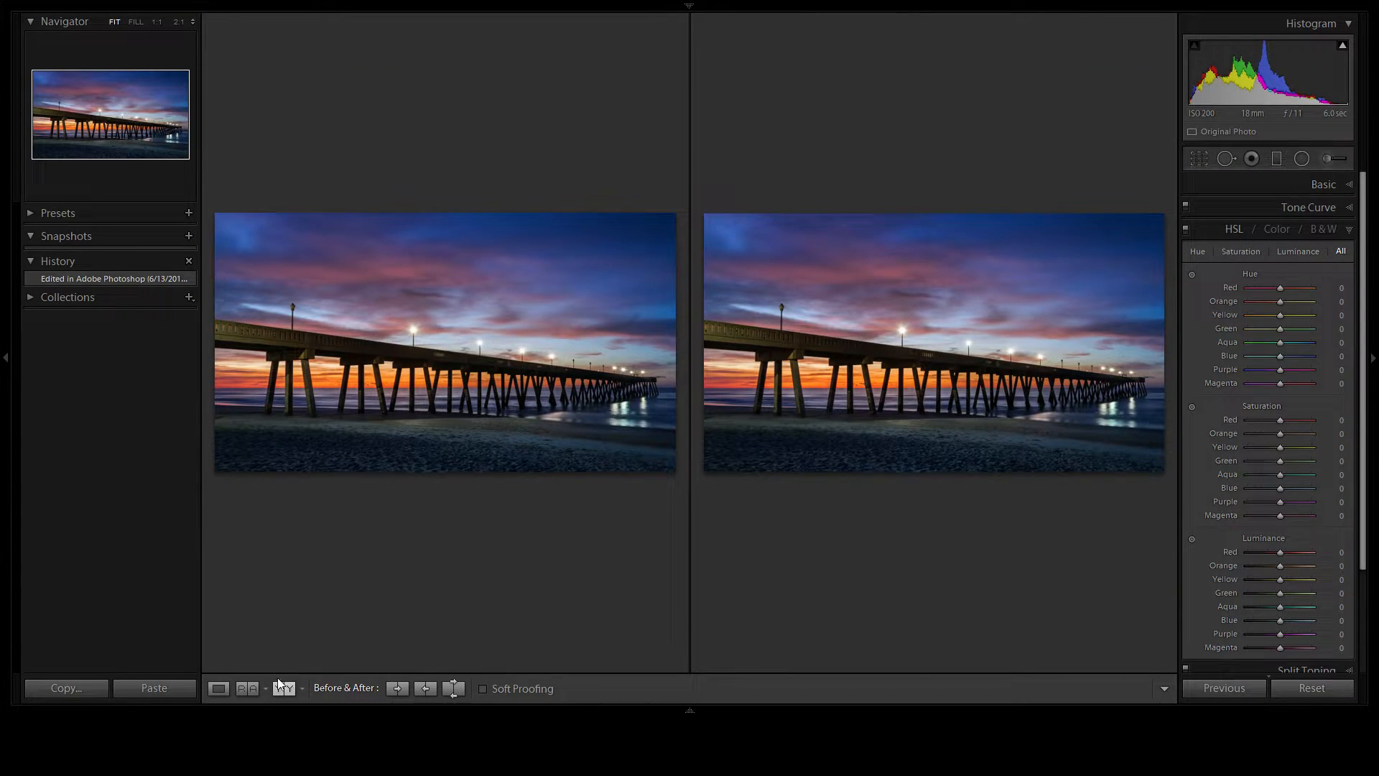
{"action": "left_click", "coordinate": [222, 689]}
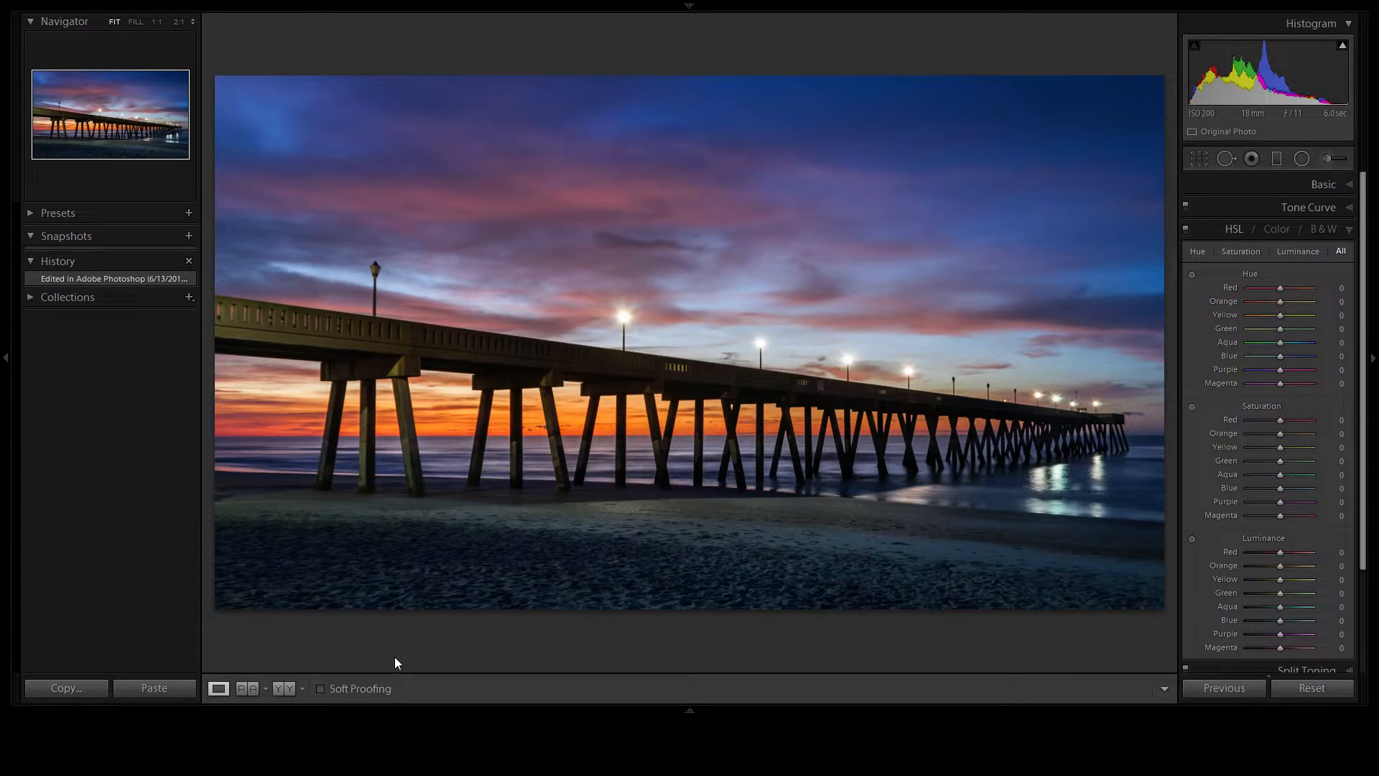
Step: View _DSC0120-HDR.dng in its original Import history state, and return it to the most recent Blue Saturation Shift state
{"action": "mouse_move", "coordinate": [389, 704]}
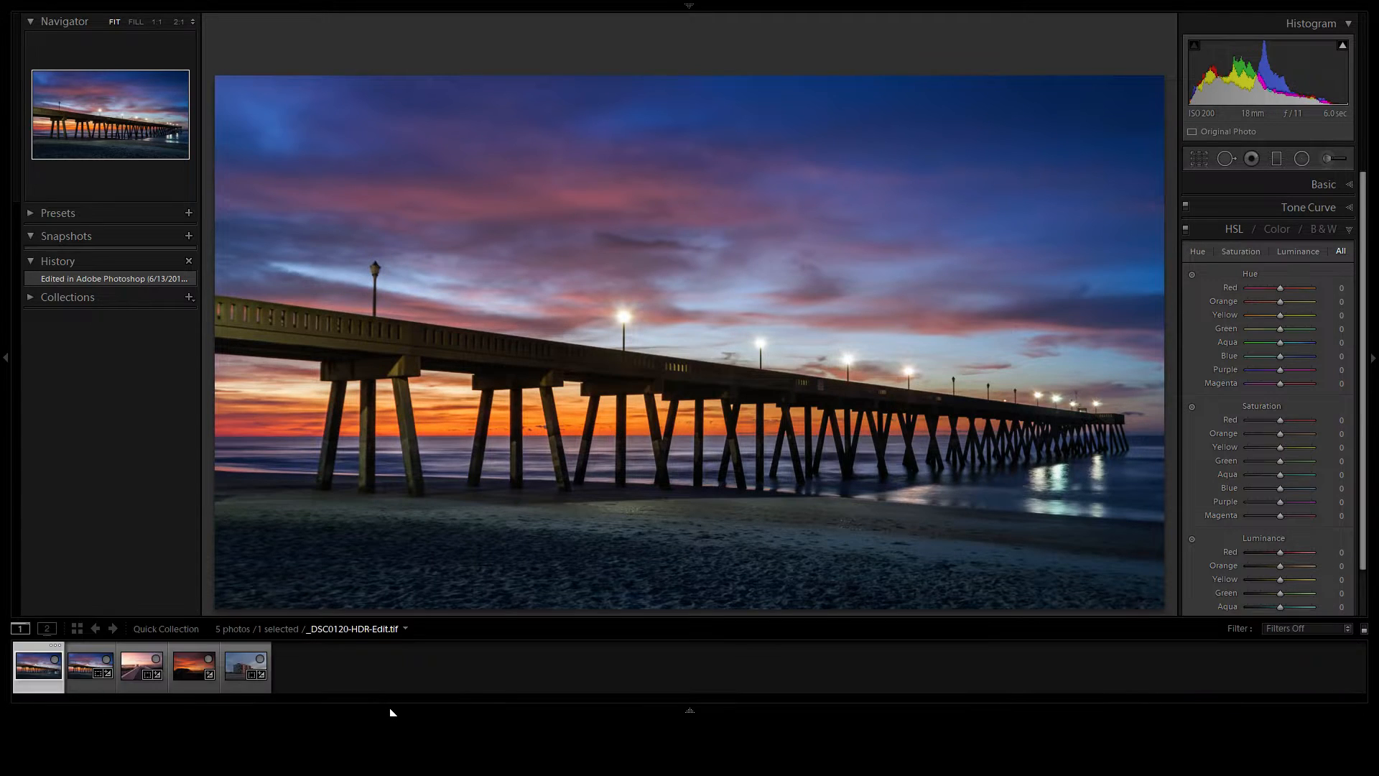
{"action": "left_click", "coordinate": [79, 665]}
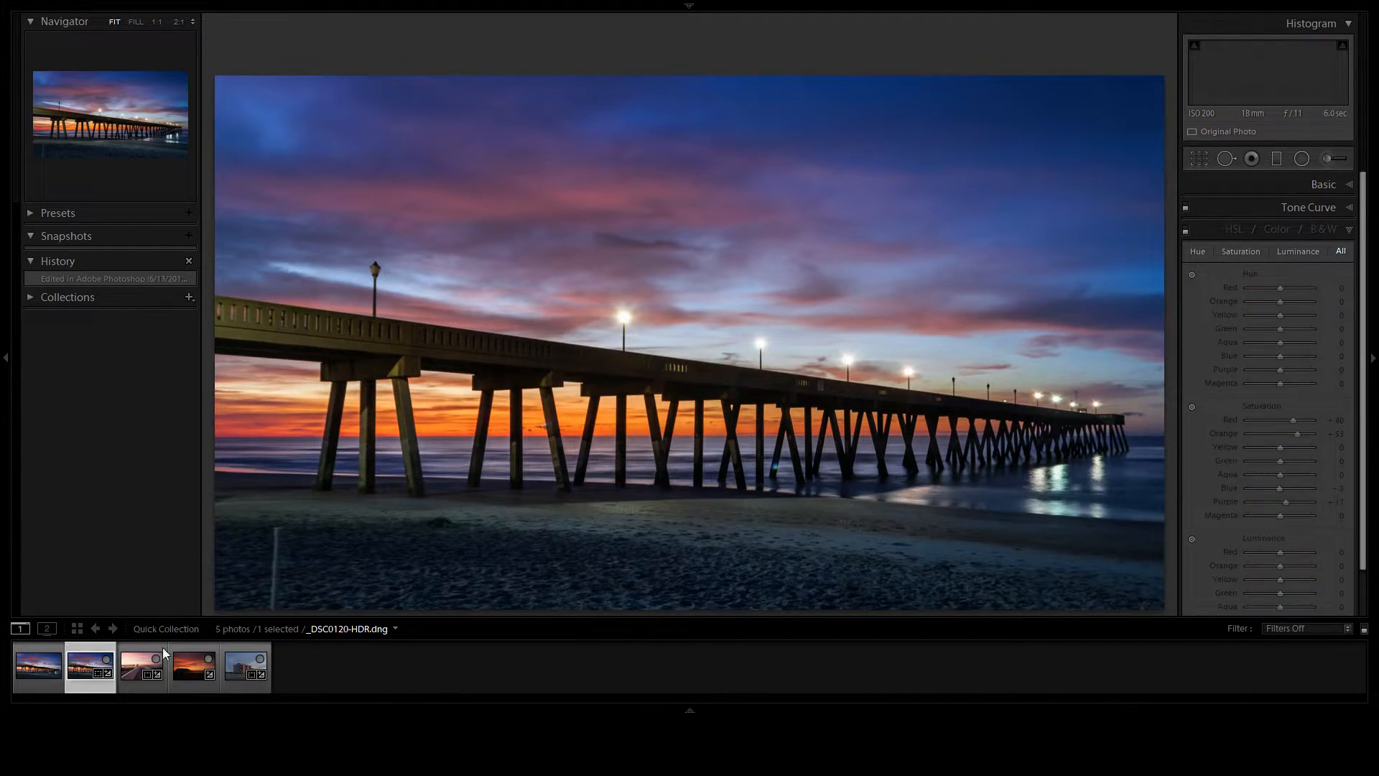
{"action": "scroll", "coordinate": [137, 537], "scroll_direction": "down", "scroll_amount": 15}
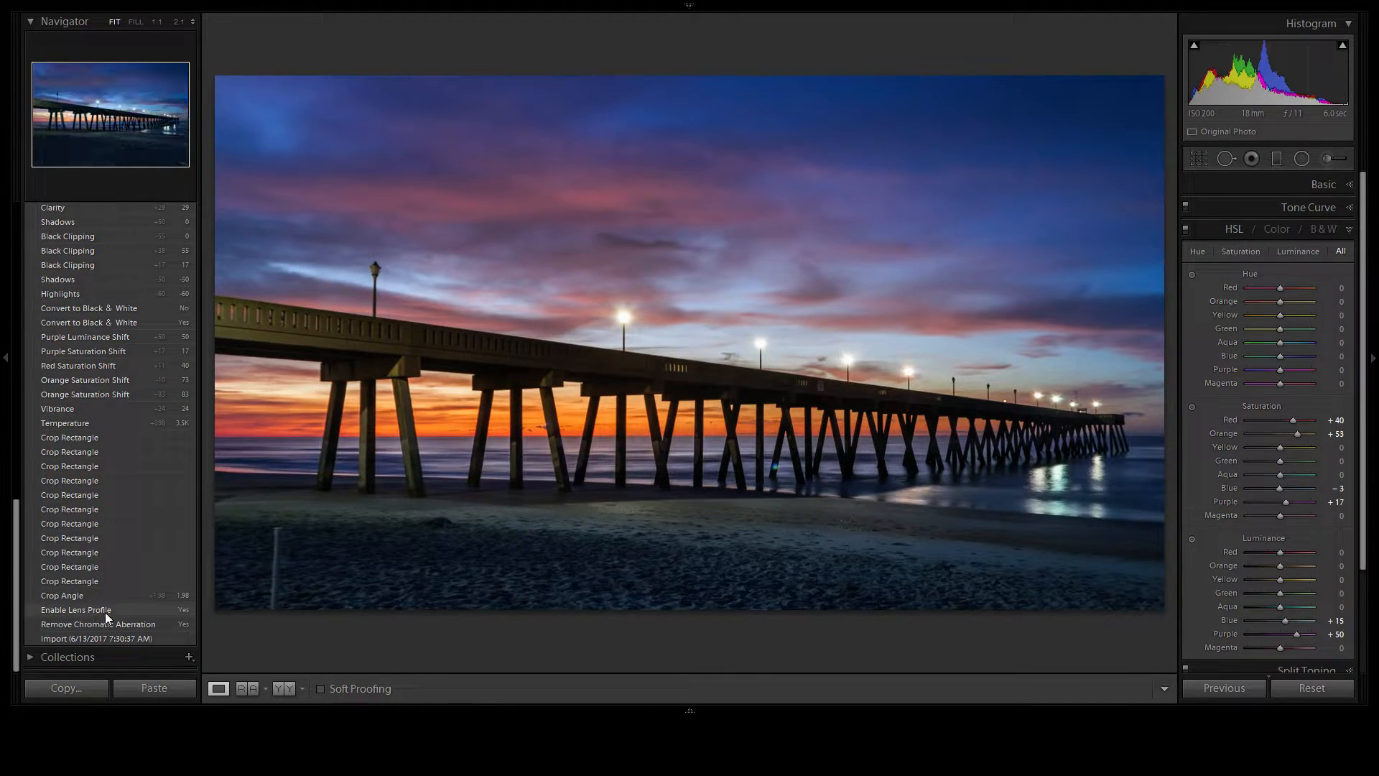
{"action": "left_click", "coordinate": [108, 638]}
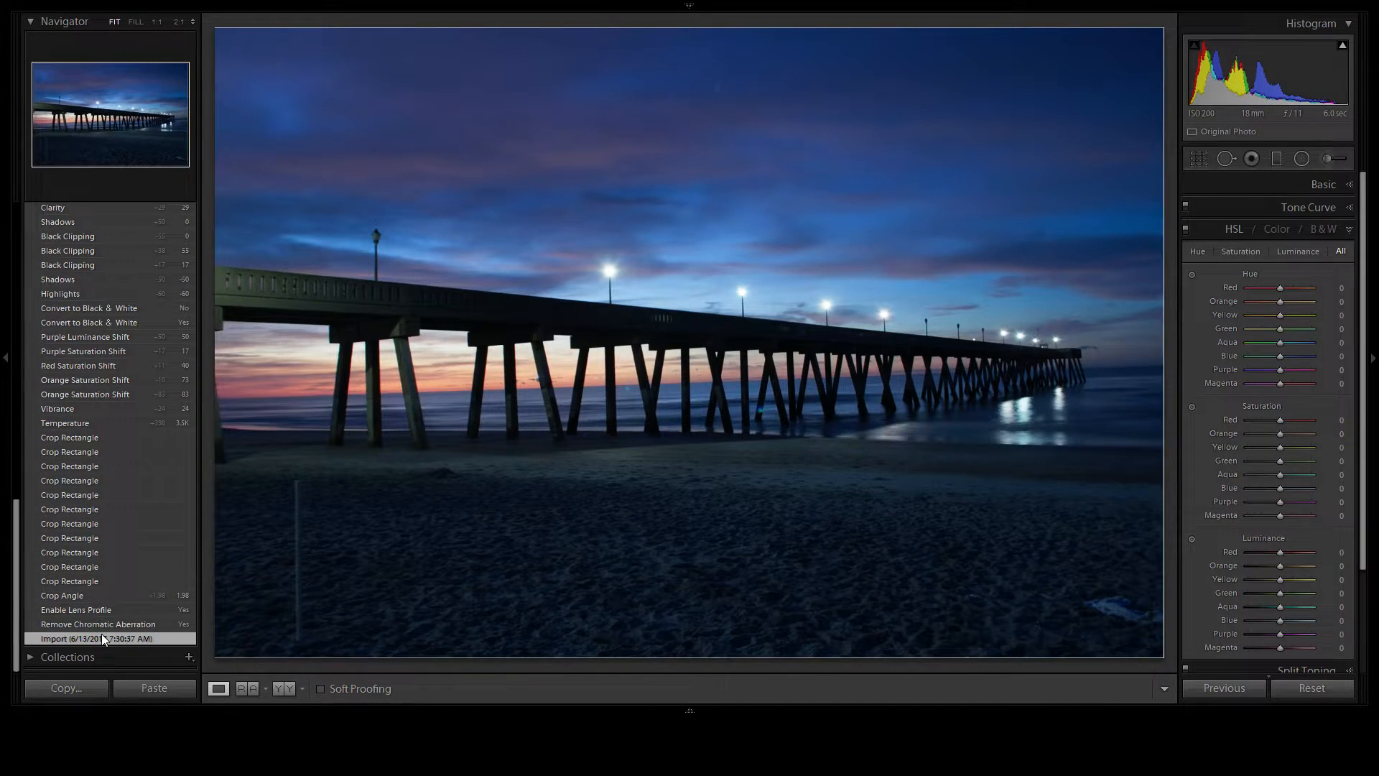
{"action": "scroll", "coordinate": [75, 244], "scroll_direction": "up", "scroll_amount": 15}
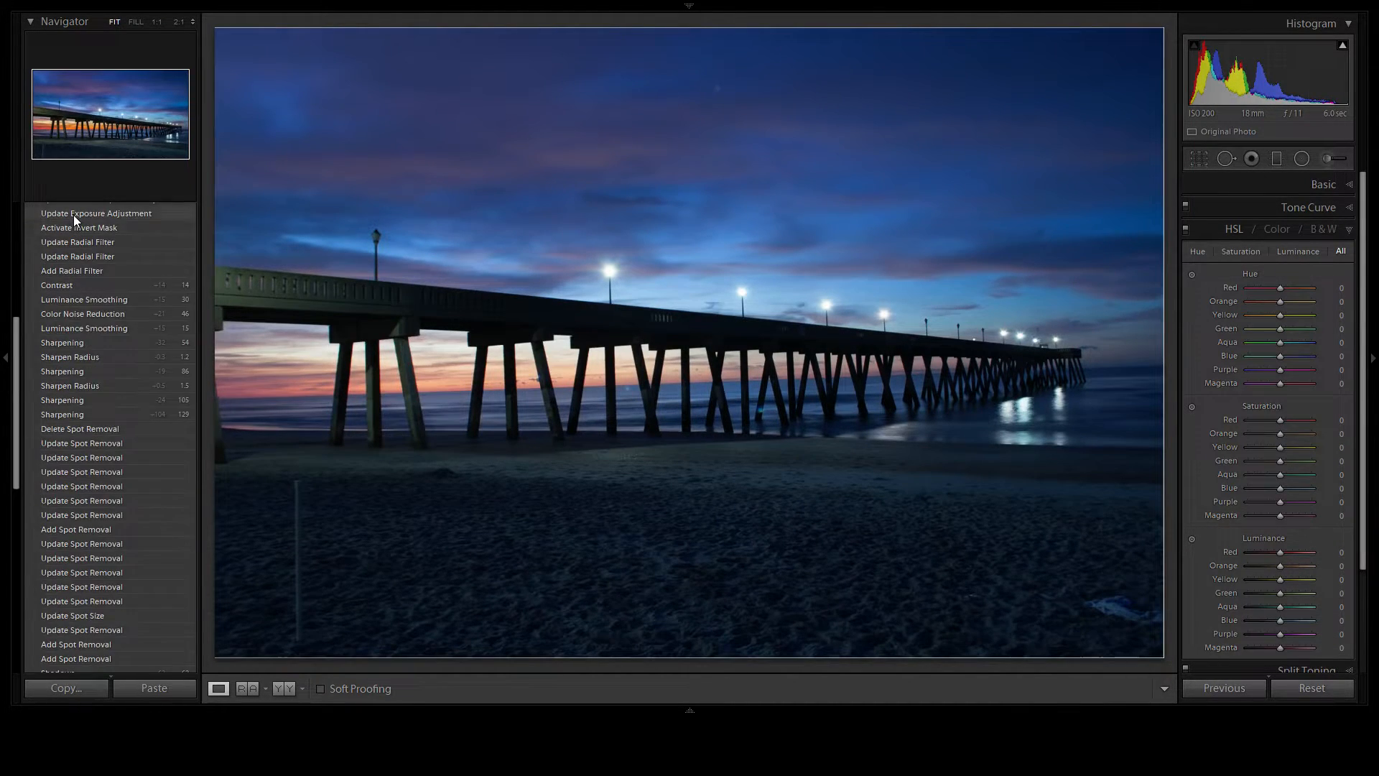
{"action": "left_click", "coordinate": [81, 277]}
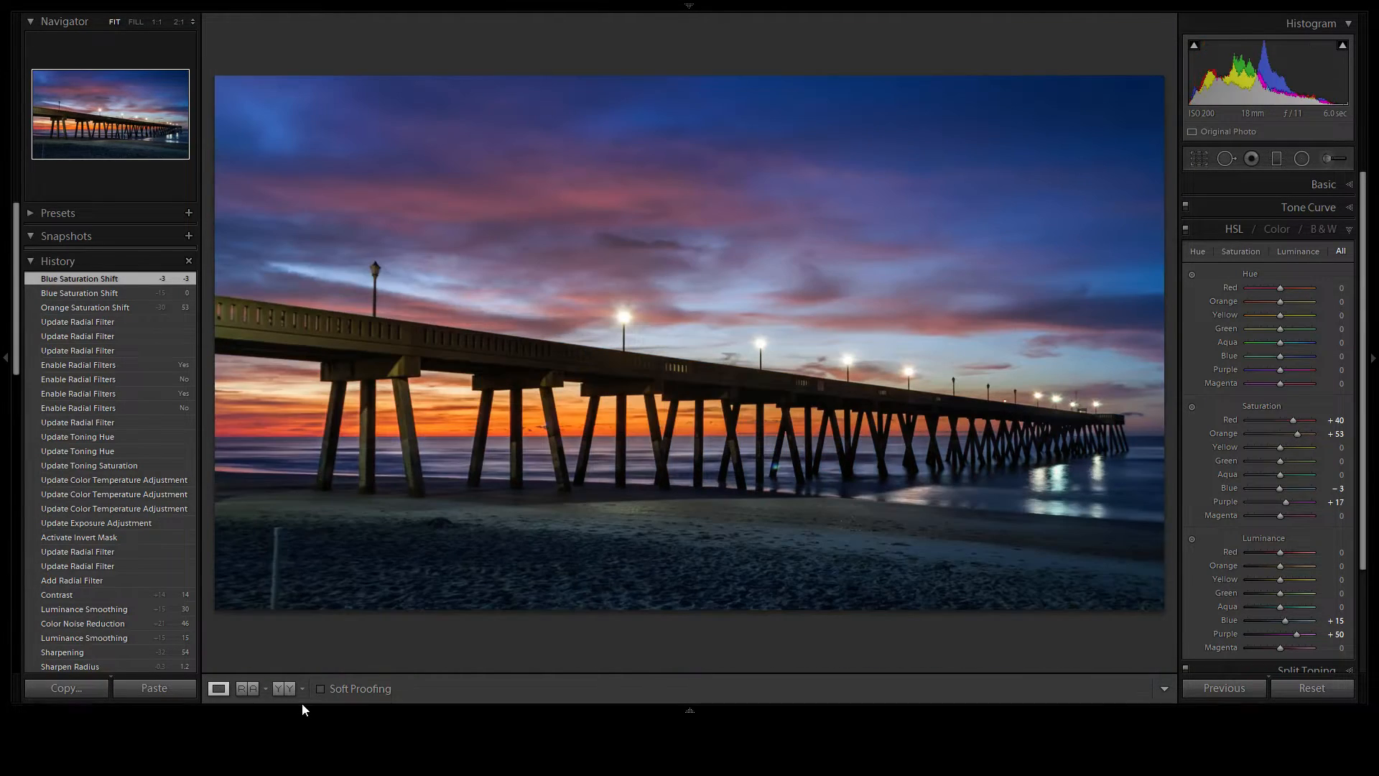
Step: Compare _DSC0120-HDR-Edit.tif with the unretouched HDR in Reference View with side panels hidden, and return to the single-photo view
{"action": "mouse_move", "coordinate": [280, 704]}
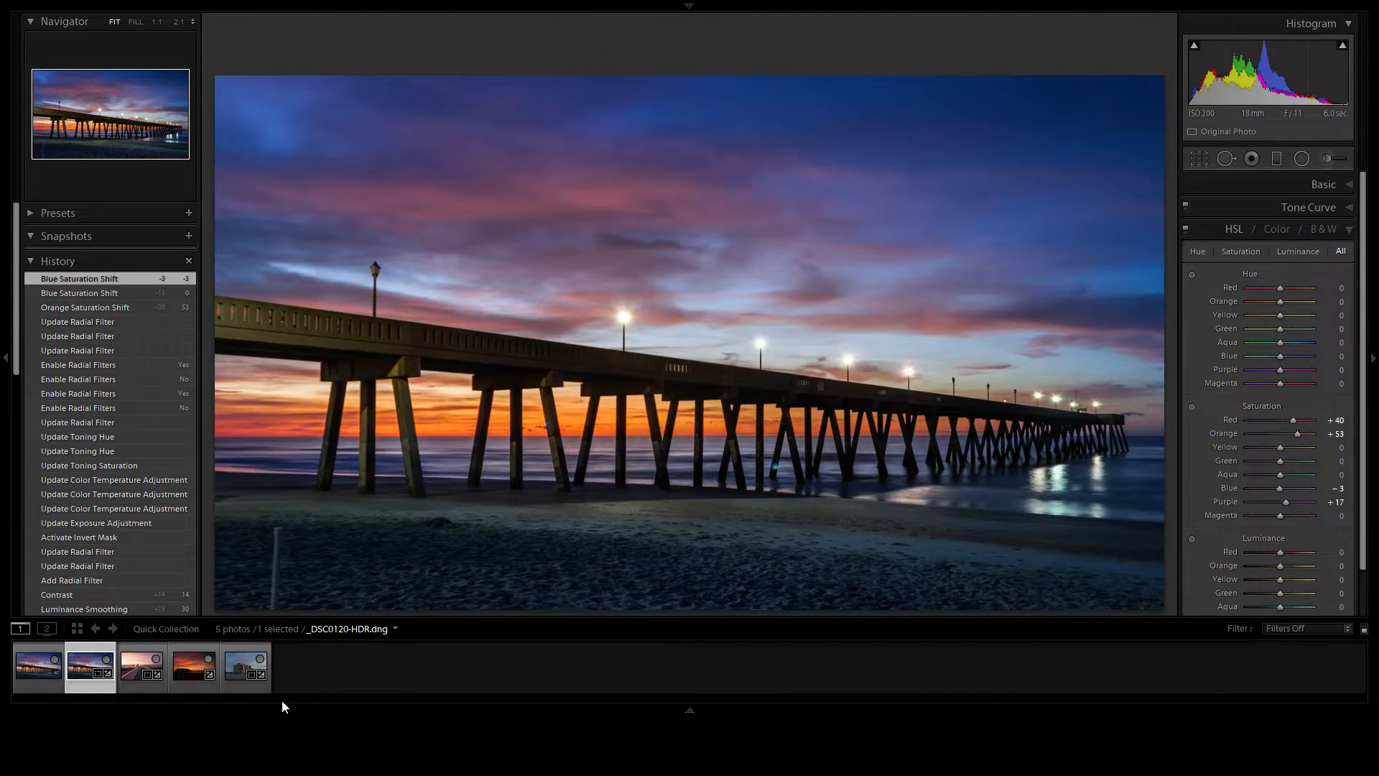
{"action": "left_click", "coordinate": [32, 651]}
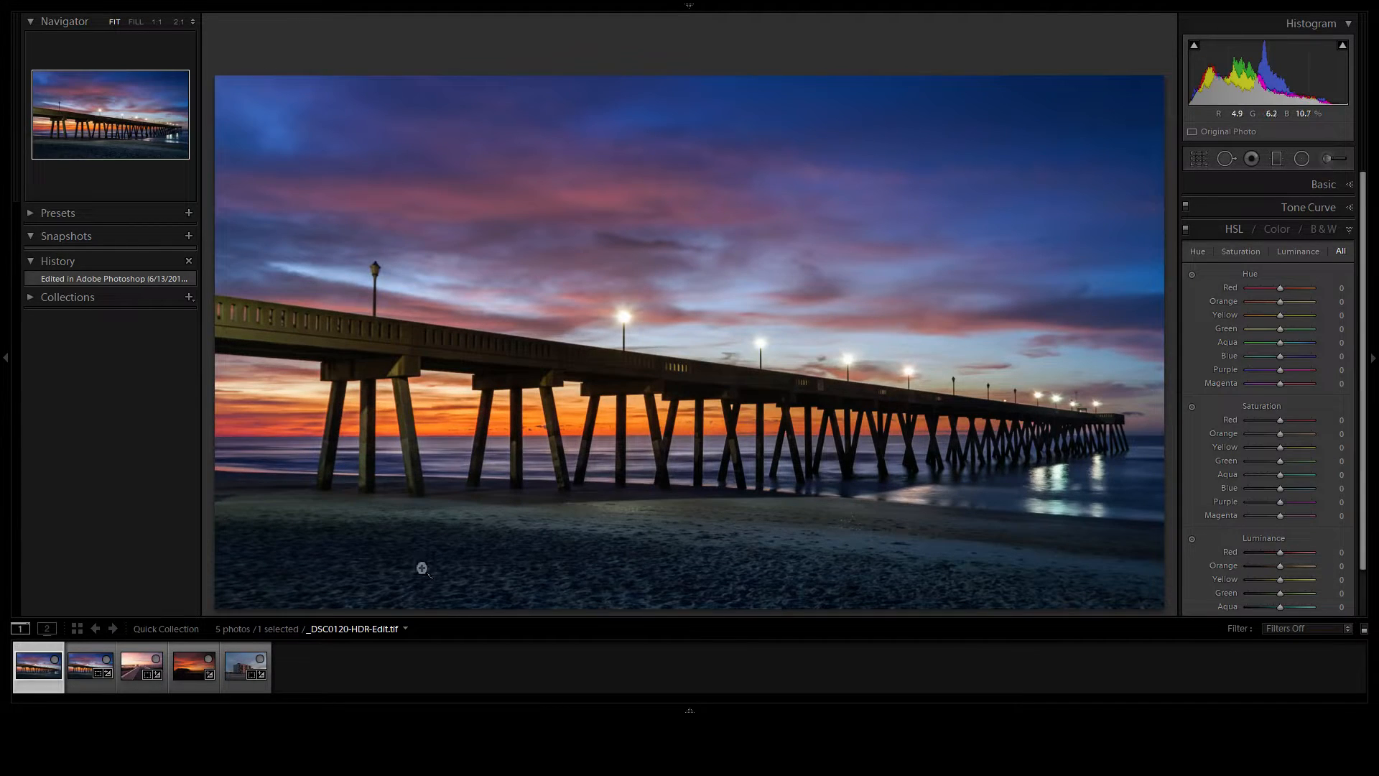
{"action": "left_click", "coordinate": [248, 688]}
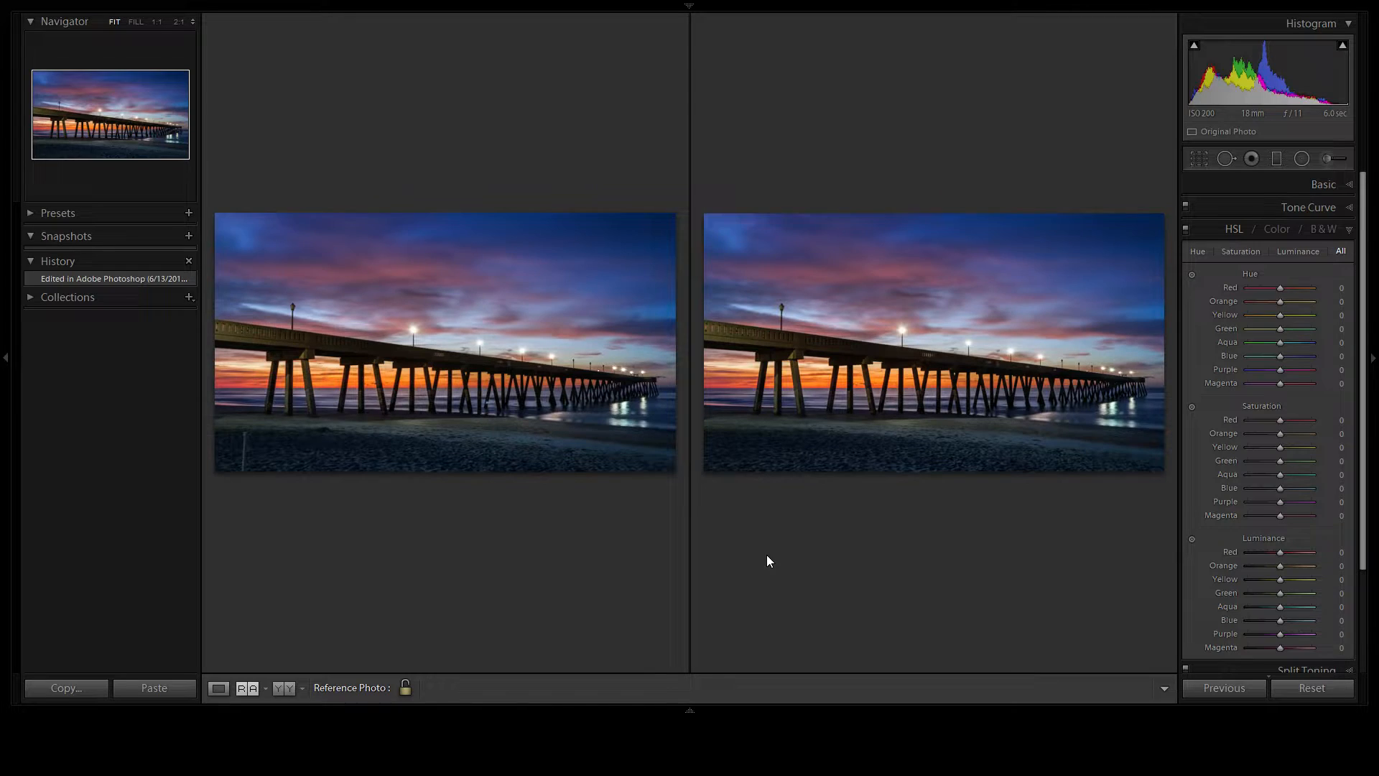
{"action": "key", "text": "Tab"}
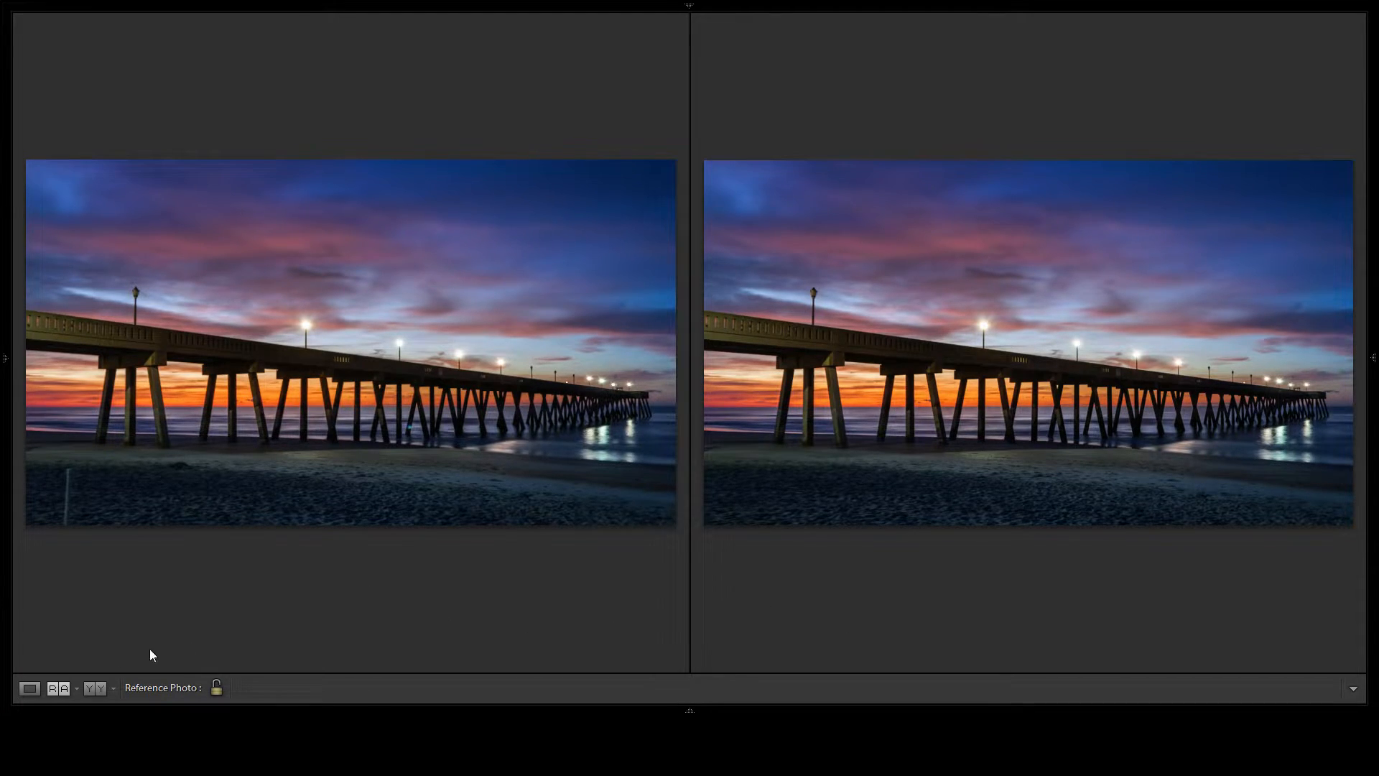
{"action": "left_click", "coordinate": [29, 688]}
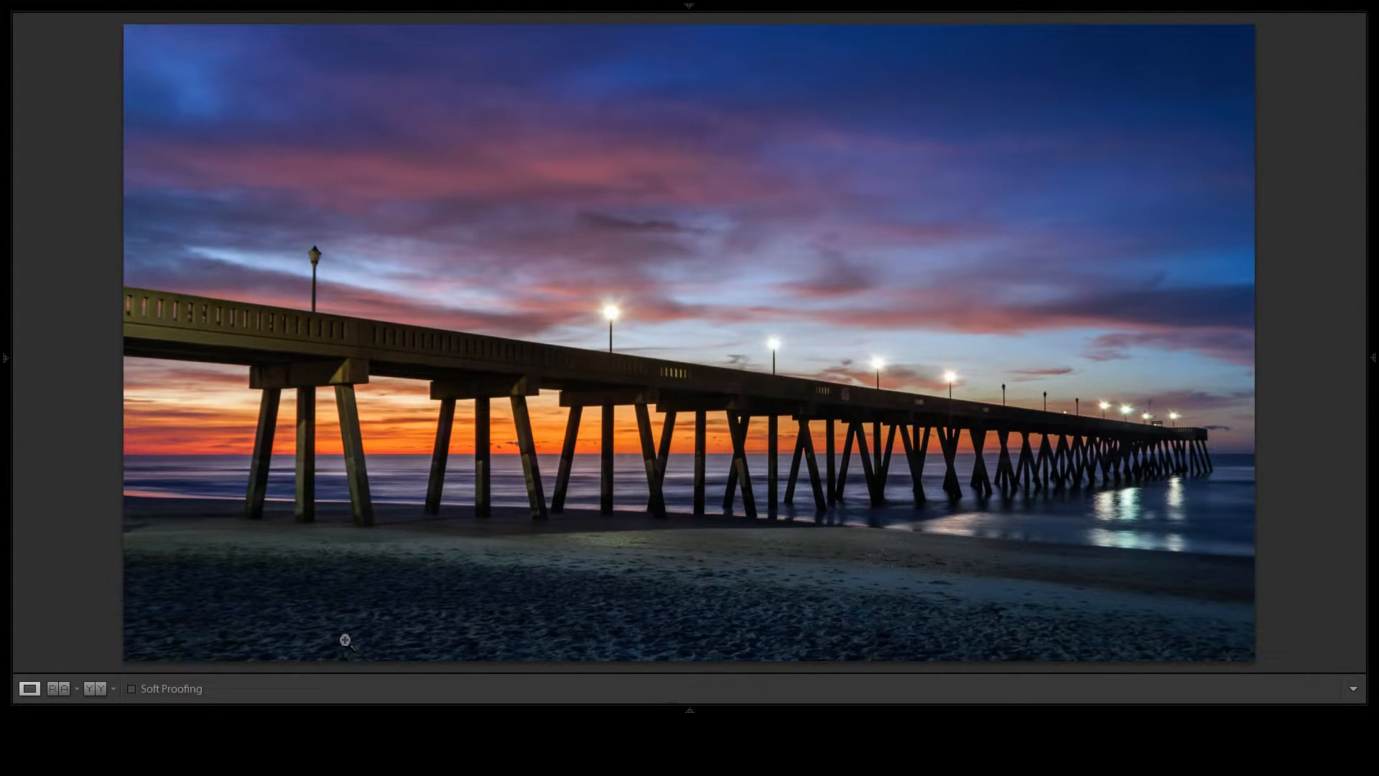
Step: Compare _DSC0120-HDR.dng side by side with its before state, and return to the single-photo view
{"action": "mouse_move", "coordinate": [93, 710]}
{"action": "left_click", "coordinate": [85, 665]}
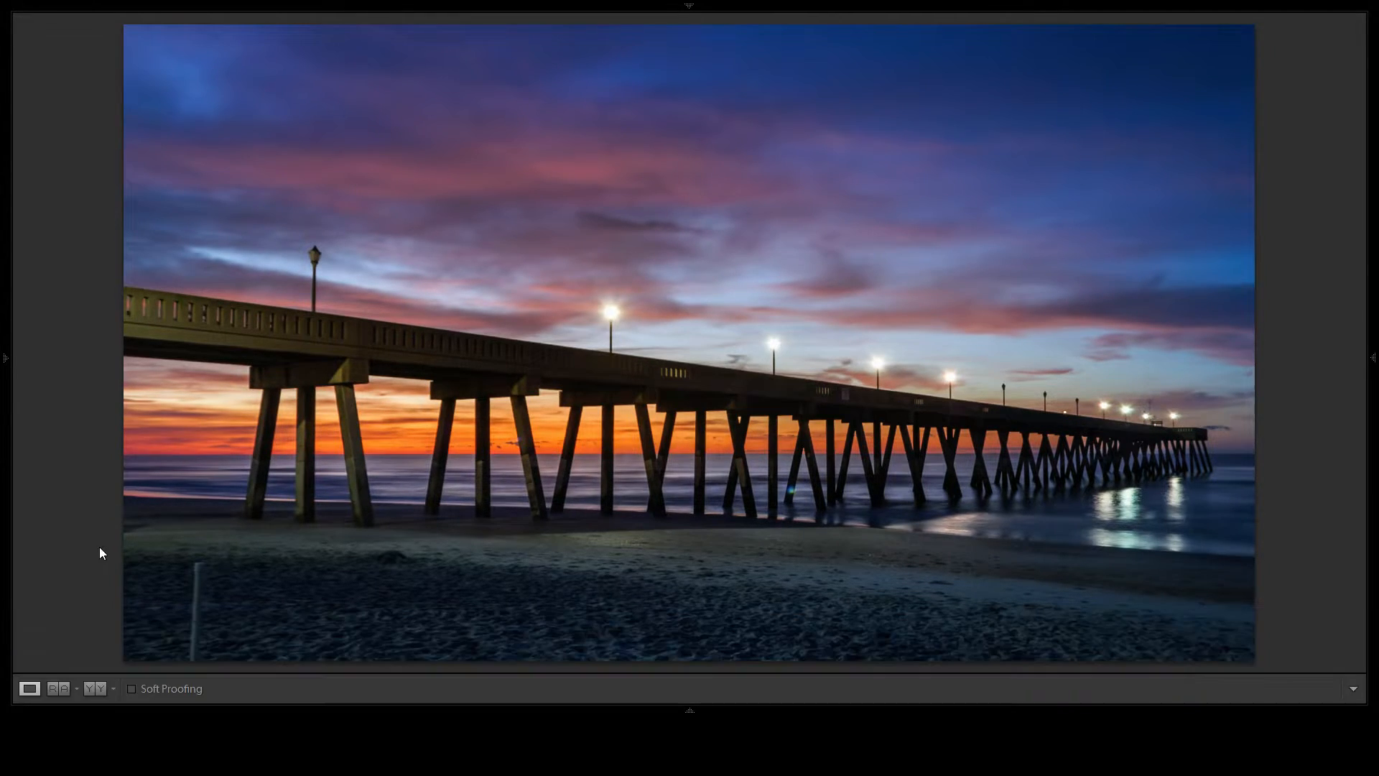
{"action": "left_click", "coordinate": [93, 689]}
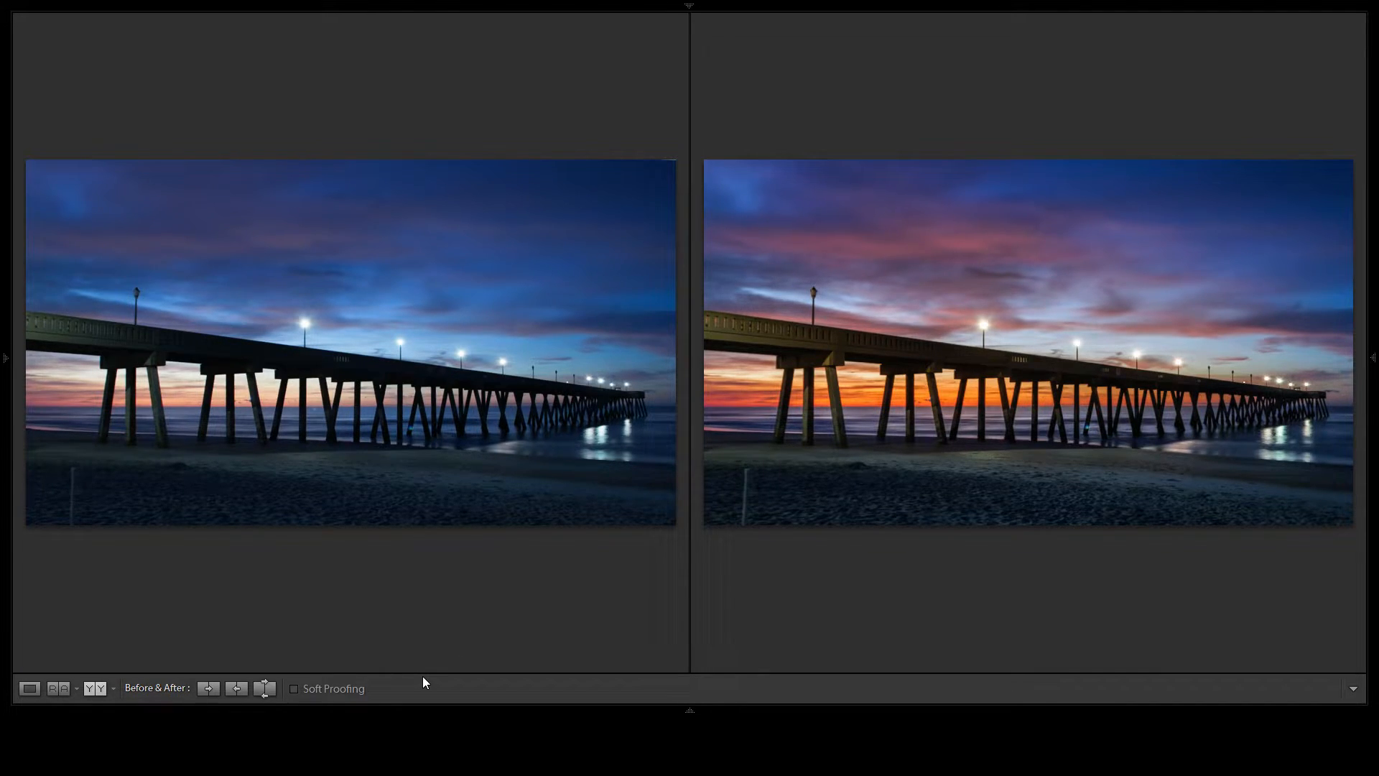
{"action": "left_click", "coordinate": [29, 688]}
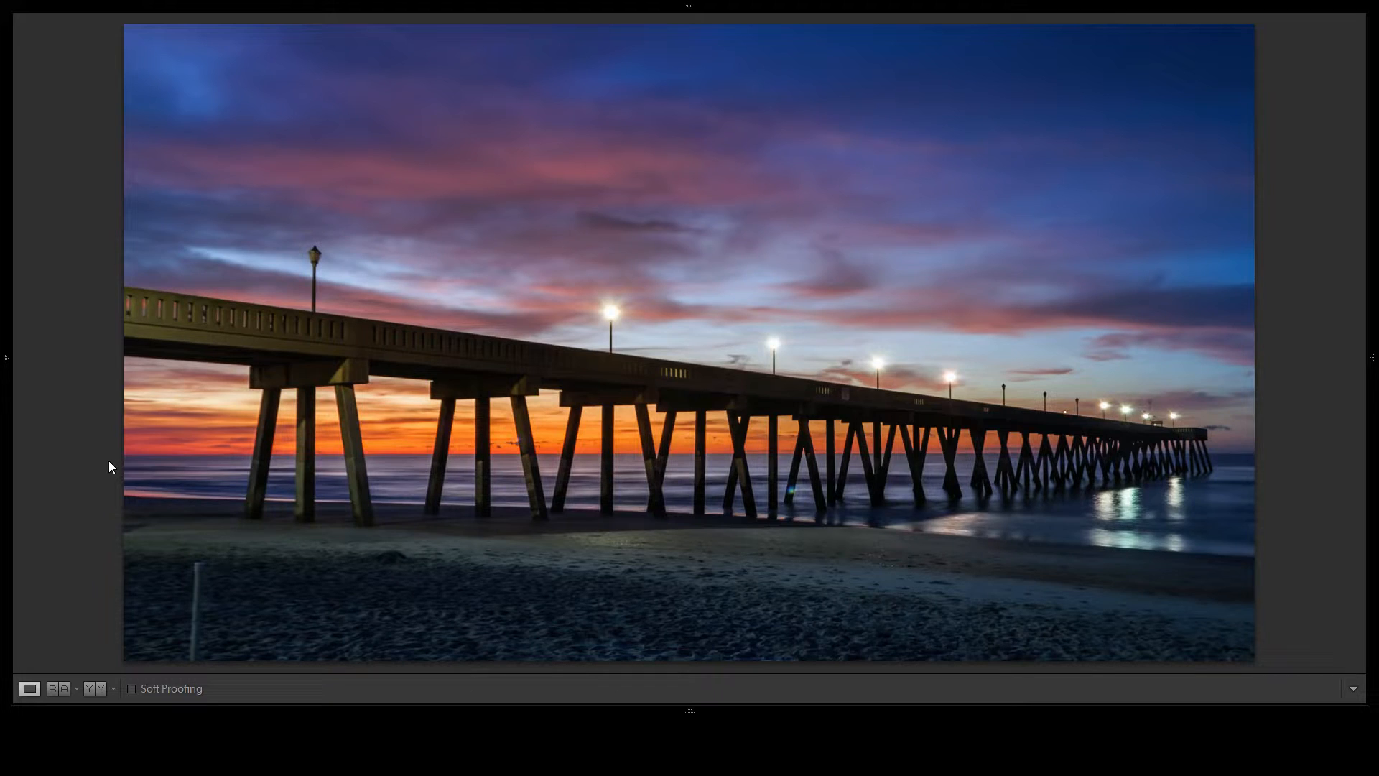
Step: Remove _DSC0120-HDR.dng from the Quick Collection and display the retouched pier photo
{"action": "mouse_move", "coordinate": [69, 713]}
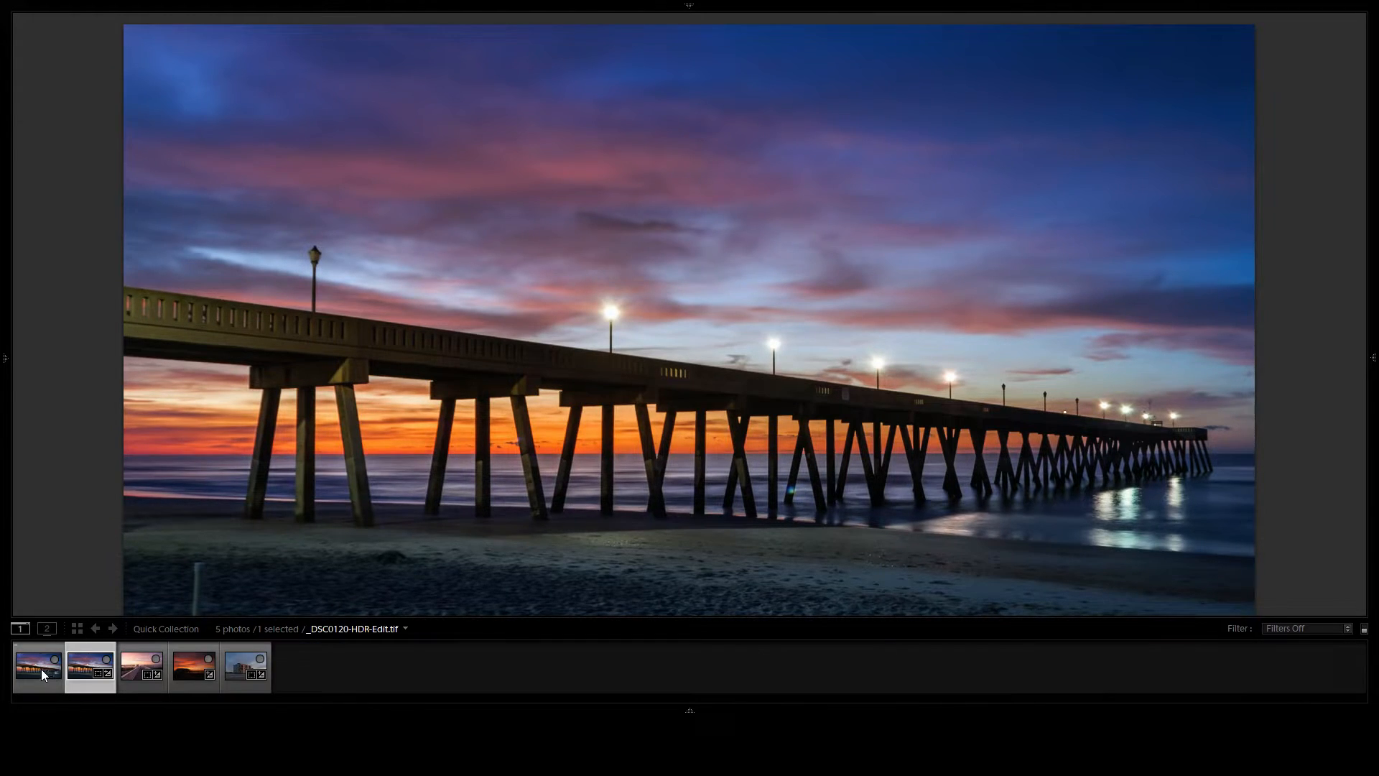
{"action": "left_click", "coordinate": [108, 660]}
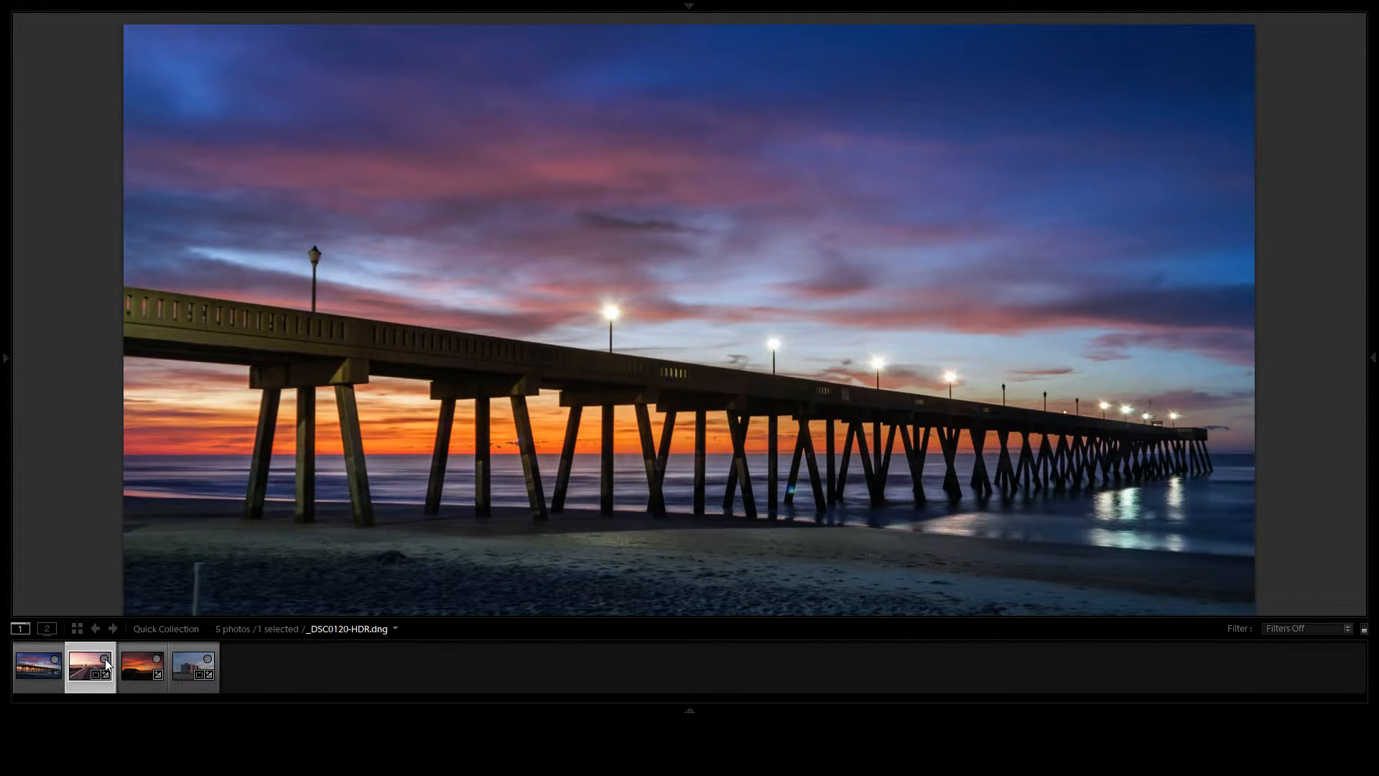
{"action": "left_click", "coordinate": [34, 666]}
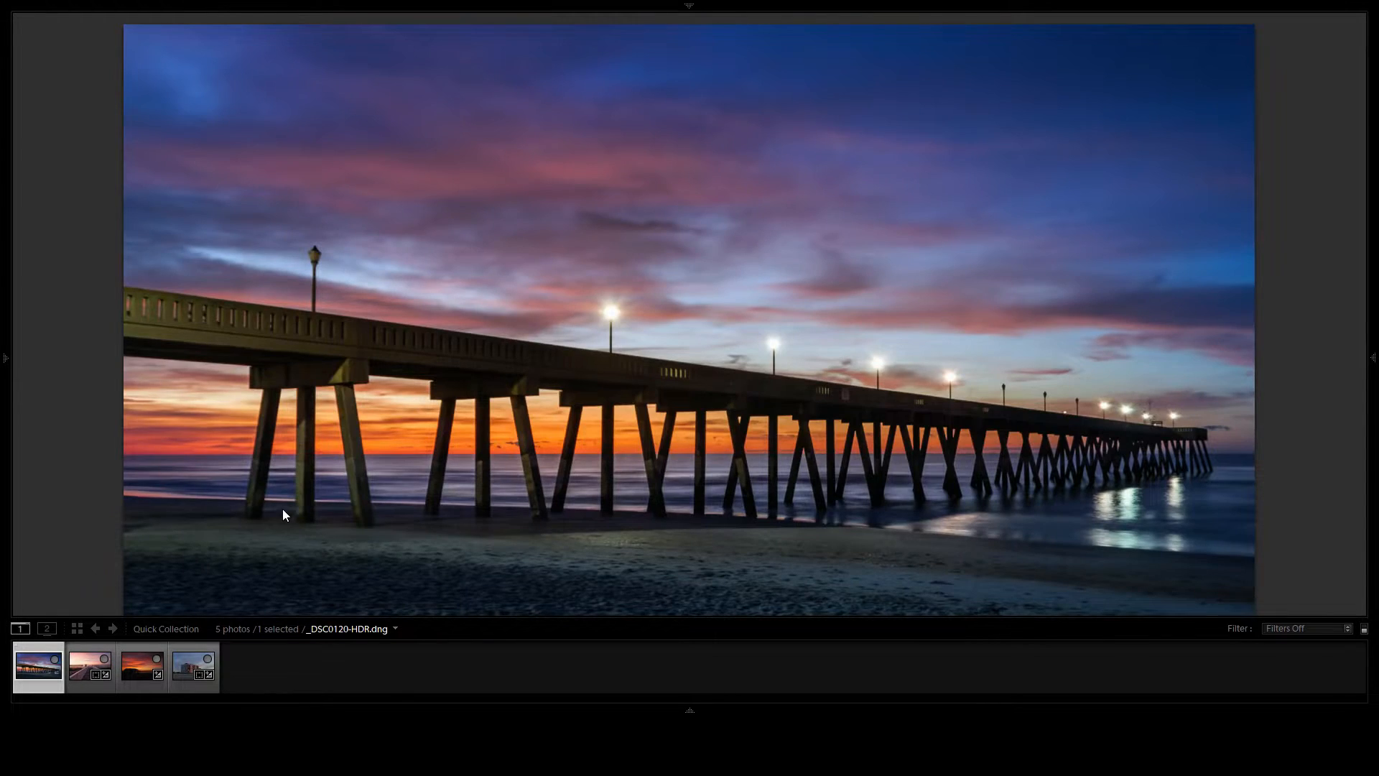
{"action": "key", "text": "d"}
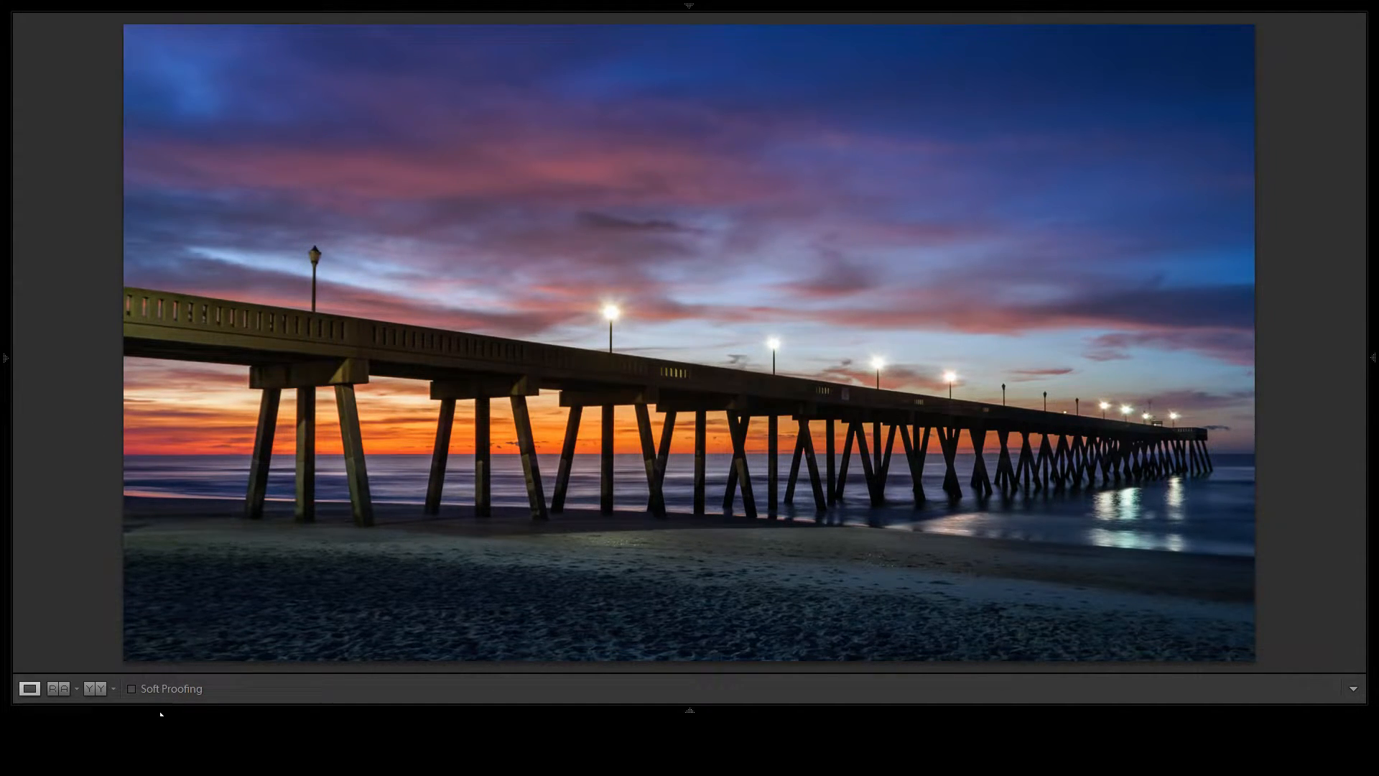
Step: Open the boardwalk sunrise photo for editing and bring back the side panels
{"action": "mouse_move", "coordinate": [160, 712]}
{"action": "left_click", "coordinate": [79, 666]}
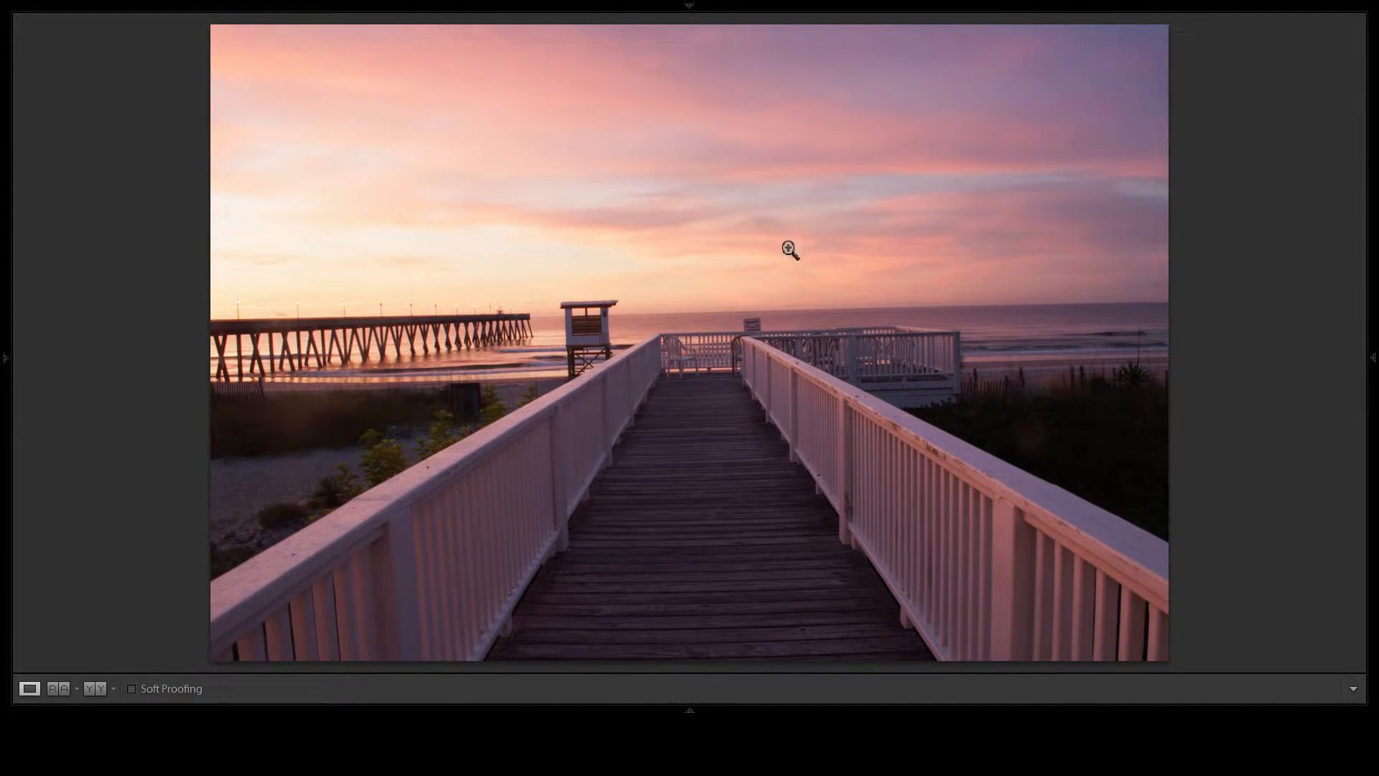
{"action": "key", "text": "Tab"}
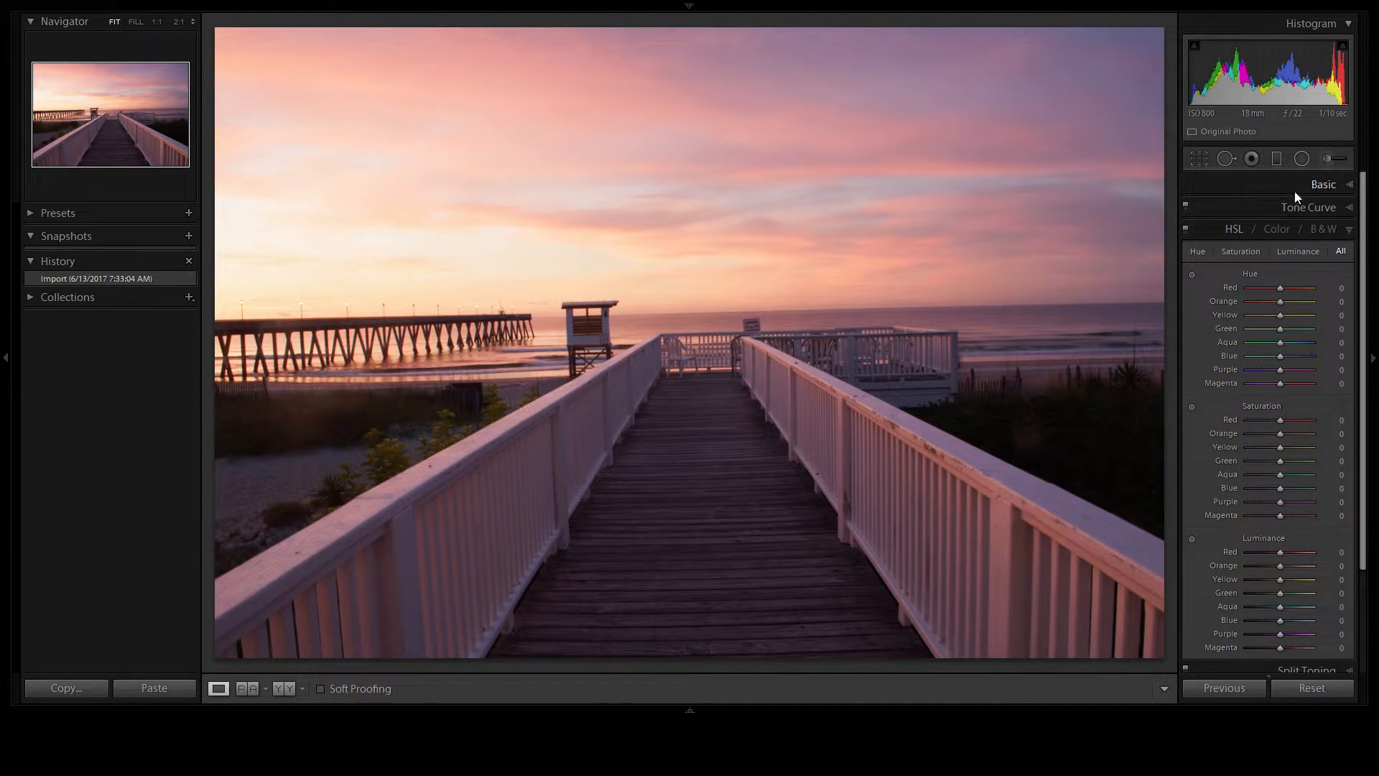
Step: Straighten the boardwalk photo along the ocean horizon to an angle of 1.43 and shift the image slightly within the crop
{"action": "left_click", "coordinate": [1198, 157]}
{"action": "left_click", "coordinate": [1197, 247]}
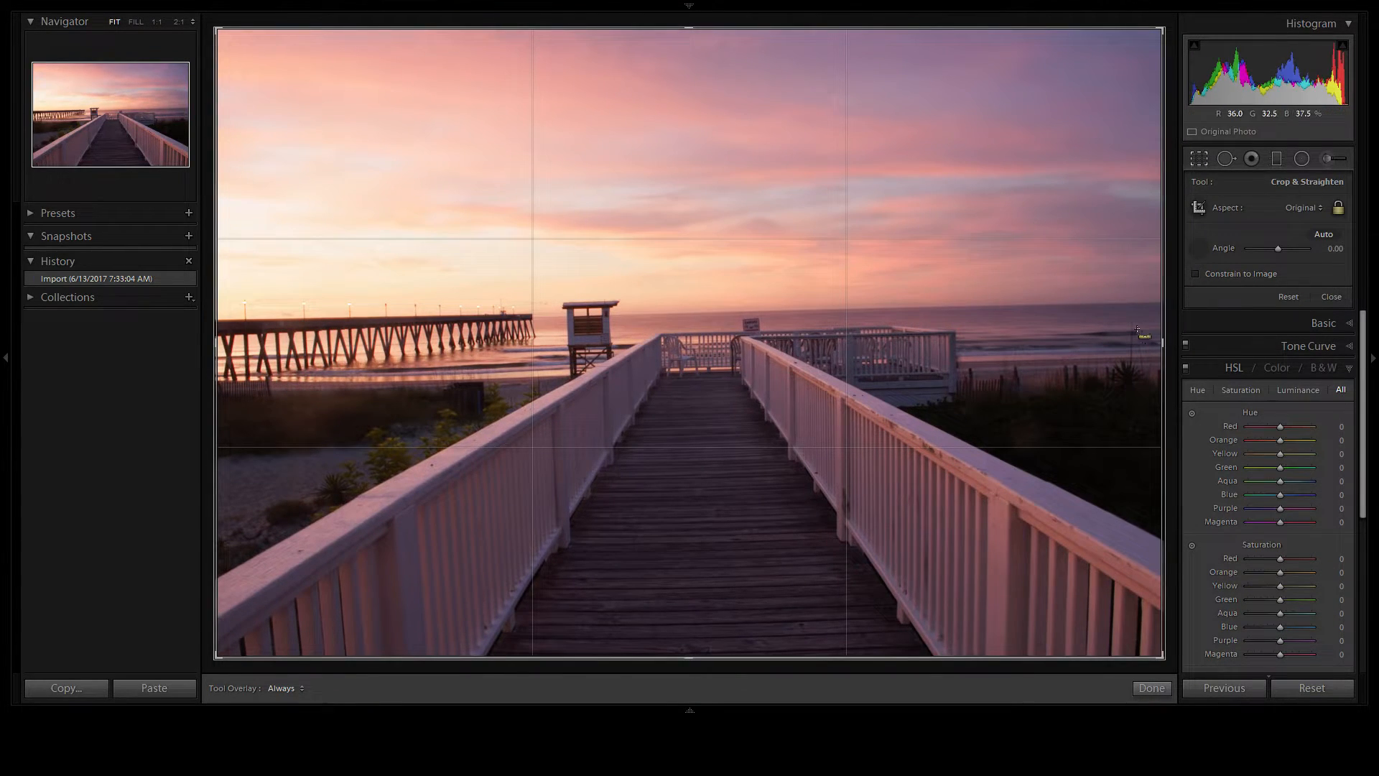
{"action": "left_click_drag", "start_coordinate": [1148, 302], "coordinate": [286, 328]}
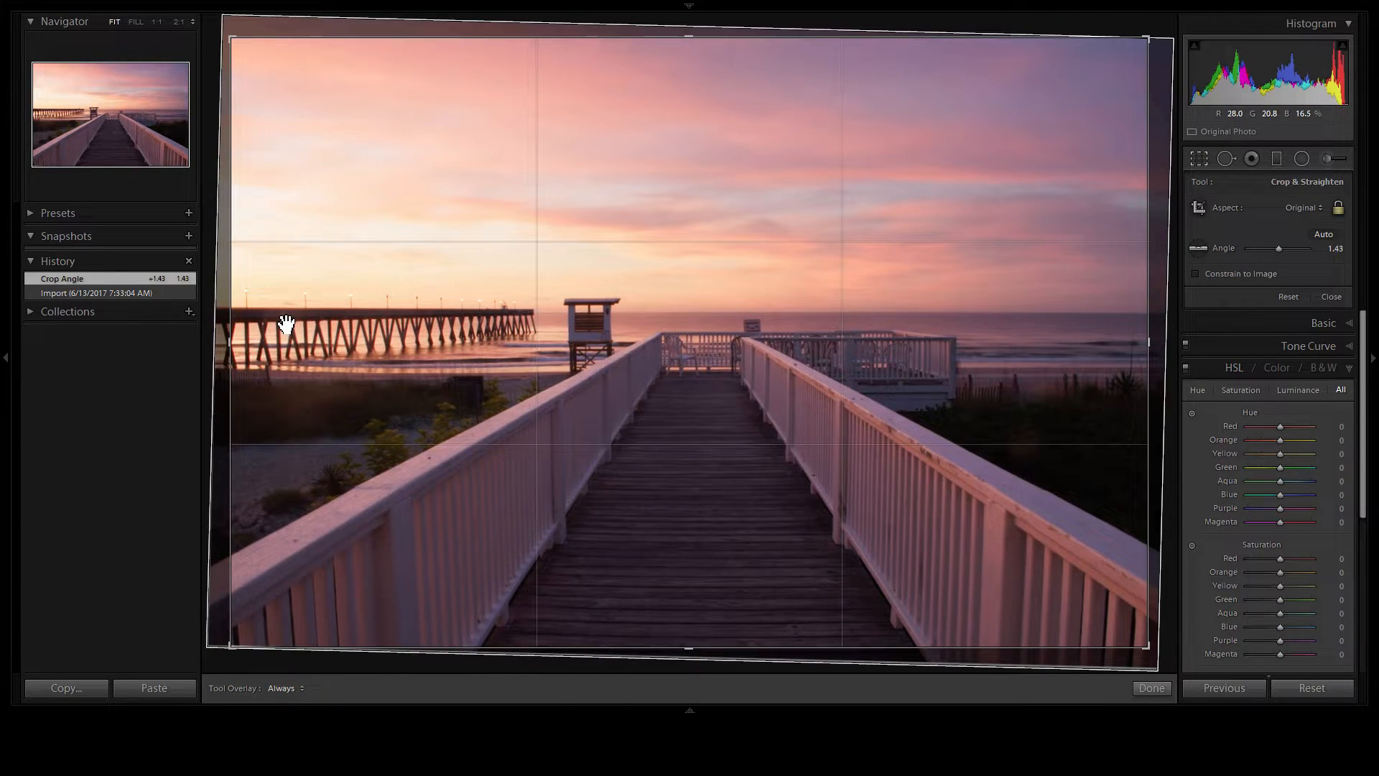
{"action": "left_click_drag", "start_coordinate": [585, 450], "coordinate": [550, 447]}
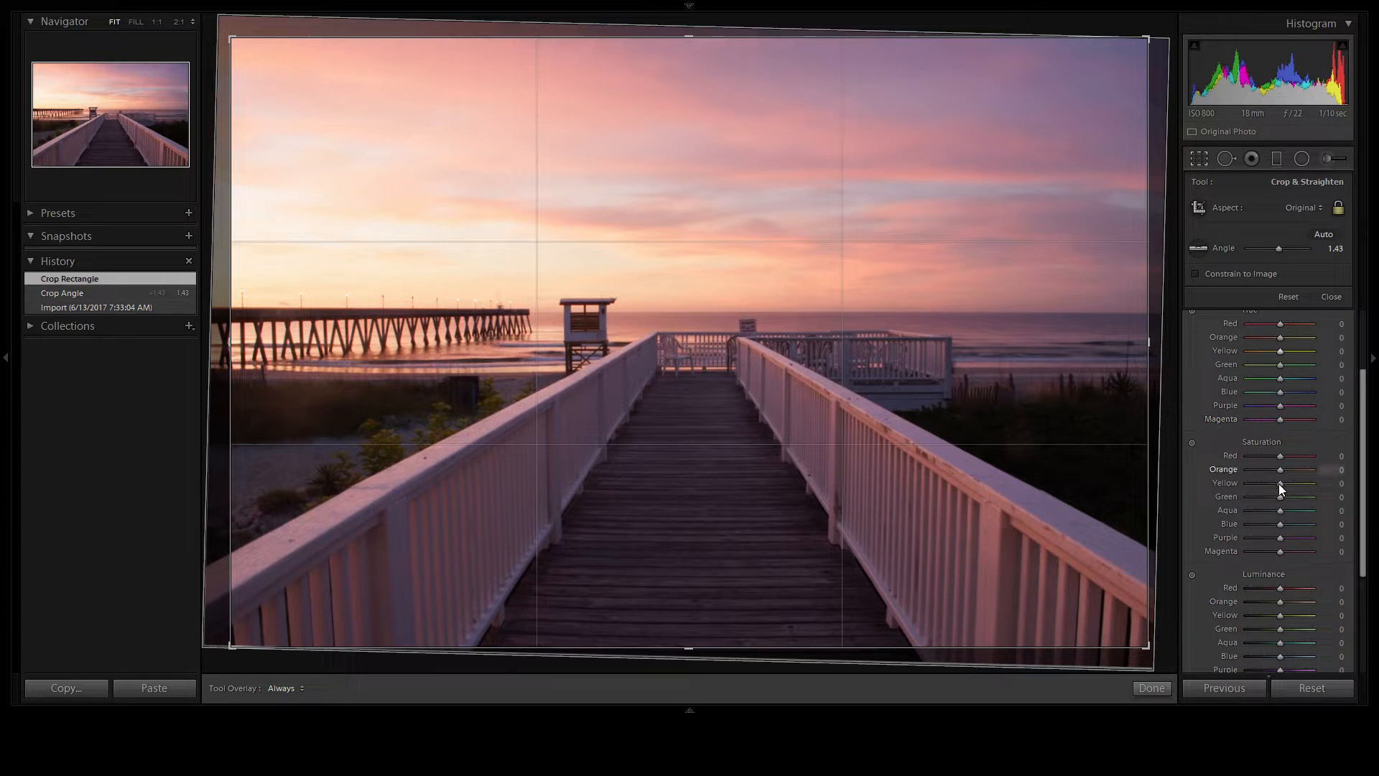
Step: Enable chromatic aberration removal and lens profile corrections for the boardwalk photo
{"action": "left_click", "coordinate": [1345, 369]}
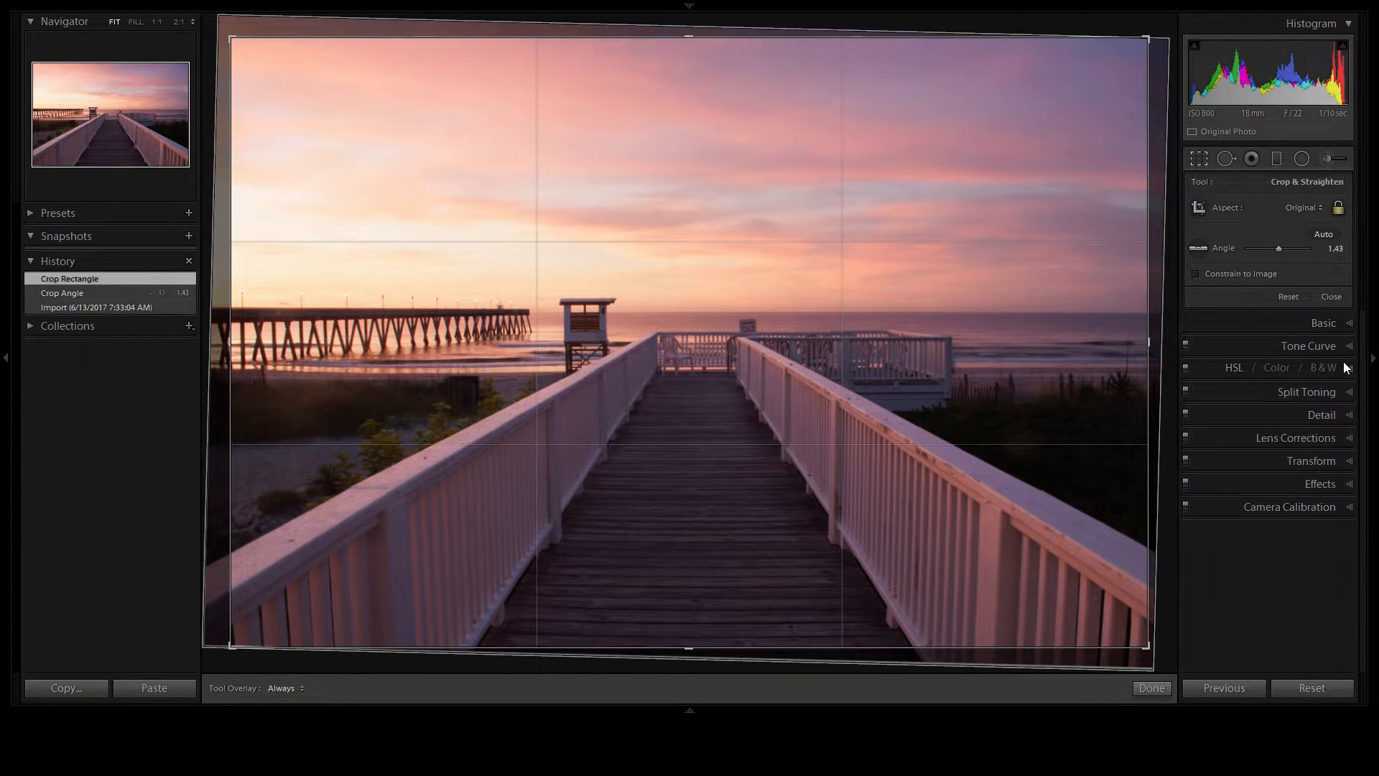
{"action": "left_click", "coordinate": [1300, 438]}
{"action": "left_click", "coordinate": [1225, 480]}
{"action": "left_click", "coordinate": [1227, 494]}
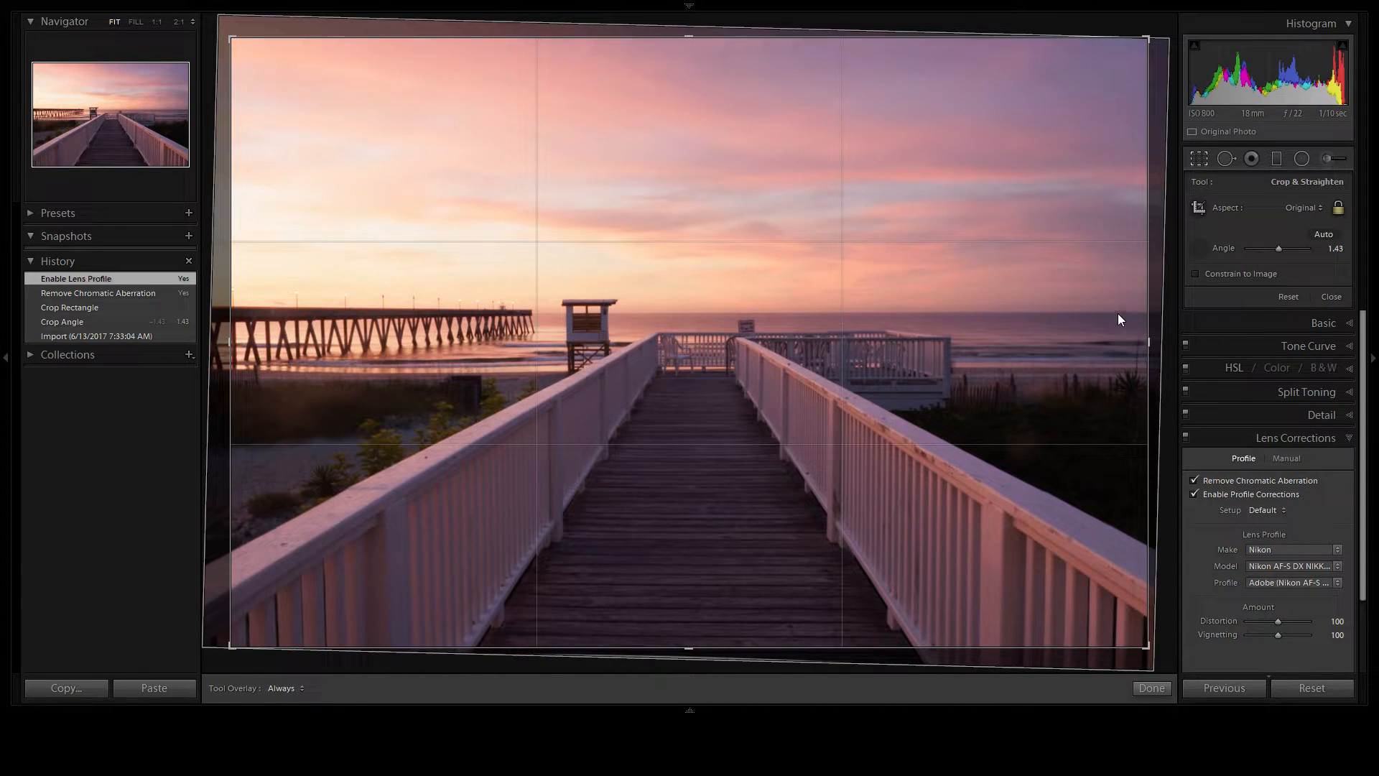
Step: Straighten the photo again along the horizon to an angle of 1.38 and reposition the image horizontally within the crop
{"action": "left_click_drag", "start_coordinate": [1140, 312], "coordinate": [275, 312]}
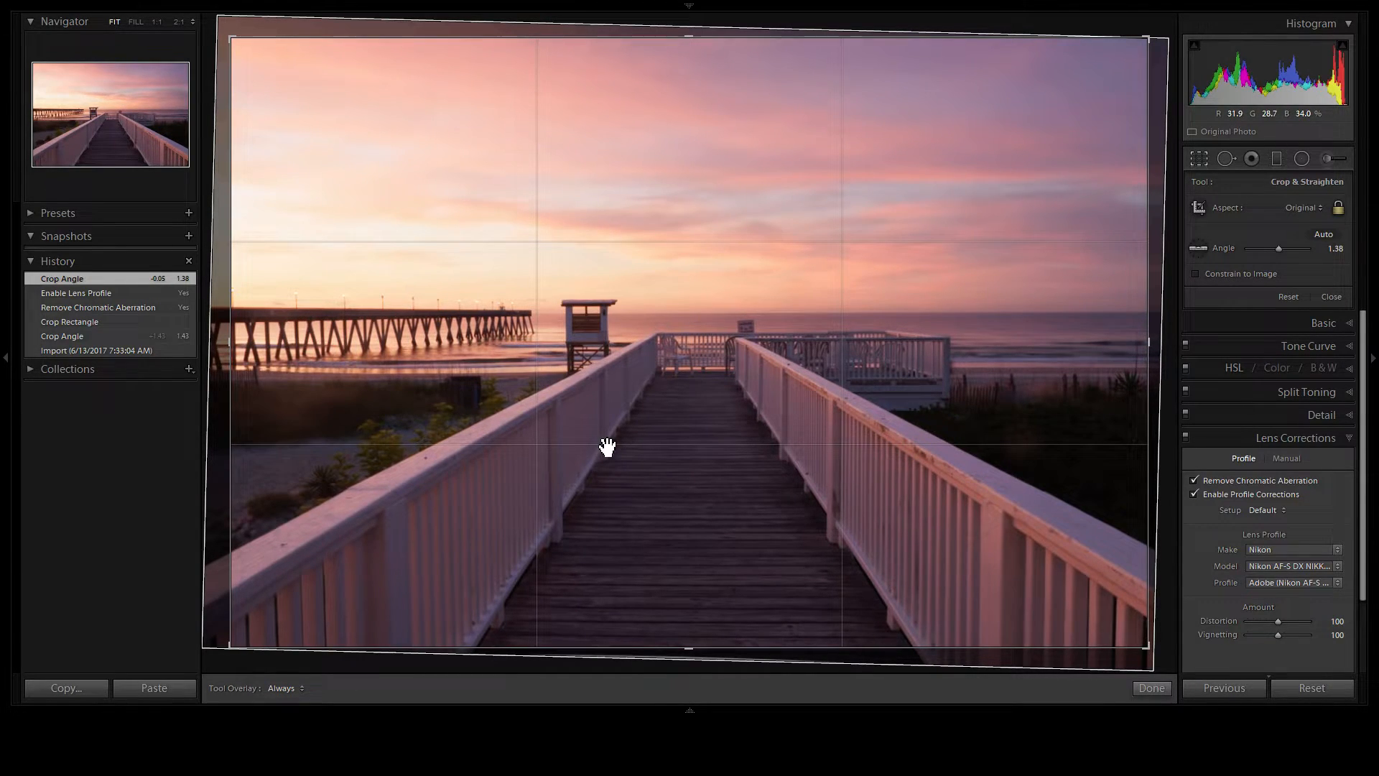
{"action": "left_click_drag", "start_coordinate": [661, 446], "coordinate": [825, 453]}
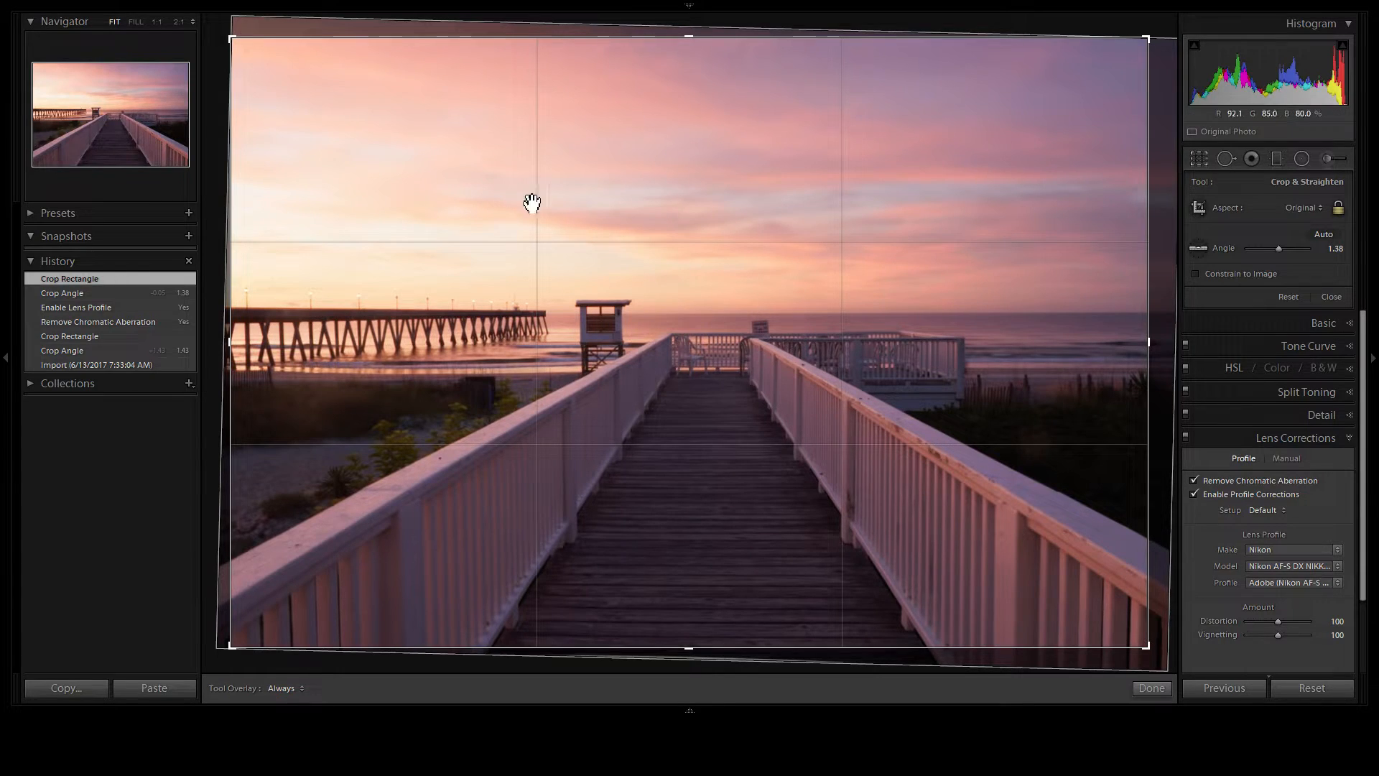
{"action": "left_click_drag", "start_coordinate": [617, 234], "coordinate": [600, 231]}
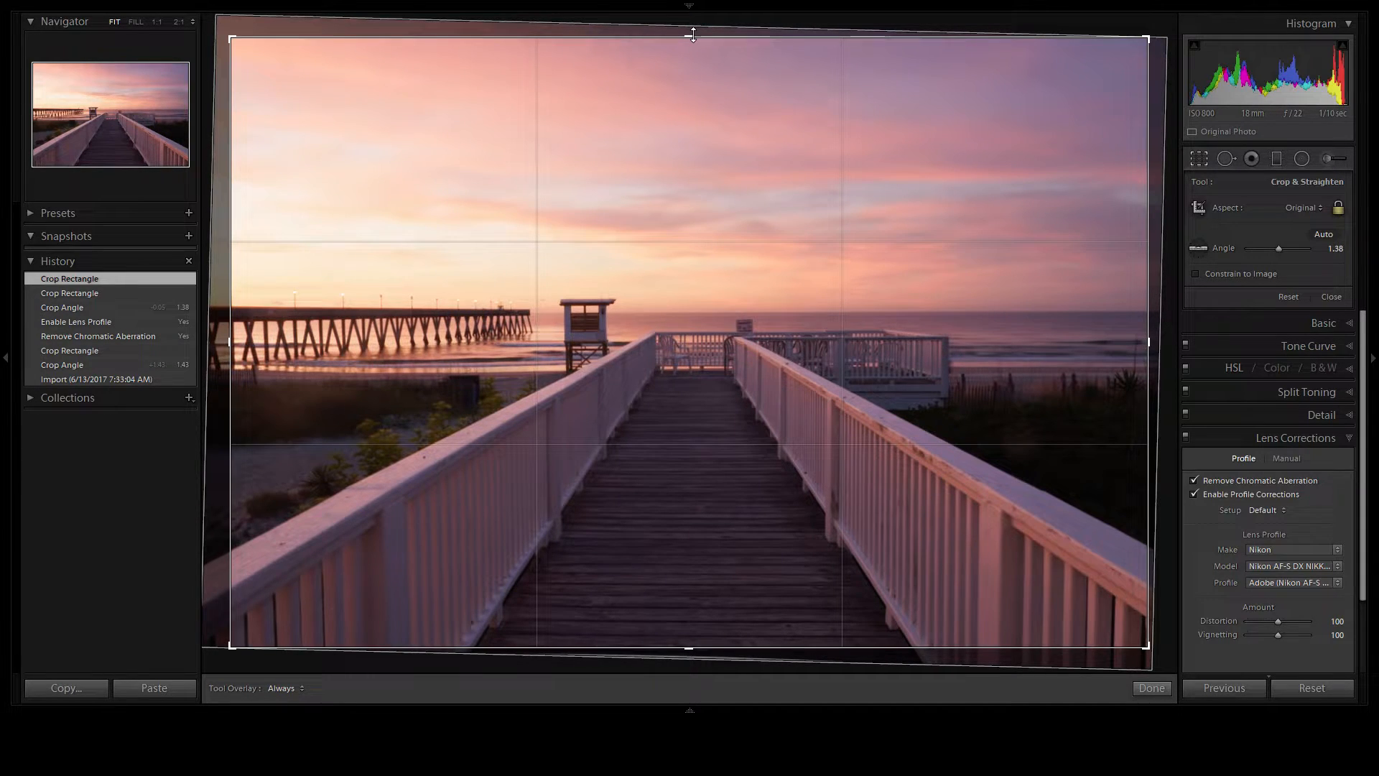
Step: Tighten the boardwalk photo's crop slightly from its upper edge, keeping the original aspect ratio, and apply the crop
{"action": "left_click_drag", "start_coordinate": [693, 34], "coordinate": [692, 58]}
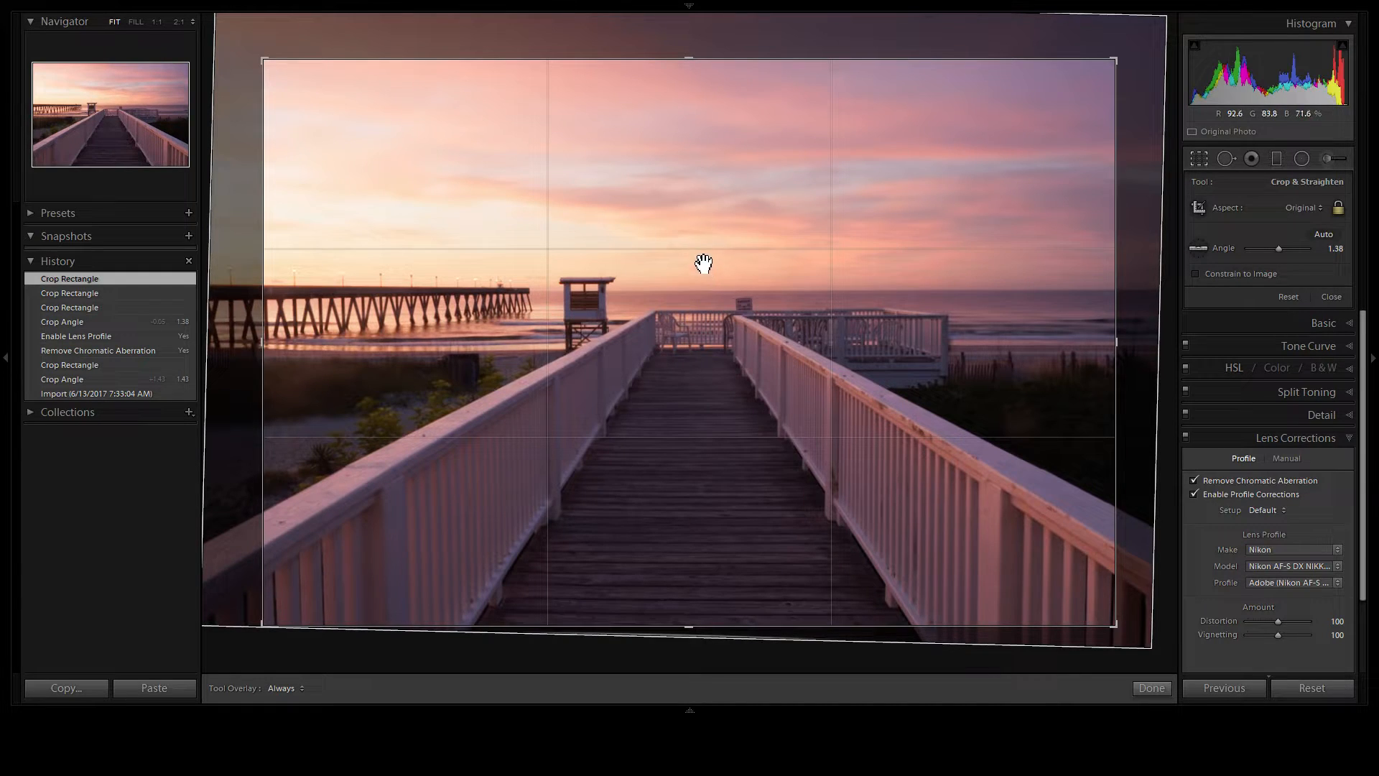
{"action": "left_click_drag", "start_coordinate": [691, 57], "coordinate": [691, 89]}
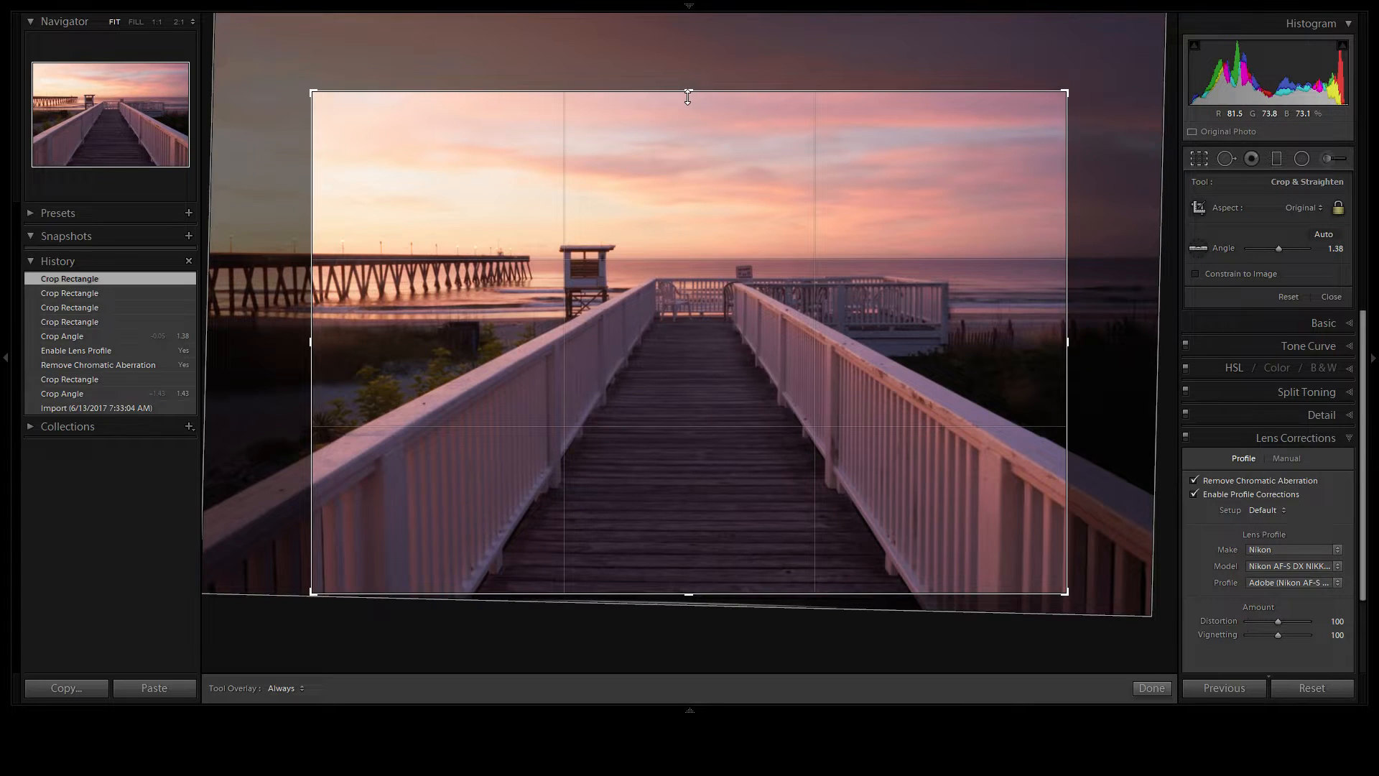
{"action": "left_click_drag", "start_coordinate": [687, 81], "coordinate": [675, 54]}
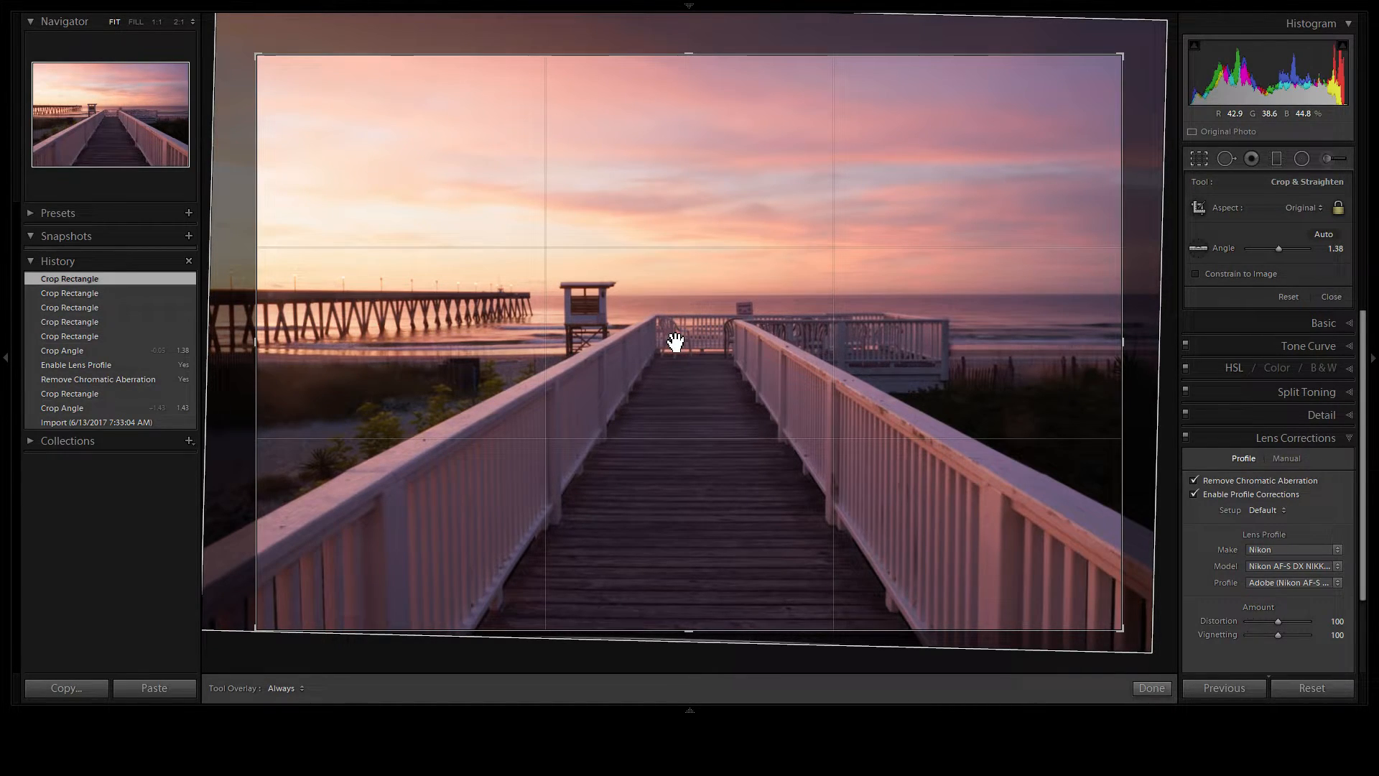
{"action": "key", "text": "Return"}
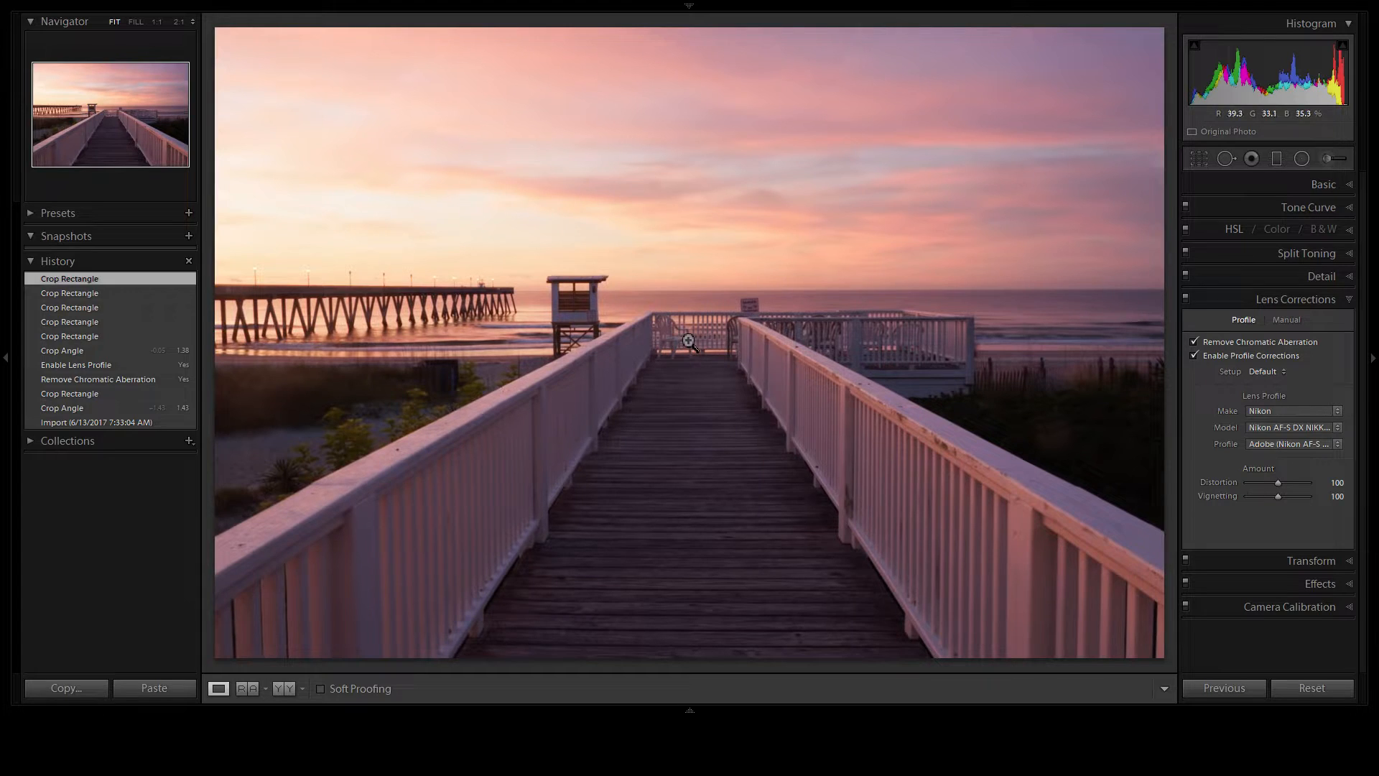
Step: Set the basic adjustments to Blacks -14, Clarity +19, Vibrance +14, Highlights -60 and Shadows -10
{"action": "left_click", "coordinate": [1329, 185]}
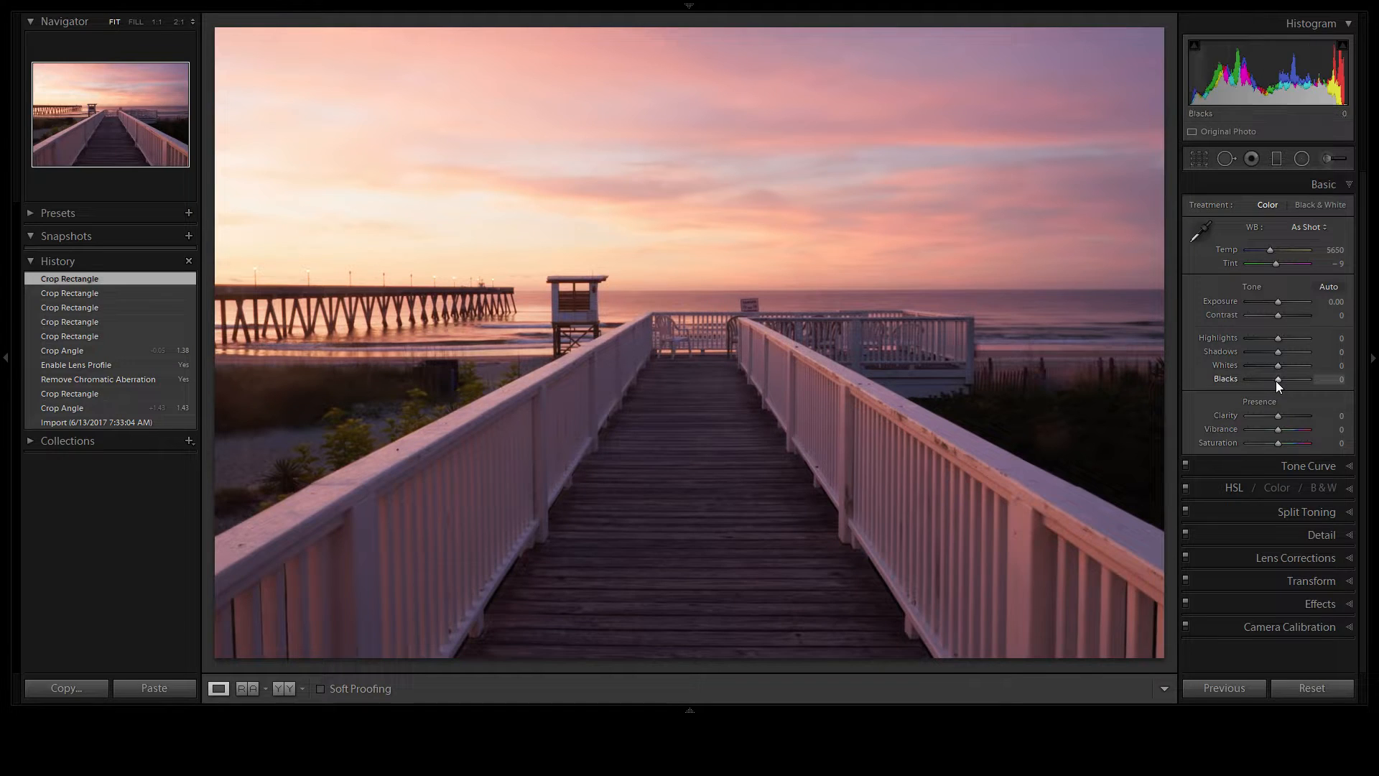
{"action": "left_click_drag", "start_coordinate": [1274, 382], "coordinate": [1282, 429]}
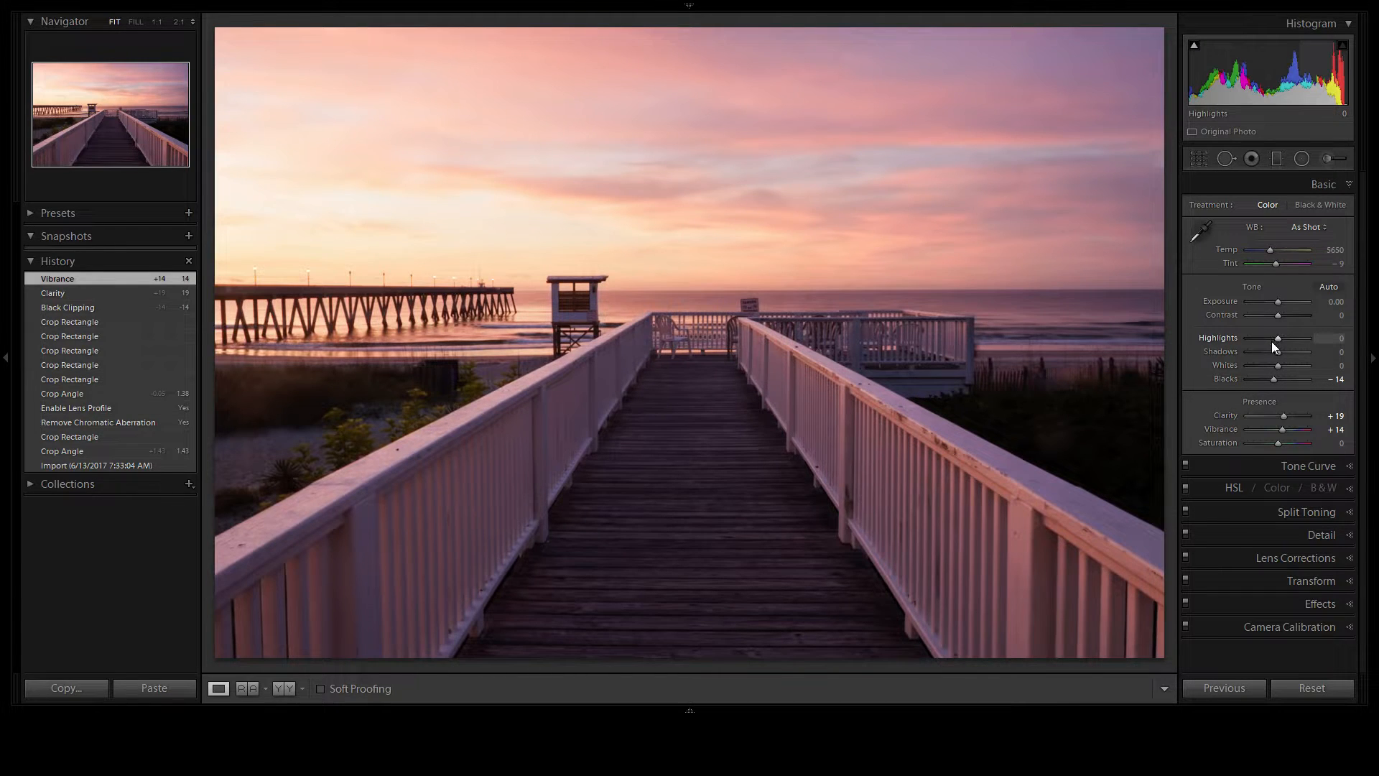
{"action": "mouse_move", "coordinate": [1265, 339]}
{"action": "left_mouse_down"}
{"action": "mouse_move", "coordinate": [1254, 337]}
{"action": "mouse_move", "coordinate": [1289, 351]}
{"action": "mouse_move", "coordinate": [1274, 352]}
{"action": "left_mouse_up"}
Step: Set the sharpening amount to 61 while previewing the deck chair detail, and raise Clarity to +26
{"action": "left_click", "coordinate": [1313, 535]}
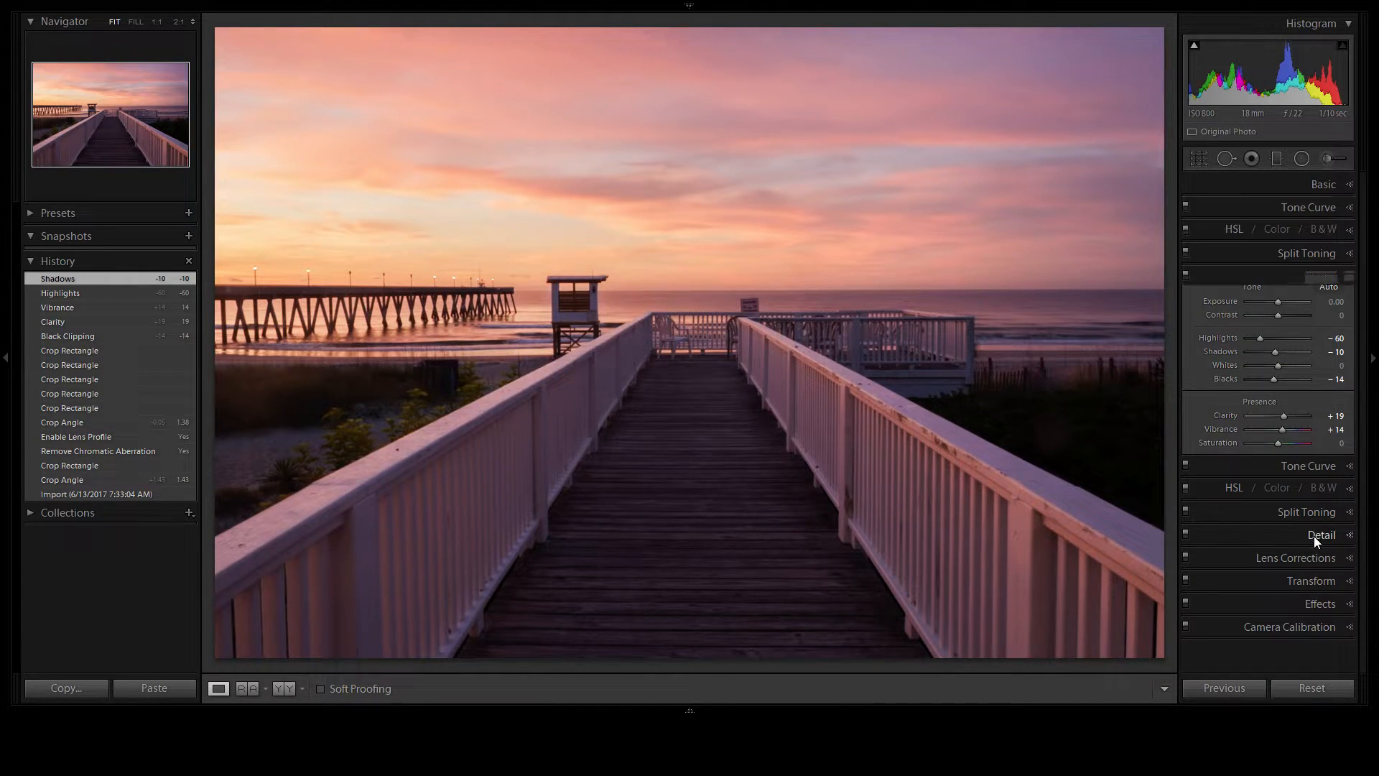
{"action": "left_click_drag", "start_coordinate": [1239, 320], "coordinate": [1238, 436]}
{"action": "left_click_drag", "start_coordinate": [1294, 374], "coordinate": [1281, 407]}
{"action": "left_click", "coordinate": [1281, 407]}
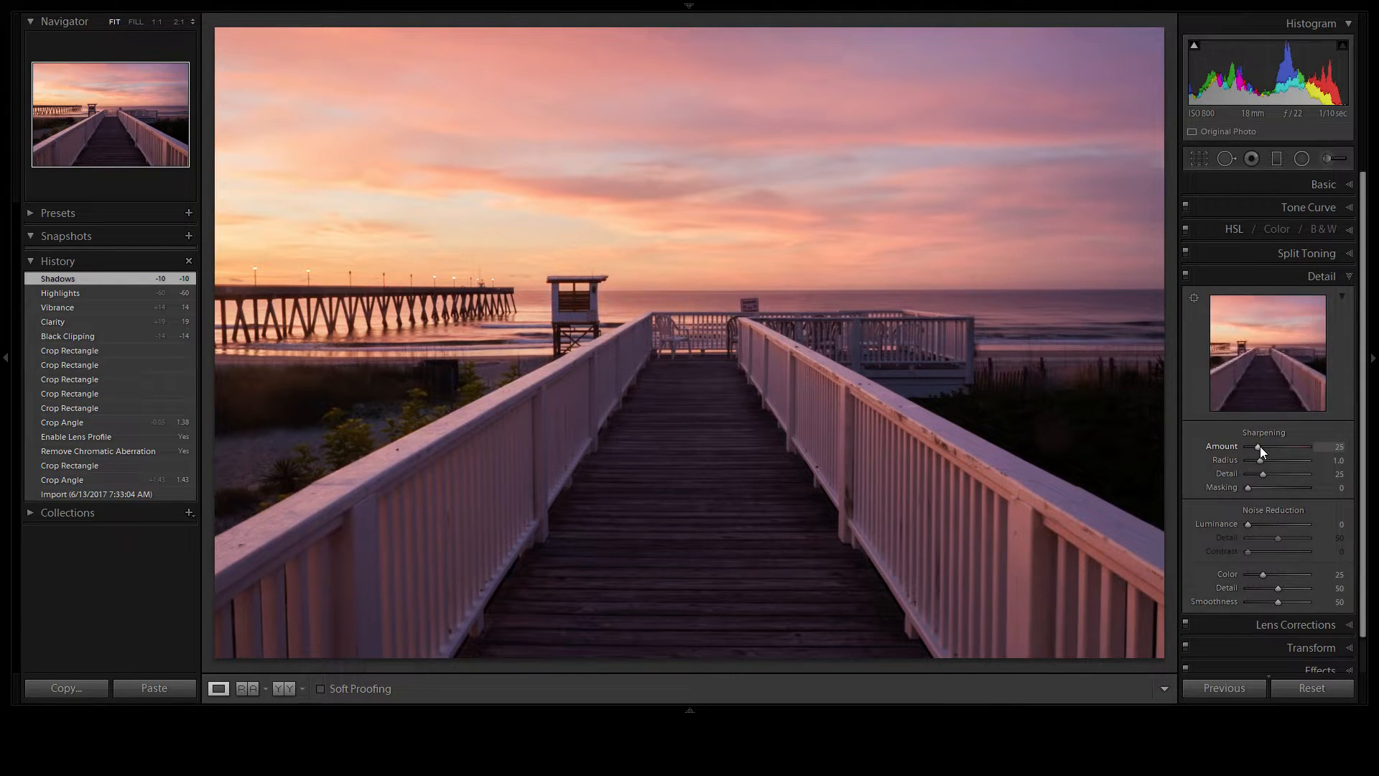
{"action": "left_click", "coordinate": [1266, 366]}
{"action": "left_click_drag", "start_coordinate": [1269, 337], "coordinate": [1296, 391]}
{"action": "left_click_drag", "start_coordinate": [1269, 347], "coordinate": [1314, 375]}
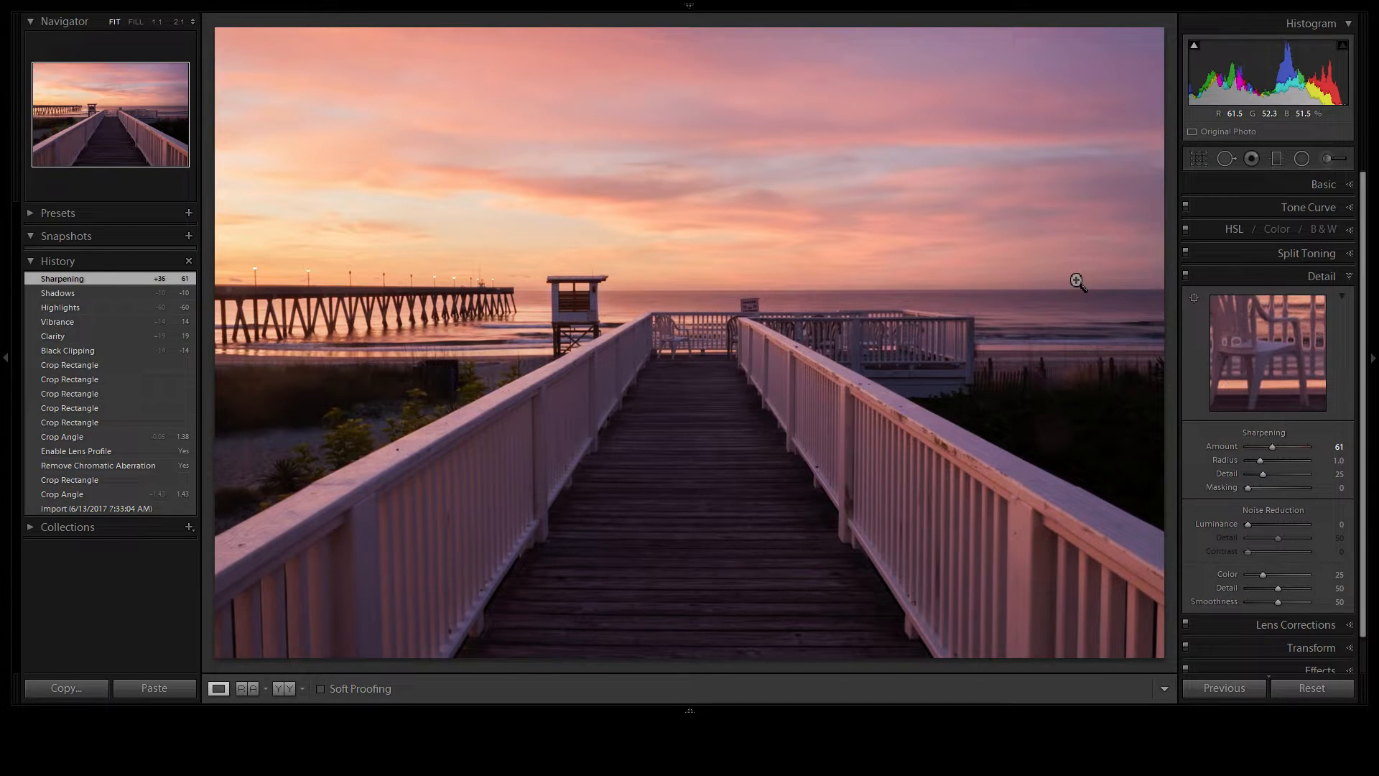
{"action": "left_click", "coordinate": [1329, 184]}
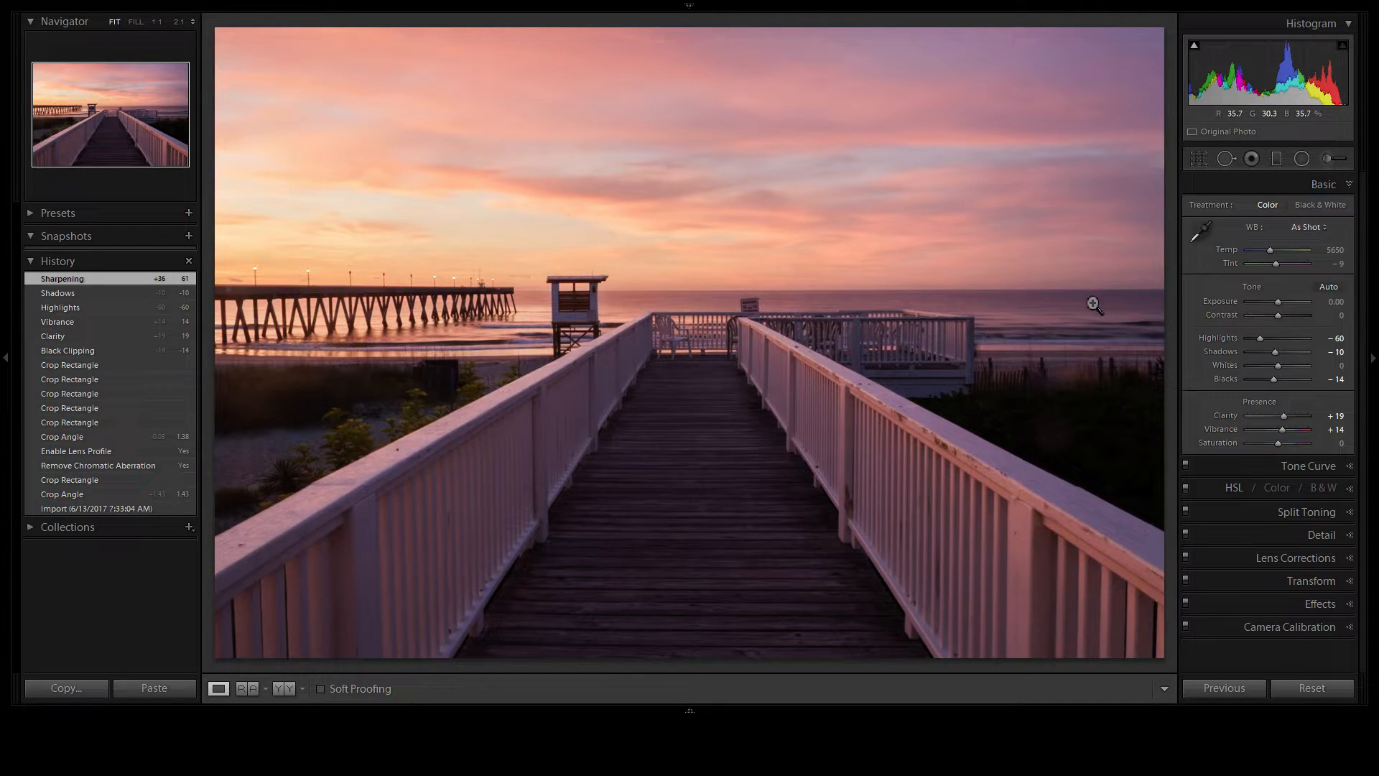
{"action": "left_click_drag", "start_coordinate": [1286, 415], "coordinate": [1287, 415]}
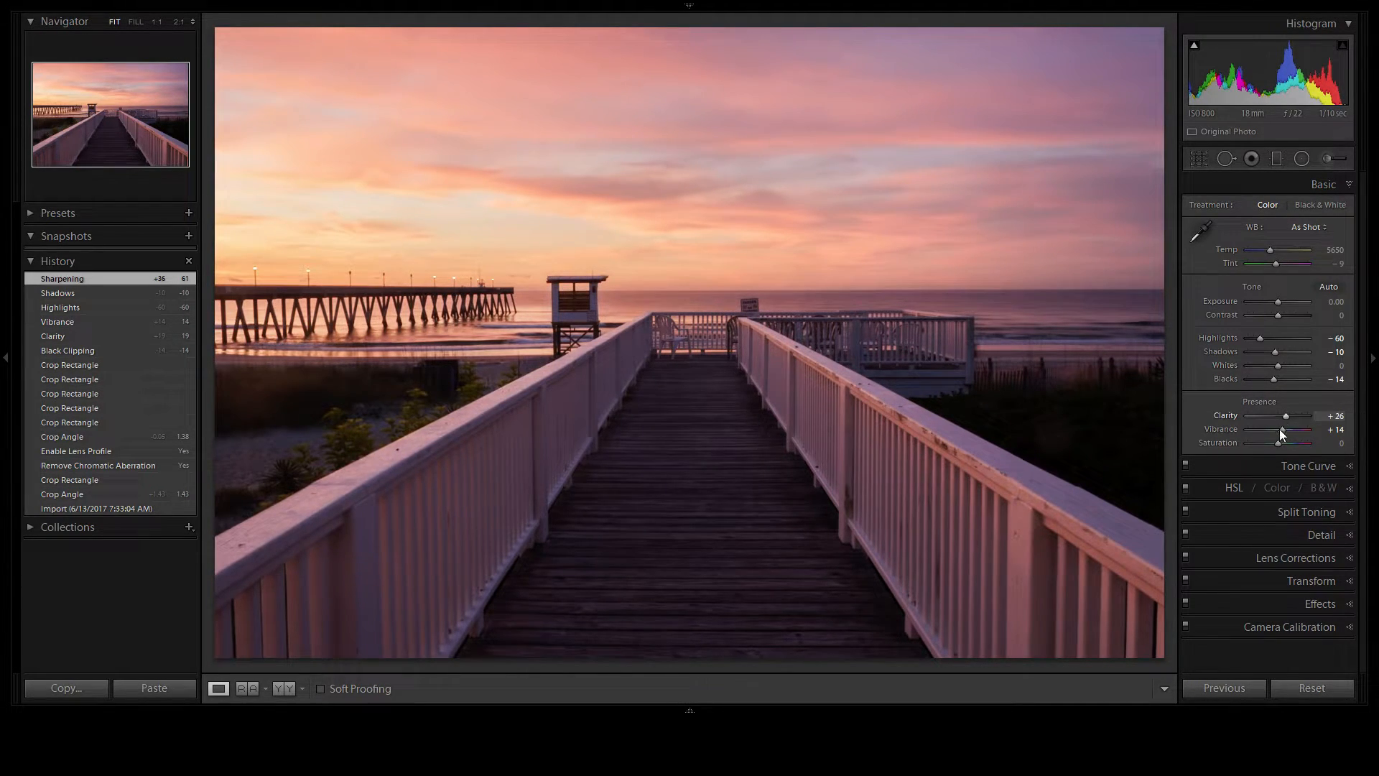
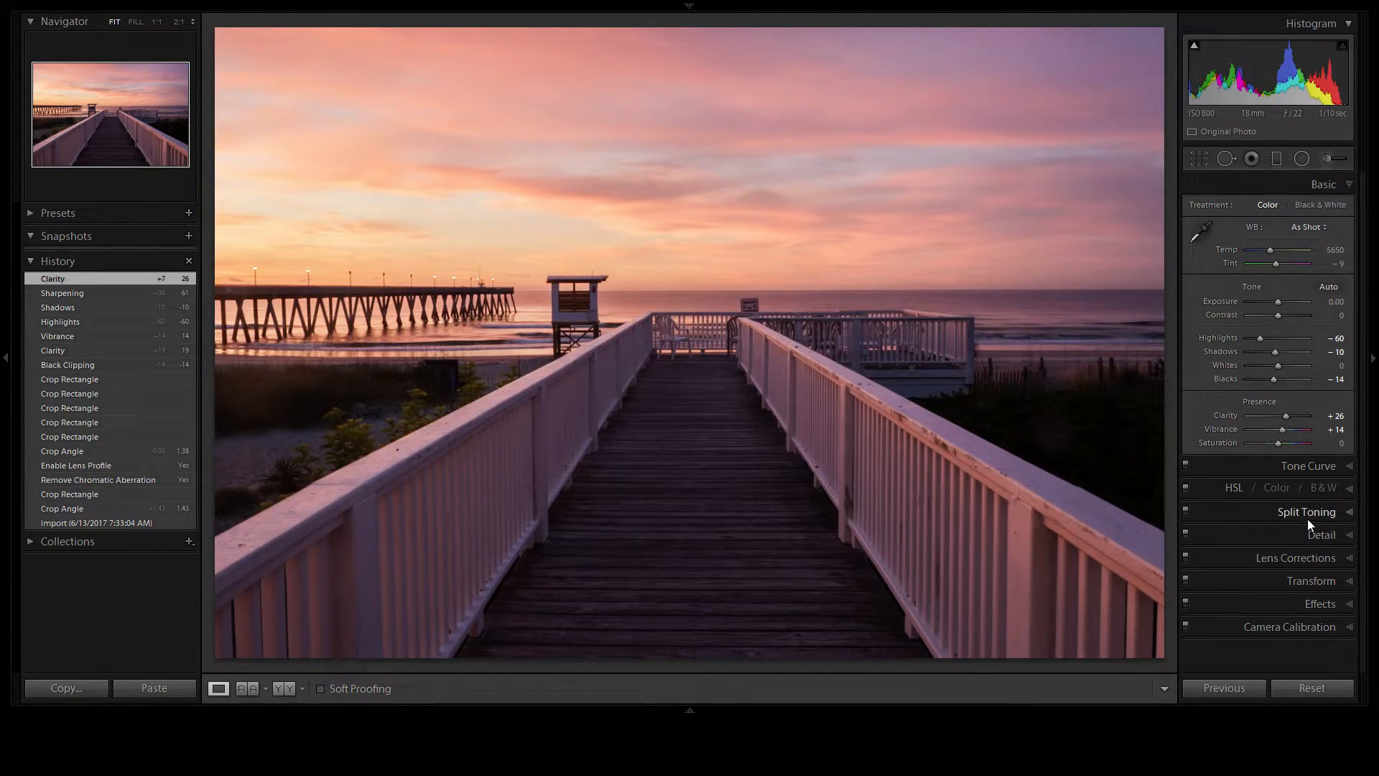
Step: Boost the sky's color saturation with targeted adjustment: Magenta +31, Purple +8, Red +26 and Orange +52
{"action": "left_click", "coordinate": [1304, 487]}
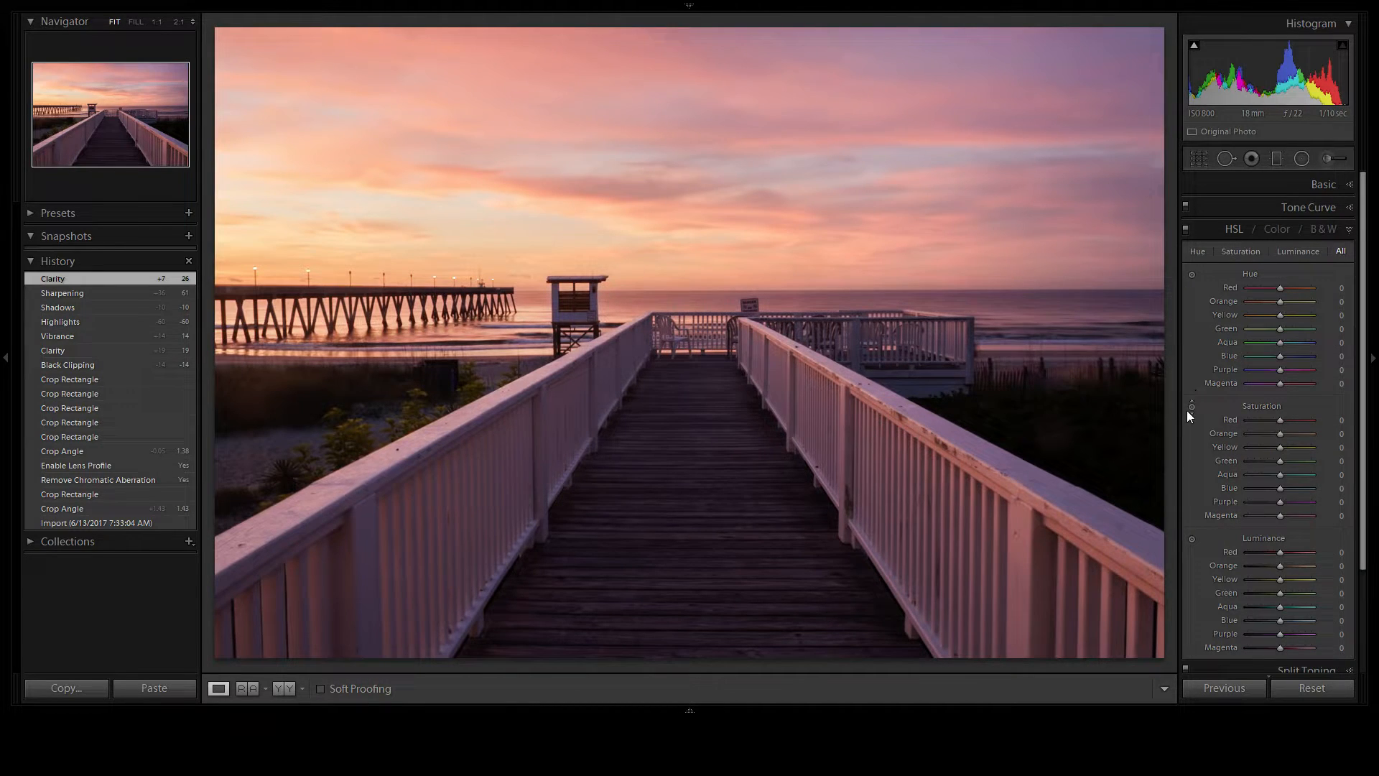
{"action": "left_click", "coordinate": [1191, 407]}
{"action": "mouse_move", "coordinate": [914, 154]}
{"action": "left_mouse_down"}
{"action": "mouse_move", "coordinate": [914, 96]}
{"action": "mouse_move", "coordinate": [914, 129]}
{"action": "left_mouse_up"}
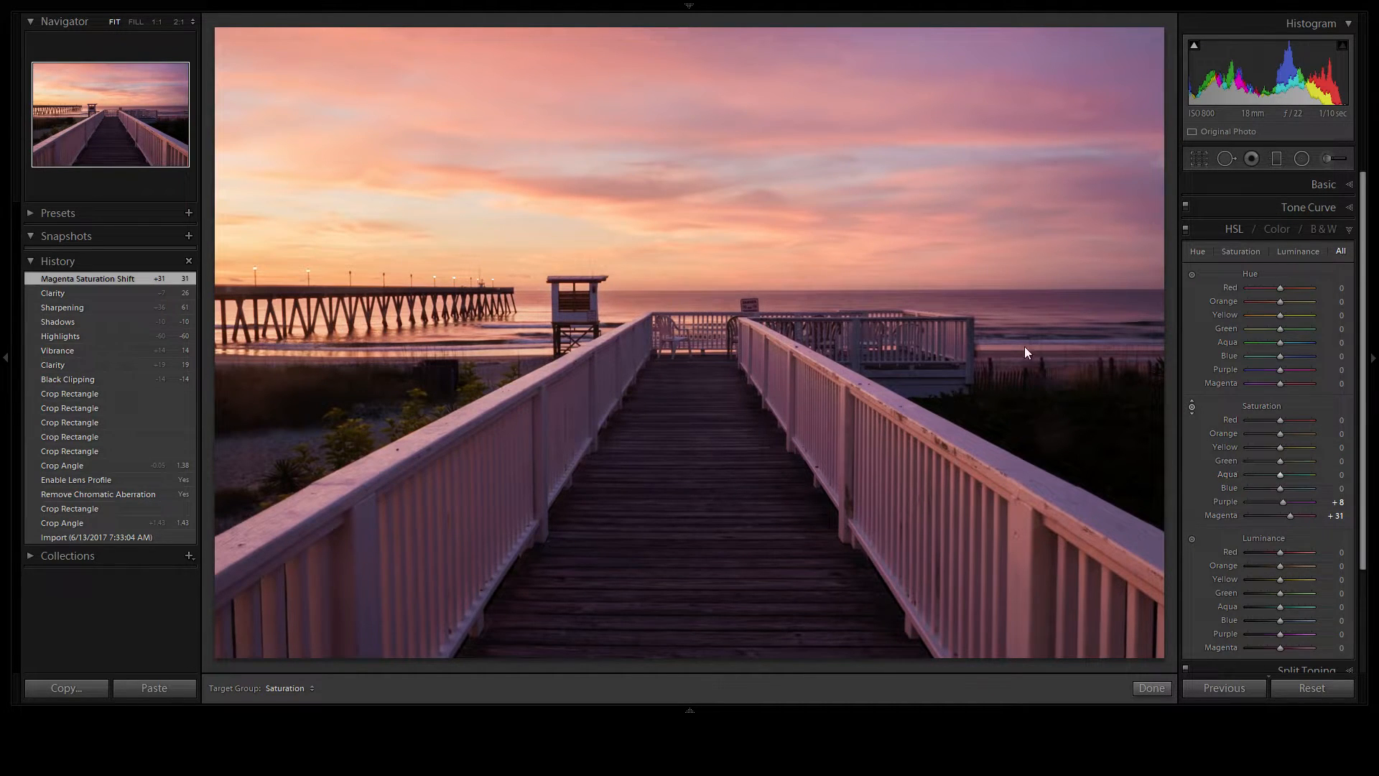
{"action": "left_click_drag", "start_coordinate": [477, 101], "coordinate": [477, 70]}
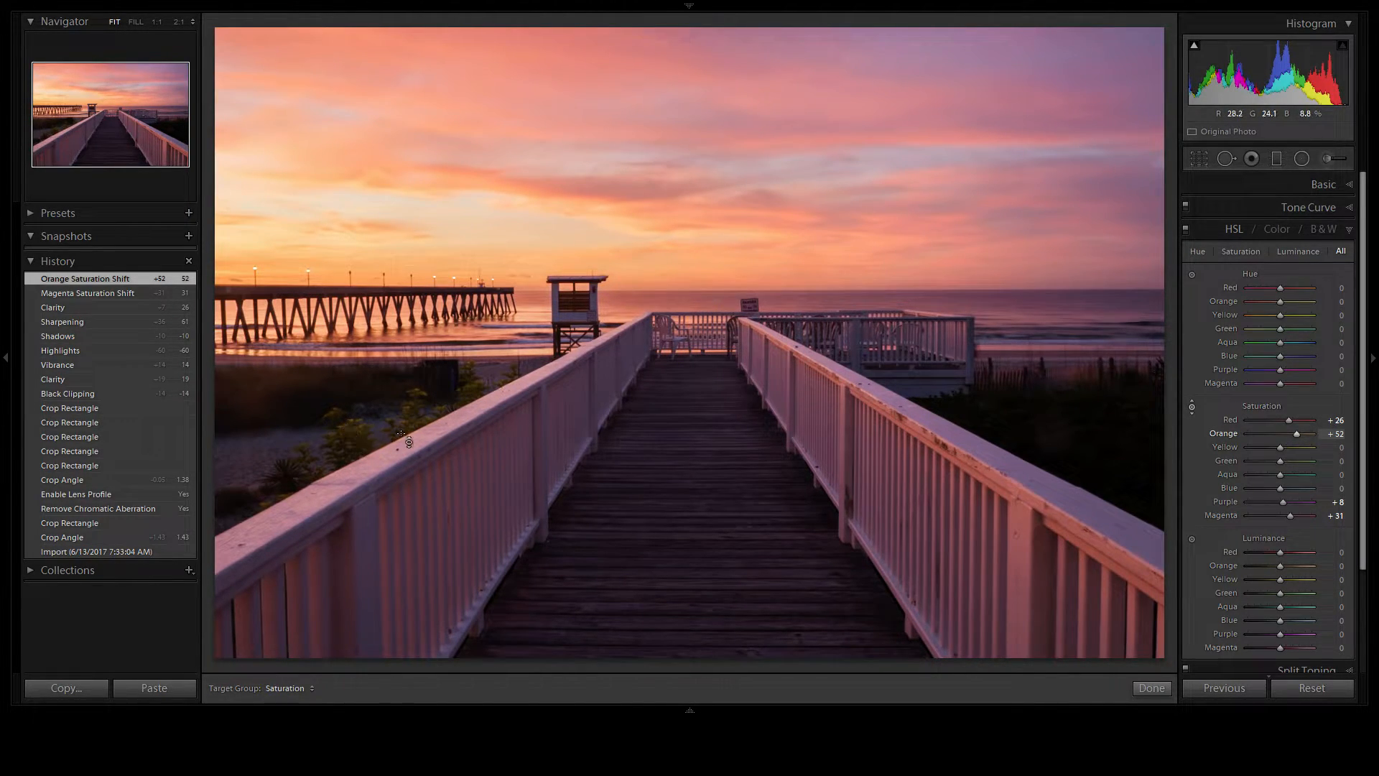
Step: Reduce the foliage colors by setting Green saturation to -40 and Yellow saturation to -76
{"action": "left_click_drag", "start_coordinate": [1281, 462], "coordinate": [1267, 468]}
{"action": "mouse_move", "coordinate": [1185, 711]}
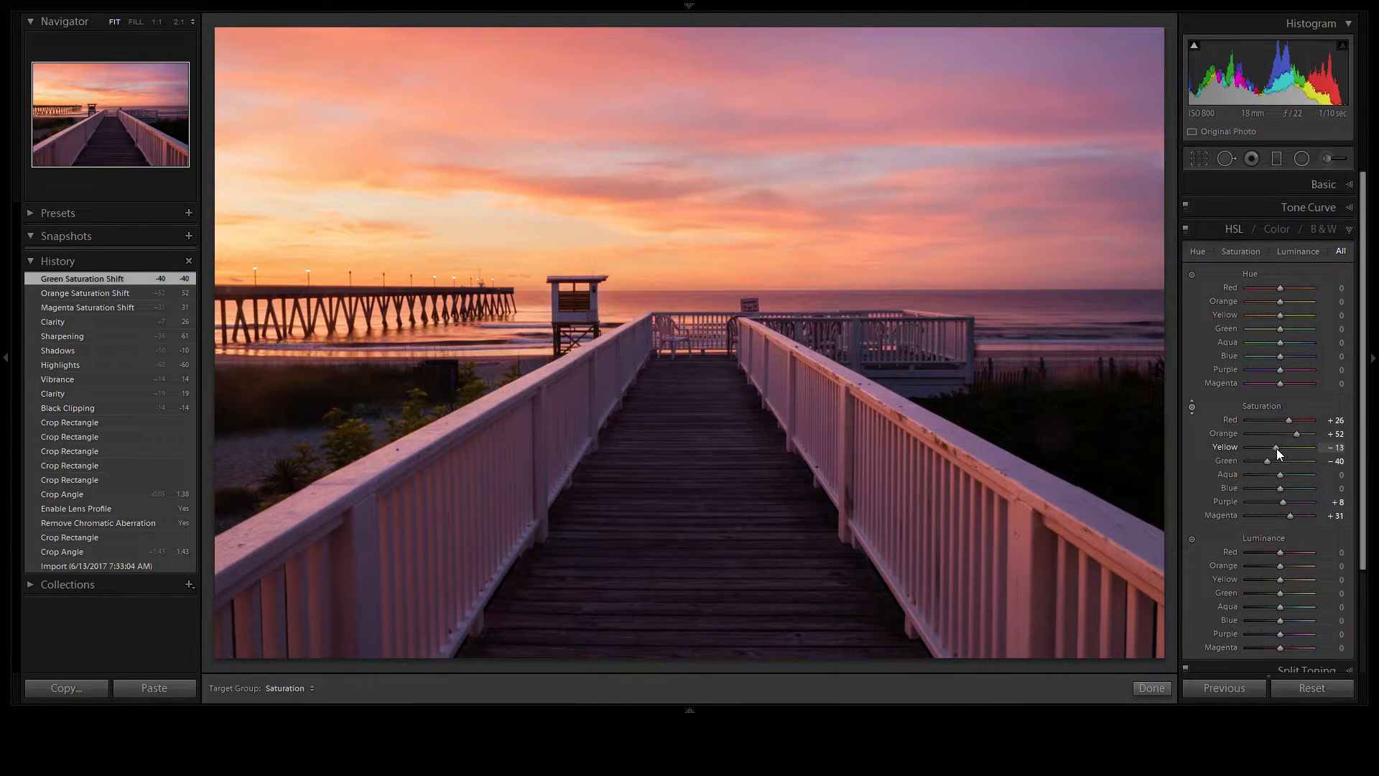
{"action": "left_click_drag", "start_coordinate": [1280, 448], "coordinate": [1231, 456]}
{"action": "left_click_drag", "start_coordinate": [1256, 452], "coordinate": [1255, 453]}
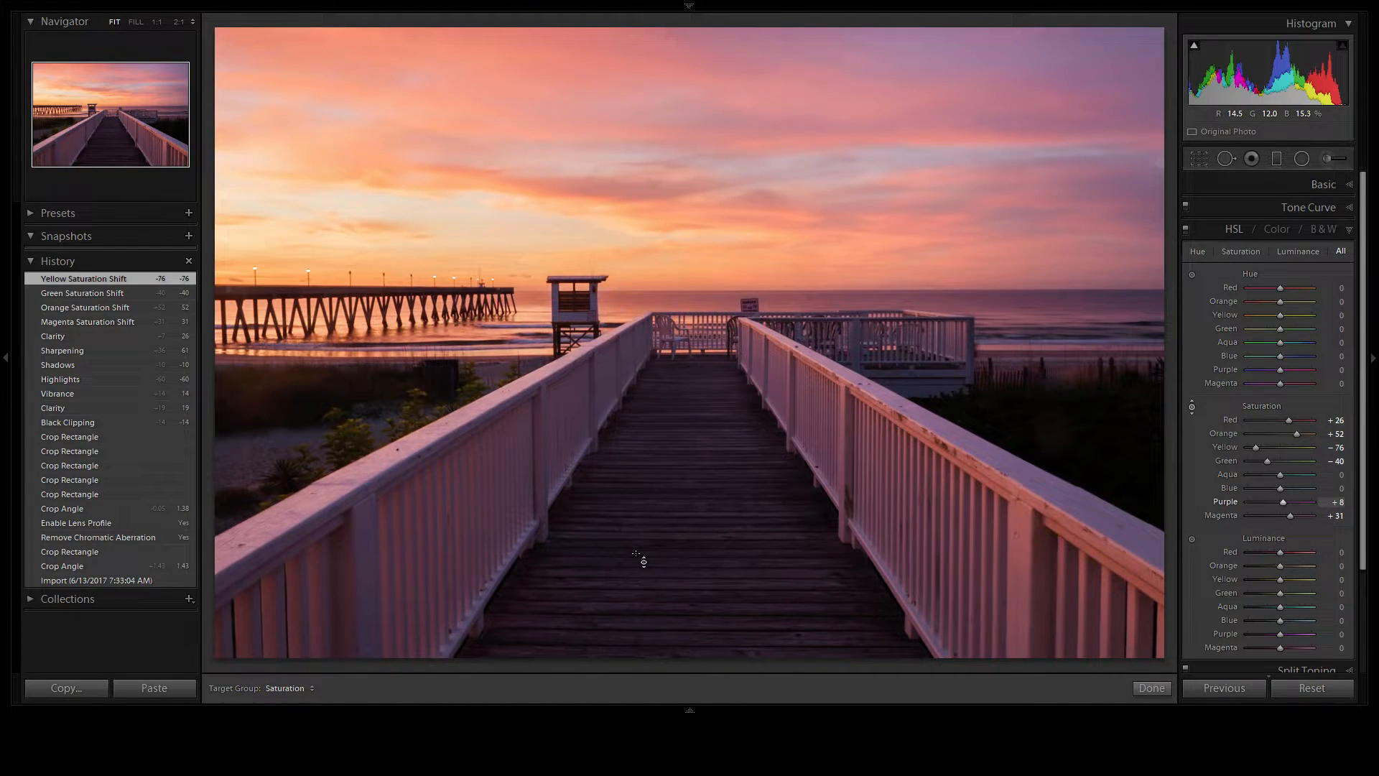
Step: Cool the boardwalk photo's white balance by setting the temperature to 4500
{"action": "left_click", "coordinate": [1302, 182]}
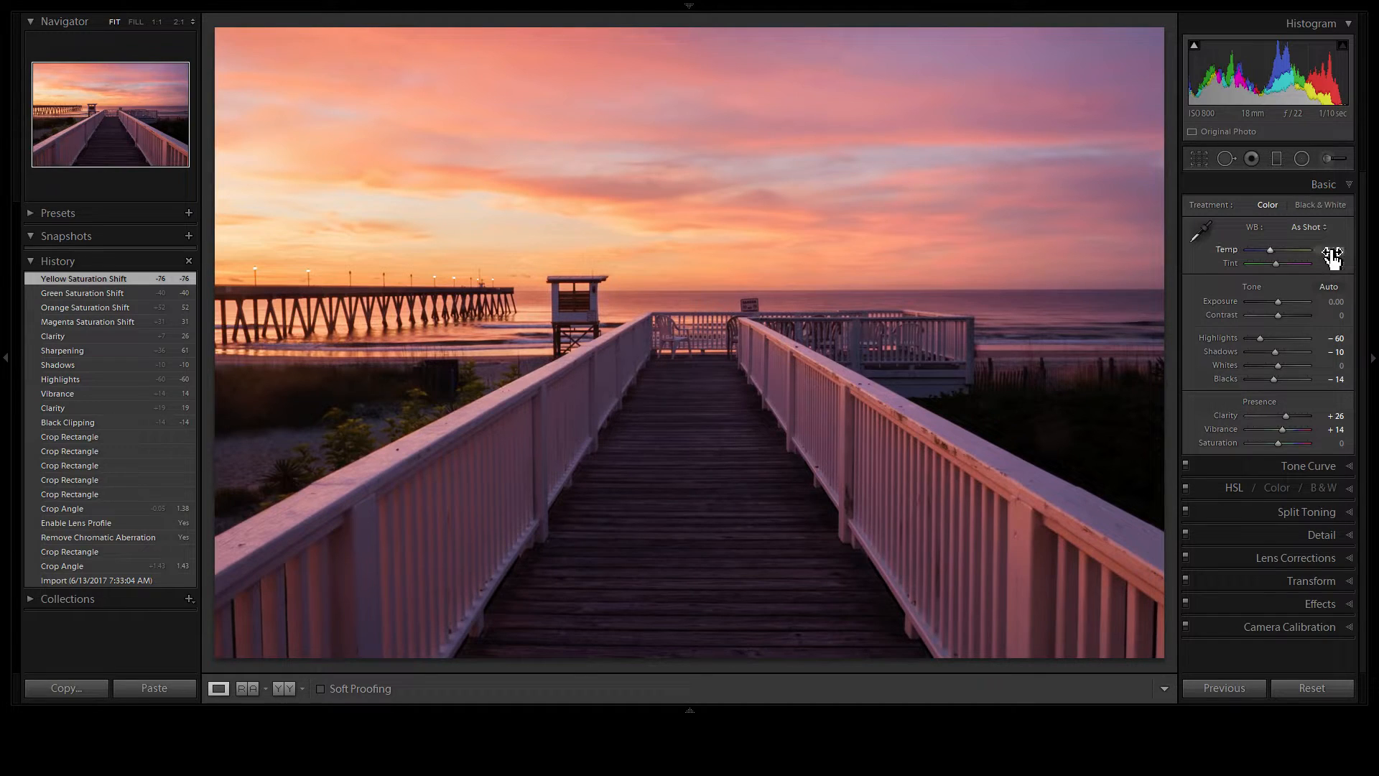
{"action": "left_click_drag", "start_coordinate": [1268, 251], "coordinate": [1261, 247]}
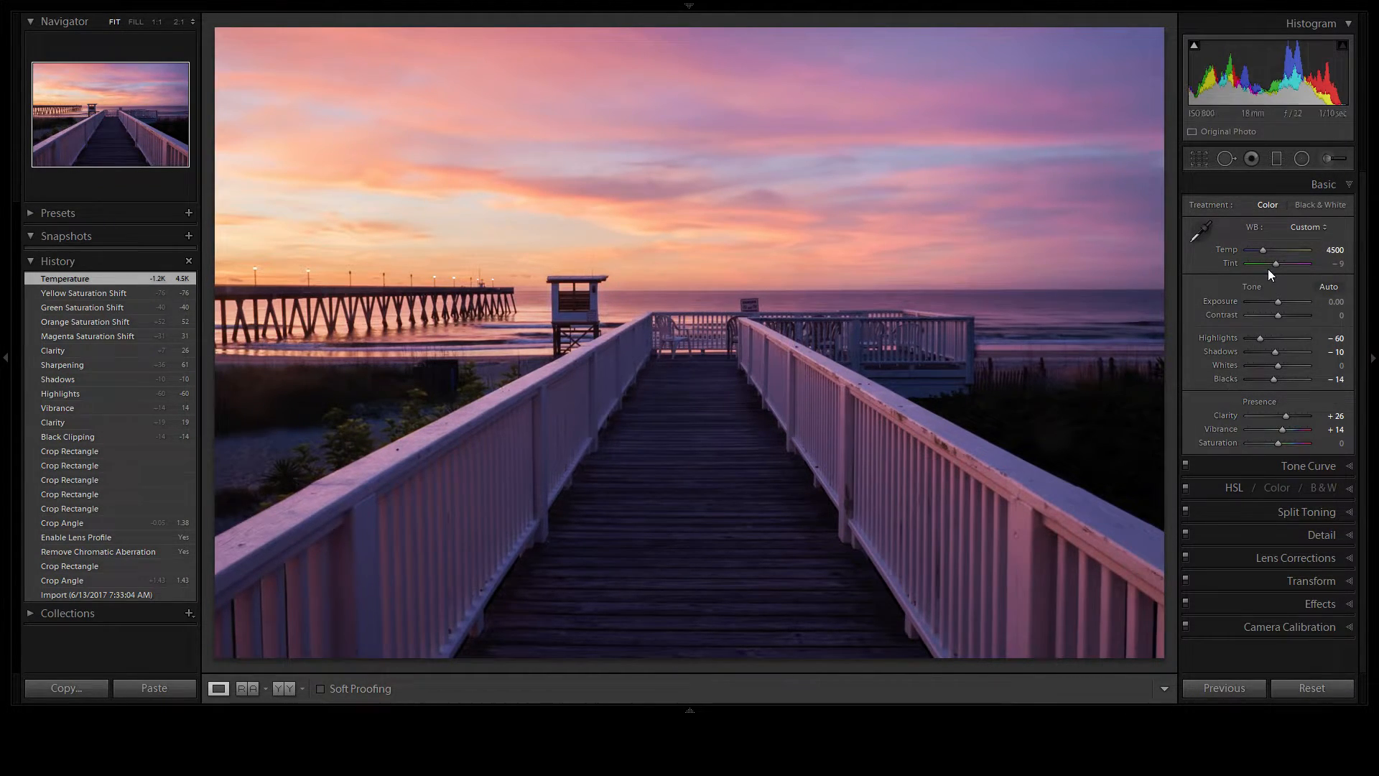
Step: Try a tint of -21 and return to the temperature edit in the history
{"action": "left_click_drag", "start_coordinate": [1278, 263], "coordinate": [1278, 266]}
{"action": "left_click_drag", "start_coordinate": [1278, 266], "coordinate": [1275, 267]}
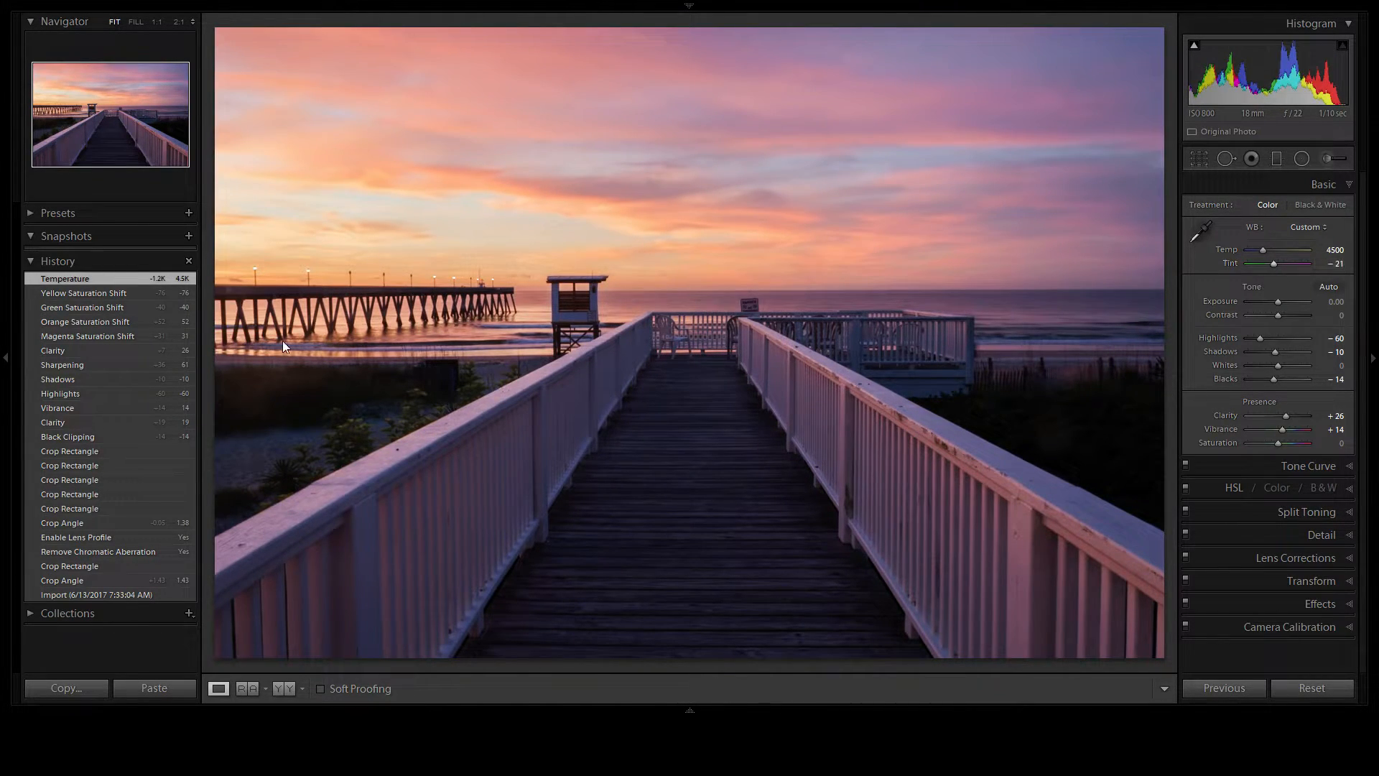
{"action": "left_click", "coordinate": [158, 293]}
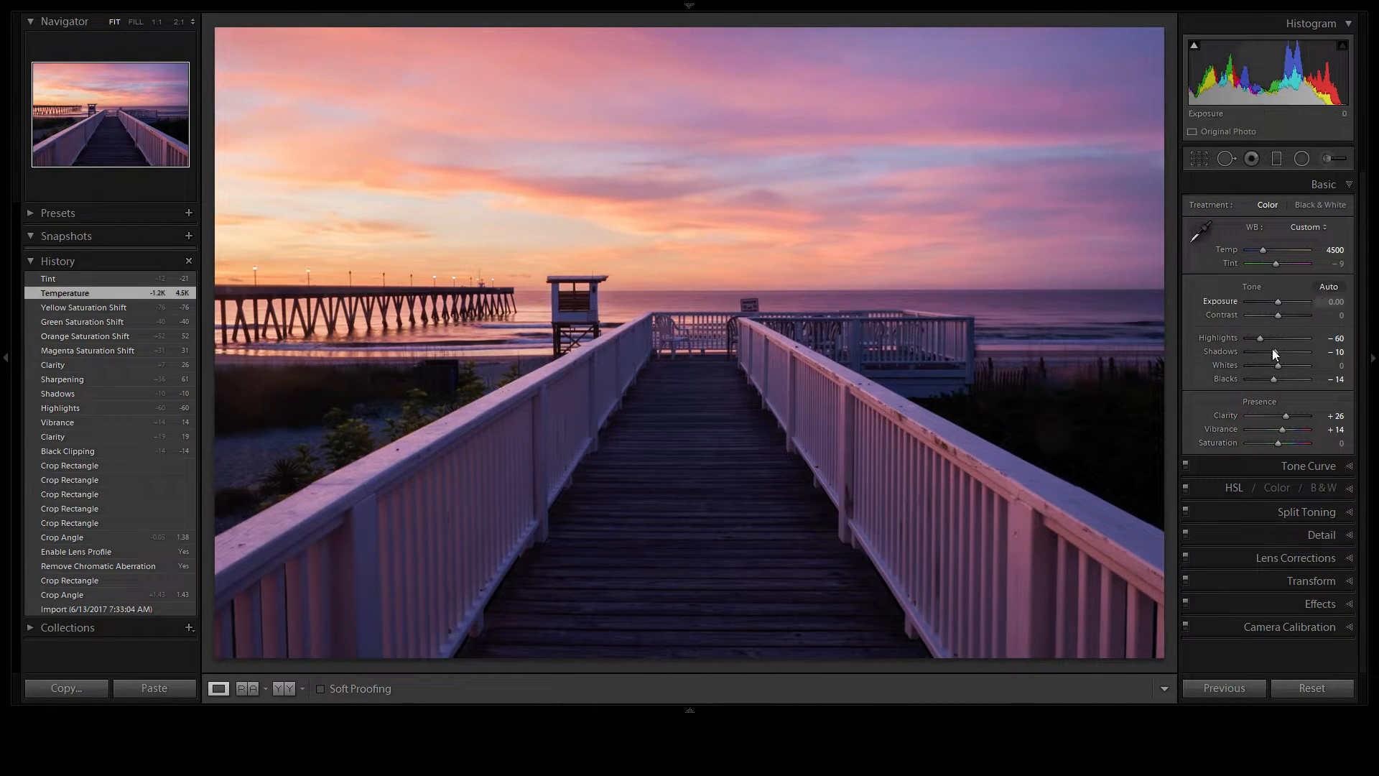
Step: Look at the retouched blue-hour pier photo for comparison with the boardwalk photo
{"action": "mouse_move", "coordinate": [1344, 712]}
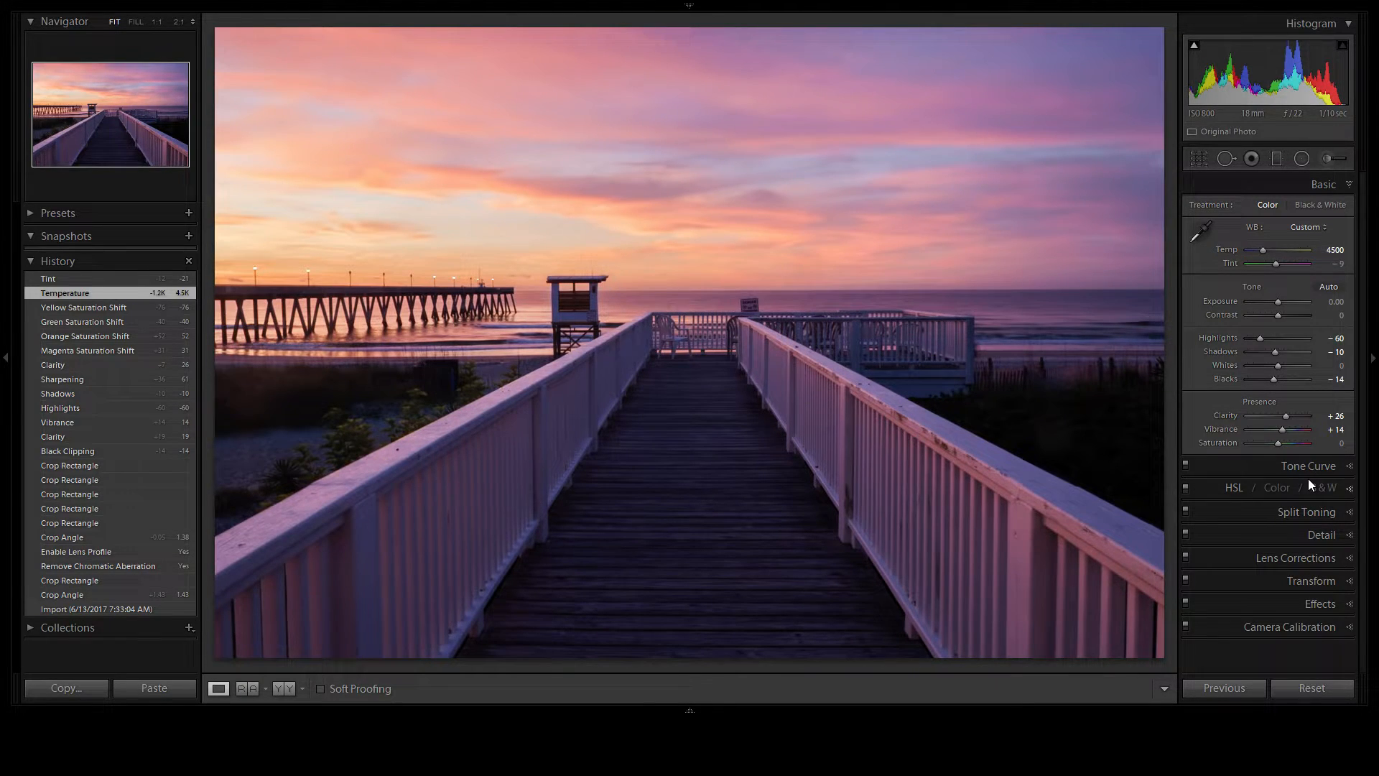
{"action": "mouse_move", "coordinate": [662, 712]}
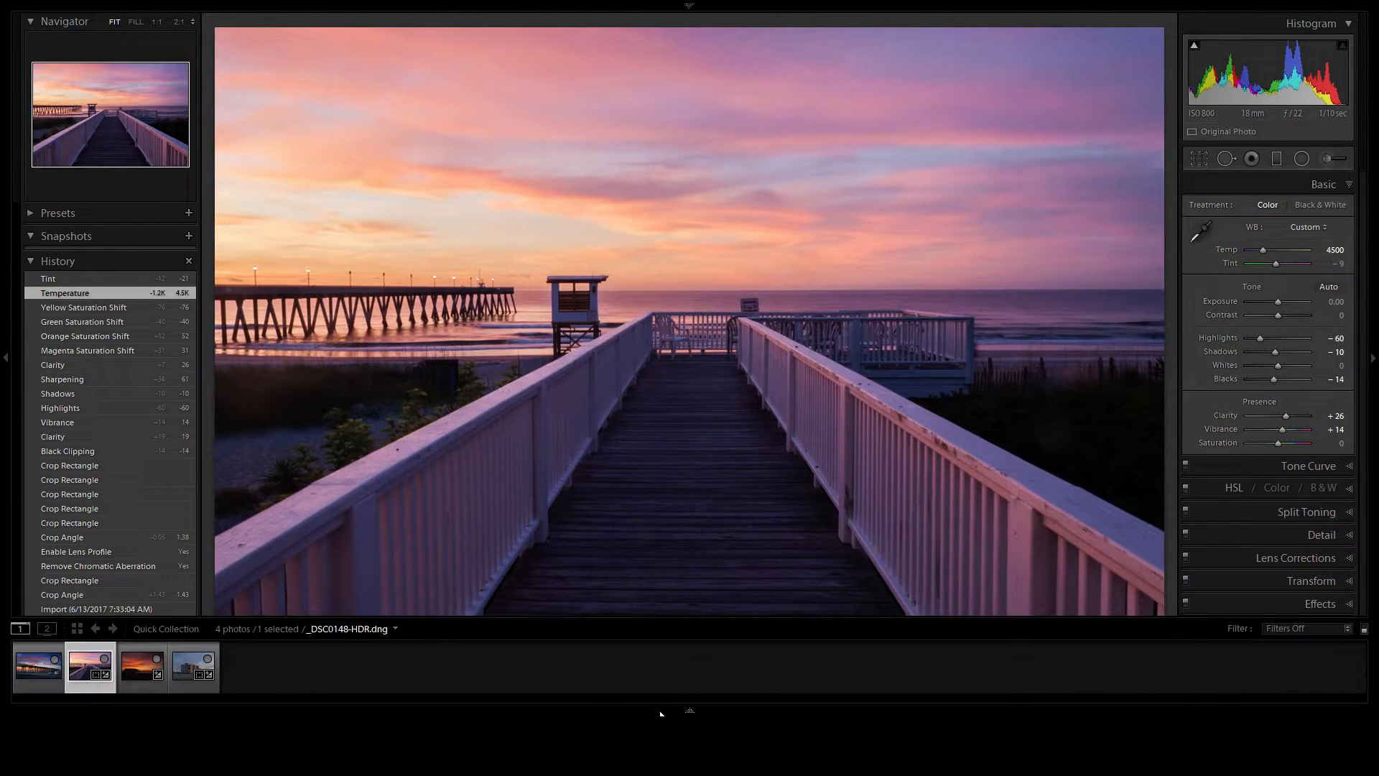
{"action": "left_click", "coordinate": [30, 672]}
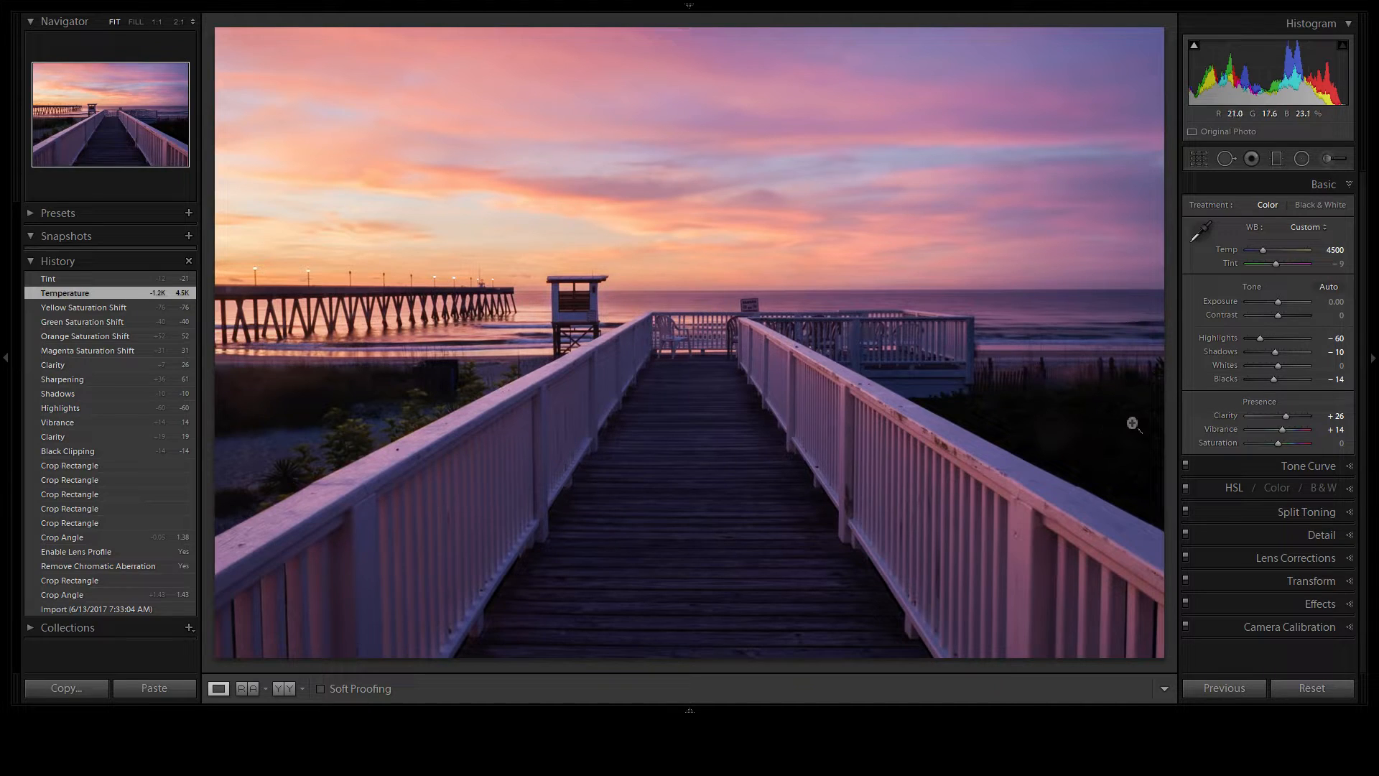
Step: Apply split toning with highlights at hue 304, saturation 11 and shadows at hue 216, saturation 29
{"action": "left_click", "coordinate": [1307, 511]}
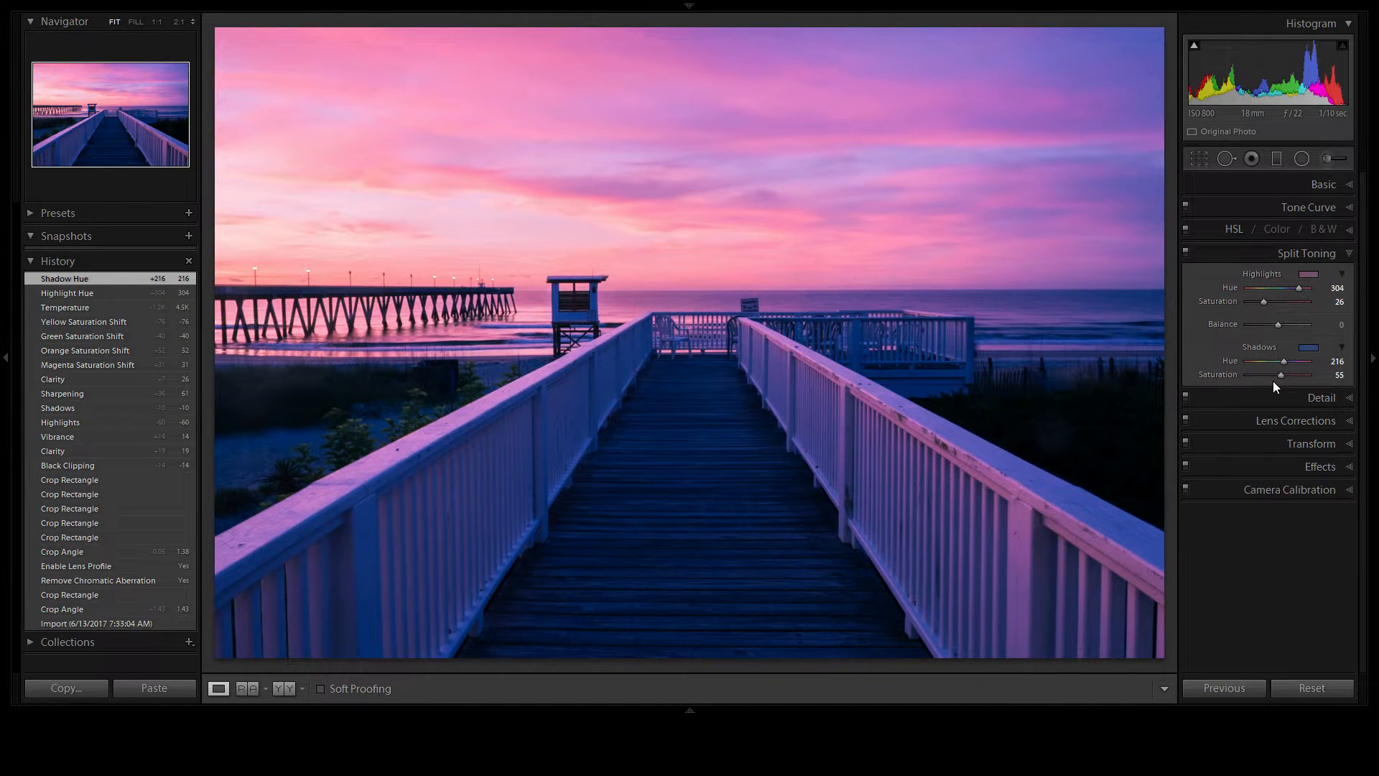
{"action": "left_click_drag", "start_coordinate": [1281, 375], "coordinate": [1265, 377]}
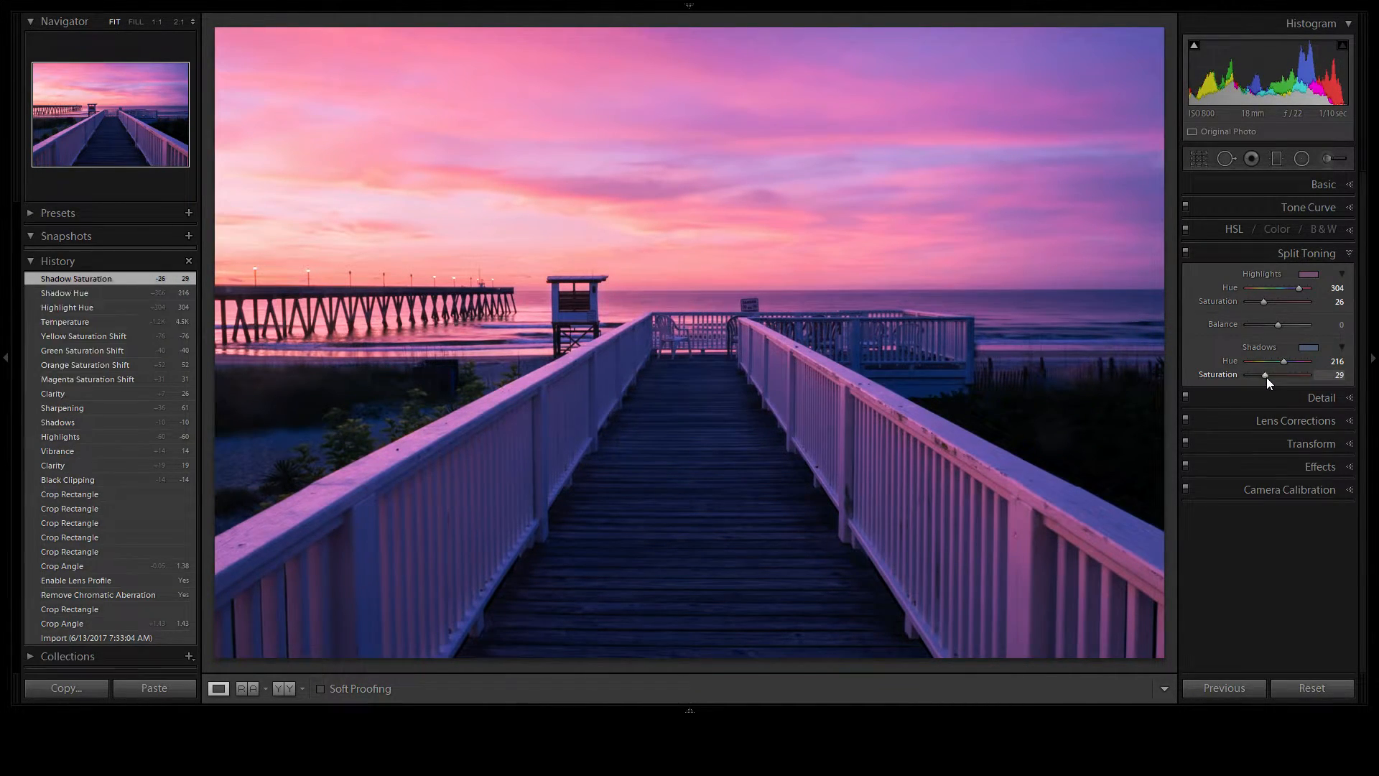
{"action": "left_click_drag", "start_coordinate": [1261, 302], "coordinate": [1255, 300]}
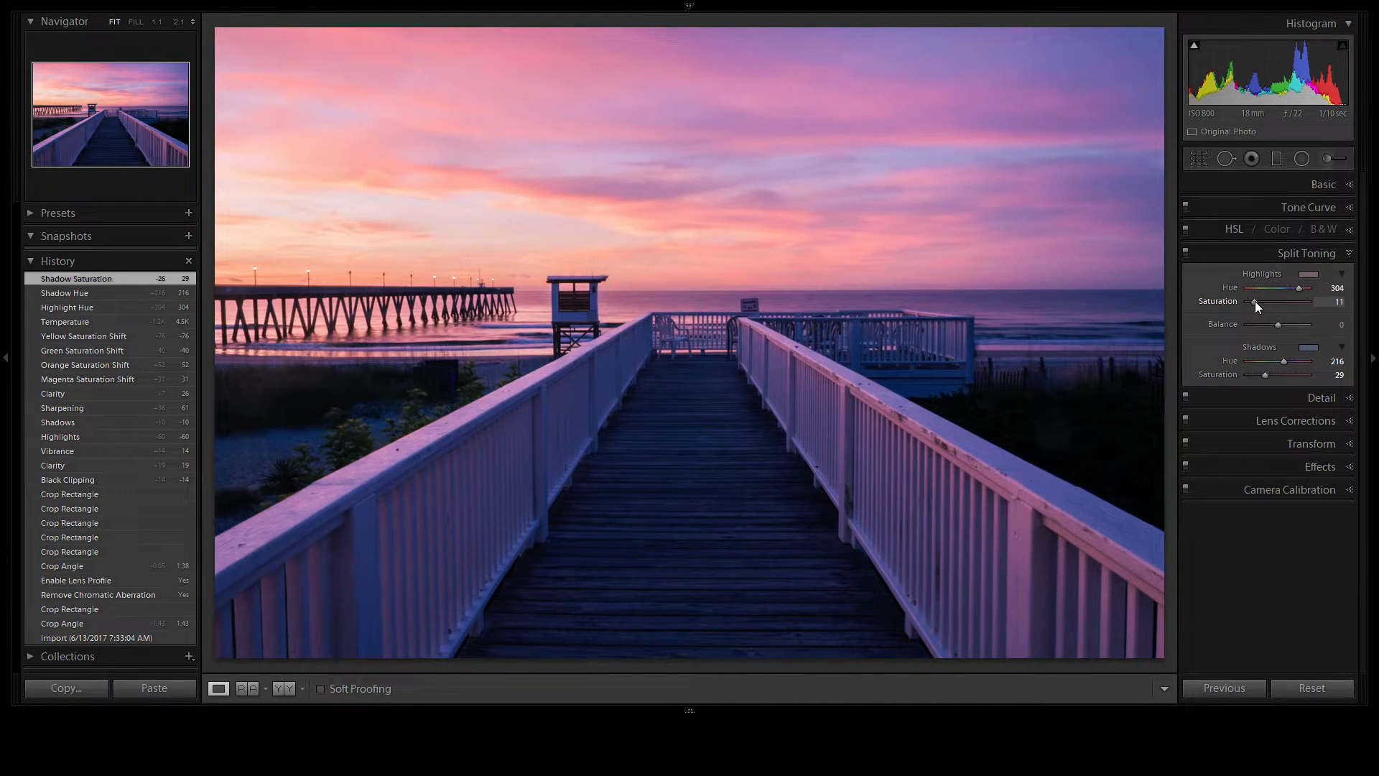
Step: Toggle the split toning off and on twice to compare the photo with and without it
{"action": "left_click", "coordinate": [1185, 253]}
{"action": "left_click", "coordinate": [1186, 252]}
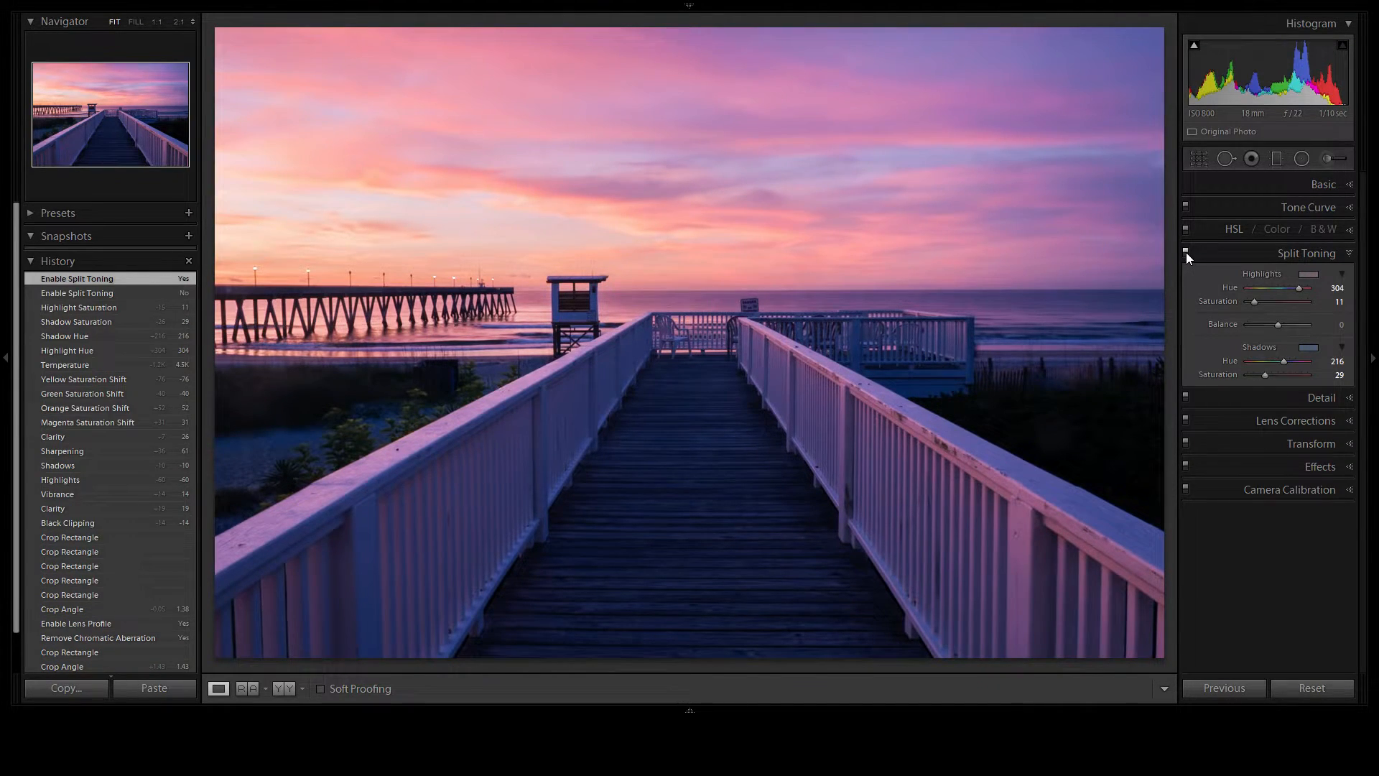
{"action": "left_click", "coordinate": [1186, 253]}
{"action": "left_click", "coordinate": [1186, 252]}
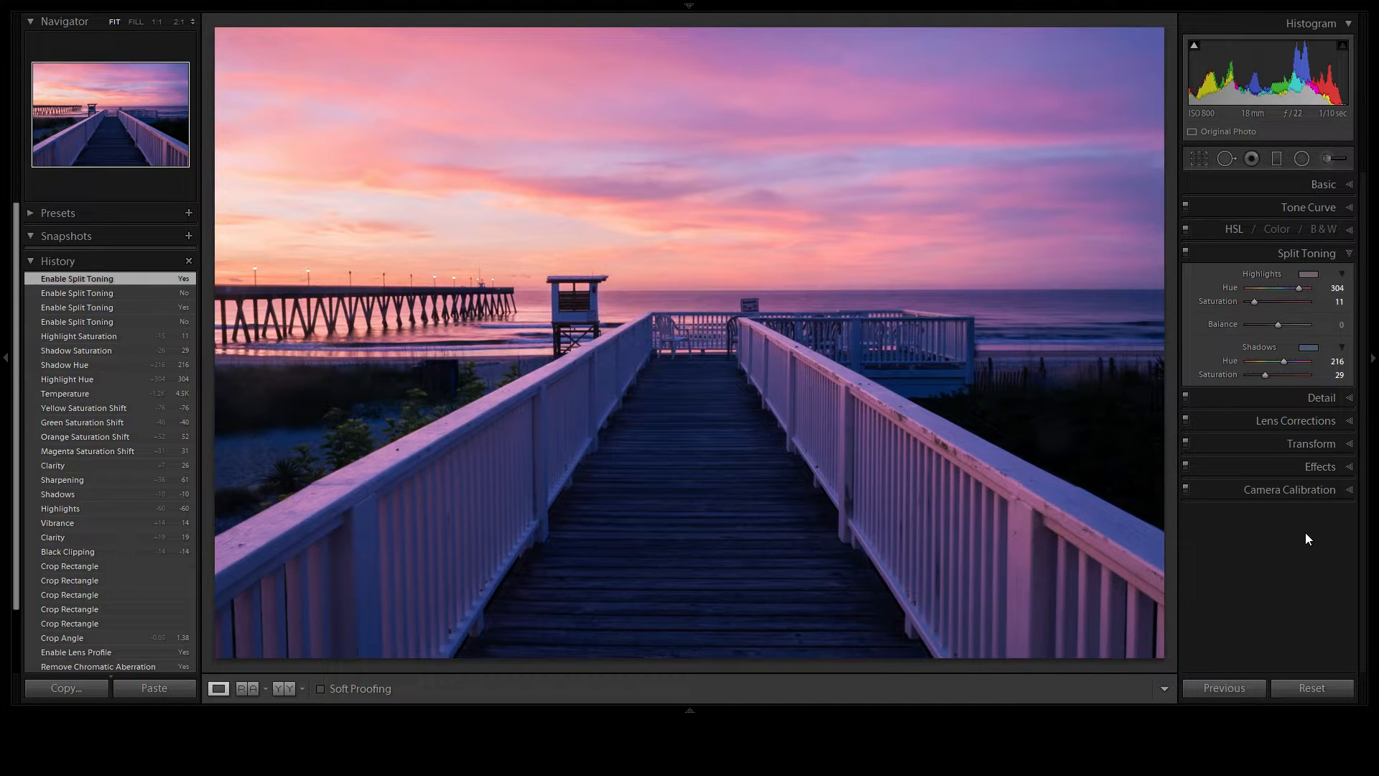
Step: Draw a radial filter over the hazy spot in the dark bushes beside the railing and invert its mask
{"action": "left_click", "coordinate": [1051, 433]}
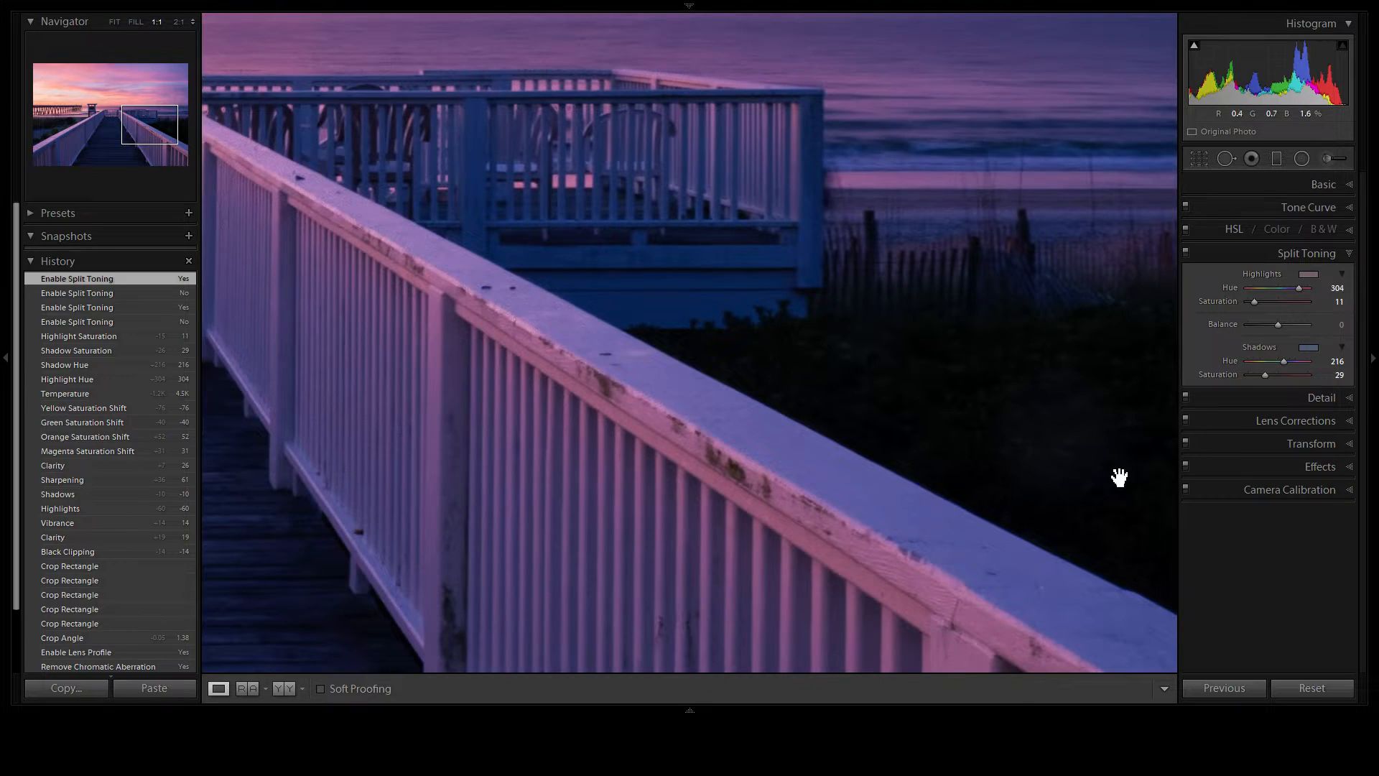
{"action": "left_click", "coordinate": [1292, 159]}
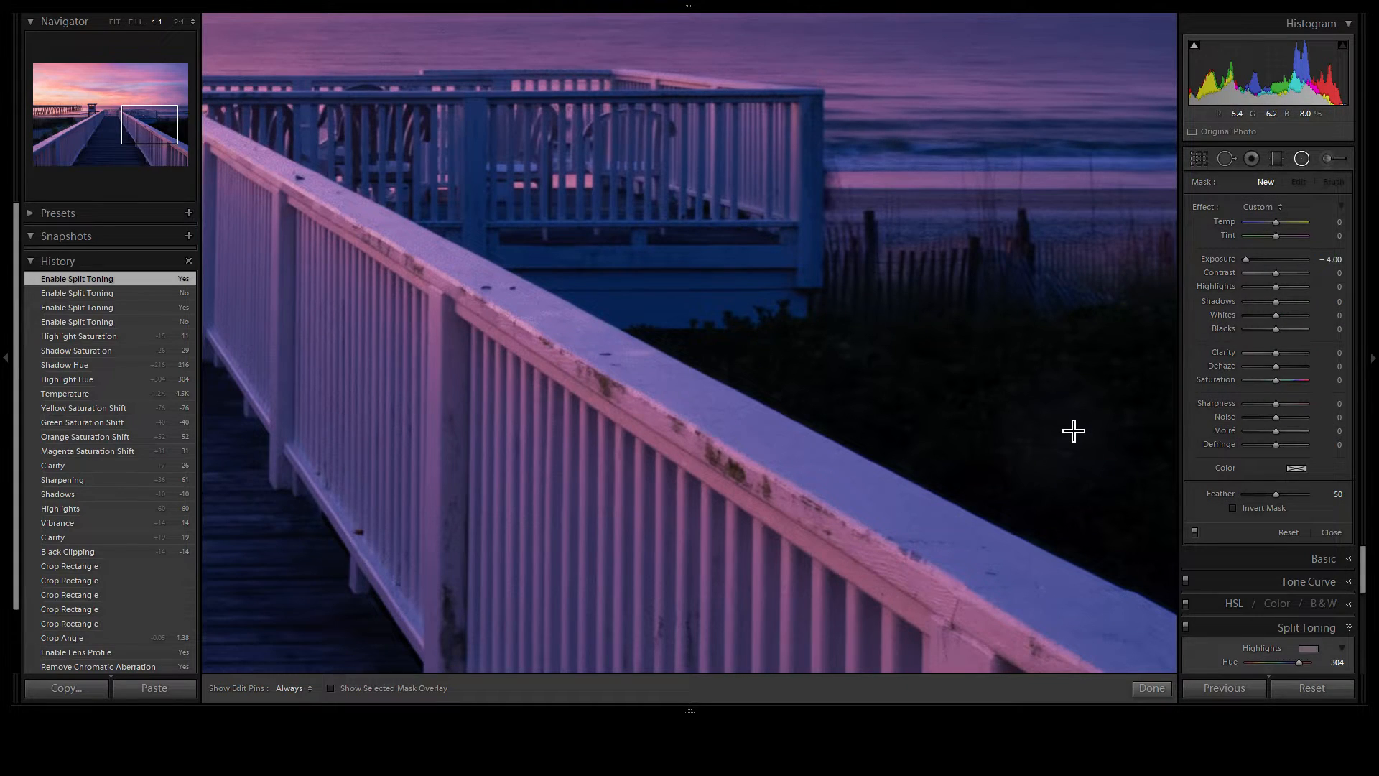
{"action": "left_click_drag", "start_coordinate": [1060, 431], "coordinate": [1142, 523]}
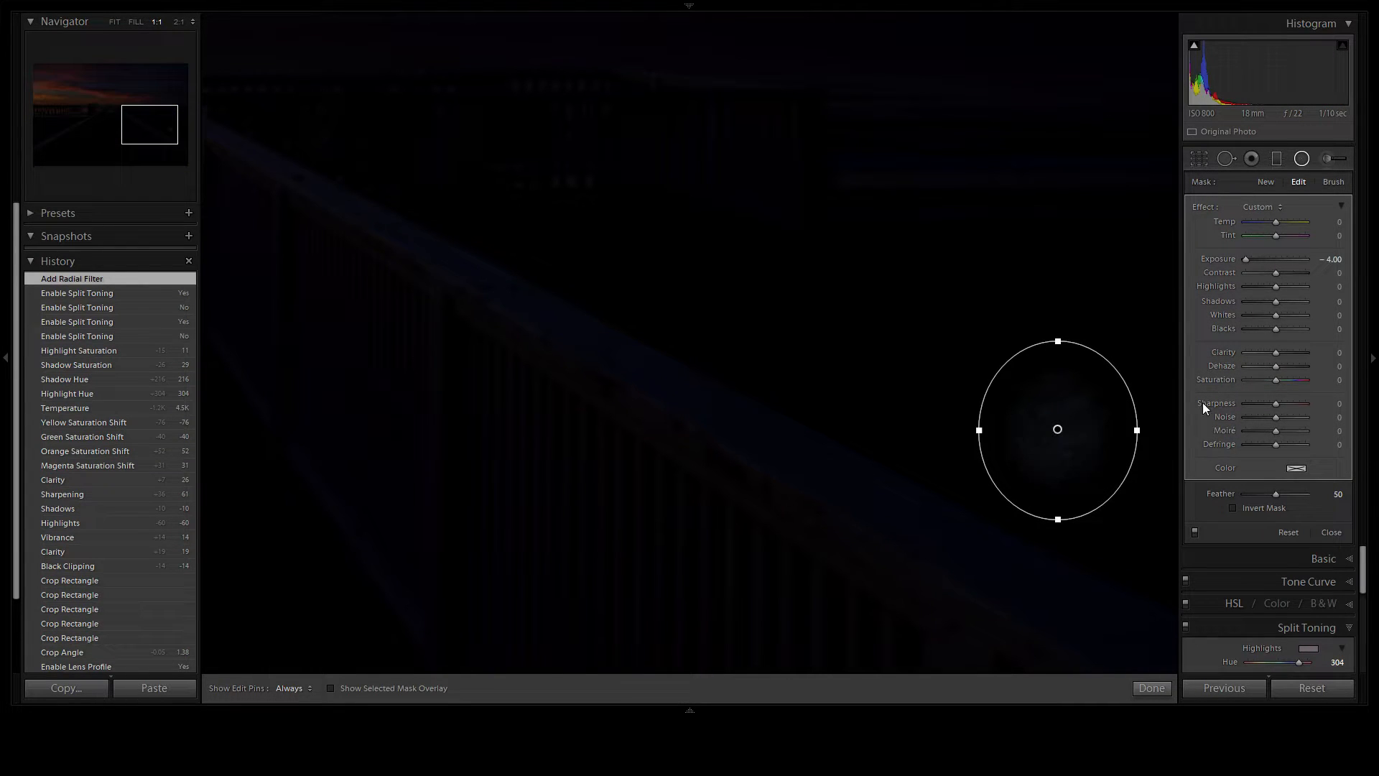
{"action": "left_click", "coordinate": [1232, 509]}
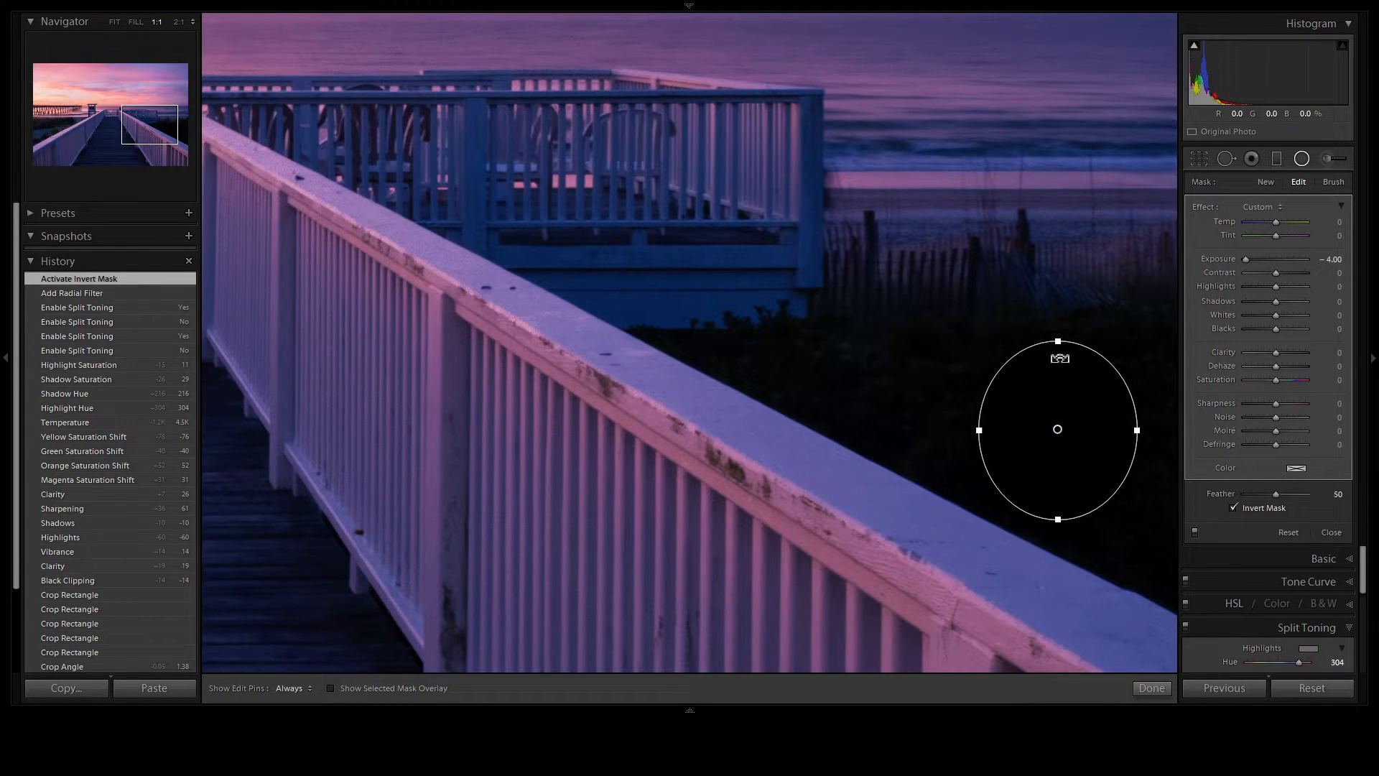
Step: Shrink the radial filter around the hazy spot and set its Exposure to 0 and Dehaze to 55
{"action": "mouse_move", "coordinate": [1058, 354]}
{"action": "left_mouse_down"}
{"action": "mouse_move", "coordinate": [1062, 400]}
{"action": "mouse_move", "coordinate": [1057, 375]}
{"action": "left_mouse_up"}
{"action": "left_click_drag", "start_coordinate": [1034, 439], "coordinate": [1006, 434]}
{"action": "double_click", "coordinate": [1214, 257]}
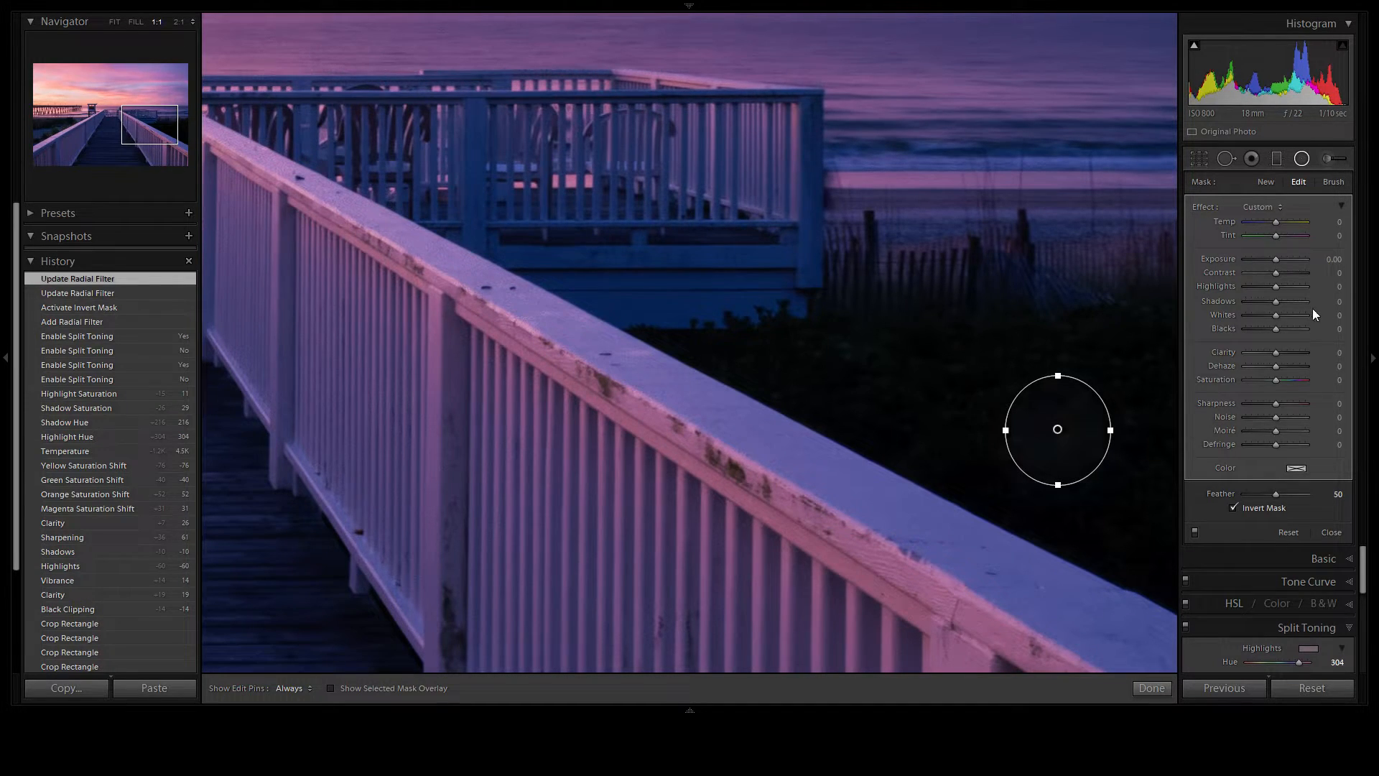
{"action": "left_click_drag", "start_coordinate": [1283, 367], "coordinate": [1286, 367]}
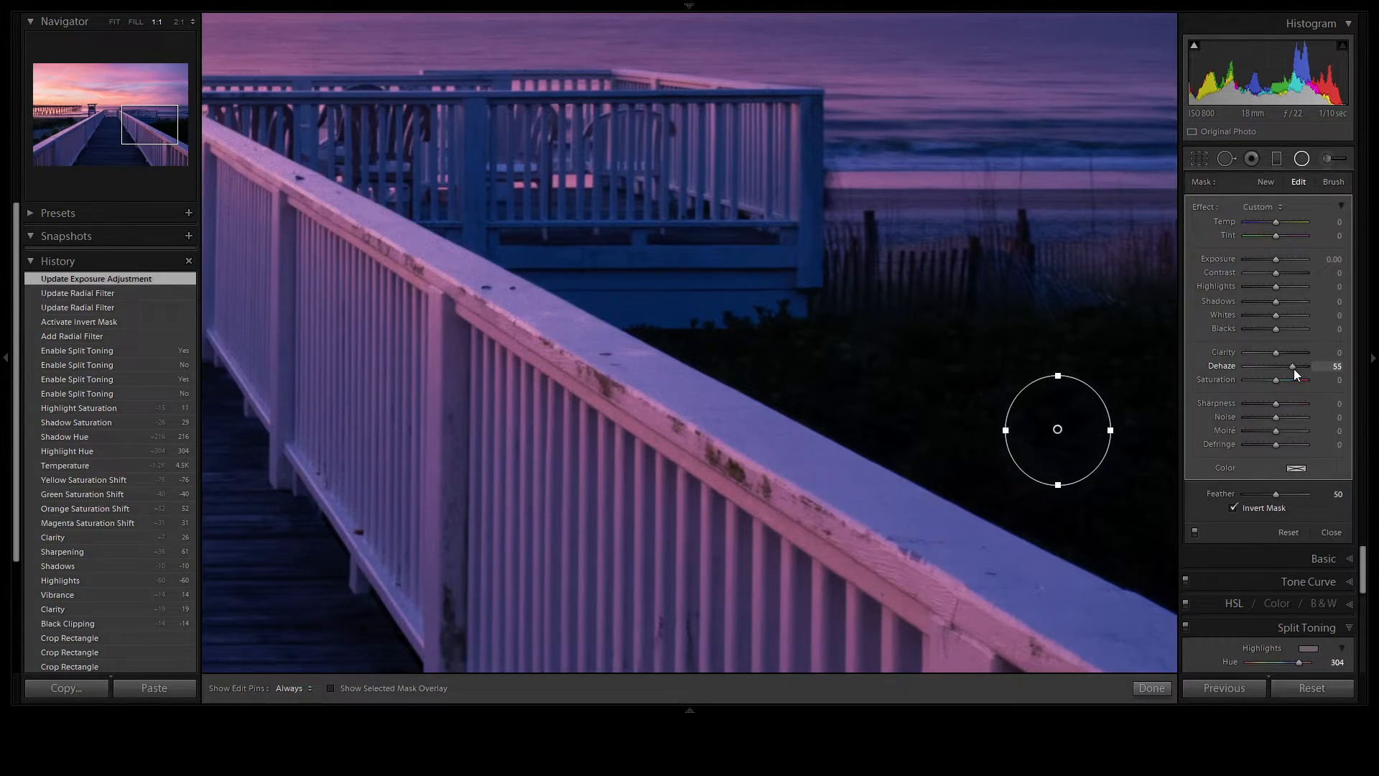
Step: Keep the radial filter's Dehaze at 55, enlarge its circle slightly in both directions around the hazy spot and close the filter
{"action": "left_click_drag", "start_coordinate": [1294, 368], "coordinate": [1294, 368]}
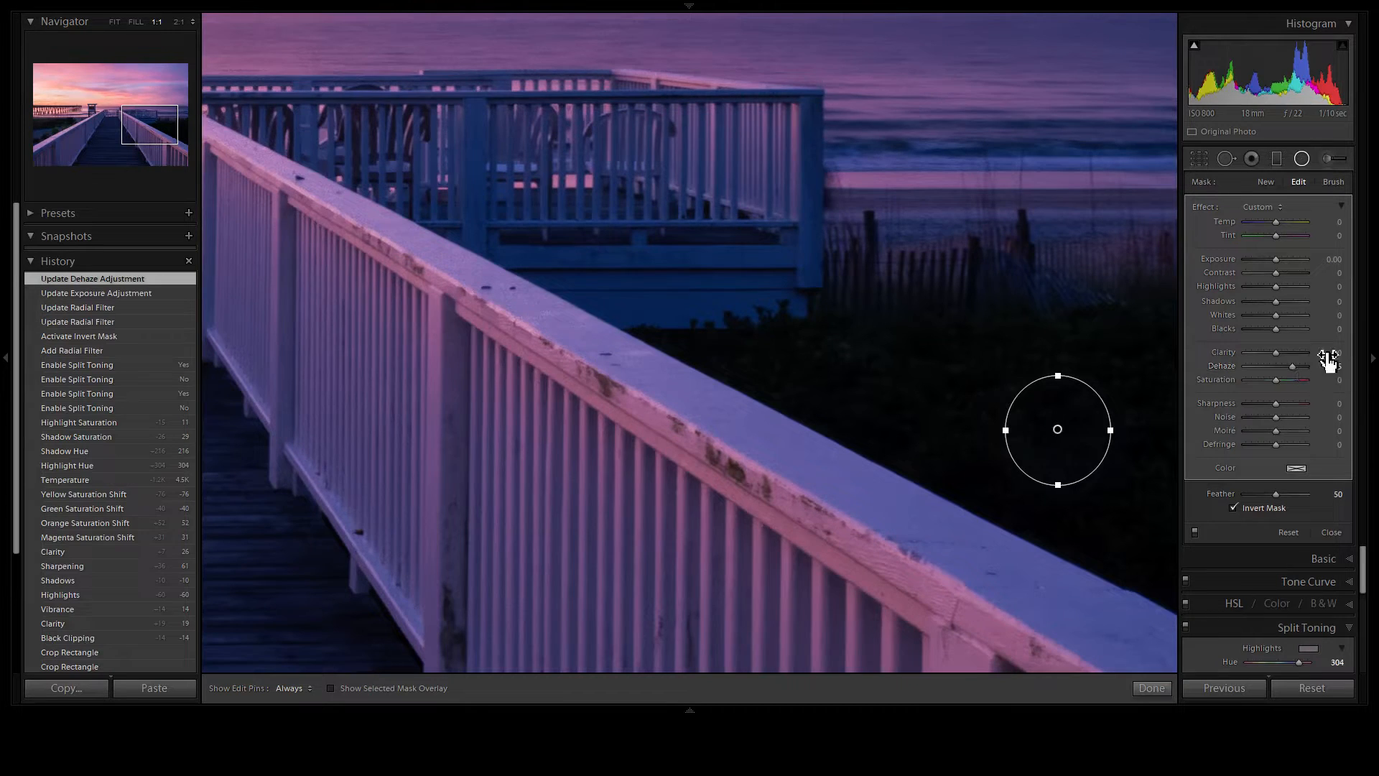
{"action": "left_click", "coordinate": [1300, 163]}
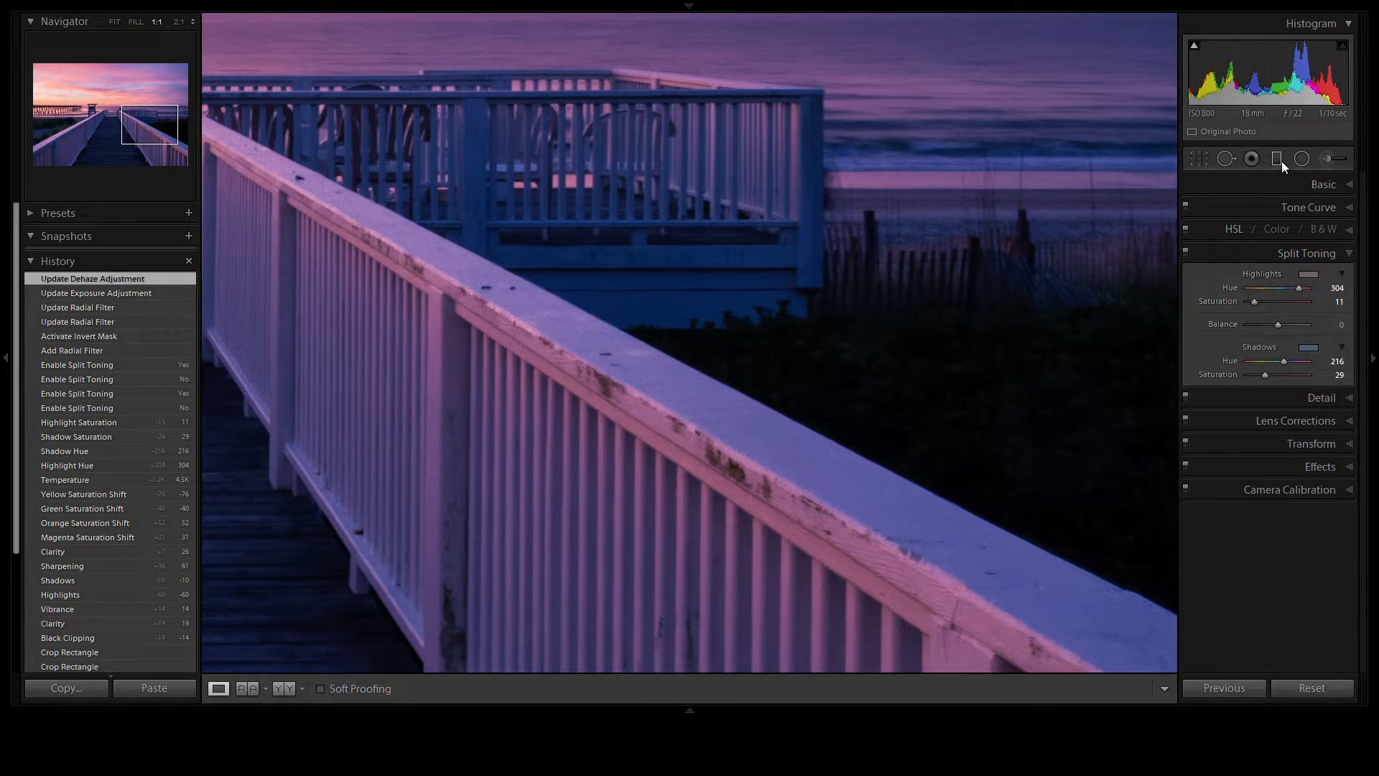
{"action": "left_click", "coordinate": [1302, 158]}
{"action": "left_click", "coordinate": [1058, 429]}
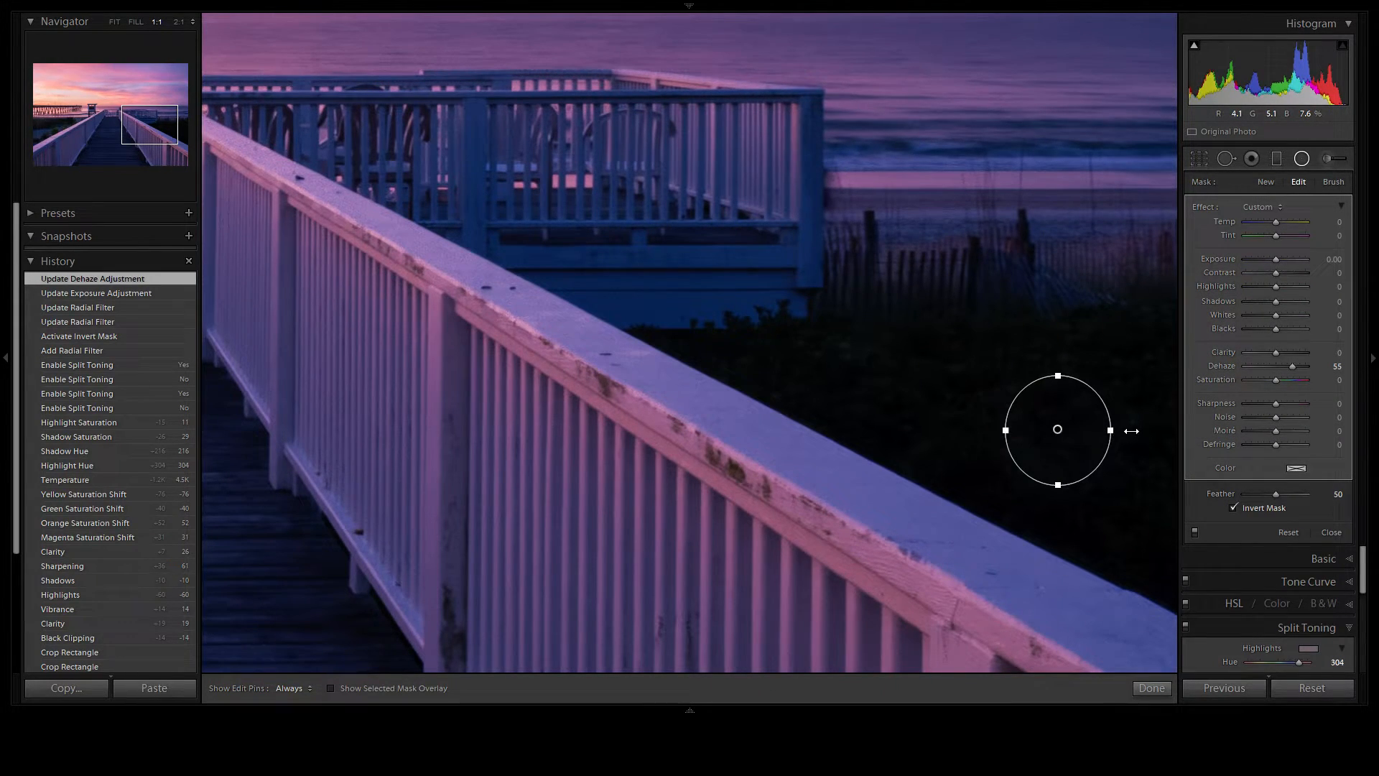
{"action": "left_click_drag", "start_coordinate": [1132, 431], "coordinate": [1133, 431]}
{"action": "left_click_drag", "start_coordinate": [1057, 364], "coordinate": [1057, 351]}
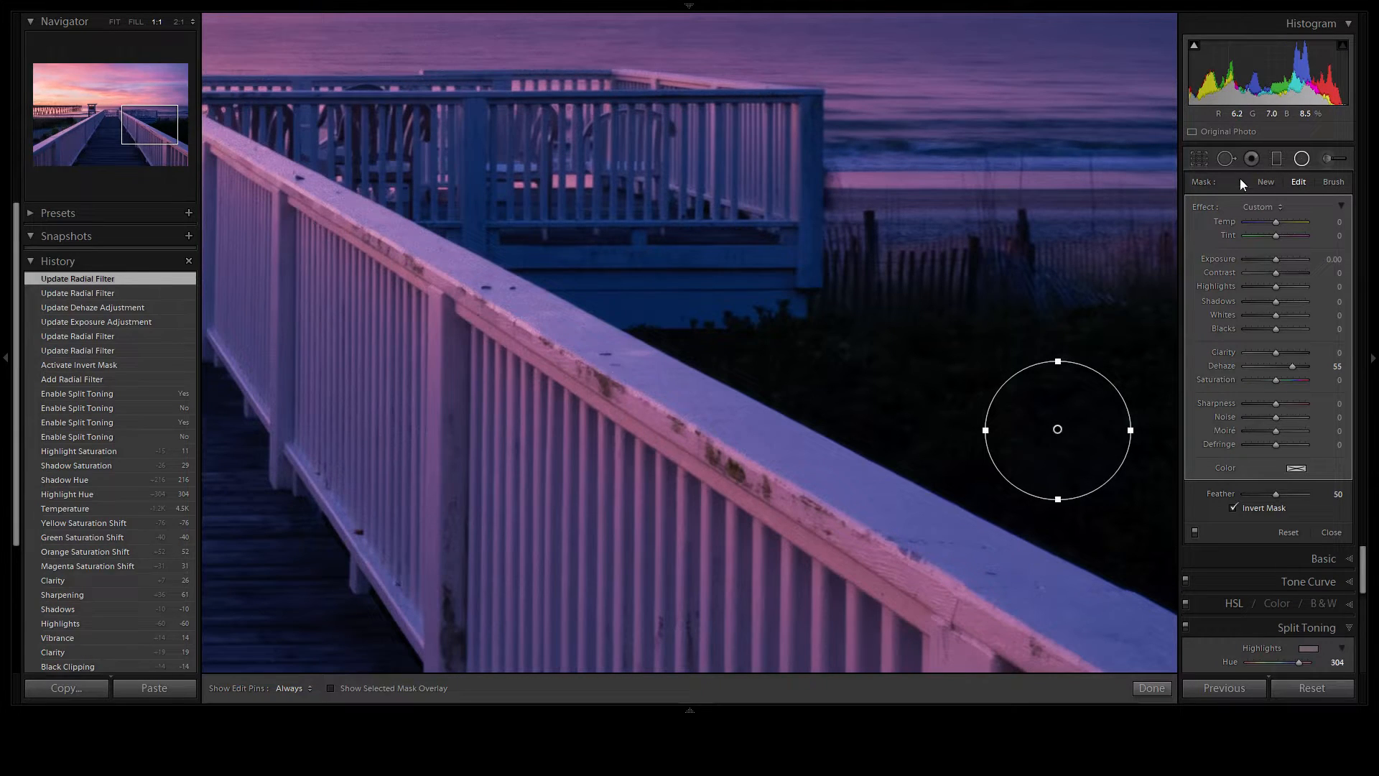
{"action": "left_click", "coordinate": [1301, 158]}
{"action": "left_click", "coordinate": [876, 502]}
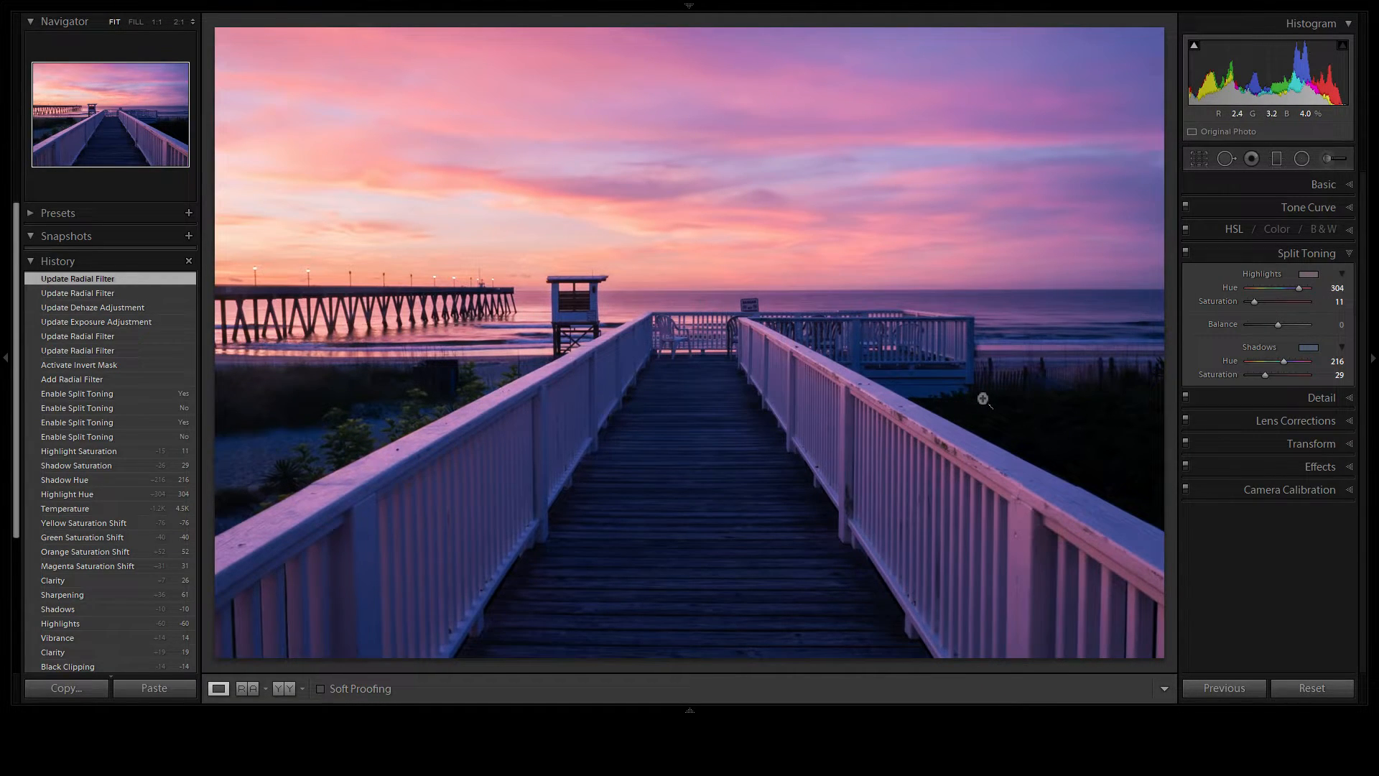
Step: Heal two dark spots on top of the boardwalk's left railing with Spot Removal, using sizes 27 and 21
{"action": "left_click", "coordinate": [378, 477]}
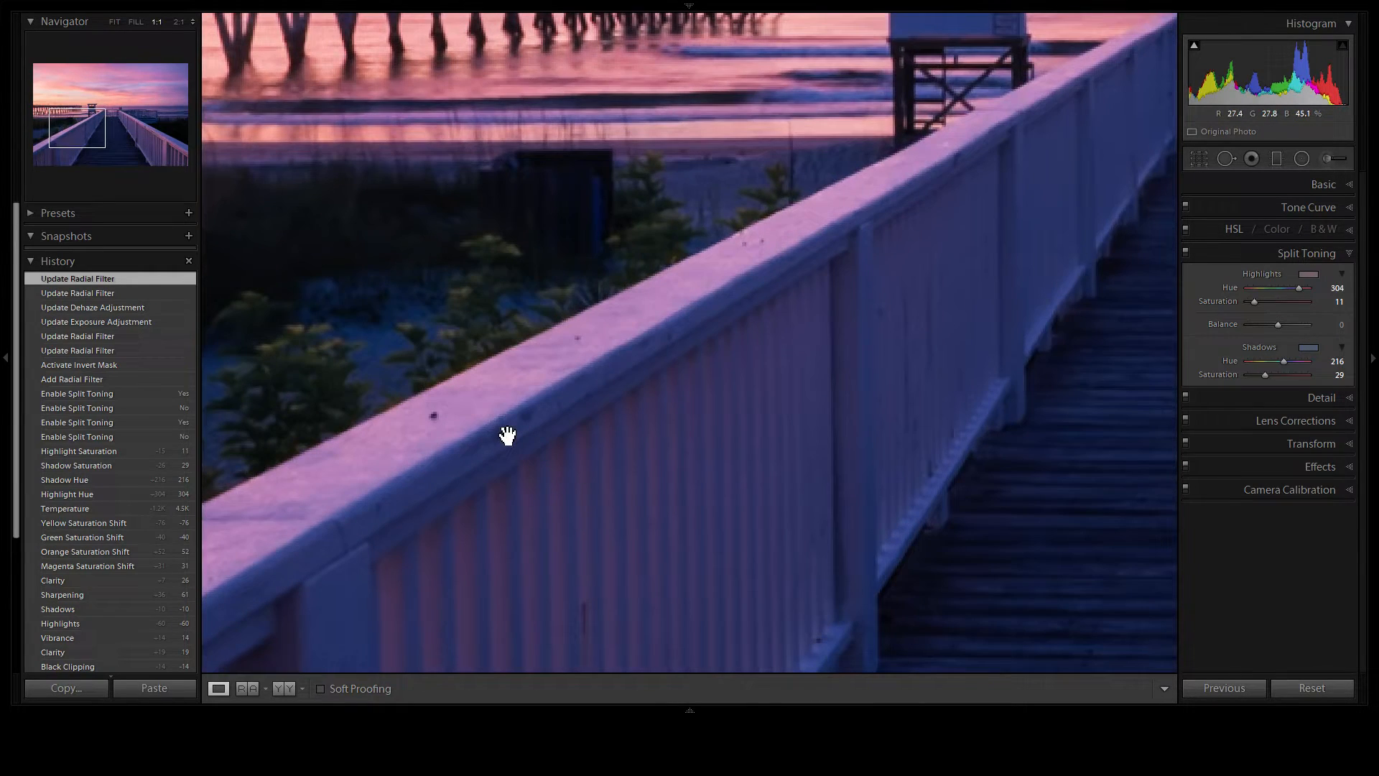
{"action": "left_click", "coordinate": [1224, 160]}
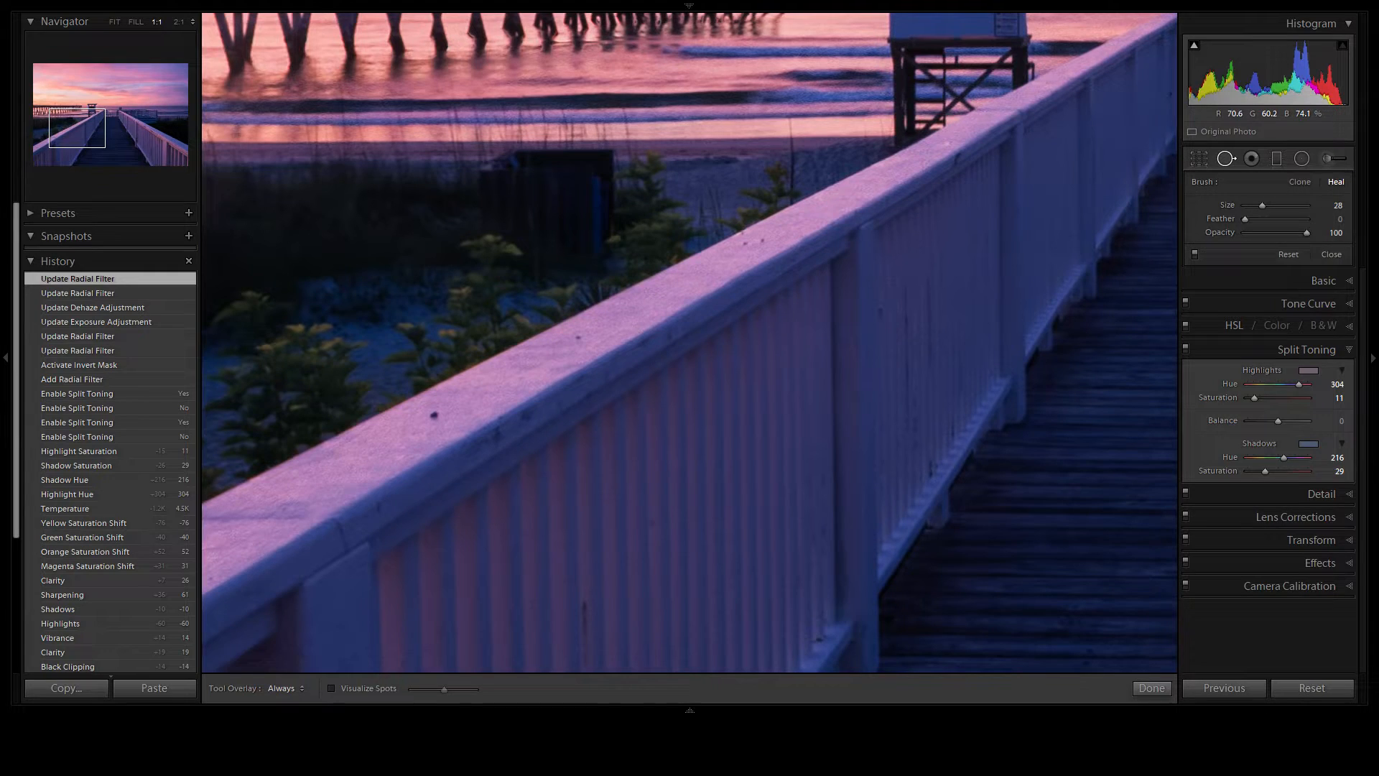
{"action": "left_click", "coordinate": [433, 415]}
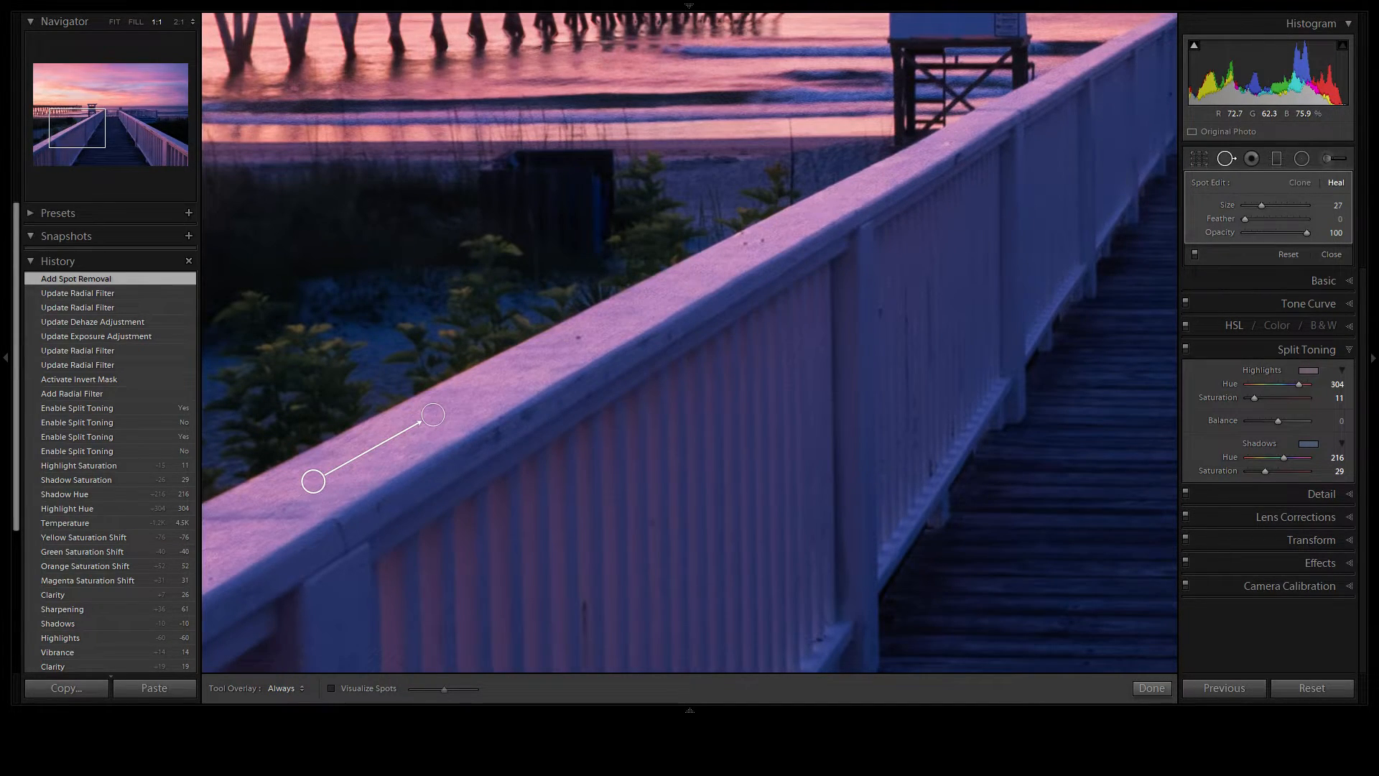
{"action": "left_click", "coordinate": [743, 246]}
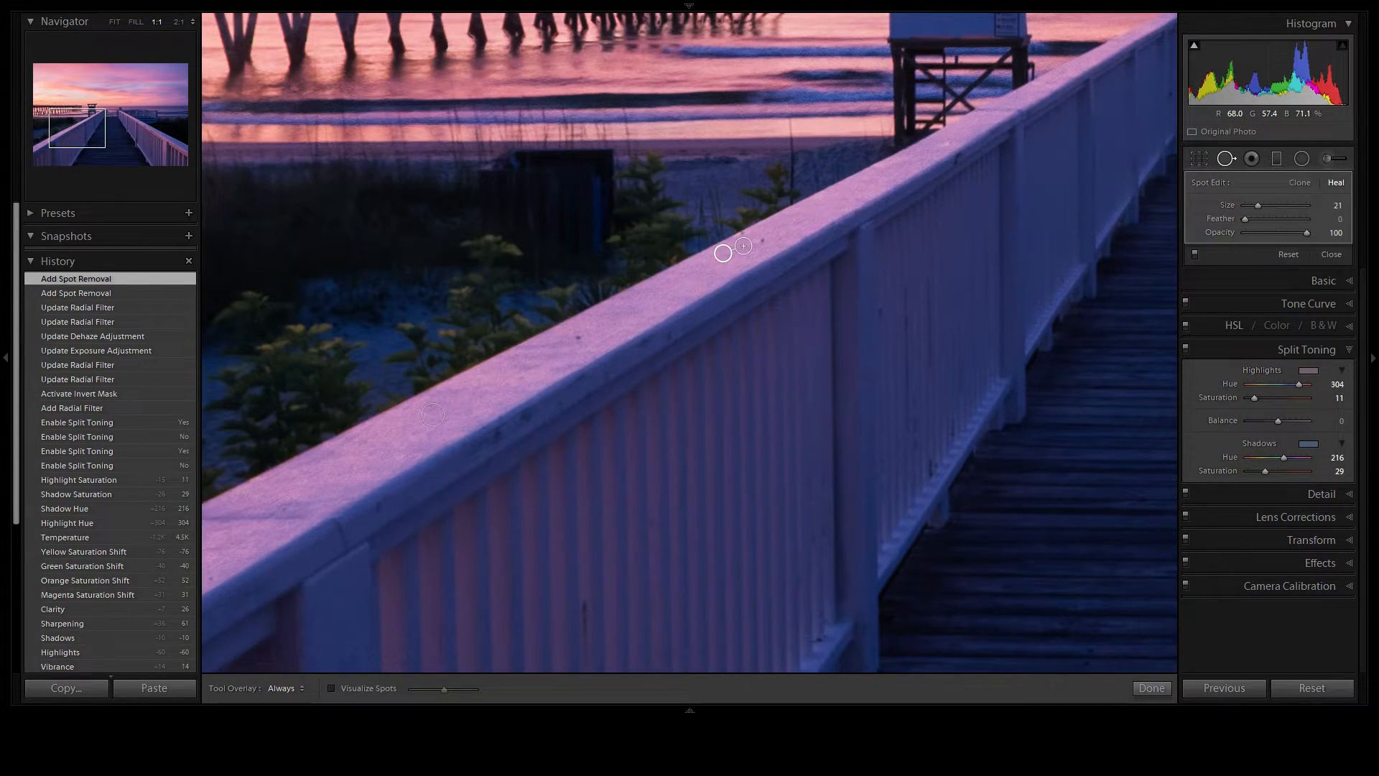
{"action": "left_click", "coordinate": [1225, 160]}
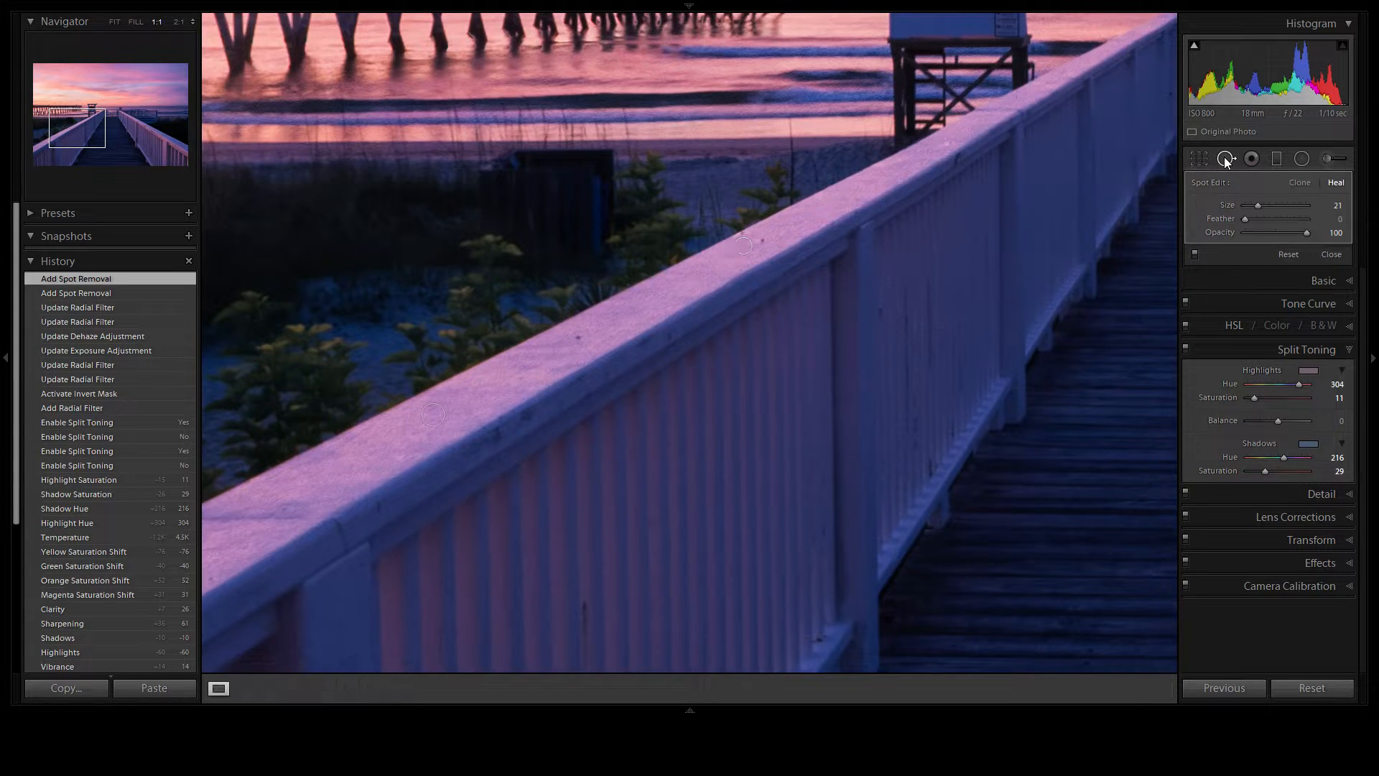
Step: Heal the dark spot on top of the boardwalk's right railing near the far deck with Spot Removal at size 21
{"action": "left_click_drag", "start_coordinate": [779, 252], "coordinate": [616, 319]}
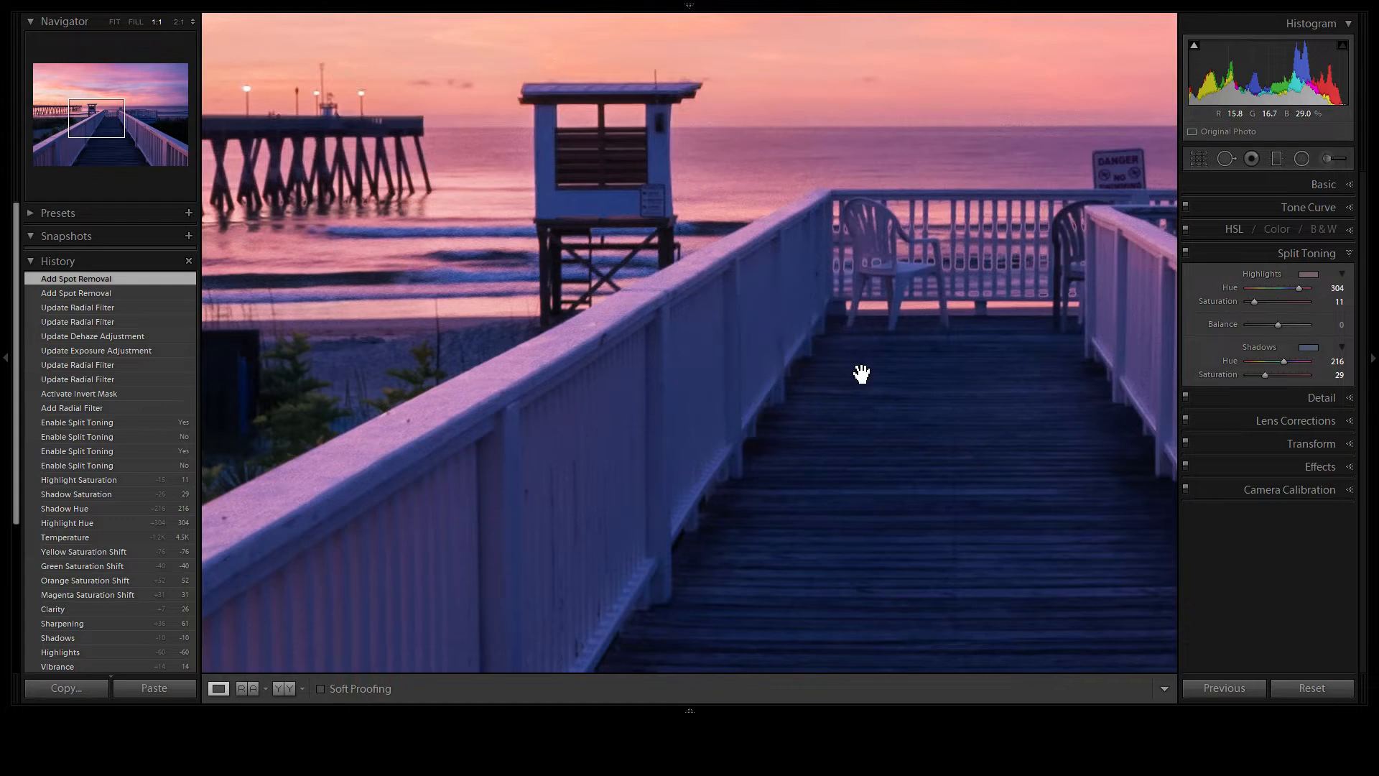
{"action": "left_click_drag", "start_coordinate": [886, 270], "coordinate": [705, 259]}
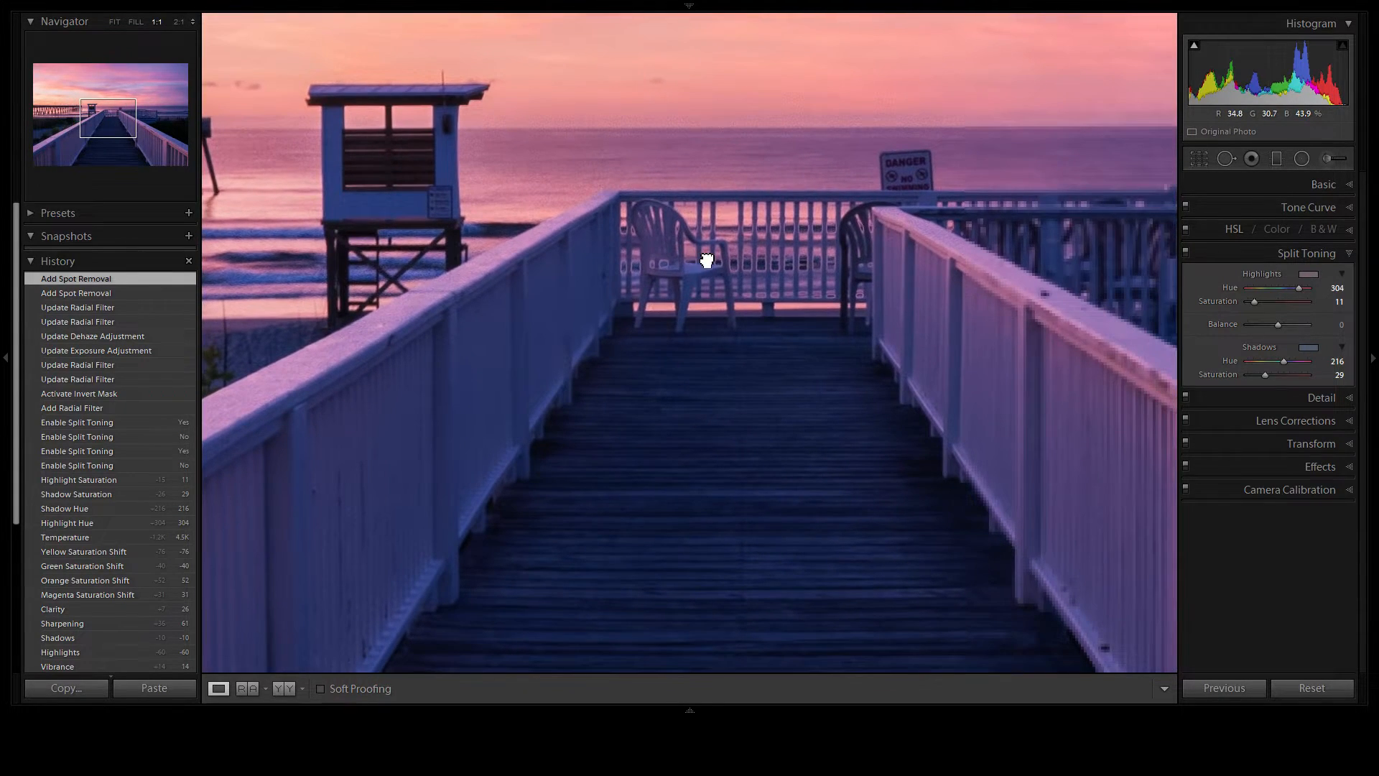
{"action": "left_click_drag", "start_coordinate": [1049, 356], "coordinate": [739, 348]}
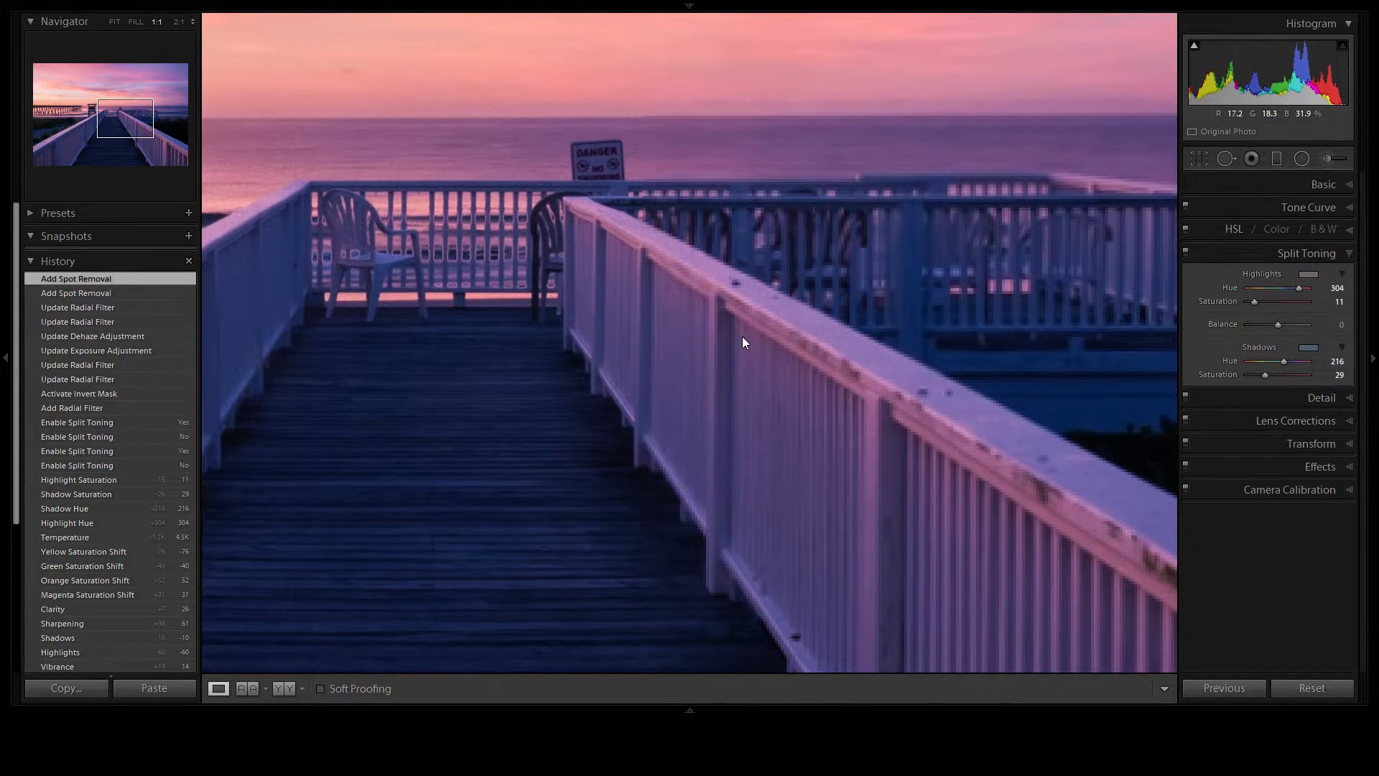
{"action": "left_click", "coordinate": [1227, 158]}
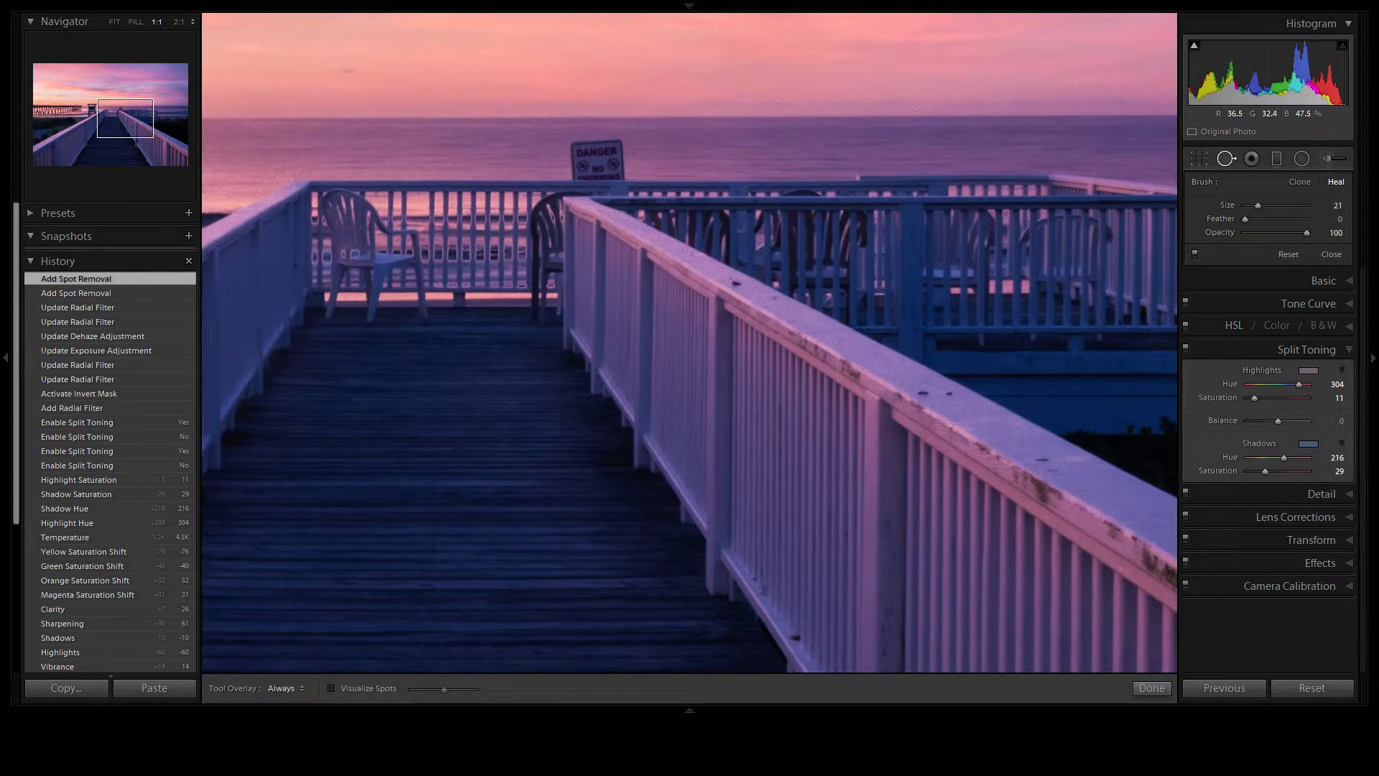
{"action": "left_click", "coordinate": [733, 283]}
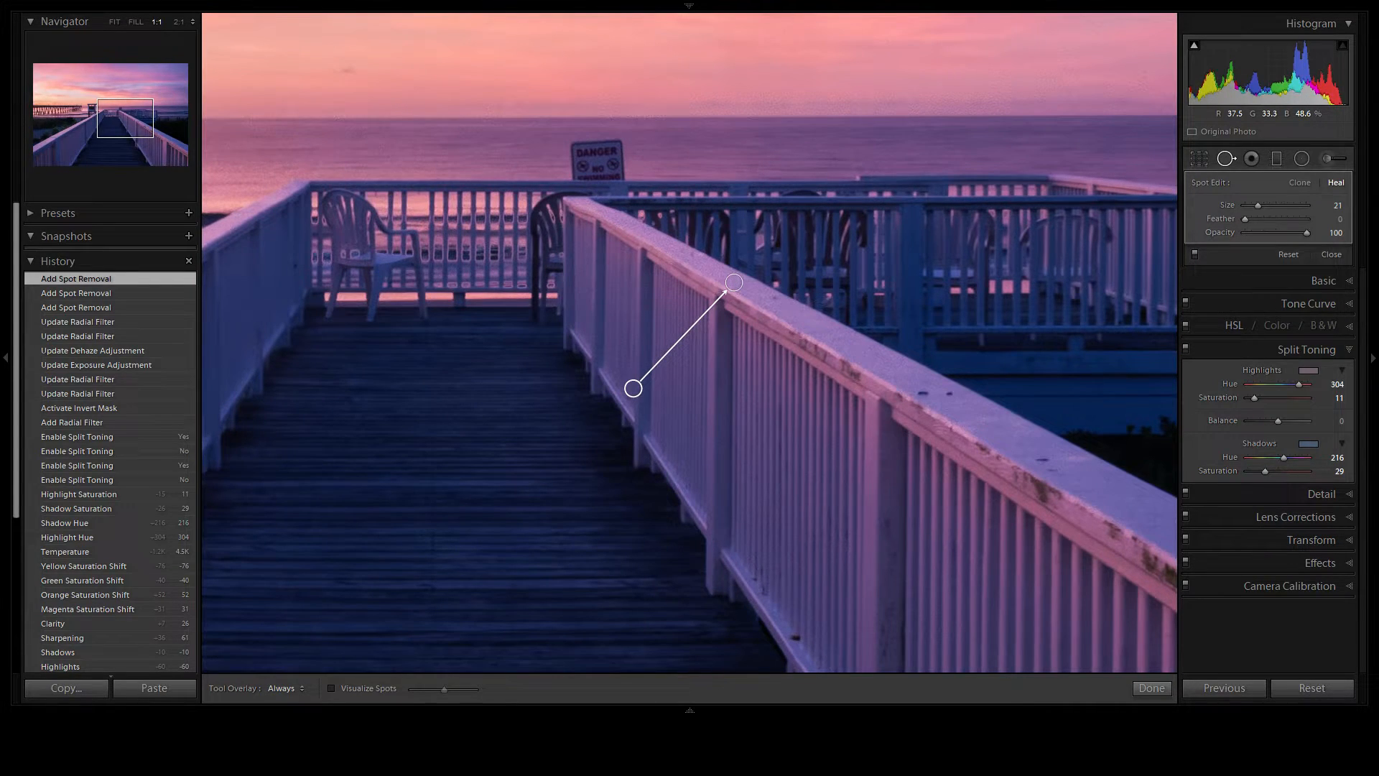
{"action": "left_click", "coordinate": [1225, 157]}
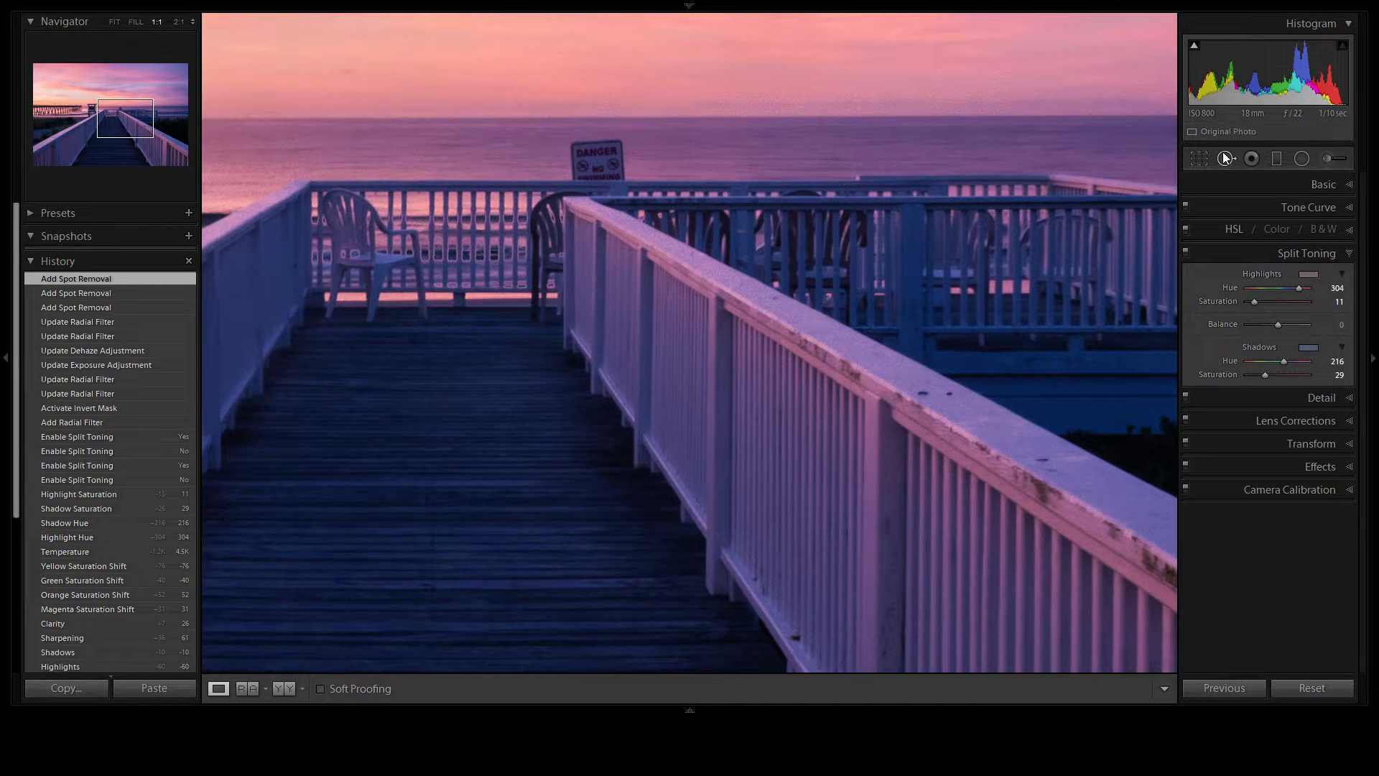
Step: Start Spot Removal in Heal mode for the remaining dark spots farther along the top of the right railing
{"action": "left_click_drag", "start_coordinate": [1029, 326], "coordinate": [764, 231]}
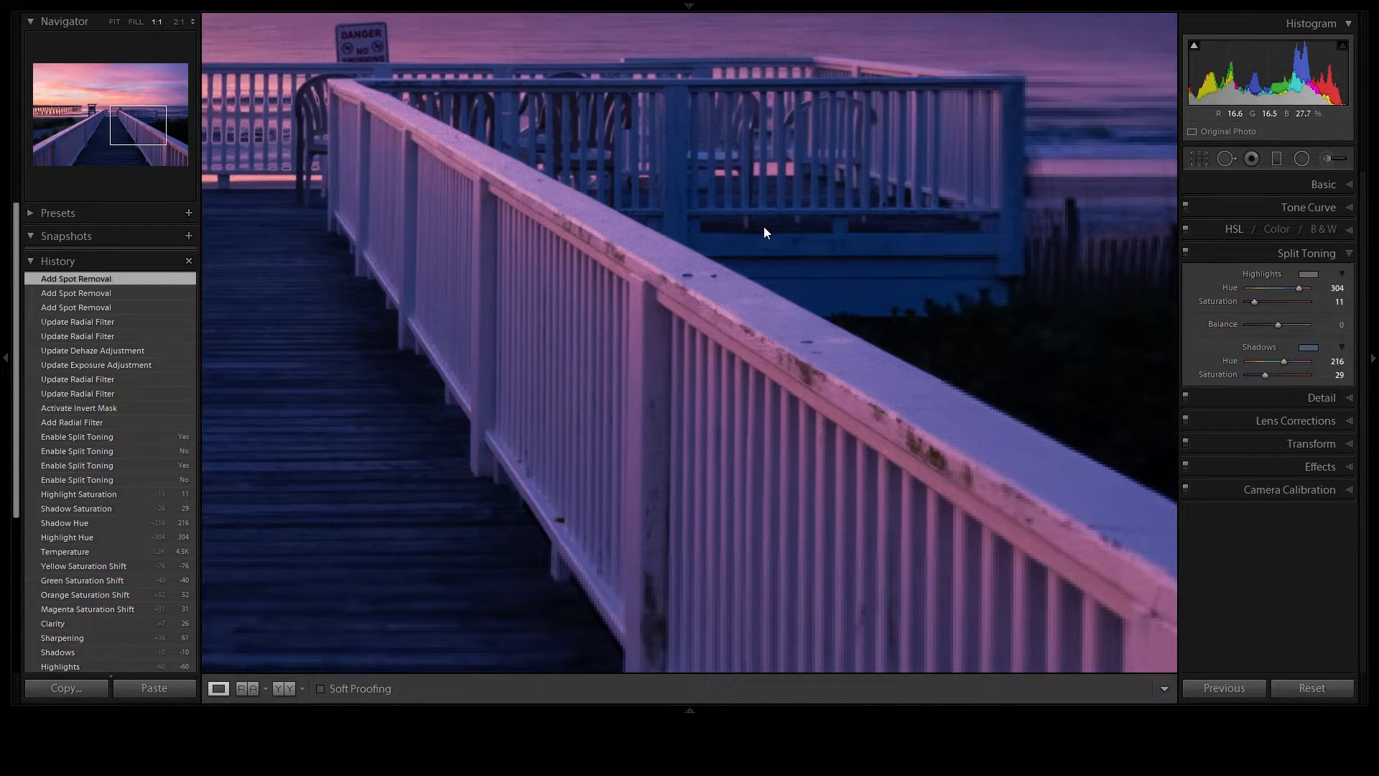
{"action": "left_click", "coordinate": [1226, 159]}
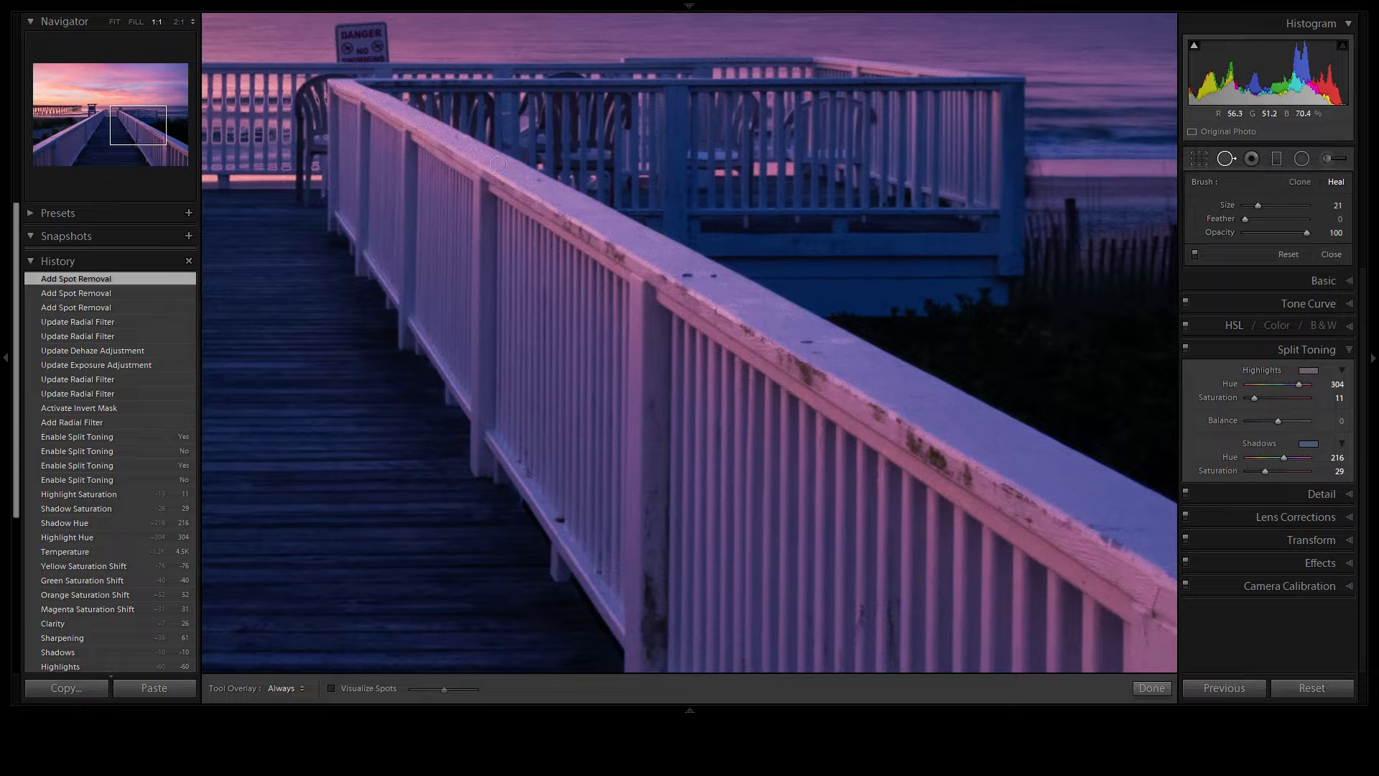
Step: Heal the dark blemishes on top of the right handrail near the deck, sampling from clean wood beside them
{"action": "left_click", "coordinate": [686, 276]}
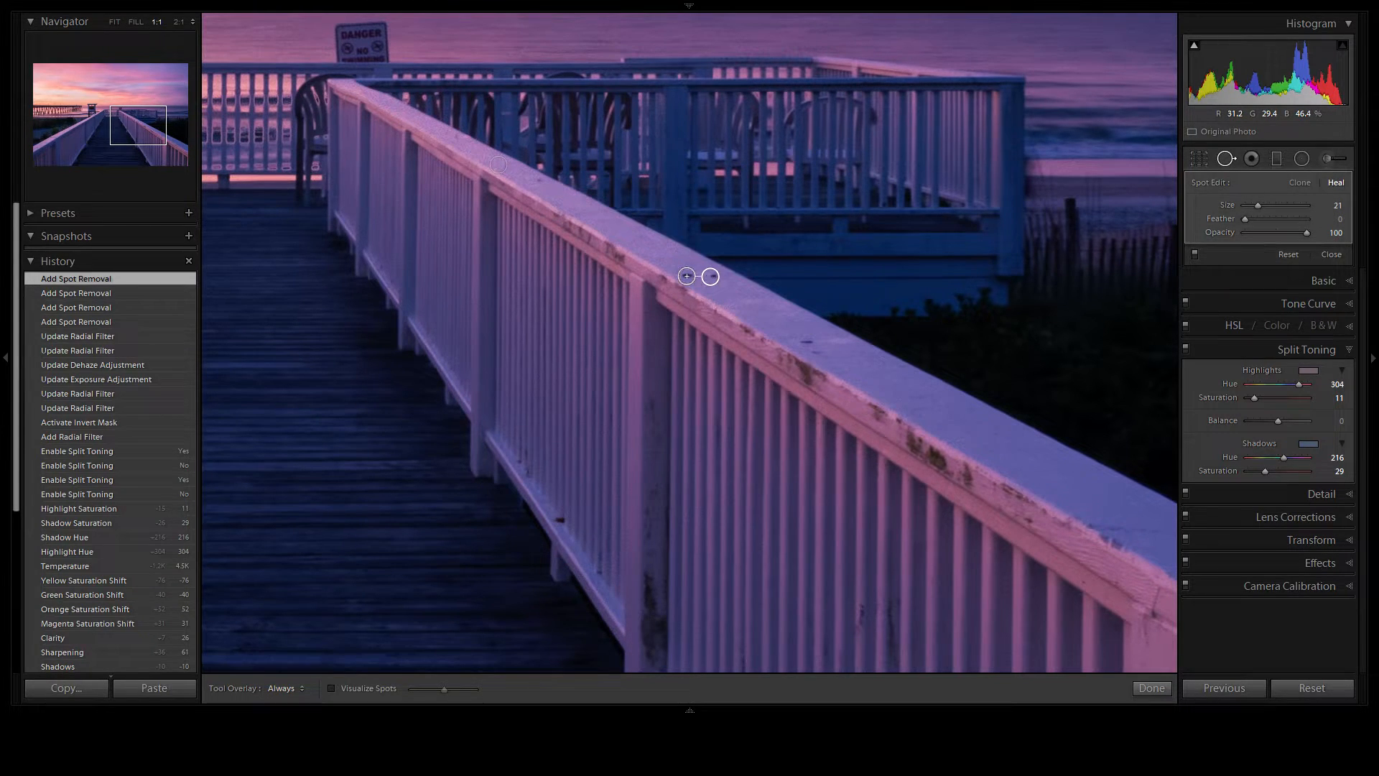
{"action": "left_click_drag", "start_coordinate": [712, 279], "coordinate": [675, 256]}
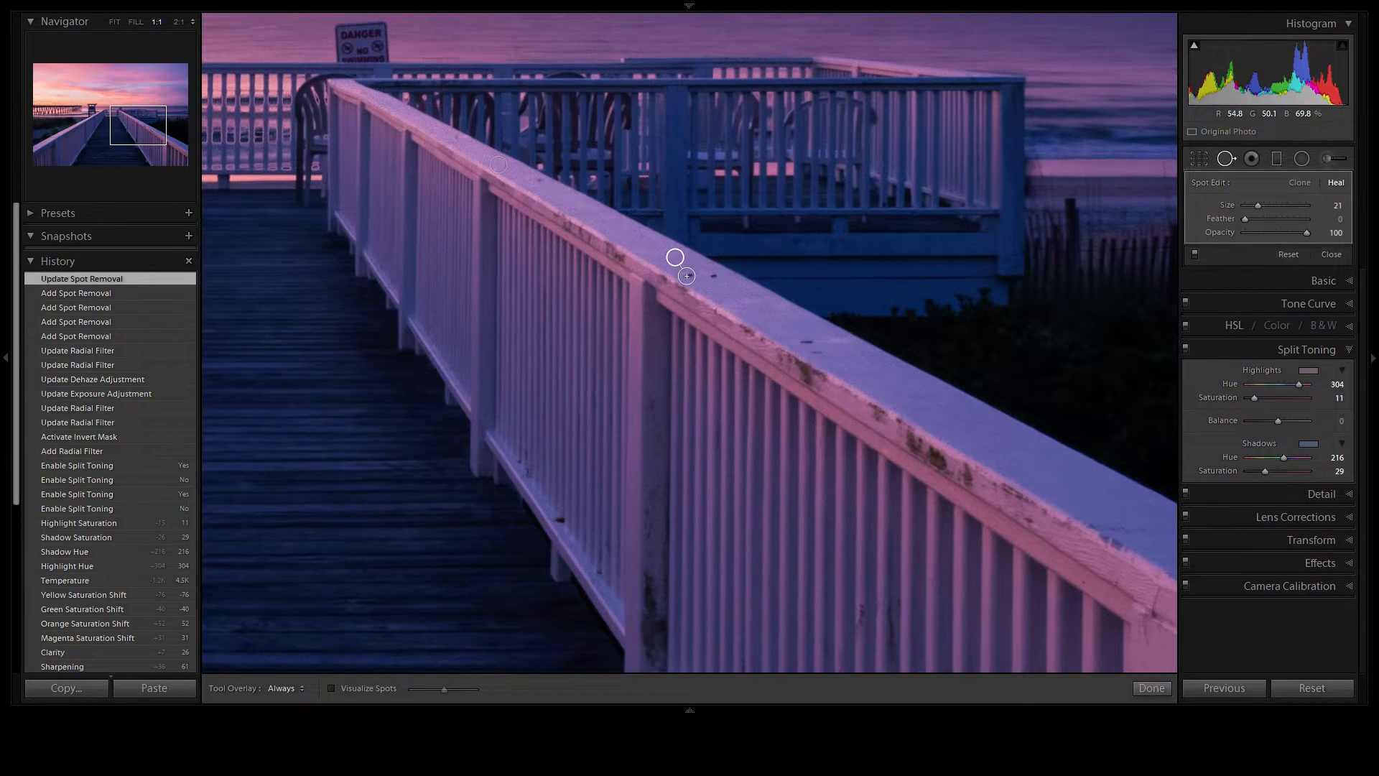
{"action": "left_click", "coordinate": [713, 276]}
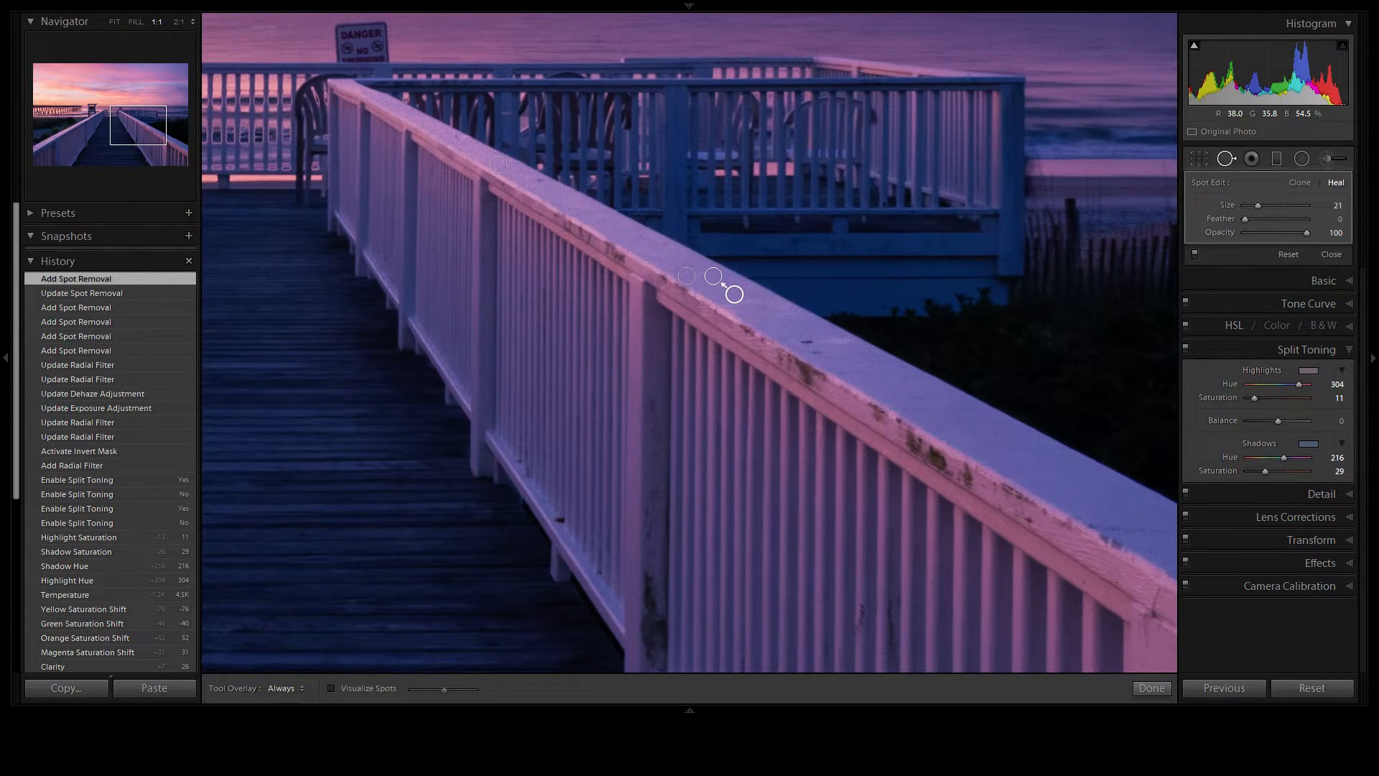
{"action": "left_click", "coordinate": [757, 314]}
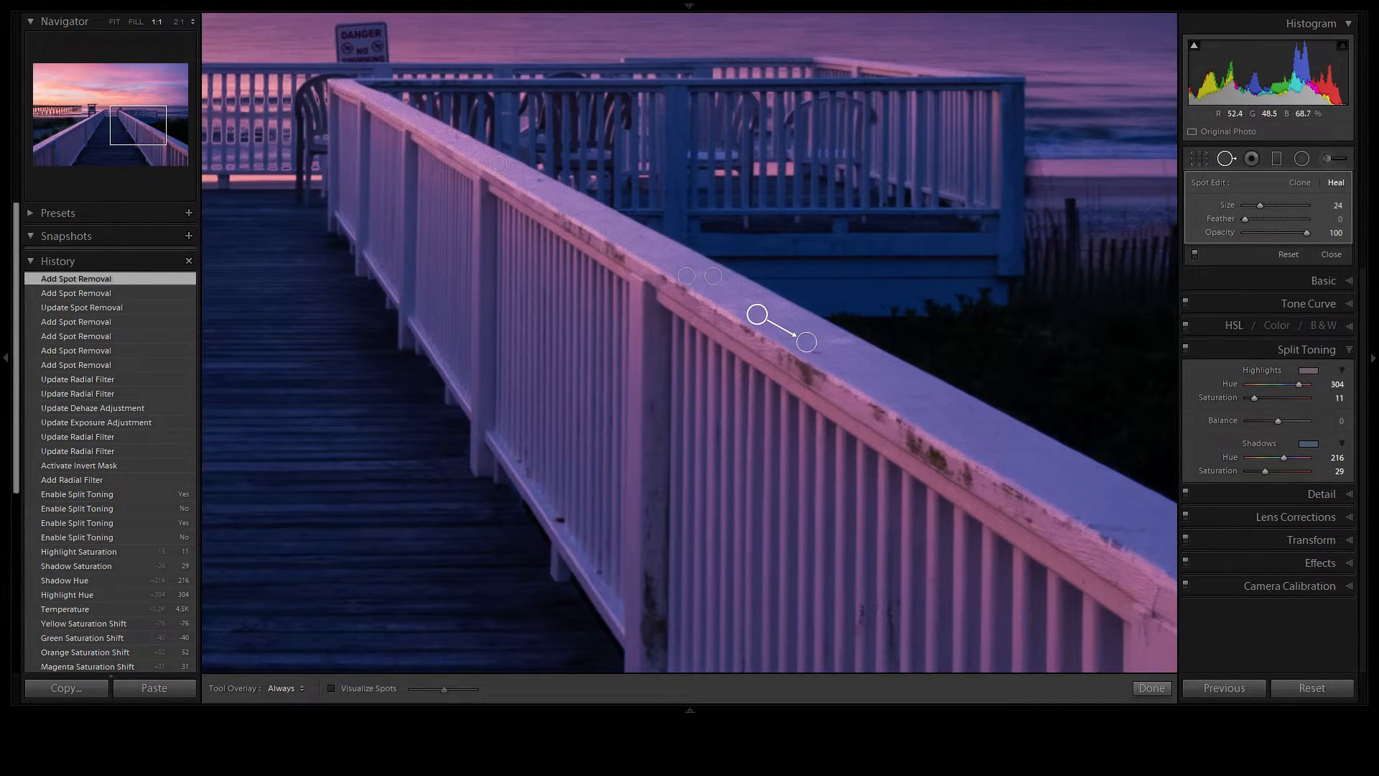
{"action": "left_click", "coordinate": [777, 316]}
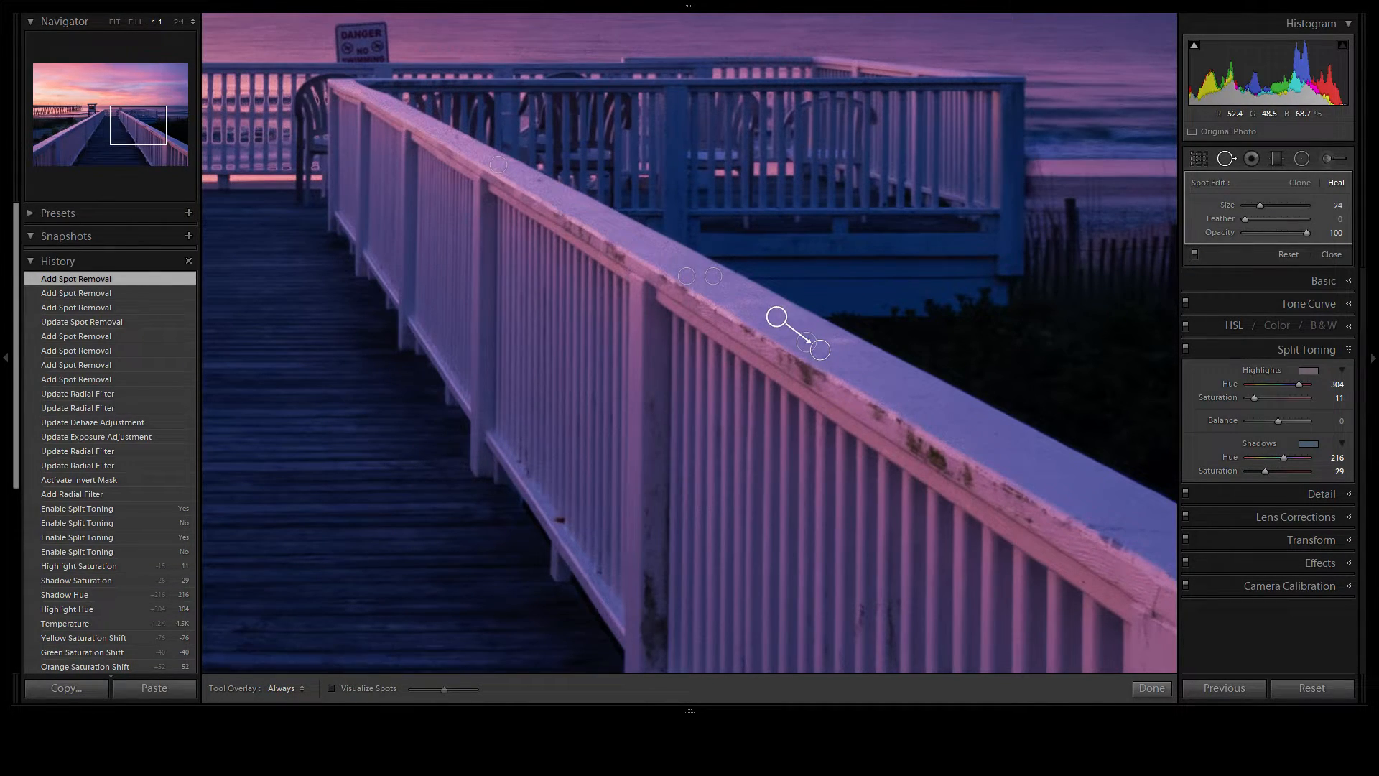
{"action": "key", "text": "q"}
{"action": "left_click_drag", "start_coordinate": [1046, 391], "coordinate": [477, 105]}
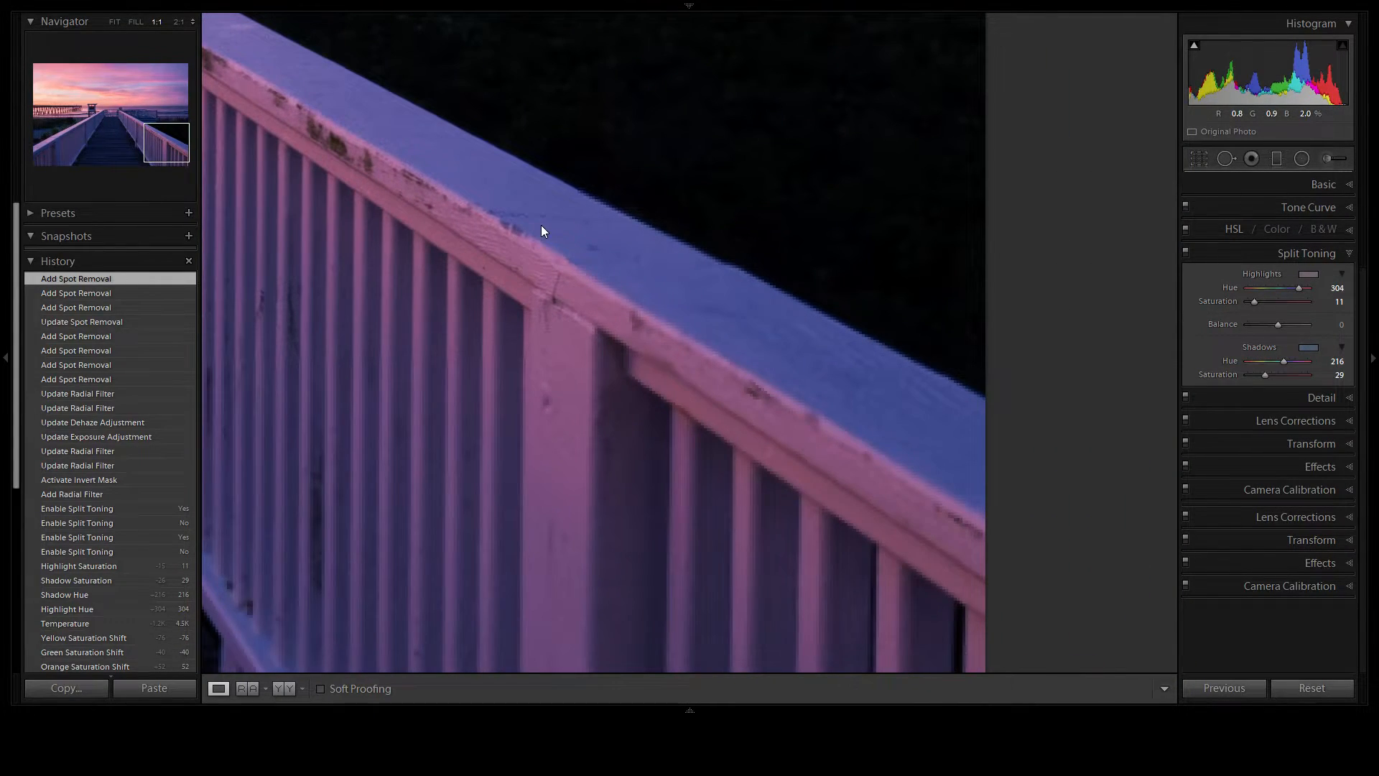
{"action": "left_click", "coordinate": [1064, 260]}
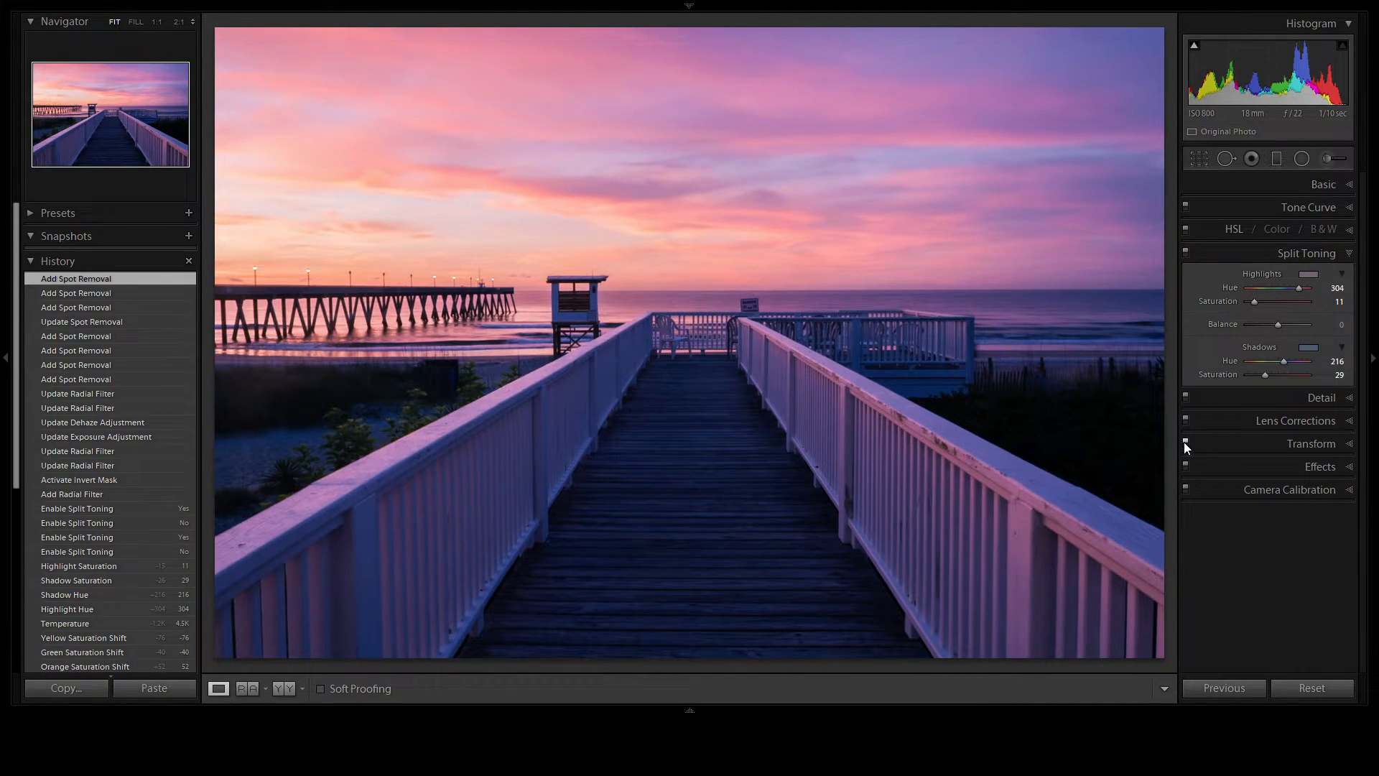
Step: Heal the dark spot on the bottom rail of the right-hand railing and check the fence around the danger sign
{"action": "left_click", "coordinate": [818, 471]}
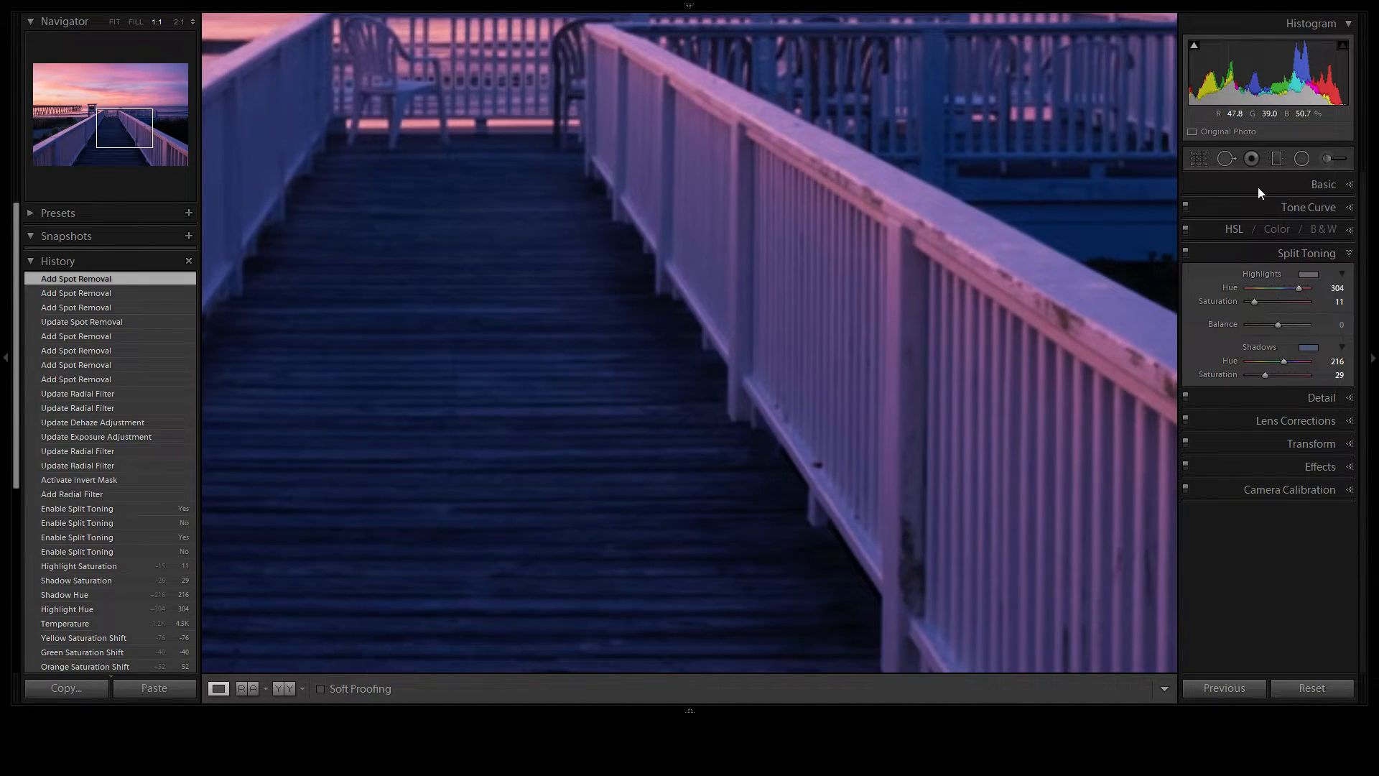
{"action": "left_click", "coordinate": [1226, 158]}
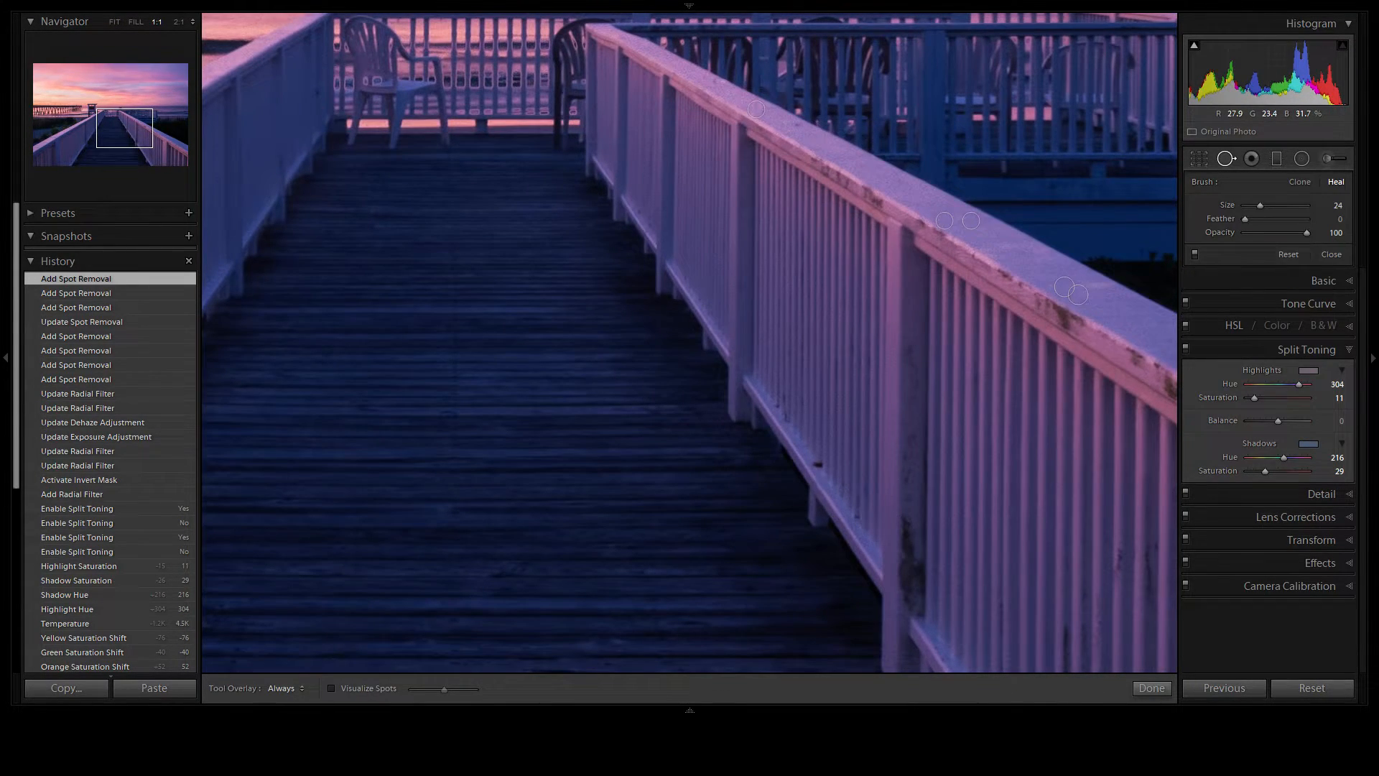
{"action": "left_click", "coordinate": [818, 463]}
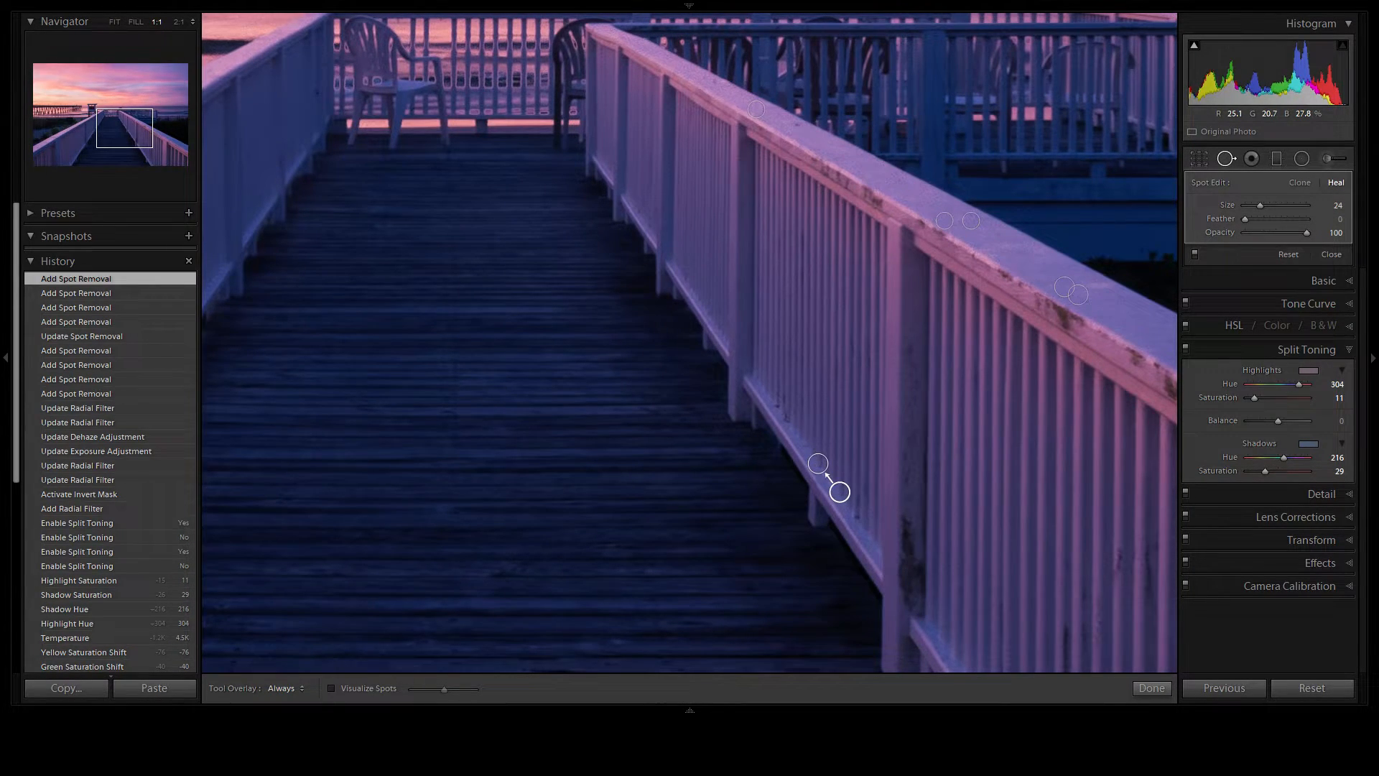
{"action": "left_click", "coordinate": [1225, 159]}
{"action": "left_click", "coordinate": [647, 514]}
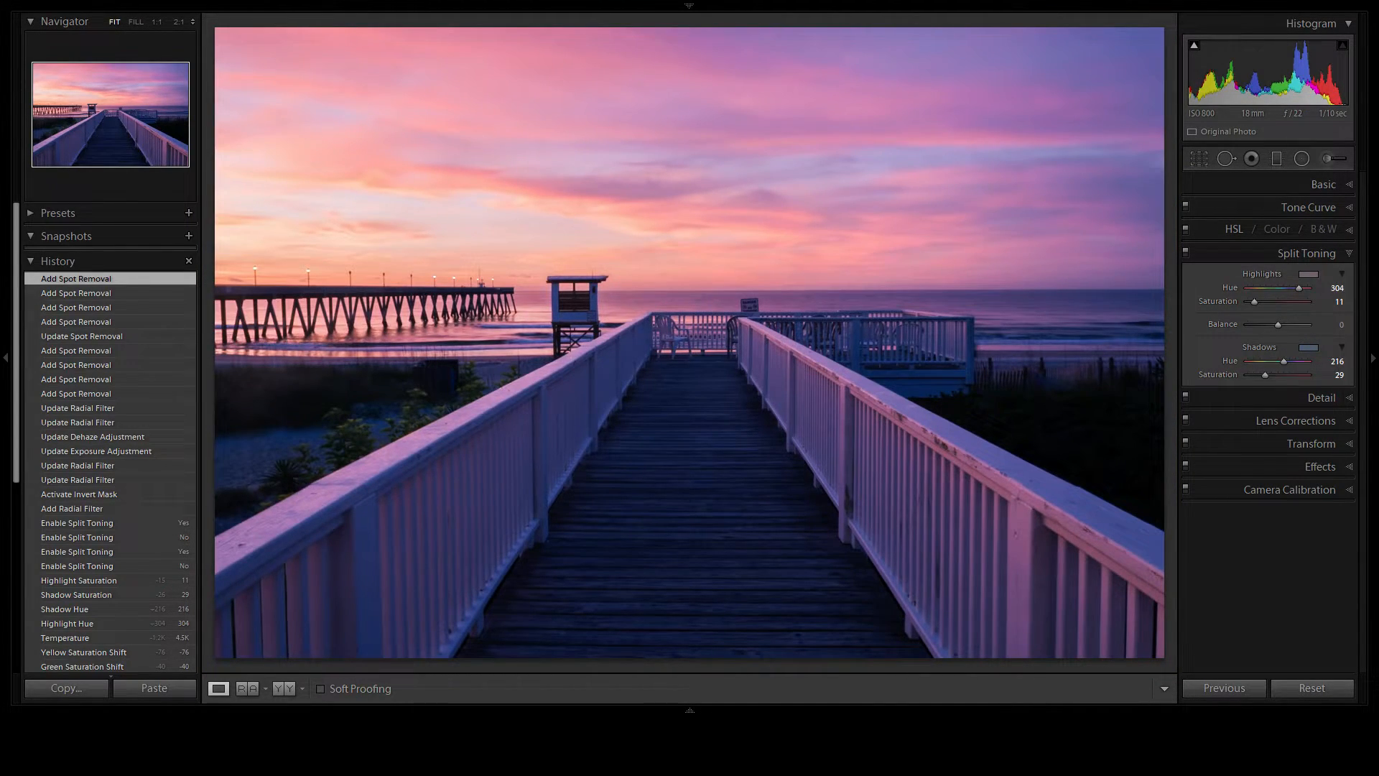
{"action": "left_click", "coordinate": [756, 302]}
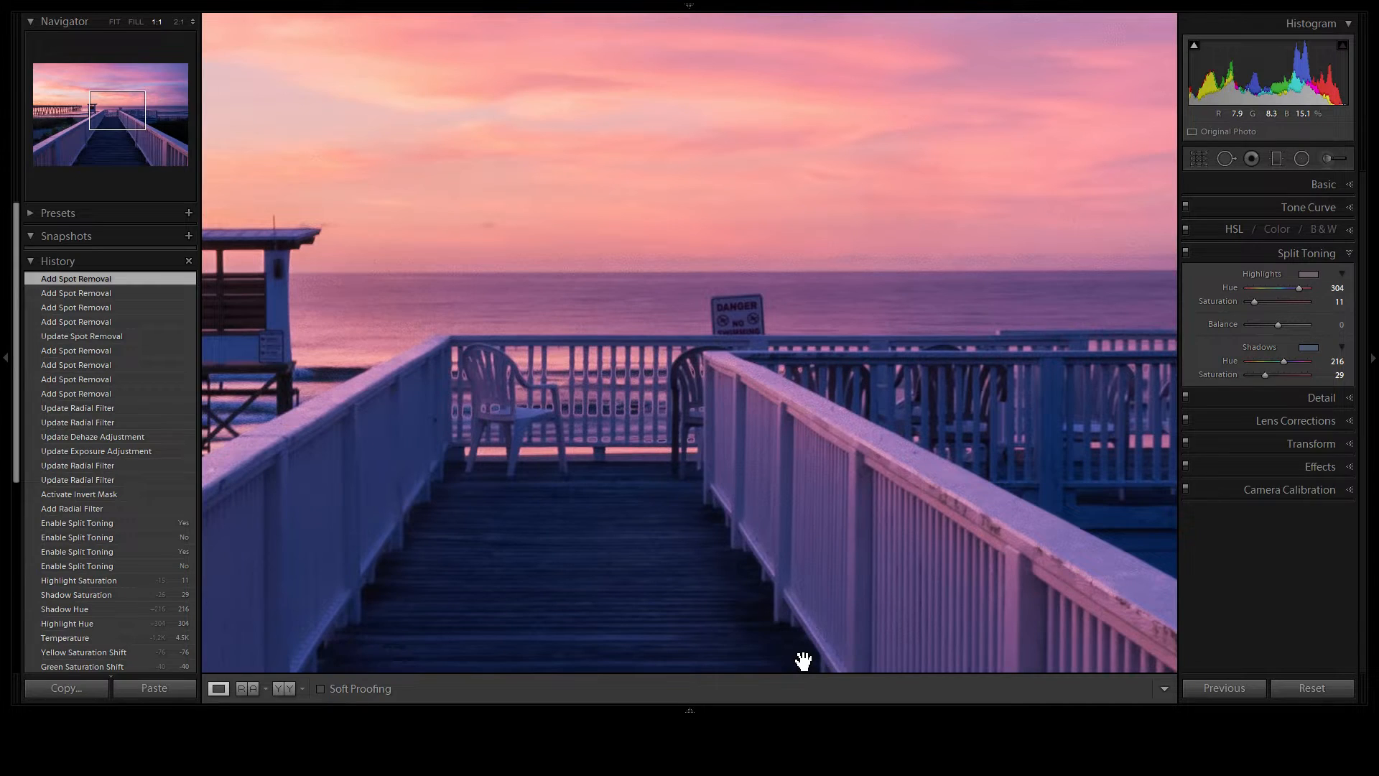
{"action": "left_click", "coordinate": [740, 488]}
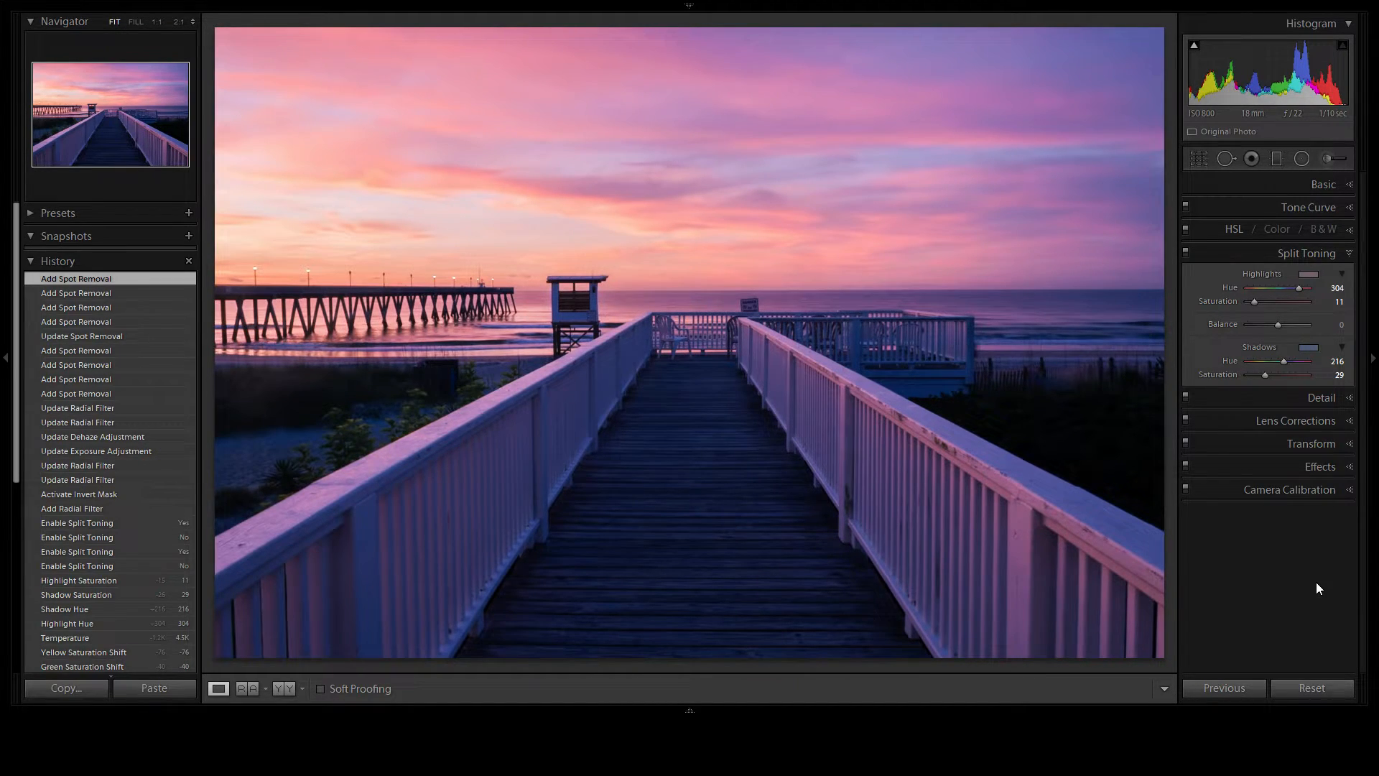
Step: Set Shadows to +38 and Blacks to −21, and compare the photo with its state before these changes
{"action": "left_click", "coordinate": [1320, 188]}
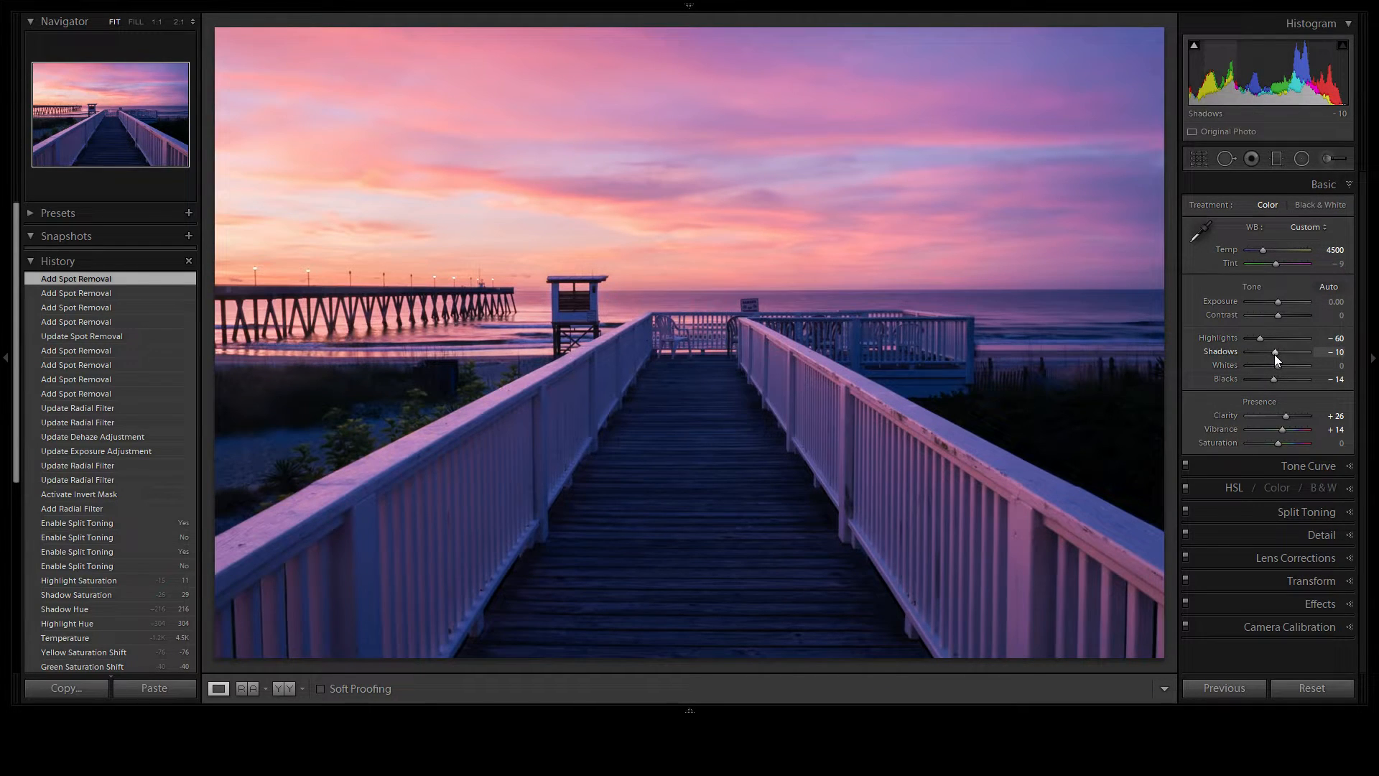
{"action": "left_click_drag", "start_coordinate": [1281, 351], "coordinate": [1266, 381]}
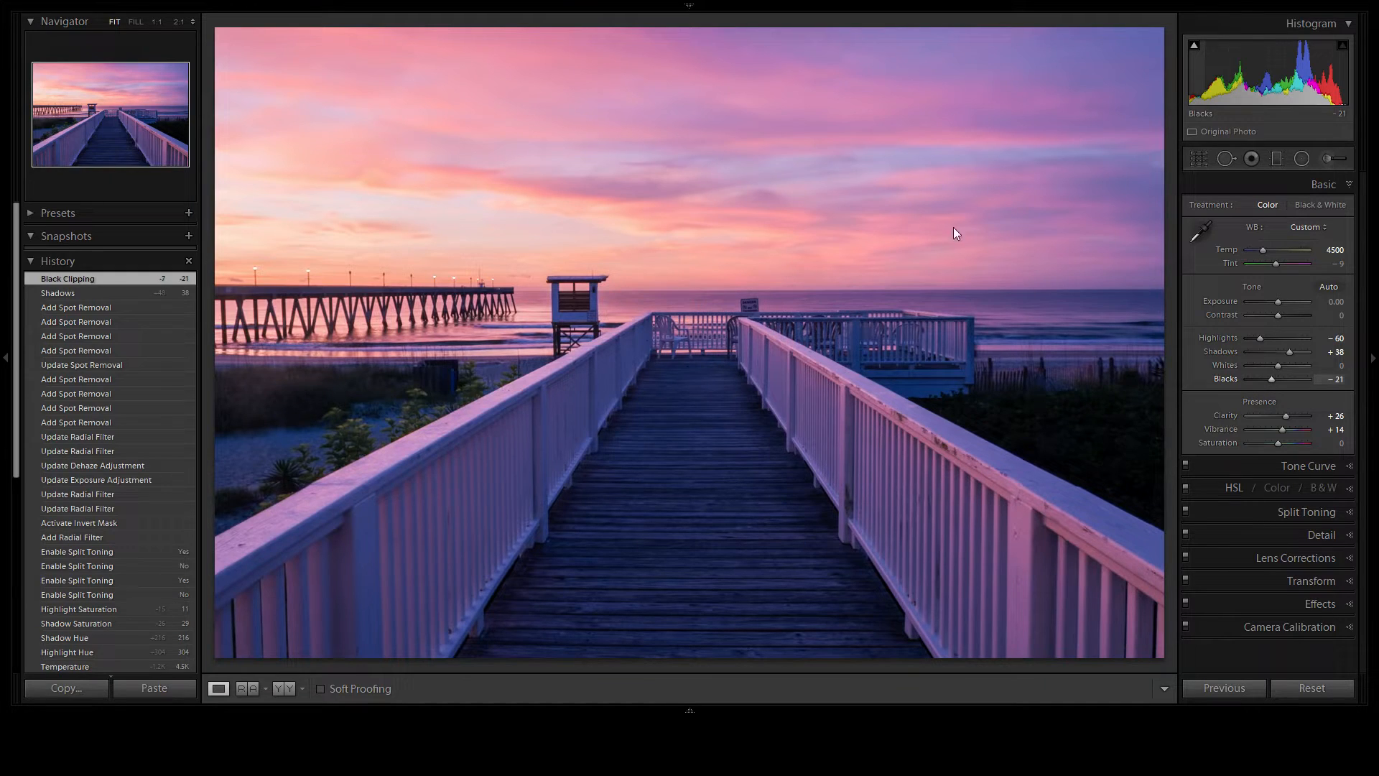
{"action": "left_click", "coordinate": [137, 307]}
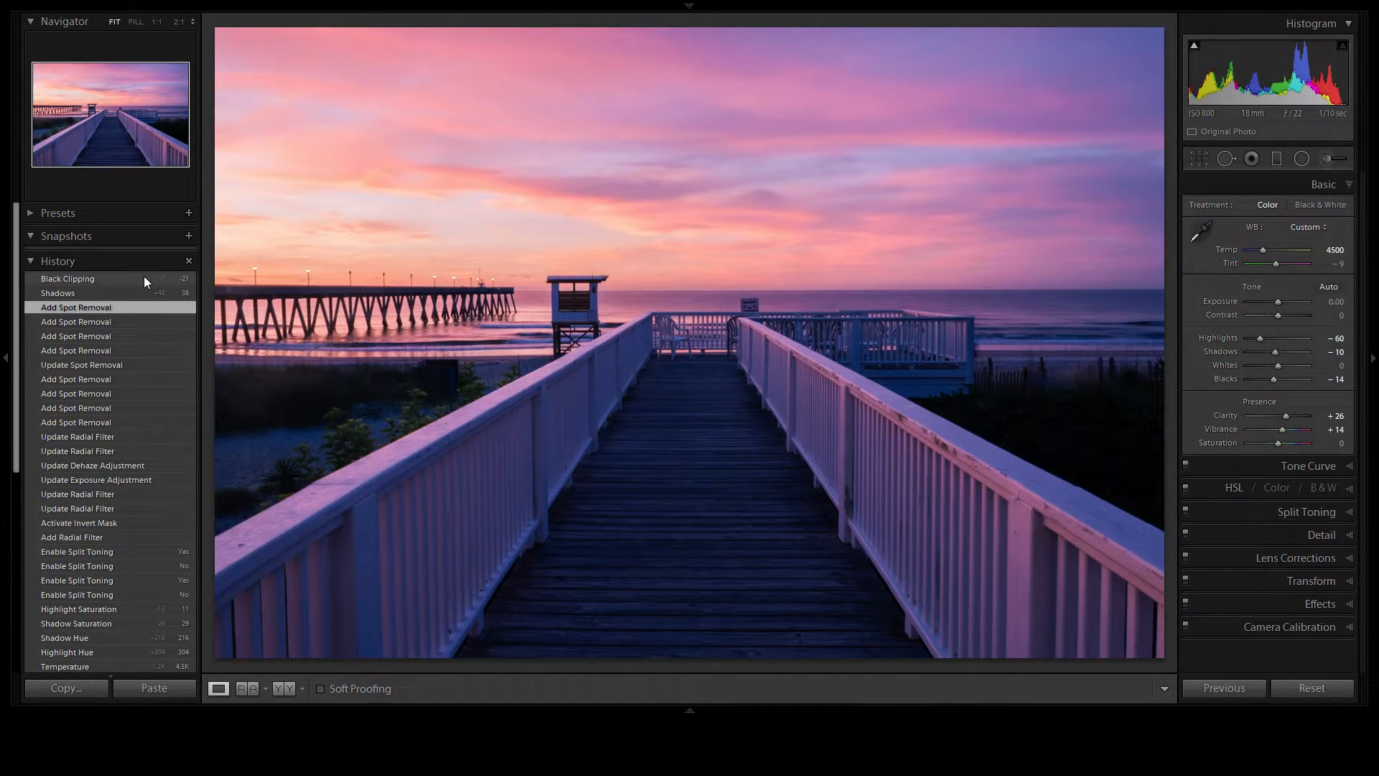
{"action": "left_click", "coordinate": [143, 278]}
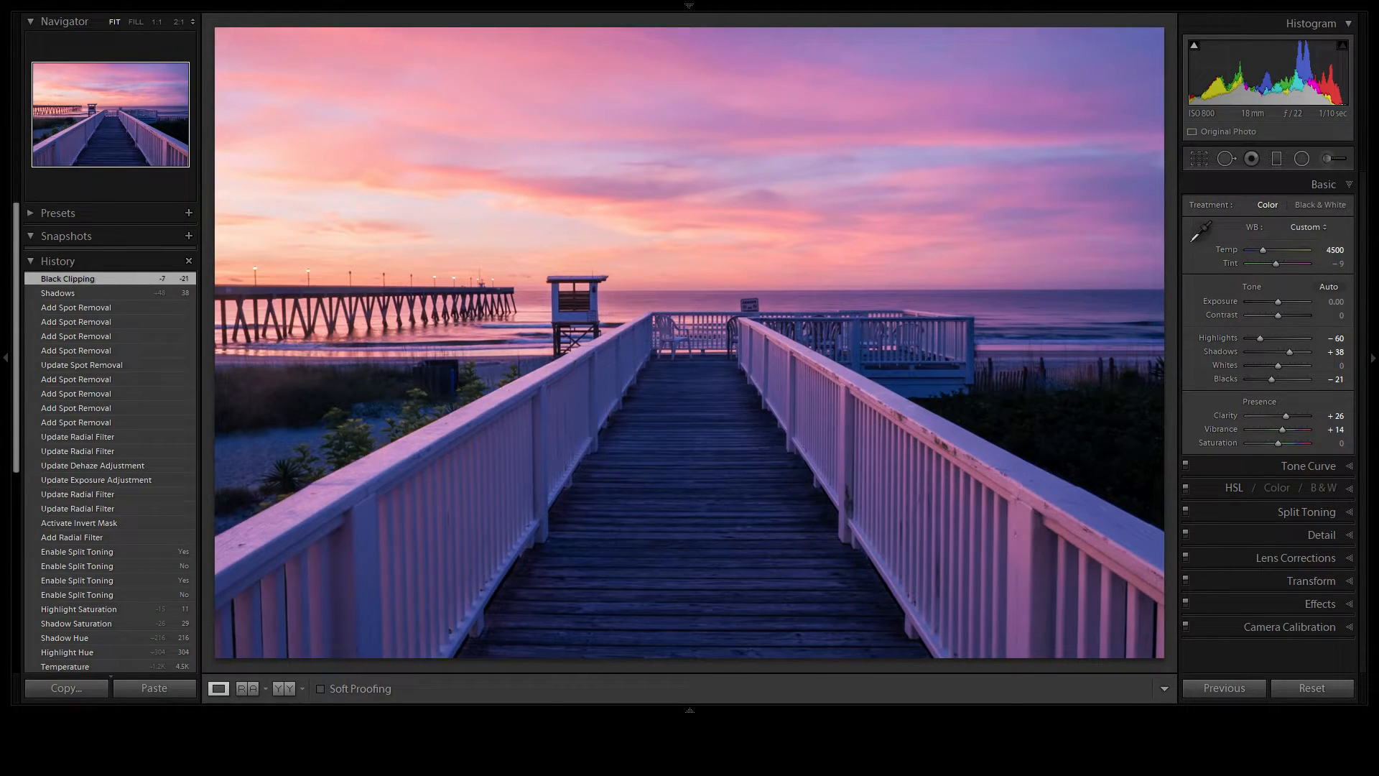
Step: Raise the photo's Clarity to about +45
{"action": "left_click_drag", "start_coordinate": [1286, 415], "coordinate": [1270, 416]}
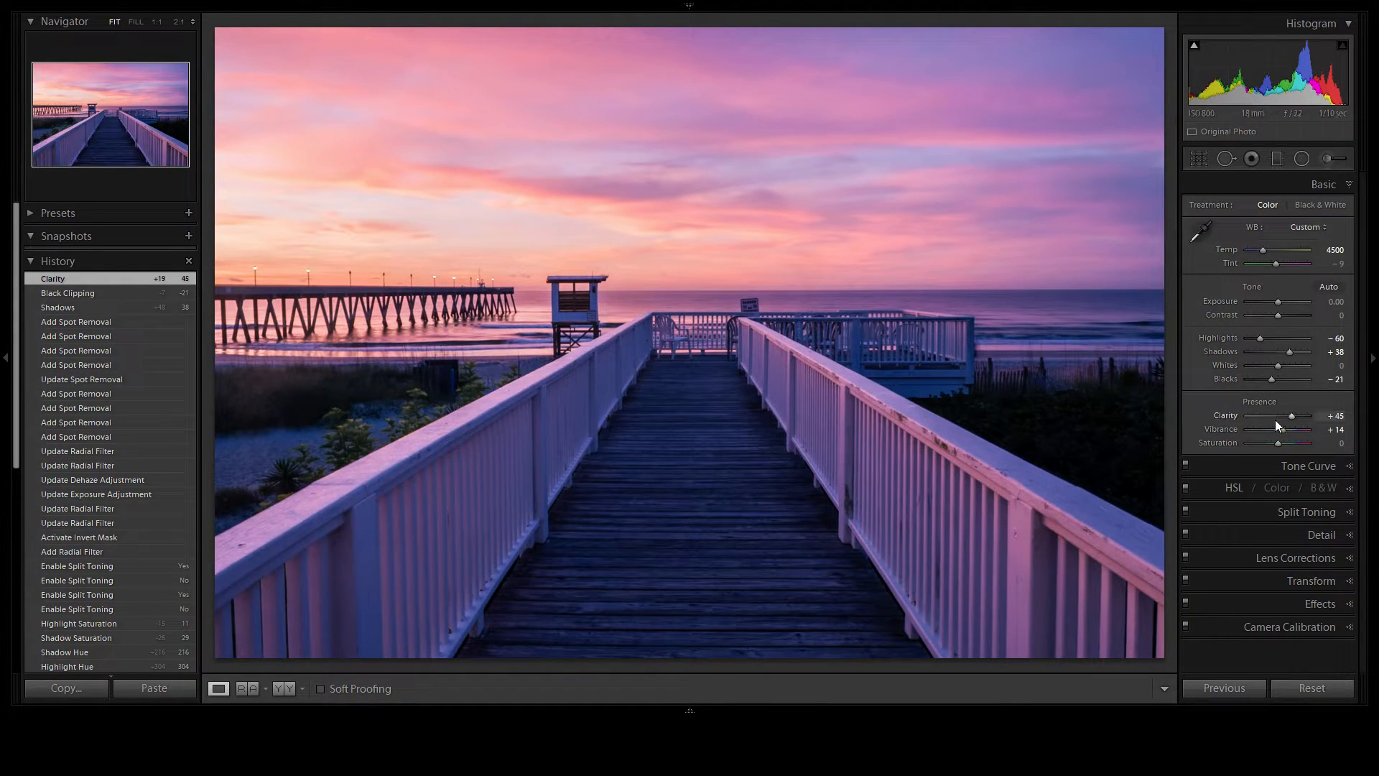
{"action": "left_click_drag", "start_coordinate": [1287, 419], "coordinate": [1285, 419]}
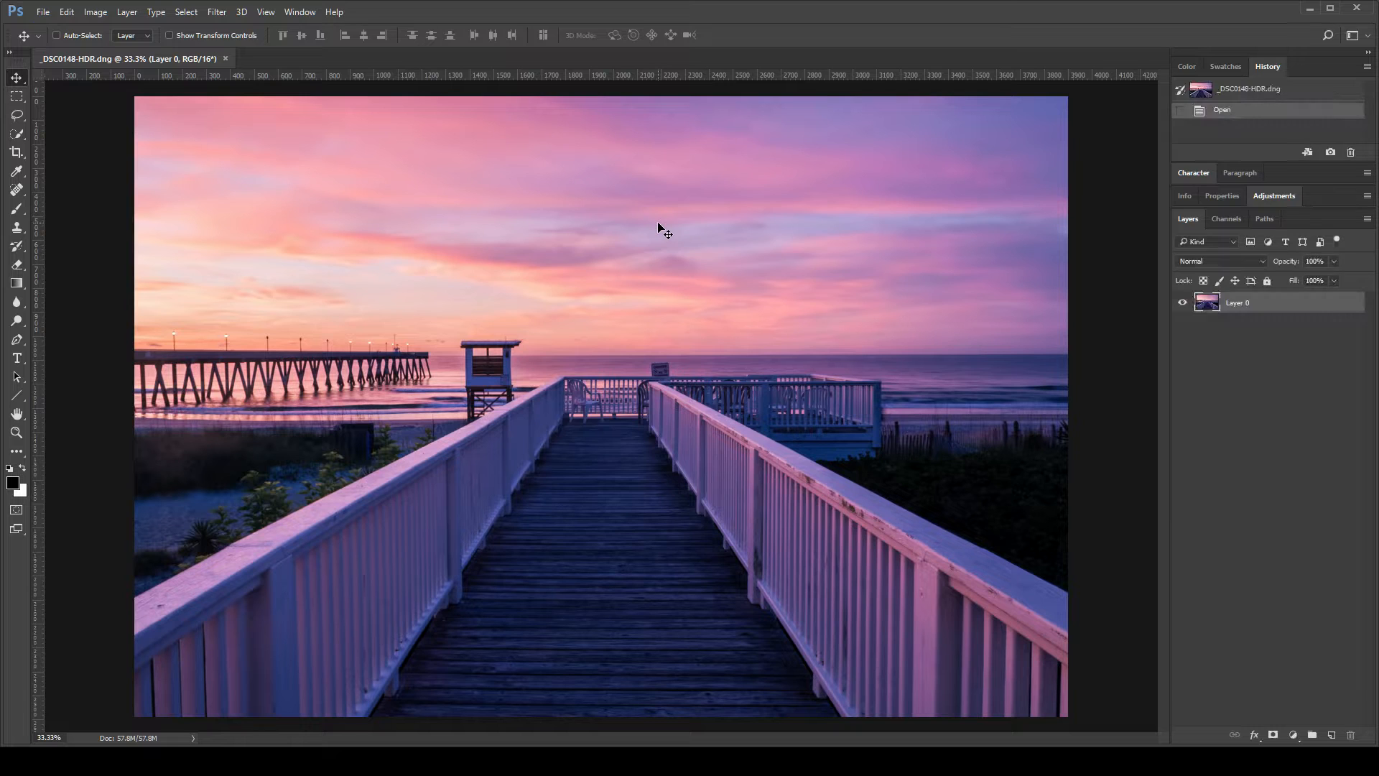
Step: In Photoshop, duplicate the photo layer
{"action": "key", "text": "ctrl+j"}
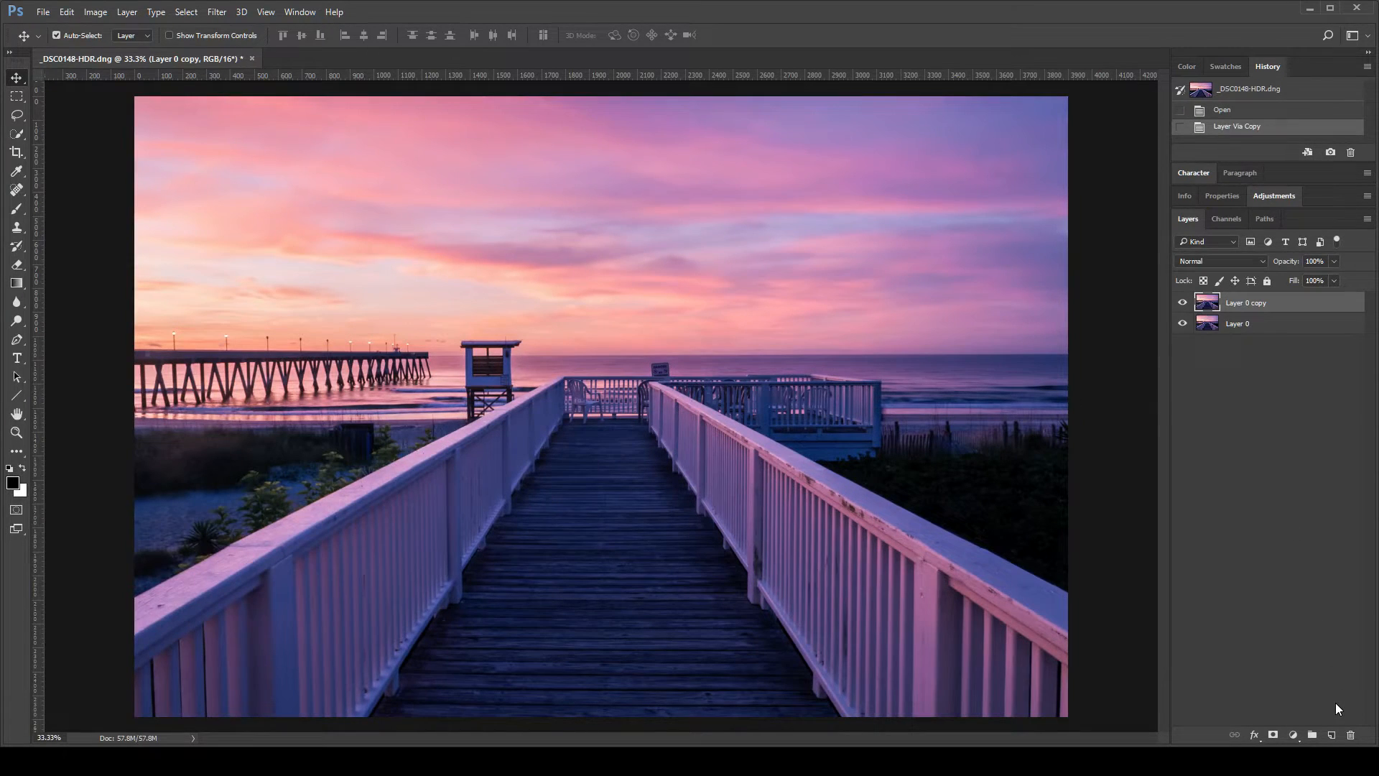
{"action": "key", "text": "ctrl+1"}
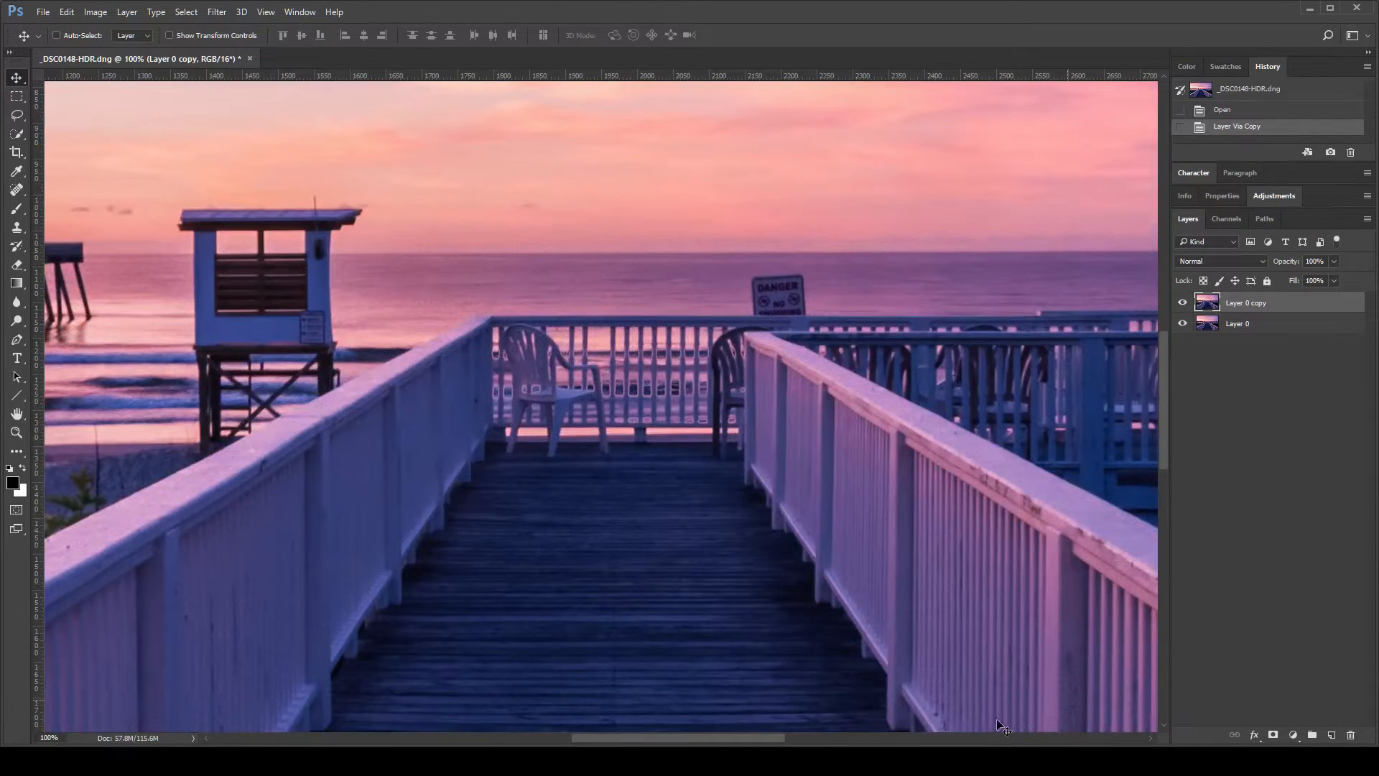
{"action": "key", "text": "h"}
{"action": "left_click_drag", "start_coordinate": [830, 456], "coordinate": [637, 575]}
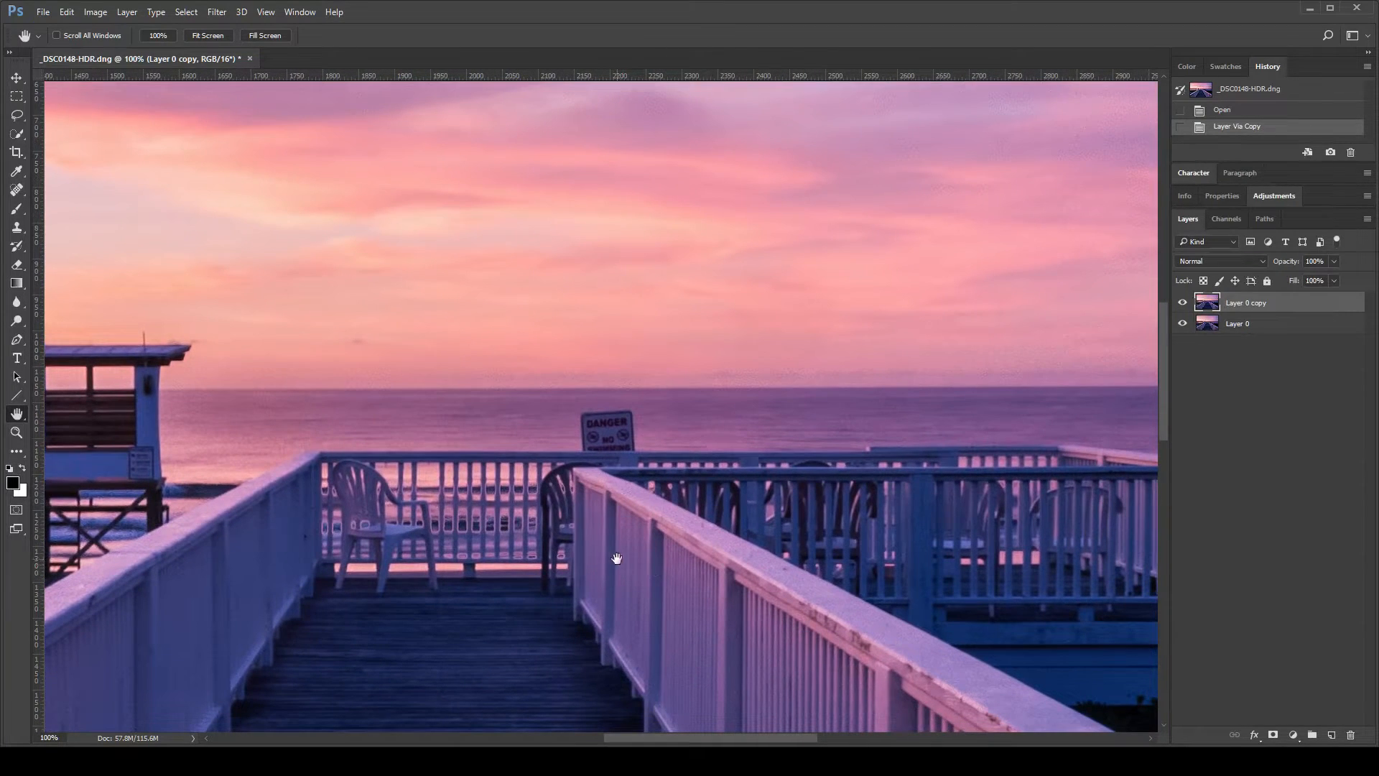
{"action": "left_click", "coordinate": [17, 116]}
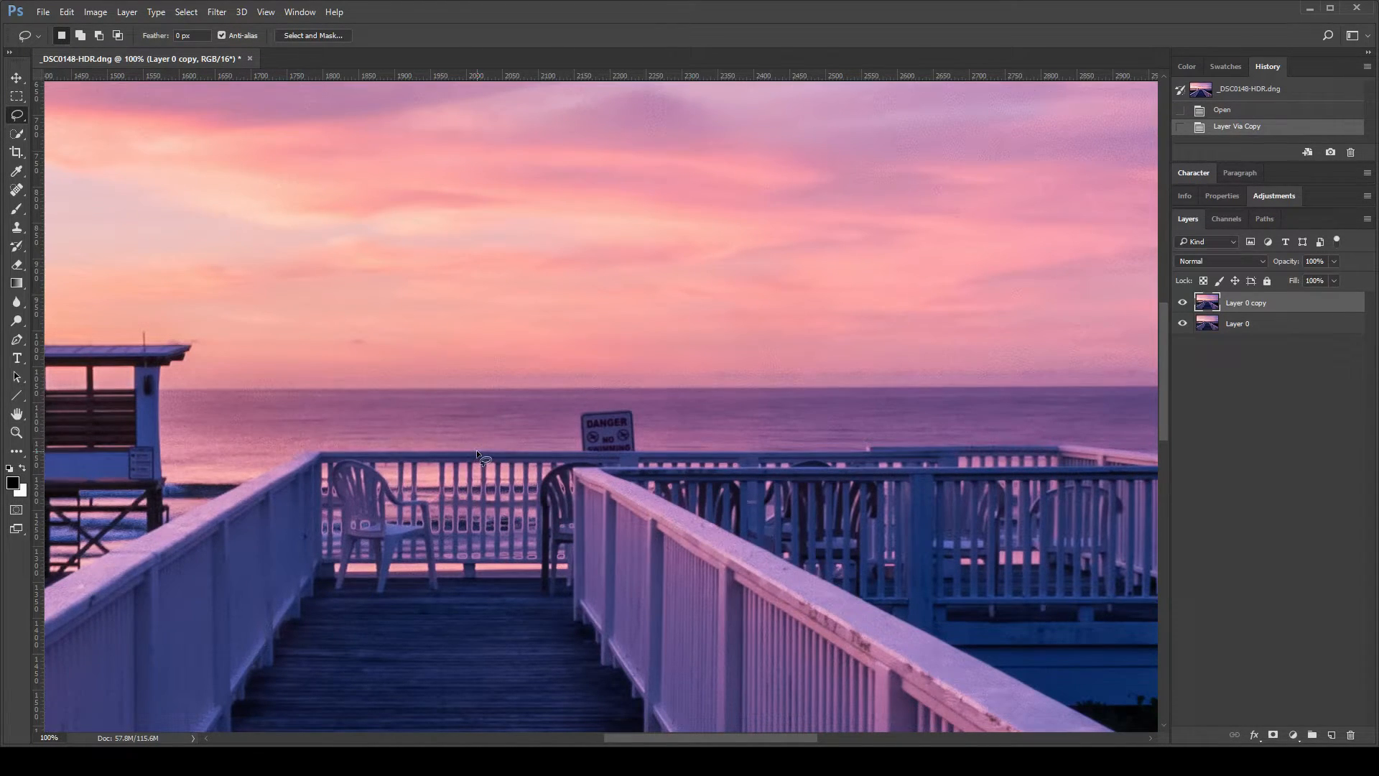
{"action": "left_click_drag", "start_coordinate": [524, 454], "coordinate": [589, 523]}
{"action": "left_click", "coordinate": [588, 520]}
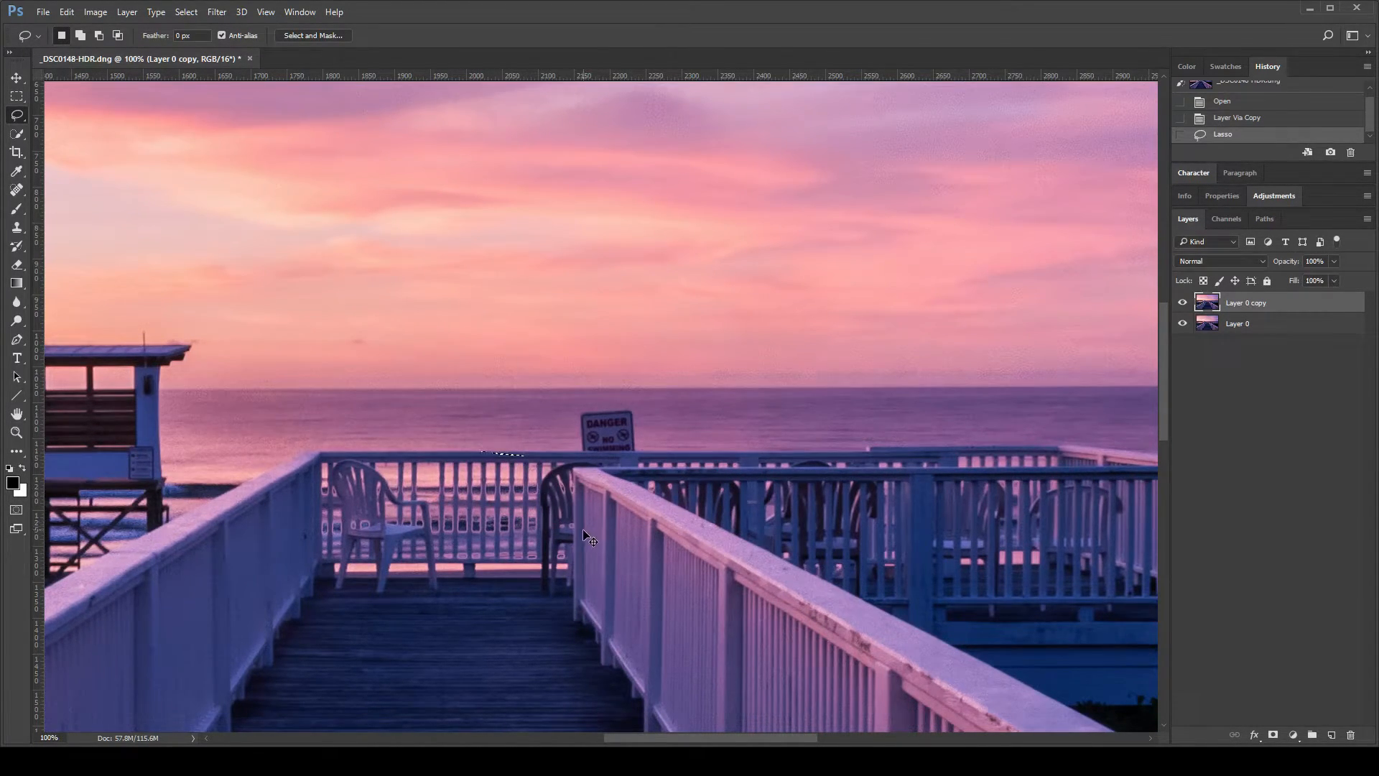
{"action": "key", "text": "shift+l"}
{"action": "left_click", "coordinate": [574, 451]}
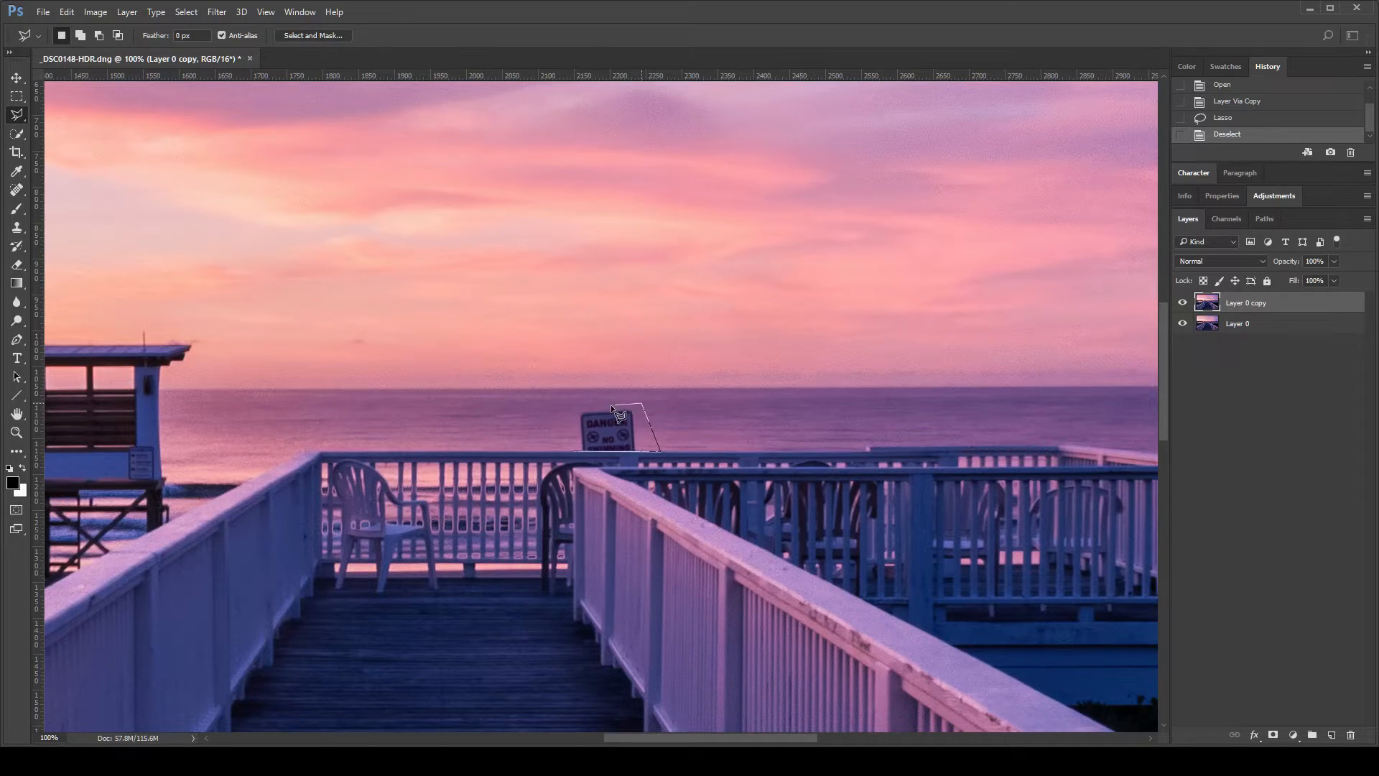
{"action": "left_click", "coordinate": [574, 448]}
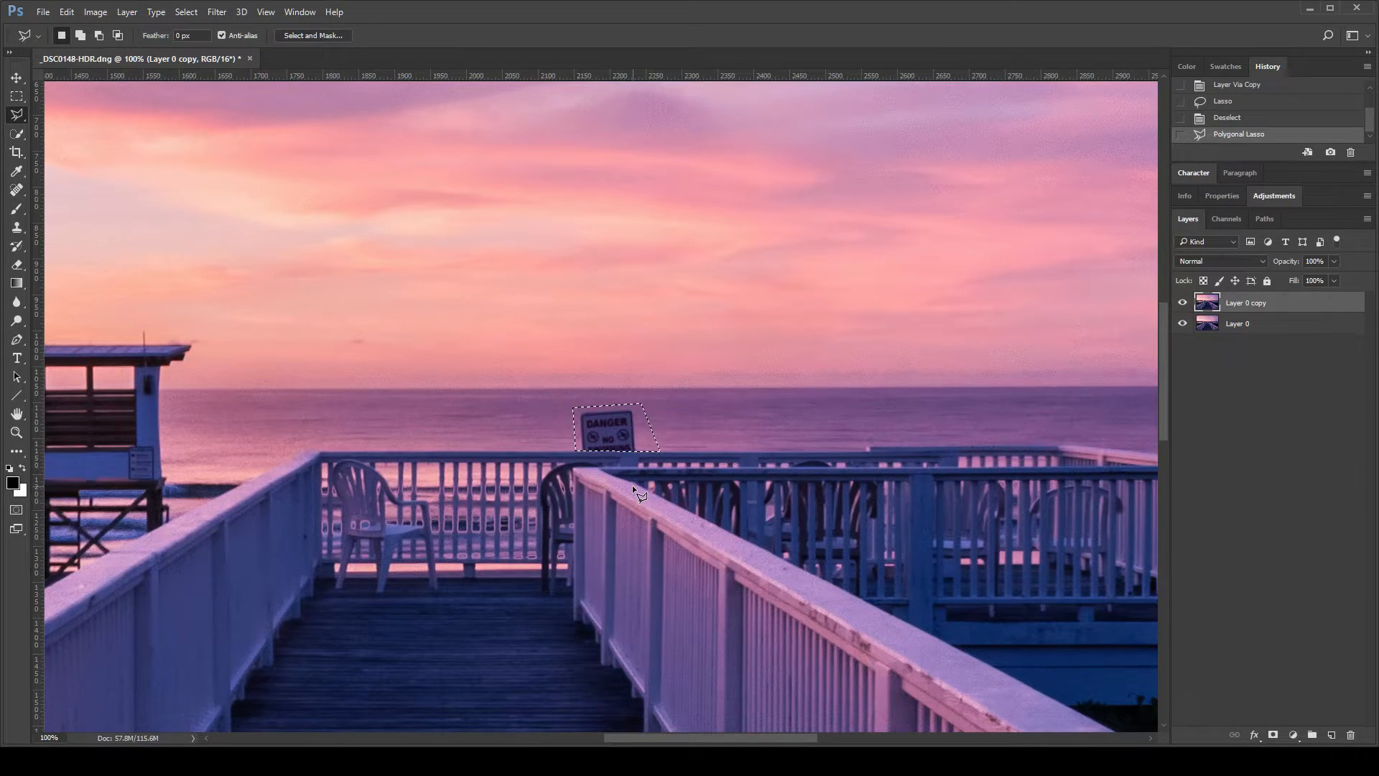
{"action": "key", "text": "ctrl+d"}
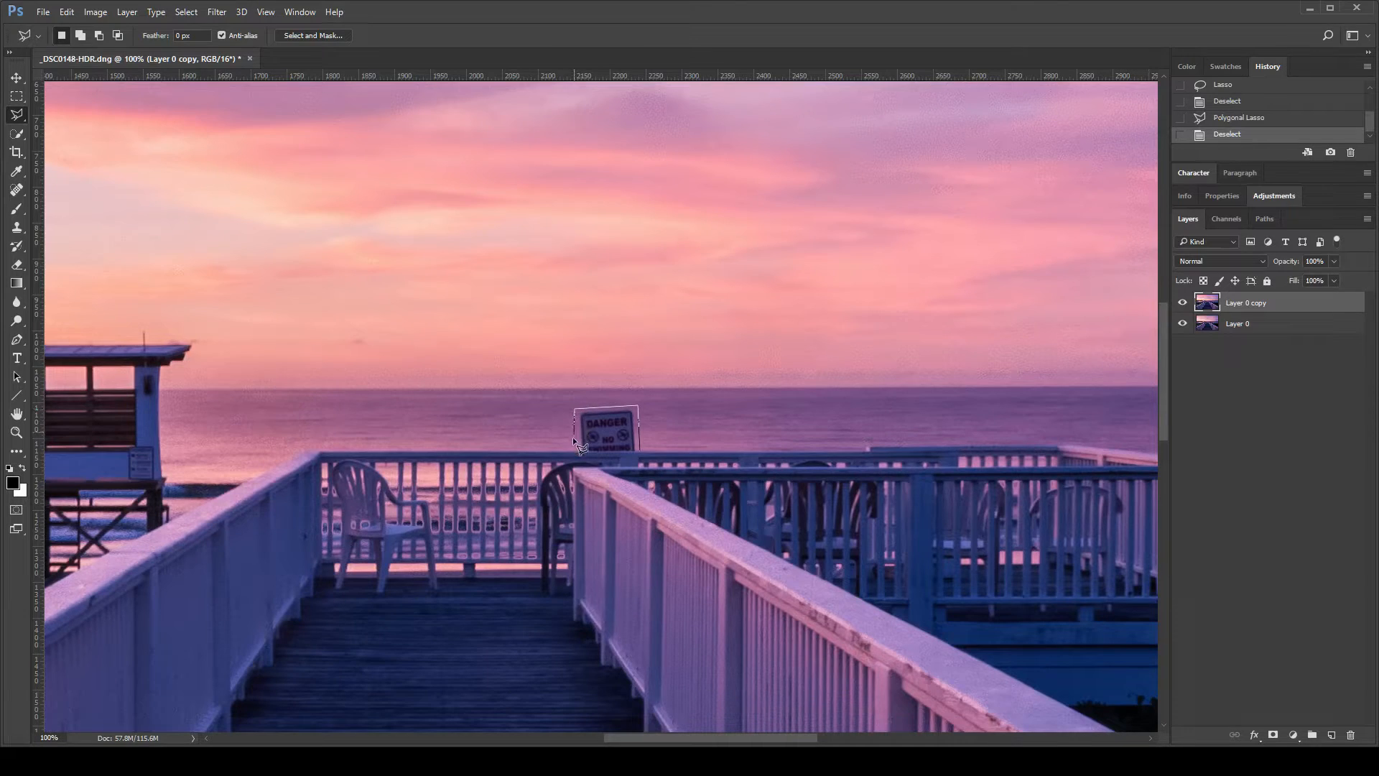
Step: Try to remove the danger sign above the fence by outlining it tightly with the Polygonal Lasso and filling the selection
{"action": "left_click", "coordinate": [639, 449]}
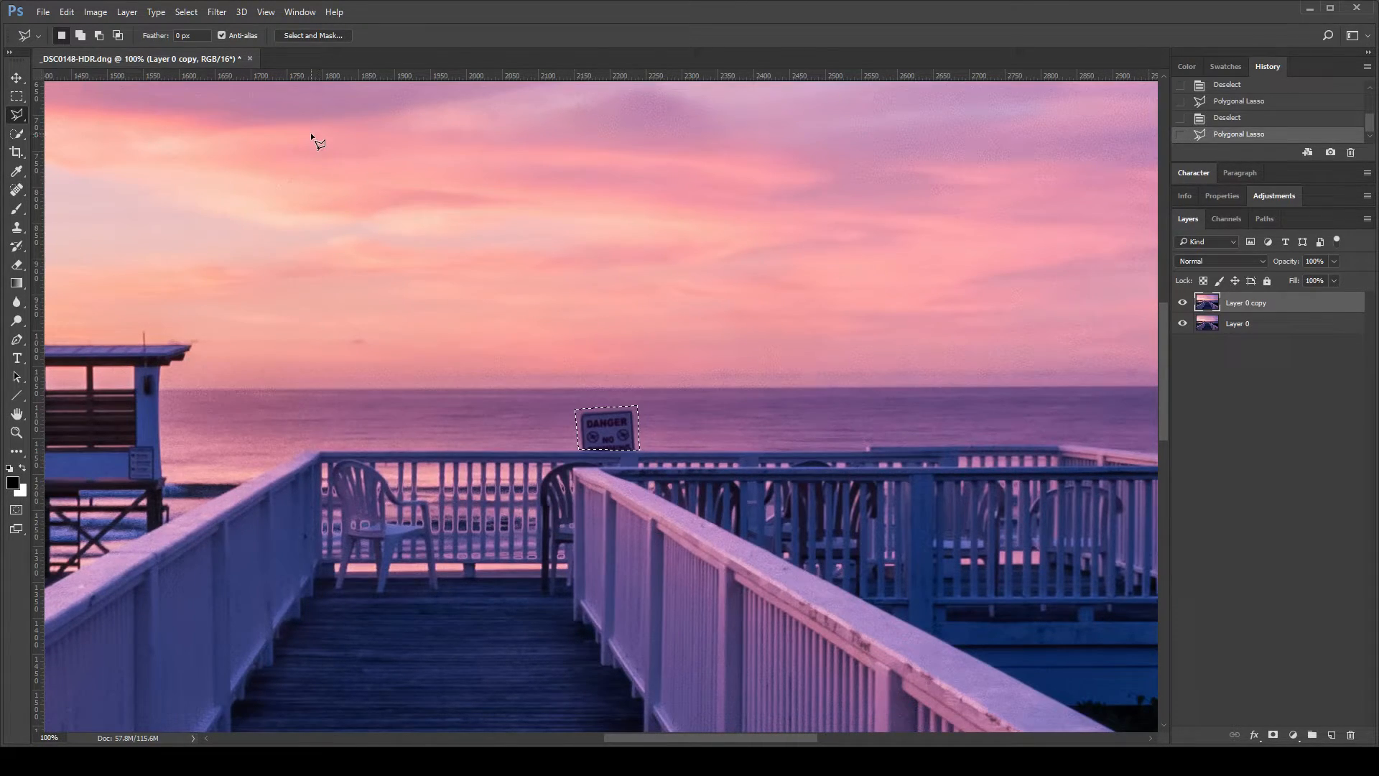
{"action": "key", "text": "i"}
{"action": "left_click", "coordinate": [714, 183]}
{"action": "key", "text": "ctrl+d"}
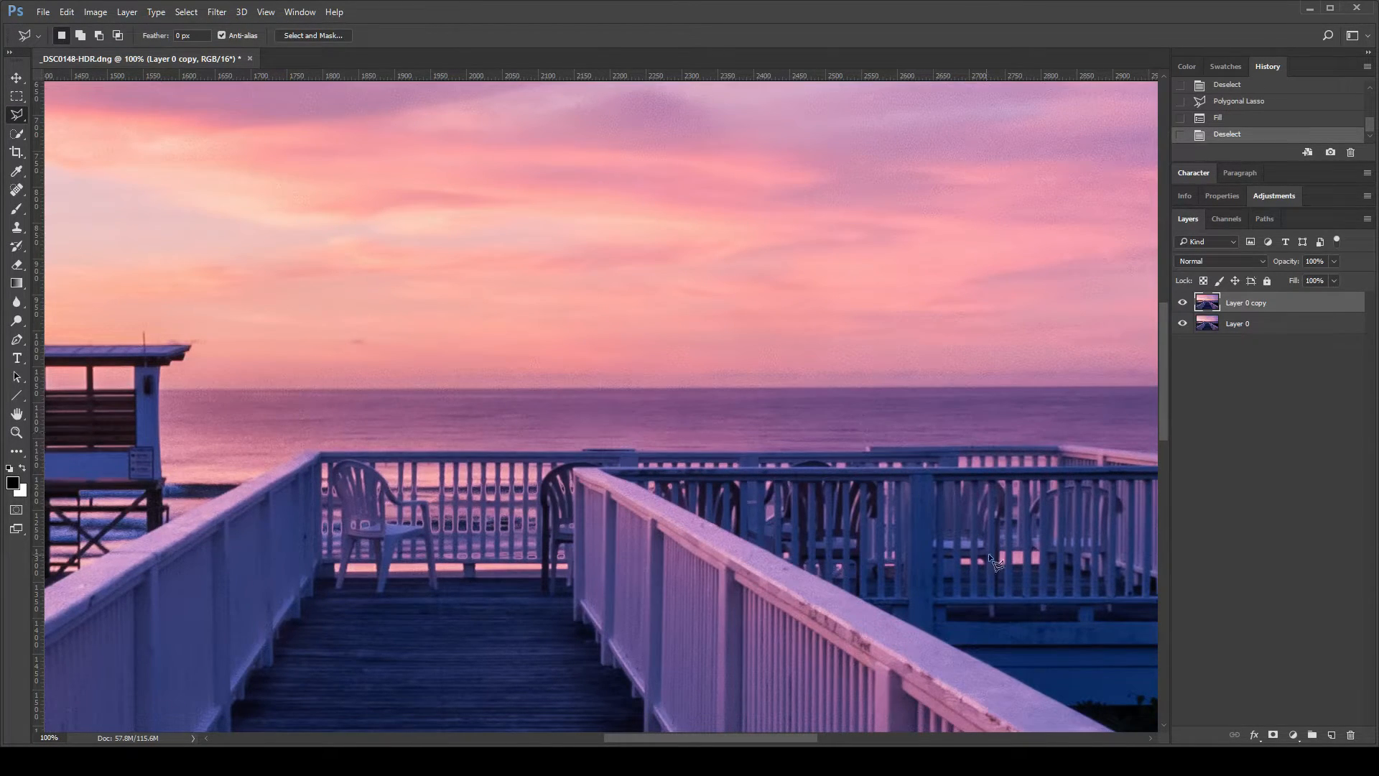
{"action": "key", "text": "ctrl+0"}
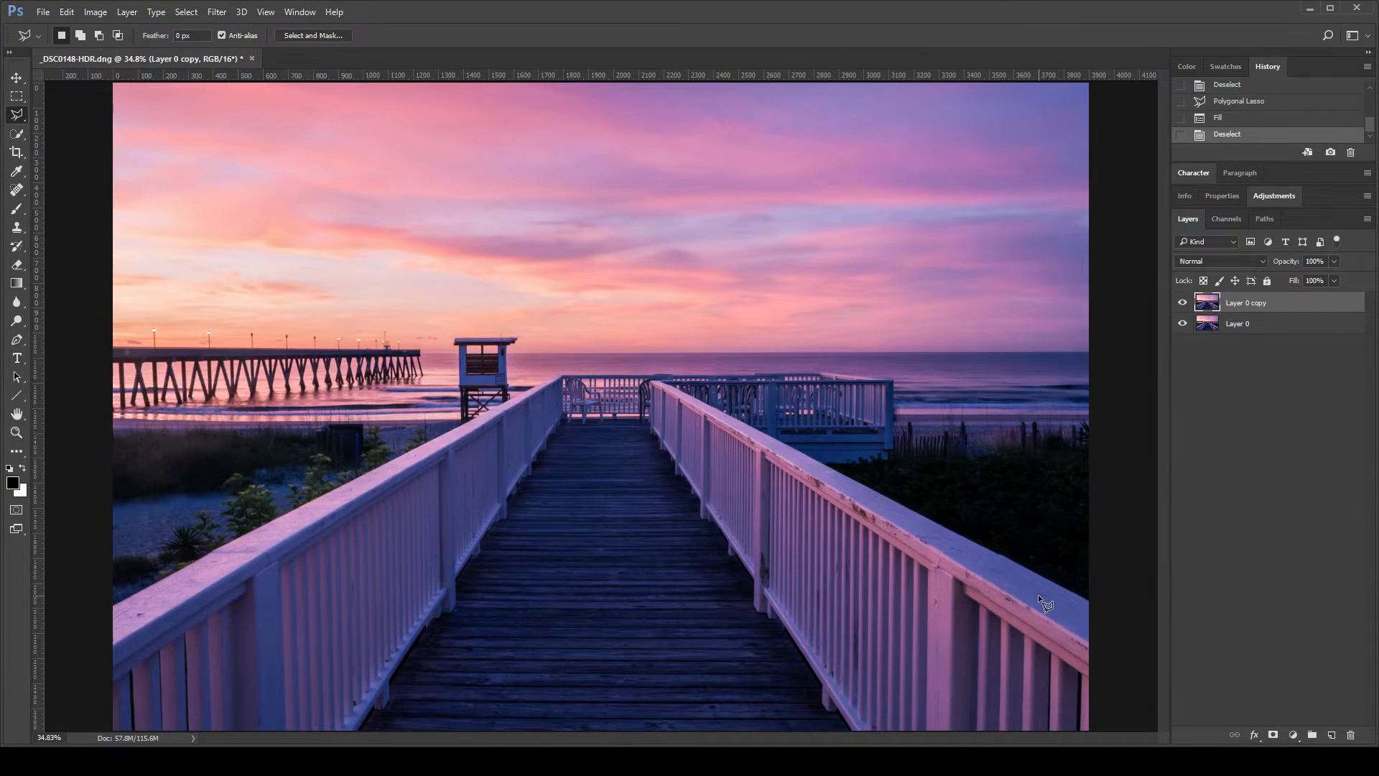
Step: Undo the fill over the danger sign and clear the selection around it
{"action": "key", "text": "ctrl+1"}
{"action": "left_click_drag", "start_coordinate": [882, 436], "coordinate": [588, 573]}
{"action": "key", "text": "ctrl+alt+z"}
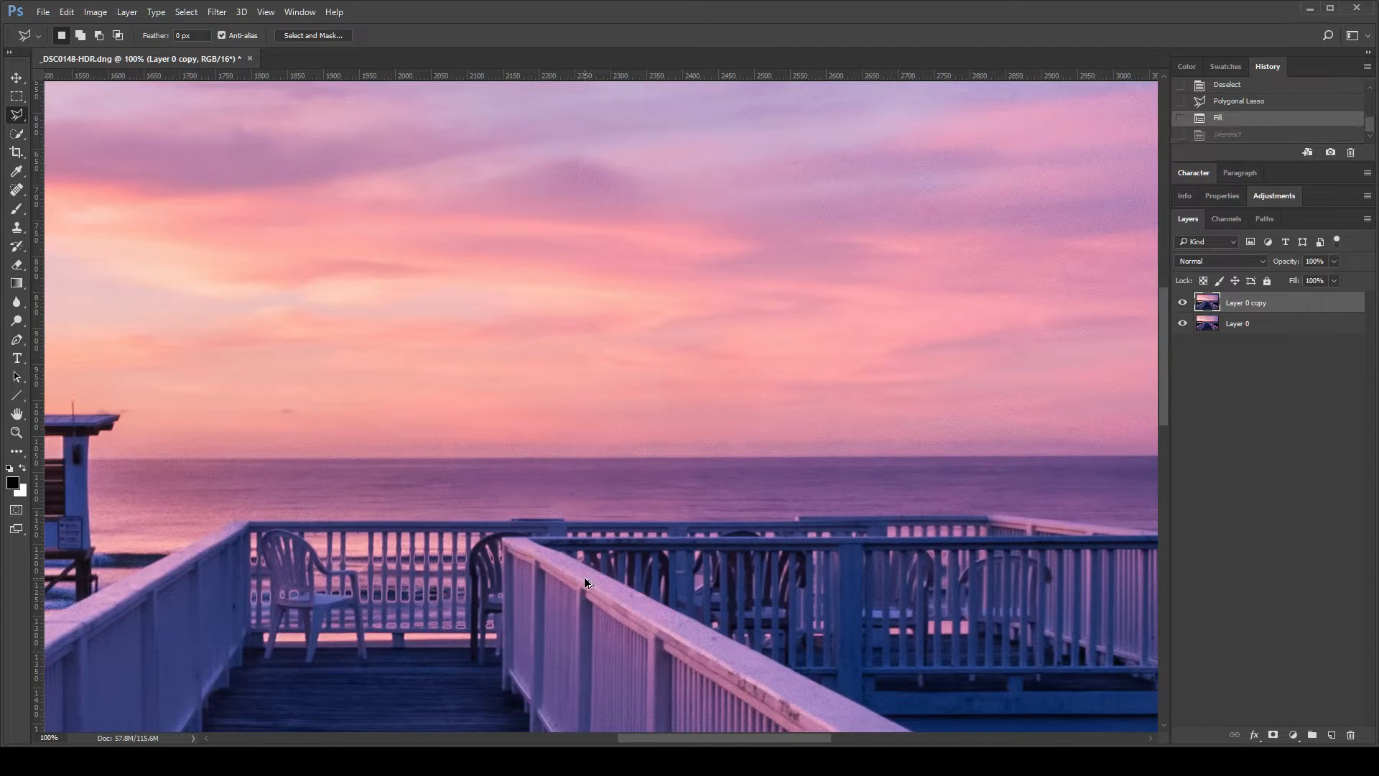
{"action": "key", "text": "ctrl+alt+z"}
{"action": "key", "text": "ctrl+d"}
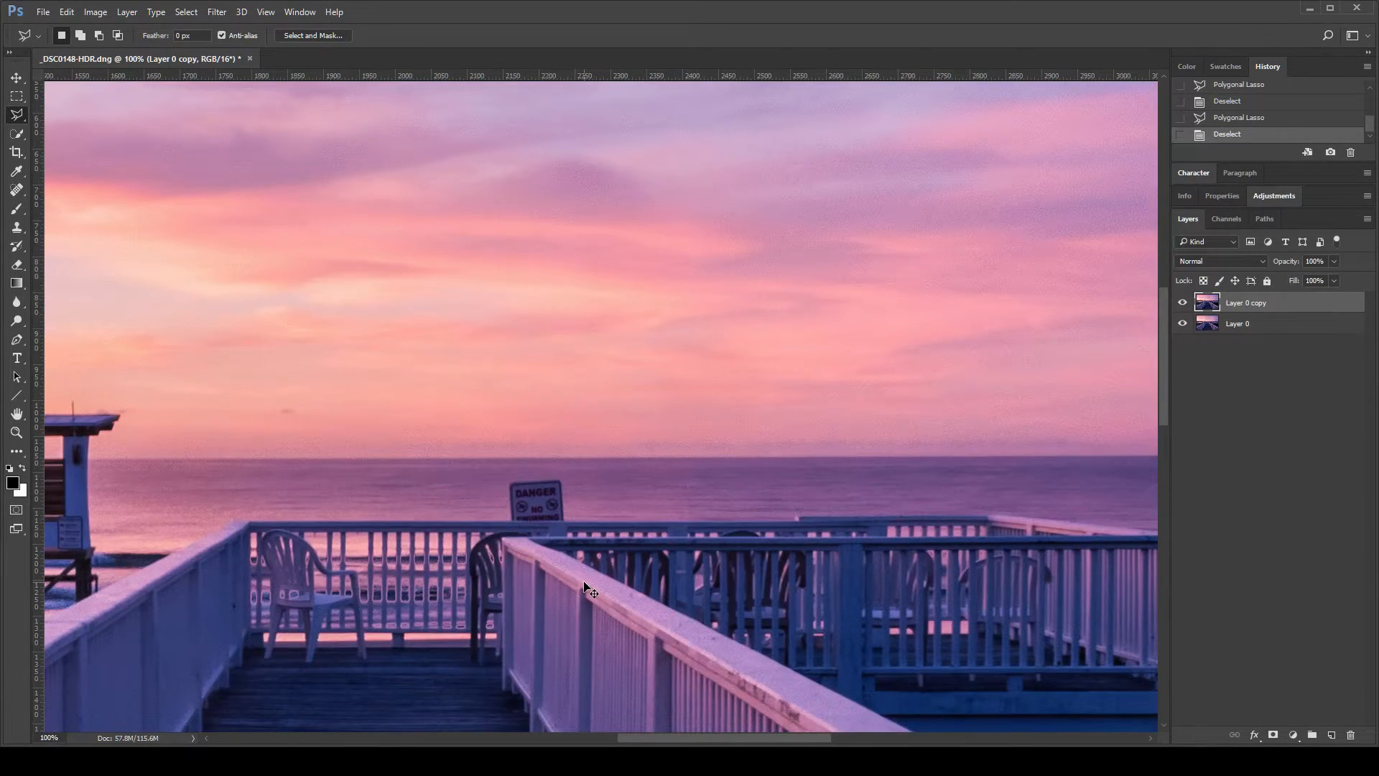
Step: Remove the danger sign above the fence by outlining it with a wider margin using the Polygonal Lasso, filling the selection and deselecting
{"action": "key", "text": "ctrl+plus"}
{"action": "key", "text": "ctrl+plus"}
{"action": "key", "text": "ctrl+plus"}
{"action": "left_click_drag", "start_coordinate": [493, 563], "coordinate": [585, 288]}
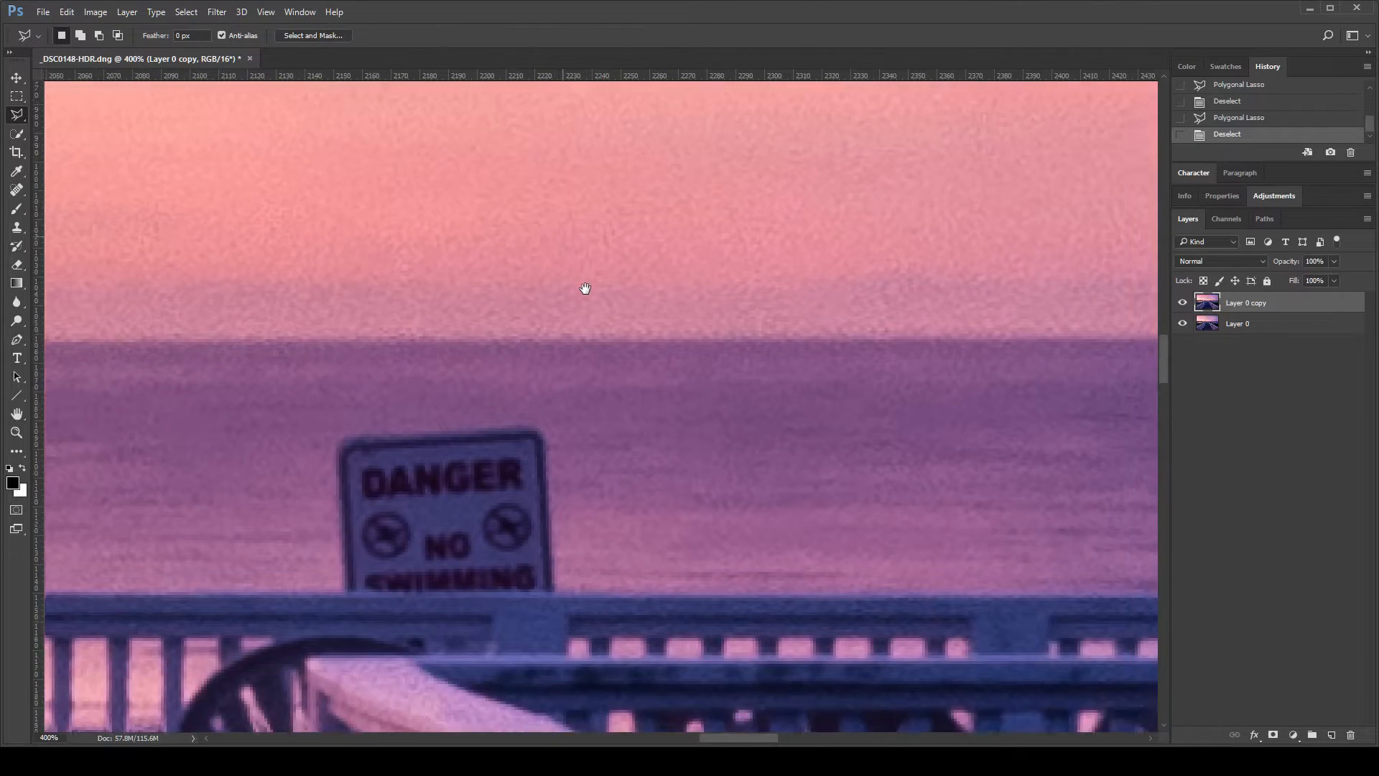
{"action": "left_click_drag", "start_coordinate": [586, 609], "coordinate": [711, 455]}
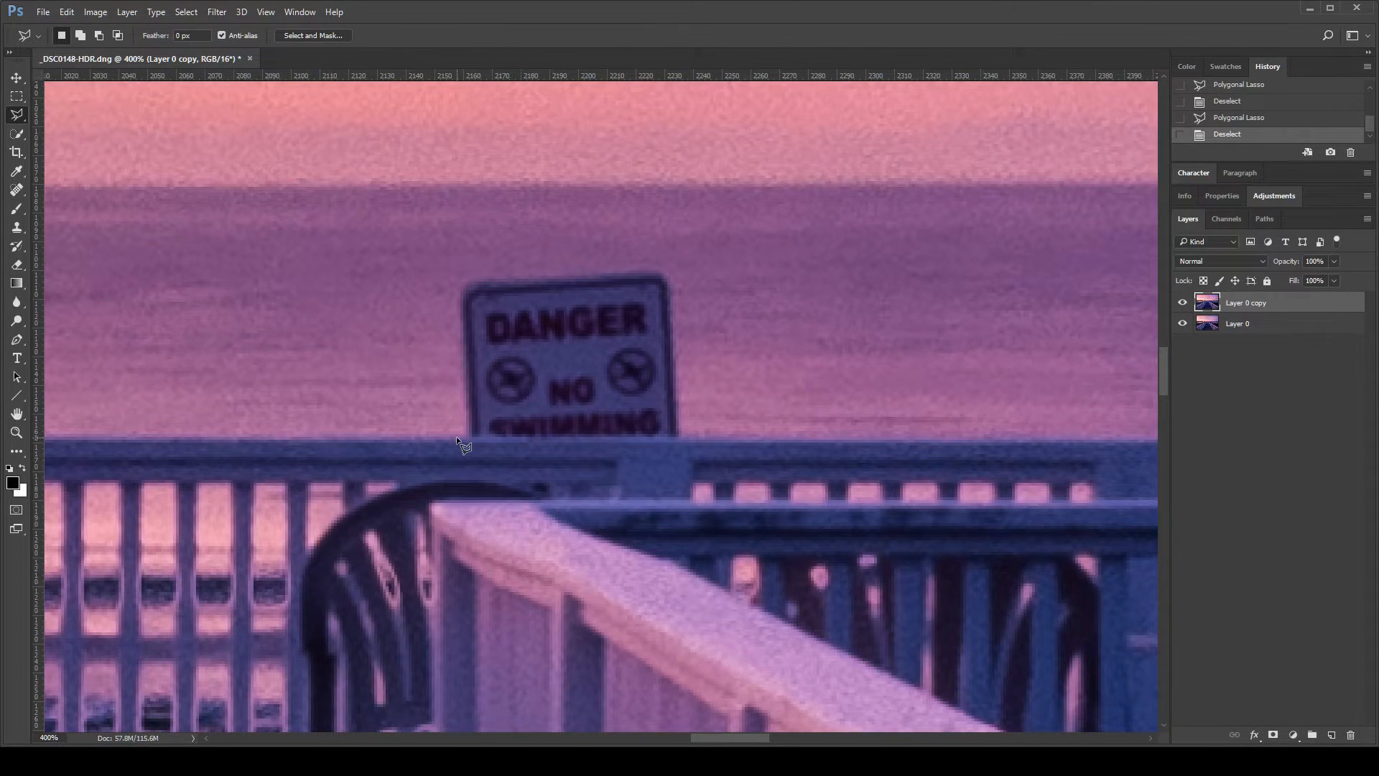
{"action": "left_click", "coordinate": [457, 438]}
{"action": "left_click", "coordinate": [688, 436]}
{"action": "left_click", "coordinate": [677, 257]}
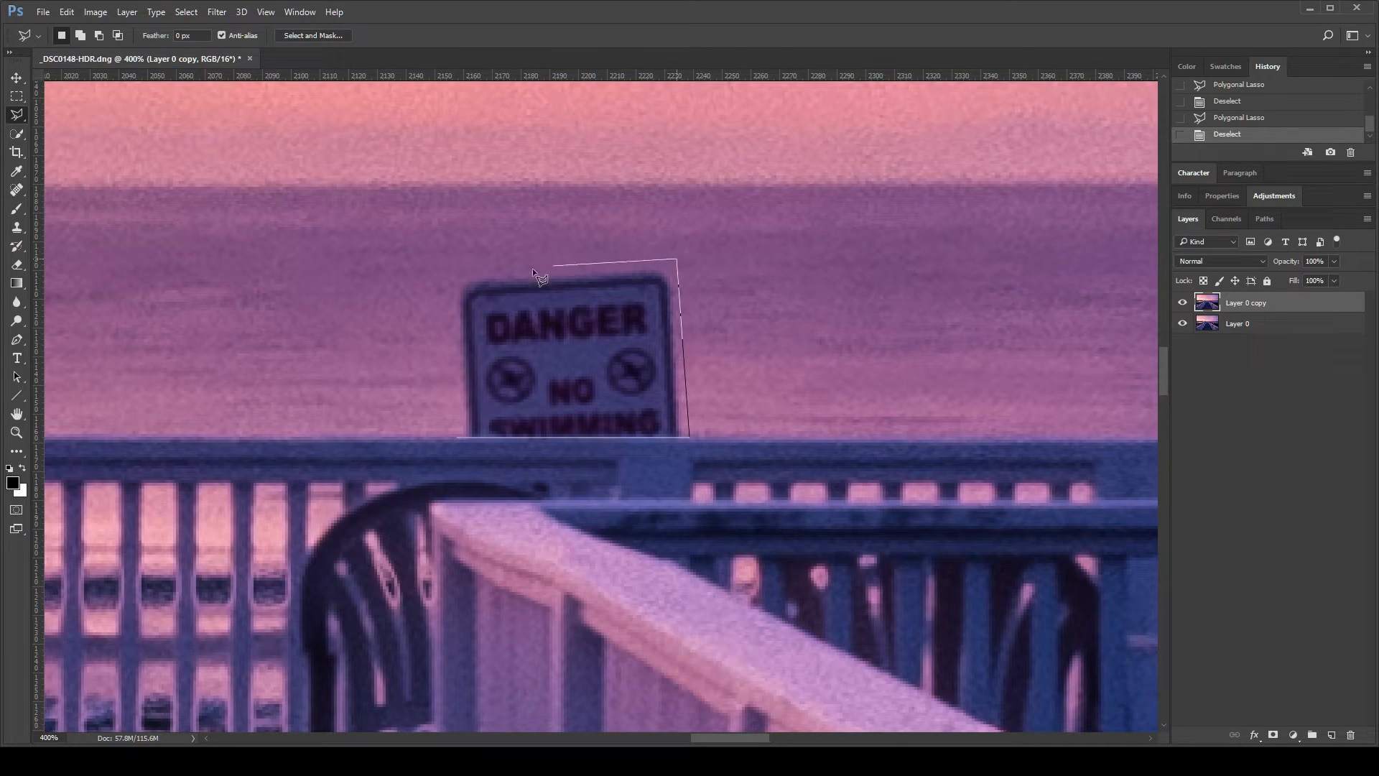
{"action": "left_click", "coordinate": [446, 272]}
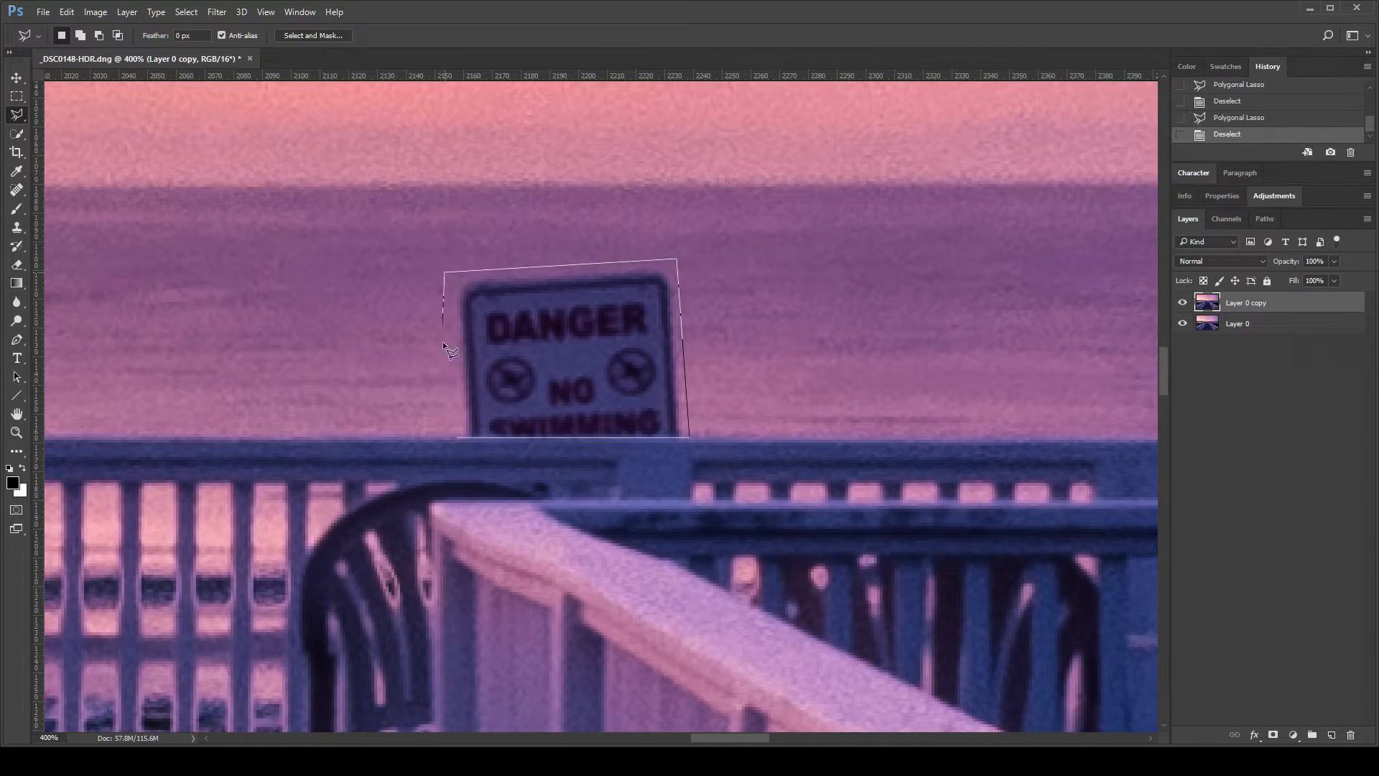
{"action": "left_click", "coordinate": [454, 436]}
{"action": "key", "text": "i"}
{"action": "key", "text": "Return"}
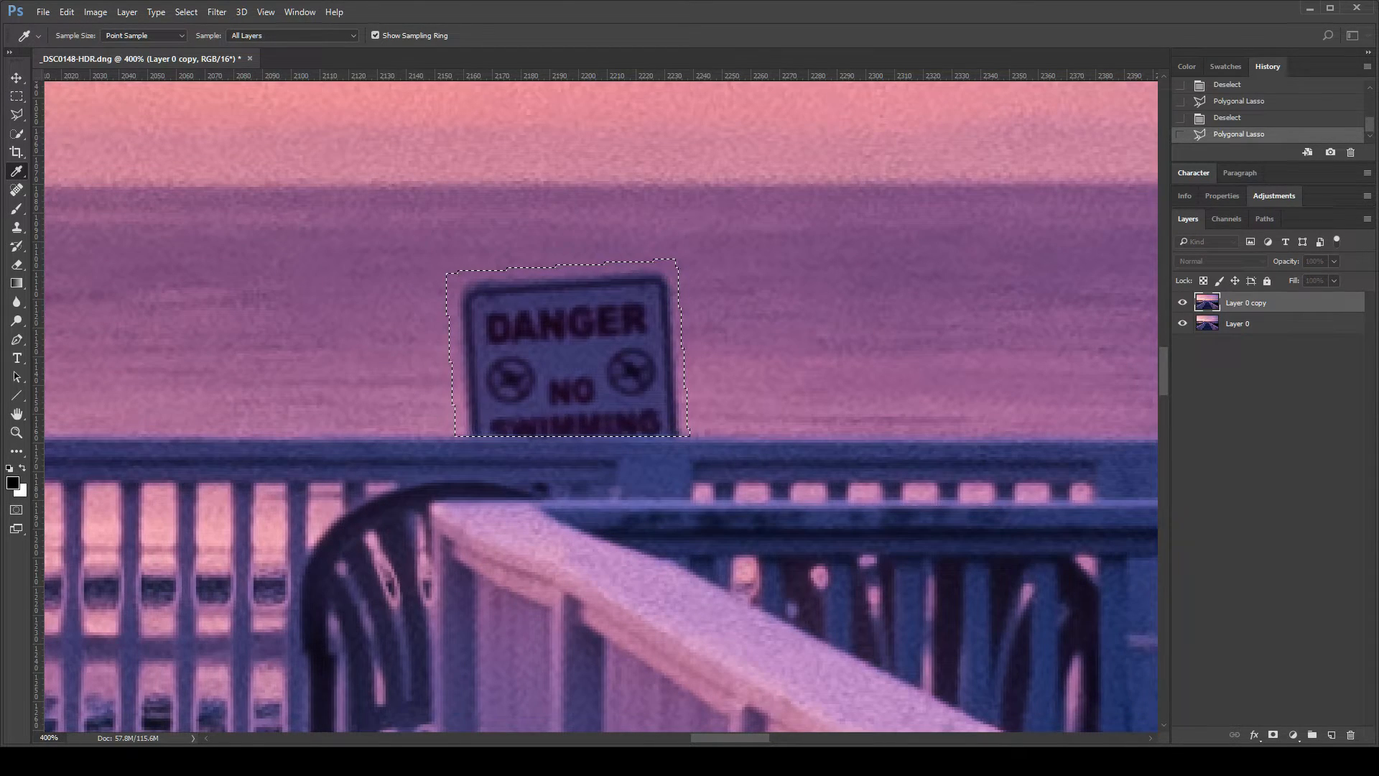
{"action": "key", "text": "ctrl+d"}
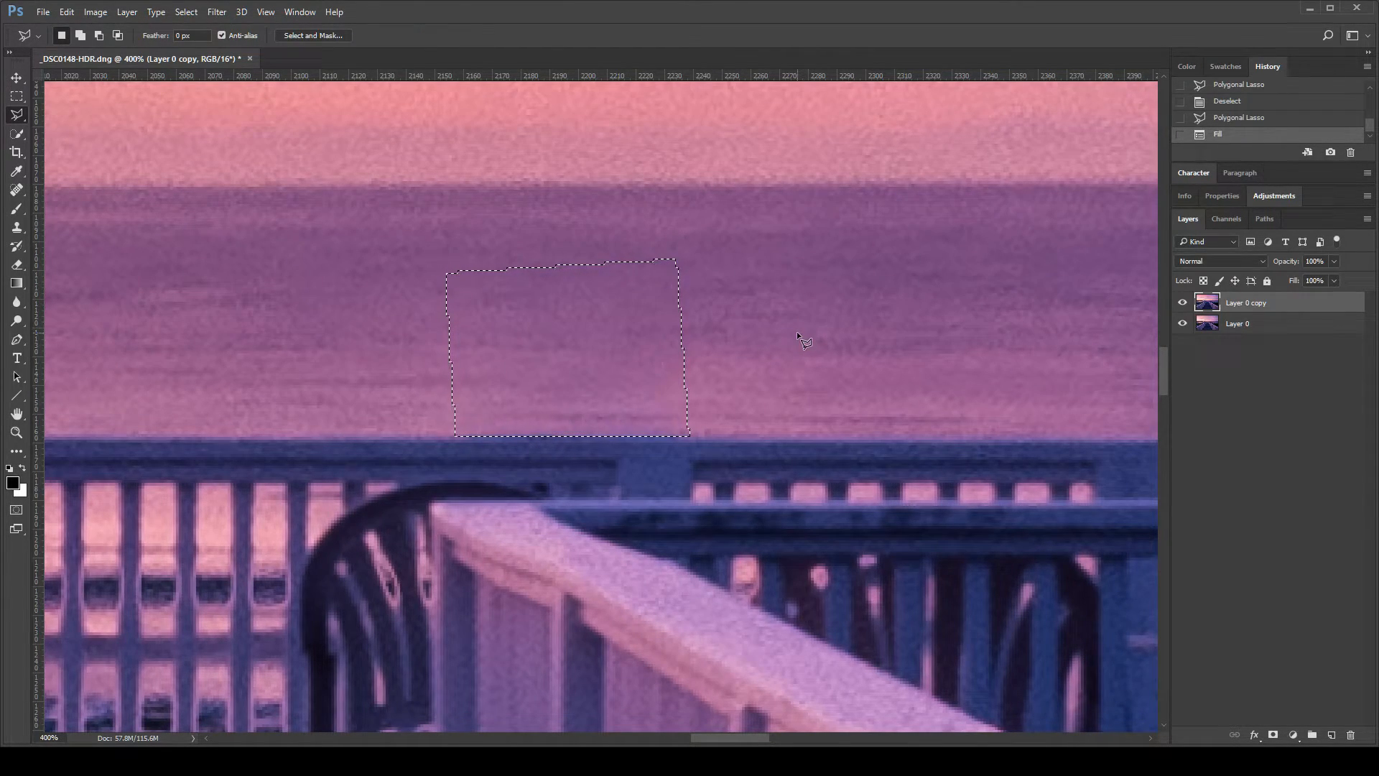
{"action": "key", "text": "ctrl+0"}
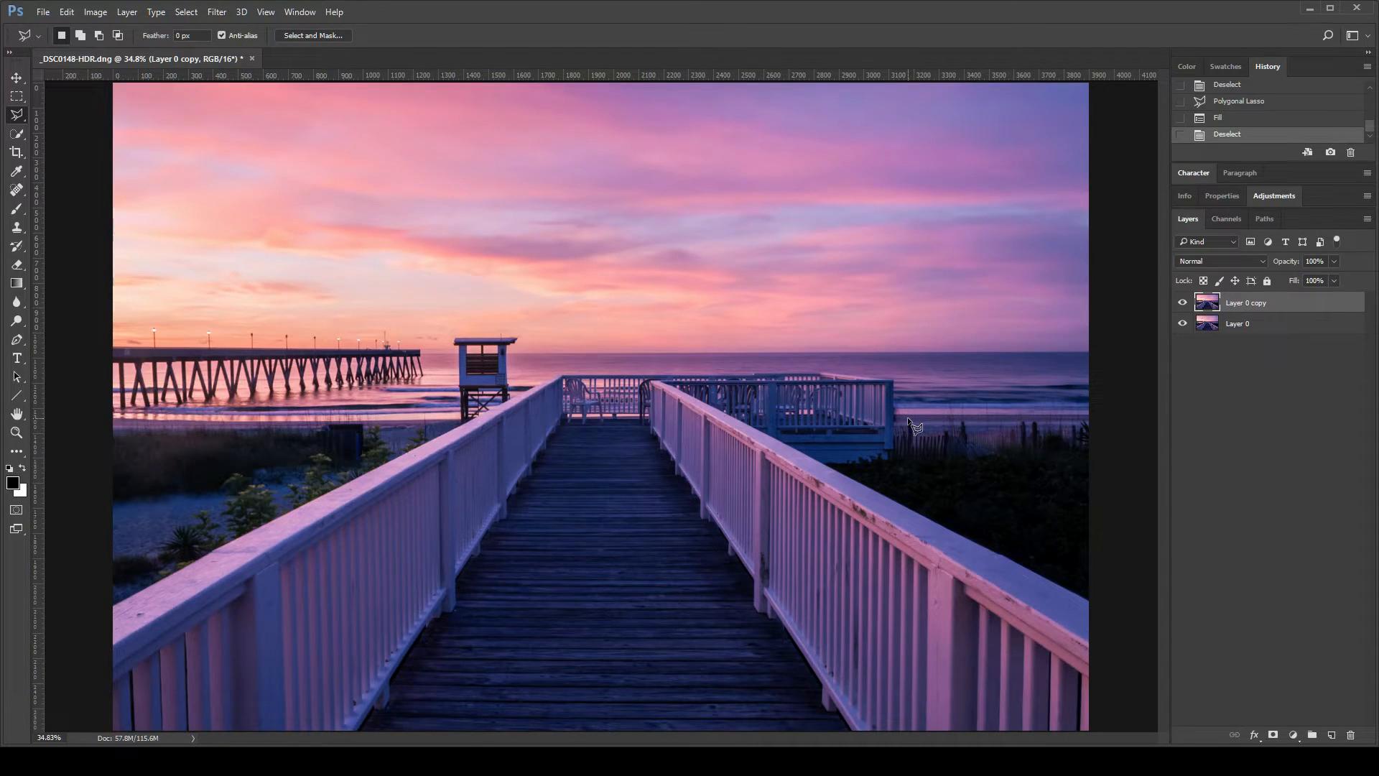
Step: Flatten the layered image, then save and close the document
{"action": "left_click", "coordinate": [1237, 324]}
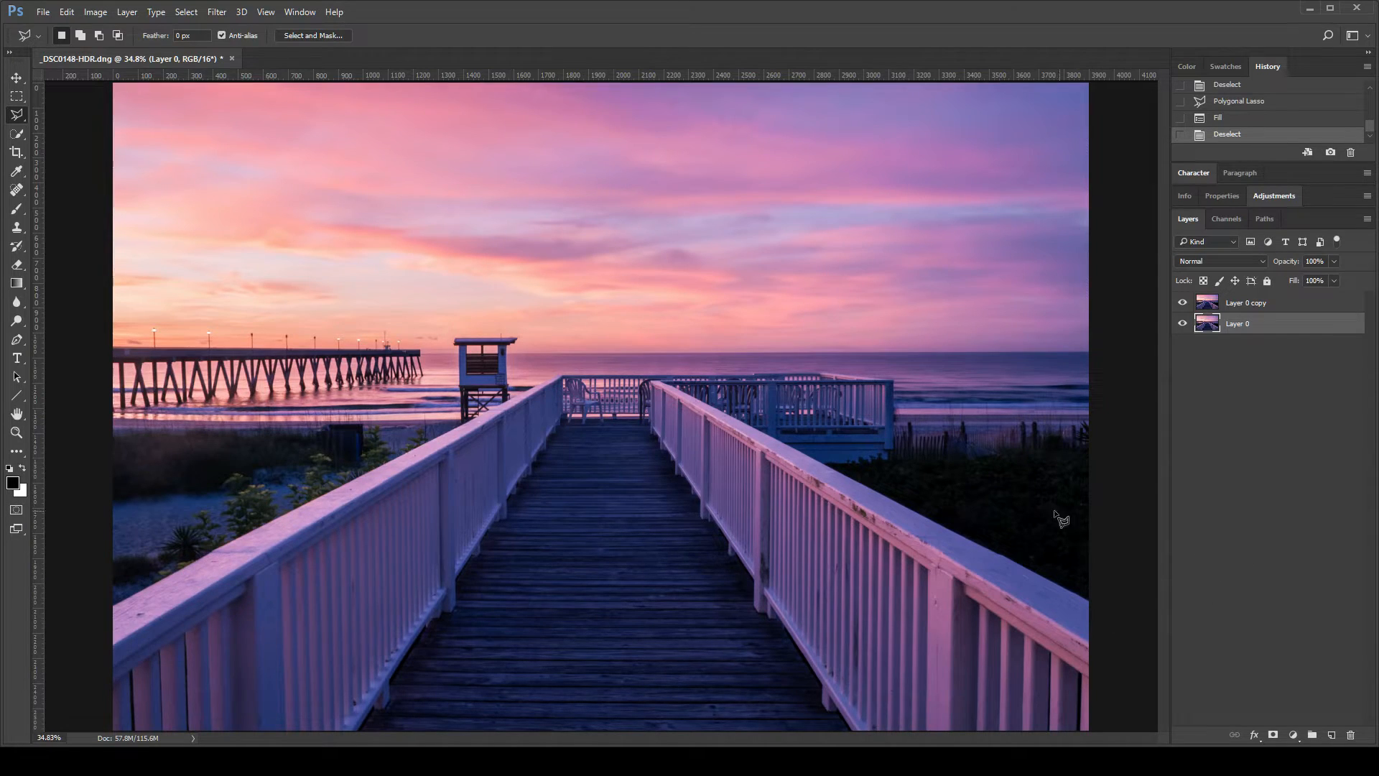
{"action": "scroll", "coordinate": [623, 375], "scroll_direction": "up", "scroll_amount": 8}
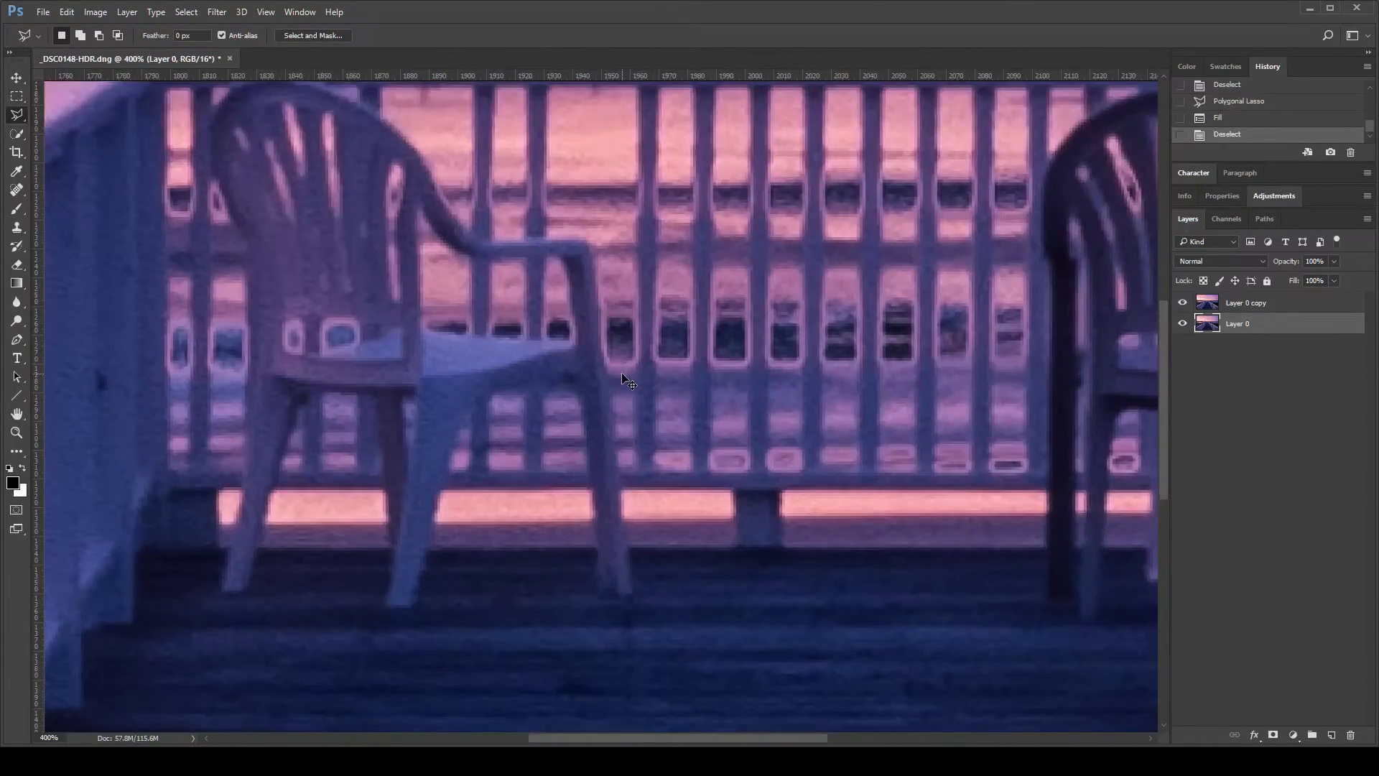
{"action": "scroll", "coordinate": [622, 373], "scroll_direction": "up", "scroll_amount": 1}
{"action": "left_click_drag", "start_coordinate": [698, 387], "coordinate": [509, 553]}
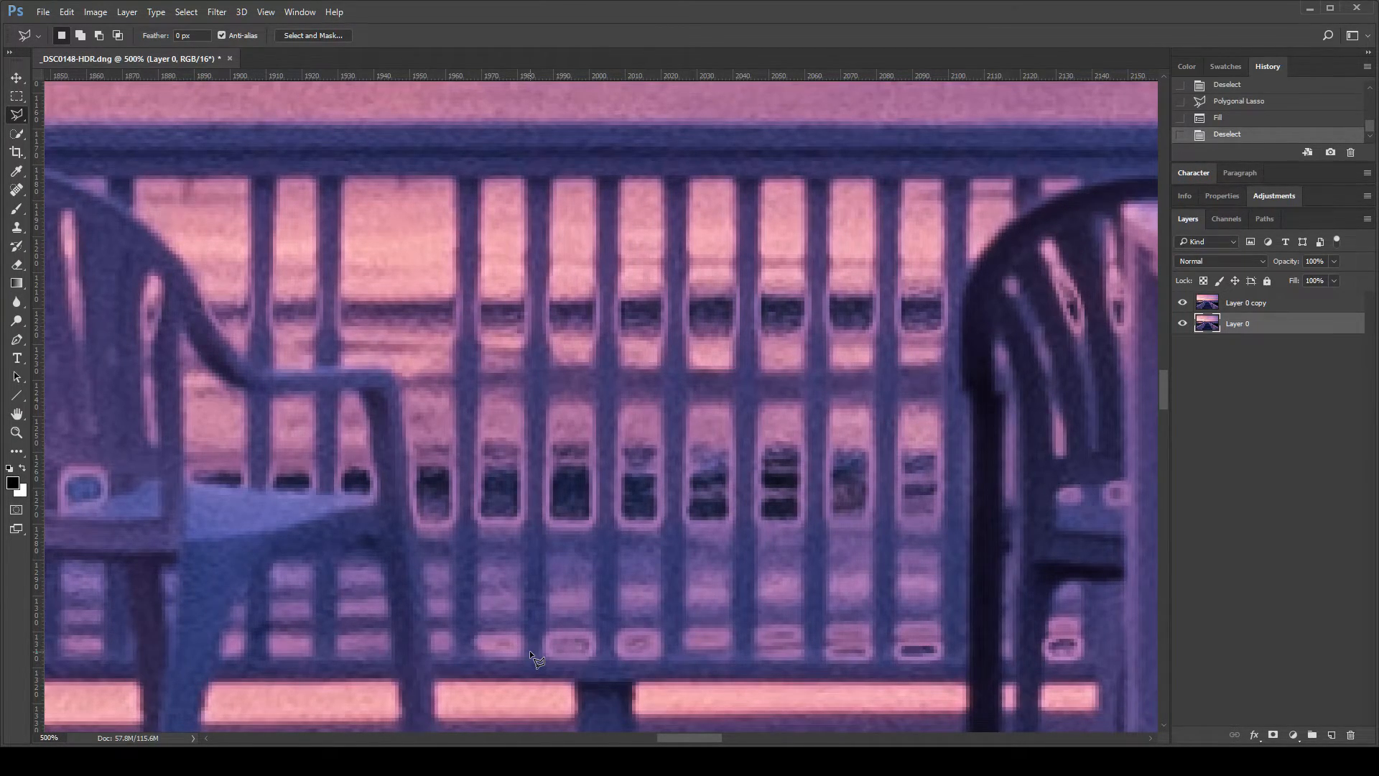
{"action": "key", "text": "ctrl+0"}
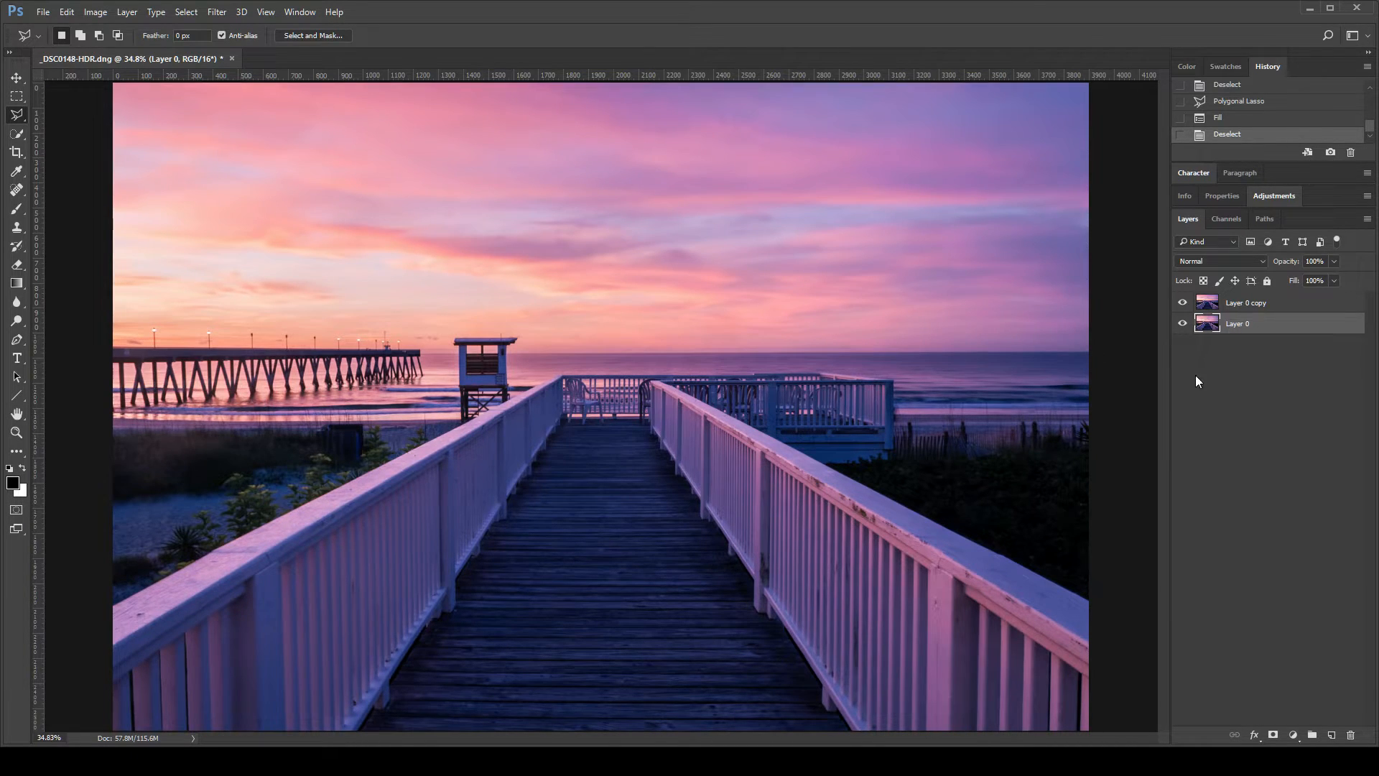
{"action": "key", "text": "ctrl+shift+e"}
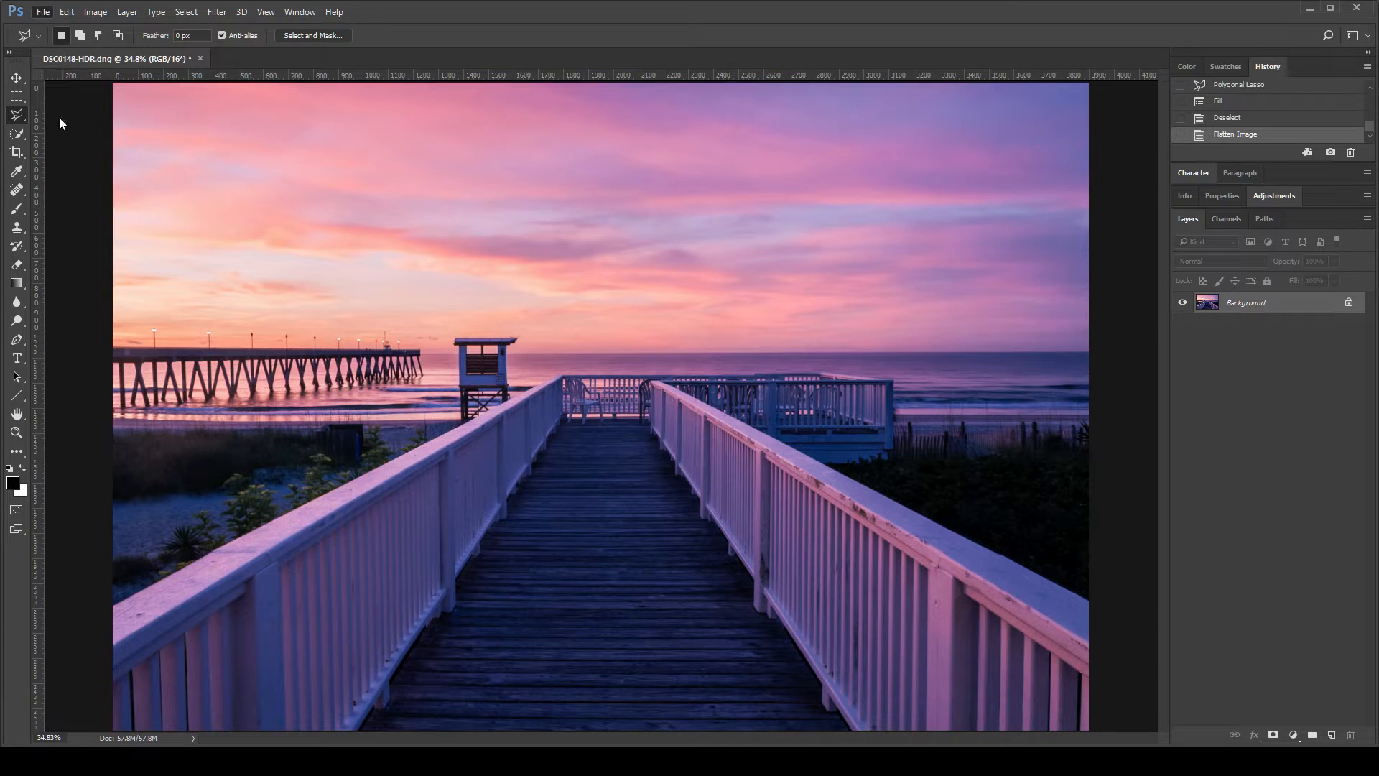
{"action": "key", "text": "ctrl+s"}
{"action": "left_click", "coordinate": [204, 59]}
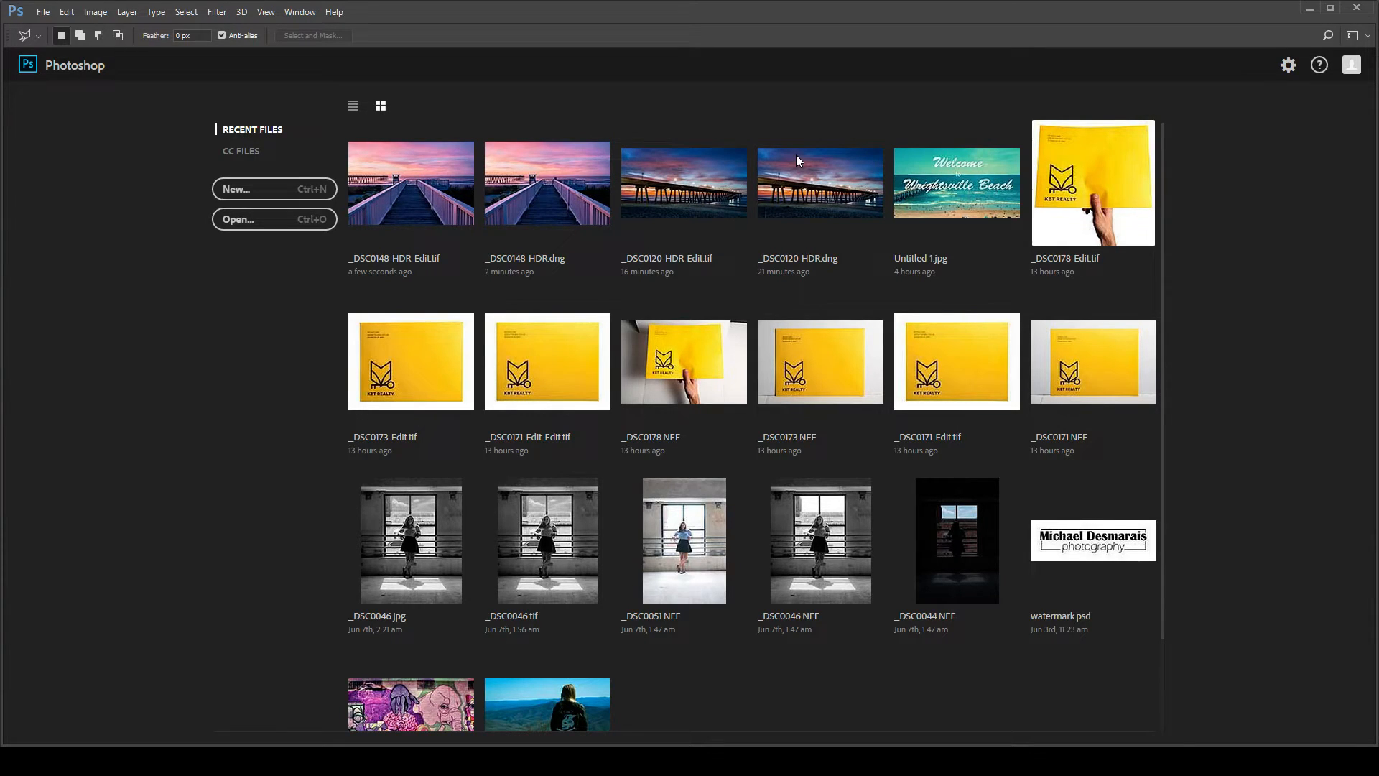
Step: Switch to Lightroom and compare _DSC0148-HDR.dng before and after editing in an enlarged side-by-side view
{"action": "key", "text": "alt+Tab"}
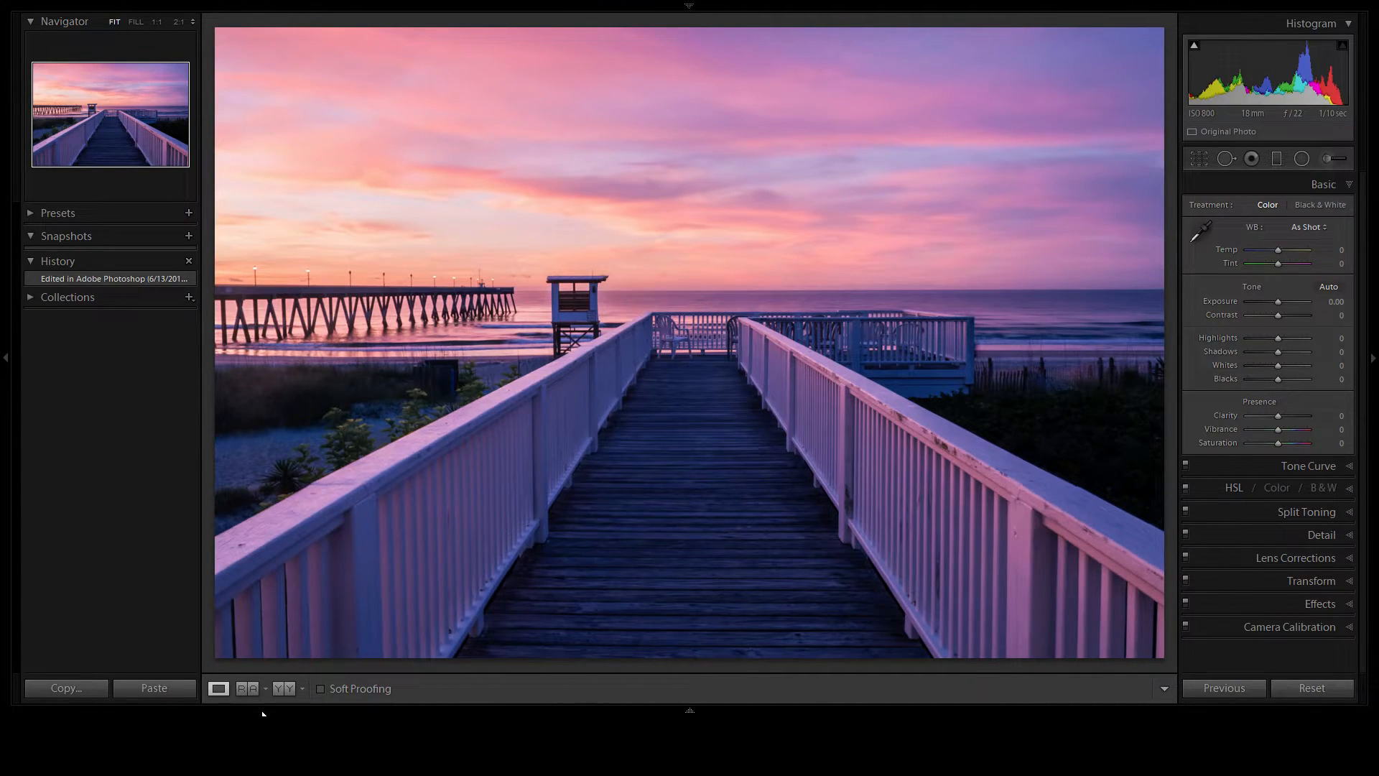
{"action": "mouse_move", "coordinate": [261, 710]}
{"action": "left_click", "coordinate": [142, 670]}
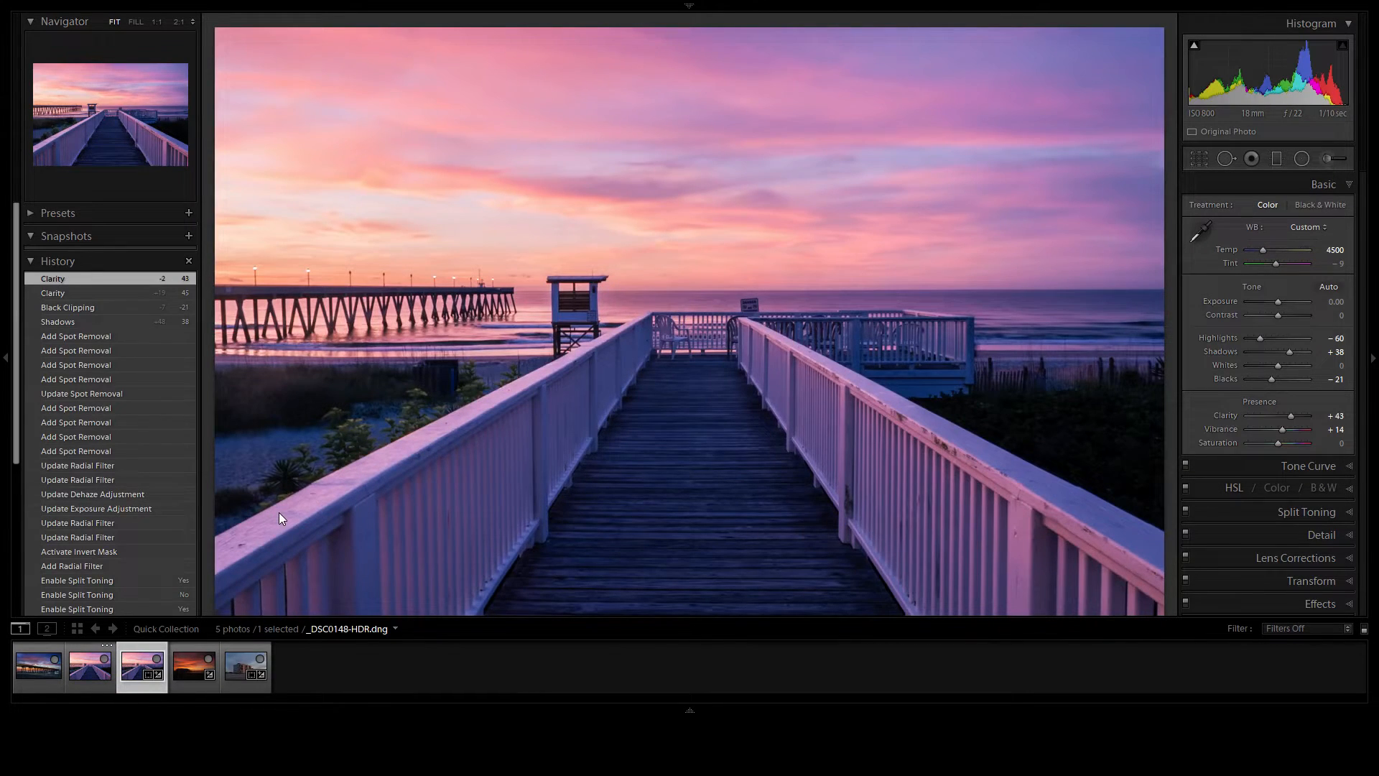
{"action": "left_click", "coordinate": [286, 689]}
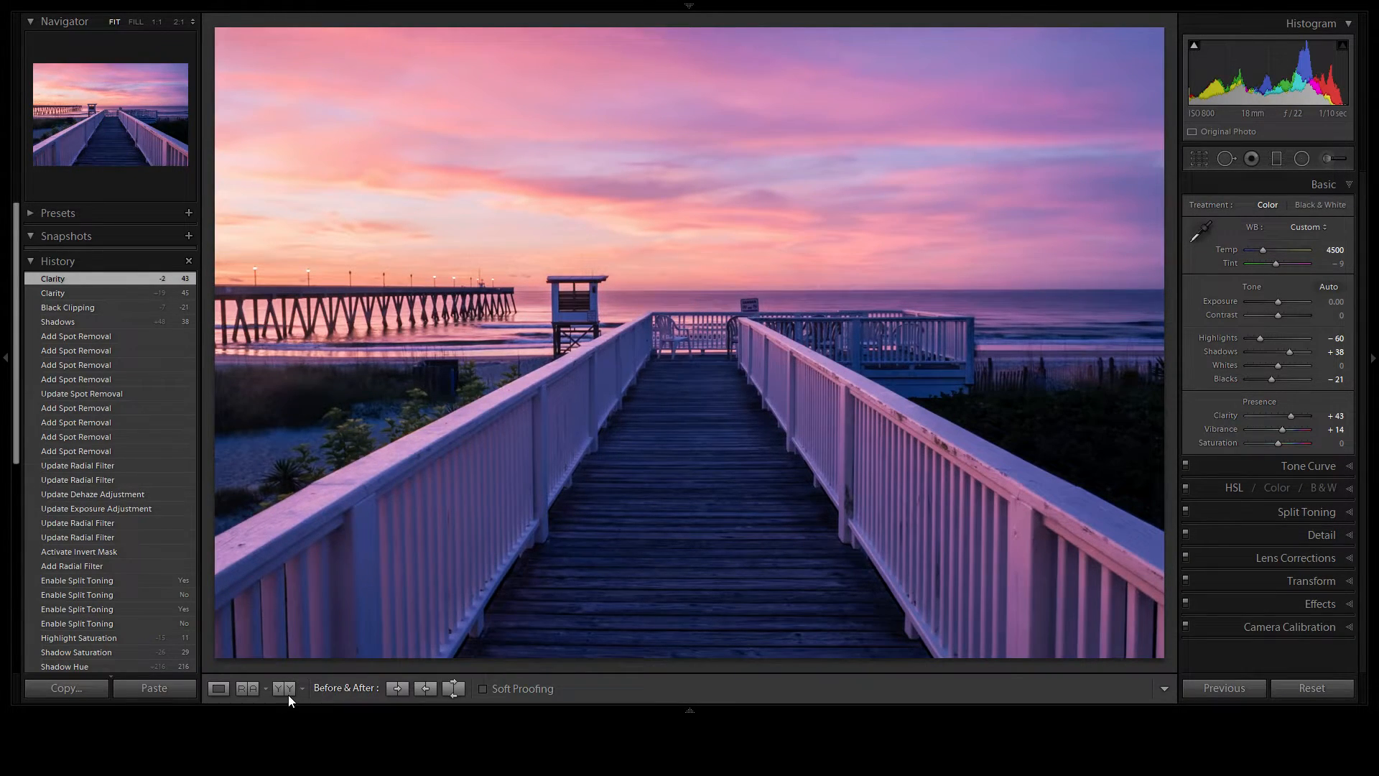
{"action": "key", "text": "Tab"}
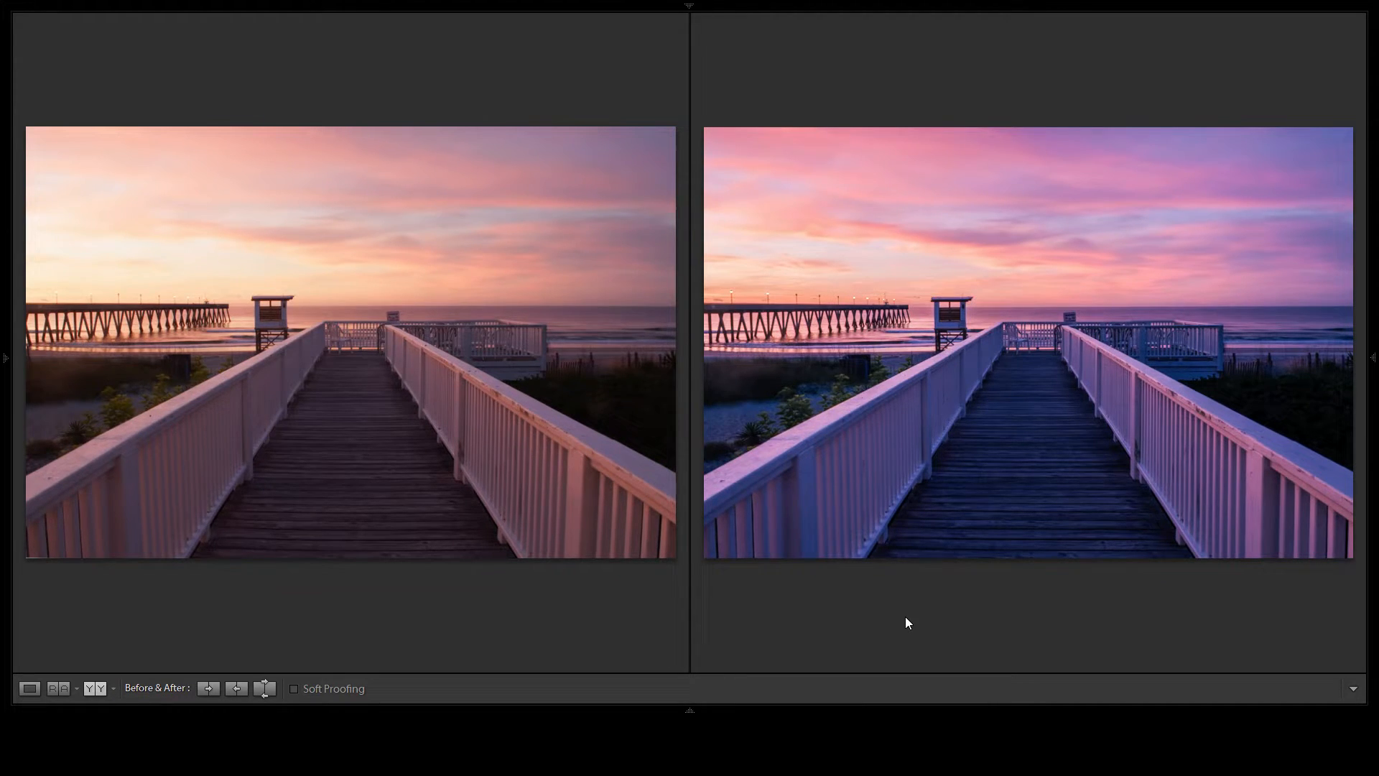
{"action": "left_click", "coordinate": [30, 688]}
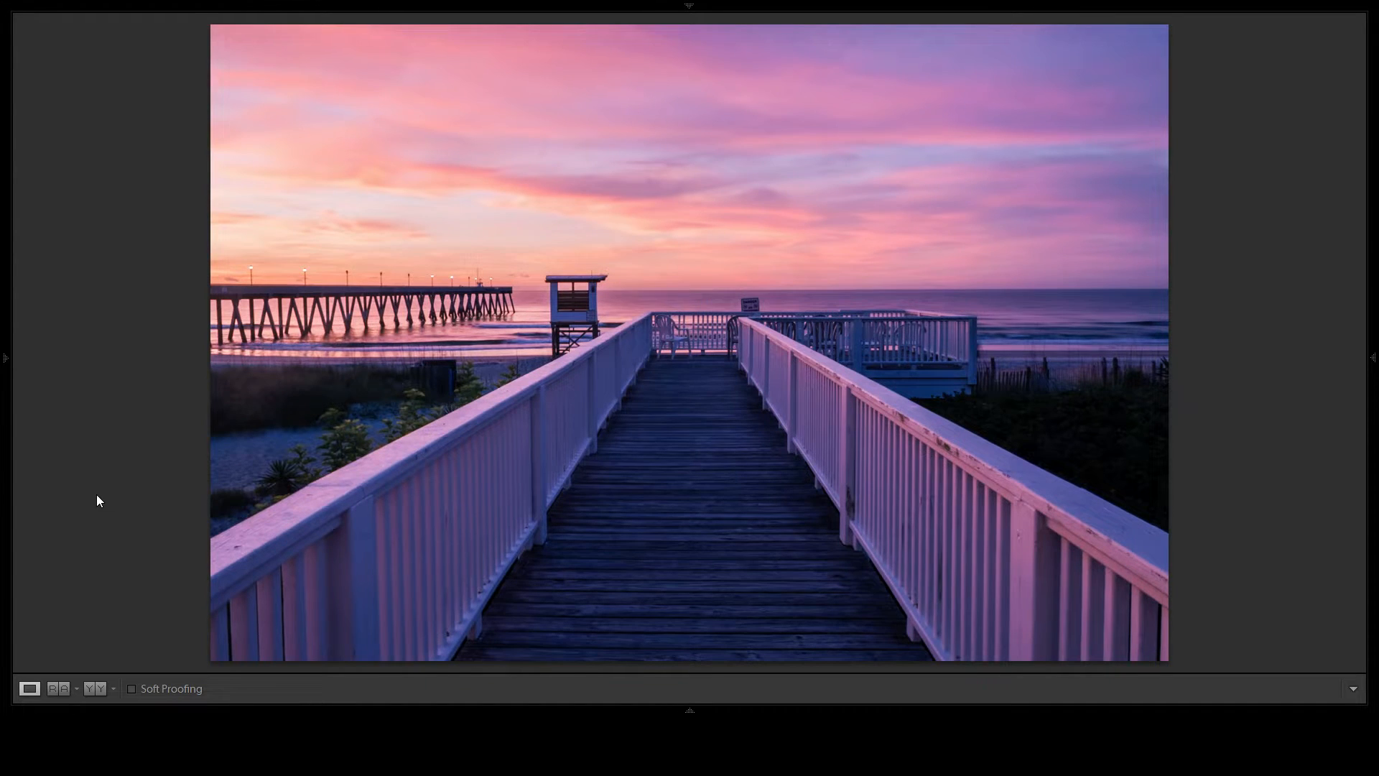
{"action": "key", "text": "Tab"}
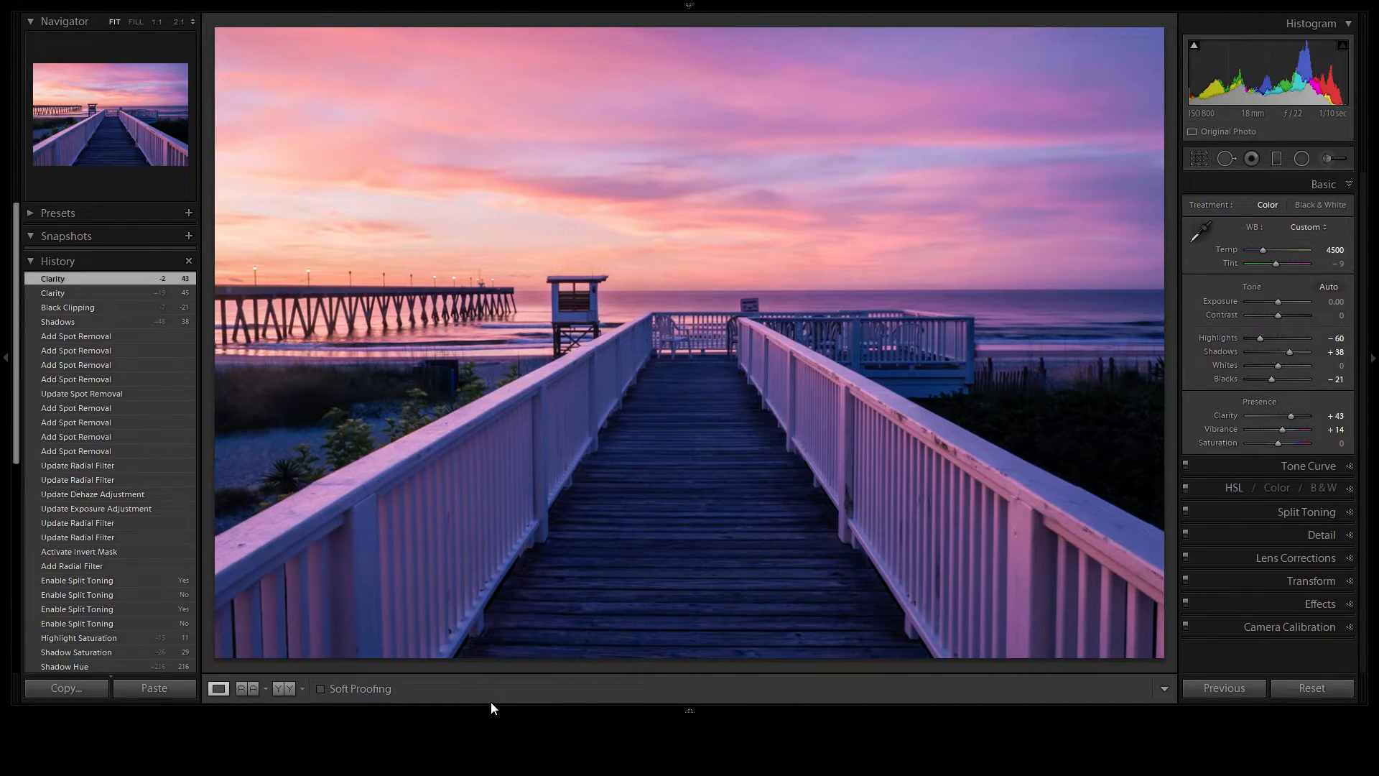
Step: Remove the version that still shows the danger sign, _DSC0148-HDR.dng, from the Quick Collection, keeping the Photoshop-edited TIFF
{"action": "mouse_move", "coordinate": [489, 703]}
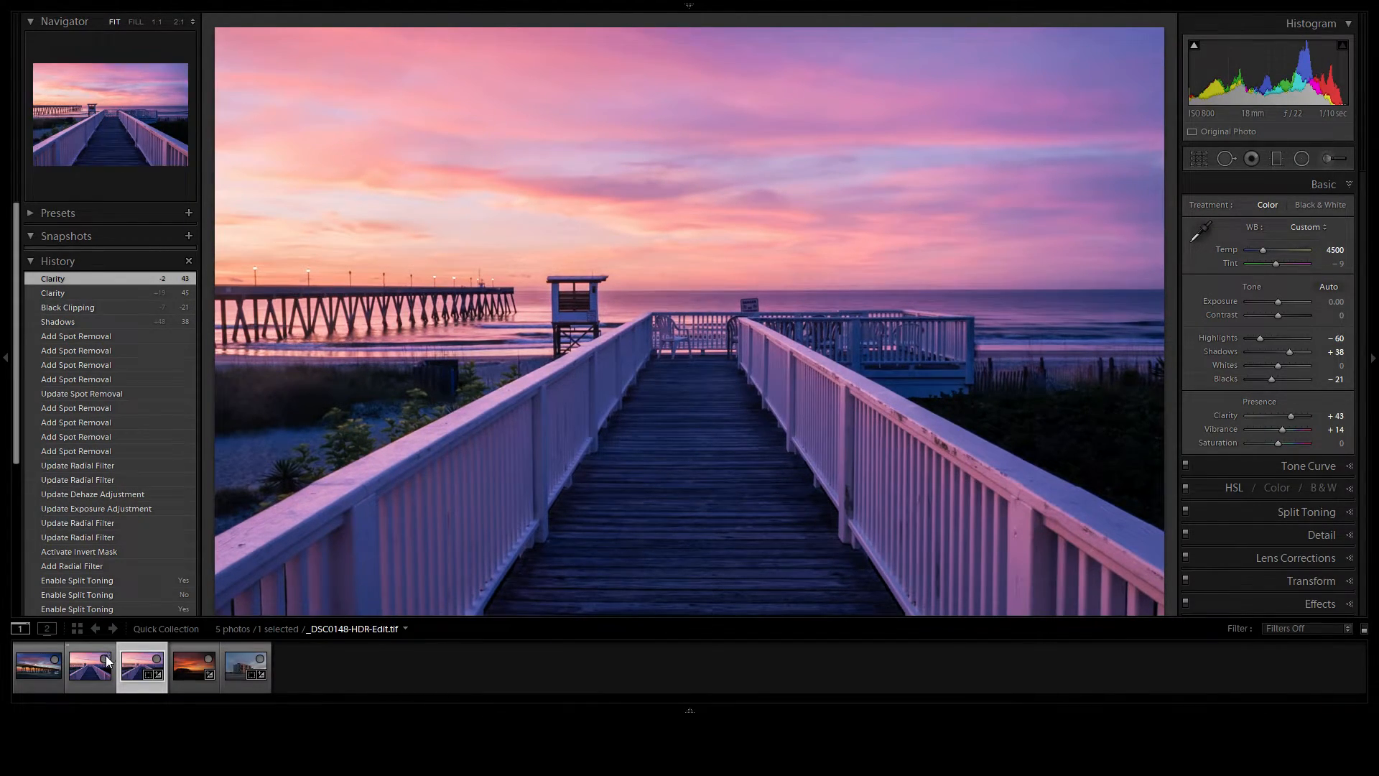
{"action": "left_click", "coordinate": [86, 670]}
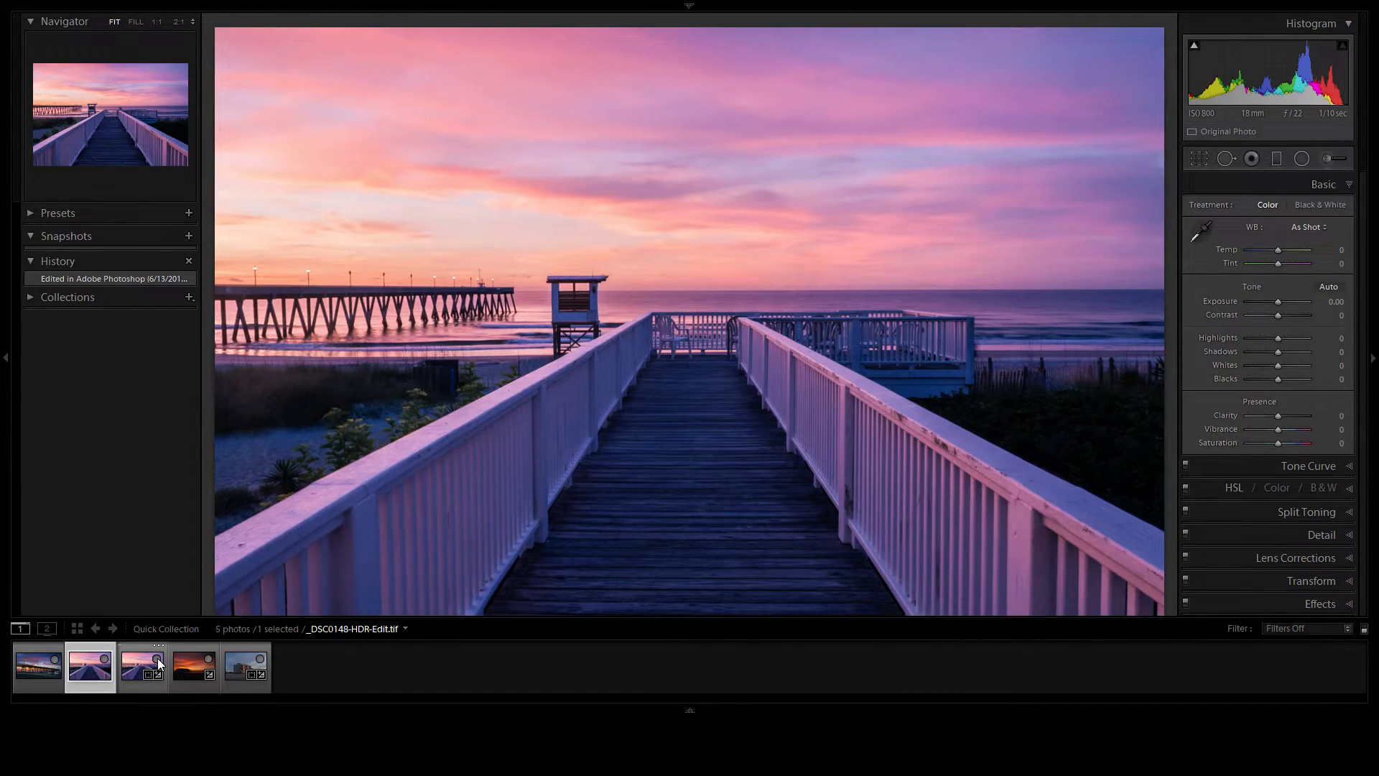
{"action": "left_click", "coordinate": [158, 659]}
Step: Split-tone the pier photo _DSC0120-HDR-Edit.tif with highlights at hue 33, saturation 46 and shadows at hue 227, saturation 41
{"action": "left_click", "coordinate": [23, 670]}
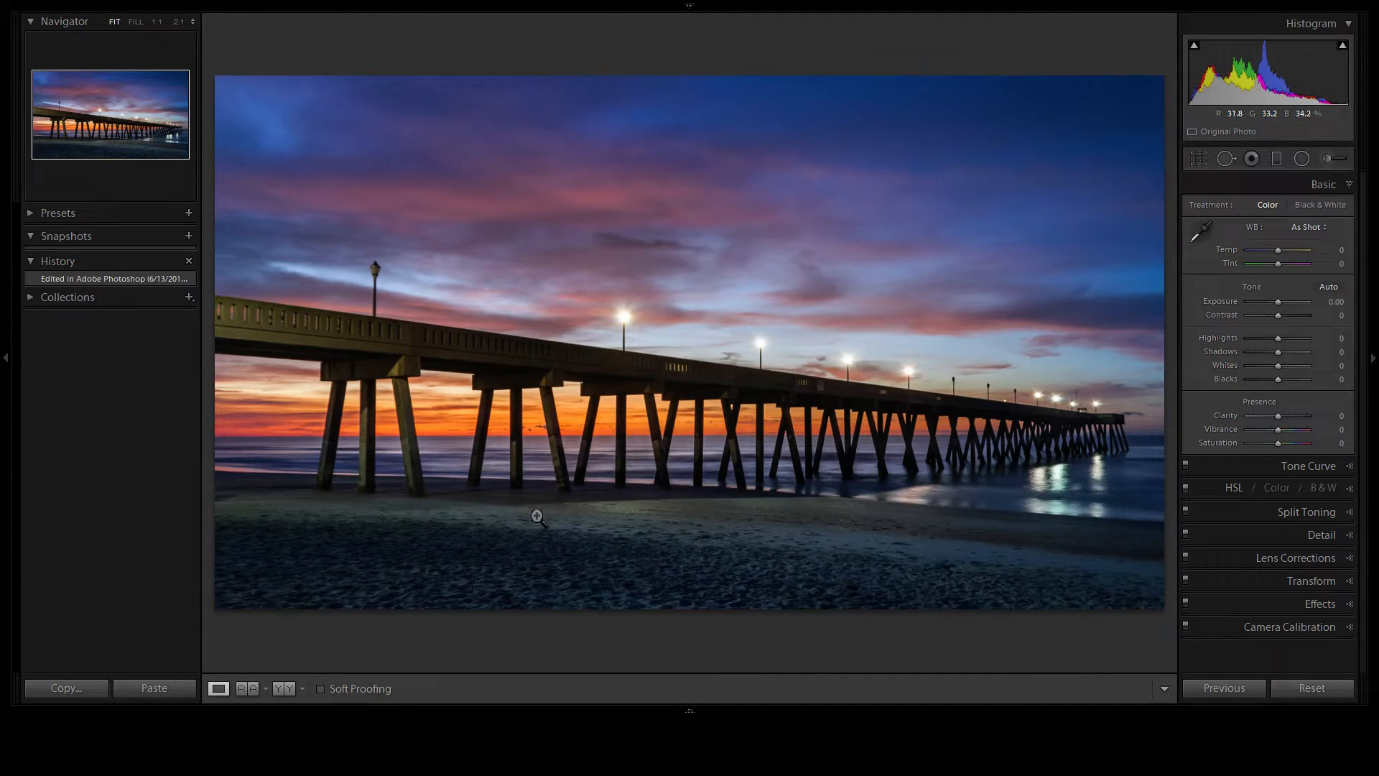
{"action": "mouse_move", "coordinate": [288, 709]}
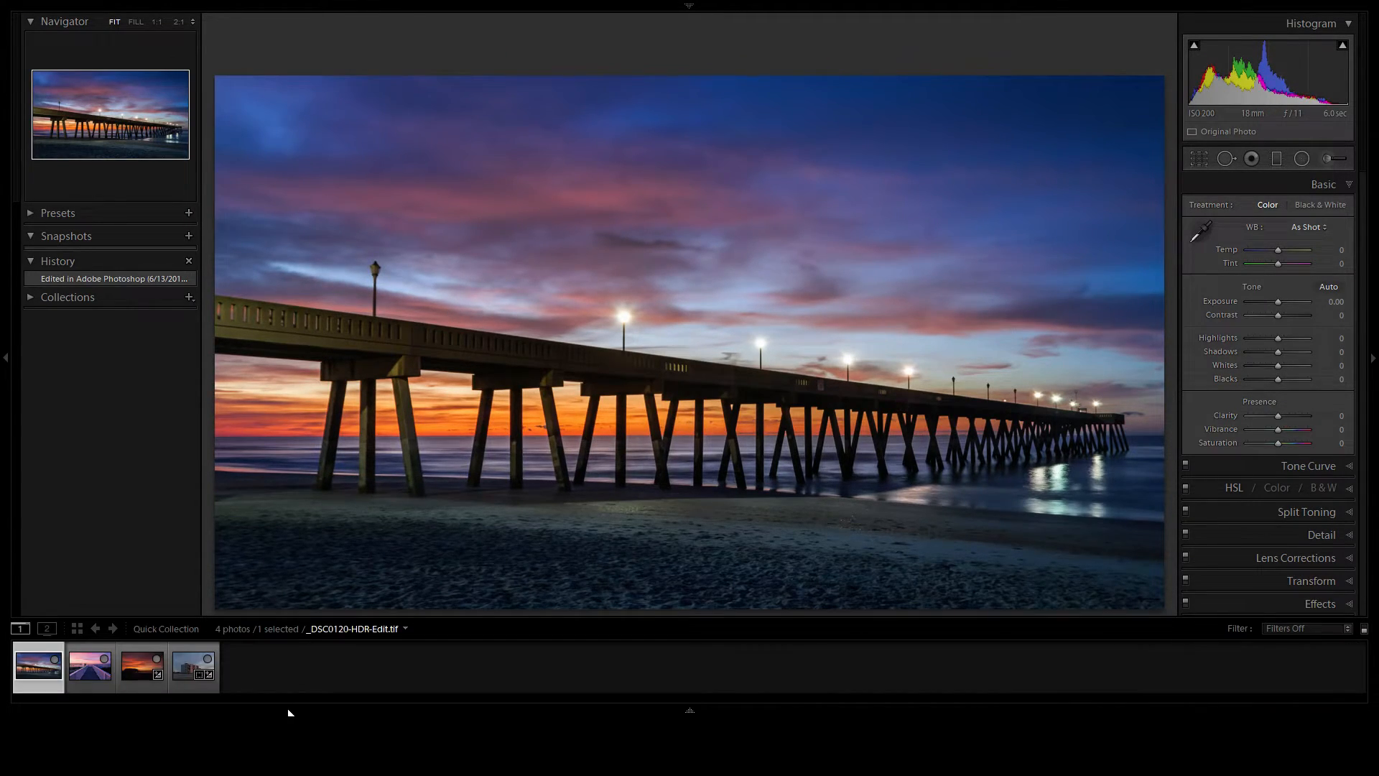
{"action": "left_click", "coordinate": [94, 661]}
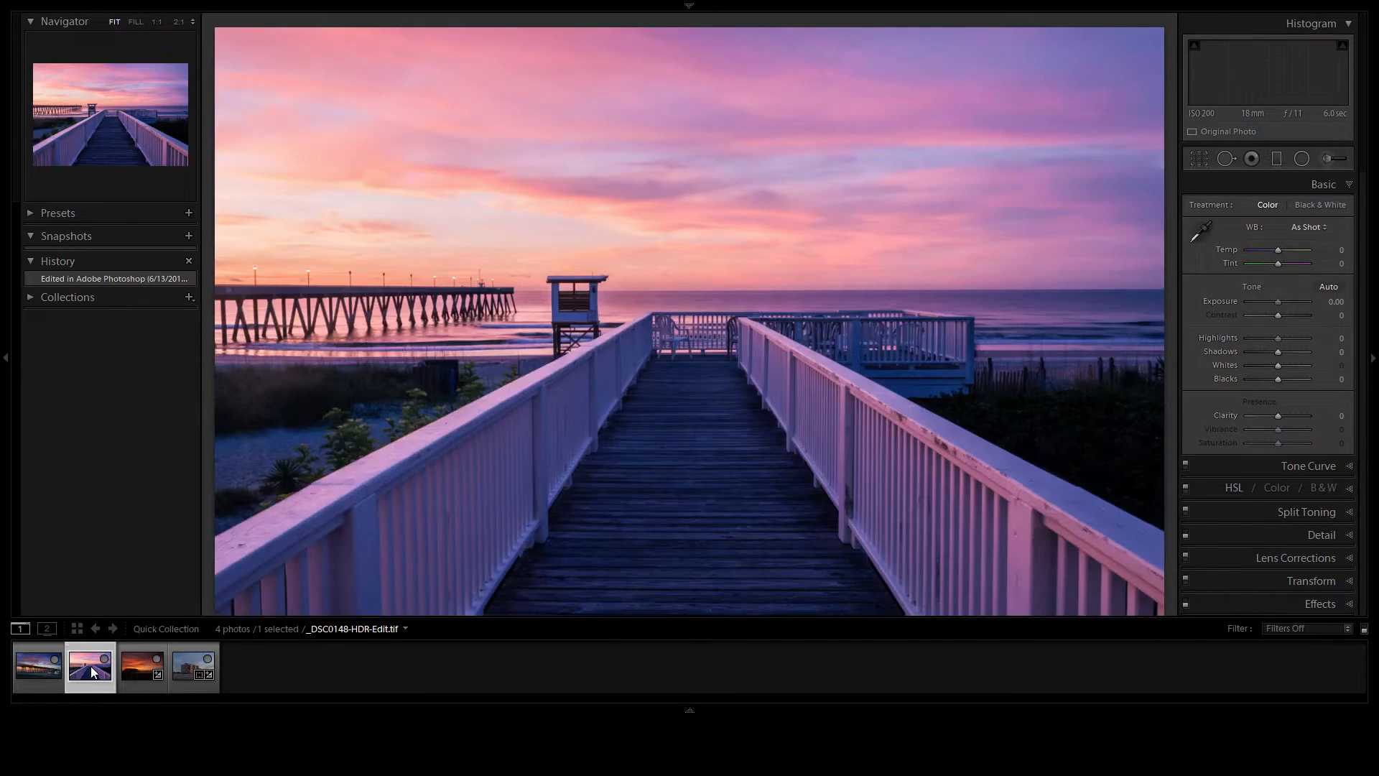
{"action": "left_click", "coordinate": [25, 670]}
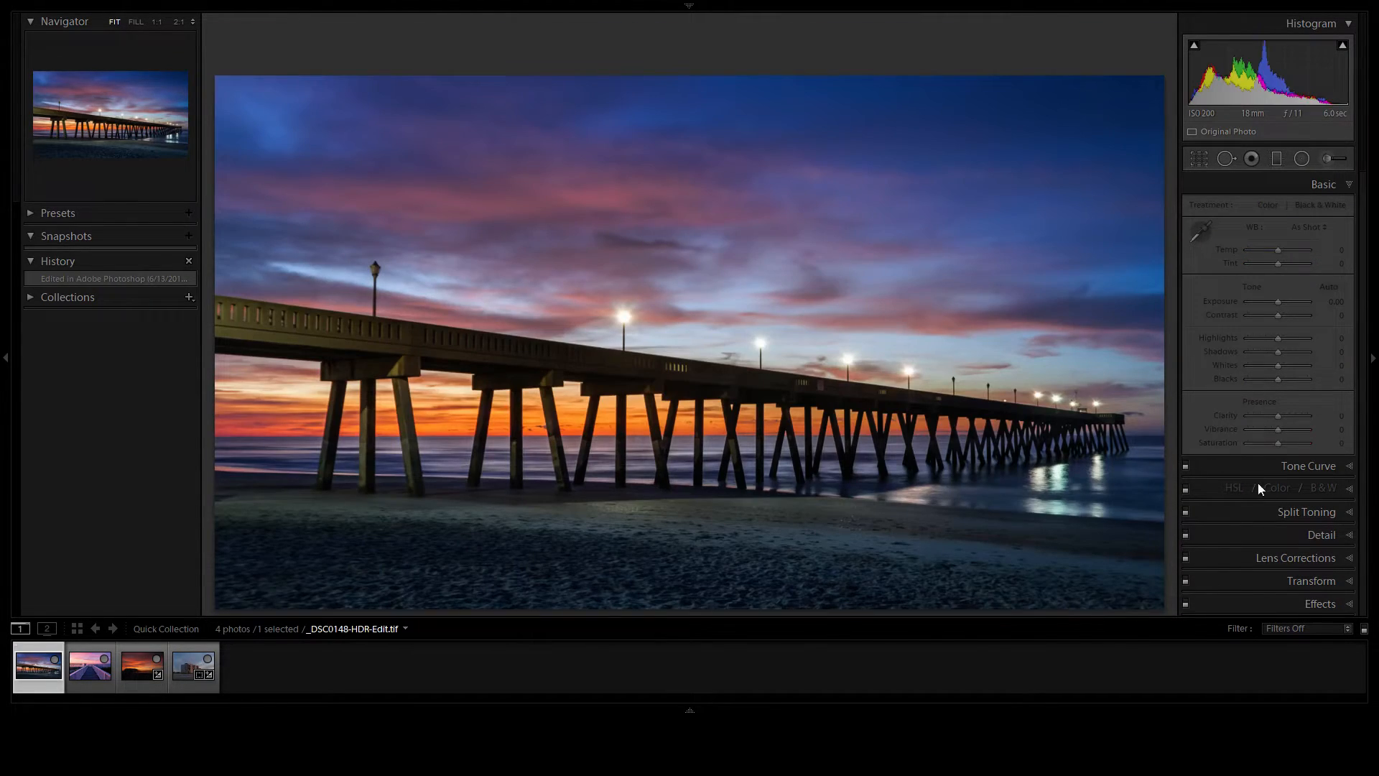
{"action": "left_click", "coordinate": [1295, 514]}
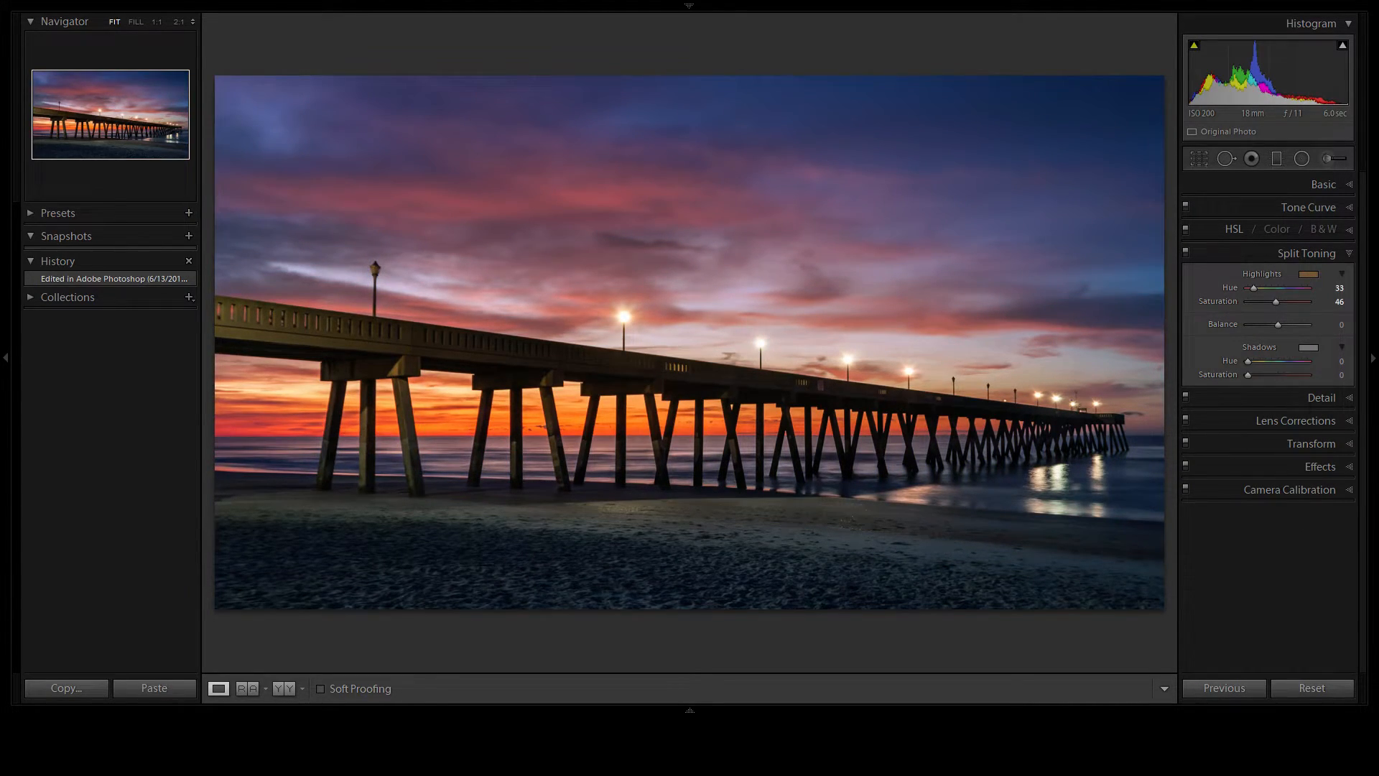
{"action": "left_click", "coordinate": [1305, 347]}
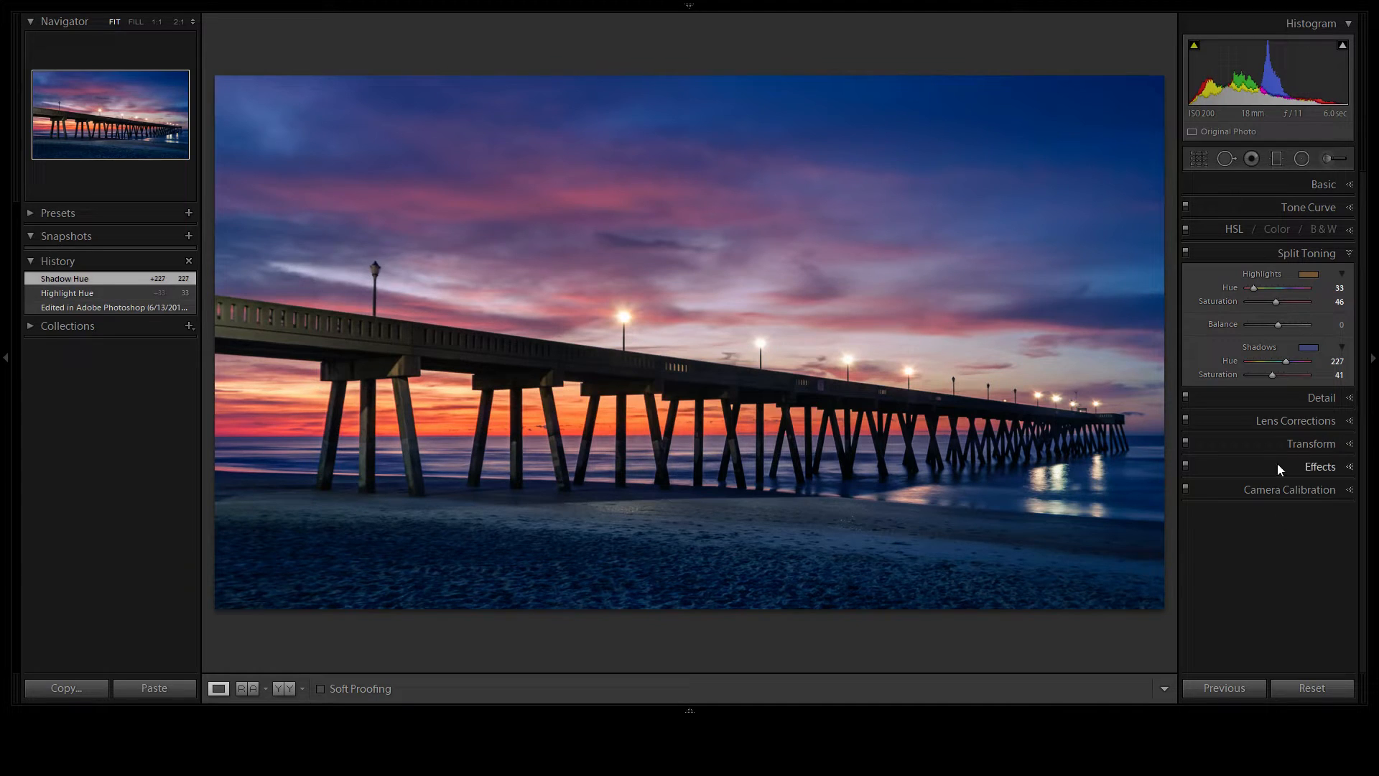
Step: Set the pier photo's split toning balance to +36, shadow saturation to 24 and highlight saturation to 35, comparing it off and on
{"action": "left_click_drag", "start_coordinate": [1278, 325], "coordinate": [1261, 373]}
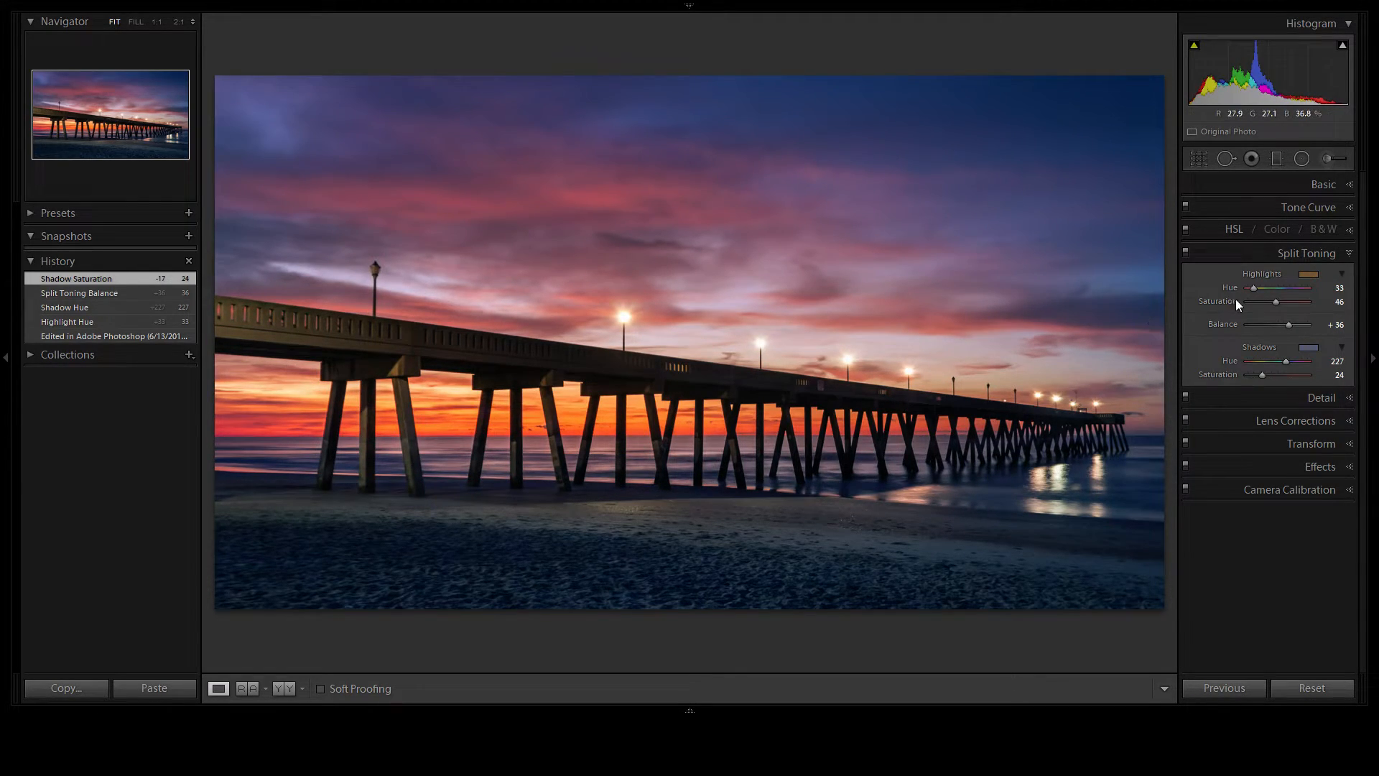
{"action": "left_click_drag", "start_coordinate": [1261, 310], "coordinate": [1268, 315]}
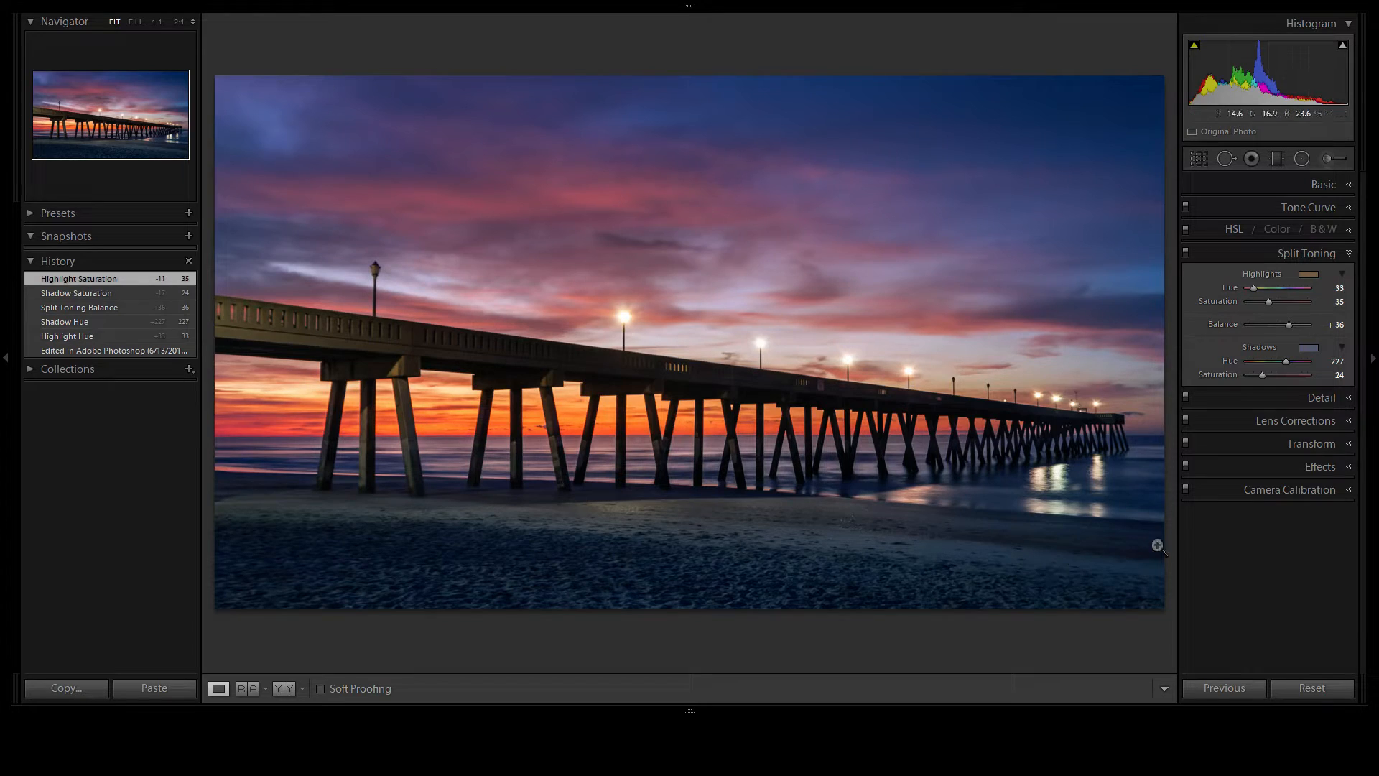
{"action": "left_click", "coordinate": [1187, 253]}
{"action": "left_click", "coordinate": [1186, 253]}
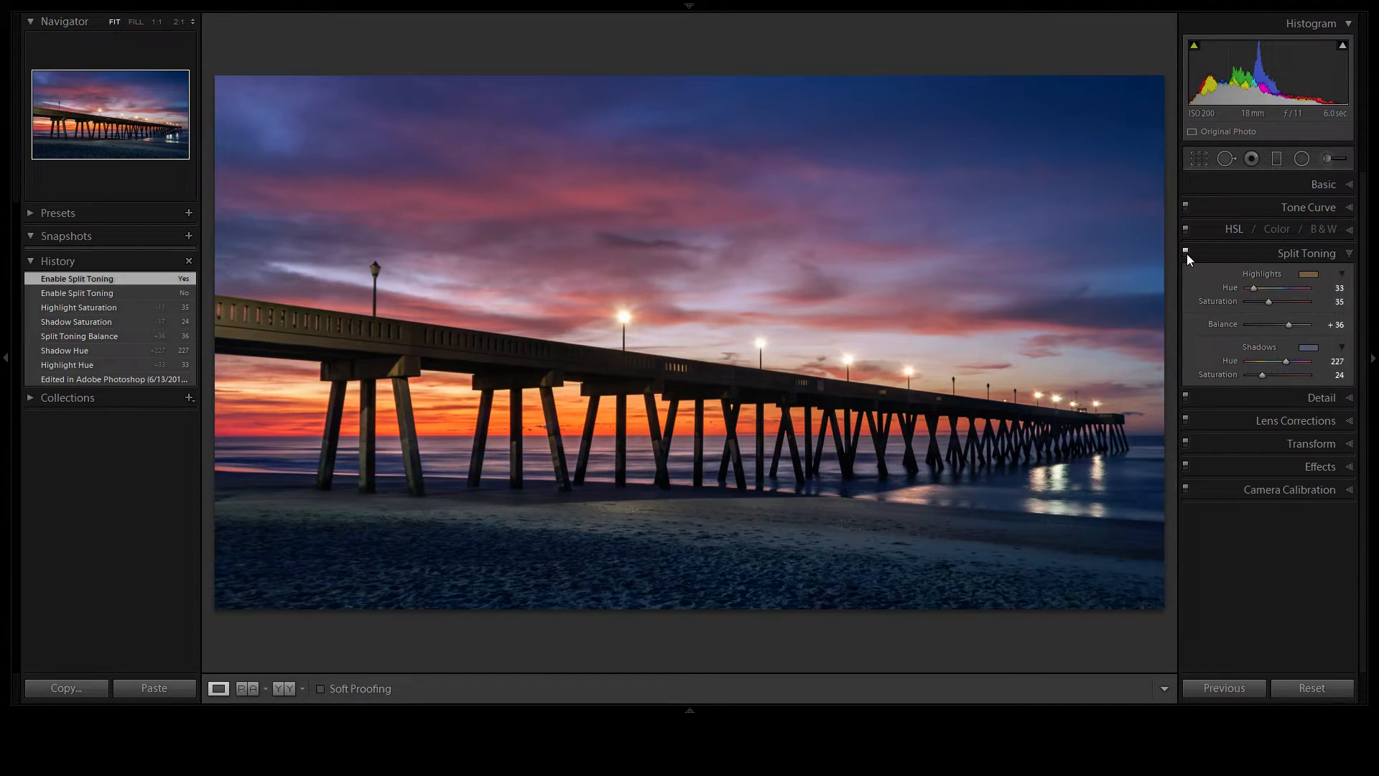
{"action": "left_click", "coordinate": [1186, 253]}
{"action": "left_click", "coordinate": [1186, 252]}
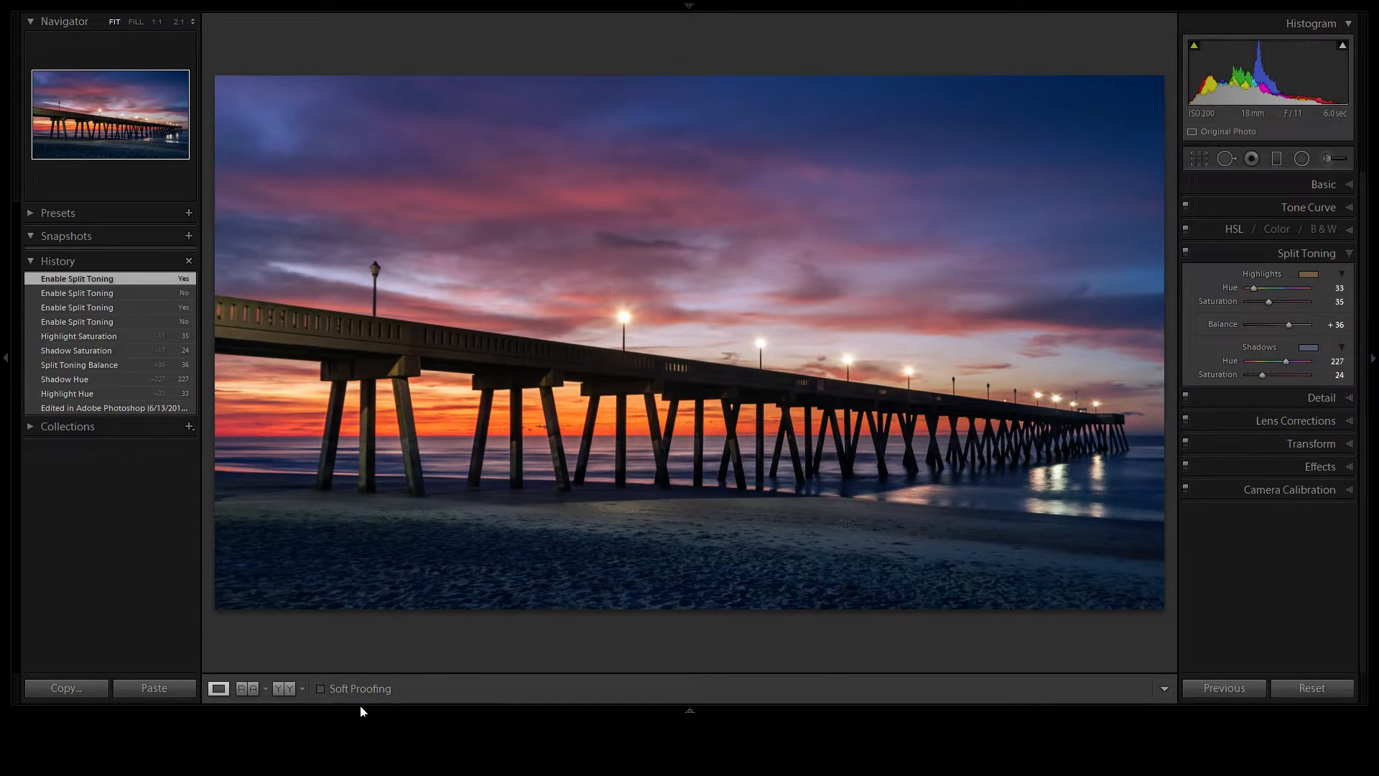
Step: Compare the edited boardwalk photo with Split Toning disabled and enabled
{"action": "mouse_move", "coordinate": [361, 711]}
{"action": "left_click", "coordinate": [90, 666]}
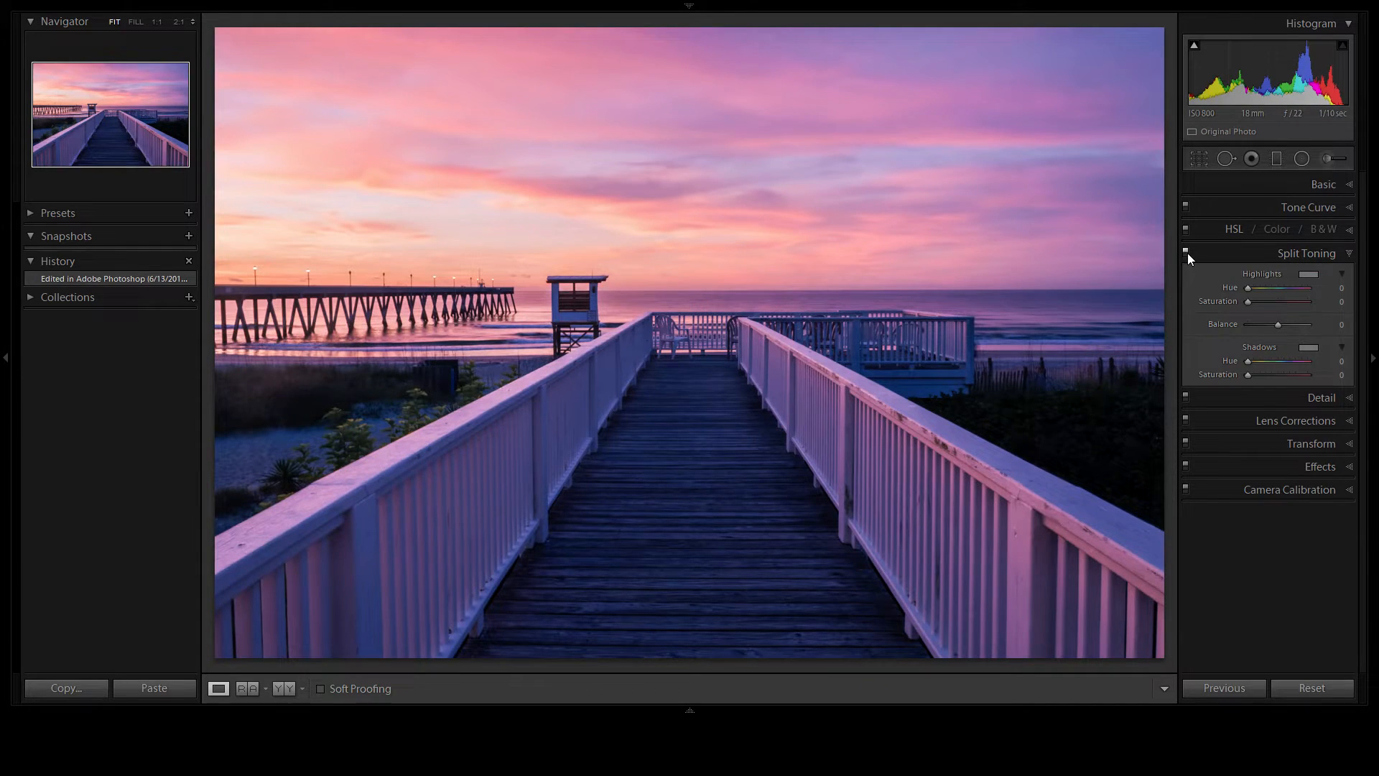
{"action": "left_click", "coordinate": [1186, 250]}
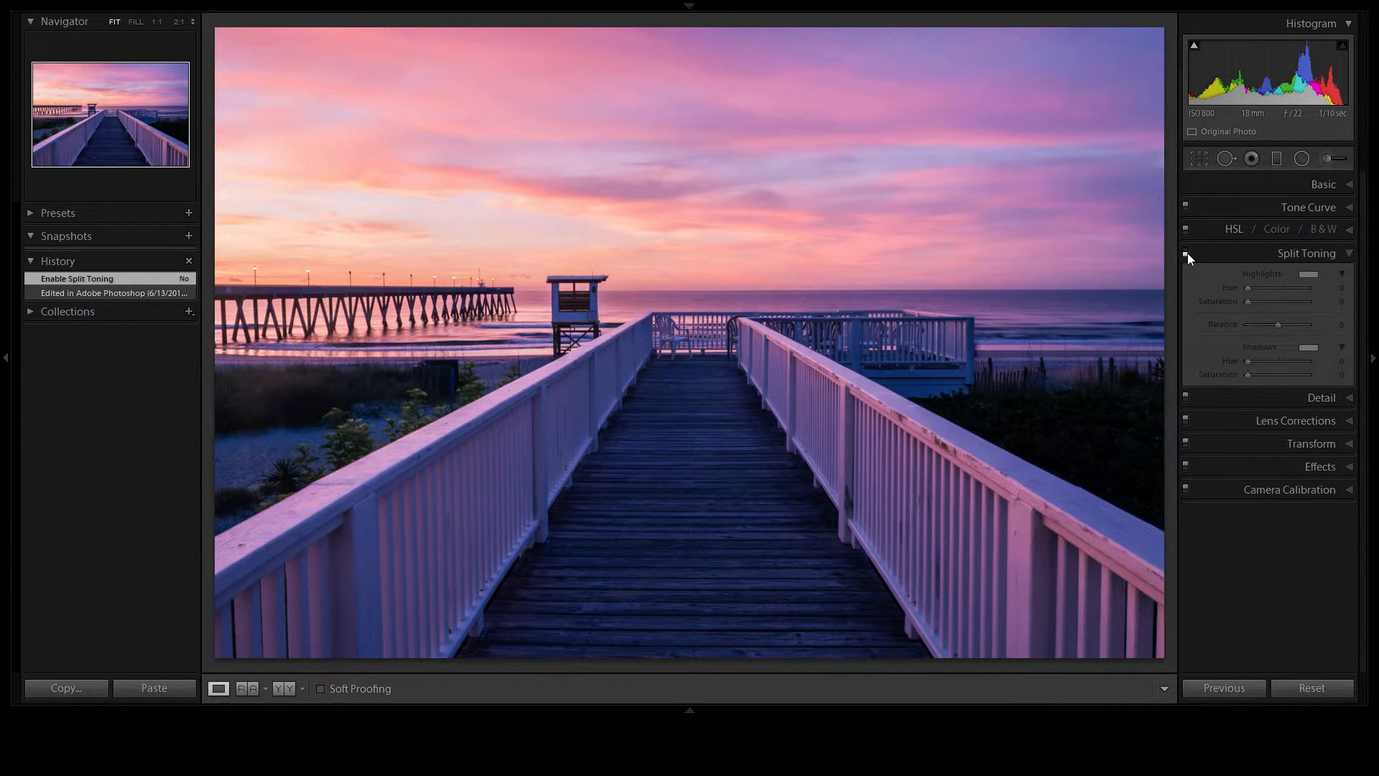
{"action": "left_click", "coordinate": [1186, 252]}
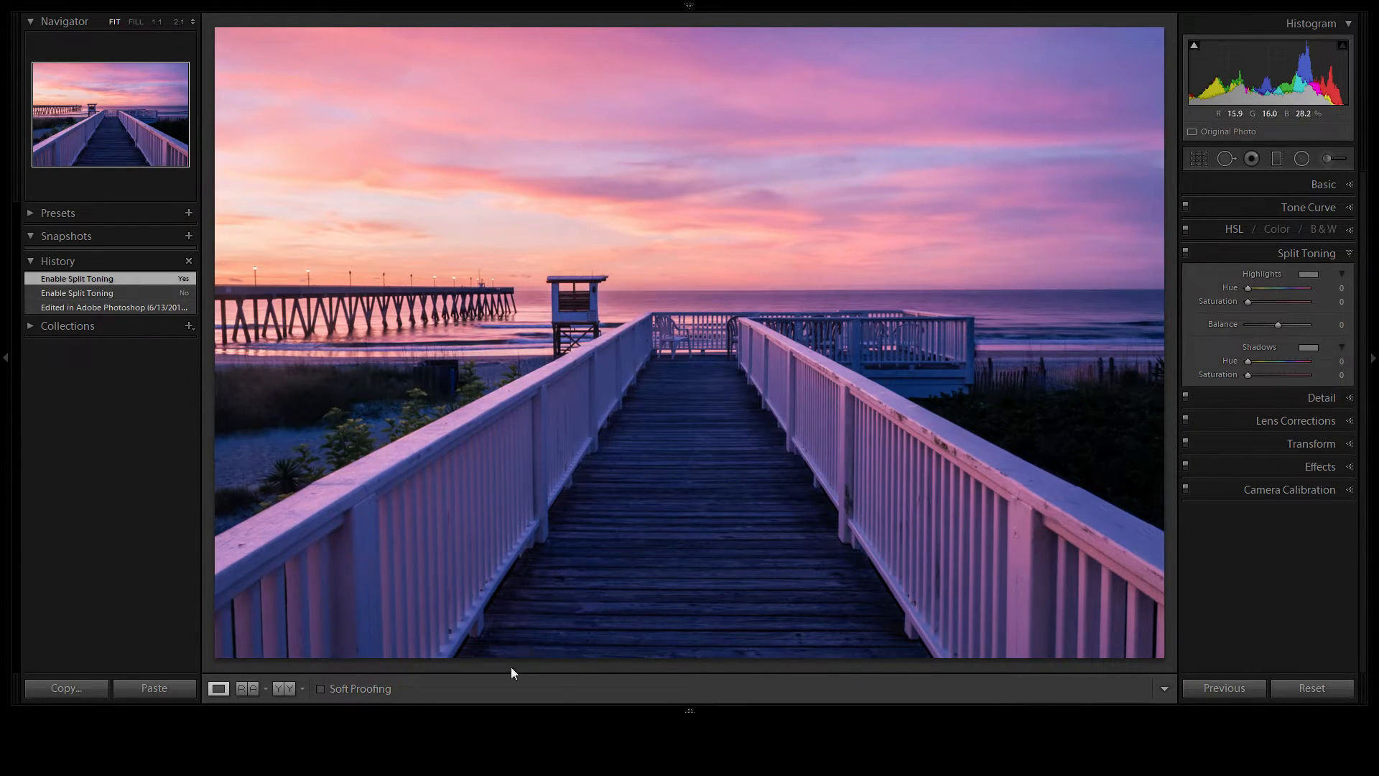
Step: Open the dark red sunset photo of the silhouetted pier and building for editing
{"action": "mouse_move", "coordinate": [446, 704]}
{"action": "left_click", "coordinate": [137, 666]}
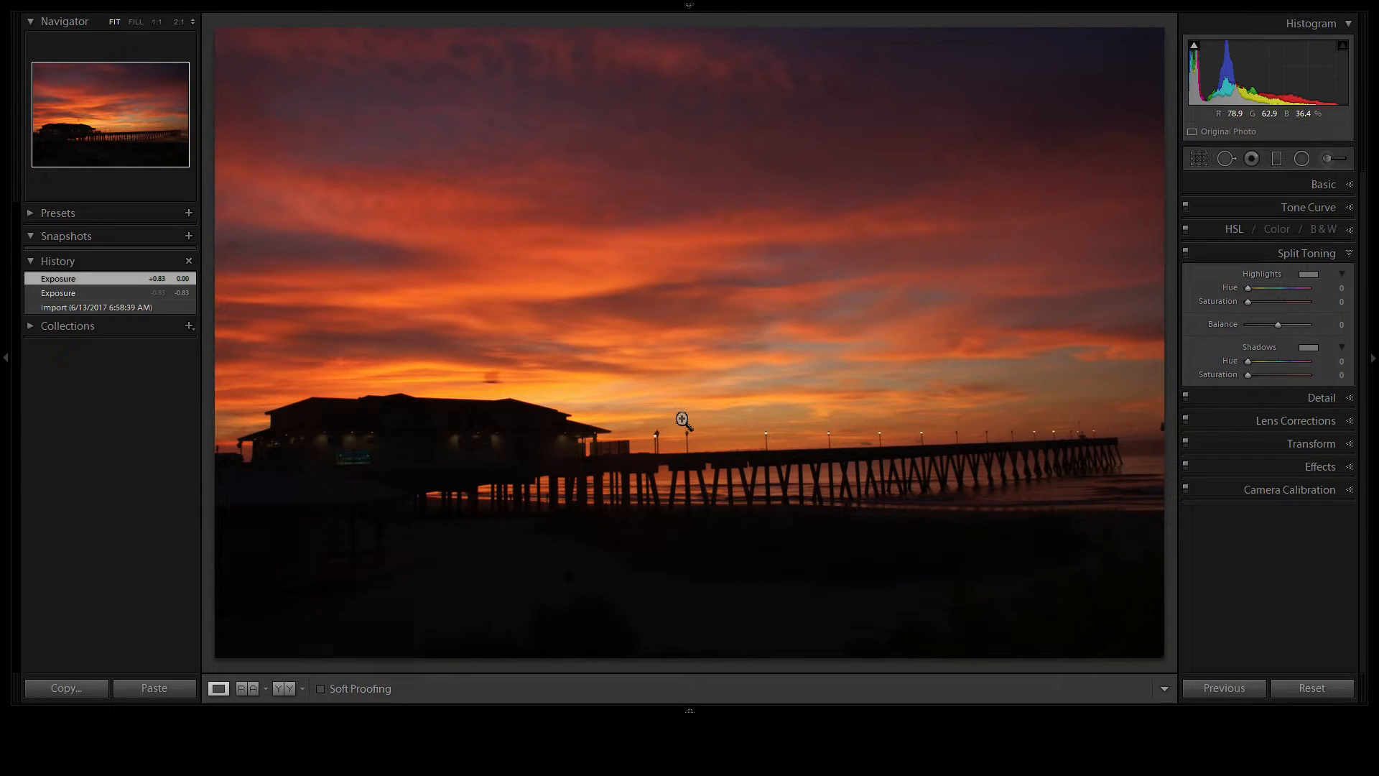
Step: Straighten the dark red pier sunset photo to a crop angle of 3.89 and reposition the image within the crop
{"action": "left_click", "coordinate": [1124, 449]}
{"action": "left_click_drag", "start_coordinate": [843, 588], "coordinate": [1158, 478]}
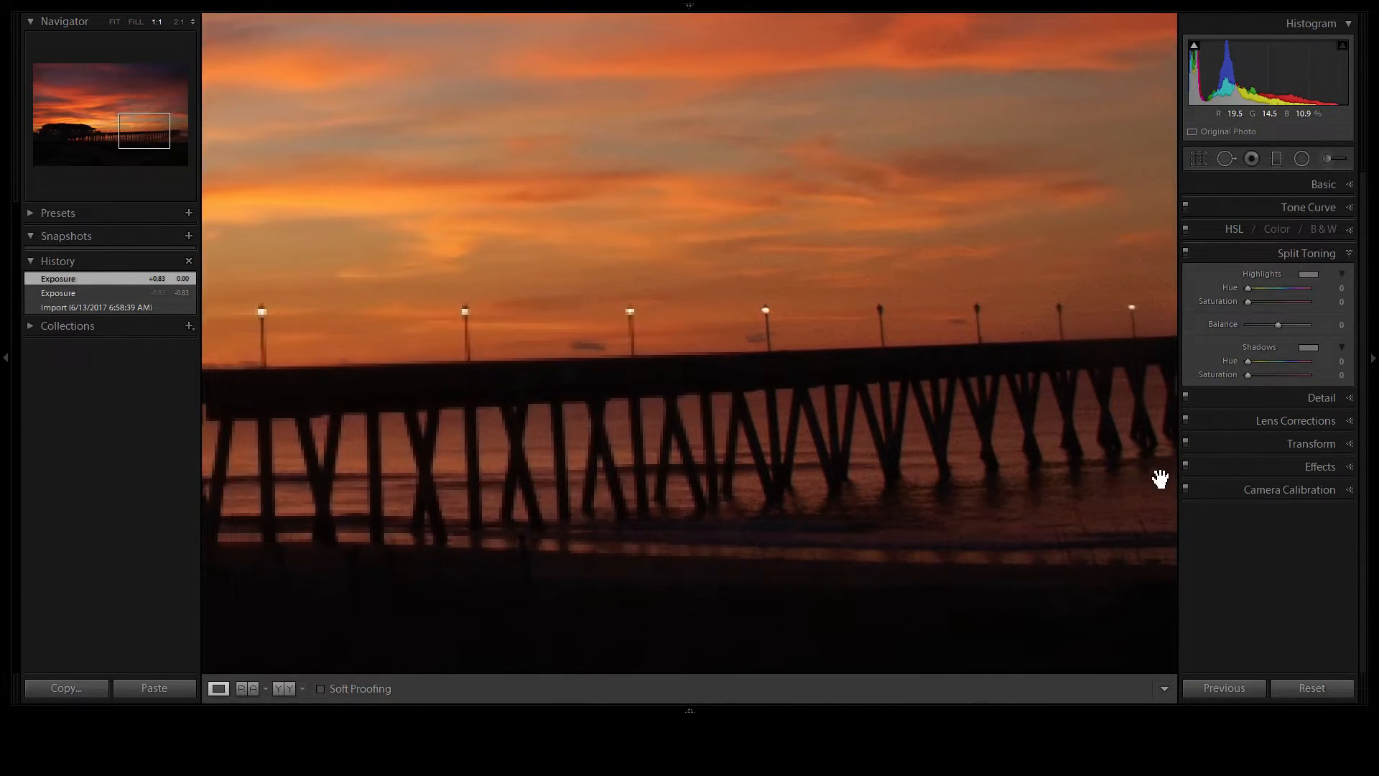
{"action": "left_click_drag", "start_coordinate": [641, 543], "coordinate": [756, 517]}
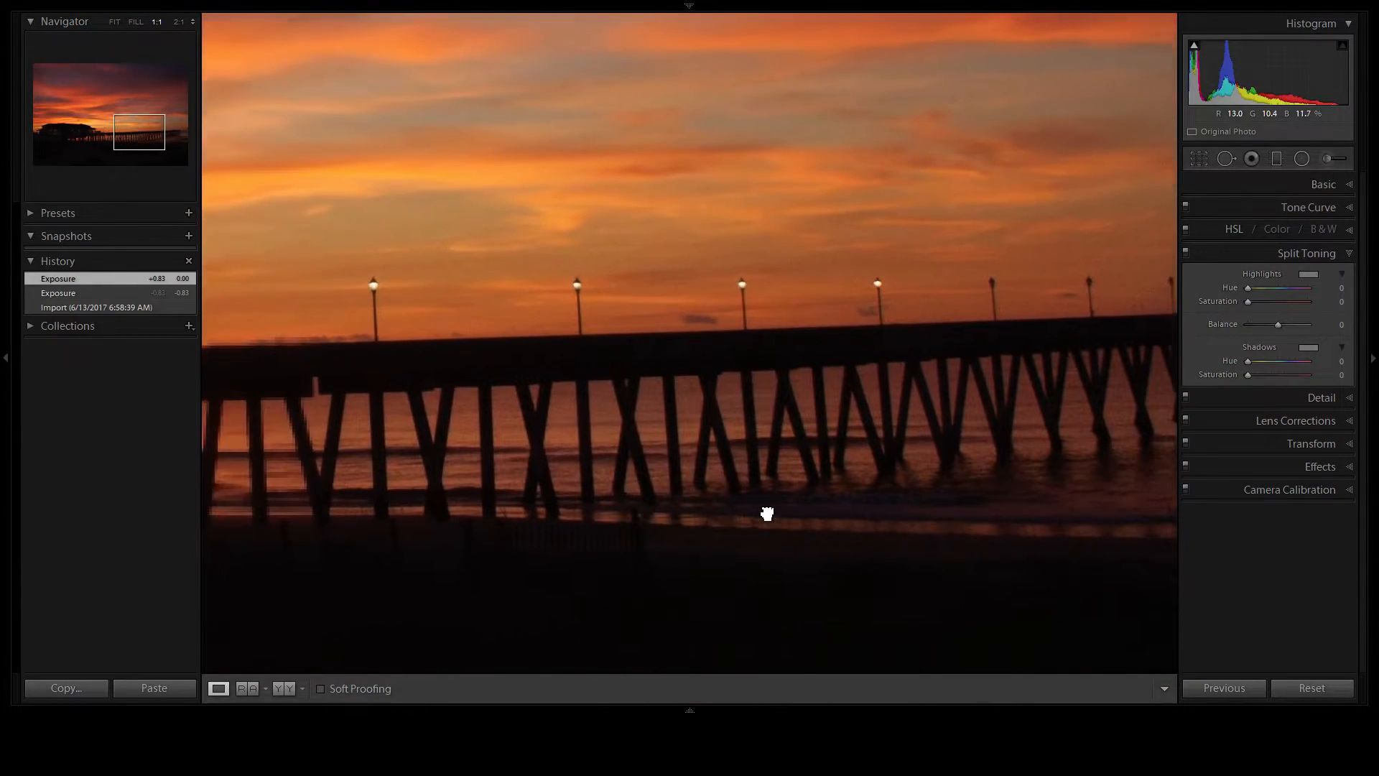
{"action": "left_click", "coordinate": [1199, 159]}
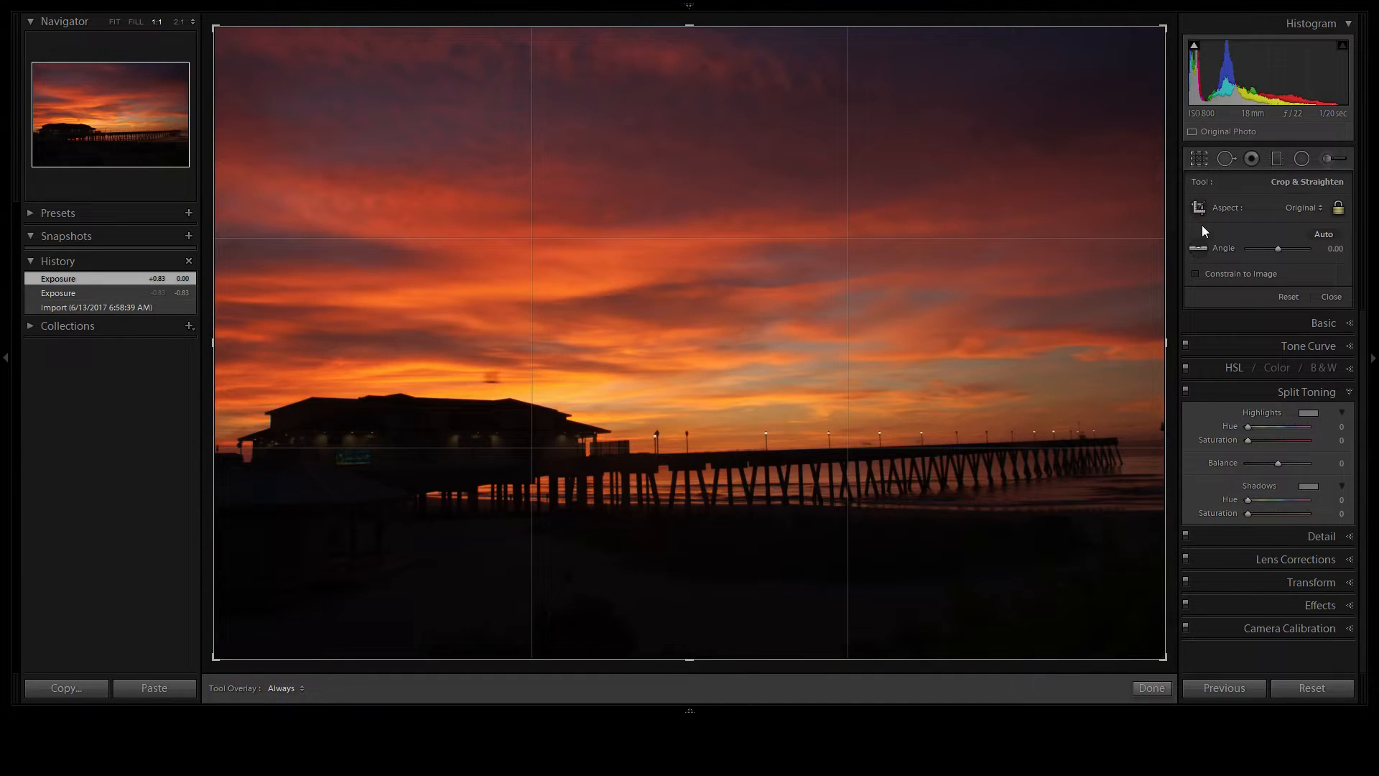
{"action": "left_click", "coordinate": [1197, 249]}
{"action": "left_click_drag", "start_coordinate": [764, 432], "coordinate": [770, 509]}
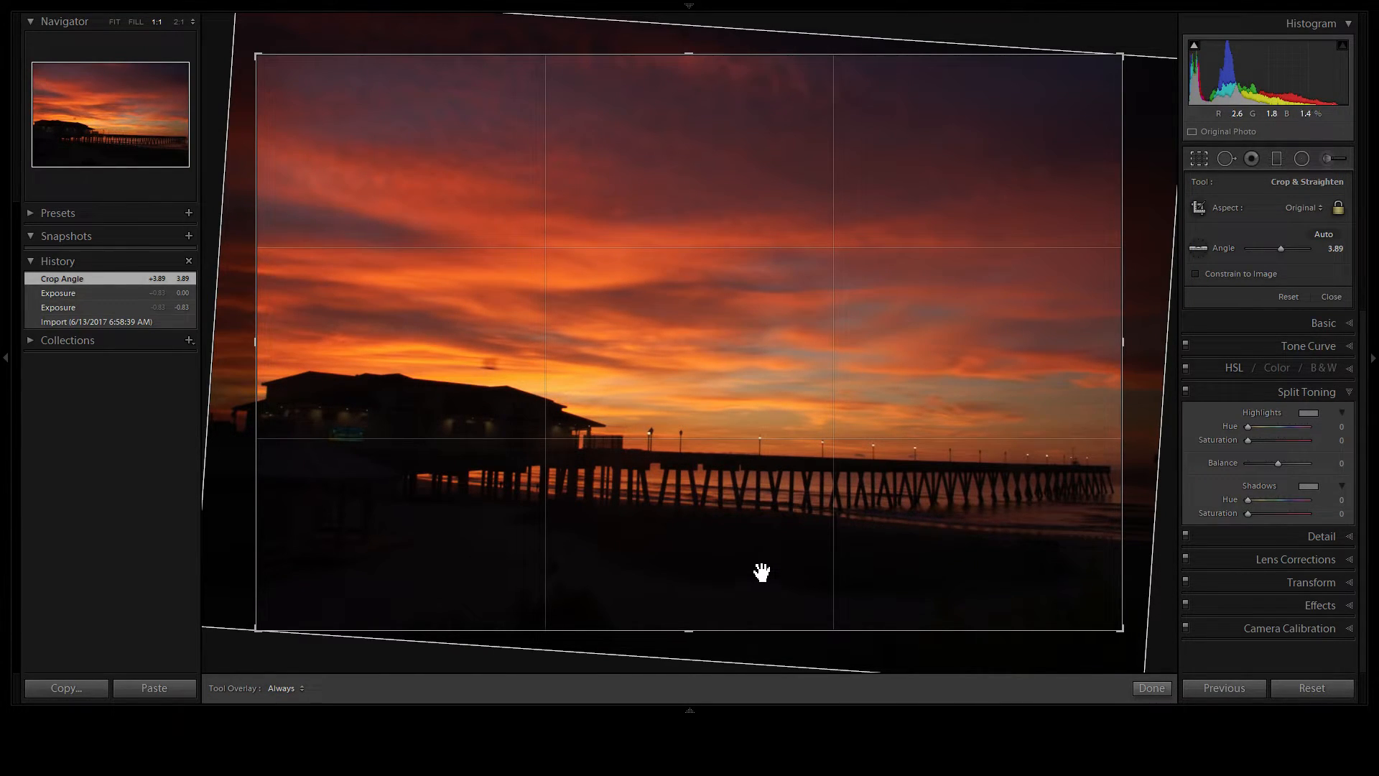
{"action": "left_click_drag", "start_coordinate": [788, 560], "coordinate": [840, 560]}
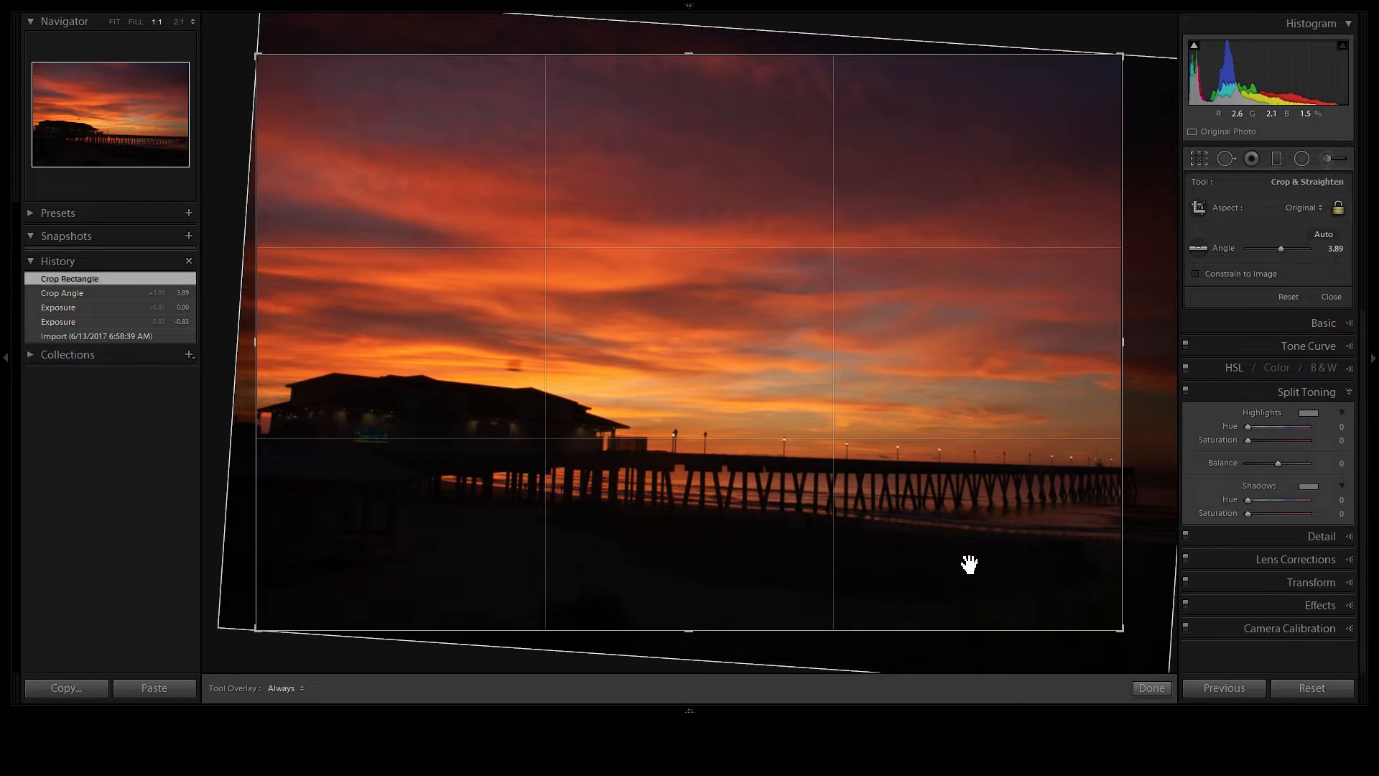
{"action": "left_click_drag", "start_coordinate": [960, 560], "coordinate": [943, 604]}
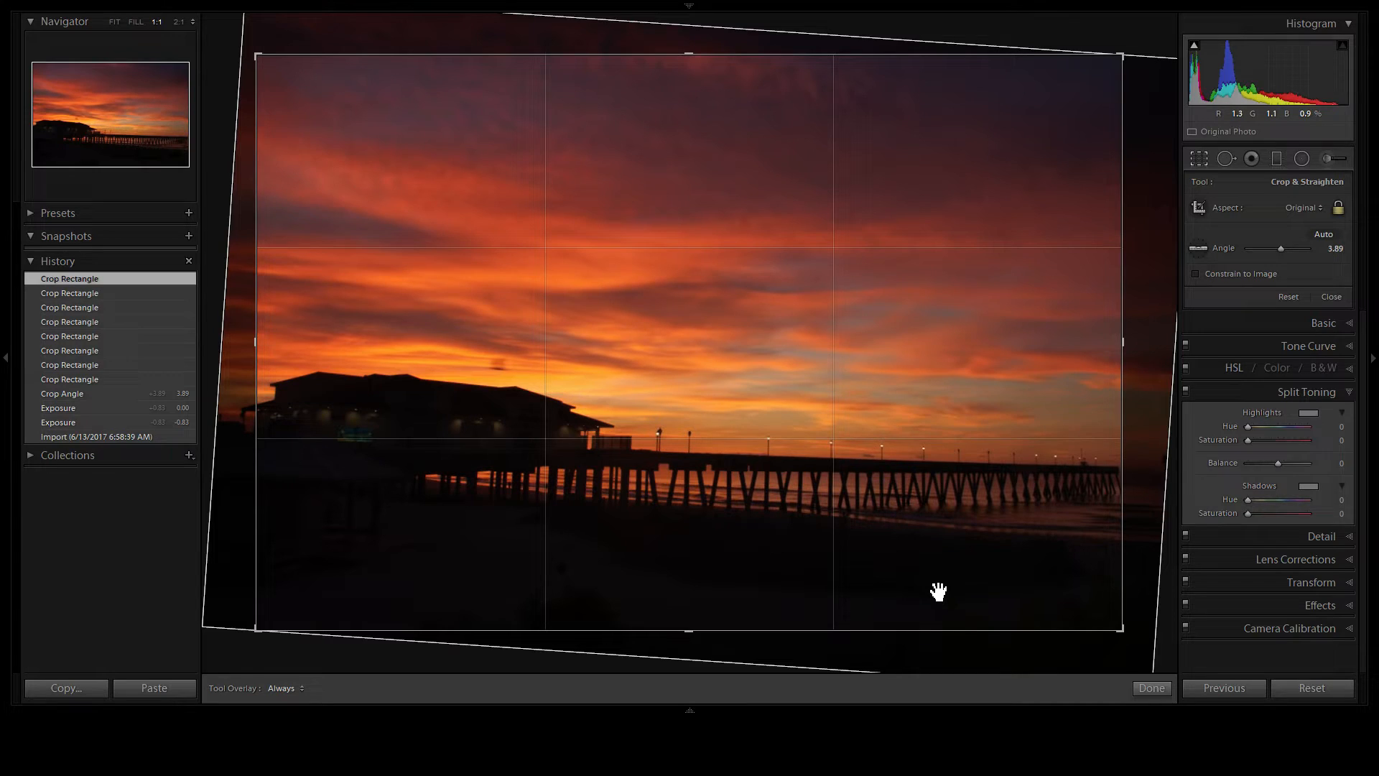
{"action": "key", "text": "Return"}
{"action": "left_click", "coordinate": [937, 589]}
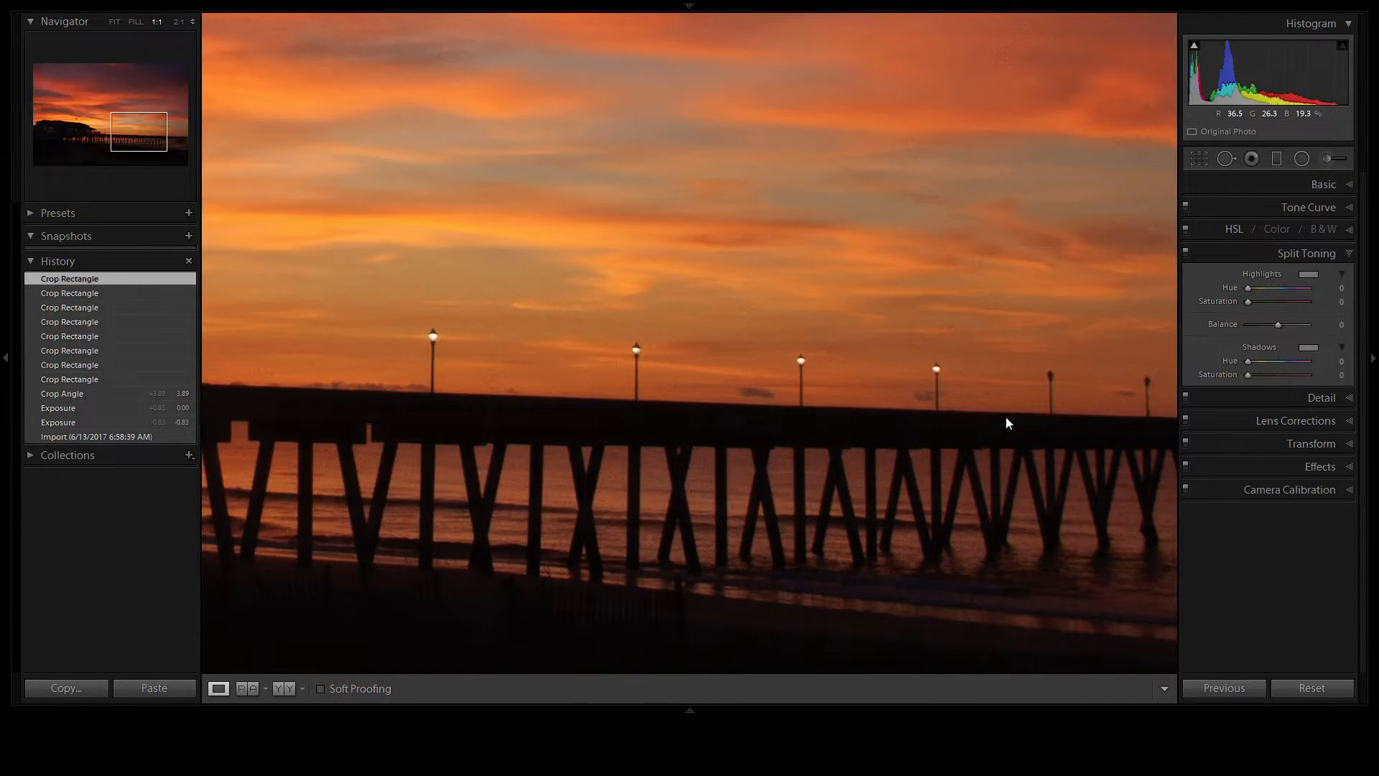
{"action": "left_click", "coordinate": [1091, 397]}
Step: Enable lens profile corrections and chromatic aberration removal for the pier sunset photo
{"action": "left_click", "coordinate": [1260, 420]}
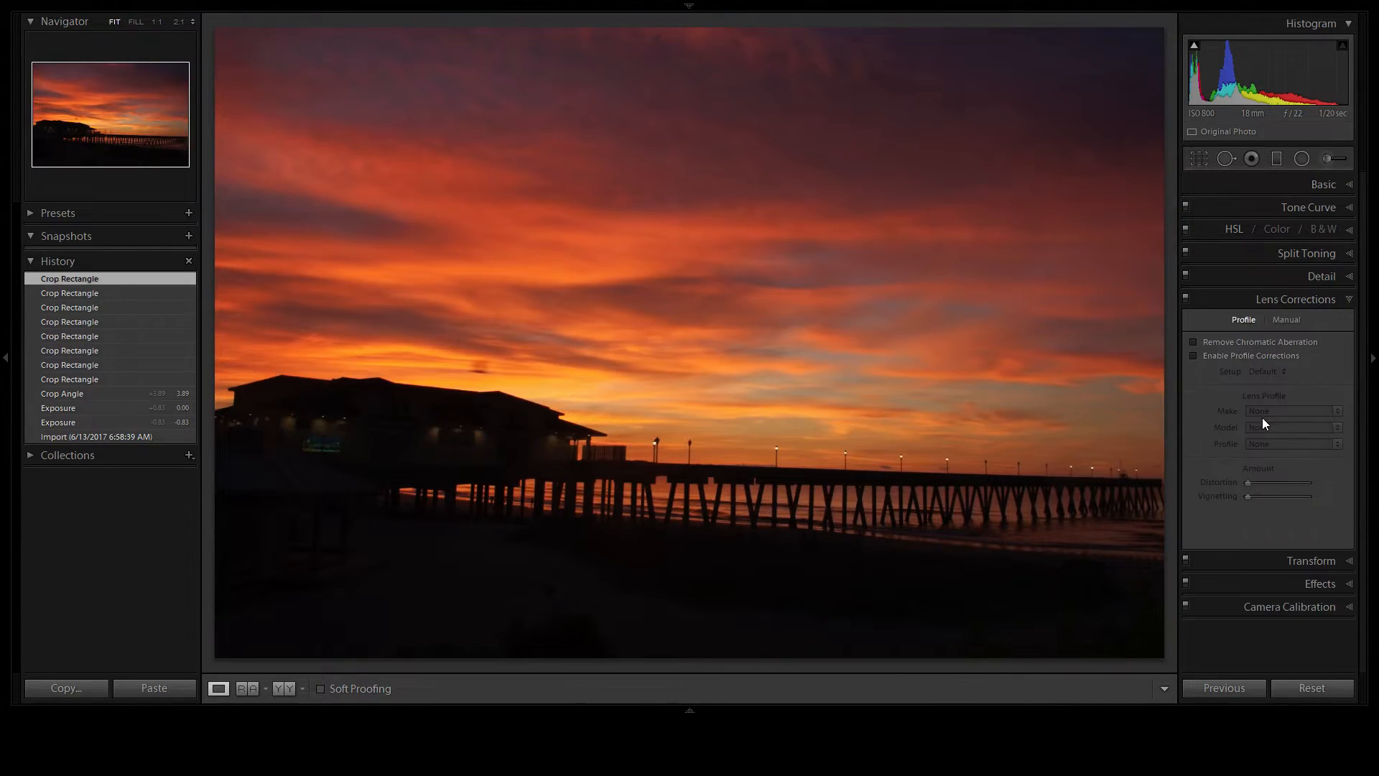
{"action": "left_click", "coordinate": [1235, 353]}
{"action": "left_click", "coordinate": [1238, 341]}
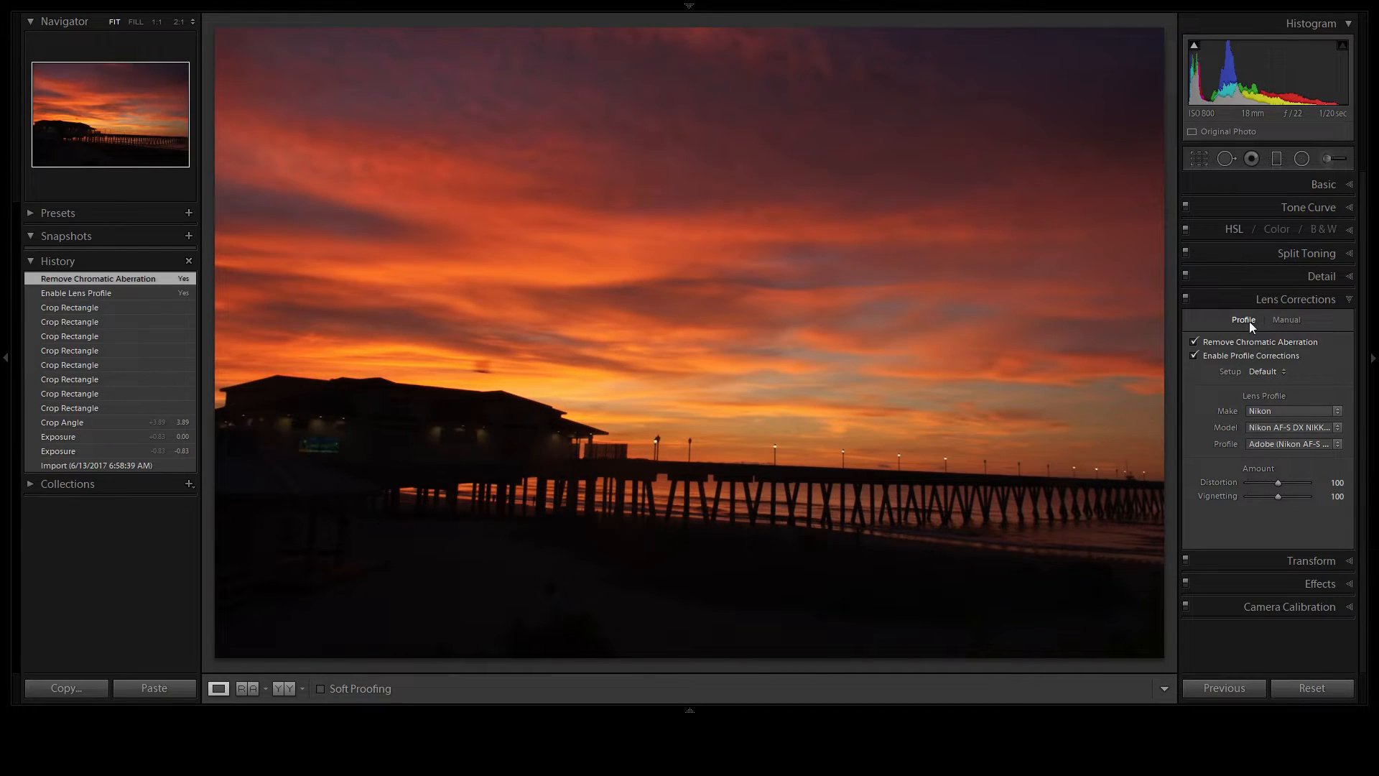
Step: Readjust the pier sunset photo's straightening to a crop angle of 2.98 and apply the crop
{"action": "key", "text": "ctrl+1"}
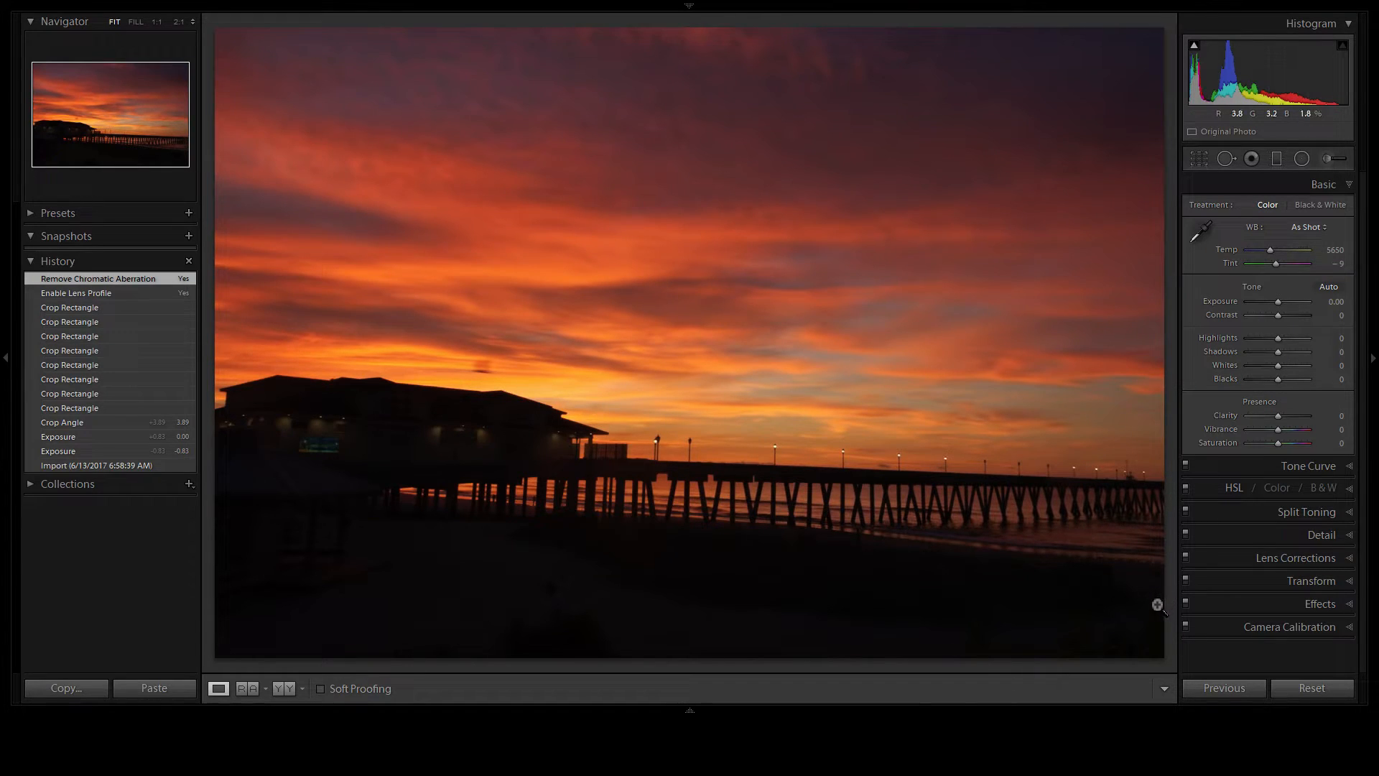
{"action": "left_click", "coordinate": [1197, 159]}
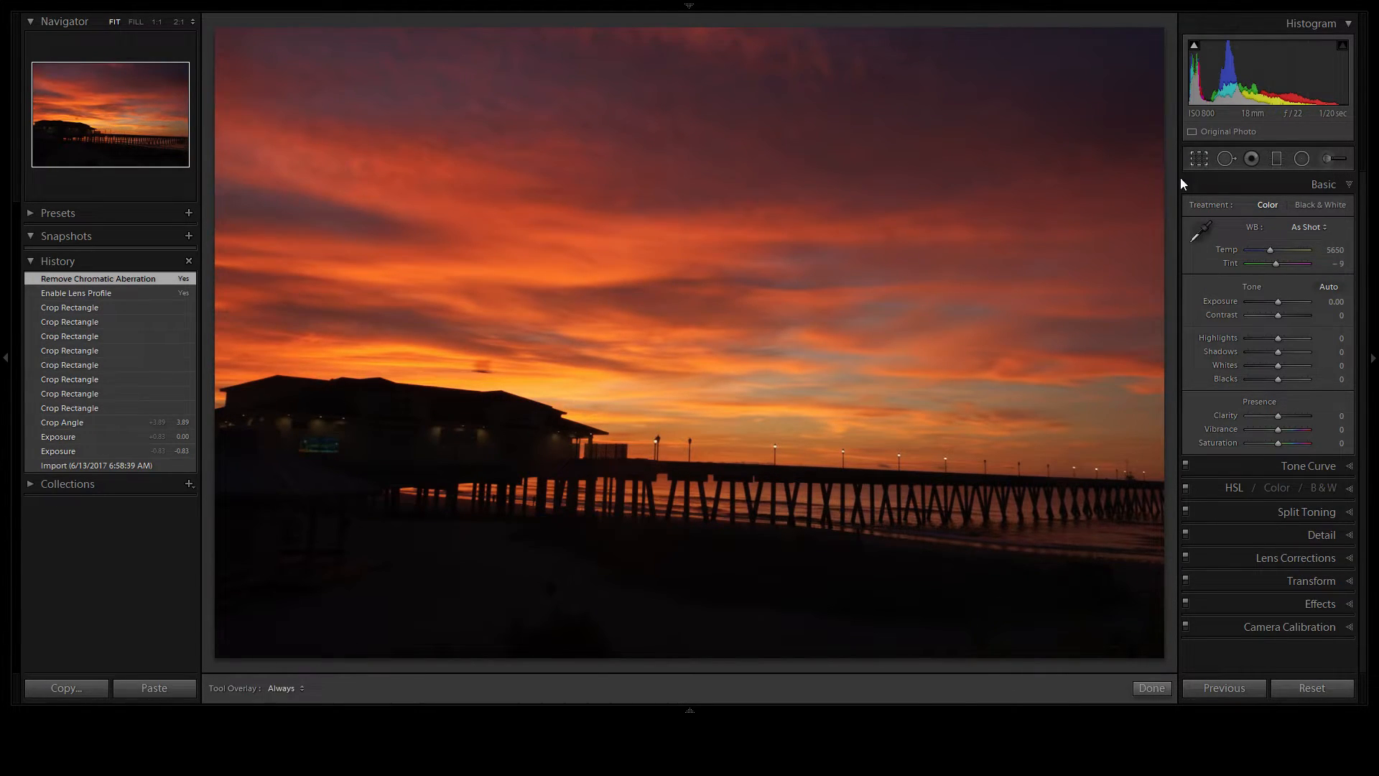
{"action": "left_click_drag", "start_coordinate": [1140, 383], "coordinate": [1140, 375]}
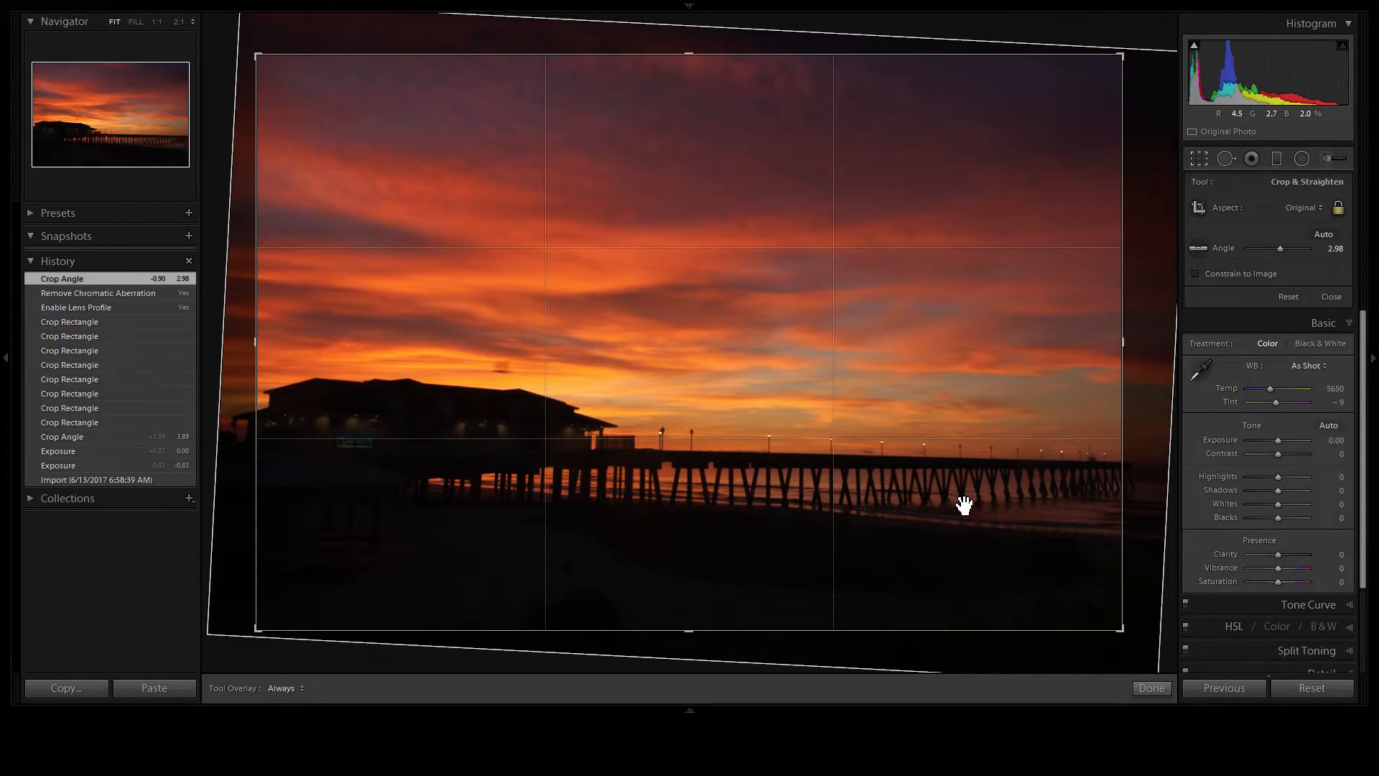
{"action": "key", "text": "Return"}
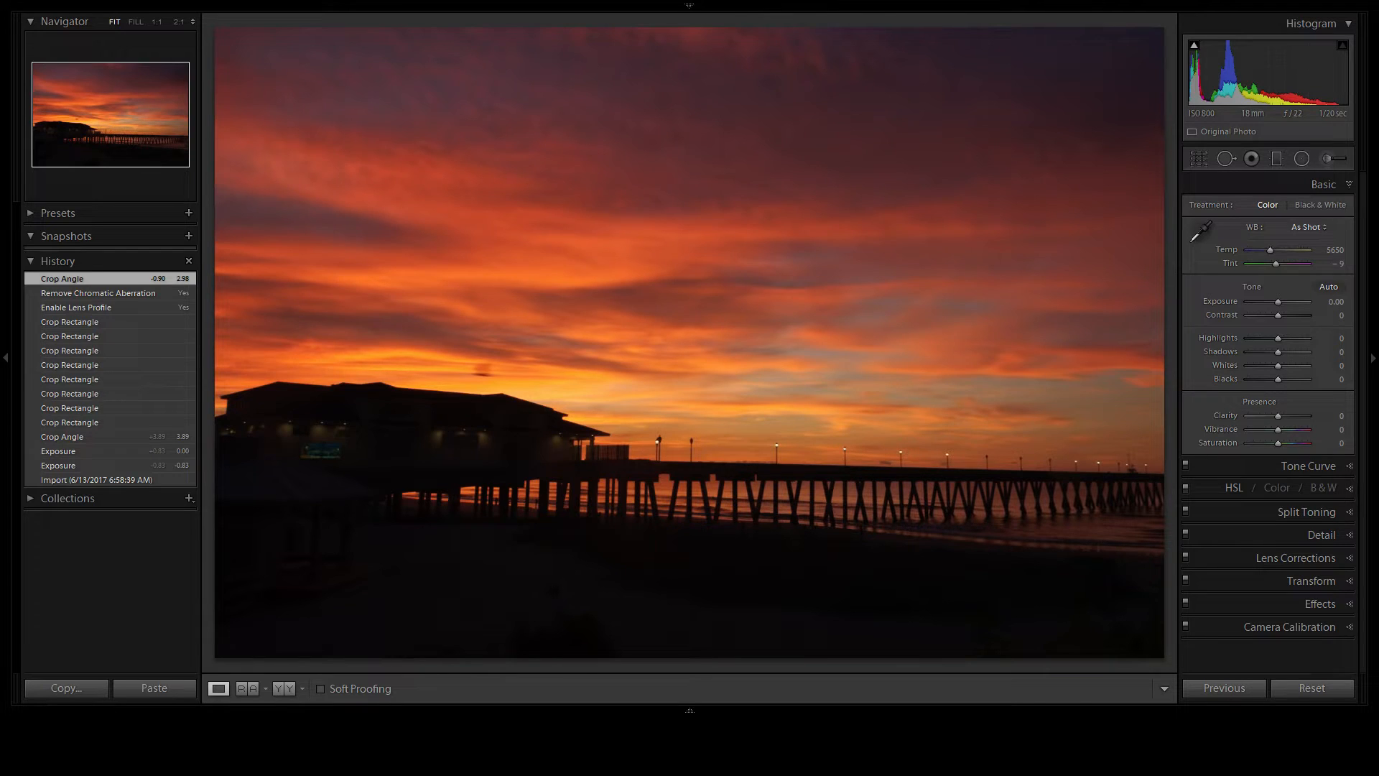
Step: Review the edited pier and boardwalk photos for comparison and return to the dark sunset photo _DSC0151.NEF
{"action": "left_click", "coordinate": [692, 711]}
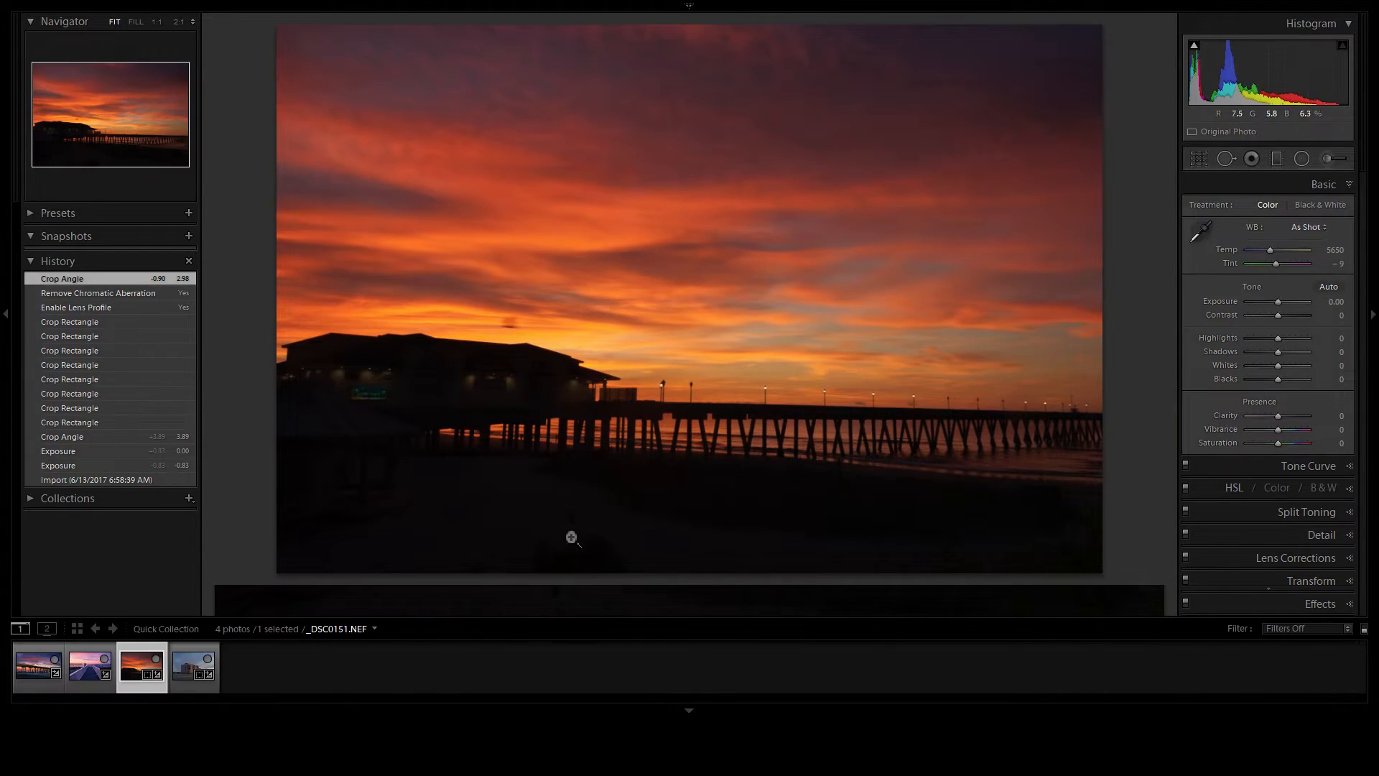
{"action": "left_click", "coordinate": [35, 656]}
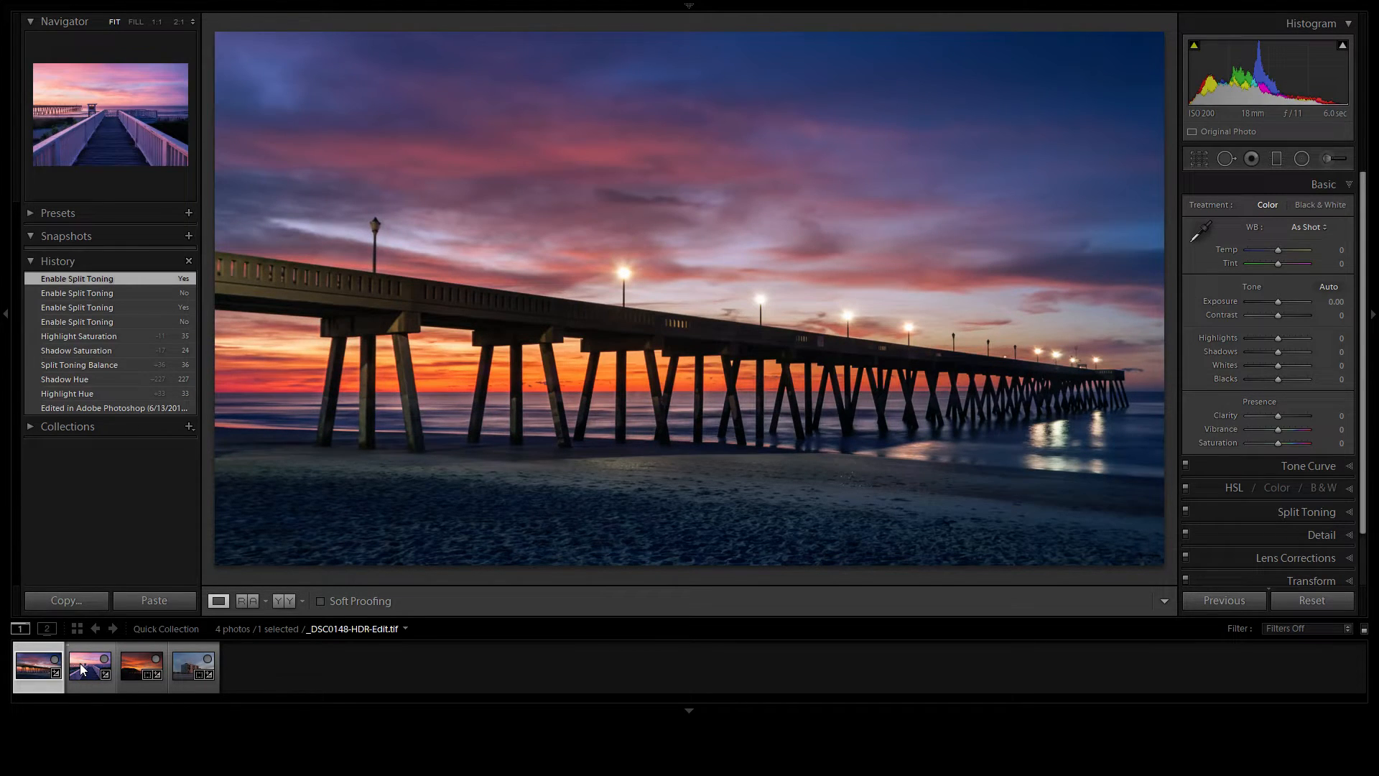
{"action": "left_click", "coordinate": [82, 669]}
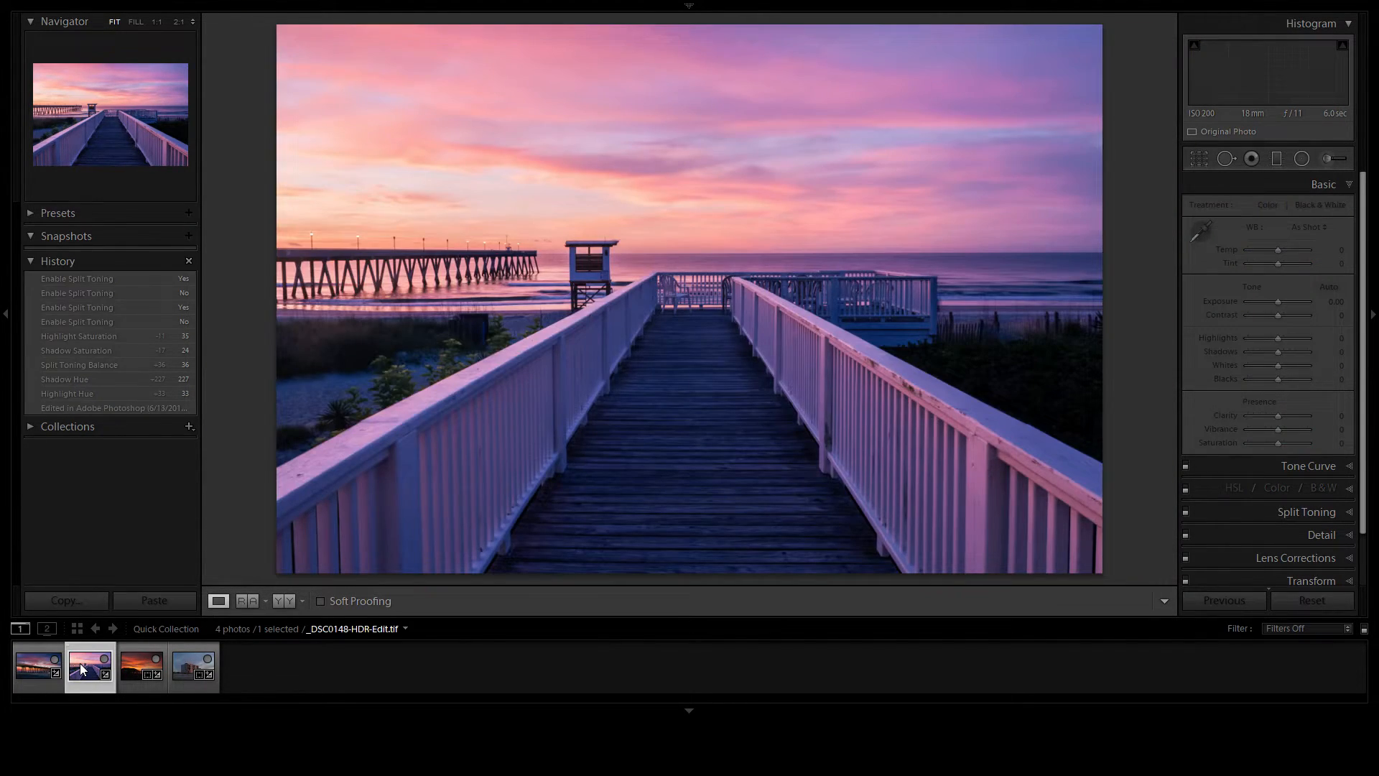
{"action": "left_click", "coordinate": [126, 673]}
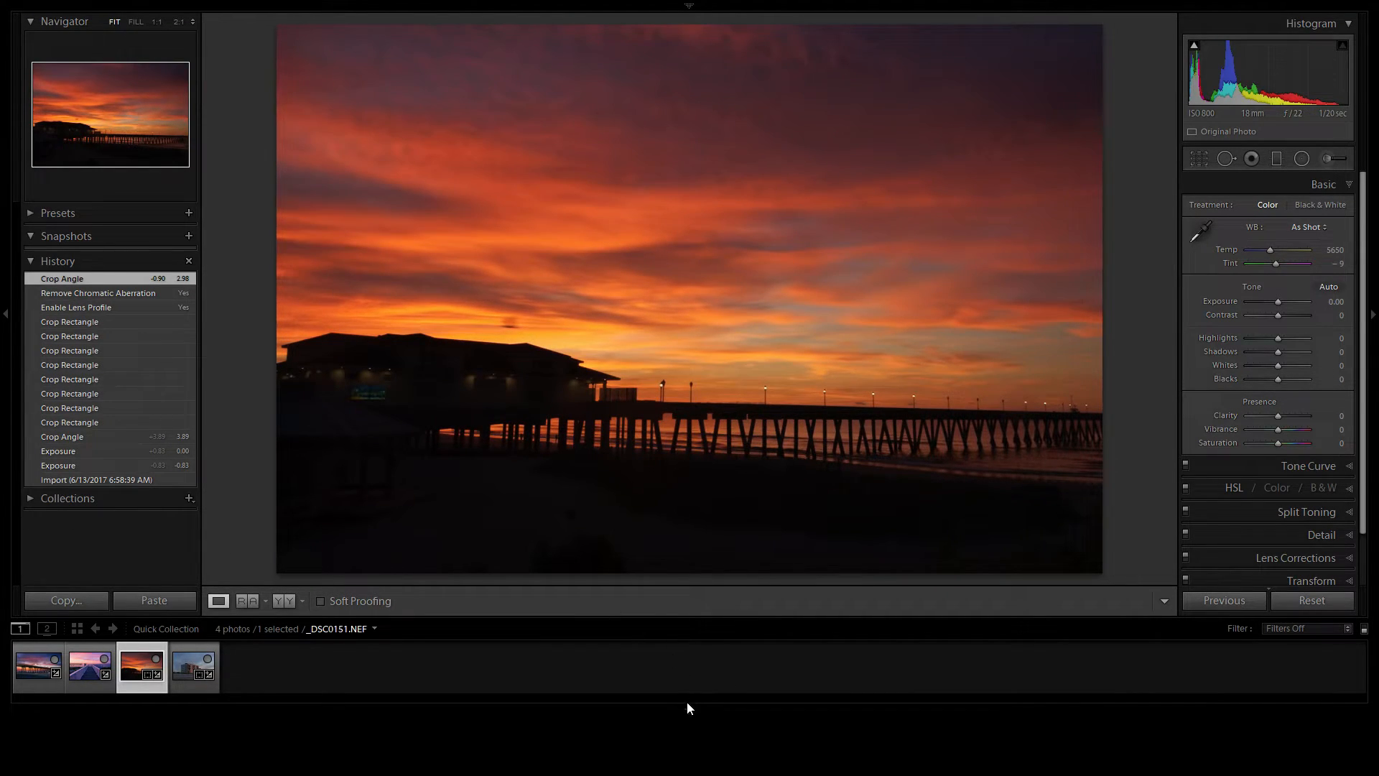
Step: Set the dark sunset photo's Contrast to +21 and Shadows to +55
{"action": "left_click", "coordinate": [690, 710]}
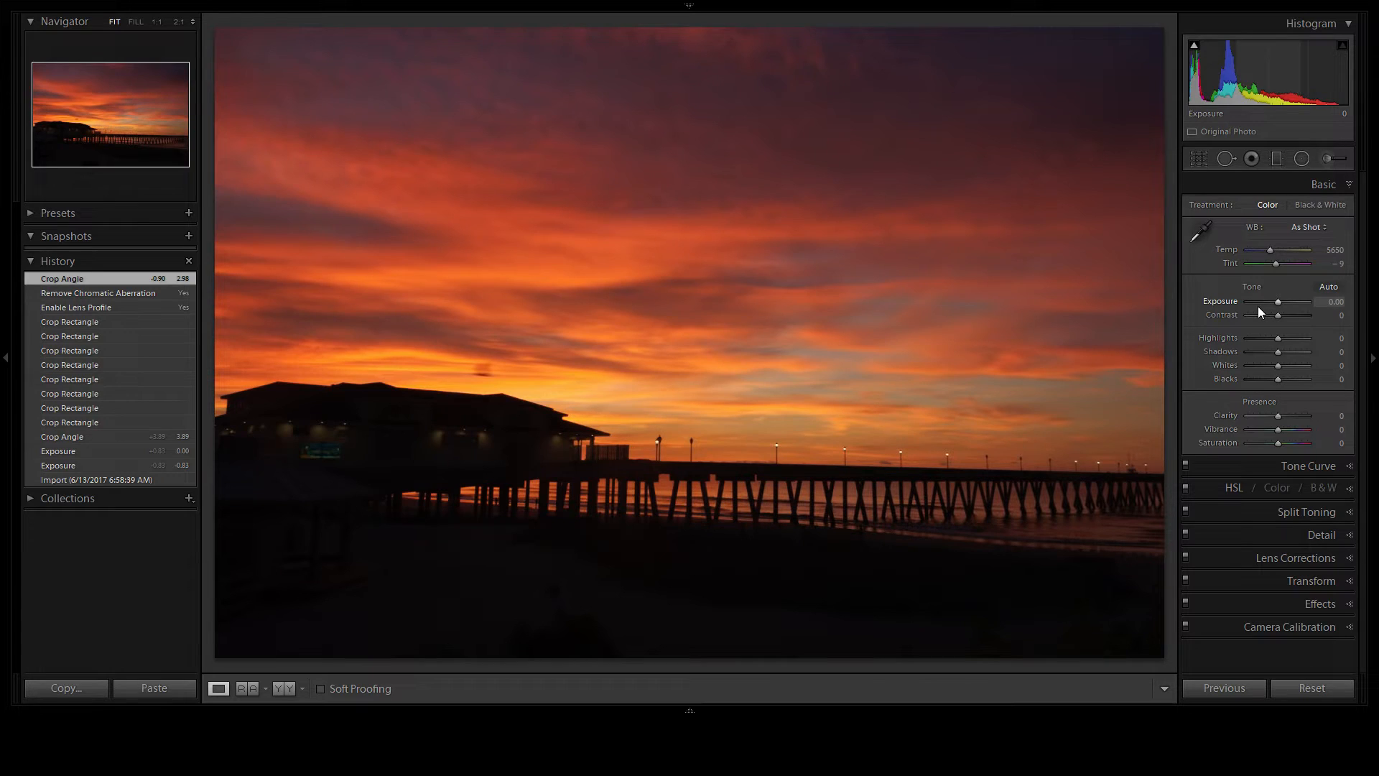
{"action": "left_click_drag", "start_coordinate": [1278, 314], "coordinate": [1294, 350]}
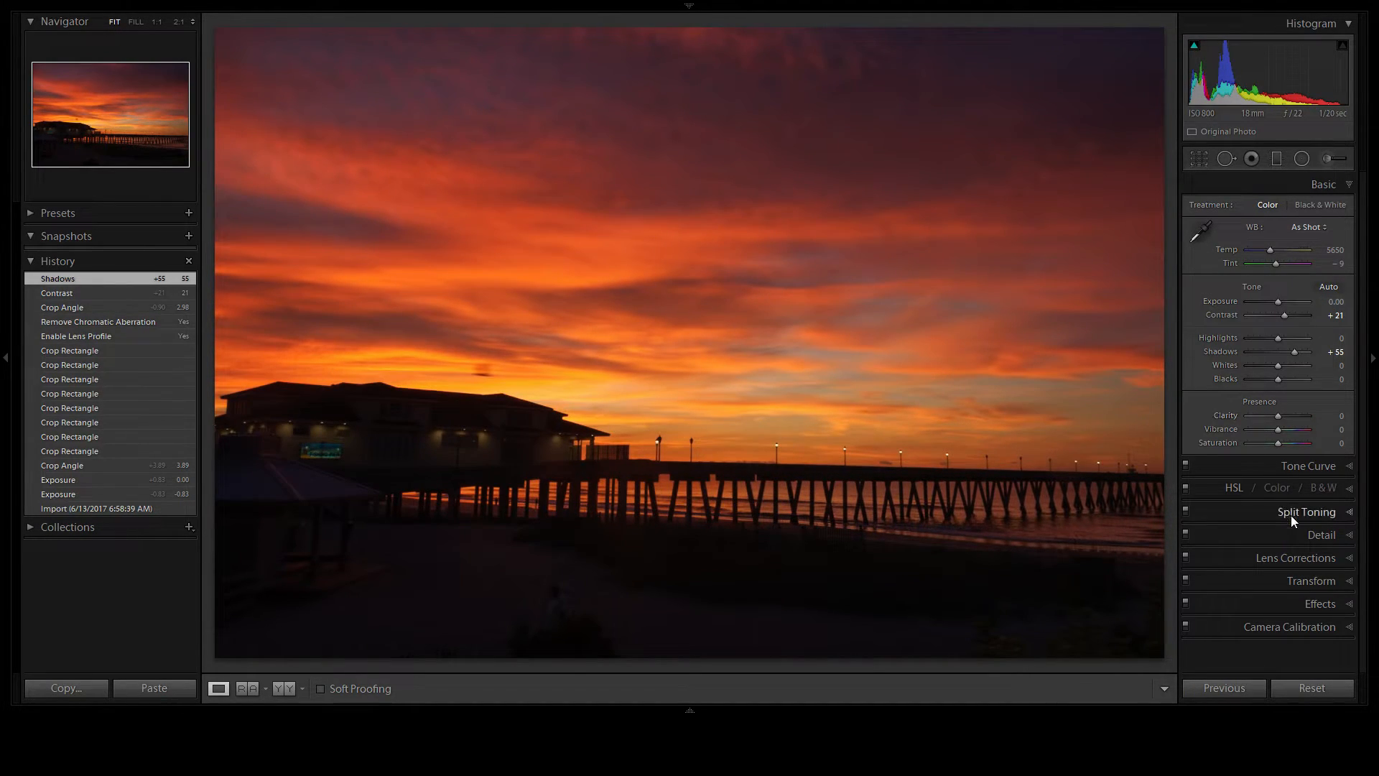
Step: Set noise reduction to Luminance 29 and Color 40, and sharpening to Amount 64 and Radius 1.3, previewing the detail at the pier lamp
{"action": "left_click", "coordinate": [1307, 603]}
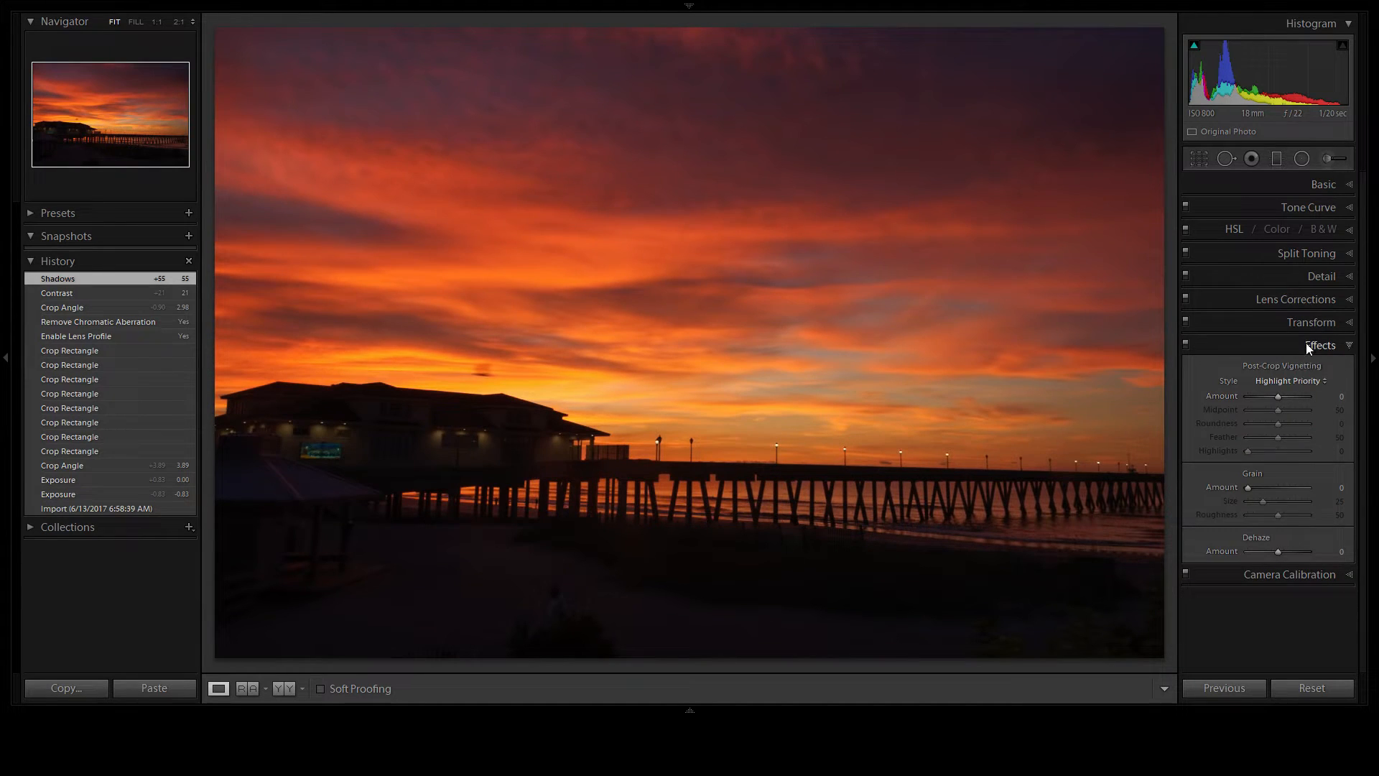
{"action": "left_click", "coordinate": [1309, 320]}
{"action": "left_click", "coordinate": [1317, 277]}
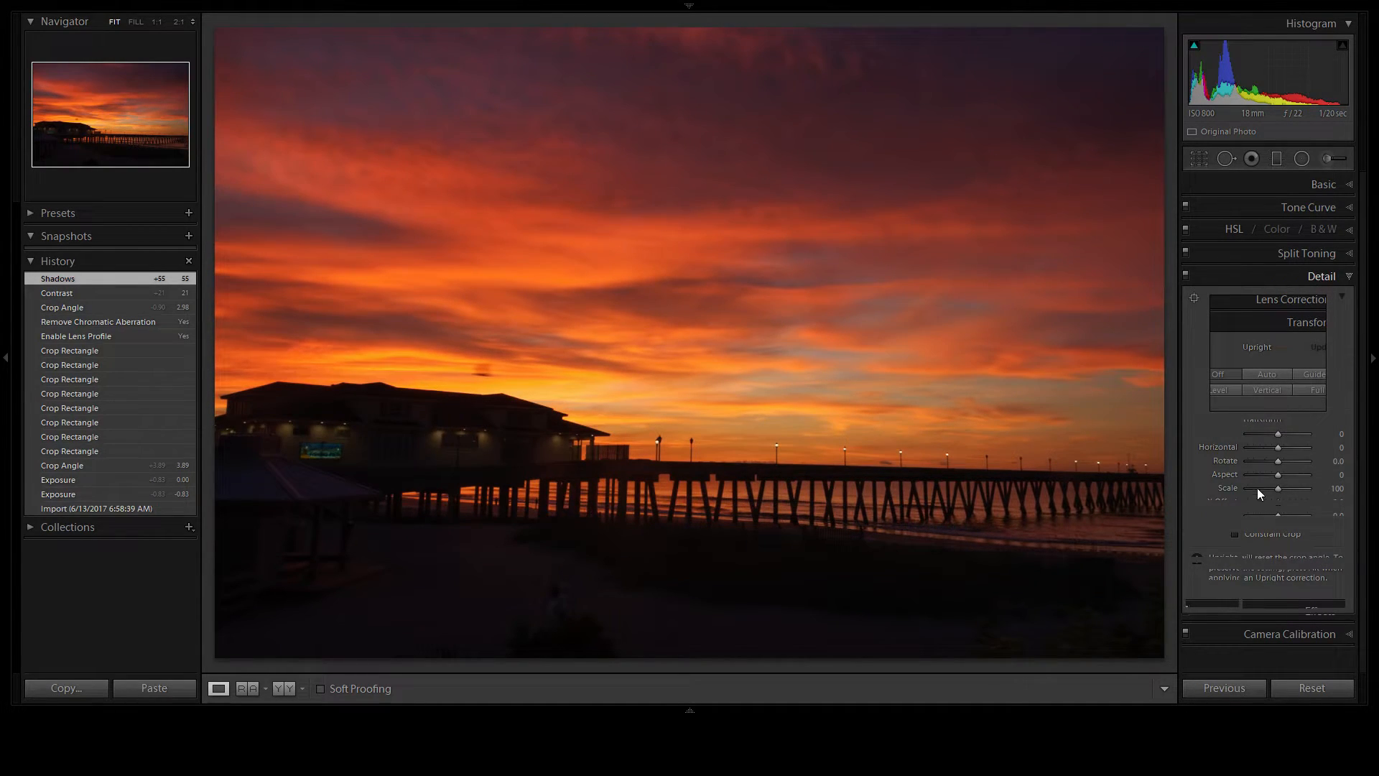
{"action": "left_click_drag", "start_coordinate": [1248, 524], "coordinate": [1261, 524]}
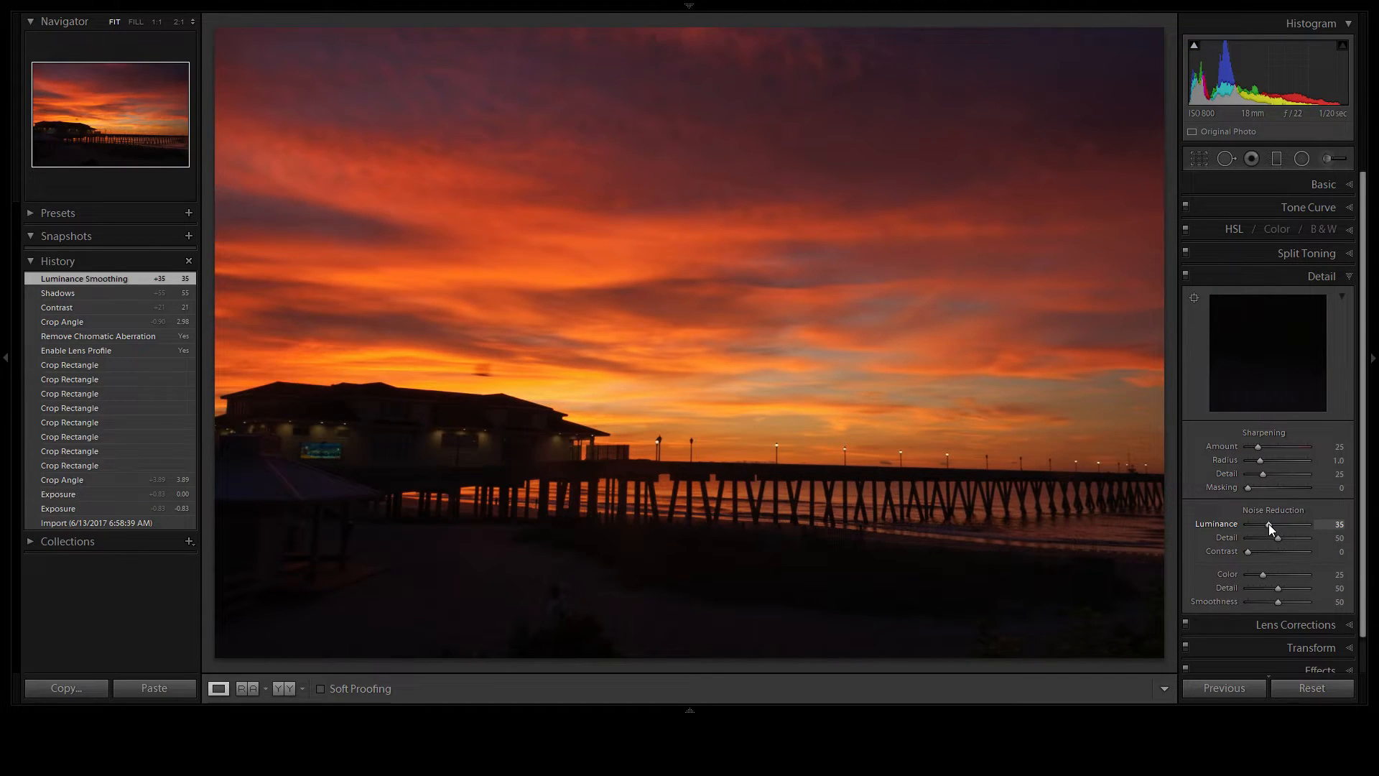
{"action": "left_click_drag", "start_coordinate": [1277, 523], "coordinate": [1279, 523]}
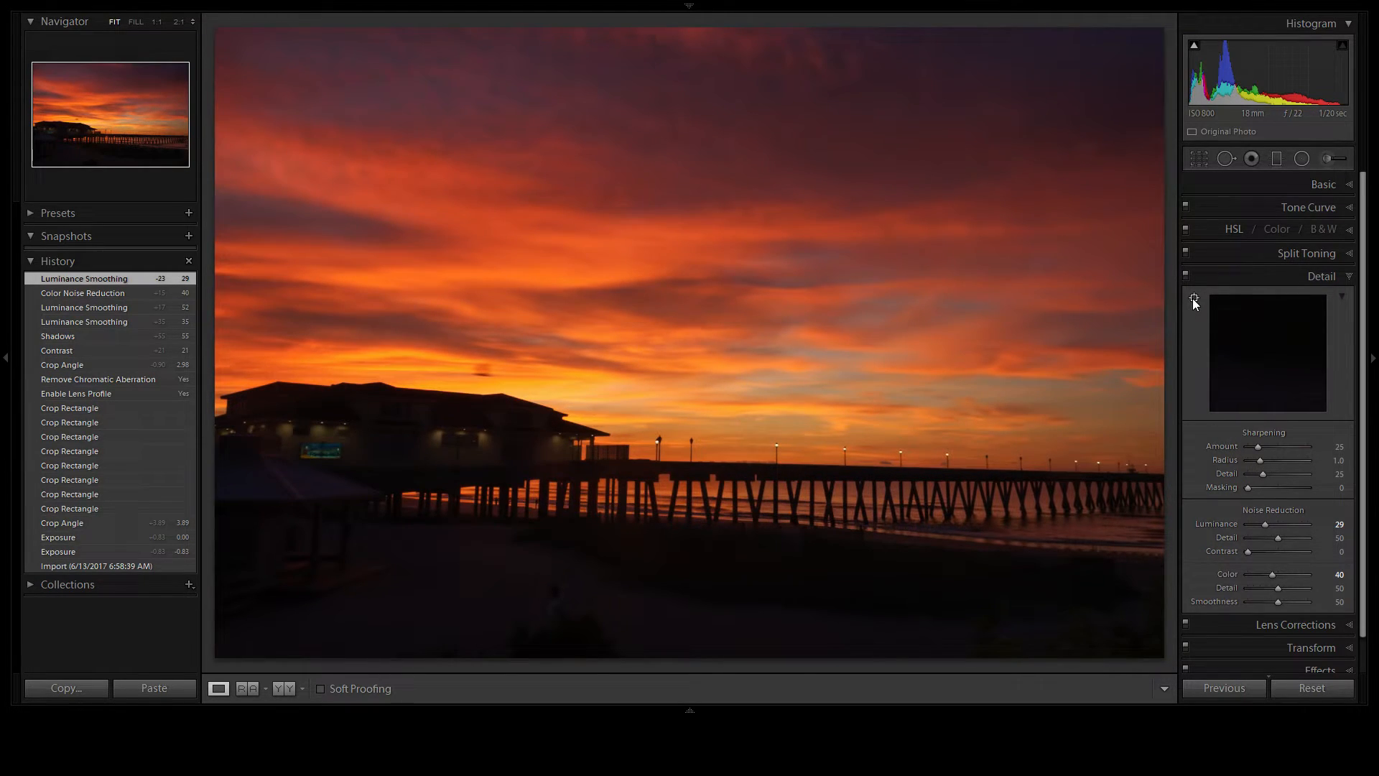
{"action": "left_click", "coordinate": [658, 444]}
{"action": "mouse_move", "coordinate": [1258, 446]}
{"action": "left_mouse_down"}
{"action": "mouse_move", "coordinate": [1283, 445]}
{"action": "mouse_move", "coordinate": [1261, 462]}
{"action": "left_mouse_up"}
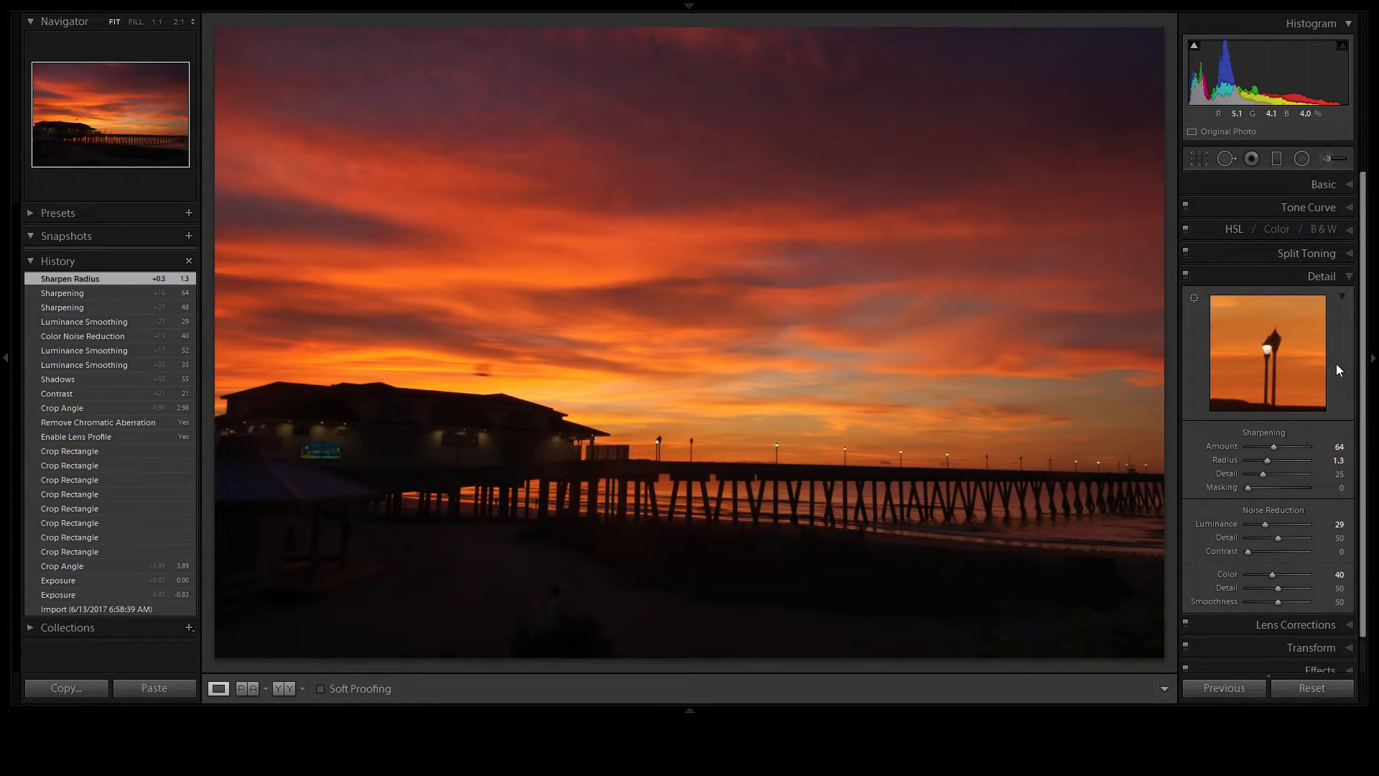
Step: Set the sunset photo's Clarity to +12, Highlights to −19 and Whites to +21
{"action": "left_click", "coordinate": [1313, 191]}
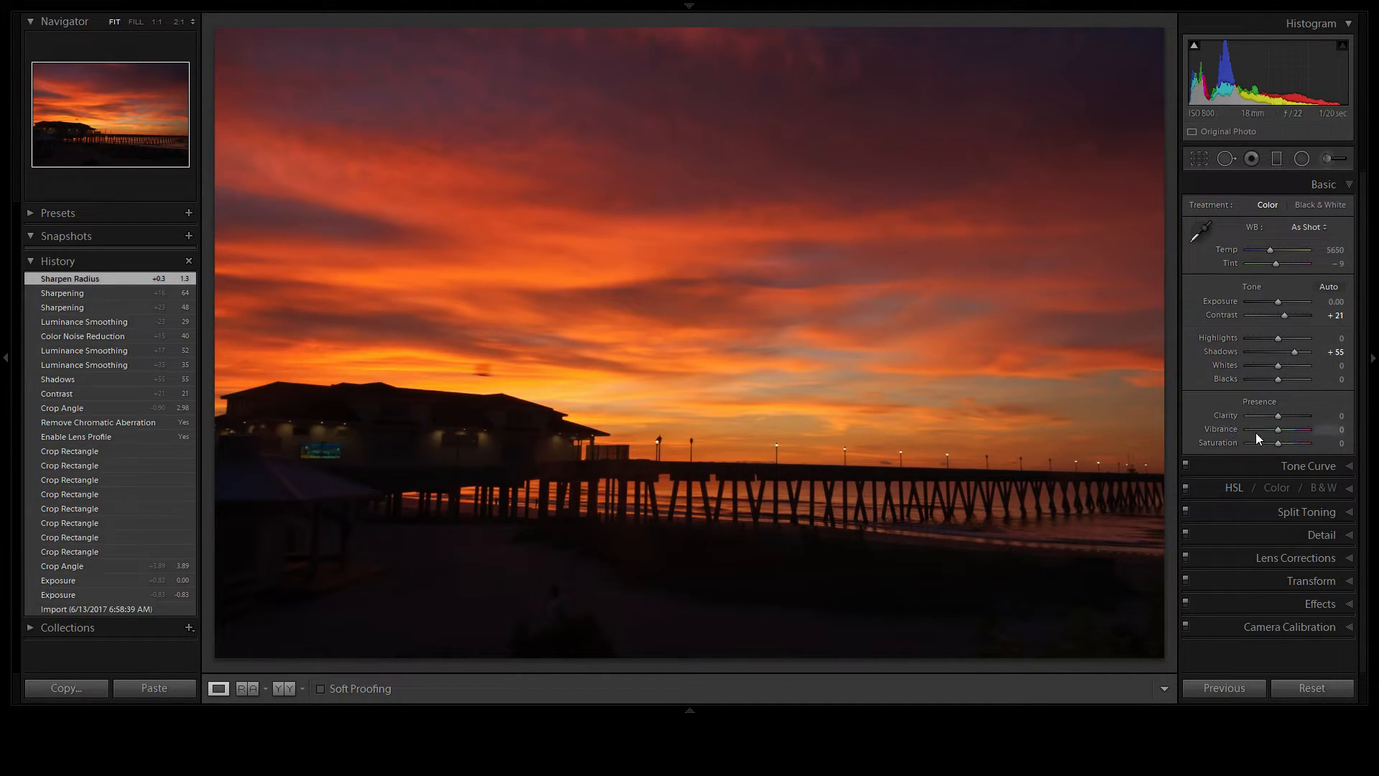
{"action": "left_click_drag", "start_coordinate": [1281, 416], "coordinate": [1282, 416]}
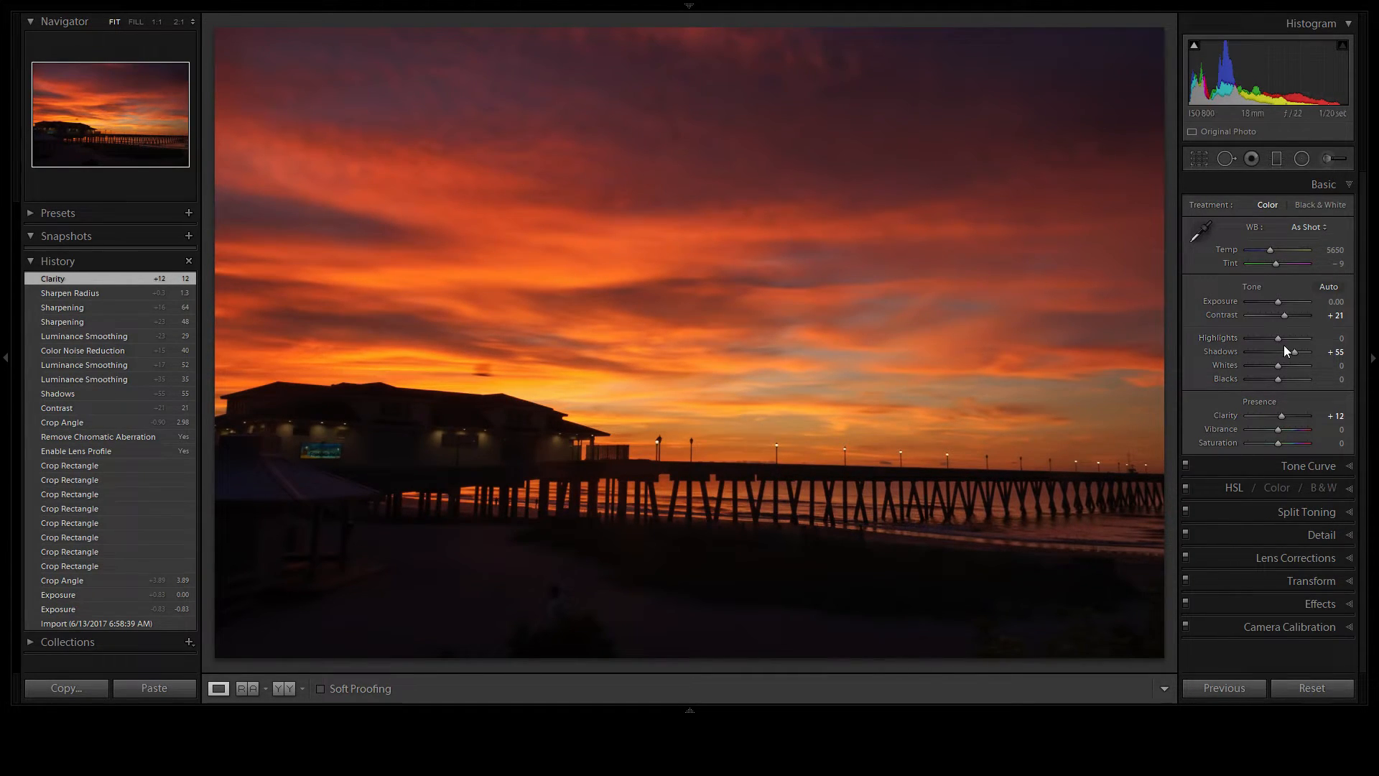
{"action": "left_click_drag", "start_coordinate": [1278, 337], "coordinate": [1272, 338]}
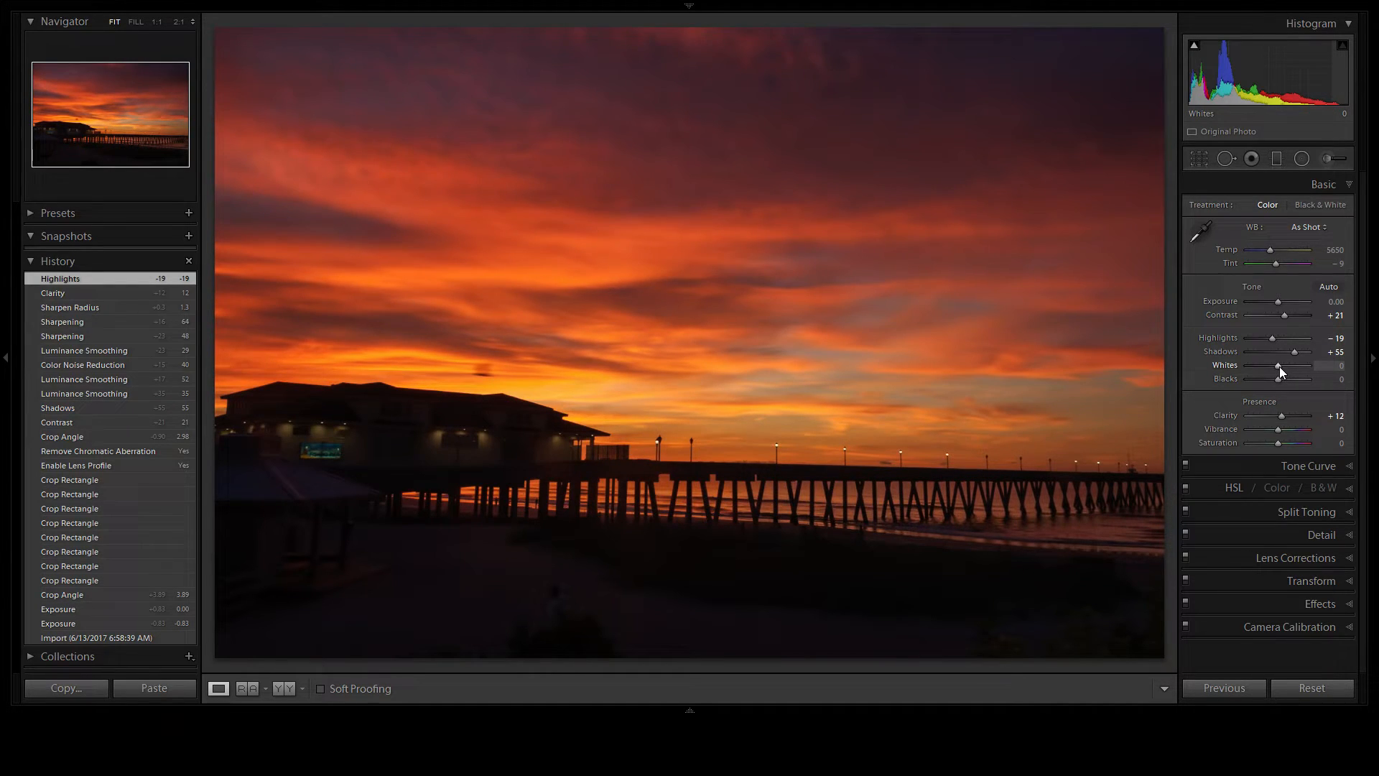
{"action": "left_click_drag", "start_coordinate": [1283, 365], "coordinate": [1281, 365]}
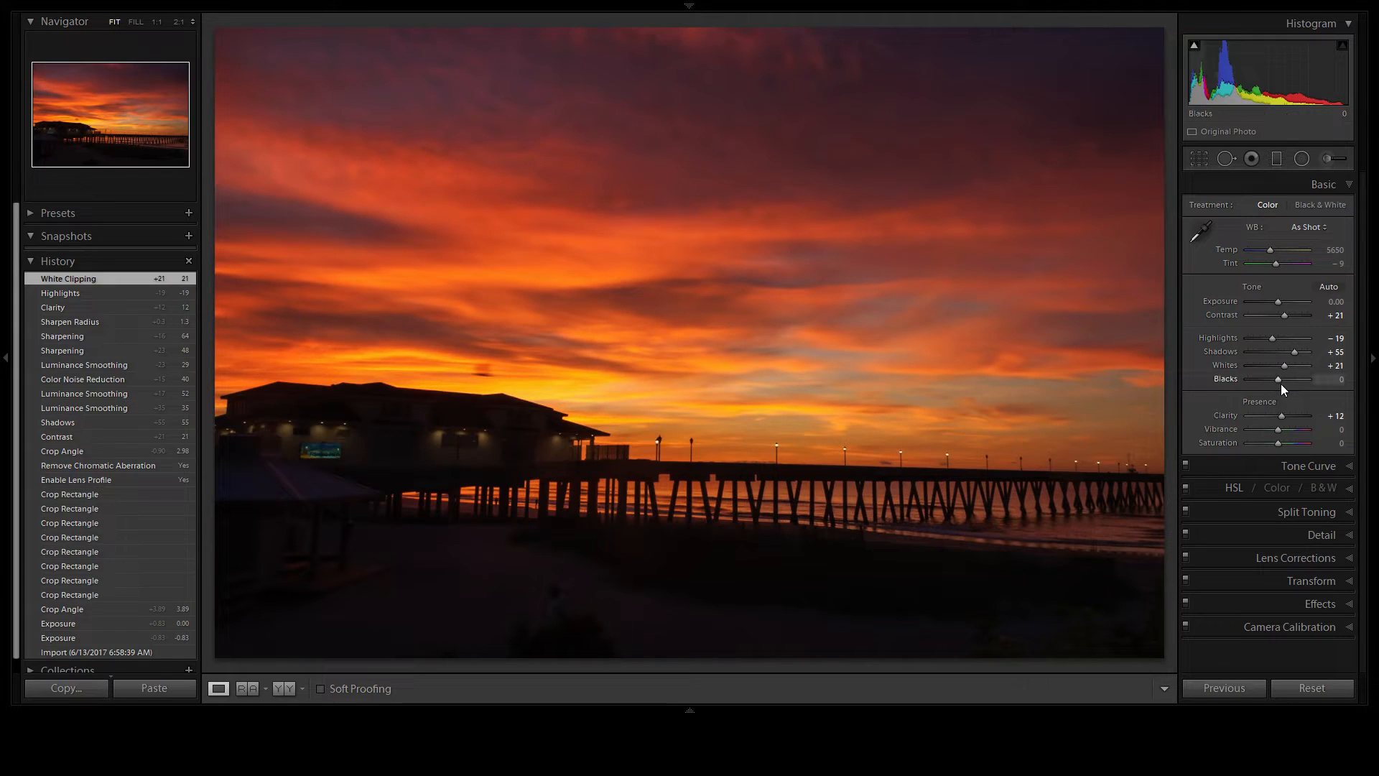
Step: Try lowering the Blacks to −100 and −12, and reset them to 0
{"action": "left_click_drag", "start_coordinate": [1281, 381], "coordinate": [1244, 375]}
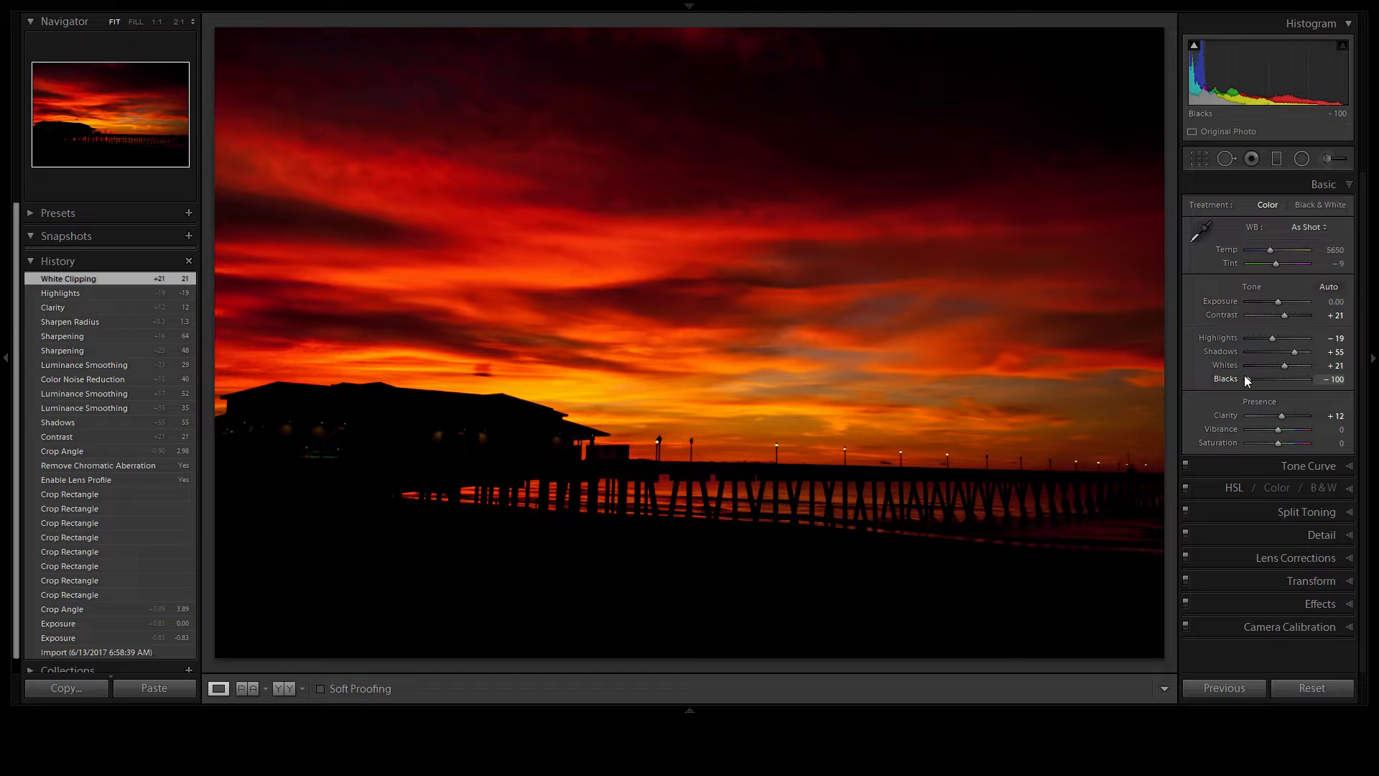
{"action": "left_click_drag", "start_coordinate": [1244, 375], "coordinate": [1278, 380]}
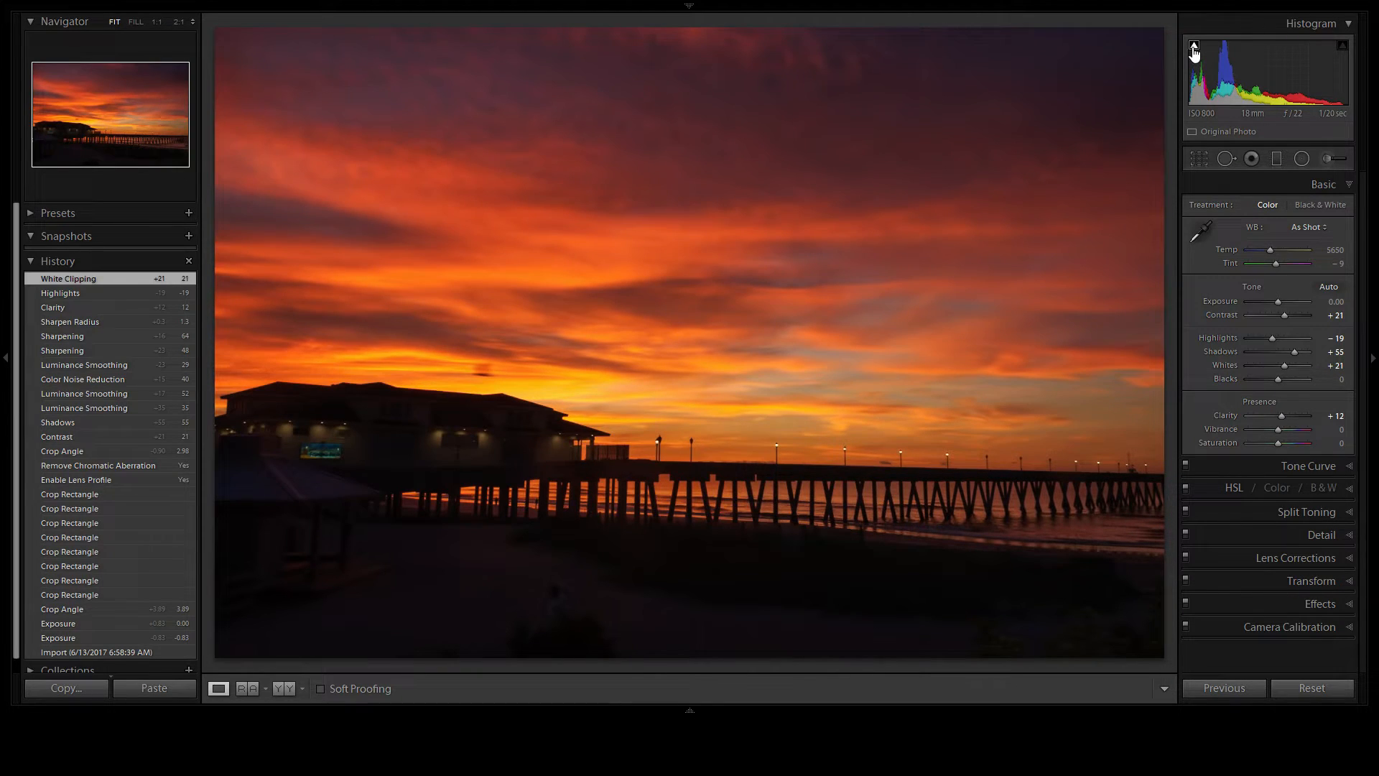
{"action": "left_click_drag", "start_coordinate": [1277, 379], "coordinate": [1274, 377]}
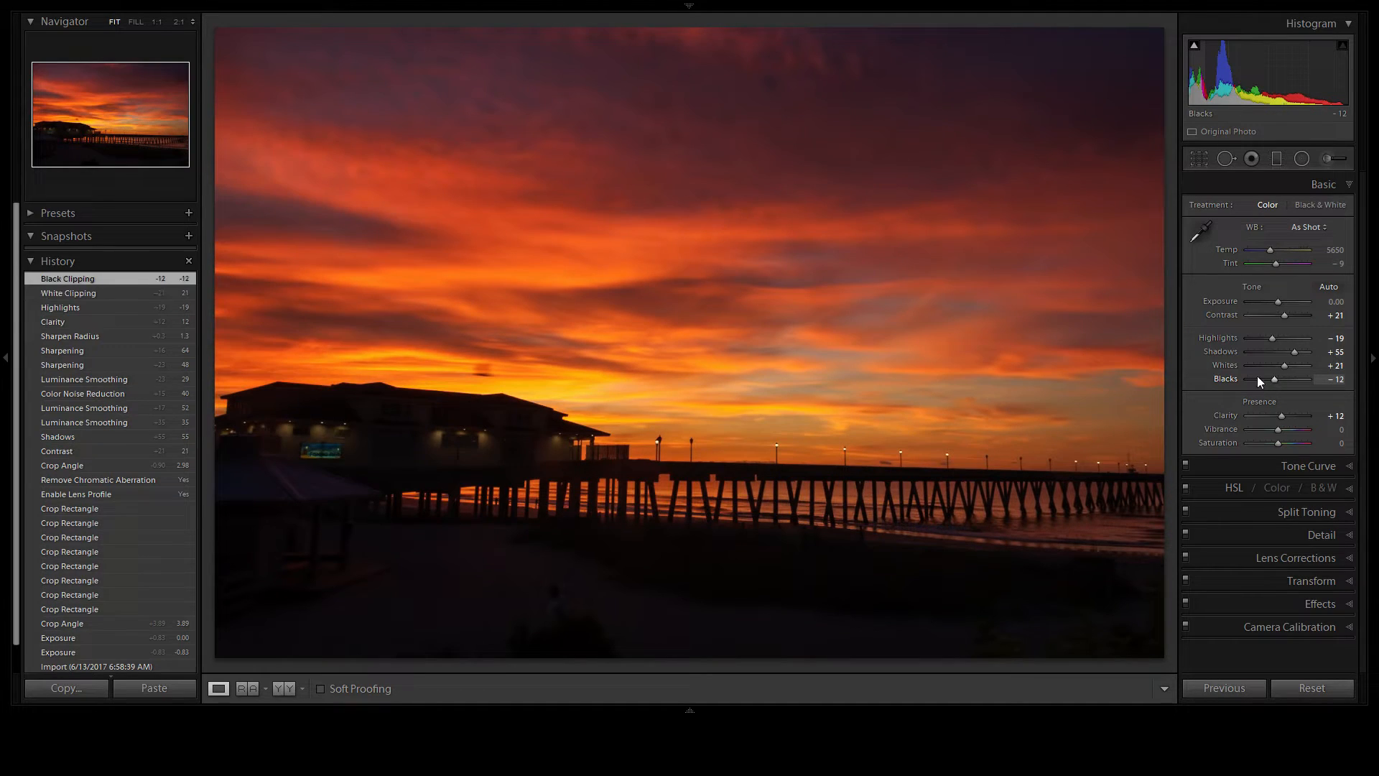
{"action": "mouse_move", "coordinate": [1193, 45]}
{"action": "double_click", "coordinate": [1276, 377]}
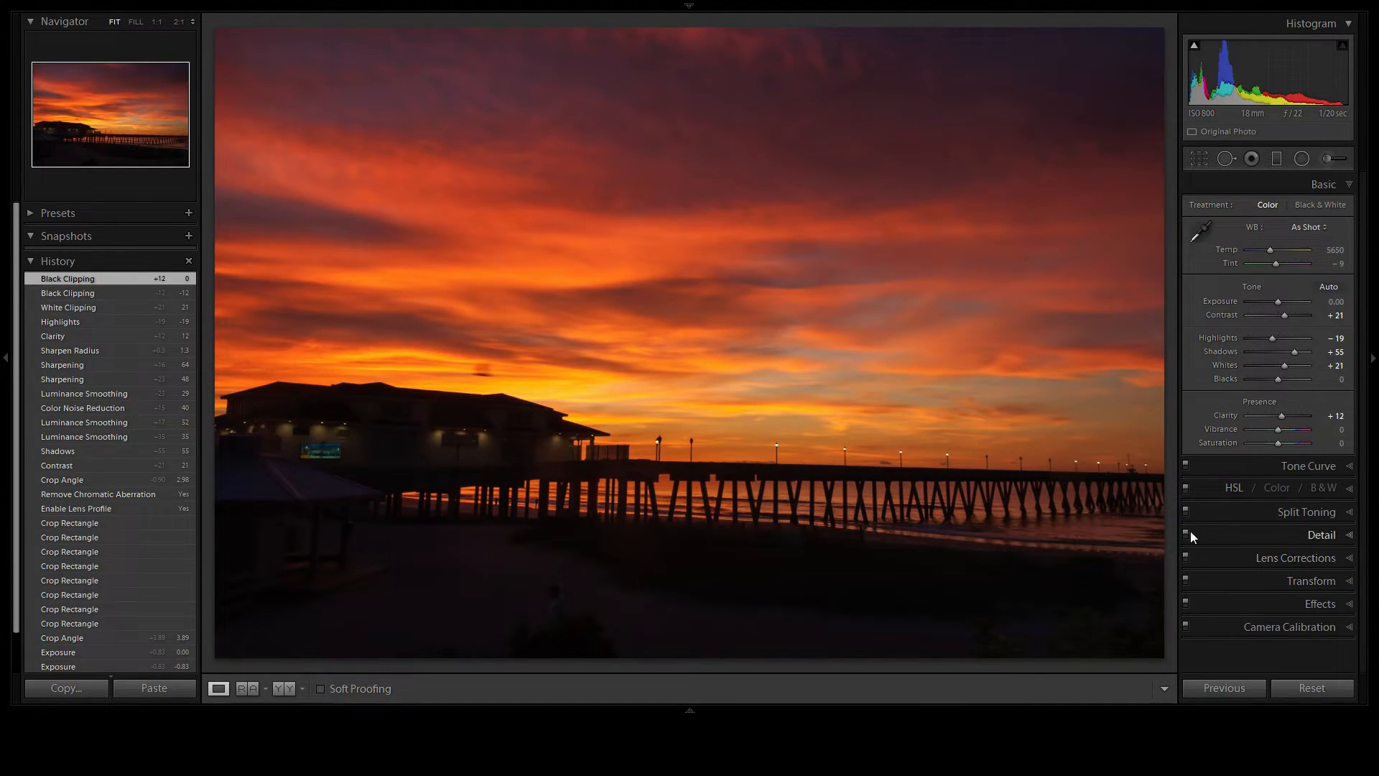
Step: Set Vibrance to +5 and, with before and after shown side by side, lower the Shadows to −17
{"action": "left_click_drag", "start_coordinate": [1276, 428], "coordinate": [1277, 428]}
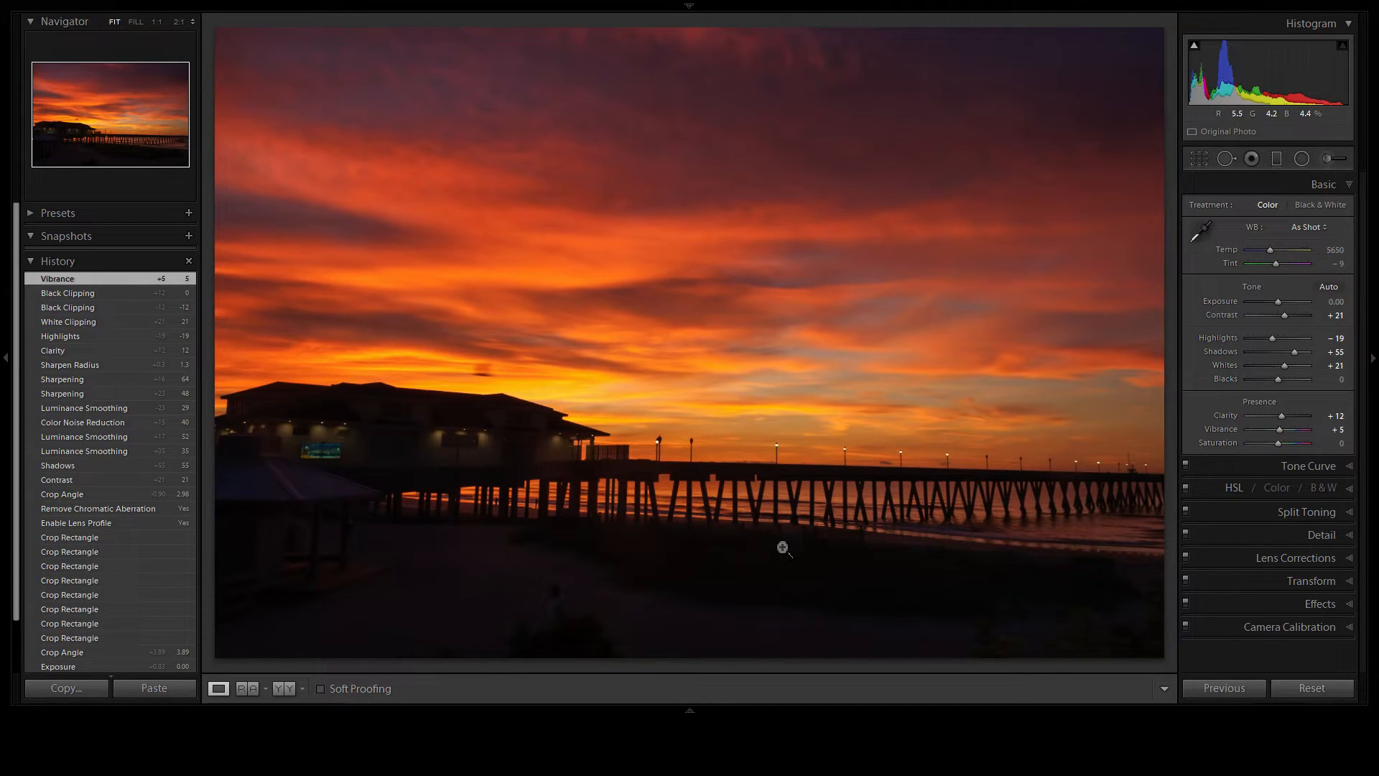
{"action": "left_click", "coordinate": [283, 688]}
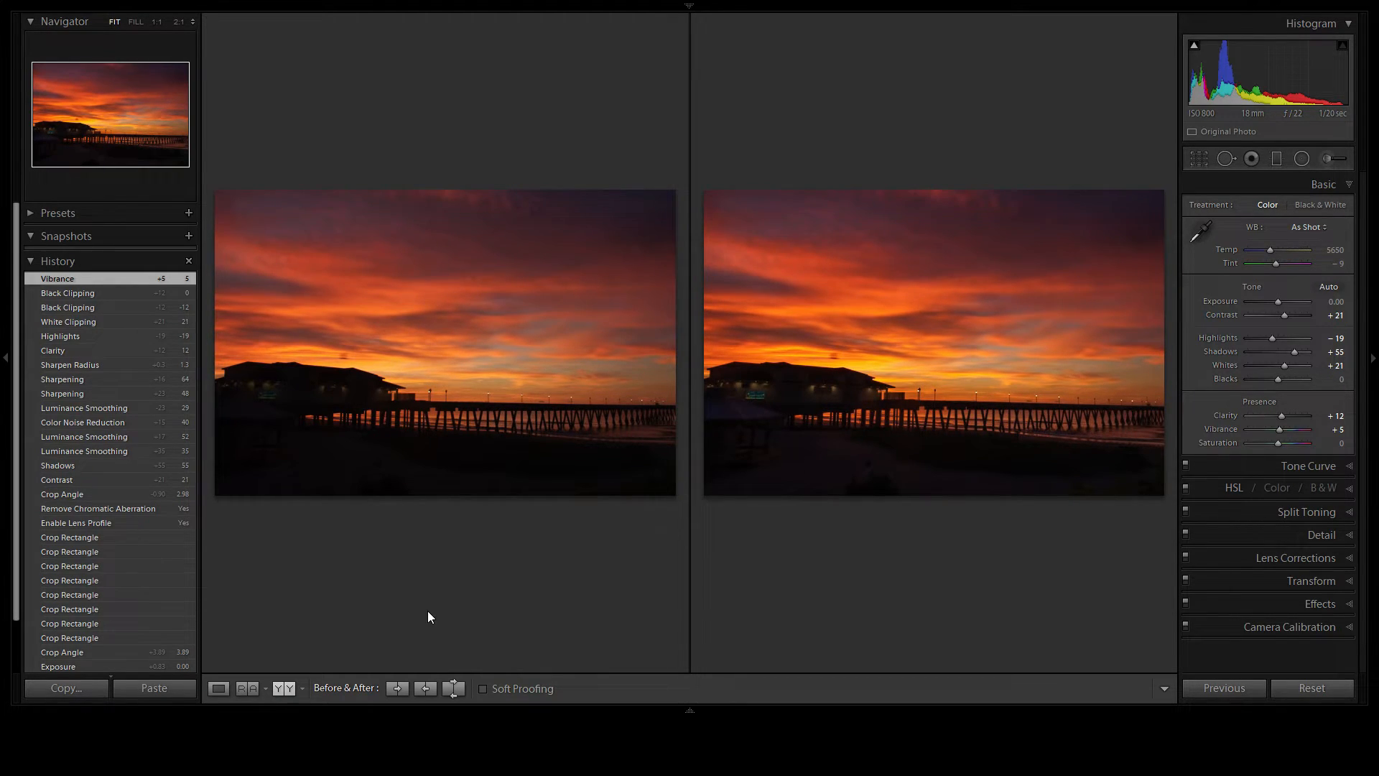
{"action": "left_click_drag", "start_coordinate": [1291, 351], "coordinate": [1269, 350]}
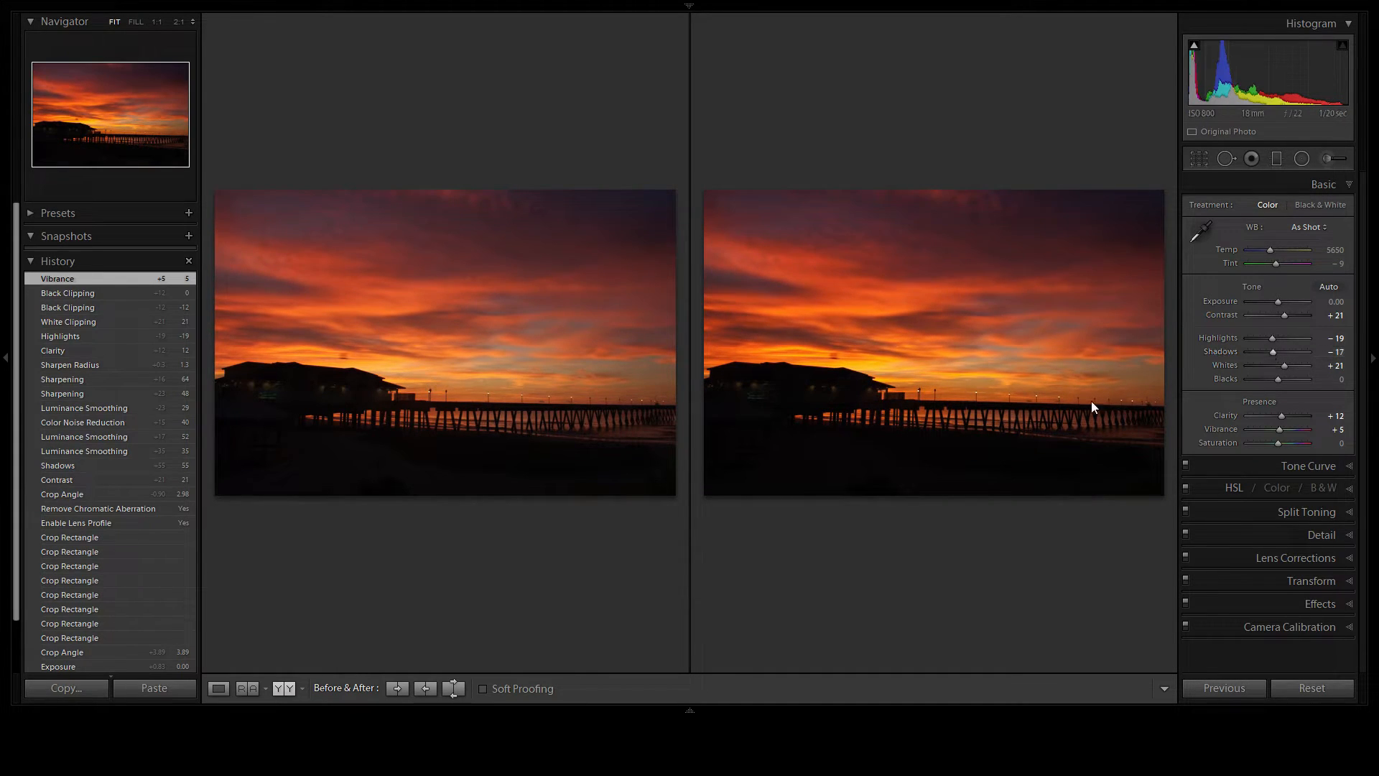
Step: Try lowering the sunset photo's Shadows to −67 and Blacks to −29 in single view, checking the shadow clipping
{"action": "left_click", "coordinate": [247, 687]}
{"action": "left_click", "coordinate": [221, 691]}
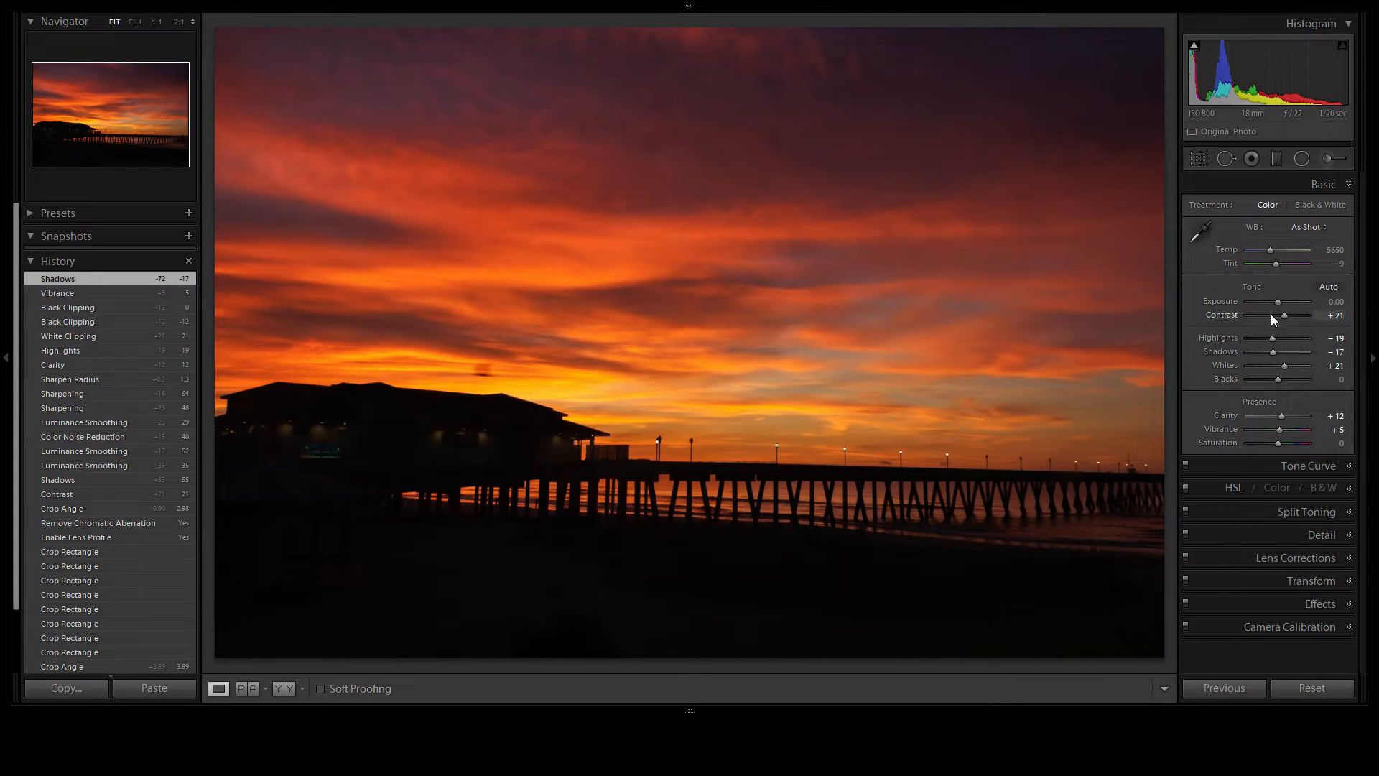
{"action": "left_click_drag", "start_coordinate": [1272, 352], "coordinate": [1257, 351]}
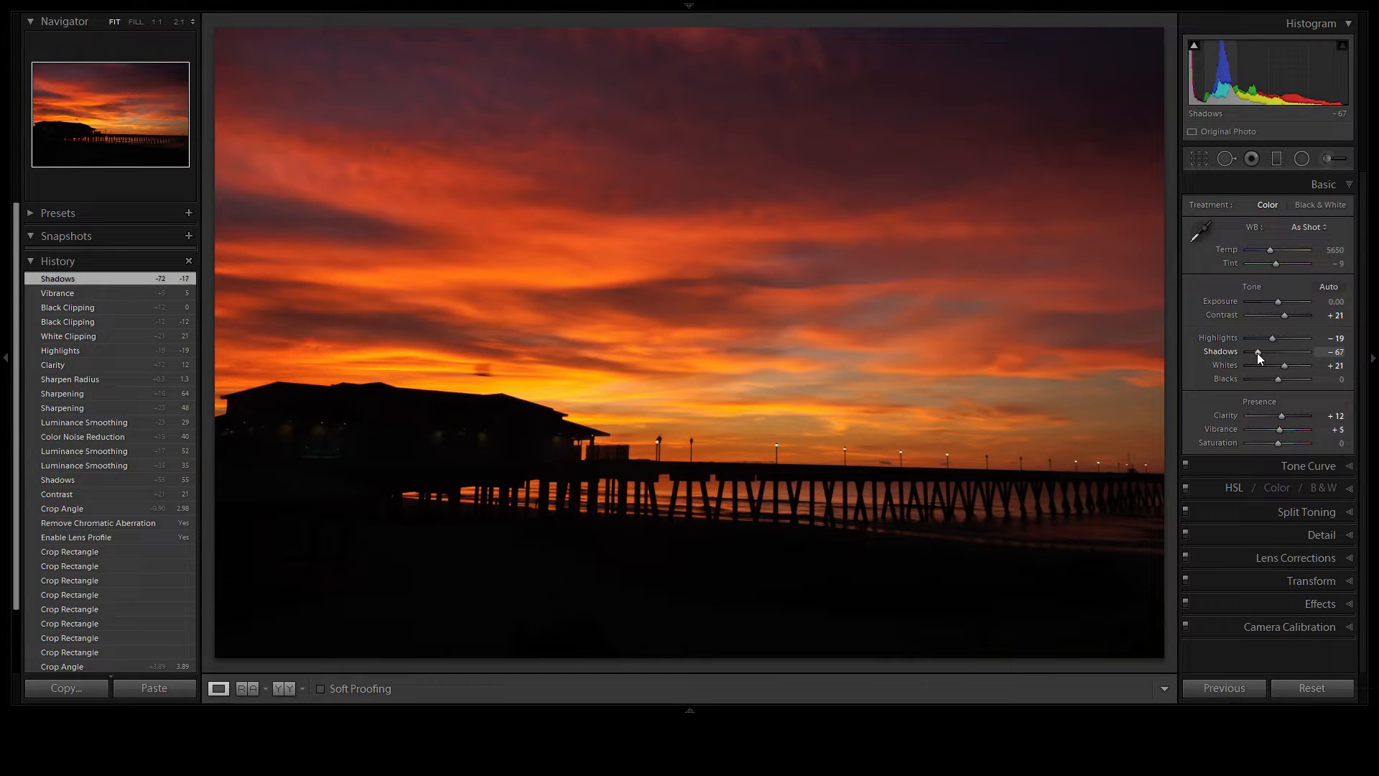
{"action": "left_click_drag", "start_coordinate": [1274, 380], "coordinate": [1268, 376]}
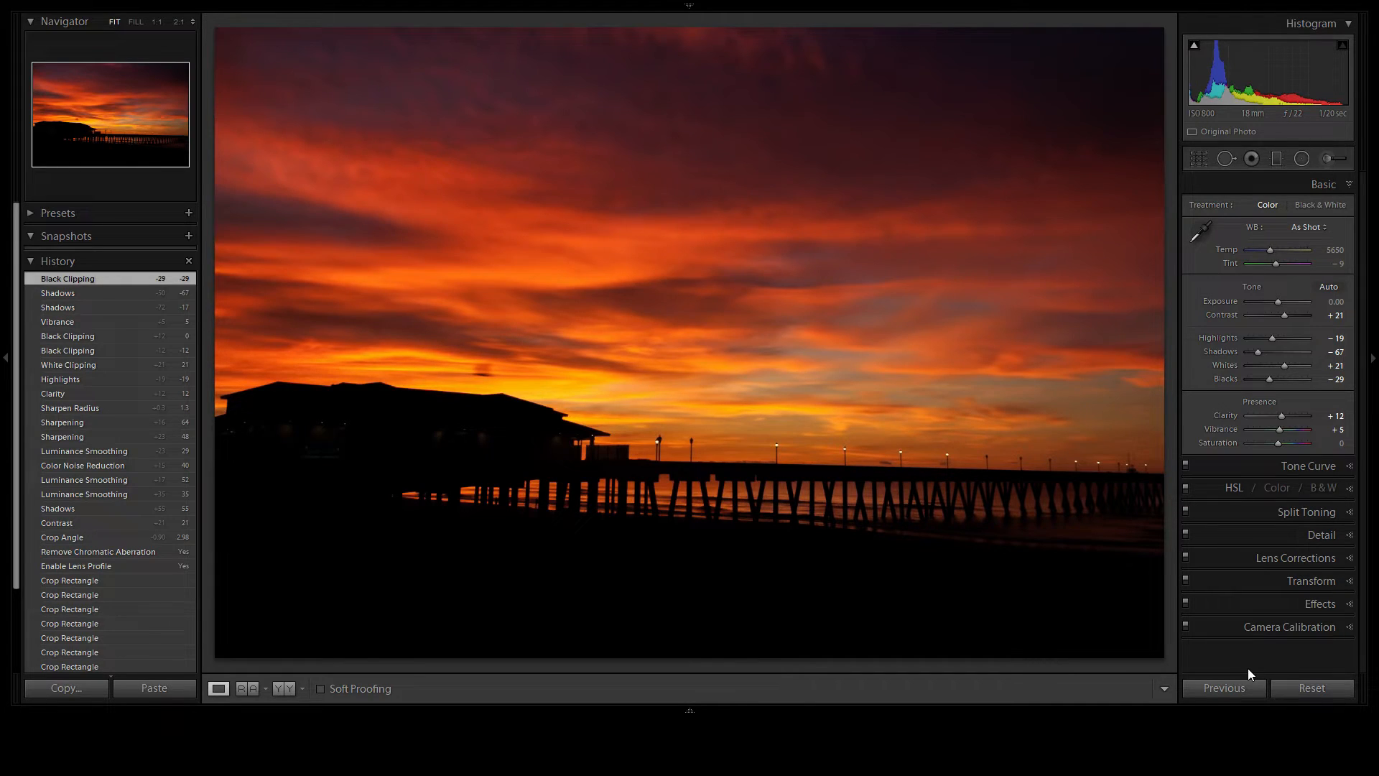
{"action": "left_click", "coordinate": [1194, 46]}
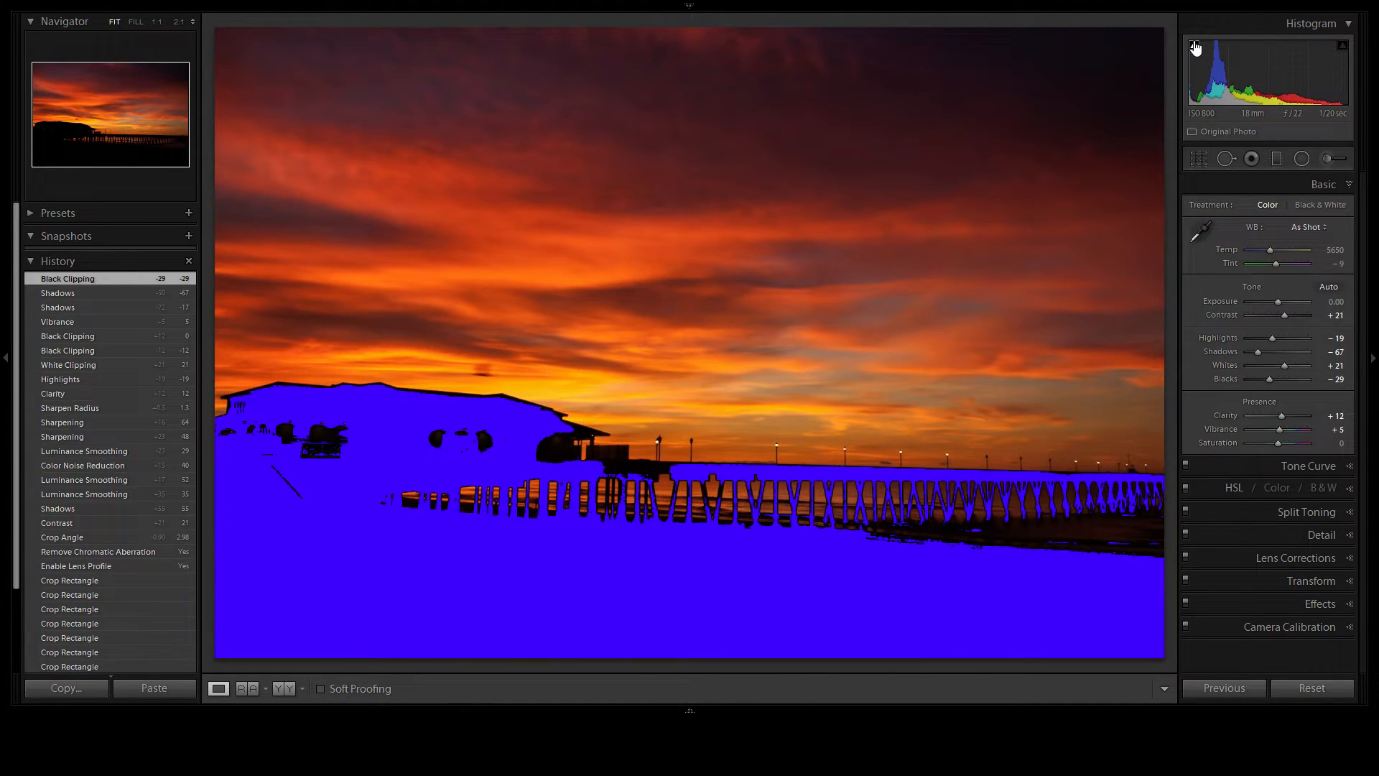
{"action": "key", "text": "j"}
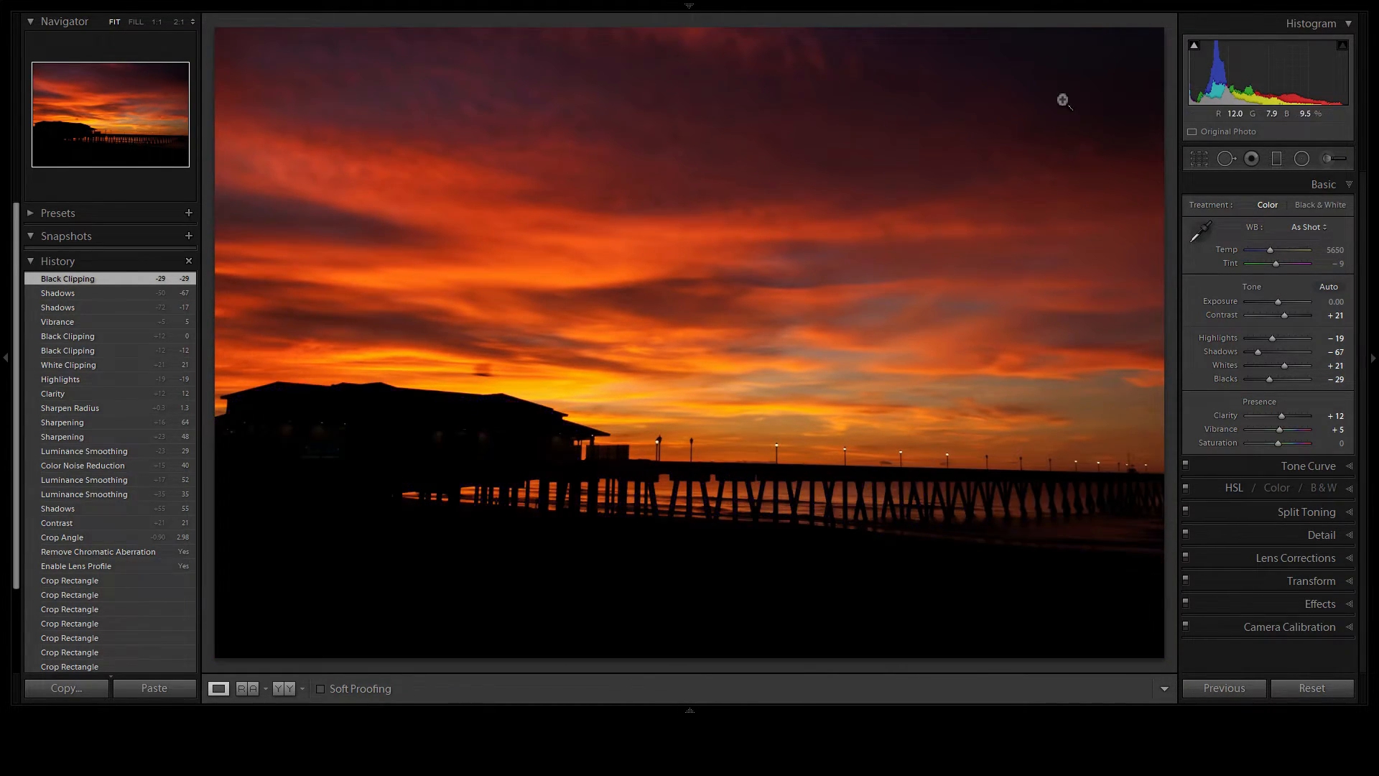
Step: Set the photo's Shadows to −71 and Blacks to −14
{"action": "left_click_drag", "start_coordinate": [1269, 378], "coordinate": [1277, 379]}
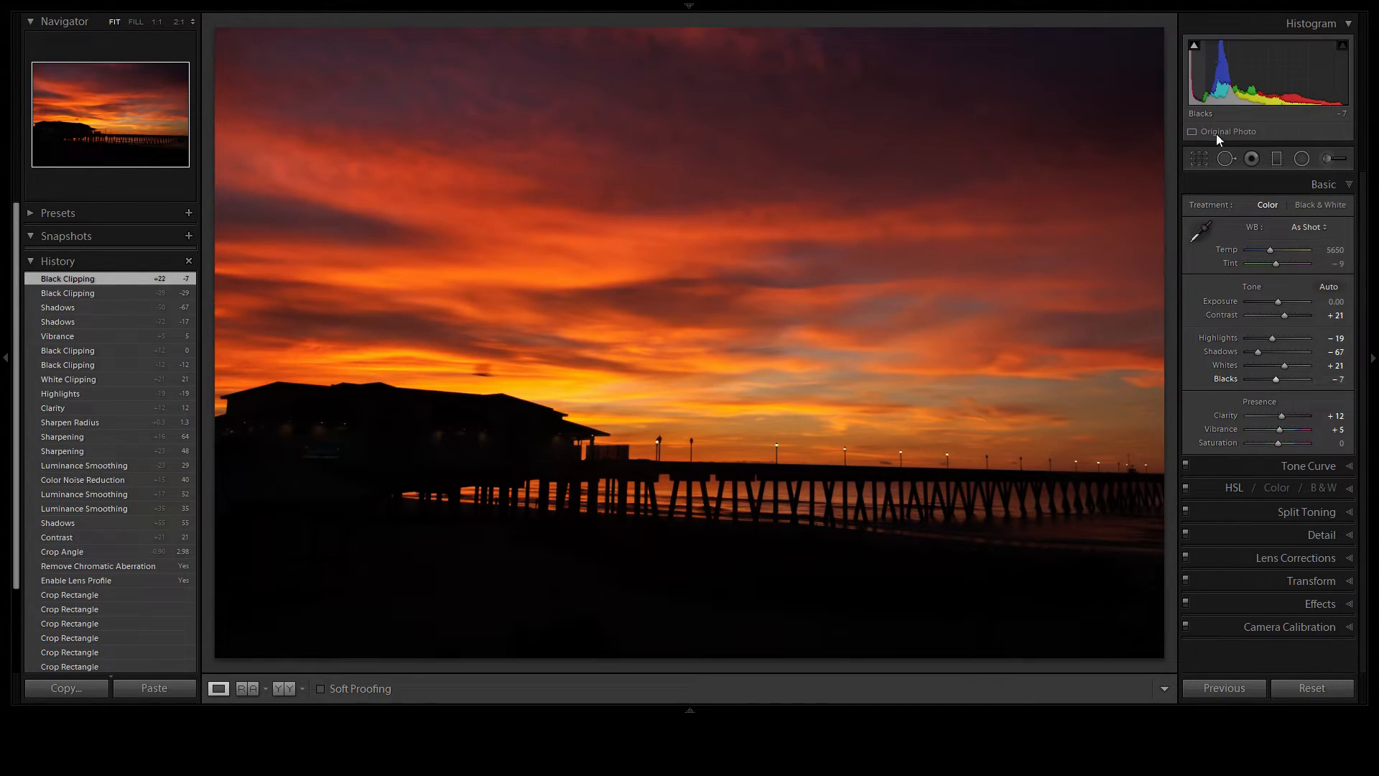
{"action": "left_click", "coordinate": [1194, 46]}
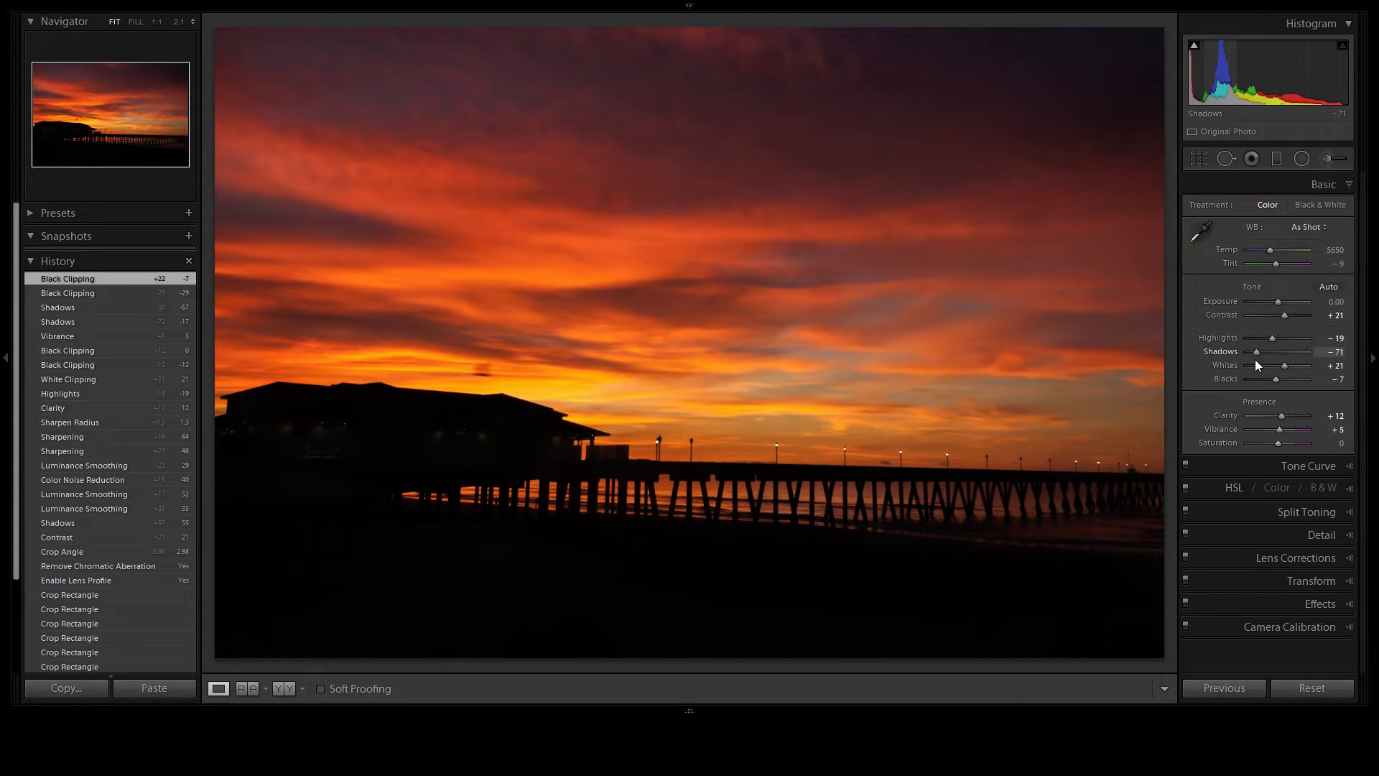
{"action": "left_click_drag", "start_coordinate": [1272, 378], "coordinate": [1273, 382]}
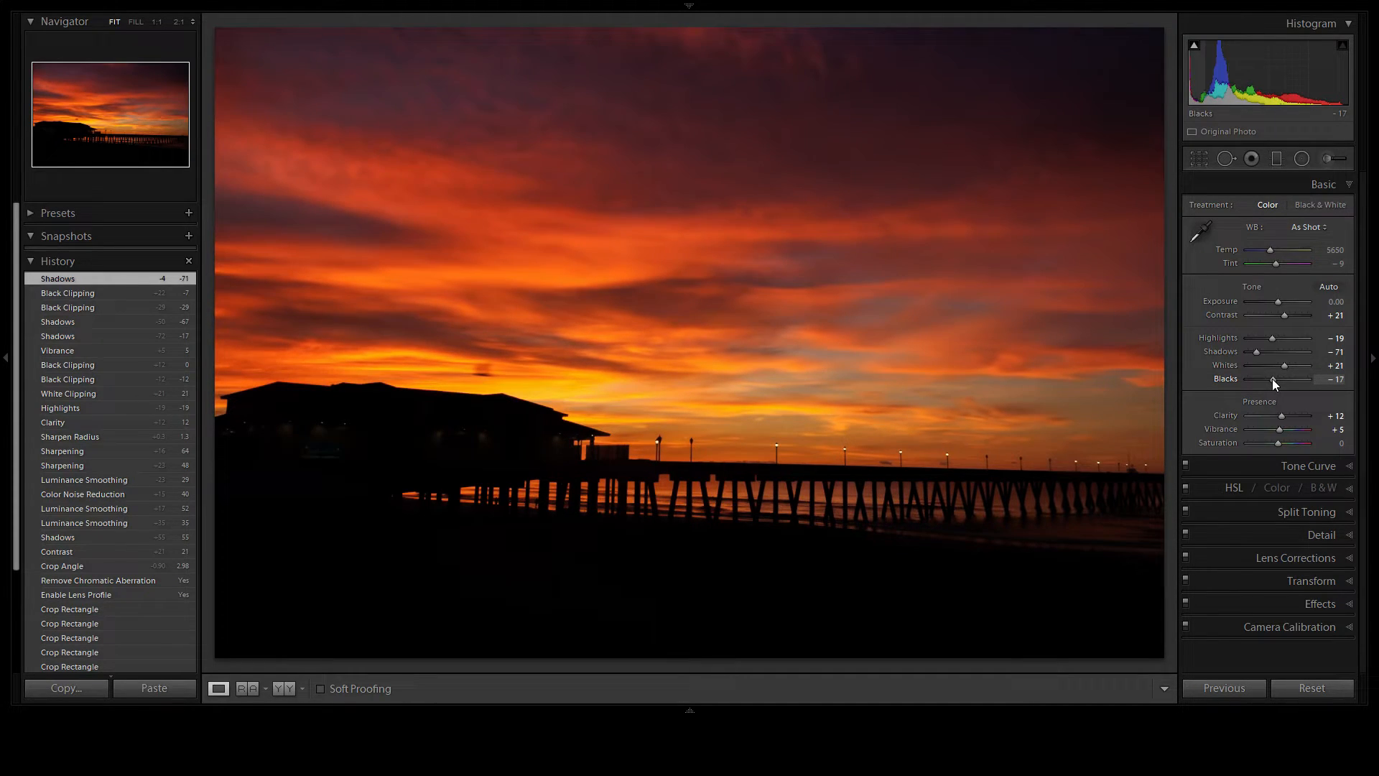
{"action": "left_click_drag", "start_coordinate": [1272, 377], "coordinate": [1272, 377]}
Step: Compare the photo before and after side by side with the side panels hidden, and return to the single view with panels
{"action": "key", "text": "y"}
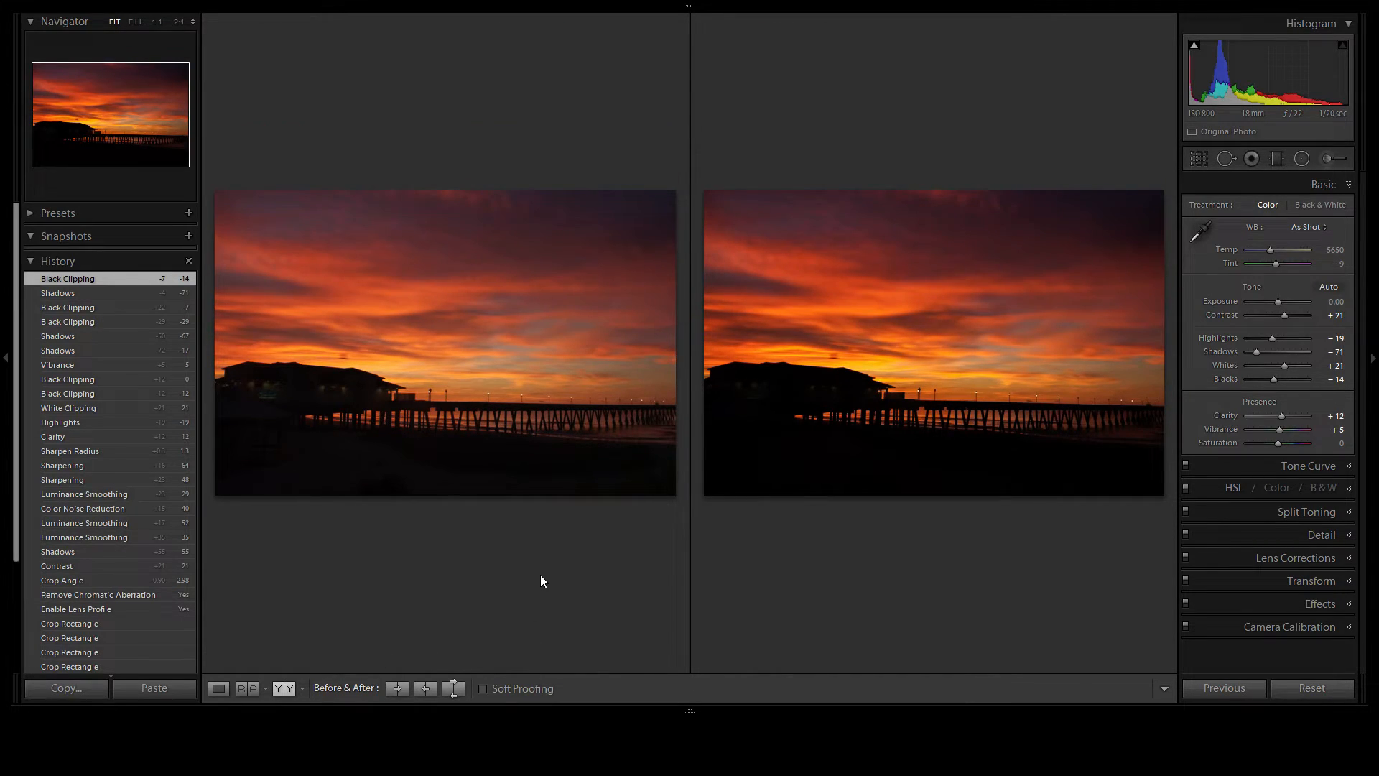
{"action": "key", "text": "Tab"}
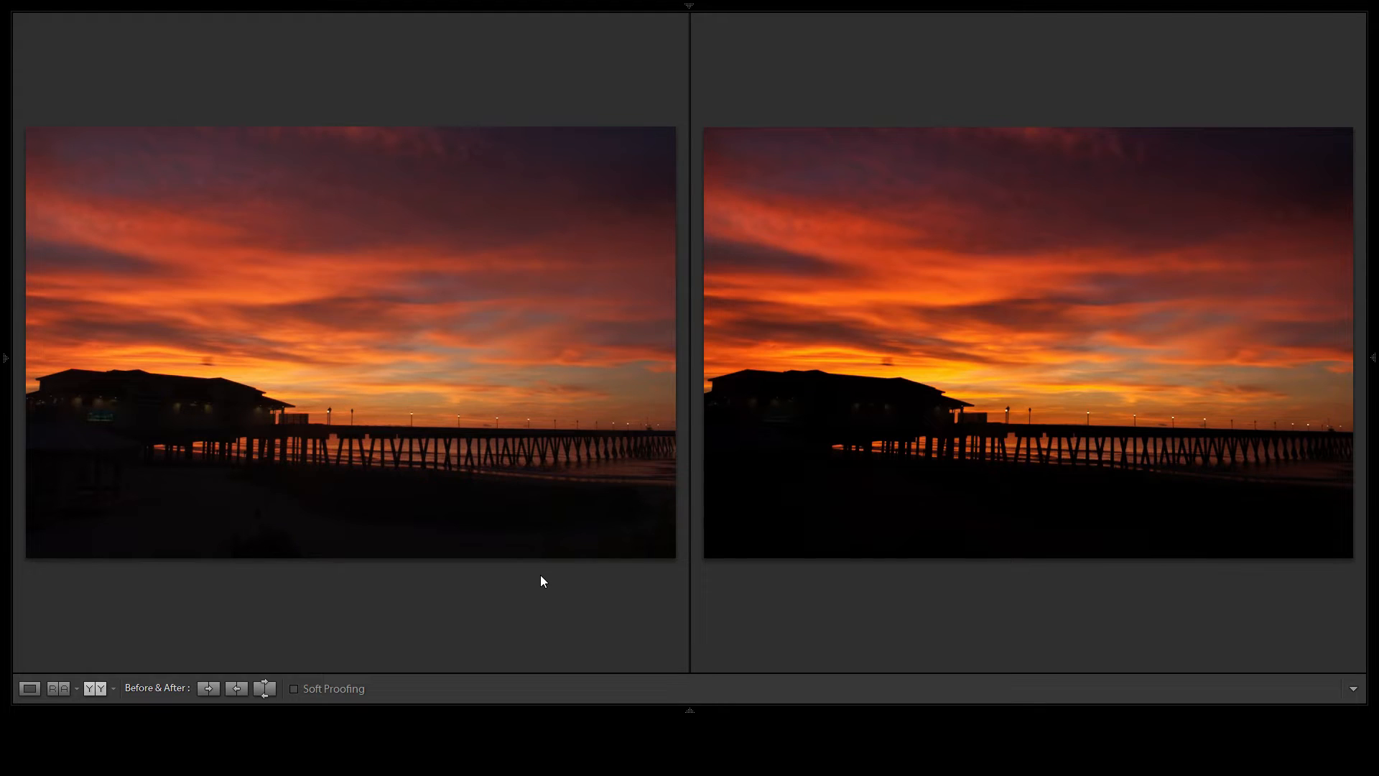
{"action": "left_click", "coordinate": [35, 687]}
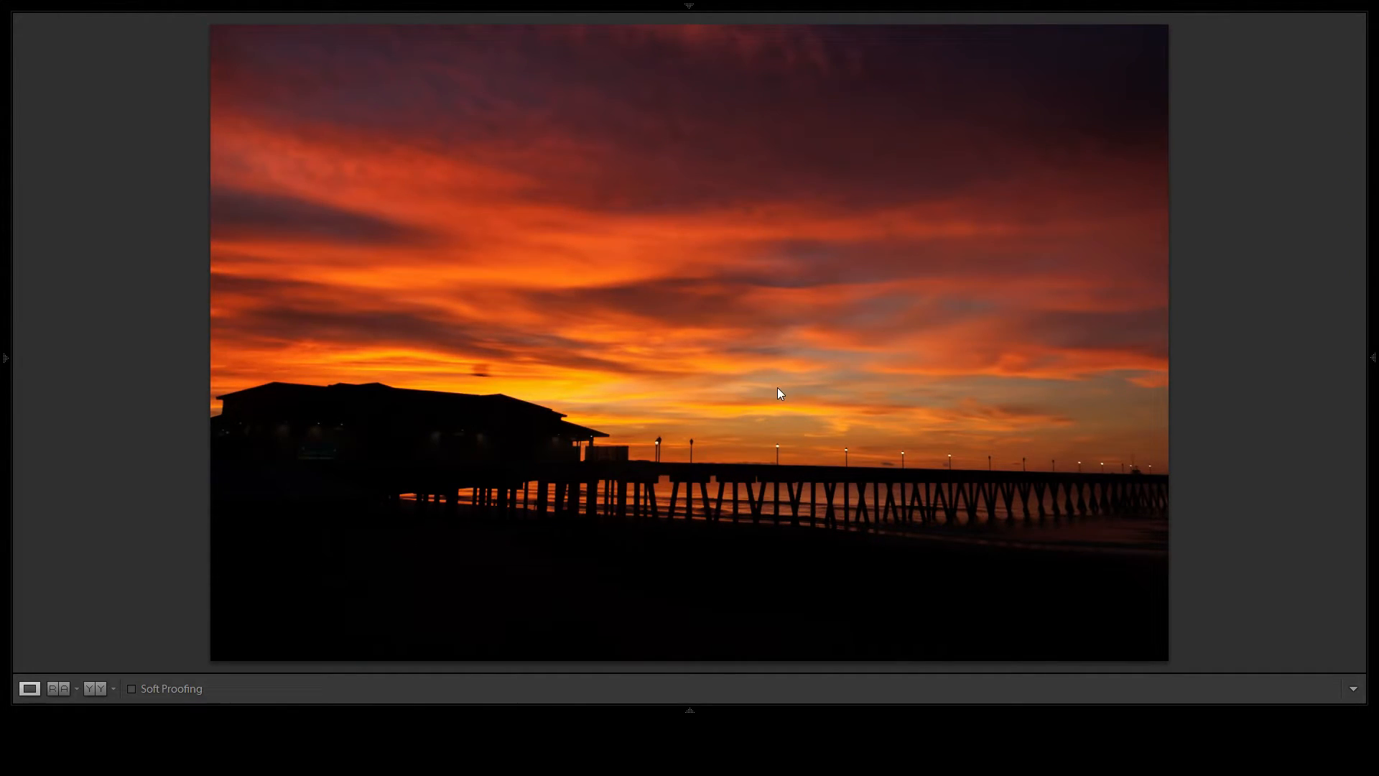
{"action": "key", "text": "g"}
{"action": "key", "text": "Tab"}
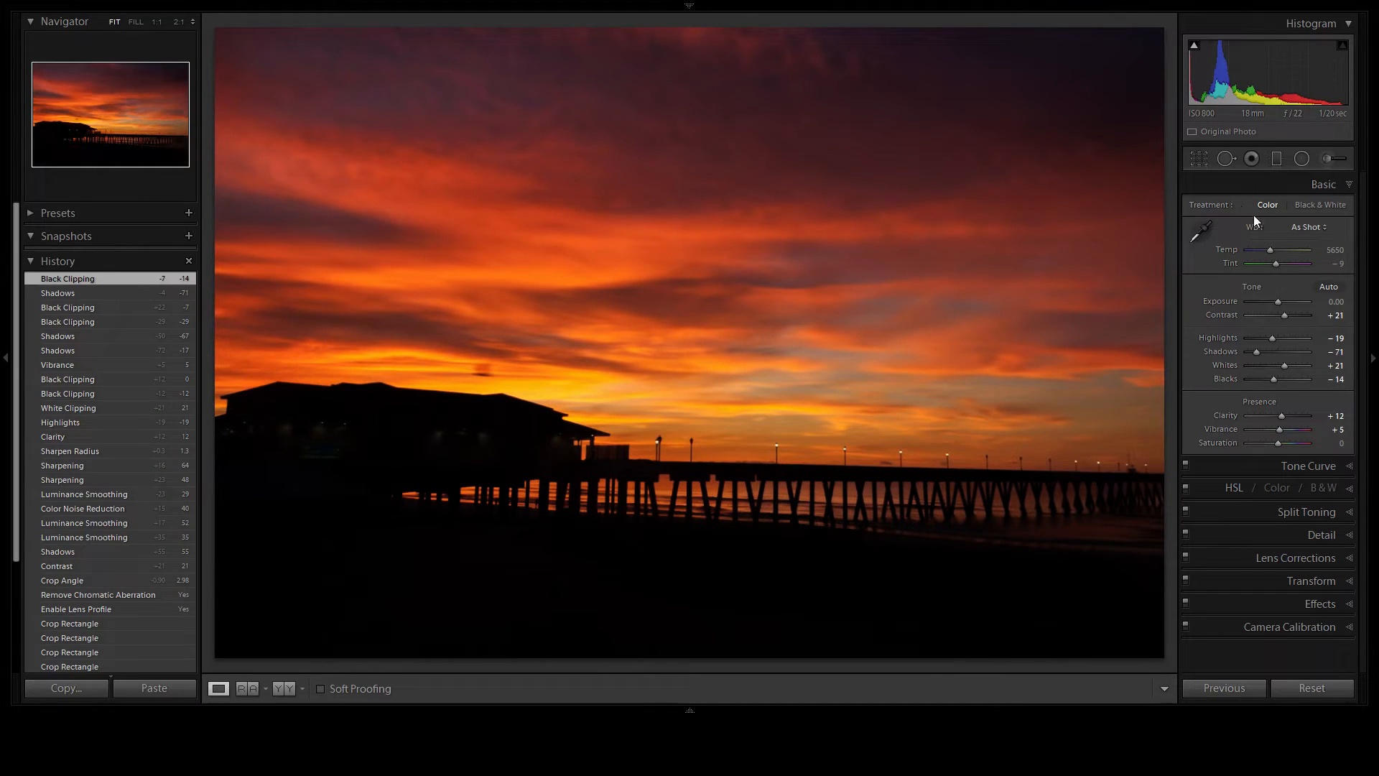
Step: Cool the white balance temperature to 4738 and compare it with the preceding history state
{"action": "left_click_drag", "start_coordinate": [1270, 252], "coordinate": [1261, 253]}
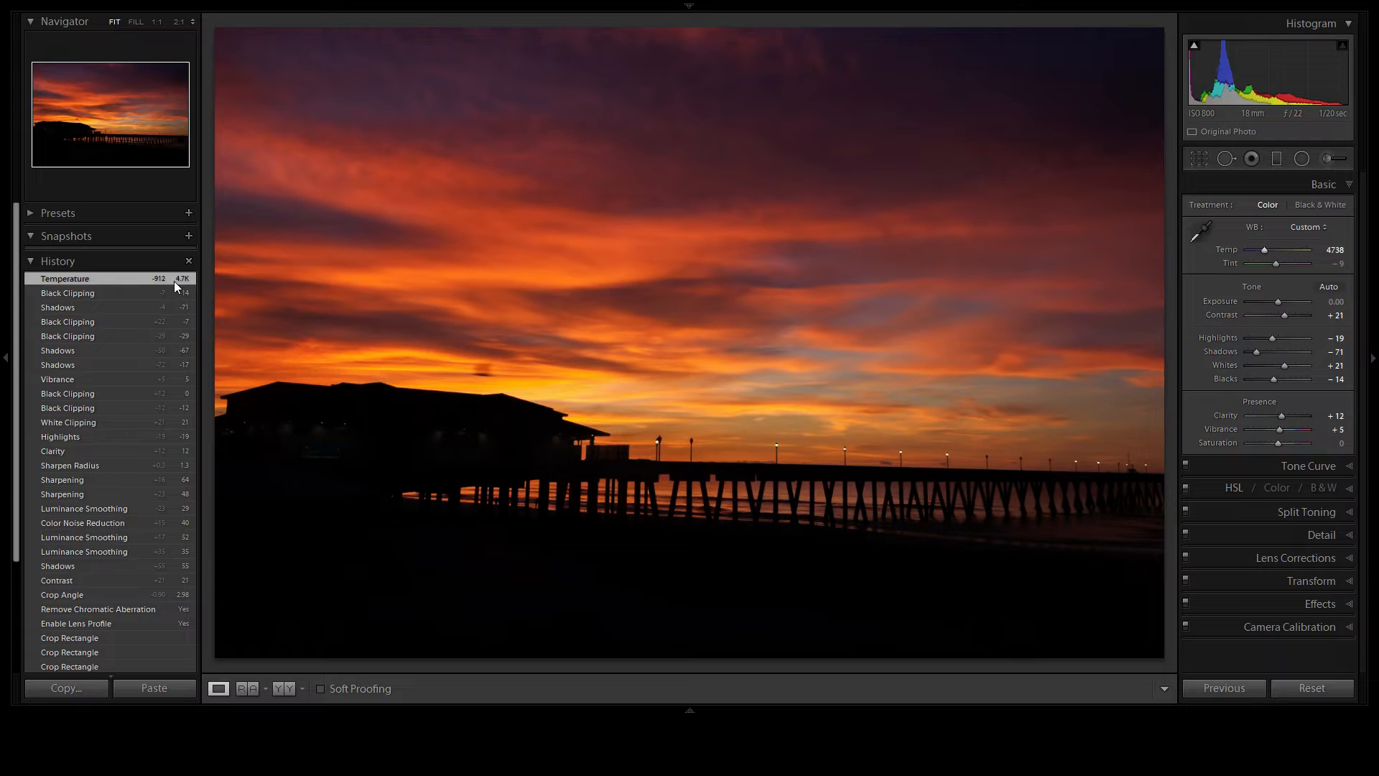
{"action": "left_click", "coordinate": [106, 291]}
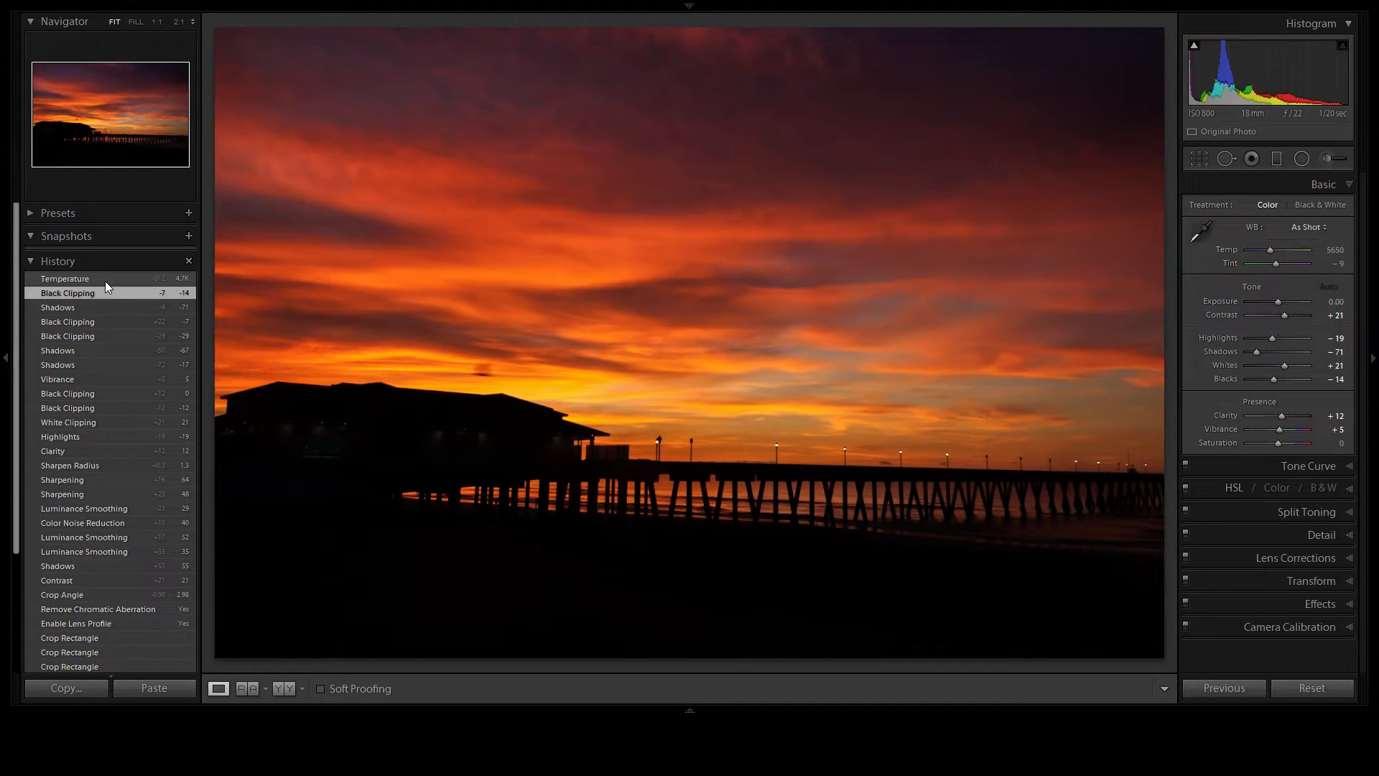
{"action": "left_click", "coordinate": [105, 282]}
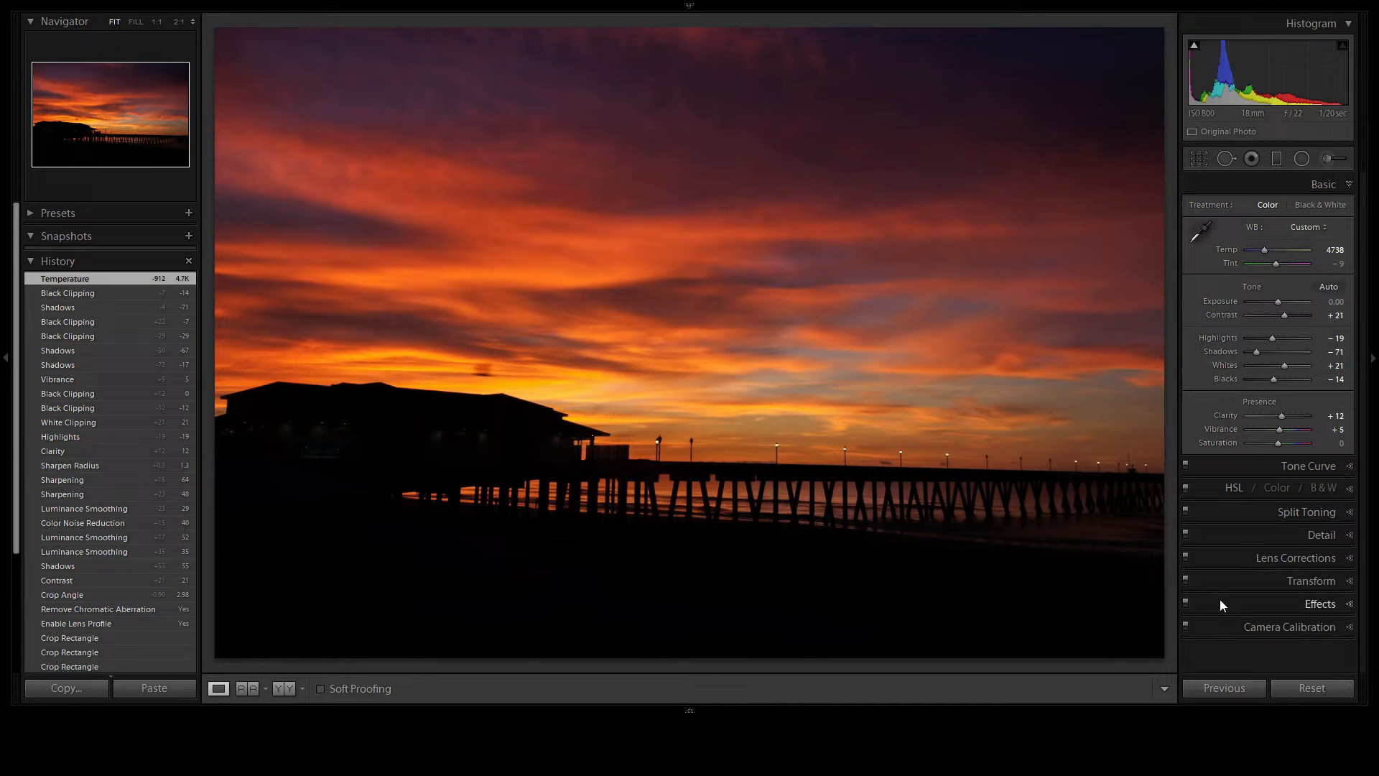
Step: Raise the HSL saturation of Blue to +36 and Aqua to +29
{"action": "left_click", "coordinate": [1354, 490]}
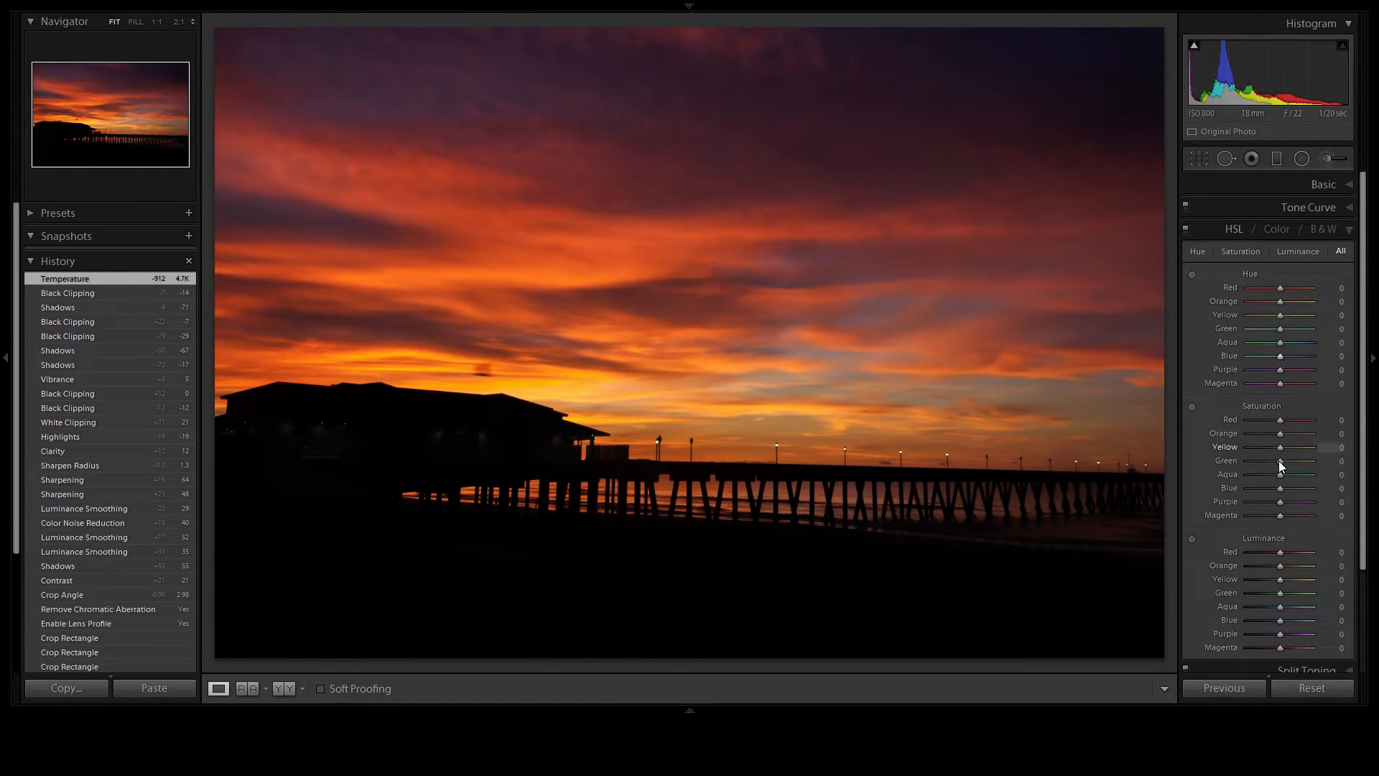
{"action": "left_click_drag", "start_coordinate": [1279, 488], "coordinate": [1289, 476]}
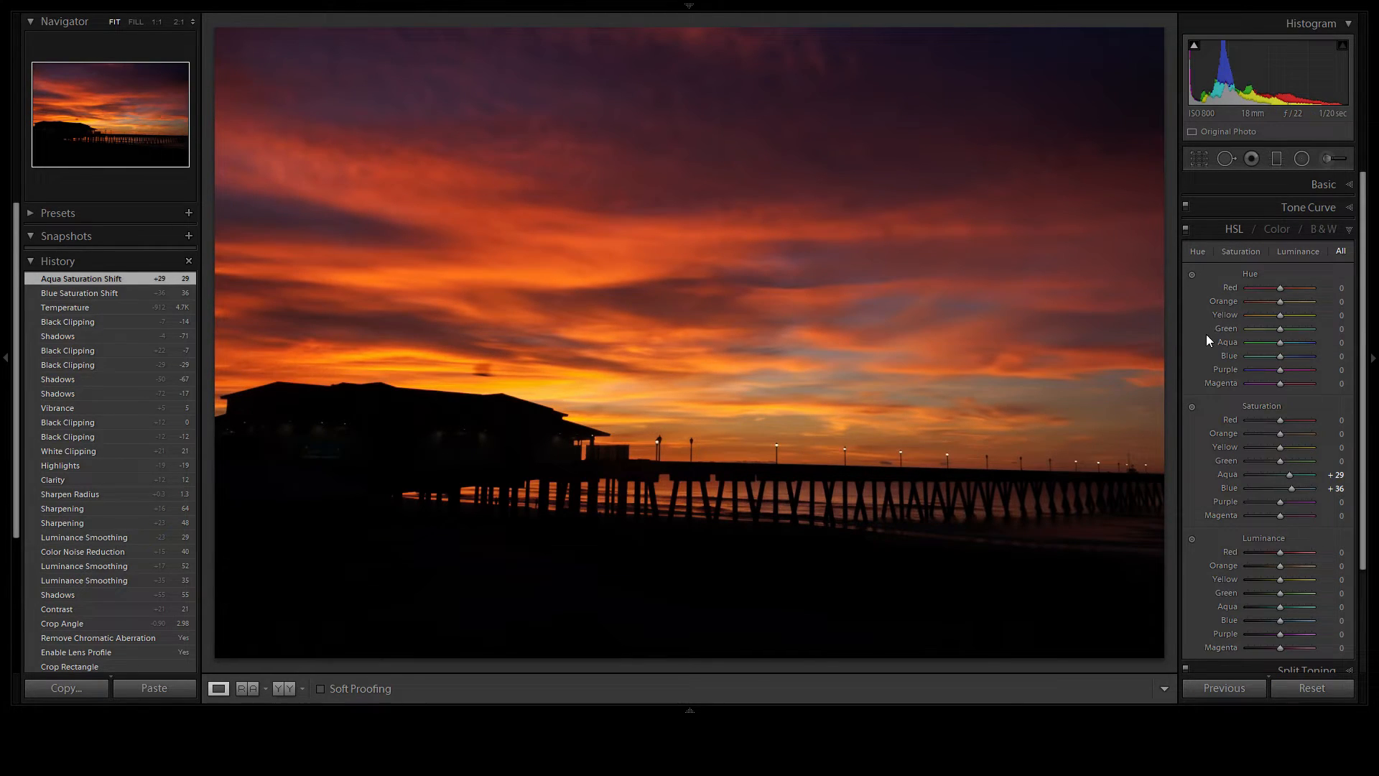
{"action": "left_click", "coordinate": [1350, 234]}
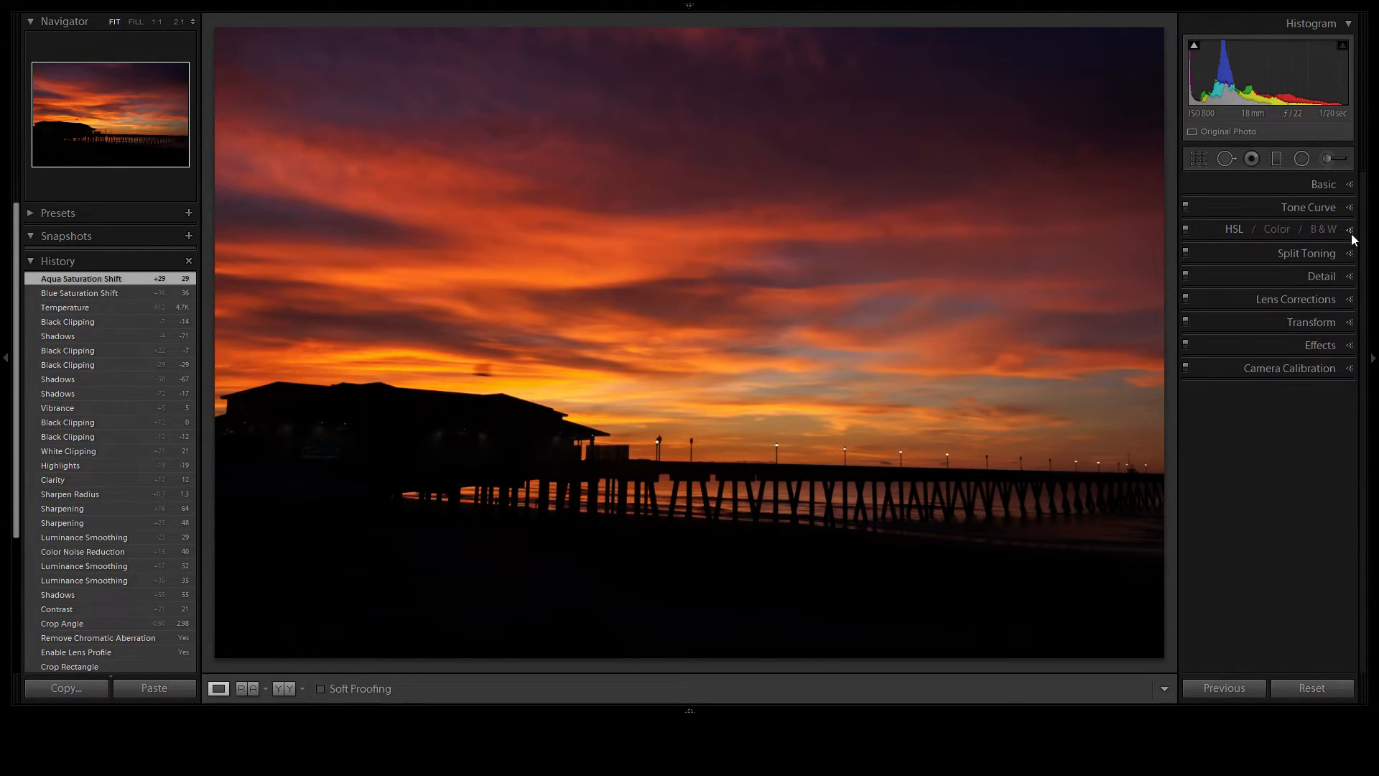
Step: Split-tone the photo with highlights at Hue 46 and Saturation 39, and shadows at Hue 232 and Saturation 29
{"action": "left_click", "coordinate": [1329, 252]}
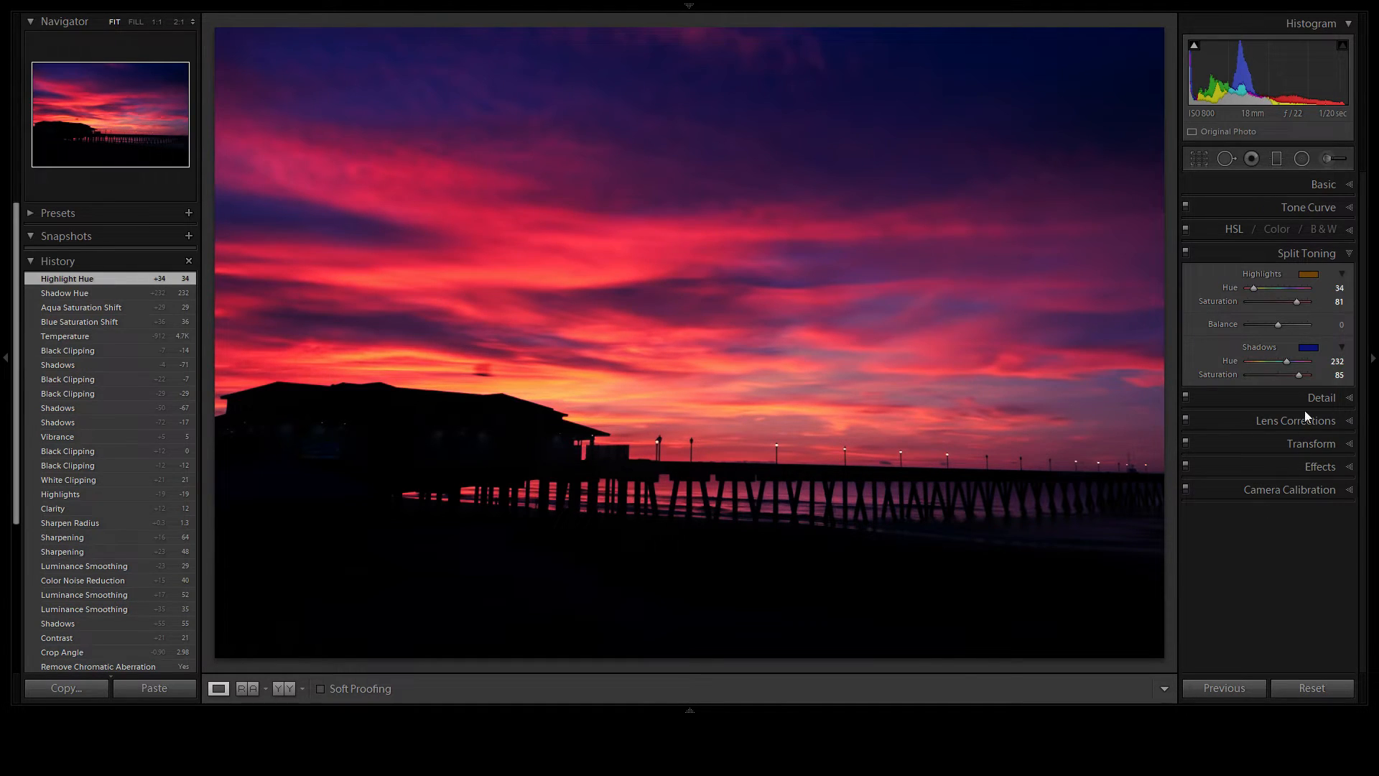
{"action": "left_click_drag", "start_coordinate": [1297, 374], "coordinate": [1256, 377]}
{"action": "left_click_drag", "start_coordinate": [1290, 305], "coordinate": [1227, 307]}
{"action": "mouse_move", "coordinate": [1257, 374]}
{"action": "left_mouse_down"}
{"action": "mouse_move", "coordinate": [1204, 371]}
{"action": "mouse_move", "coordinate": [1266, 379]}
{"action": "left_mouse_up"}
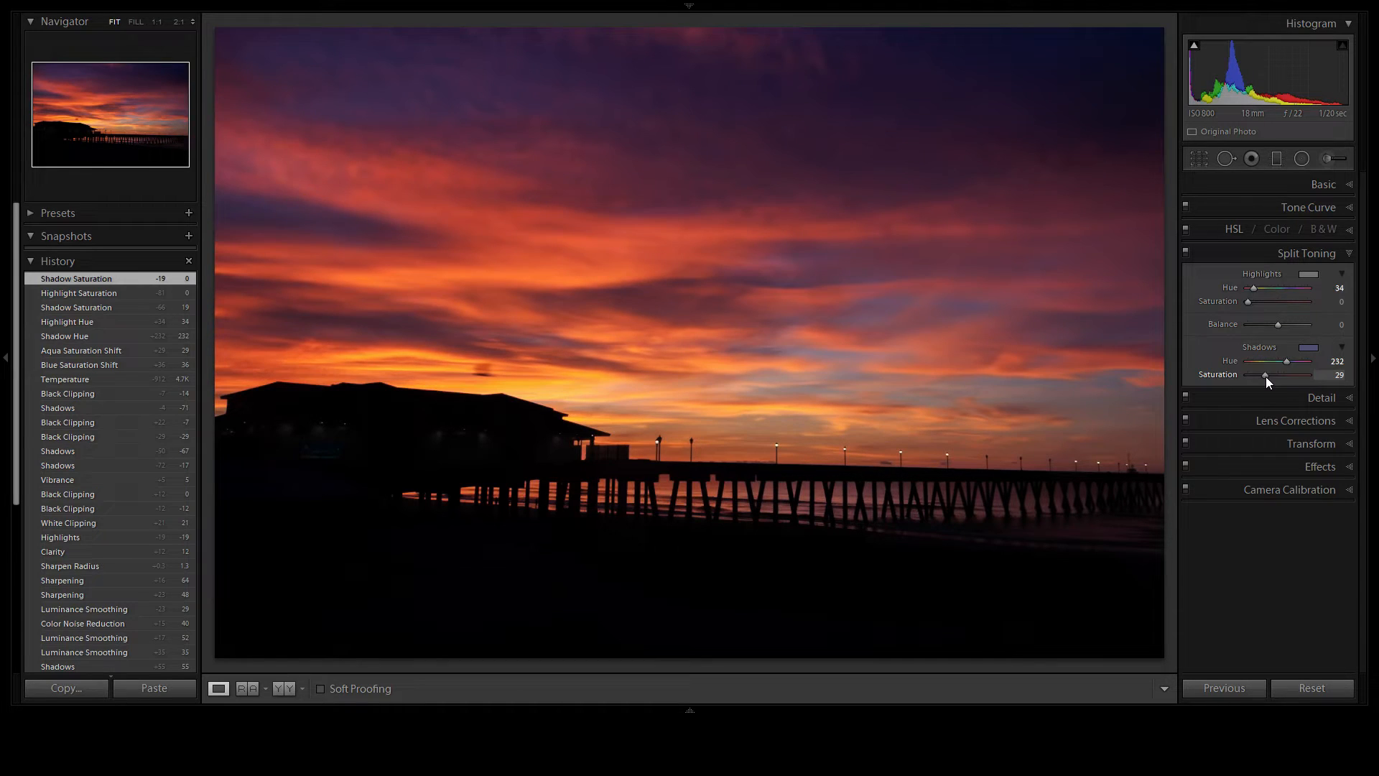
{"action": "left_click_drag", "start_coordinate": [1265, 377], "coordinate": [1266, 376]}
{"action": "left_click_drag", "start_coordinate": [1255, 304], "coordinate": [1273, 309]}
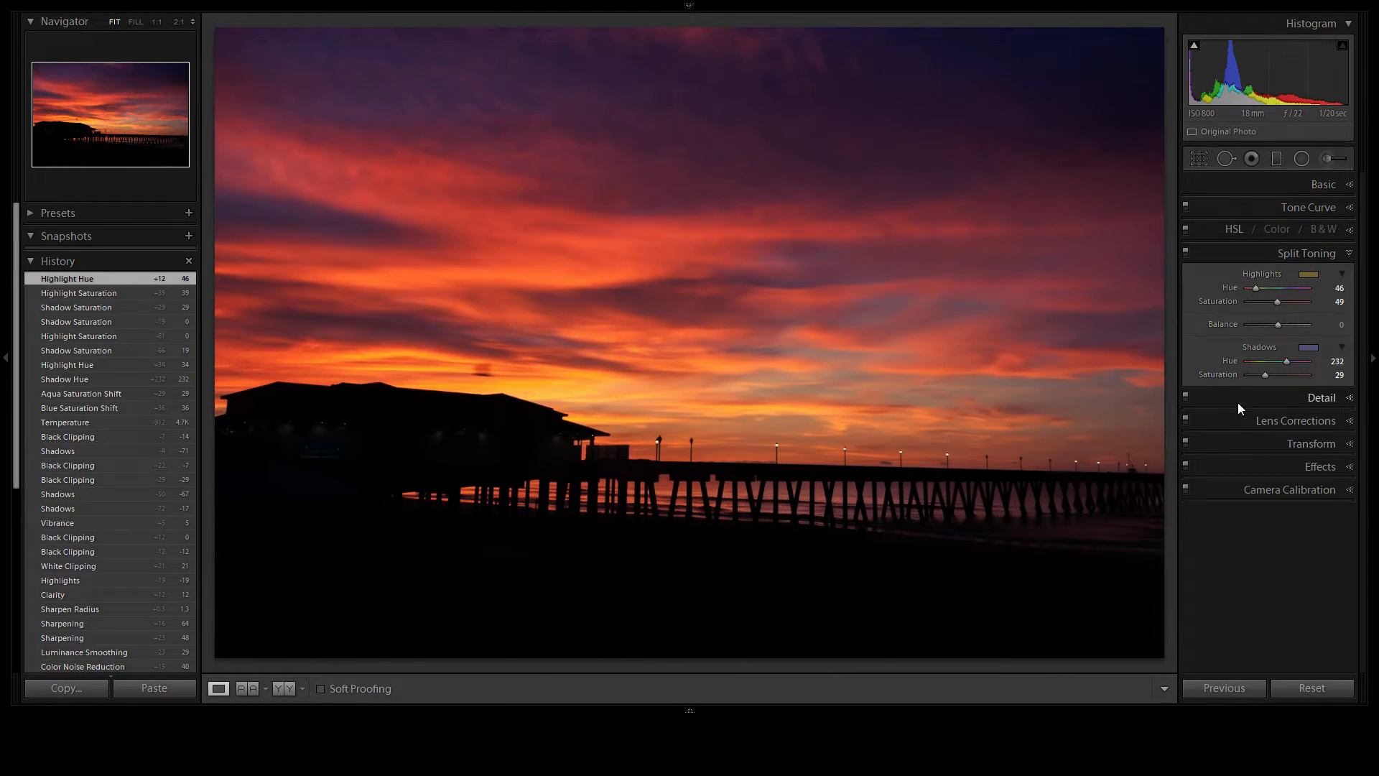
{"action": "mouse_move", "coordinate": [1277, 302]}
{"action": "left_mouse_down"}
{"action": "mouse_move", "coordinate": [1251, 305]}
{"action": "mouse_move", "coordinate": [1268, 304]}
{"action": "left_mouse_up"}
Step: Compare the photo with split toning switched off and on, leaving it enabled
{"action": "left_click", "coordinate": [1186, 253]}
{"action": "left_click", "coordinate": [1186, 253]}
{"action": "left_click", "coordinate": [1186, 253]}
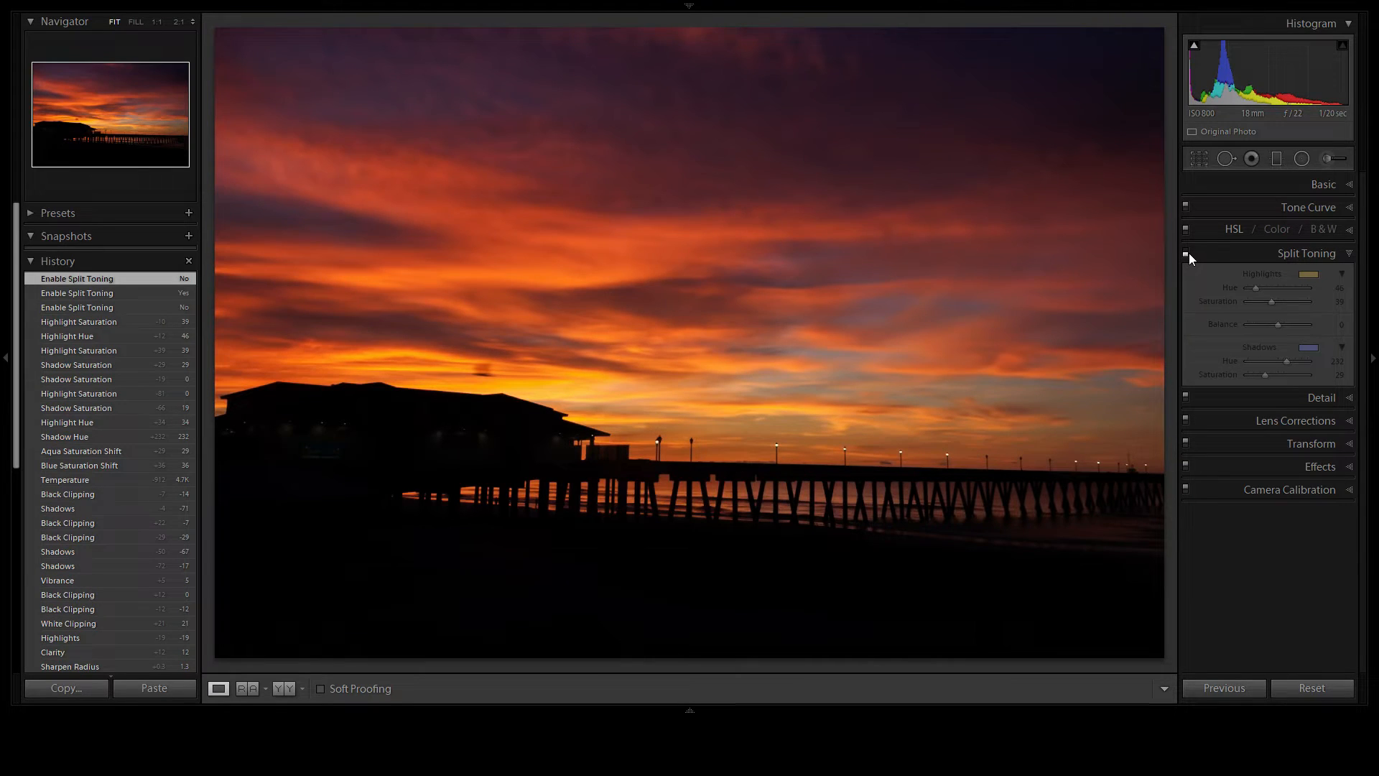
{"action": "left_click", "coordinate": [1187, 253]}
{"action": "left_click", "coordinate": [1186, 253]}
{"action": "left_click", "coordinate": [1185, 253]}
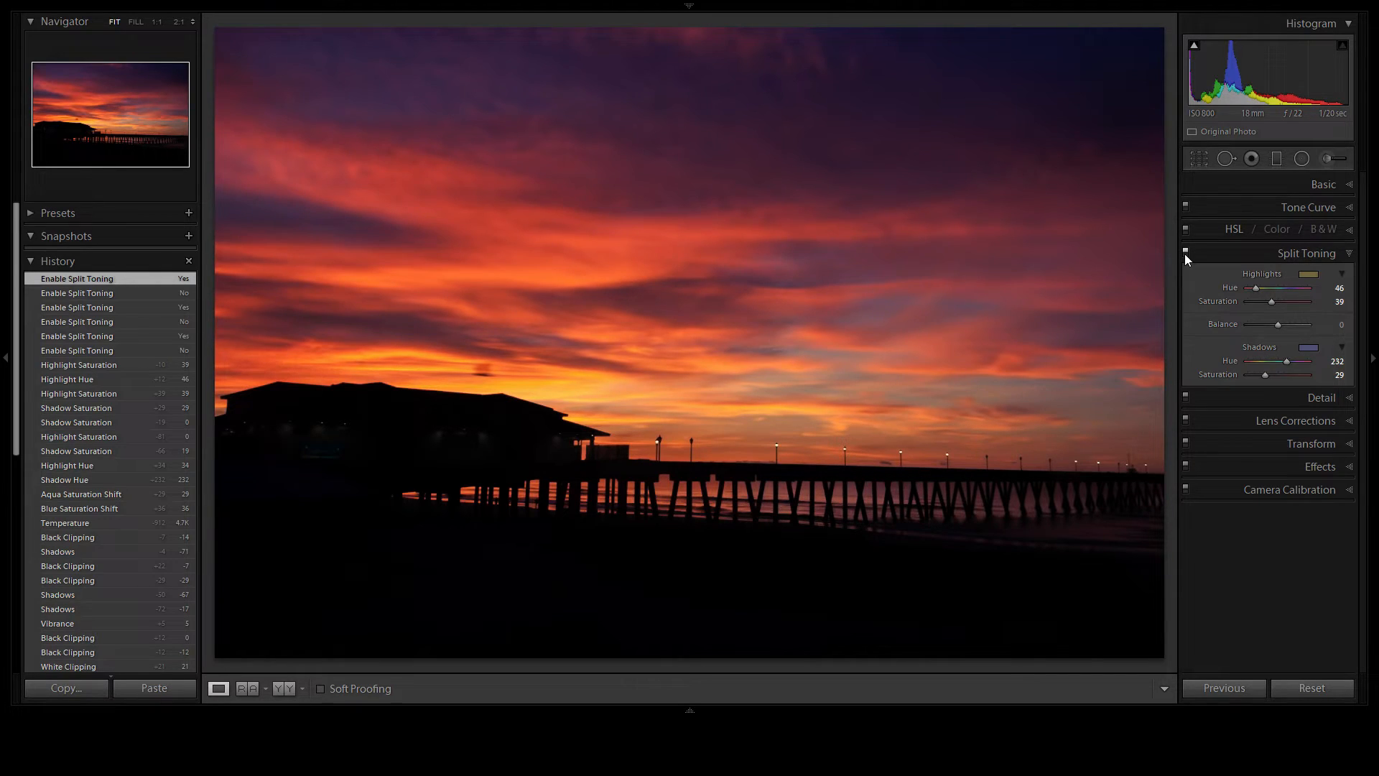
{"action": "left_click", "coordinate": [1186, 252]}
{"action": "left_click", "coordinate": [1185, 252]}
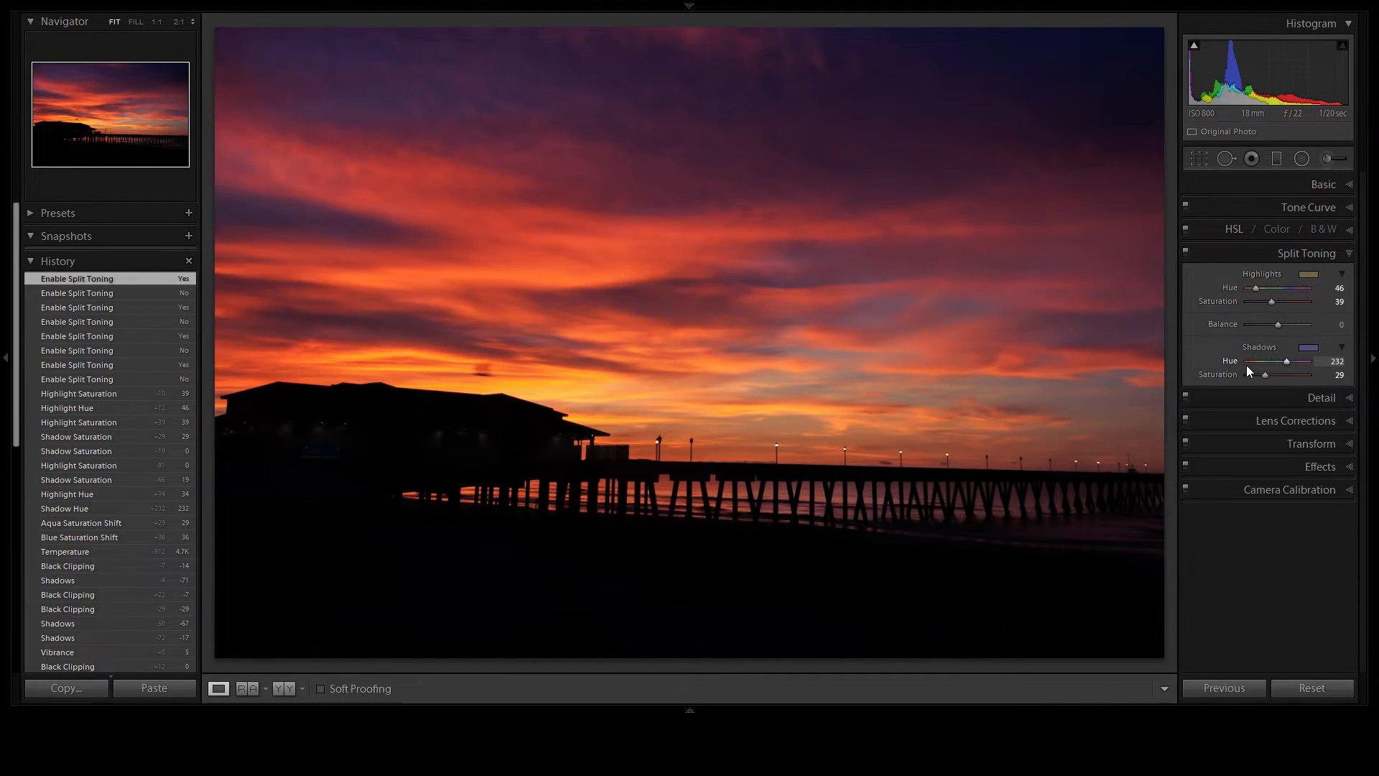
Step: Try healing the dark smudge in the sky above the pier building with a size 76 spot, sampling the clouds beside it
{"action": "mouse_move", "coordinate": [828, 704]}
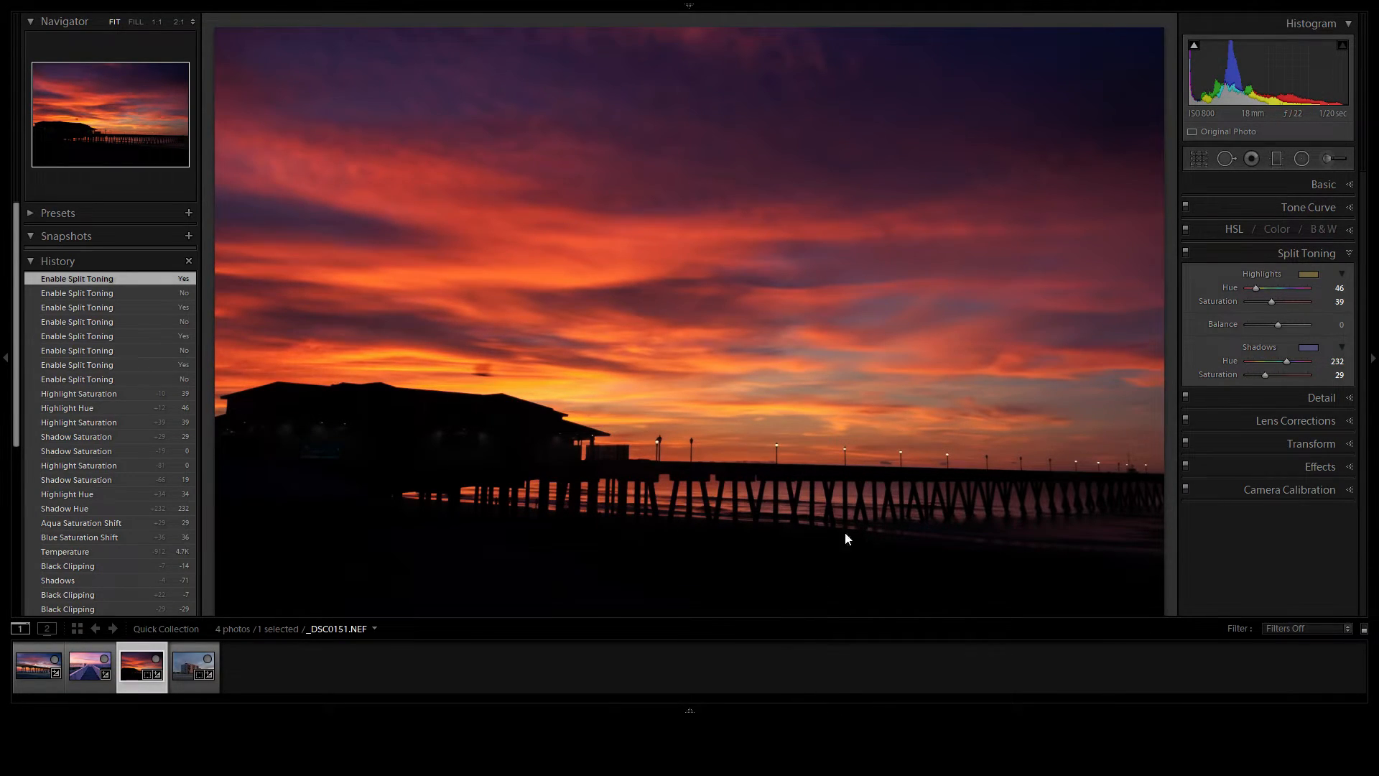
{"action": "left_click", "coordinate": [483, 374]}
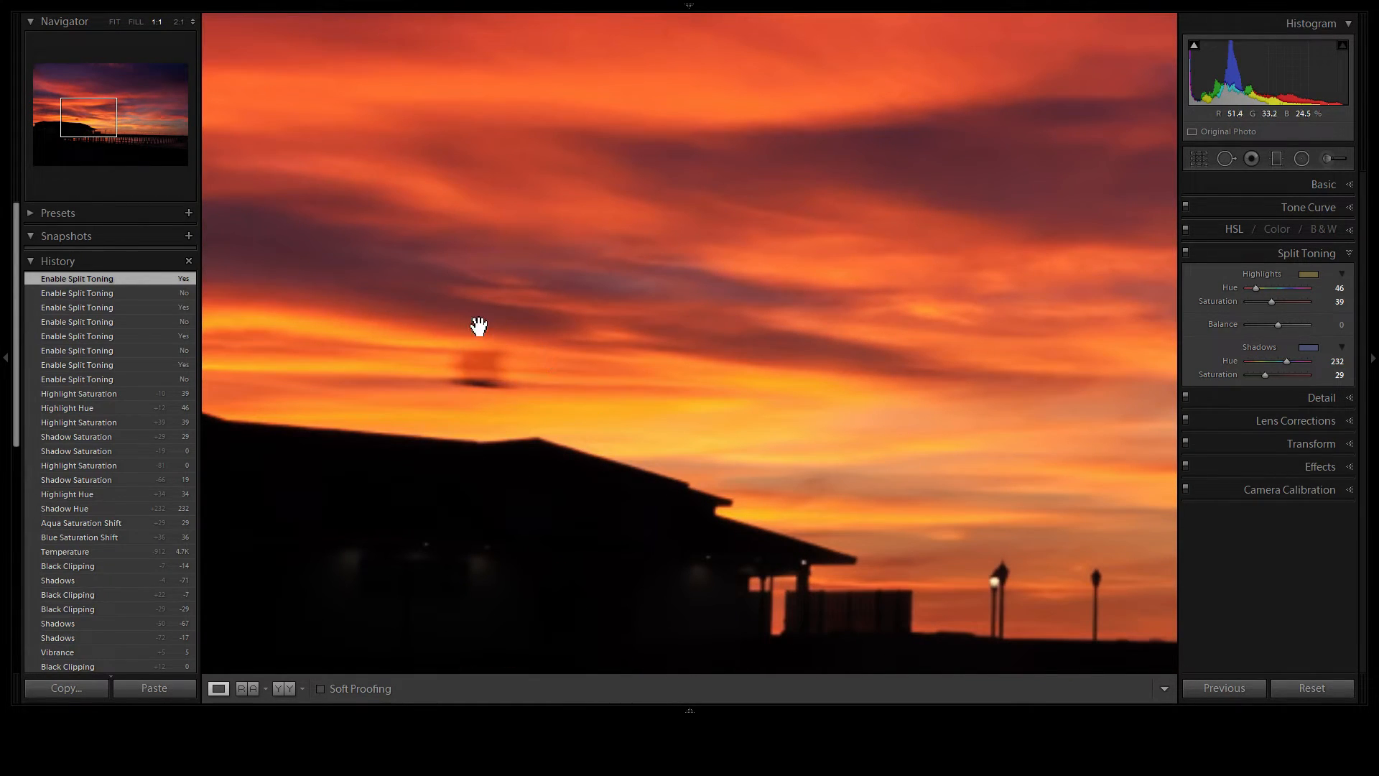
{"action": "left_click", "coordinate": [1225, 158]}
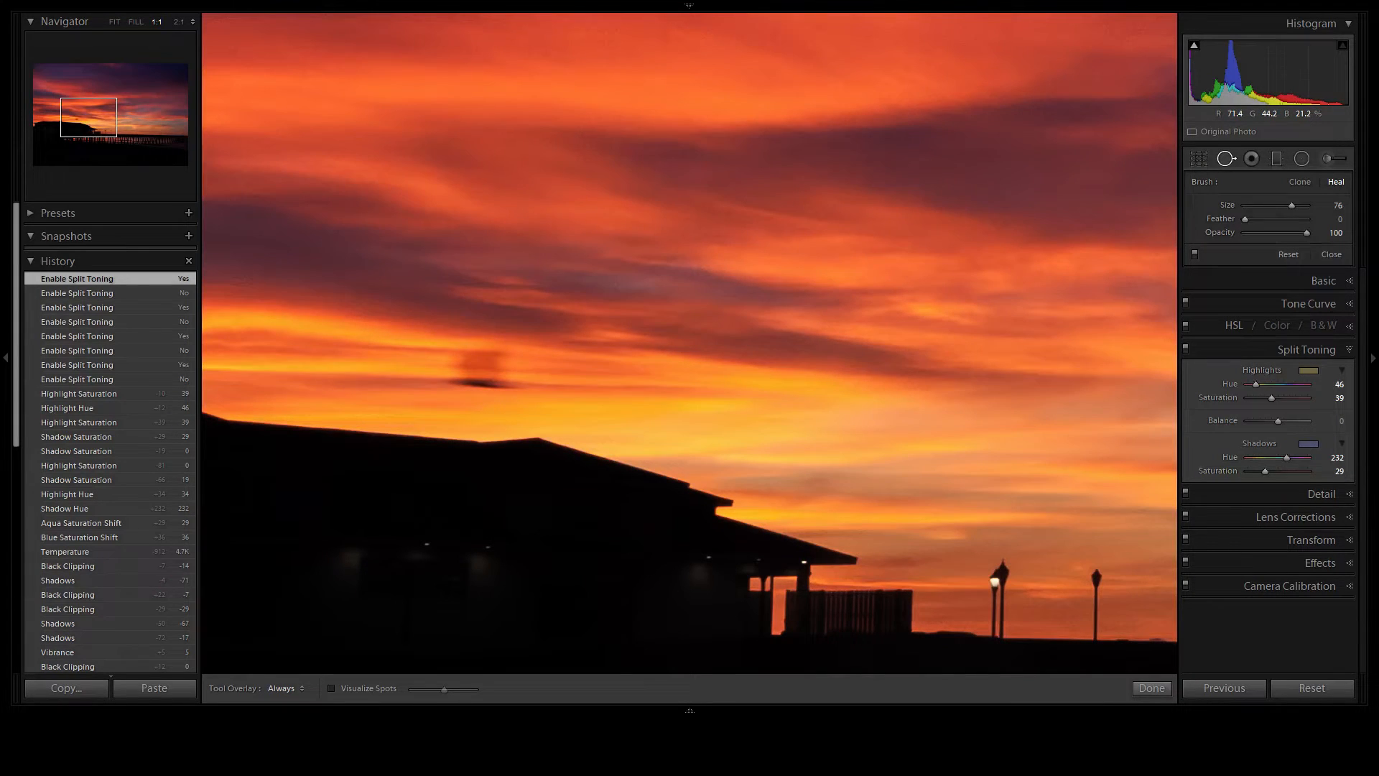
{"action": "left_click", "coordinate": [483, 365]}
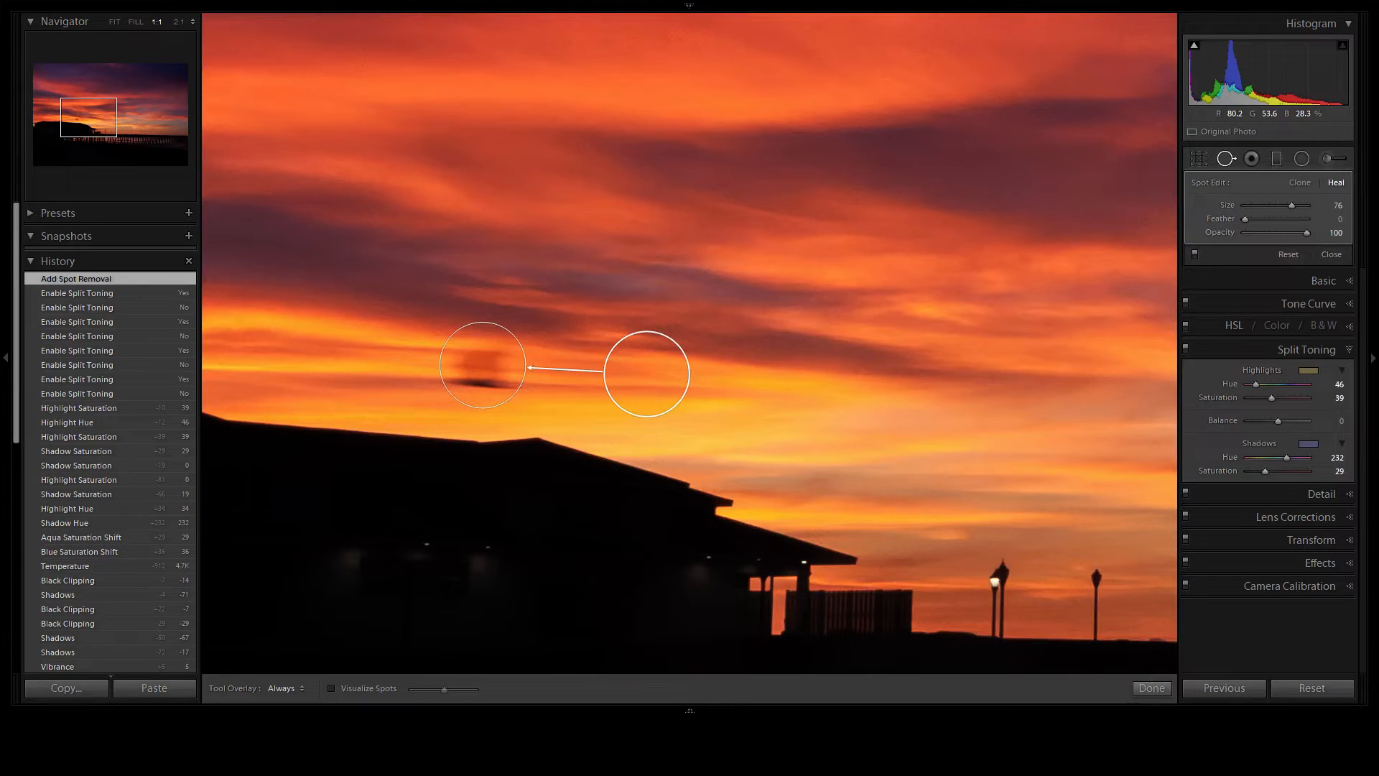
{"action": "left_click_drag", "start_coordinate": [639, 387], "coordinate": [601, 382]}
{"action": "left_click", "coordinate": [604, 388]}
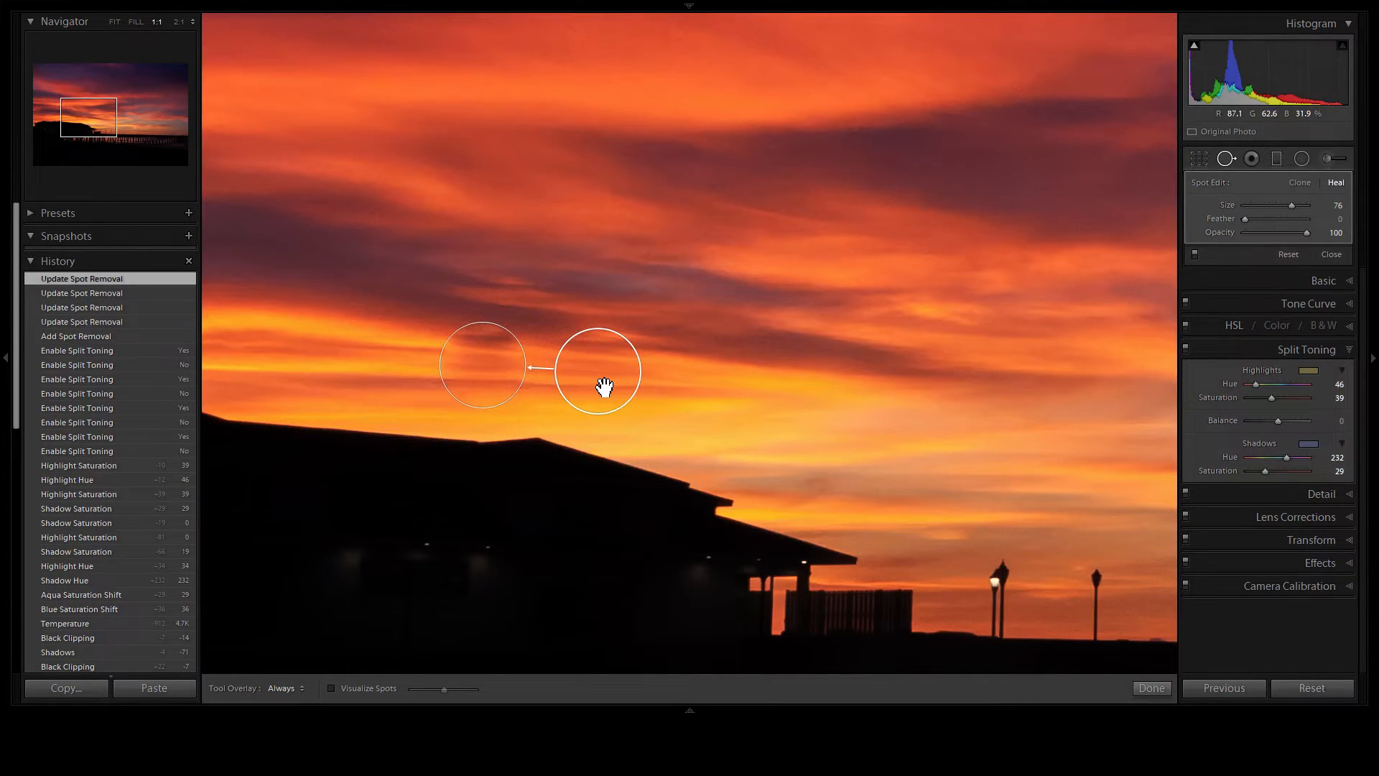
{"action": "key", "text": "Return"}
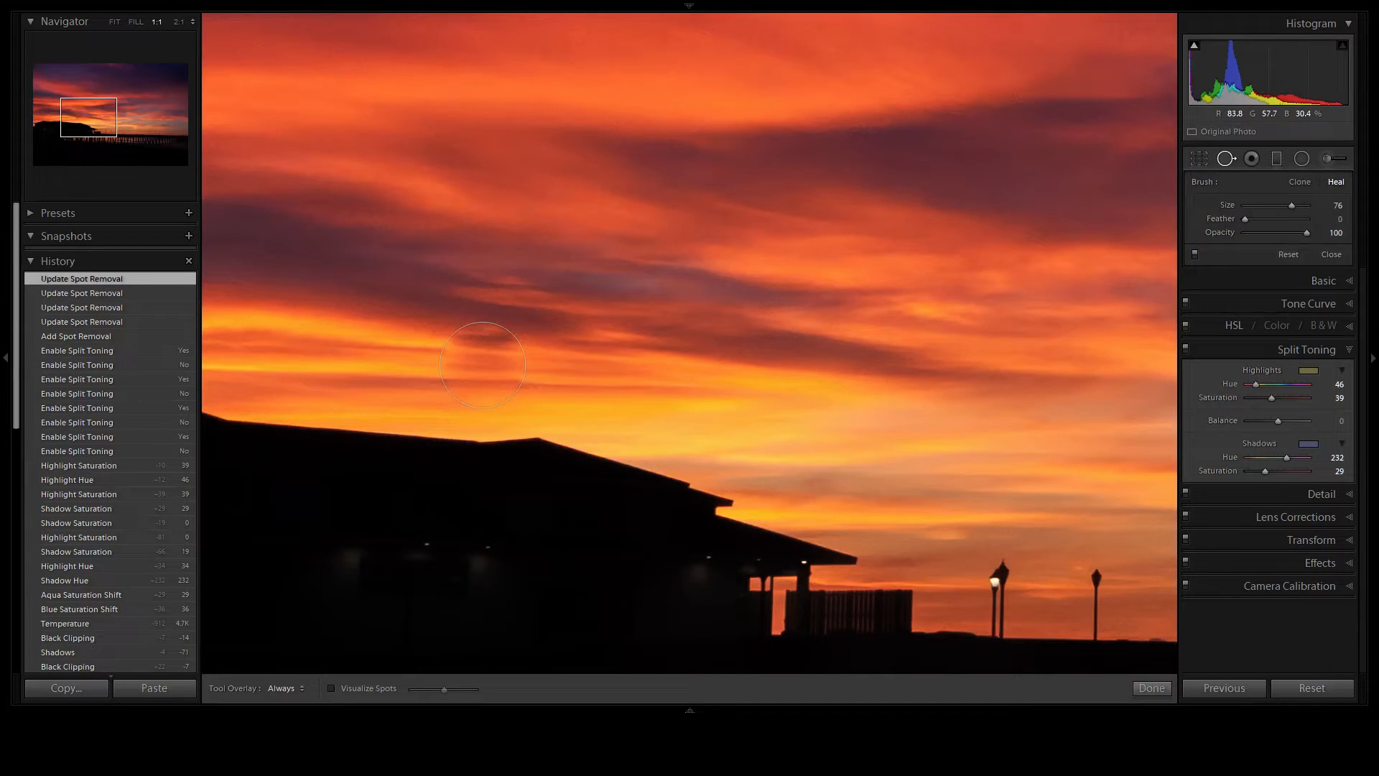
Step: Delete the healing spot over the sky smudge and leave the spot removal tool
{"action": "left_click", "coordinate": [1233, 158]}
{"action": "left_click", "coordinate": [1232, 158]}
{"action": "key", "text": "ctrl+z"}
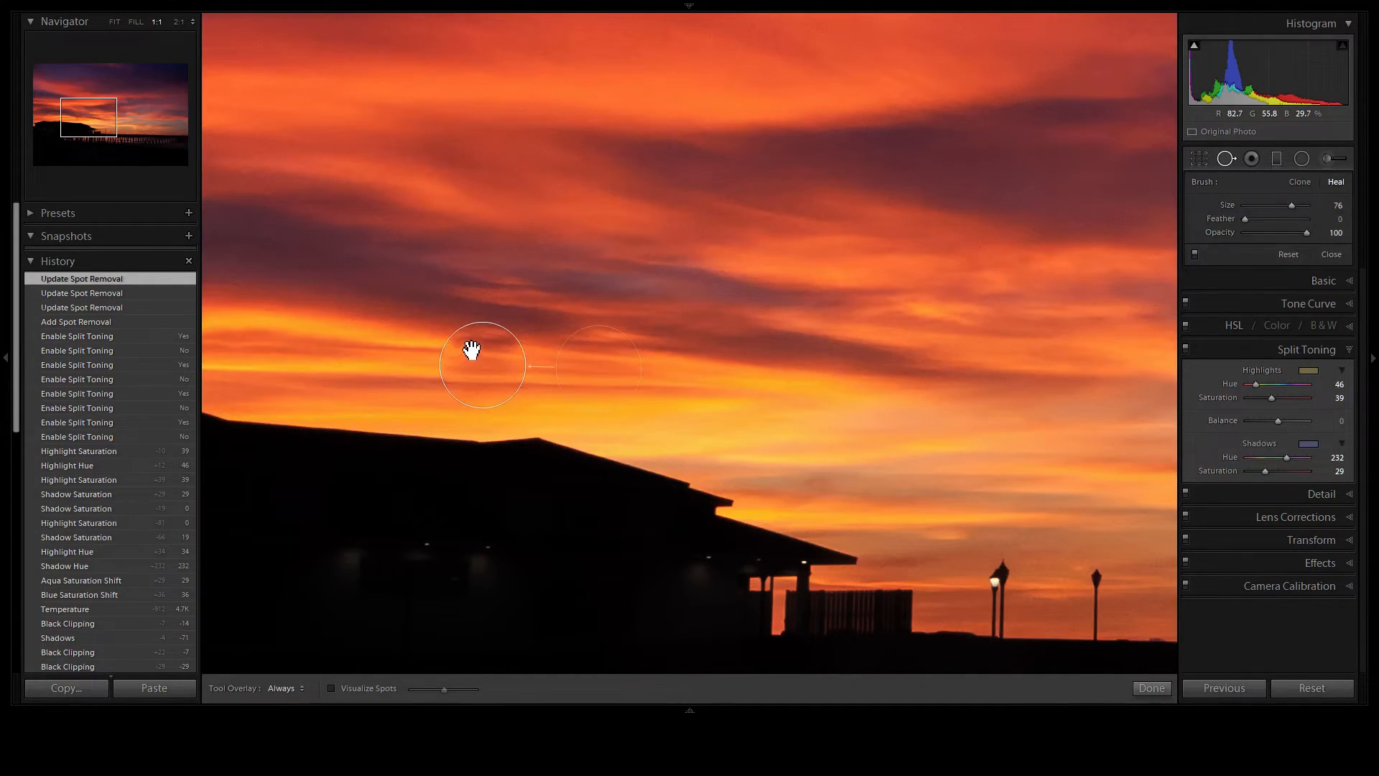
{"action": "key", "text": "Delete"}
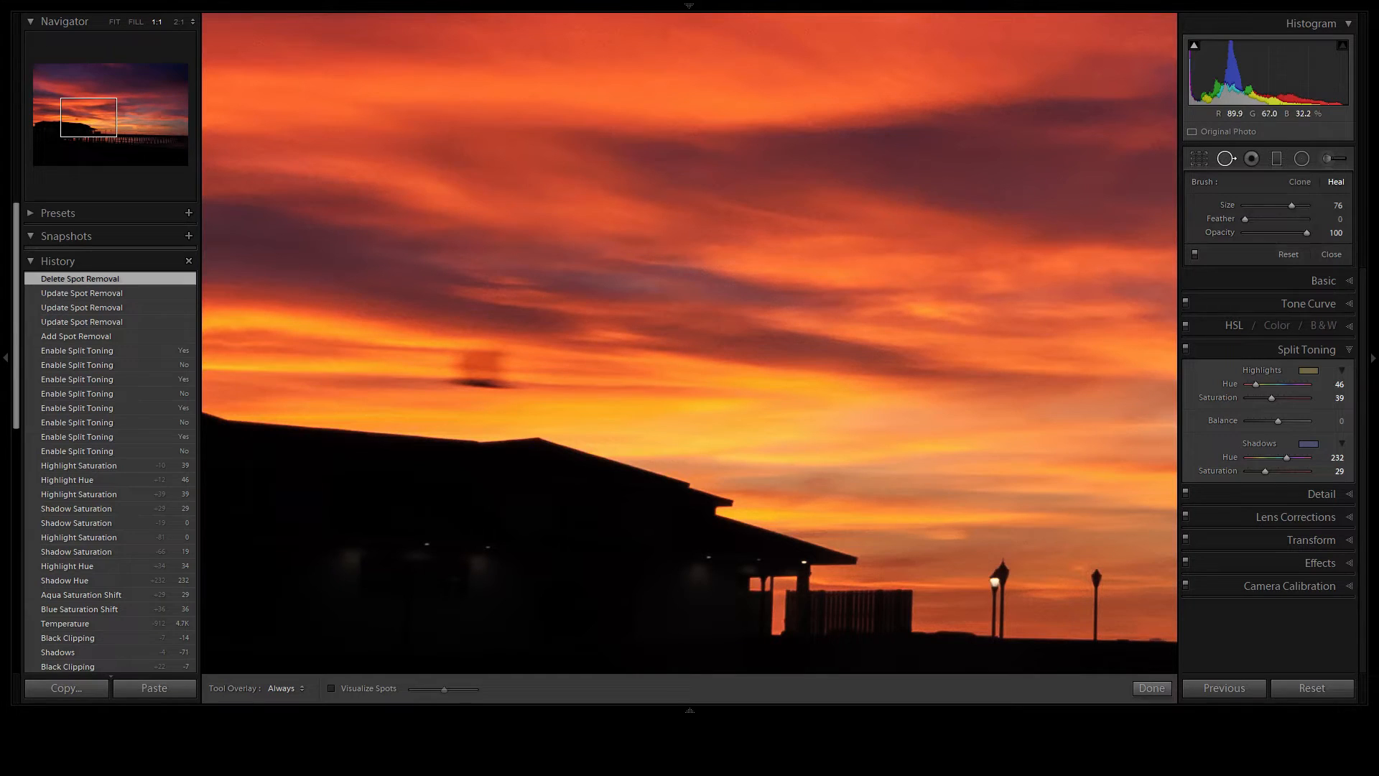
{"action": "left_click", "coordinate": [1227, 158]}
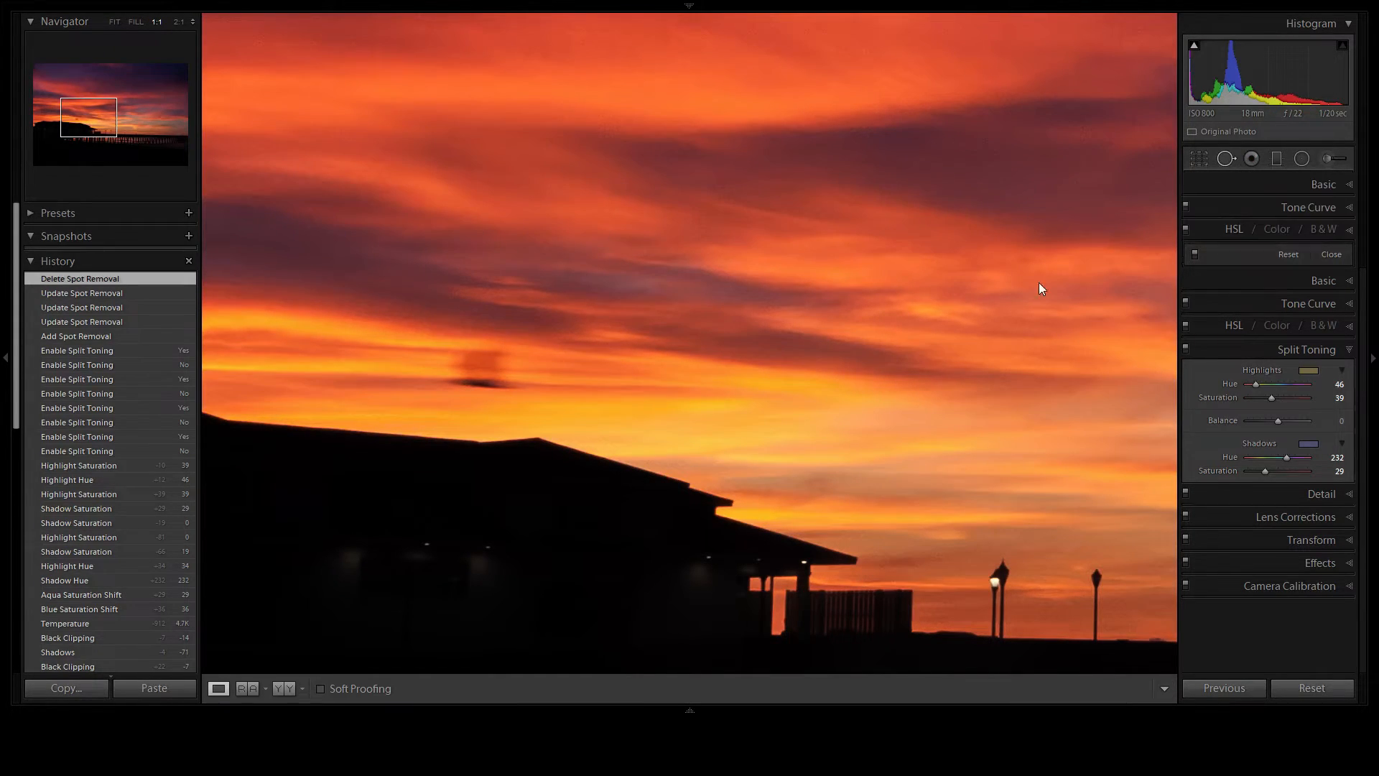
Step: Open _DSC0151.NEF in Photoshop and outline the dark smudge above the pier building with a polygonal lasso selection
{"action": "left_click", "coordinate": [749, 488]}
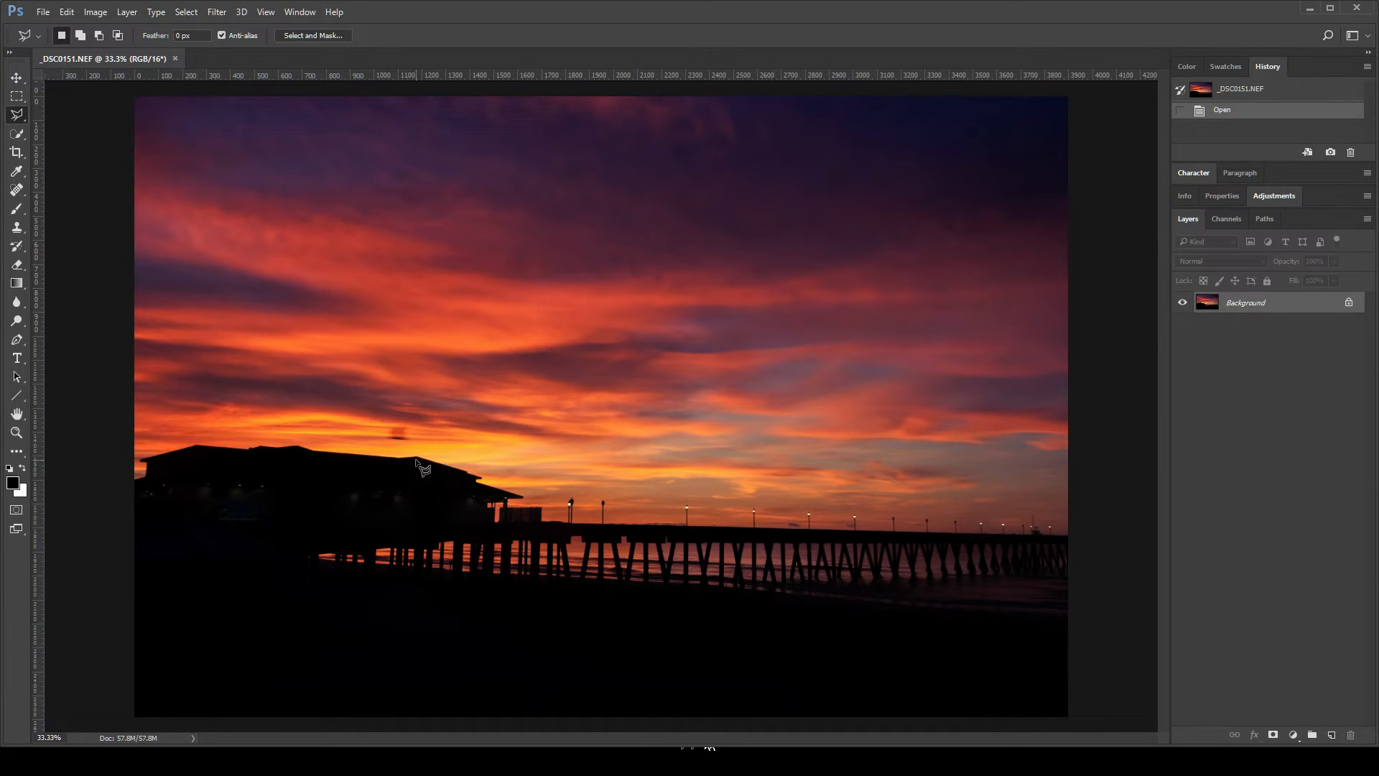
{"action": "key", "text": "ctrl+1"}
{"action": "left_click_drag", "start_coordinate": [388, 529], "coordinate": [891, 392]}
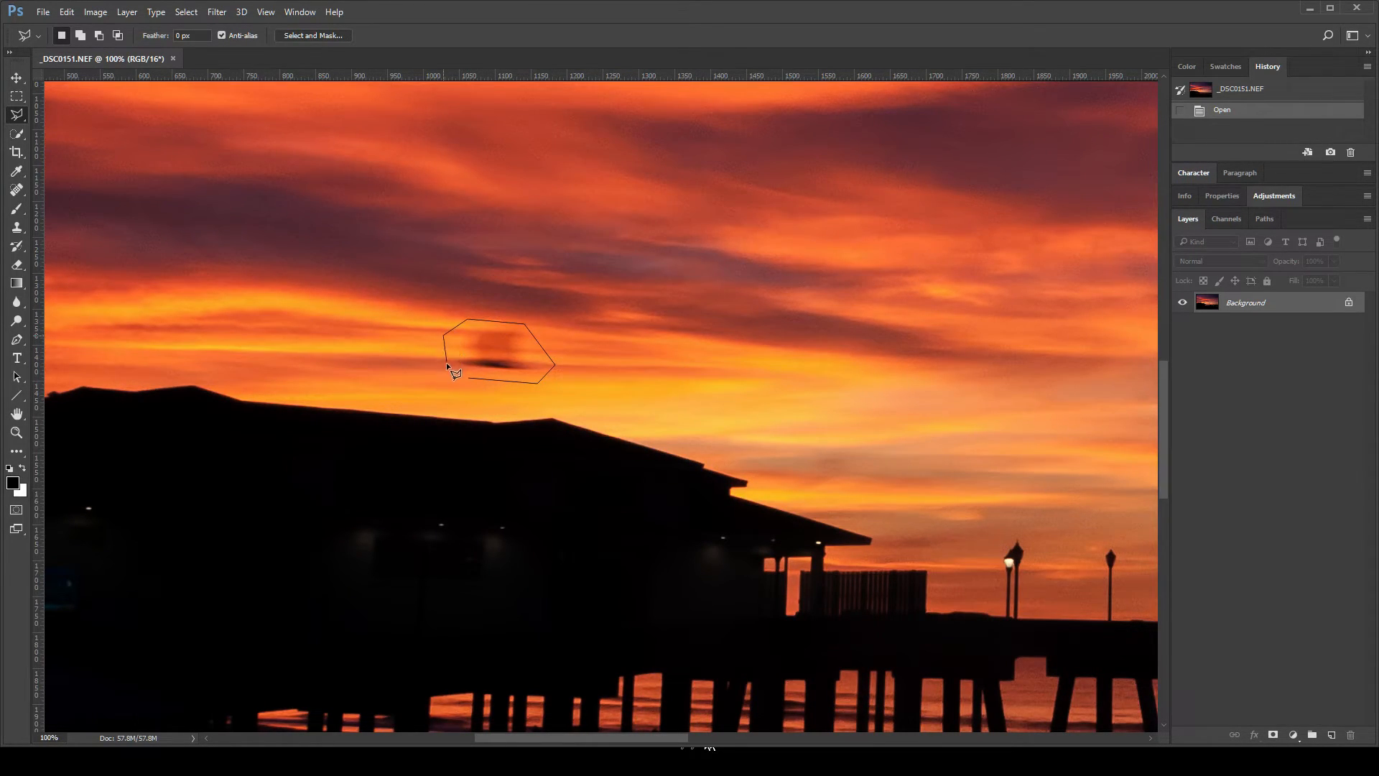
{"action": "left_click", "coordinate": [470, 377]}
{"action": "key", "text": "i"}
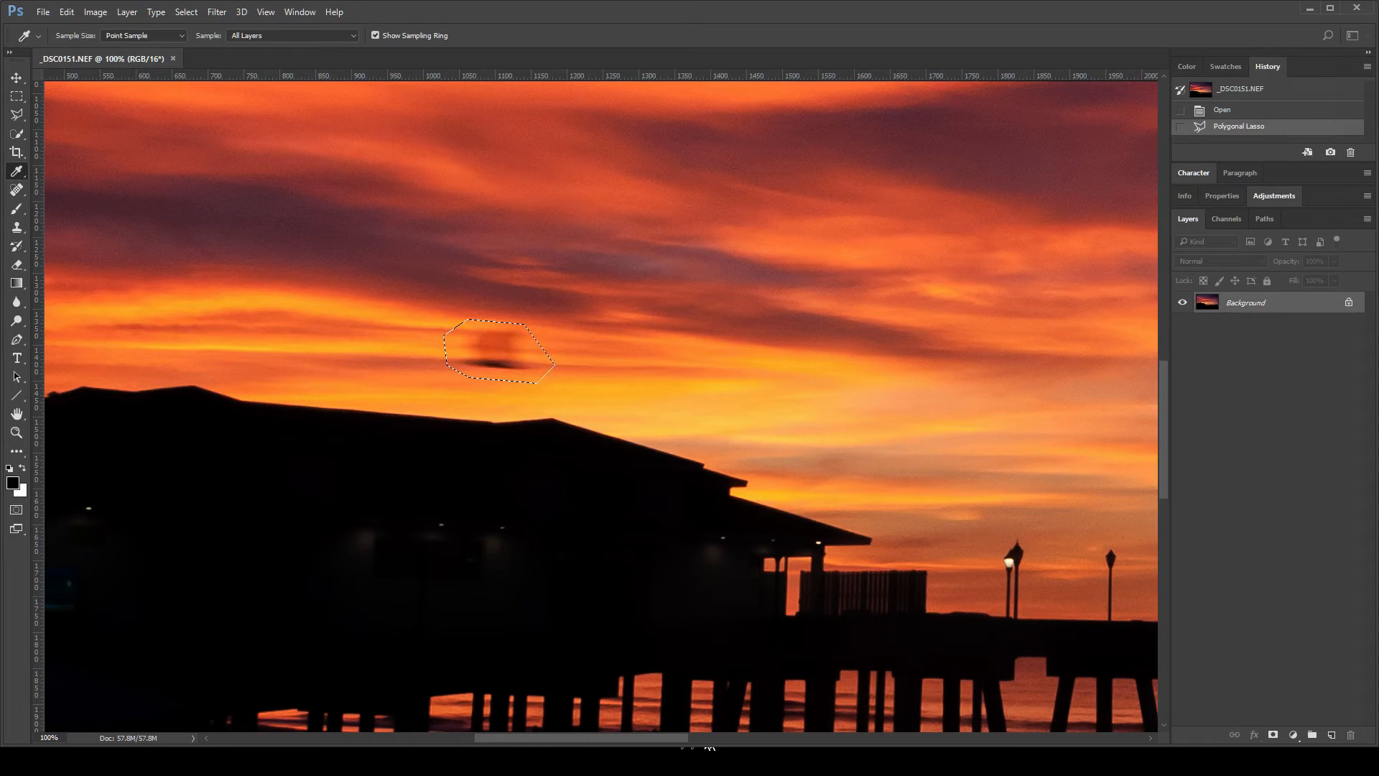
Step: Fill the selected smudge with matching surrounding sky, clear the selection and check the whole image
{"action": "key", "text": "l"}
{"action": "key", "text": "shift+BackSpace"}
{"action": "key", "text": "Return"}
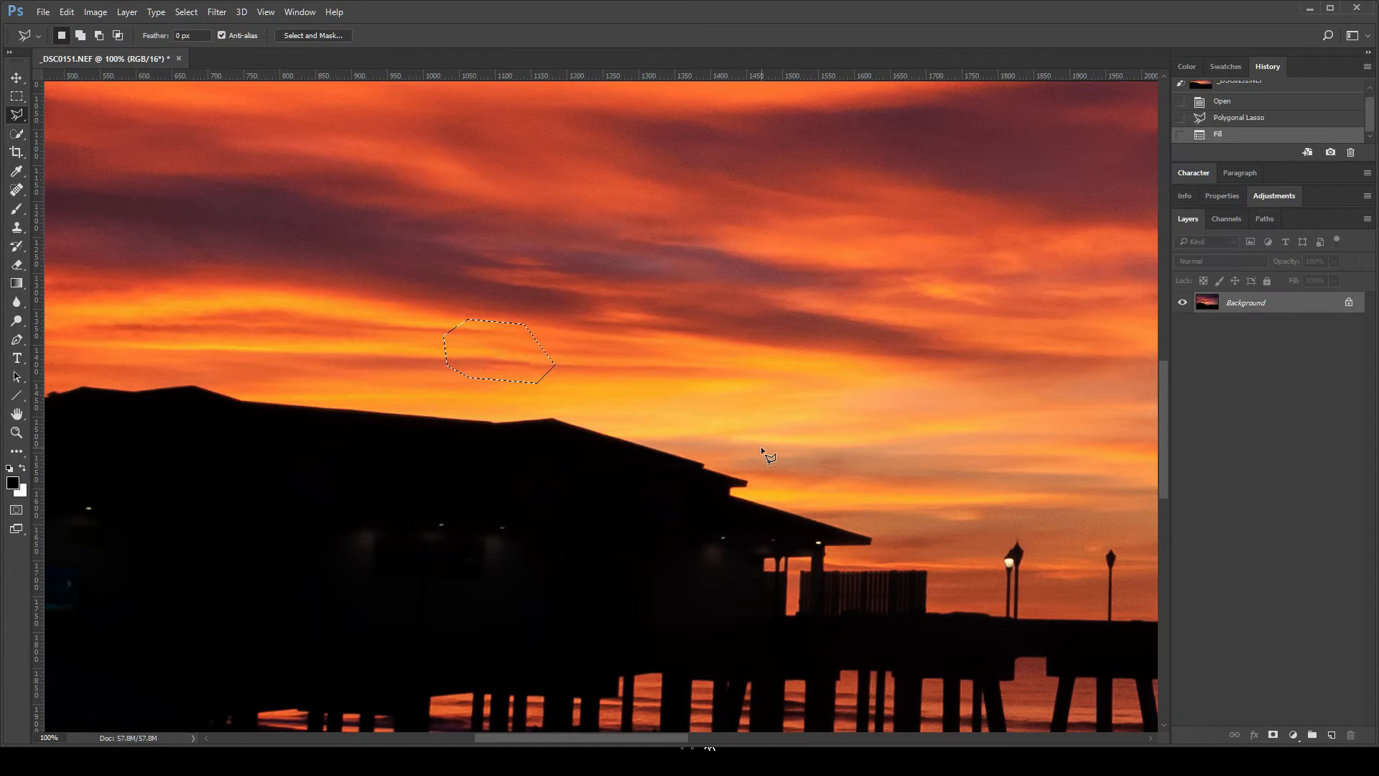
{"action": "key", "text": "ctrl+d"}
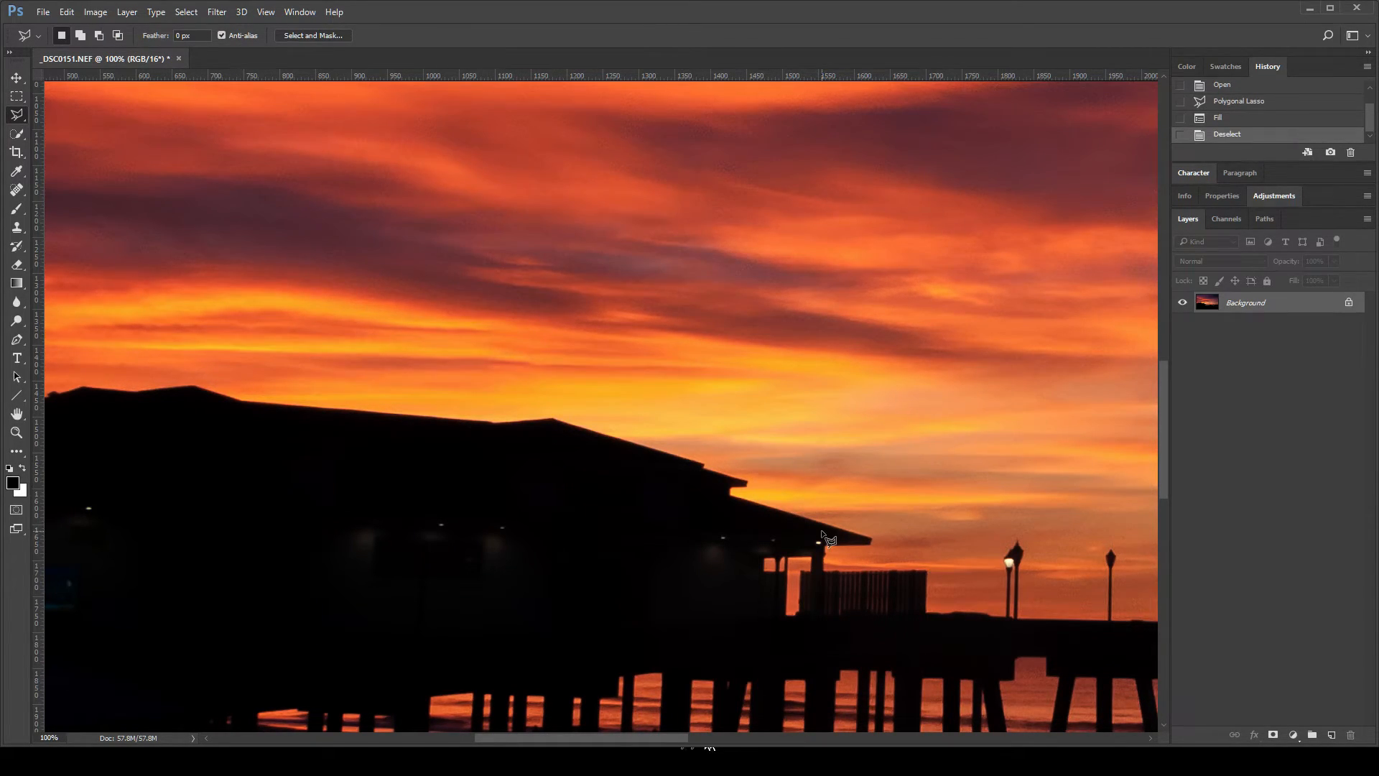
{"action": "key", "text": "ctrl+z"}
{"action": "key", "text": "ctrl+d"}
{"action": "key", "text": "ctrl+0"}
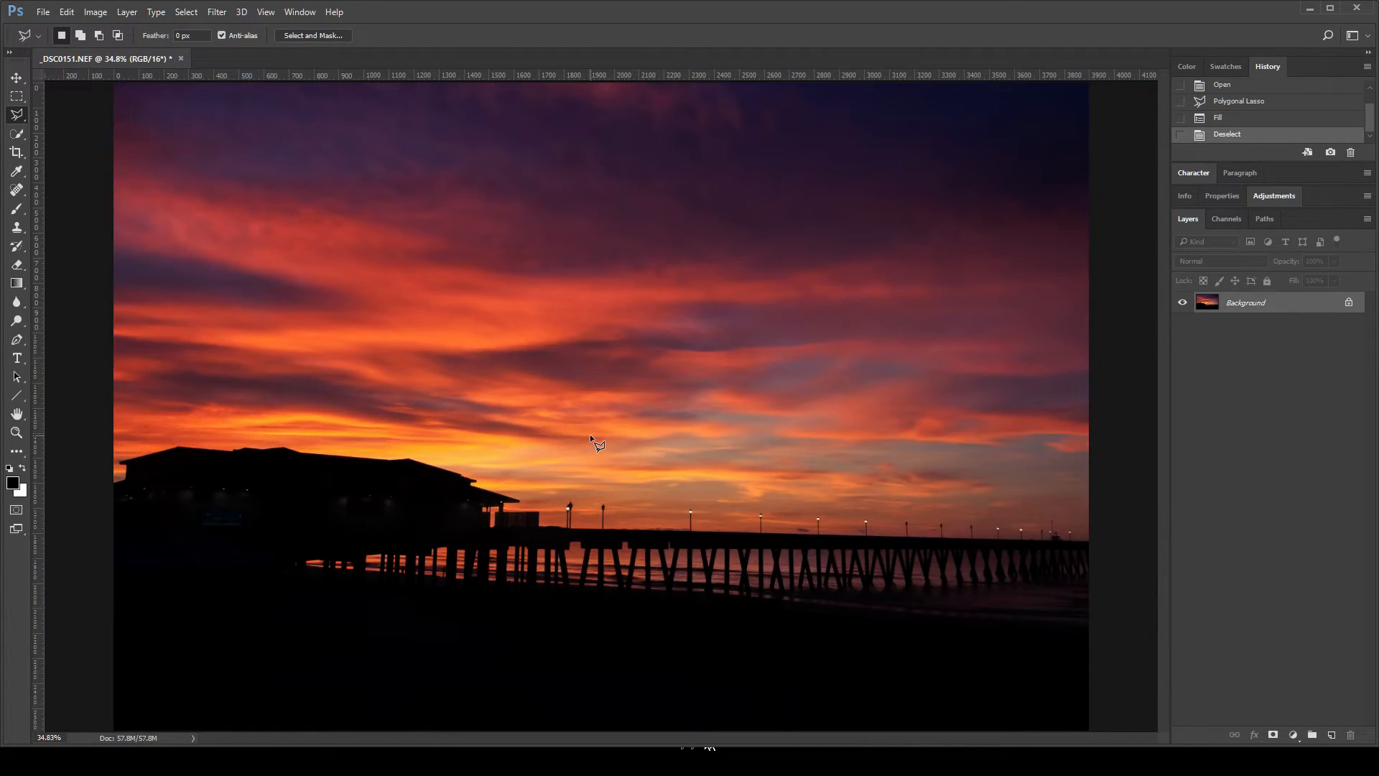
Step: Save and close the retouched pier image, and switch back to Lightroom
{"action": "key", "text": "ctrl+s"}
{"action": "left_click", "coordinate": [185, 59]}
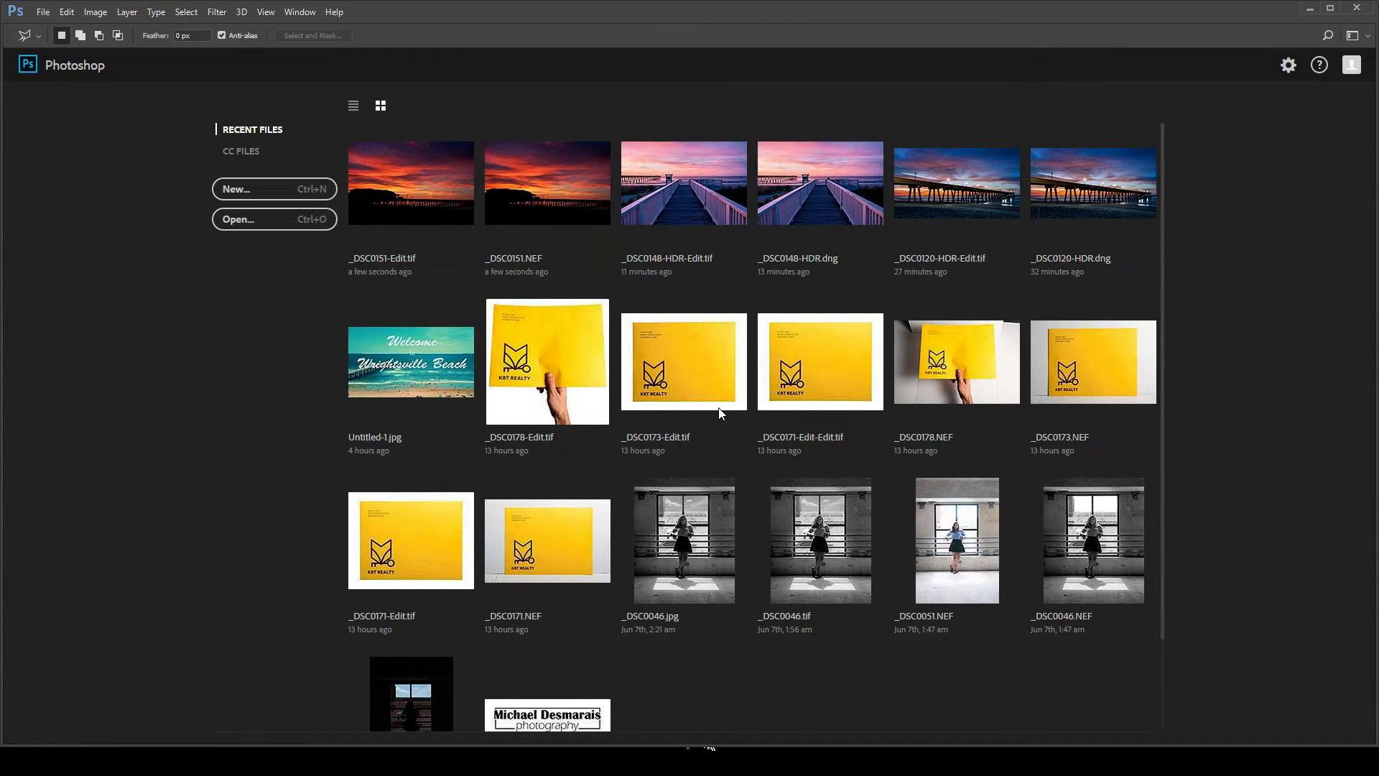
{"action": "key", "text": "alt+Tab"}
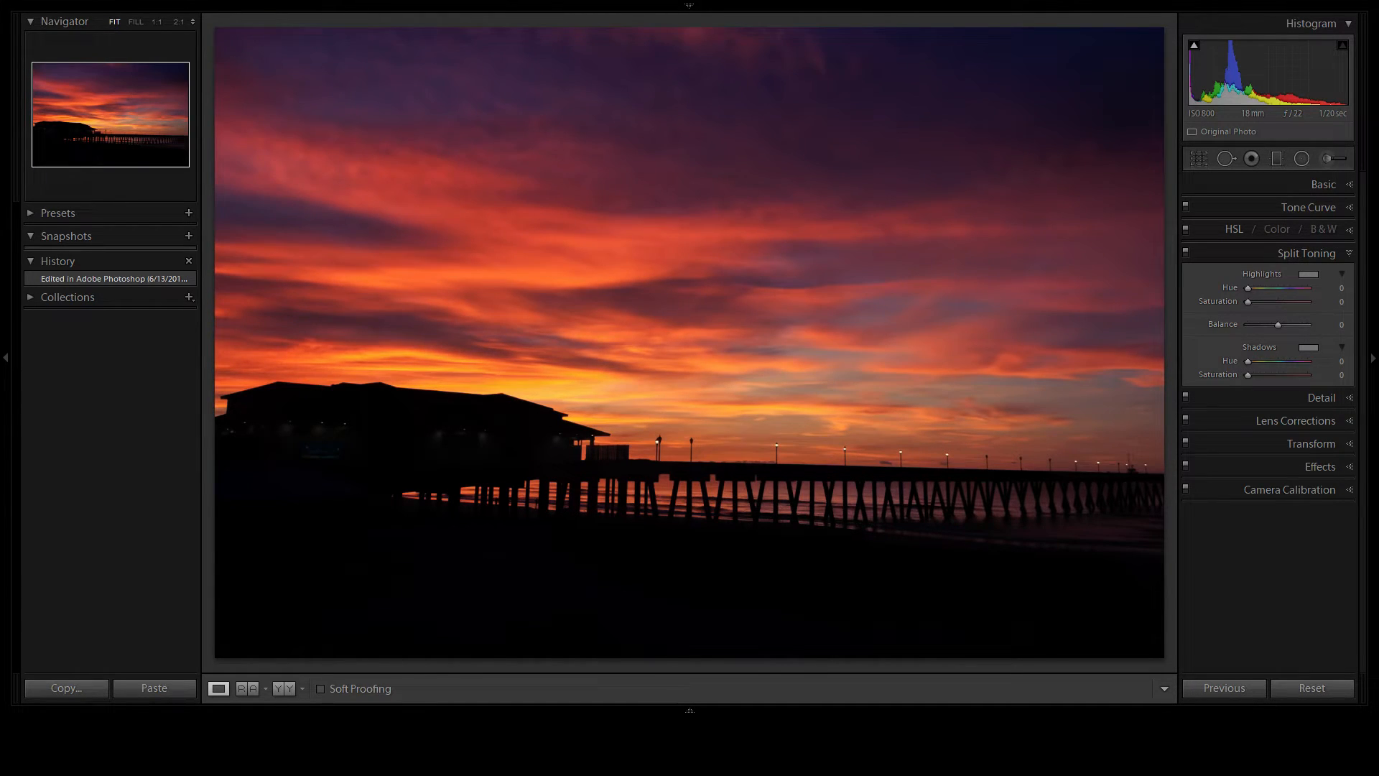
Step: Remove the original _DSC0151.NEF from the Quick Collection and show the remaining photos in the Library grid
{"action": "mouse_move", "coordinate": [311, 711]}
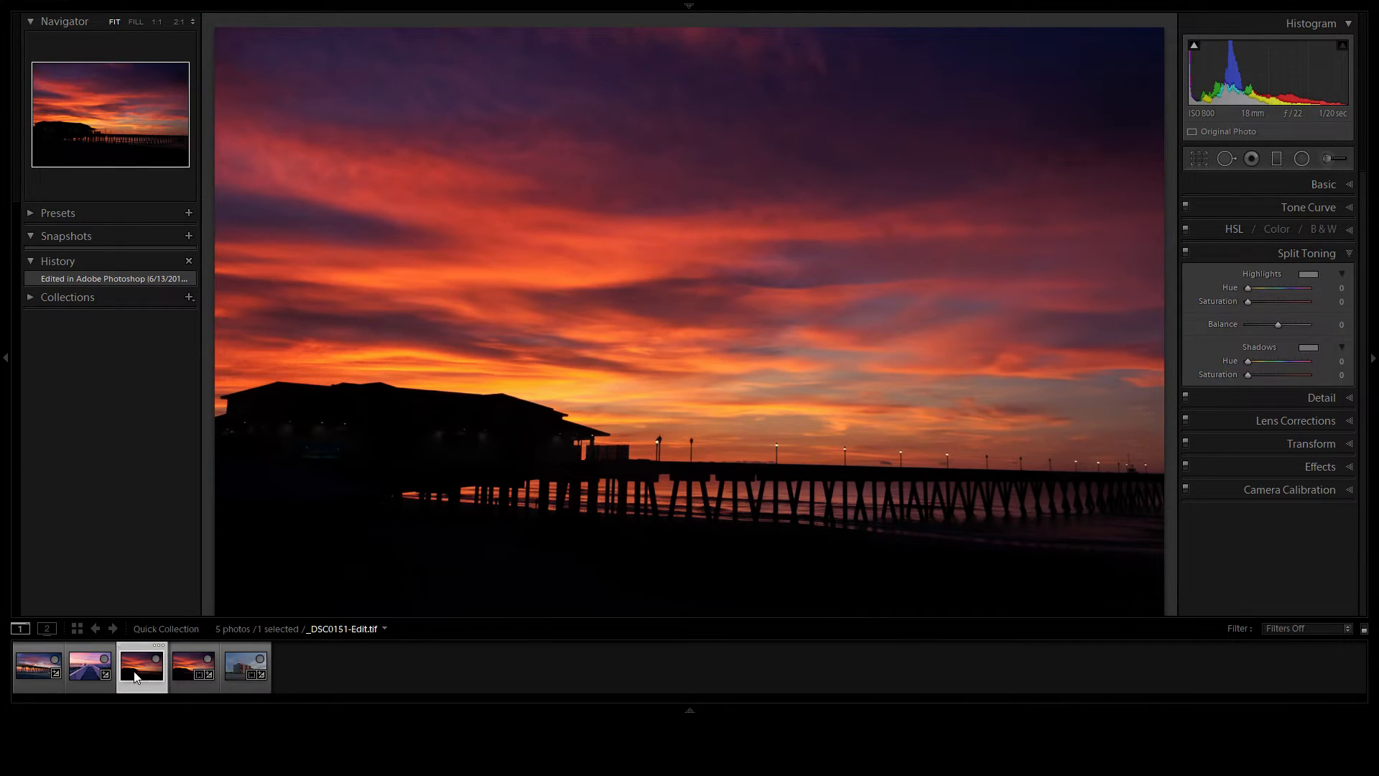
{"action": "left_click", "coordinate": [208, 659]}
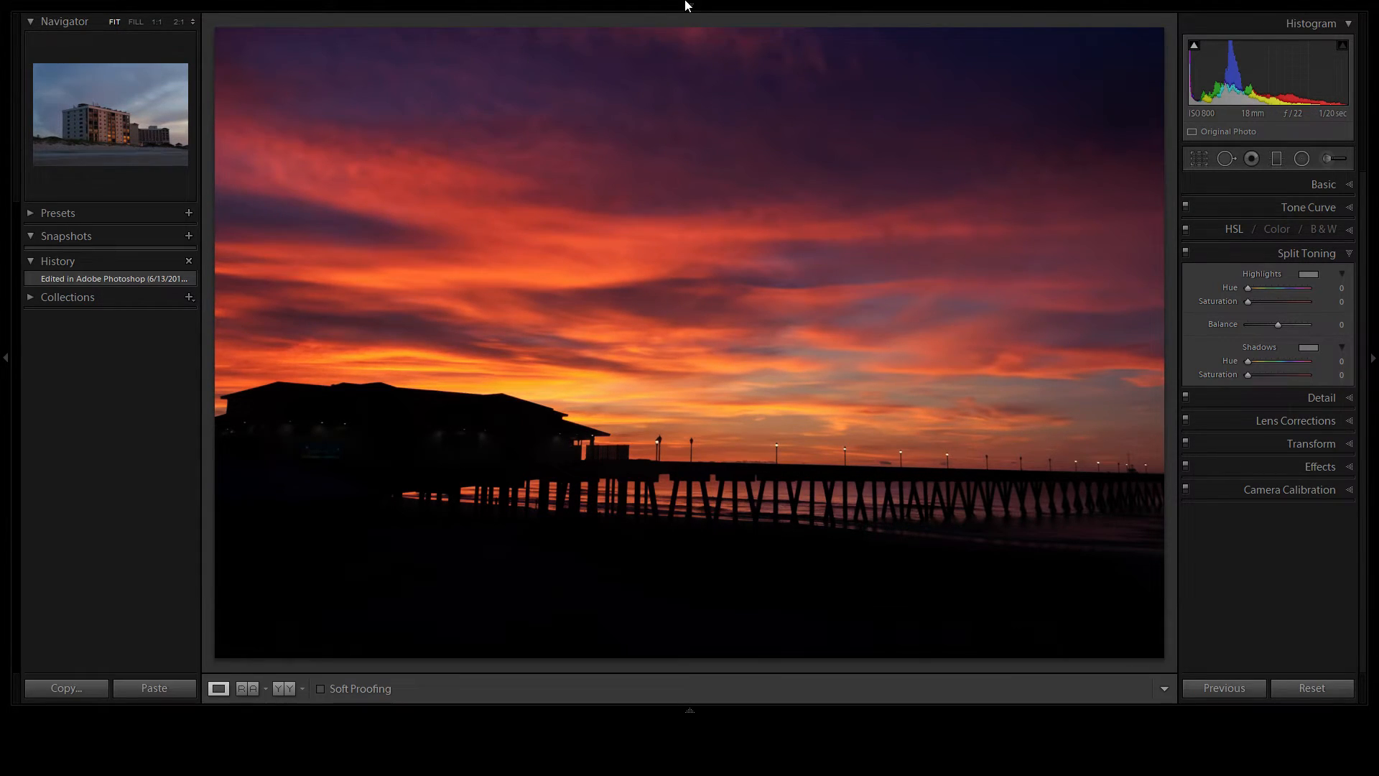
{"action": "mouse_move", "coordinate": [687, 4]}
{"action": "left_click", "coordinate": [1005, 36]}
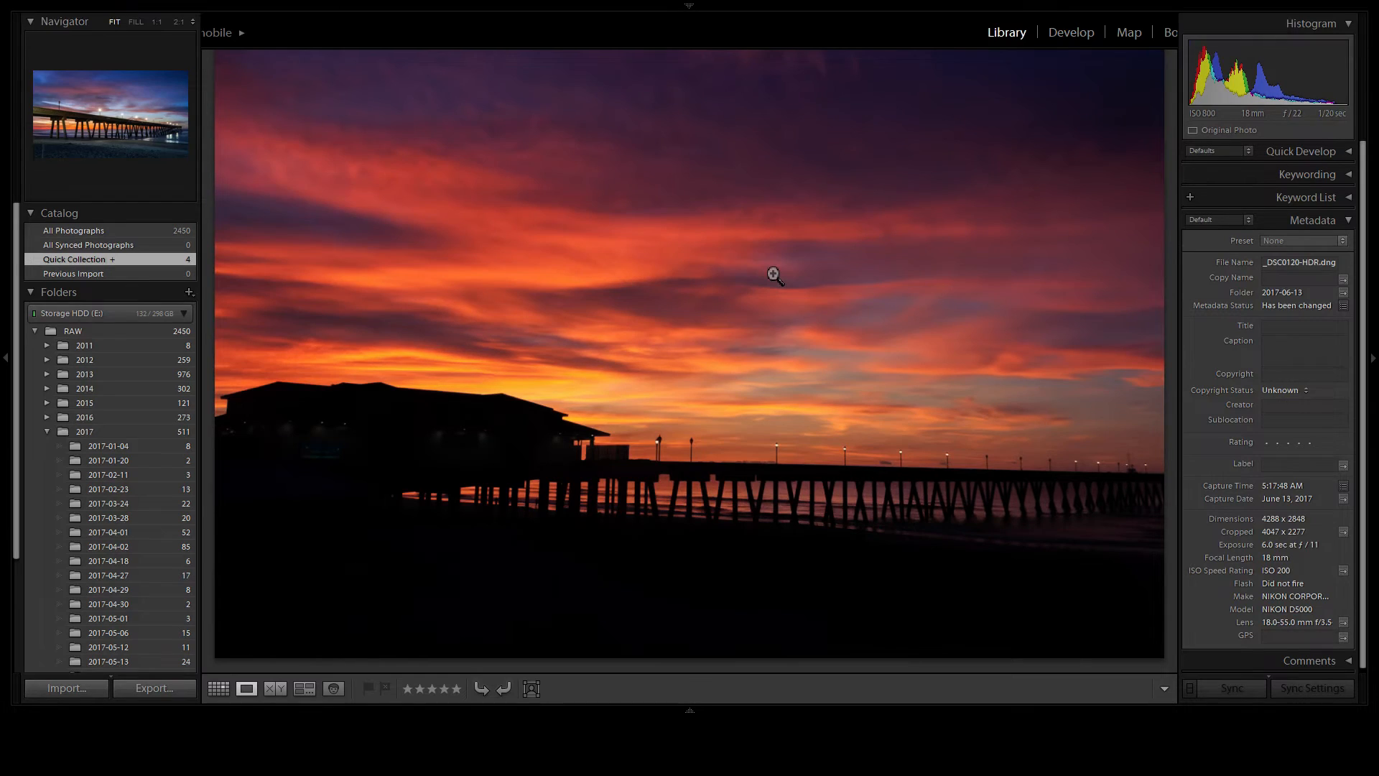
{"action": "key", "text": "n"}
{"action": "left_click", "coordinate": [825, 529]}
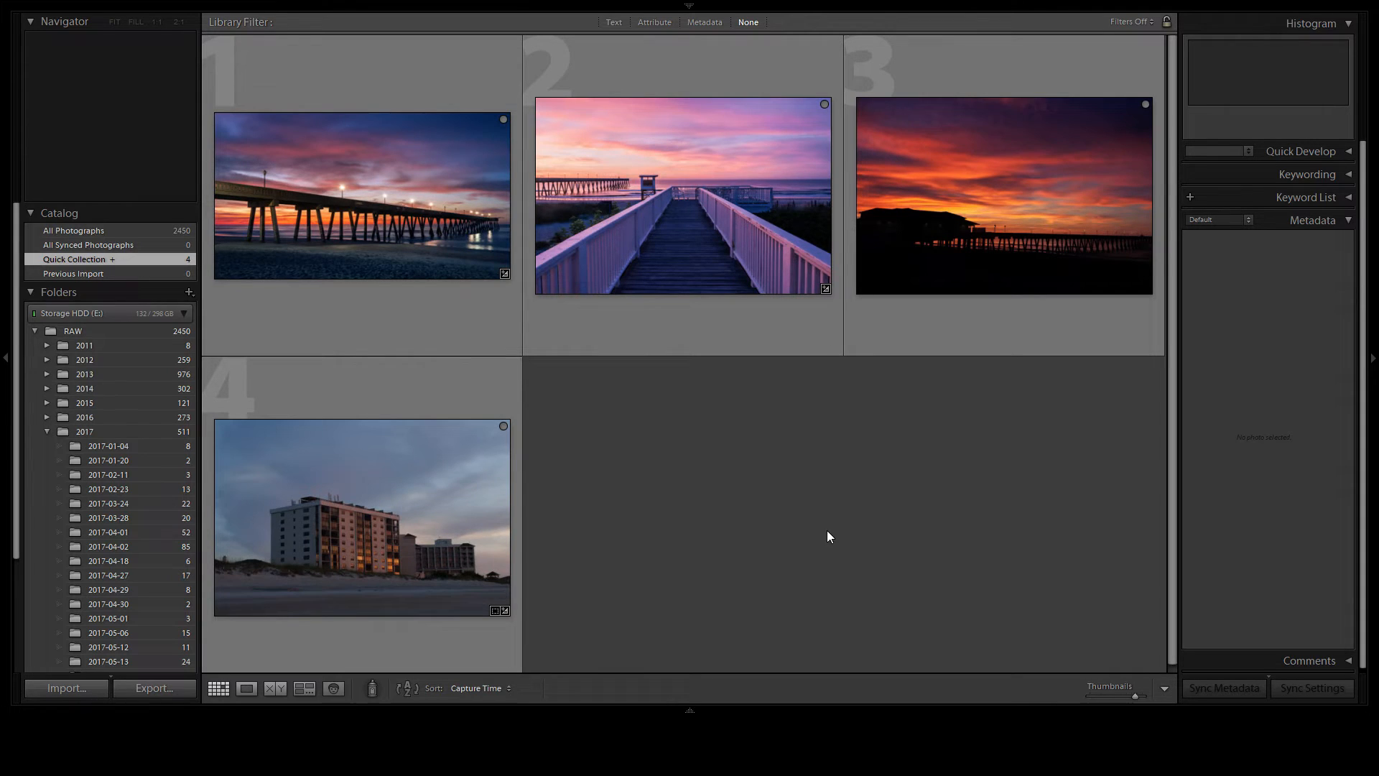
Step: Review the edited sunset photos in the grid, and open the beachfront building photo _DSC0160-HDR.dng in the Develop module
{"action": "left_click", "coordinate": [739, 211]}
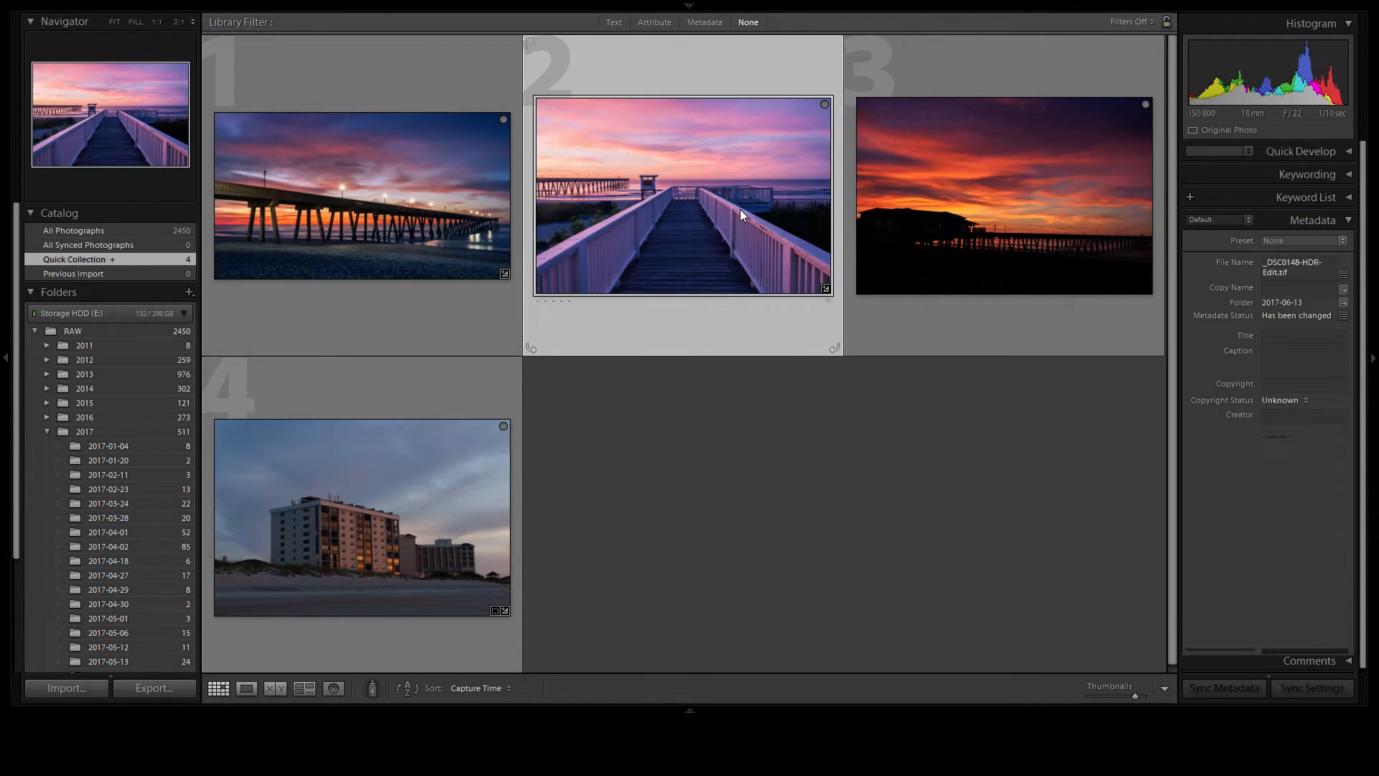
{"action": "left_click", "coordinate": [425, 240]}
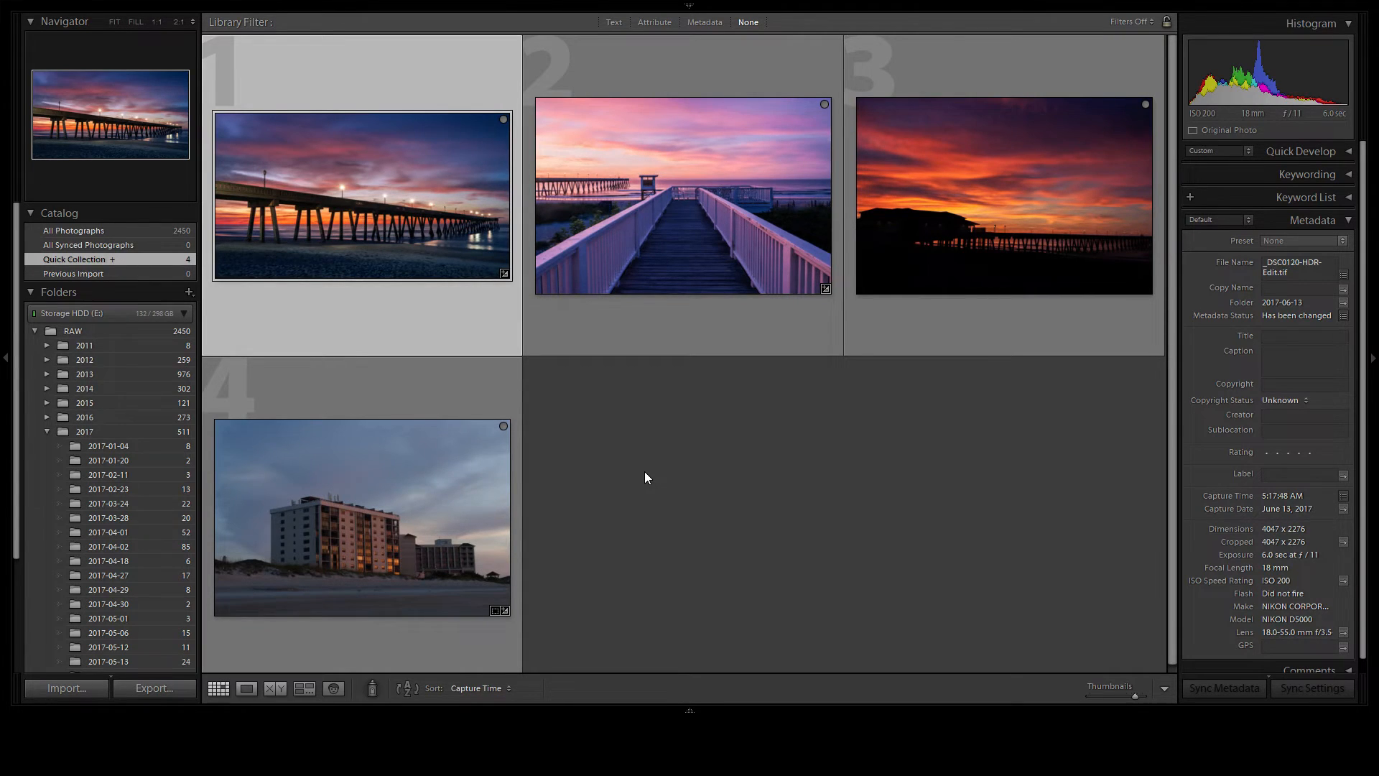
{"action": "left_click", "coordinate": [910, 325]}
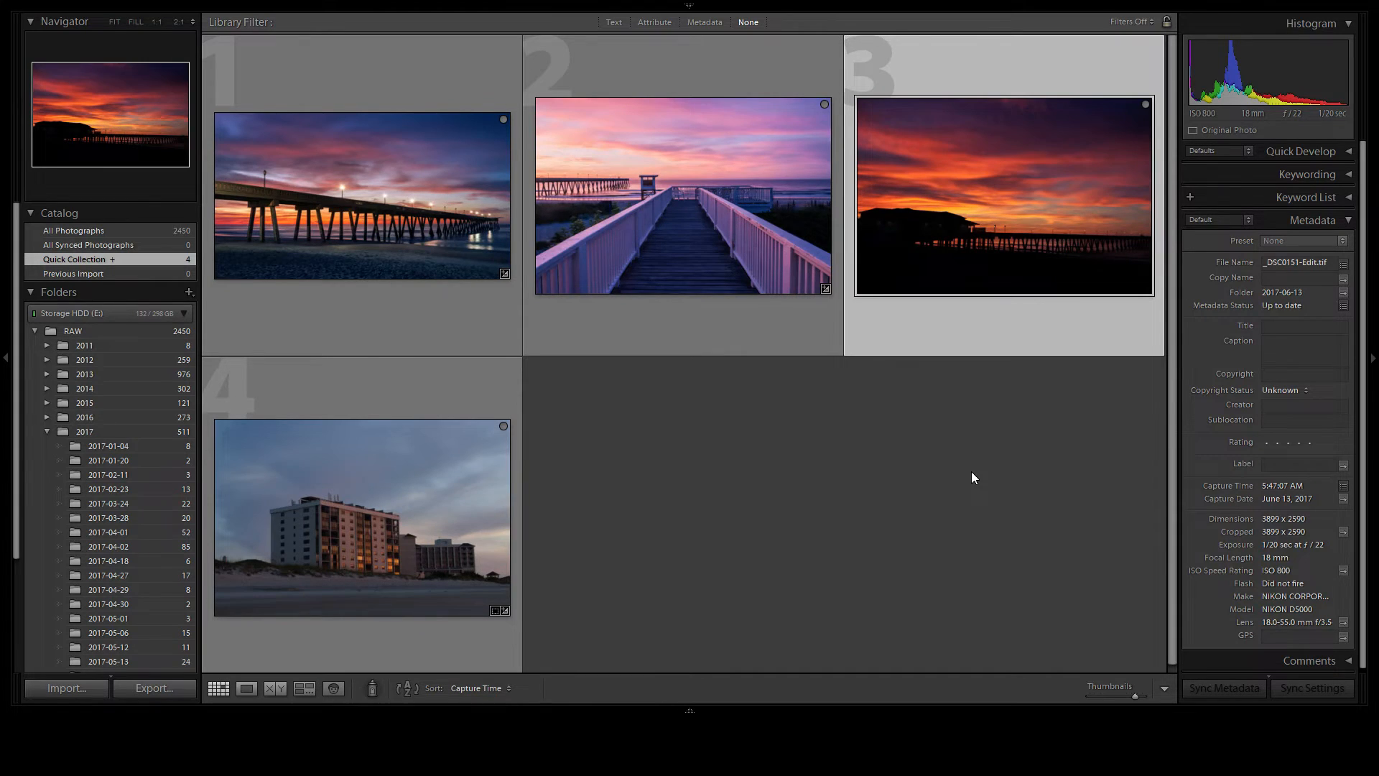
{"action": "double_click", "coordinate": [306, 476]}
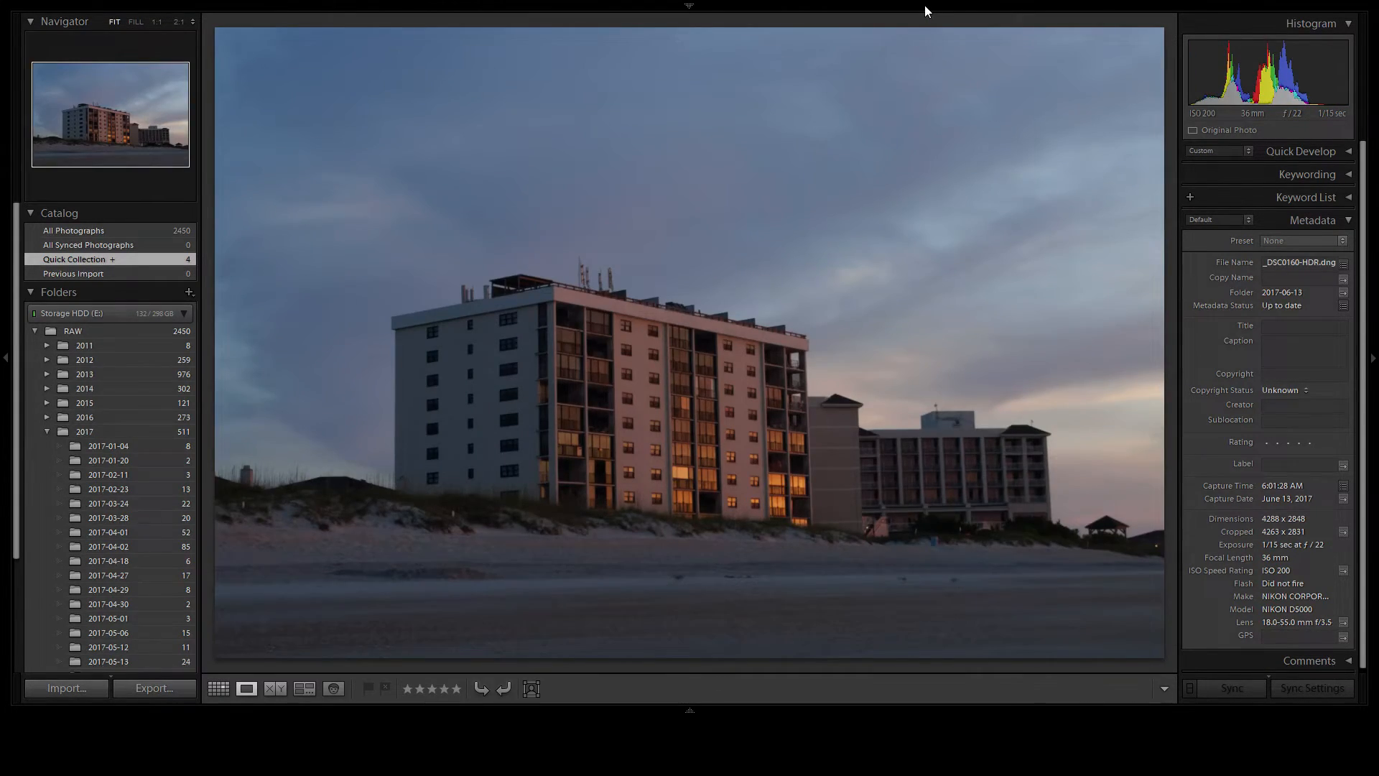
{"action": "mouse_move", "coordinate": [924, 6]}
{"action": "left_click", "coordinate": [1075, 34]}
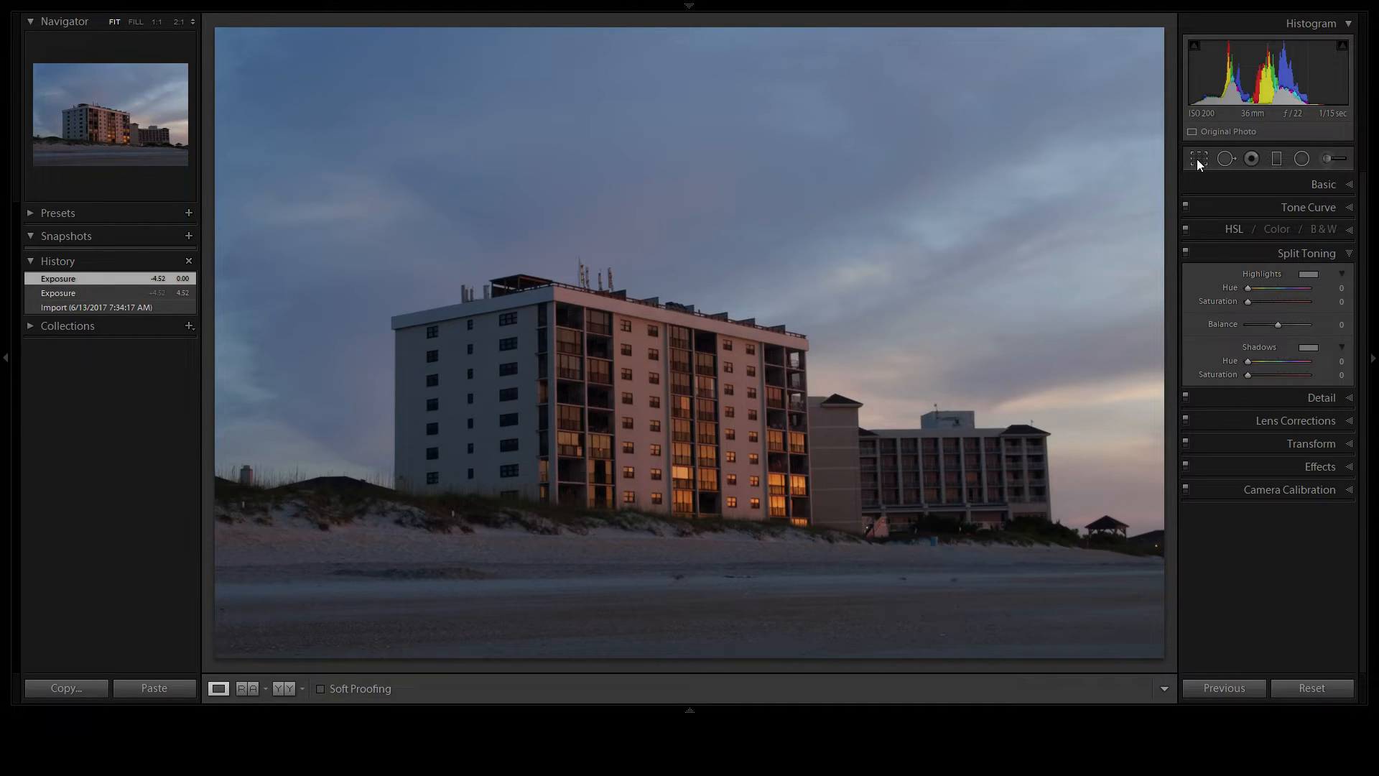
Step: Enable chromatic aberration removal and lens profile corrections for the building photo
{"action": "left_click", "coordinate": [1295, 421]}
{"action": "left_click", "coordinate": [1203, 343]}
{"action": "left_click", "coordinate": [1209, 355]}
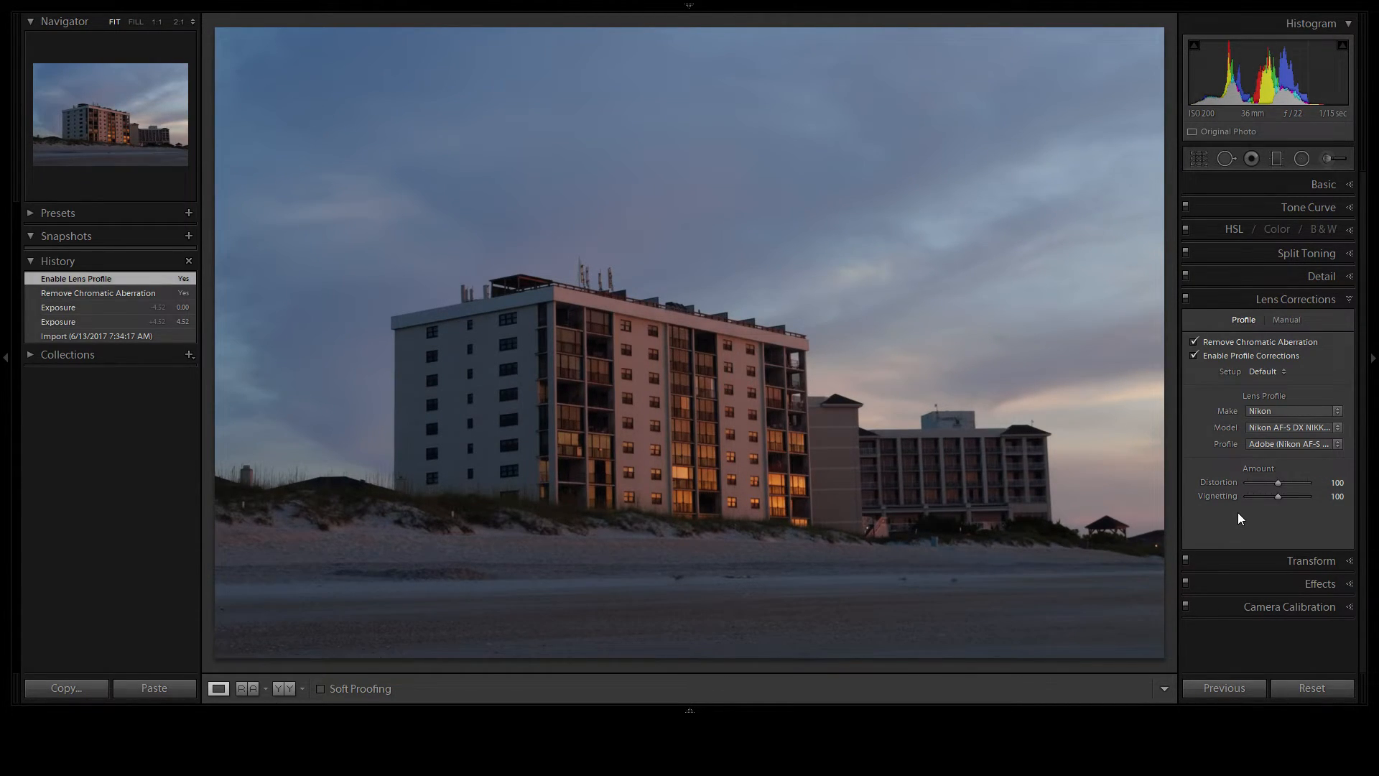
Step: Try to straighten the perspective with three guided Upright lines along the tall building's left edge, front corner and right edge
{"action": "left_click", "coordinate": [1297, 561]}
{"action": "left_click", "coordinate": [1201, 344]}
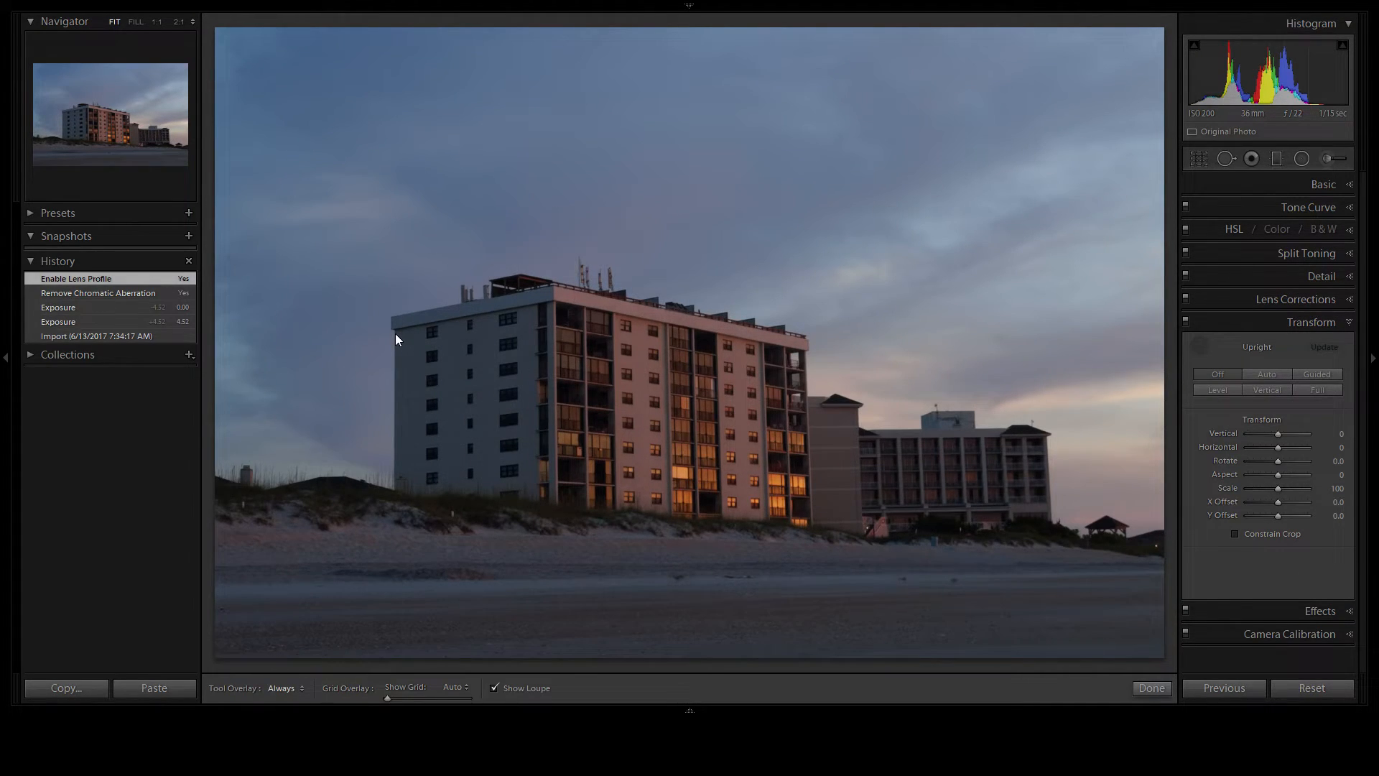
{"action": "left_click_drag", "start_coordinate": [396, 328], "coordinate": [394, 494]}
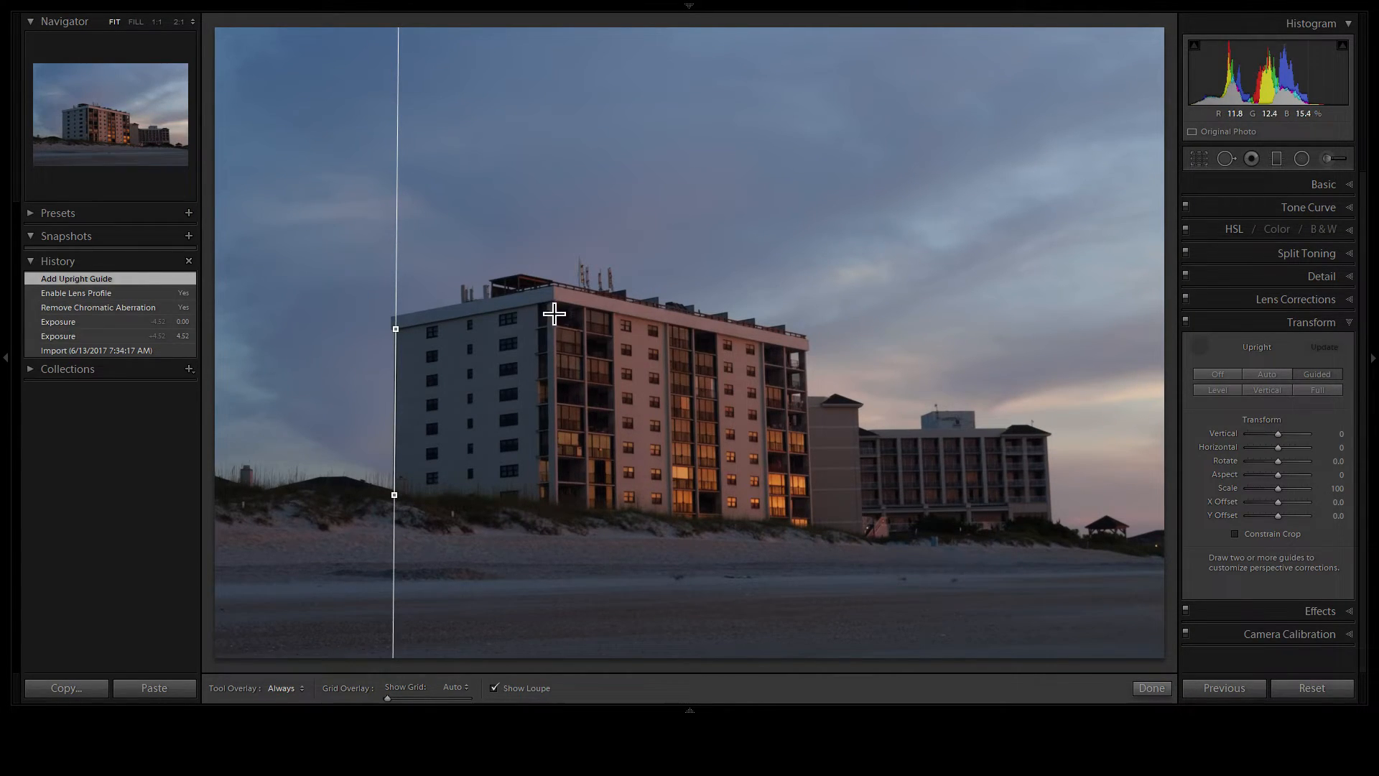
{"action": "left_click_drag", "start_coordinate": [554, 306], "coordinate": [559, 477]}
{"action": "left_click_drag", "start_coordinate": [566, 523], "coordinate": [559, 513]}
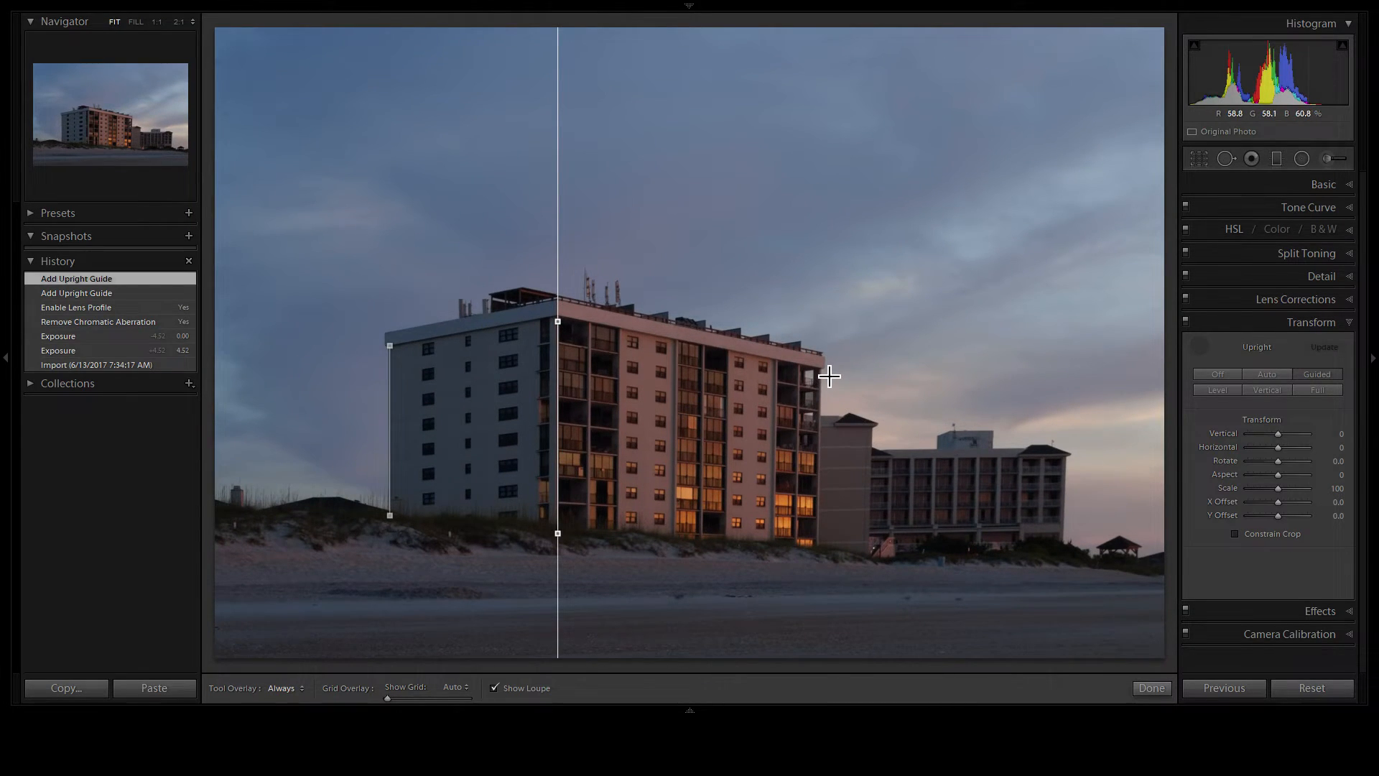
{"action": "left_click_drag", "start_coordinate": [823, 370], "coordinate": [818, 553]}
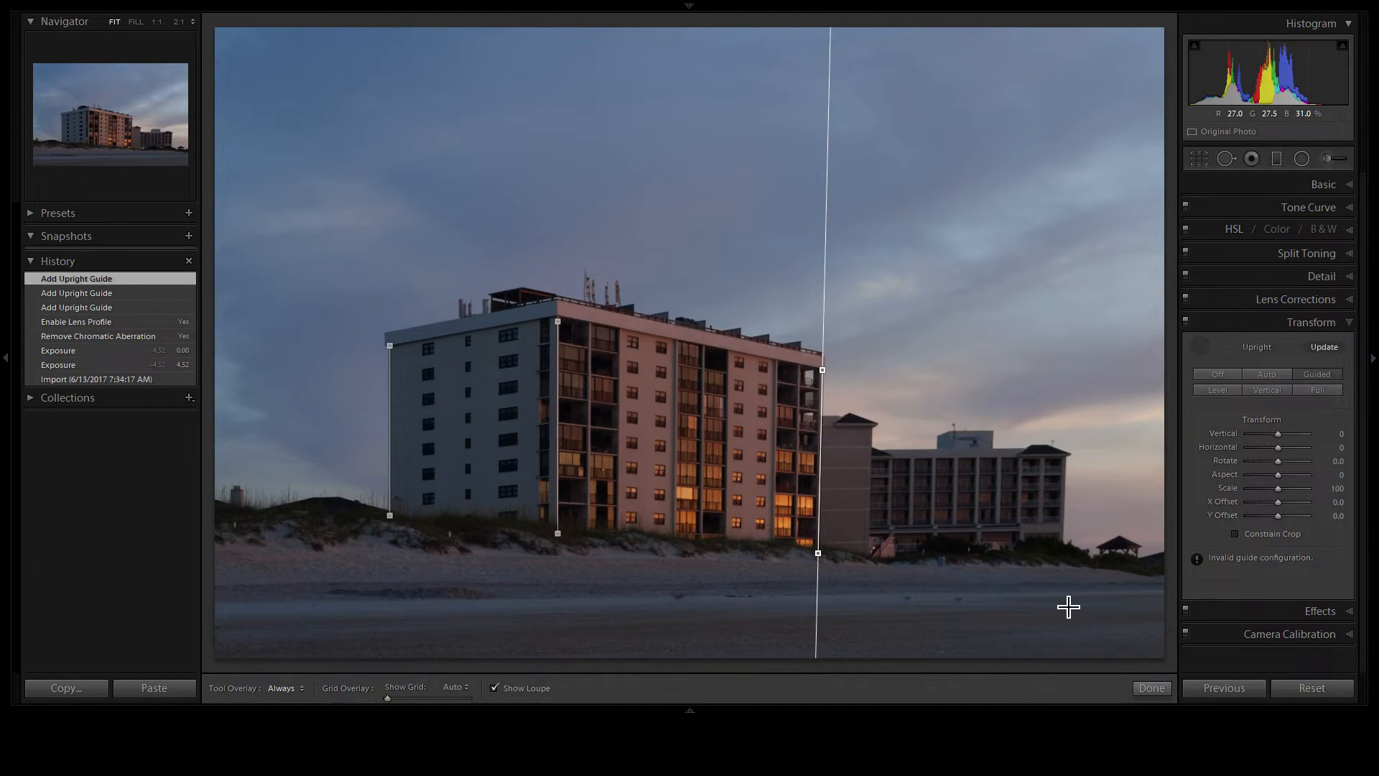
Step: Delete the Upright guide on the building's front corner and leave the guide tool
{"action": "left_click", "coordinate": [559, 533]}
{"action": "key", "text": "Delete"}
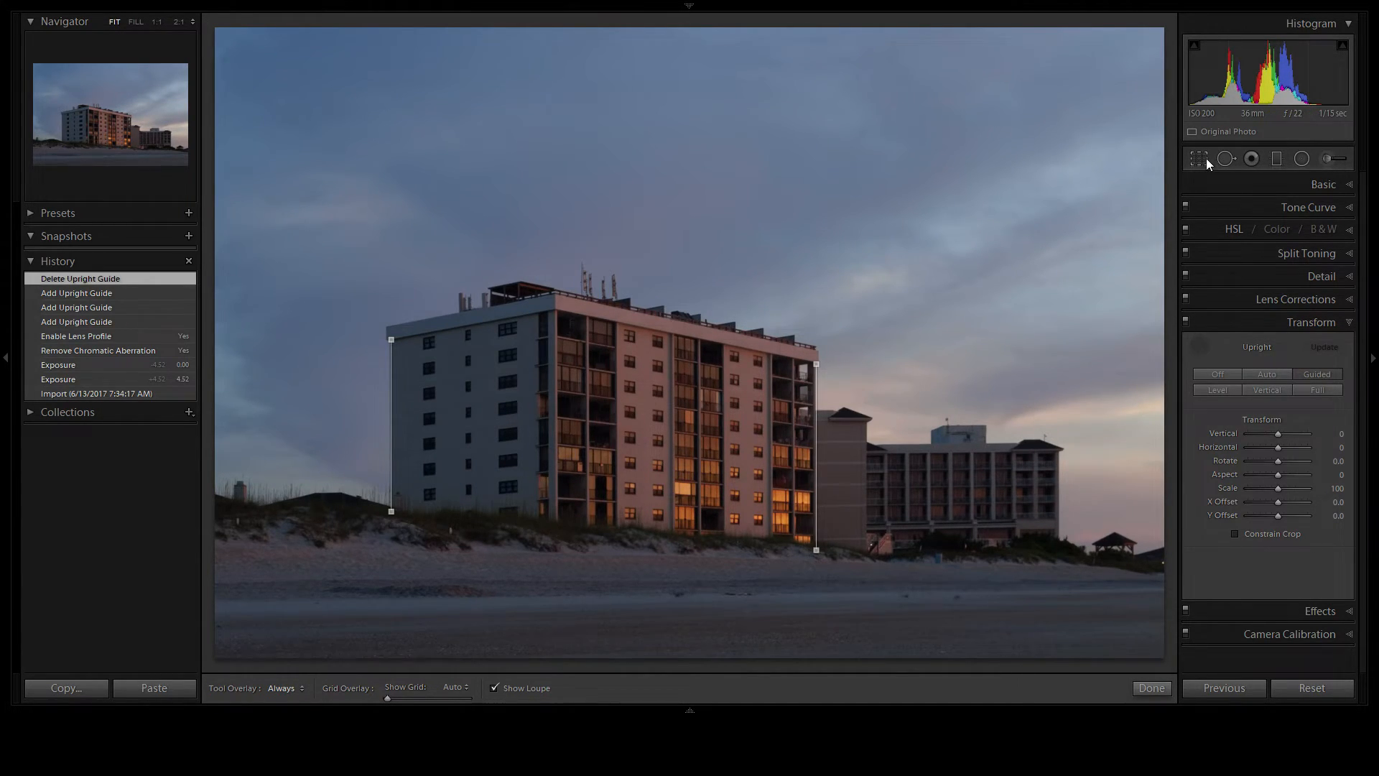
{"action": "left_click", "coordinate": [1201, 345]}
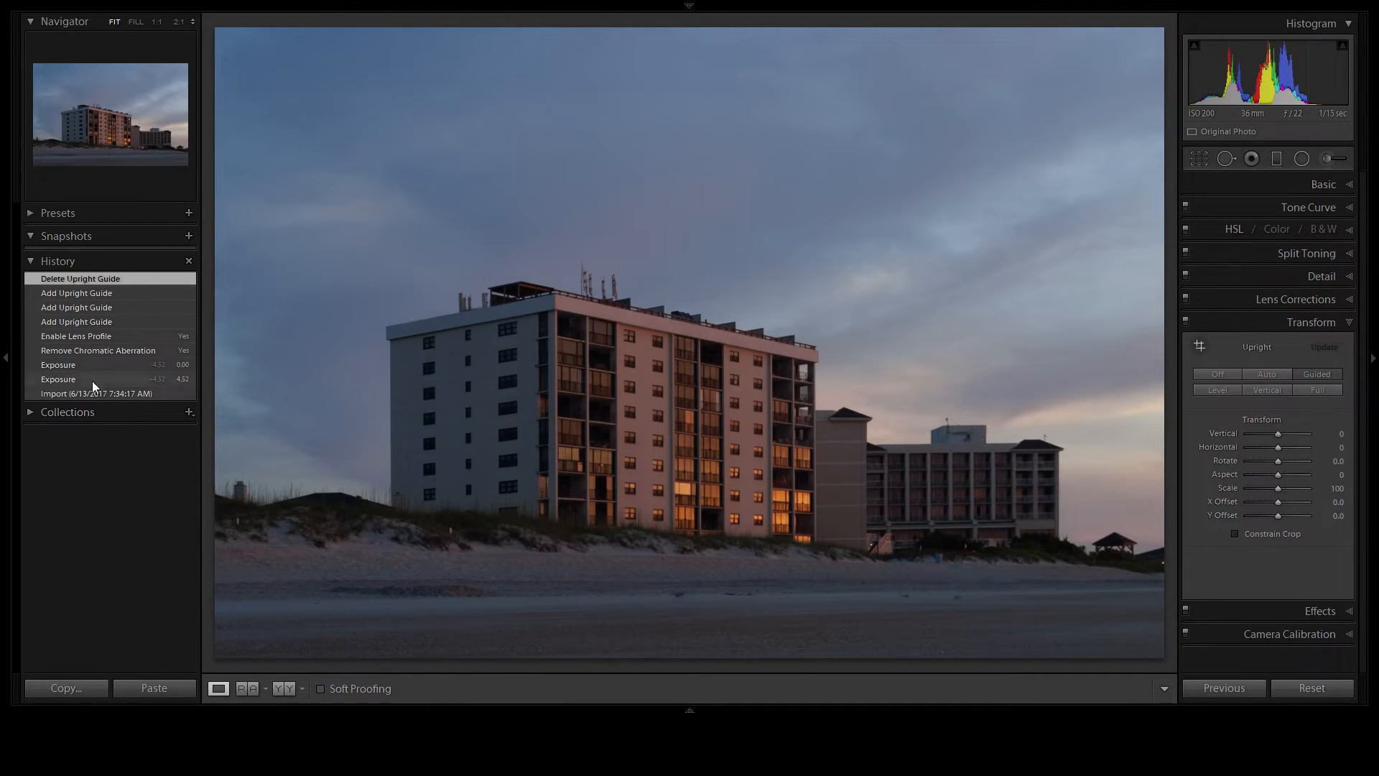
Step: Compare the photo with and without the Upright guides, and revert it to the Enable Lens Profile history state
{"action": "left_click", "coordinate": [96, 337]}
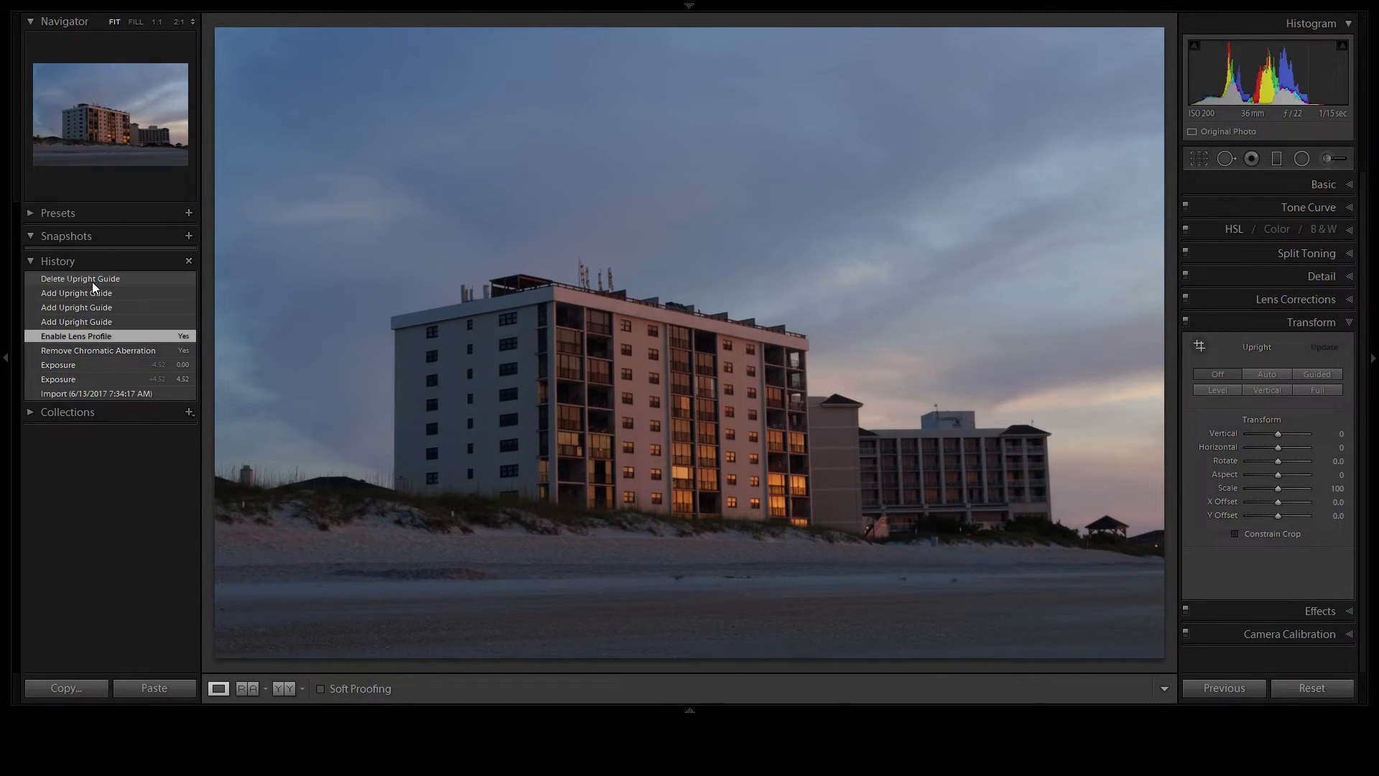
{"action": "left_click", "coordinate": [92, 282]}
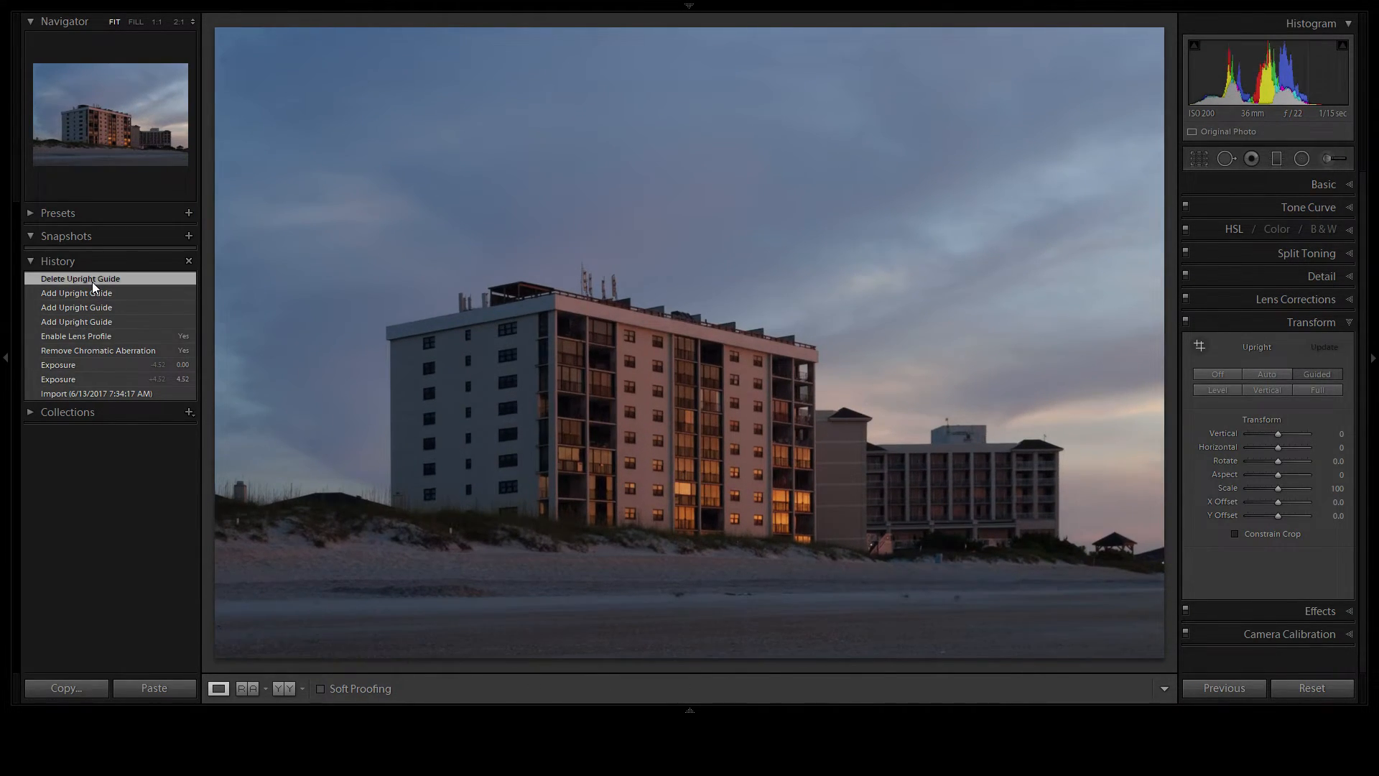
{"action": "left_click", "coordinate": [84, 337]}
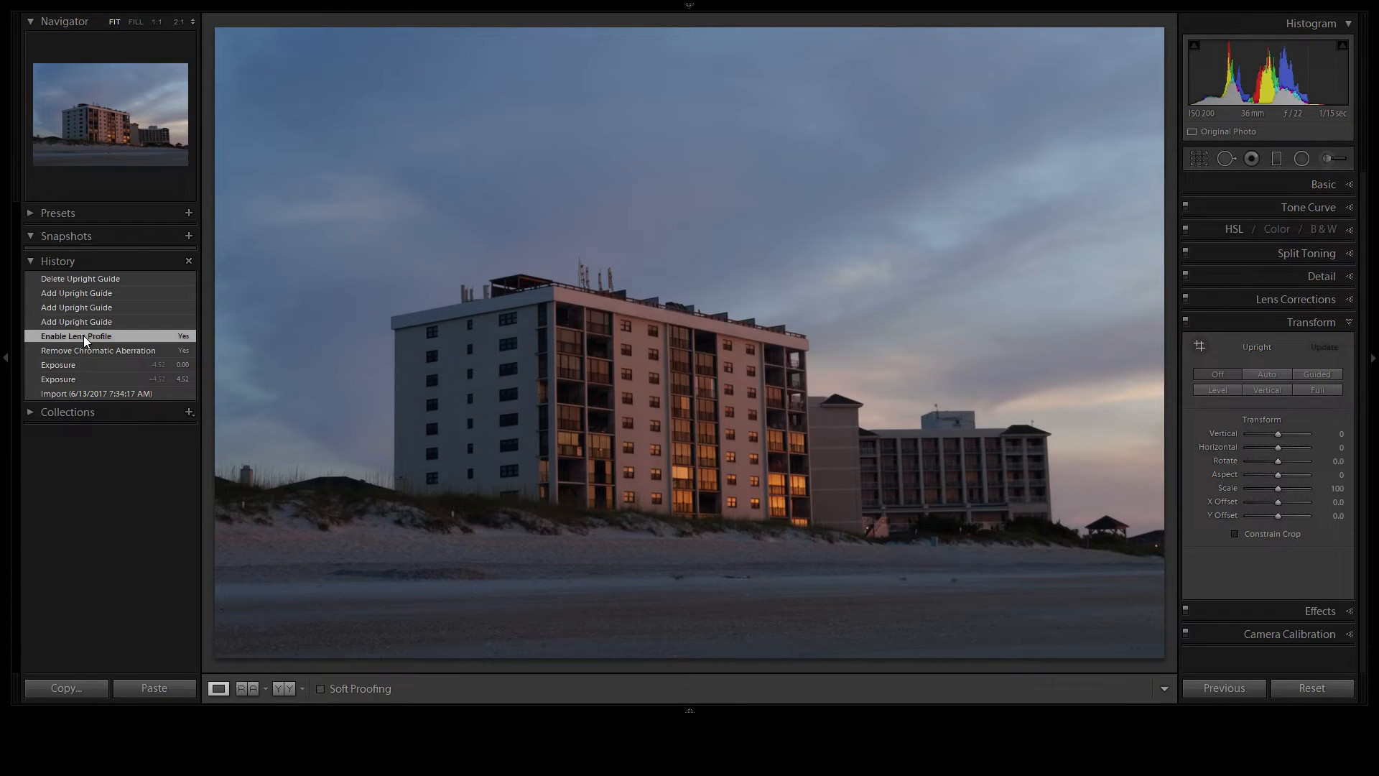
Step: Straighten the photo along the tall building's front corner, rotating the crop to an angle of 1.14
{"action": "left_click", "coordinate": [1193, 155]}
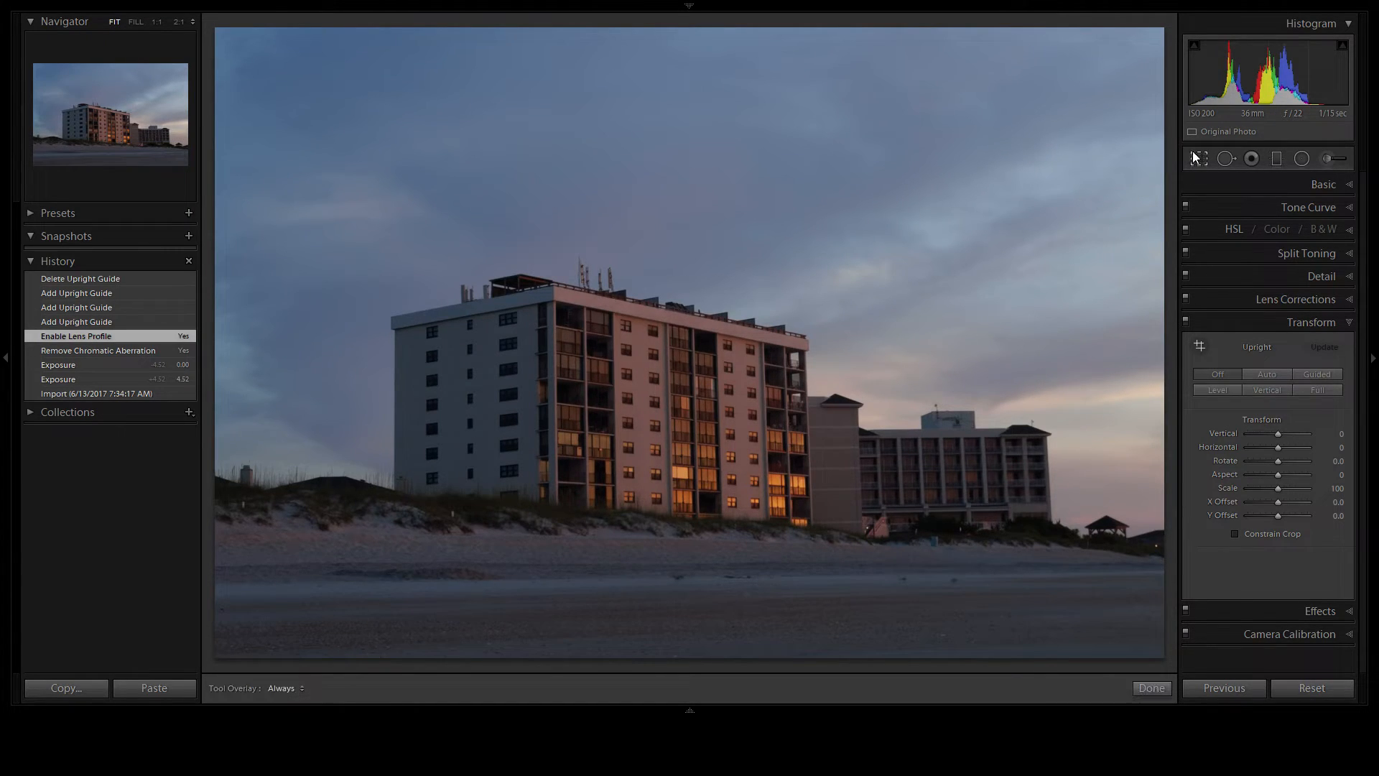
{"action": "left_click", "coordinate": [1201, 152]}
{"action": "left_click", "coordinate": [1201, 159]}
{"action": "left_click", "coordinate": [1199, 252]}
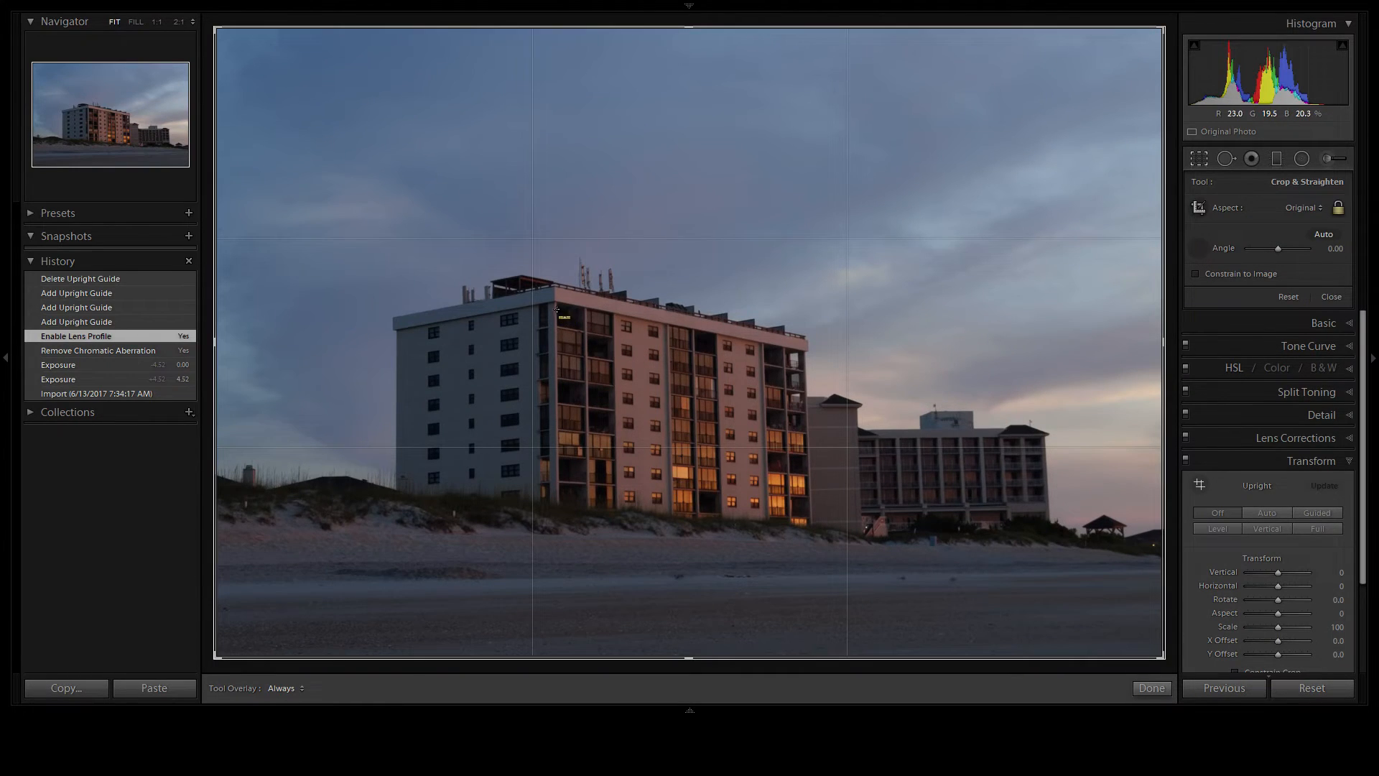
{"action": "left_click_drag", "start_coordinate": [555, 303], "coordinate": [563, 560]}
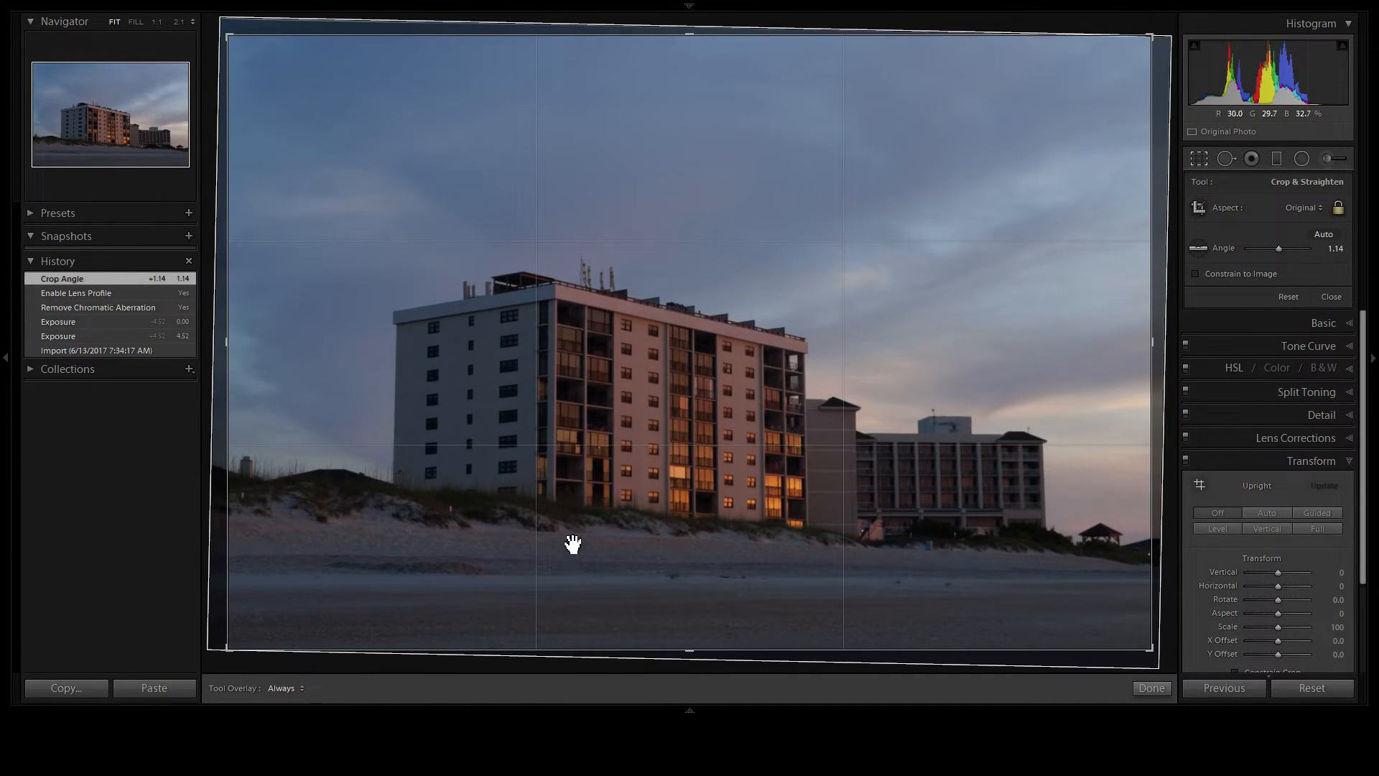
Step: Tighten the crop around the two buildings at the original aspect ratio, reposition the photo inside it, and apply the crop
{"action": "left_click_drag", "start_coordinate": [227, 355], "coordinate": [272, 369]}
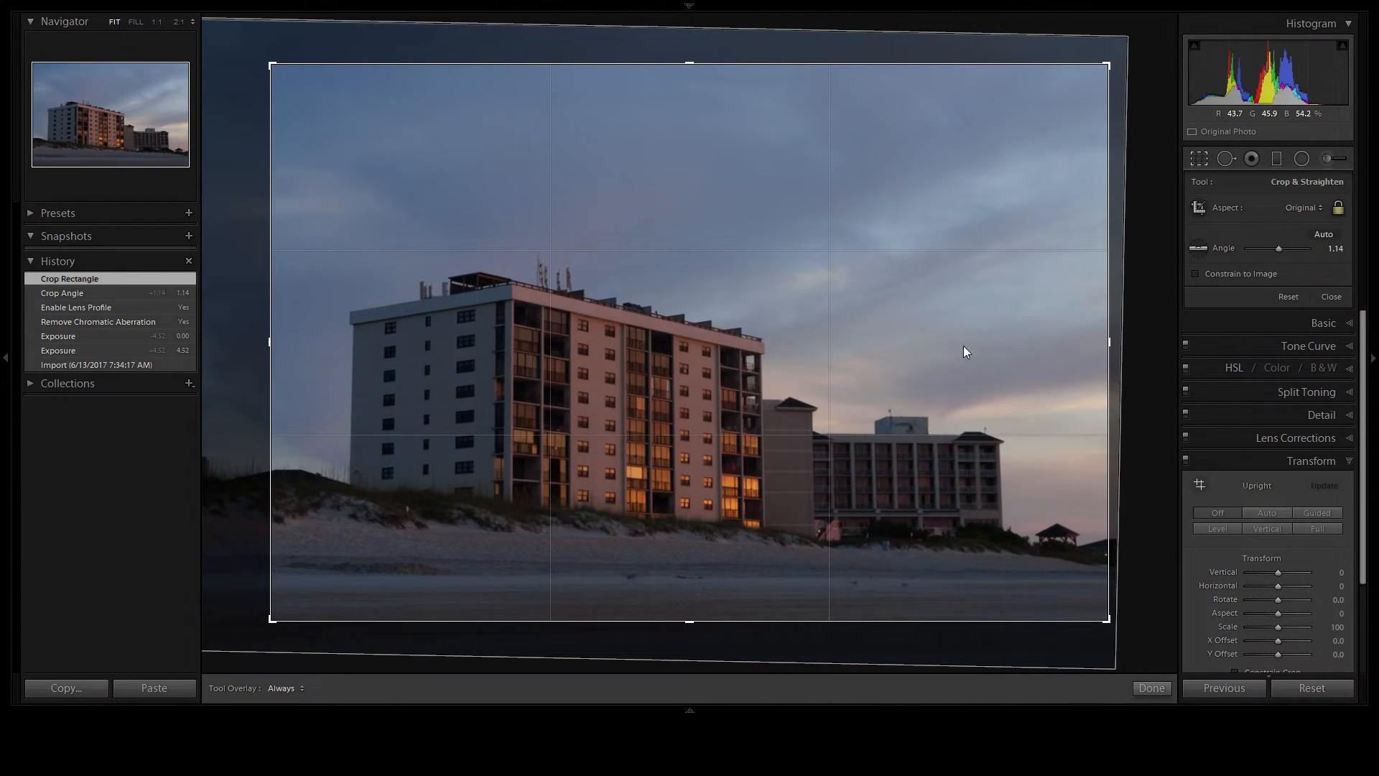
{"action": "left_click_drag", "start_coordinate": [1110, 342], "coordinate": [1077, 342]}
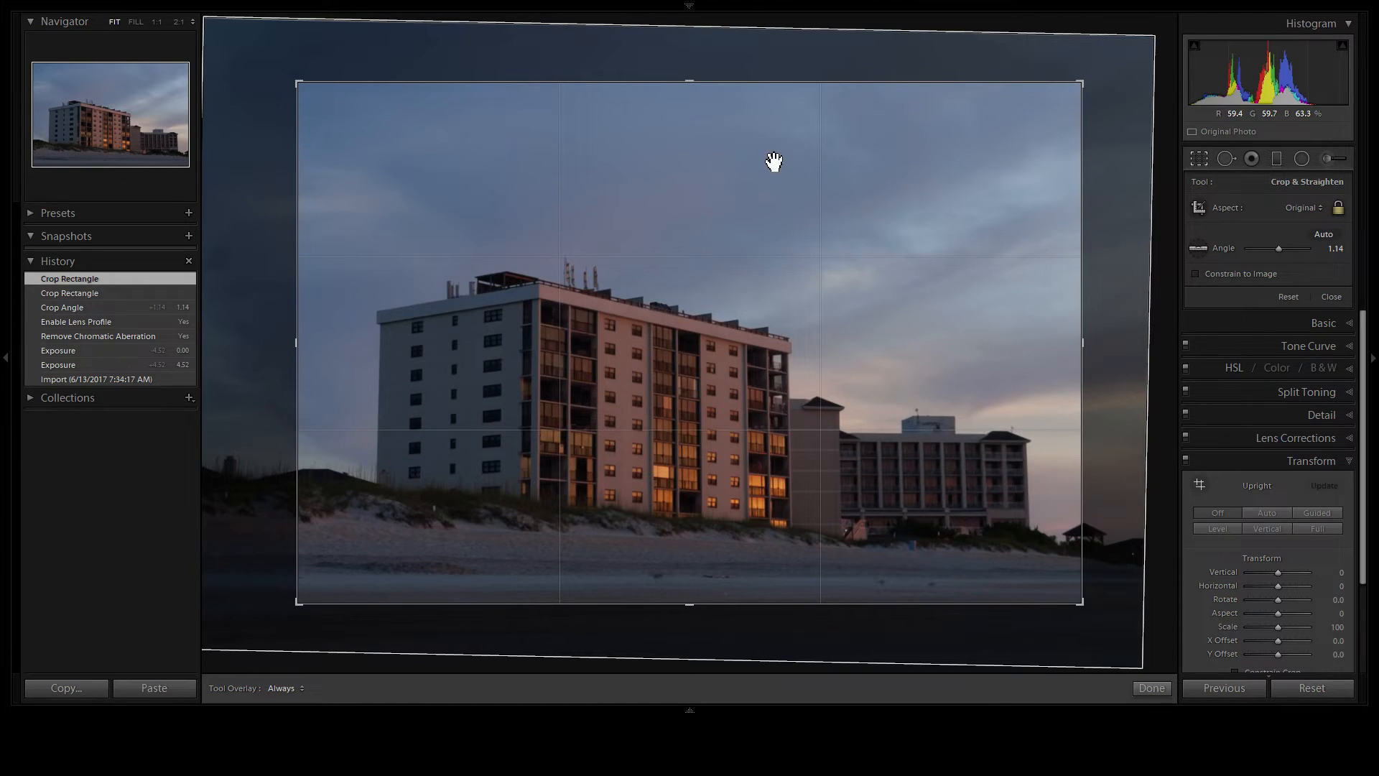
{"action": "left_click_drag", "start_coordinate": [1079, 83], "coordinate": [1078, 102]}
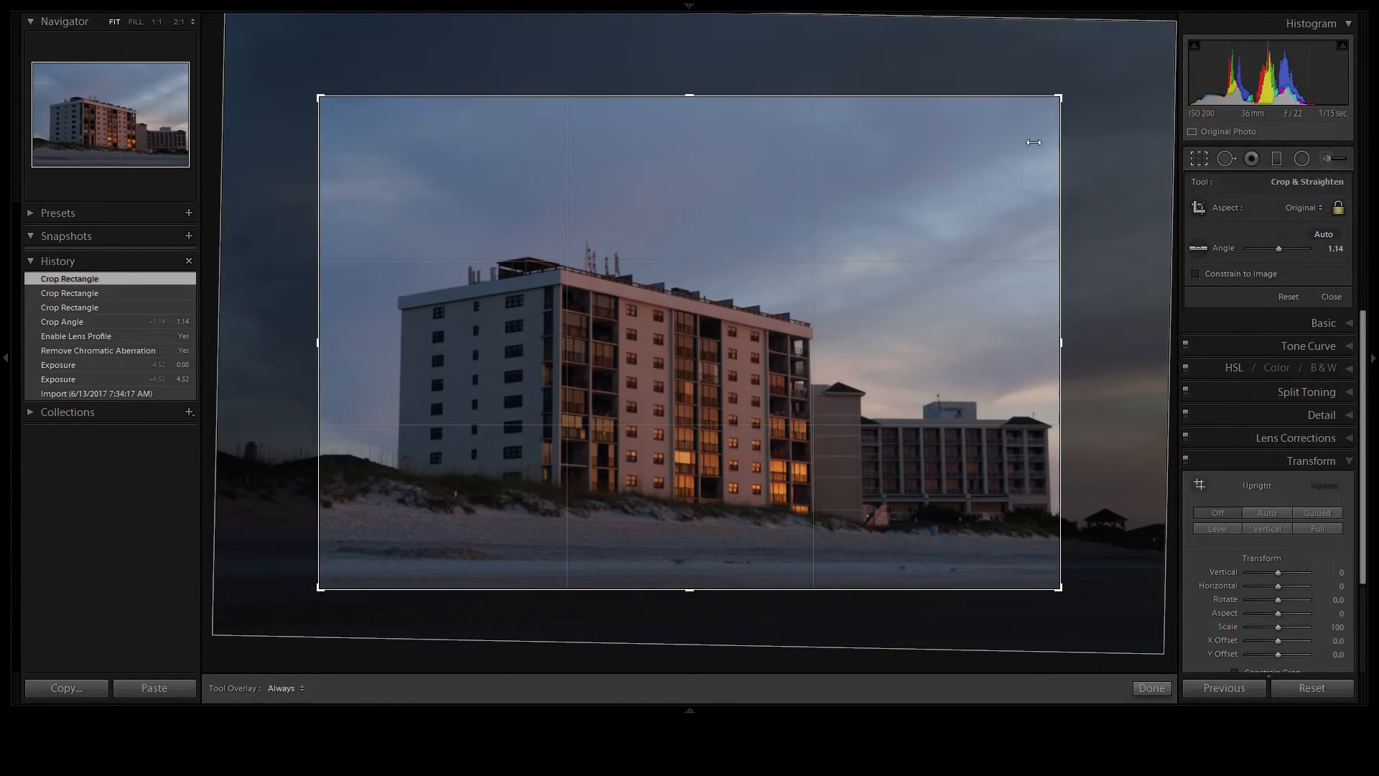
{"action": "left_click_drag", "start_coordinate": [1083, 343], "coordinate": [1085, 343]}
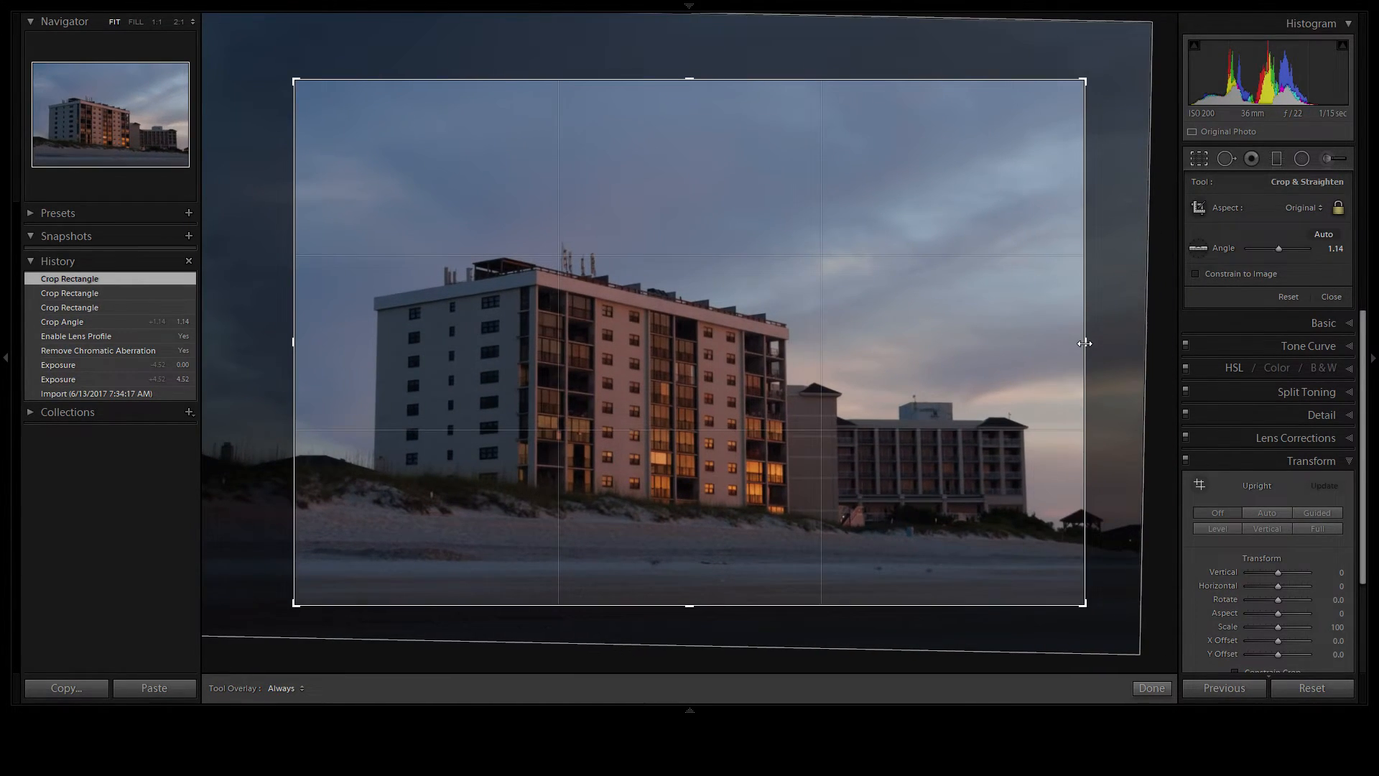
{"action": "left_click_drag", "start_coordinate": [962, 348], "coordinate": [962, 344]}
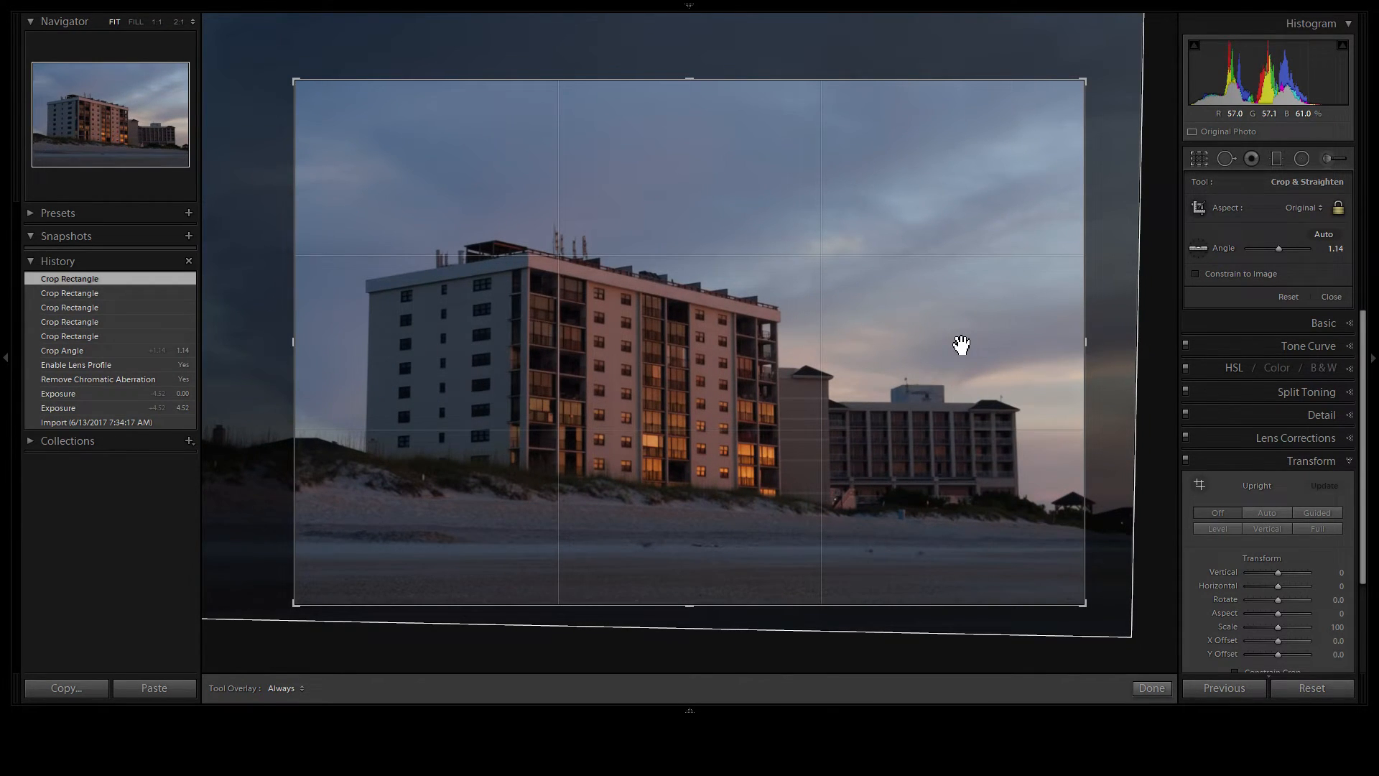
{"action": "key", "text": "Return"}
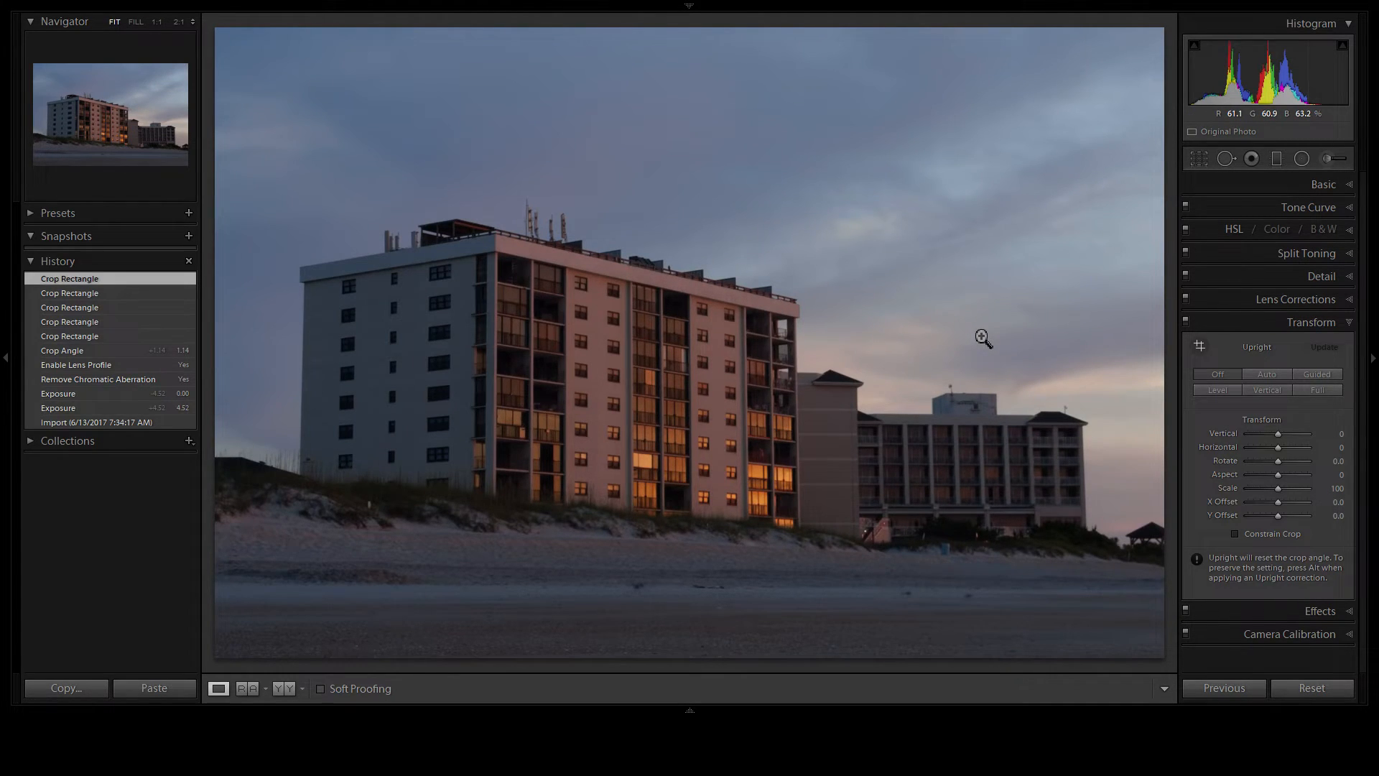
Step: Reopen the crop, rotate the photo to an angle of 0.17 and apply the change
{"action": "left_click", "coordinate": [1198, 157]}
{"action": "left_click_drag", "start_coordinate": [1111, 366], "coordinate": [1110, 365]}
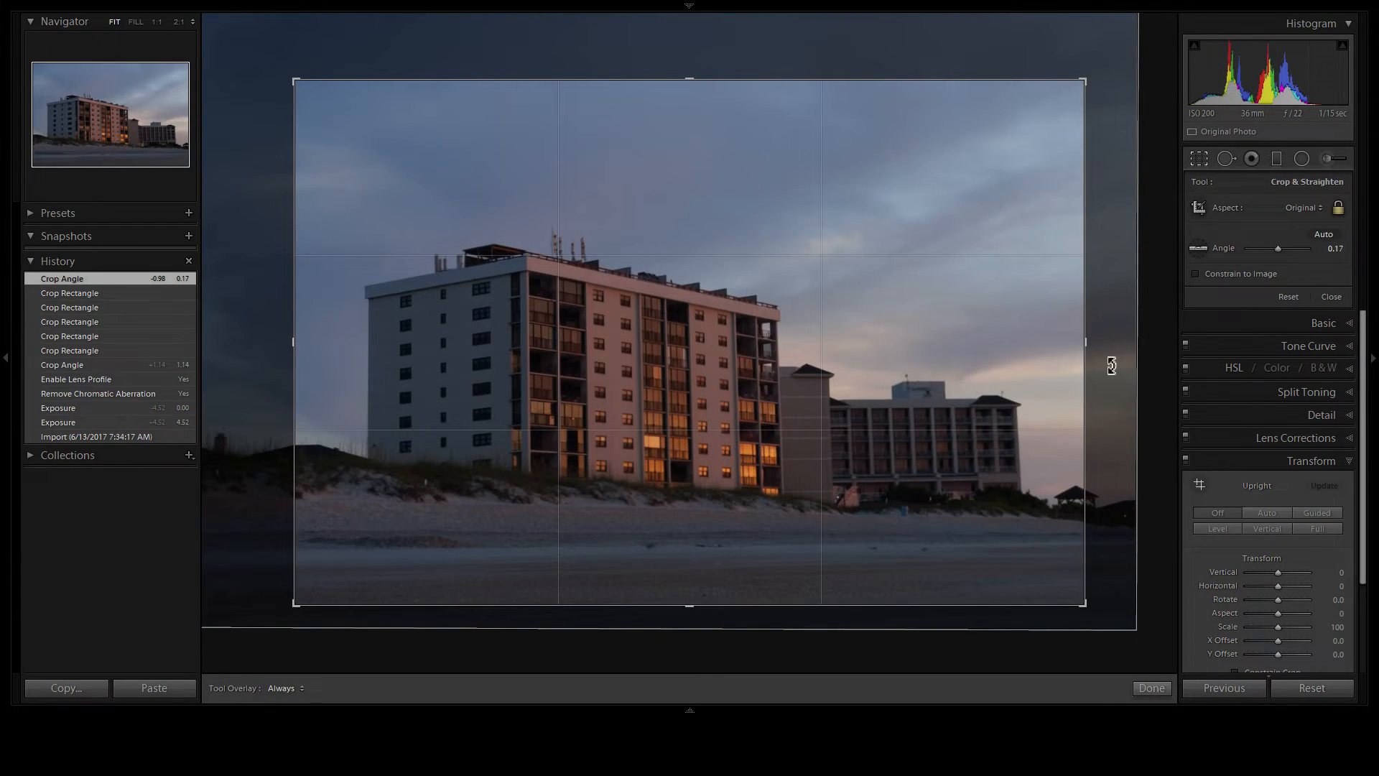
{"action": "key", "text": "Return"}
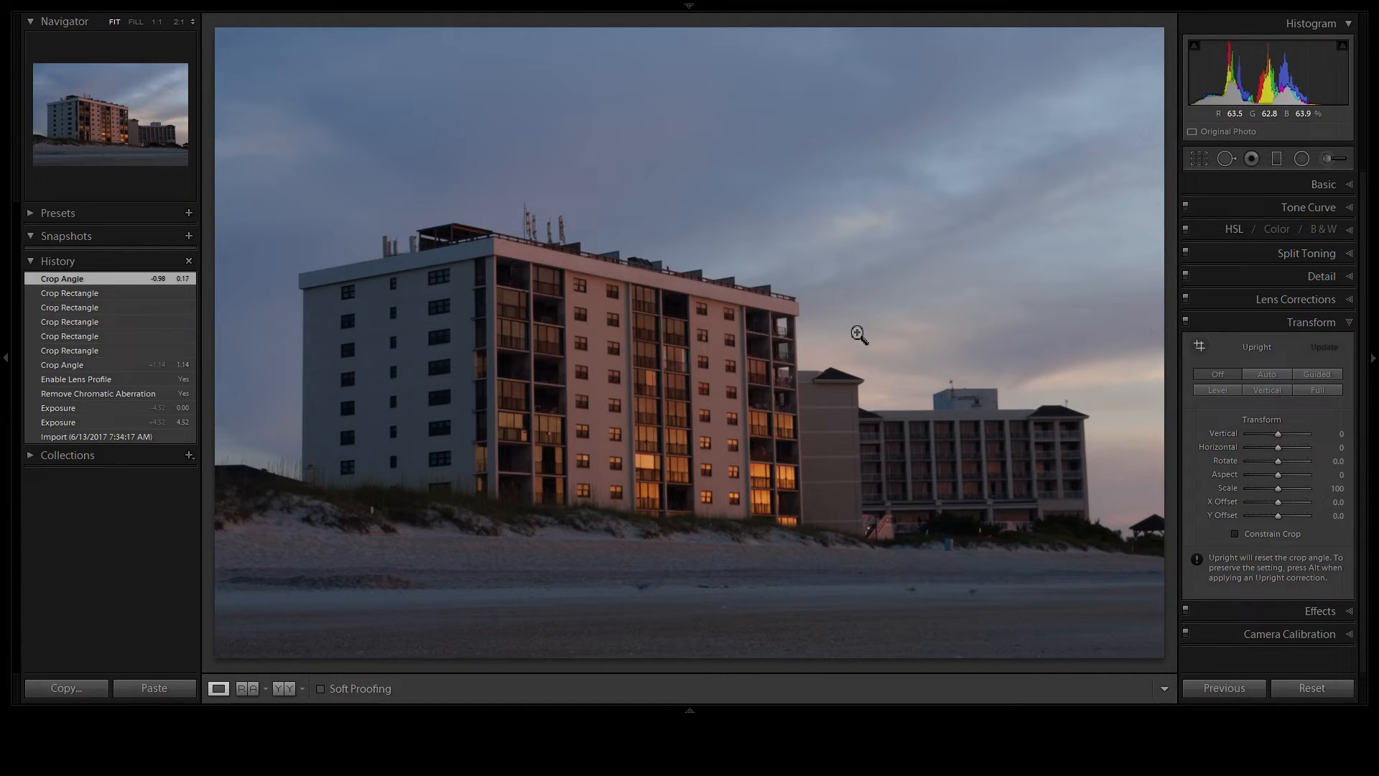
Step: Sharpen the photo with an Amount of 89 and a Radius of 1.4, previewing the detail on the tall building's facade
{"action": "left_click", "coordinate": [1323, 185]}
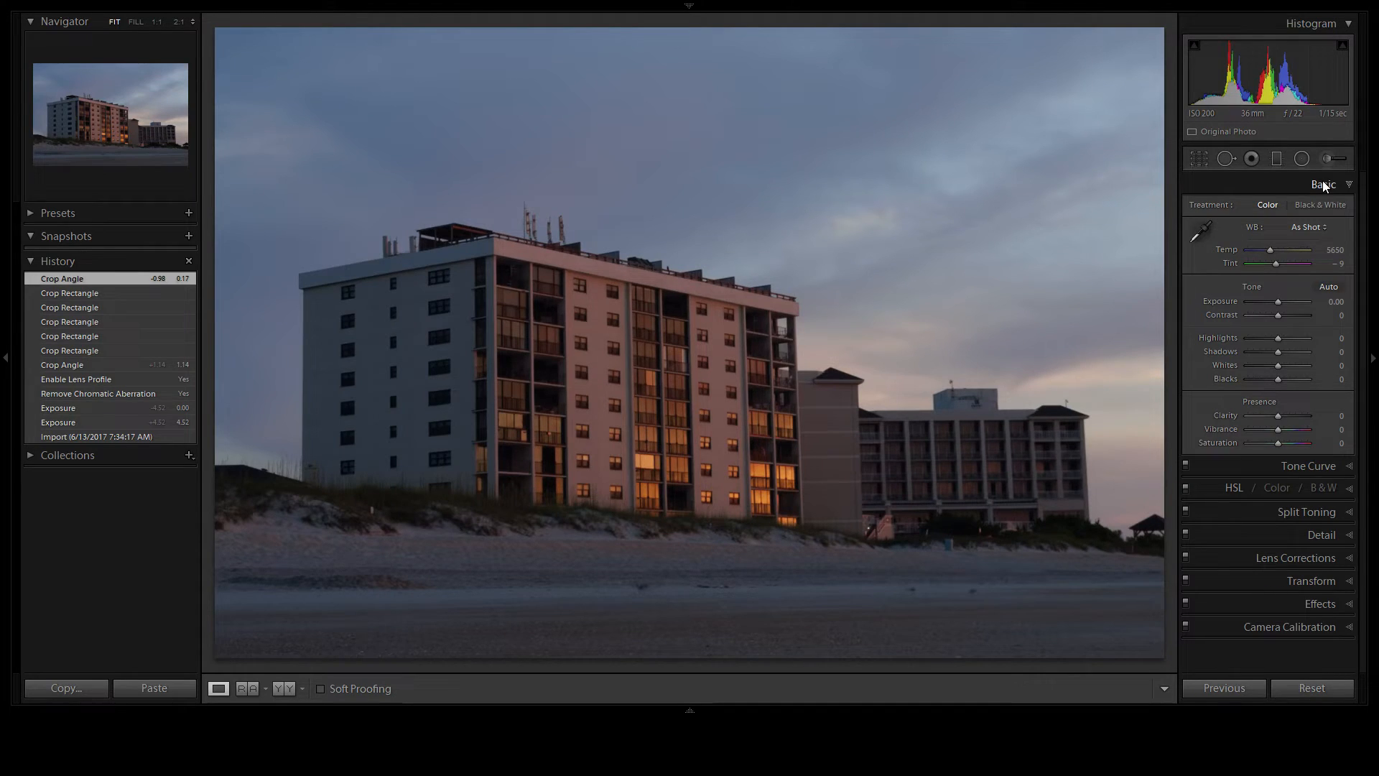
{"action": "left_click", "coordinate": [1320, 534]}
{"action": "left_click", "coordinate": [1195, 296]}
{"action": "left_click_drag", "start_coordinate": [735, 406], "coordinate": [713, 369]}
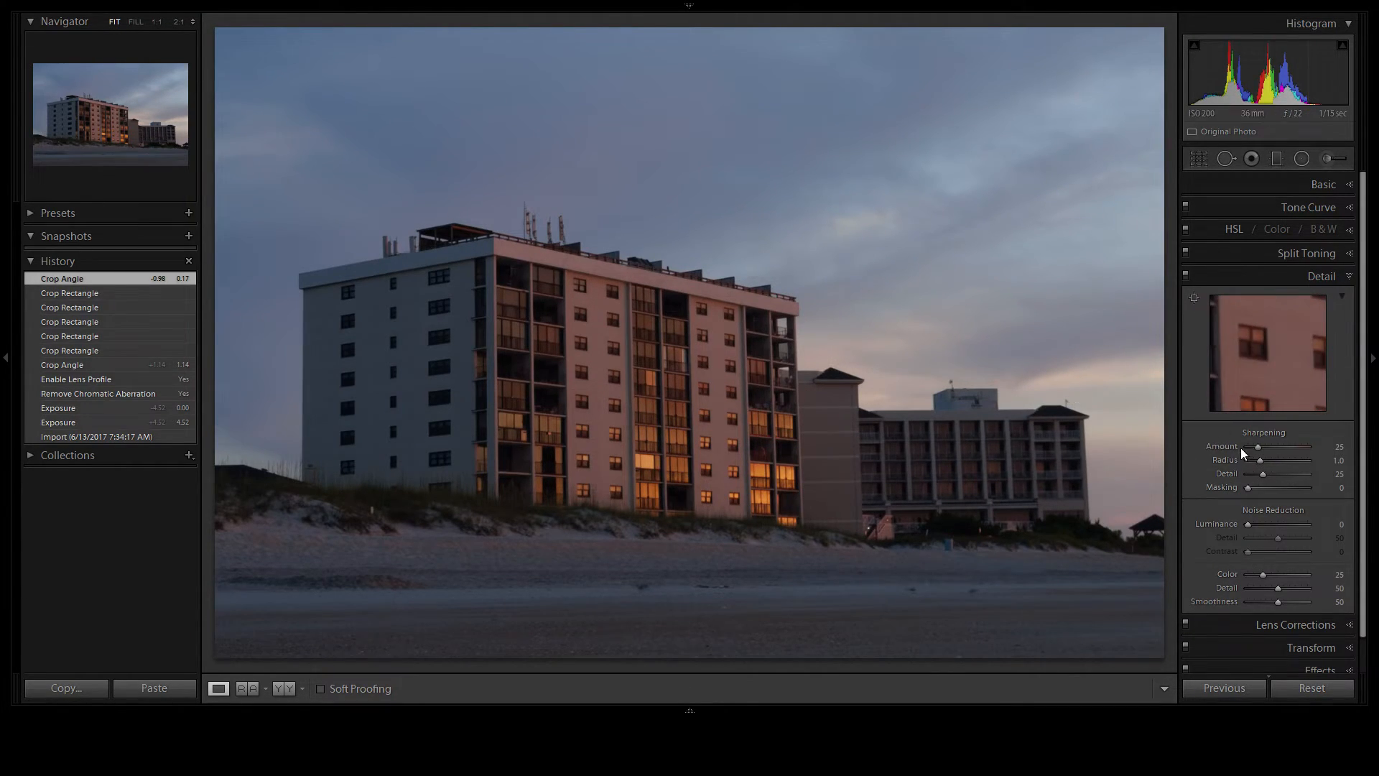
{"action": "mouse_move", "coordinate": [1257, 446]}
{"action": "left_mouse_down"}
{"action": "mouse_move", "coordinate": [1290, 447]}
{"action": "mouse_move", "coordinate": [1267, 458]}
{"action": "left_mouse_up"}
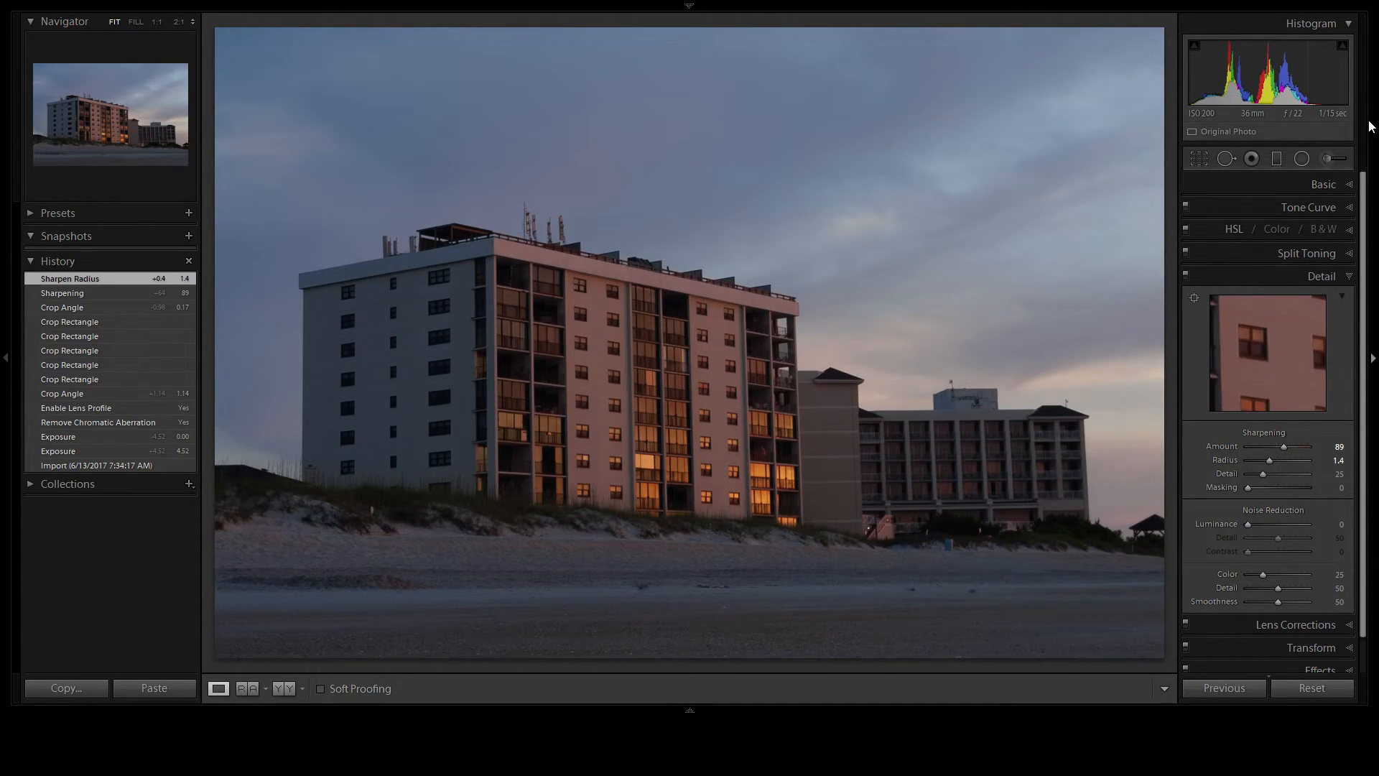
Step: Set the photo's Contrast to +17 and Exposure to +0.20, keeping the temperature at 5650
{"action": "left_click", "coordinate": [1326, 183]}
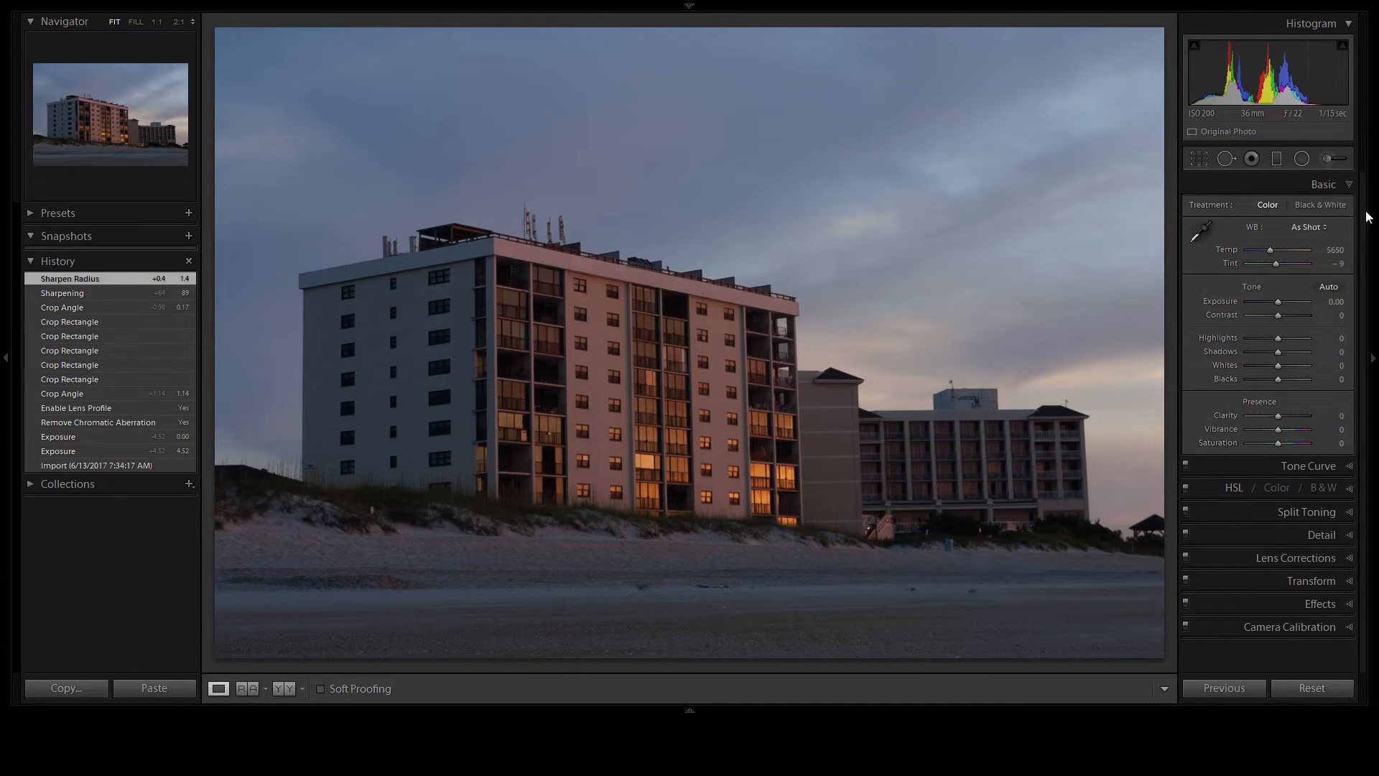
{"action": "left_click_drag", "start_coordinate": [1271, 253], "coordinate": [1268, 251]}
{"action": "left_click_drag", "start_coordinate": [1268, 251], "coordinate": [1269, 251]}
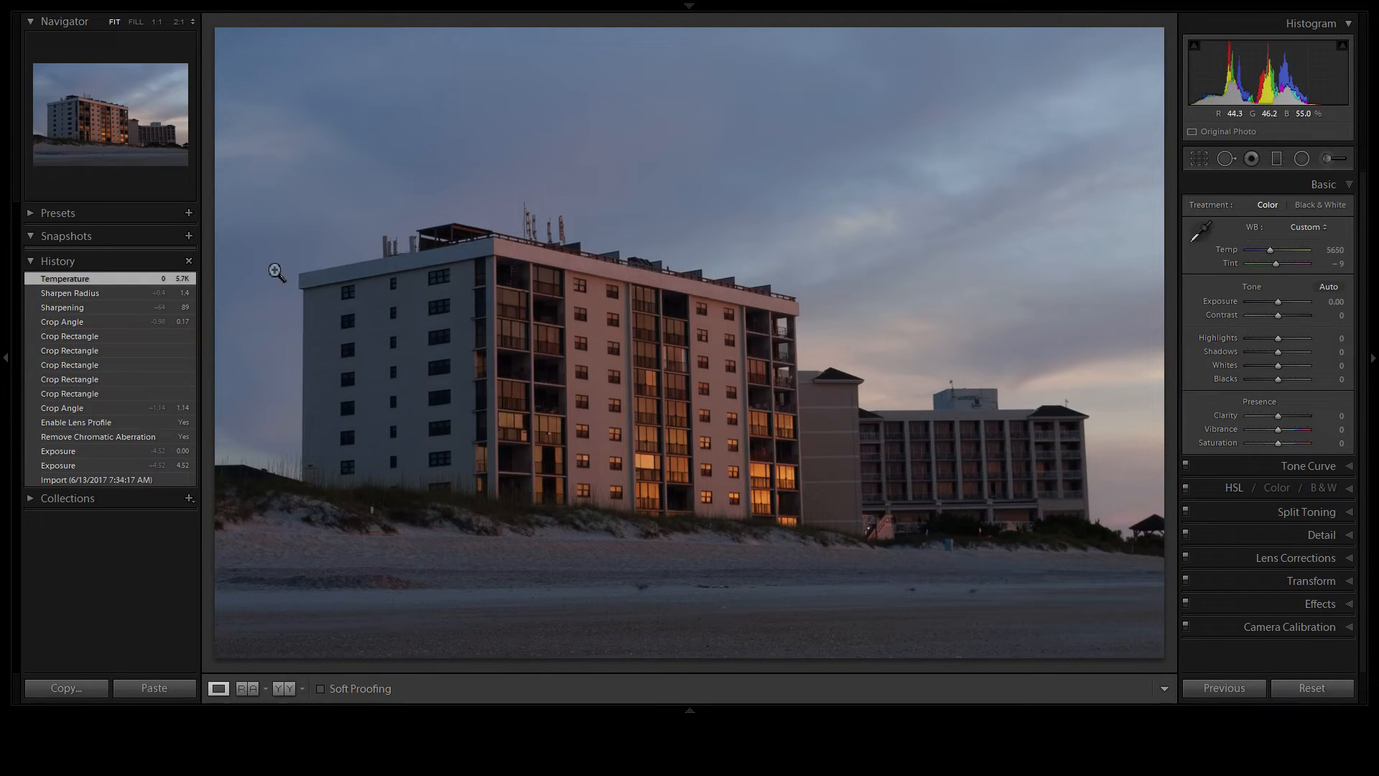
{"action": "left_click_drag", "start_coordinate": [1278, 316], "coordinate": [1278, 303]}
{"action": "double_click", "coordinate": [1227, 300]}
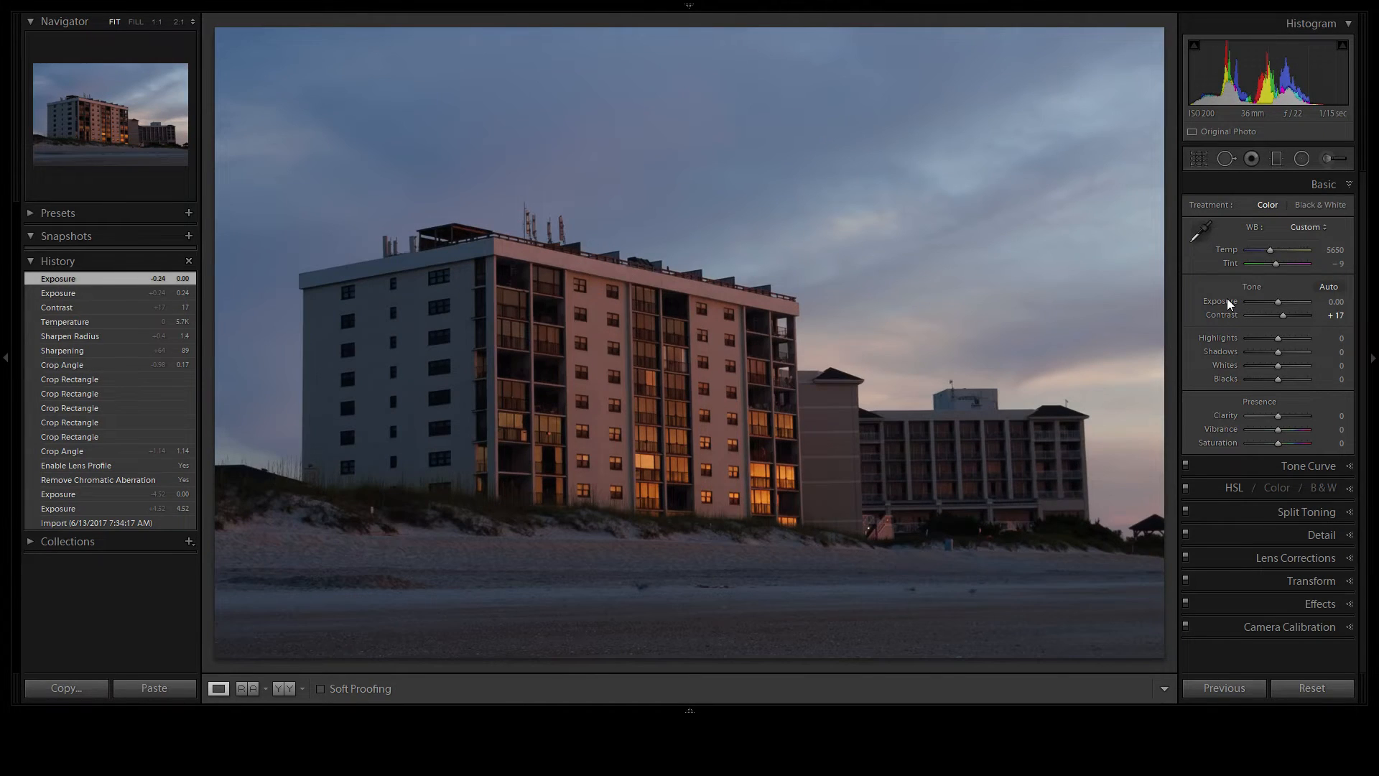
{"action": "key", "text": "Up"}
{"action": "key", "text": "Up"}
{"action": "key", "text": "Return"}
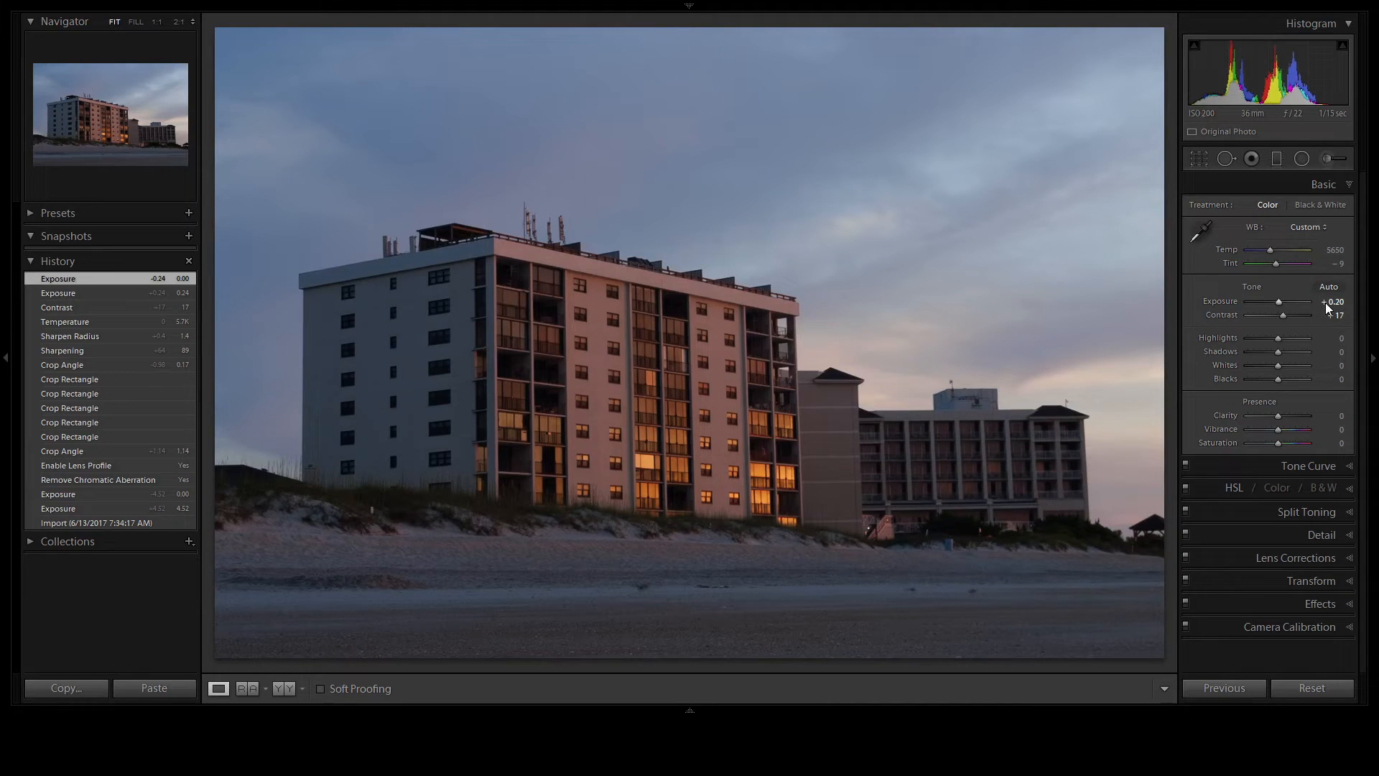
Step: Set Highlights to 0, Shadows to -36, Whites to +31, Blacks to -12, Clarity to +19 and Vibrance to +24
{"action": "left_click_drag", "start_coordinate": [1277, 334], "coordinate": [1287, 364]}
{"action": "double_click", "coordinate": [1218, 337]}
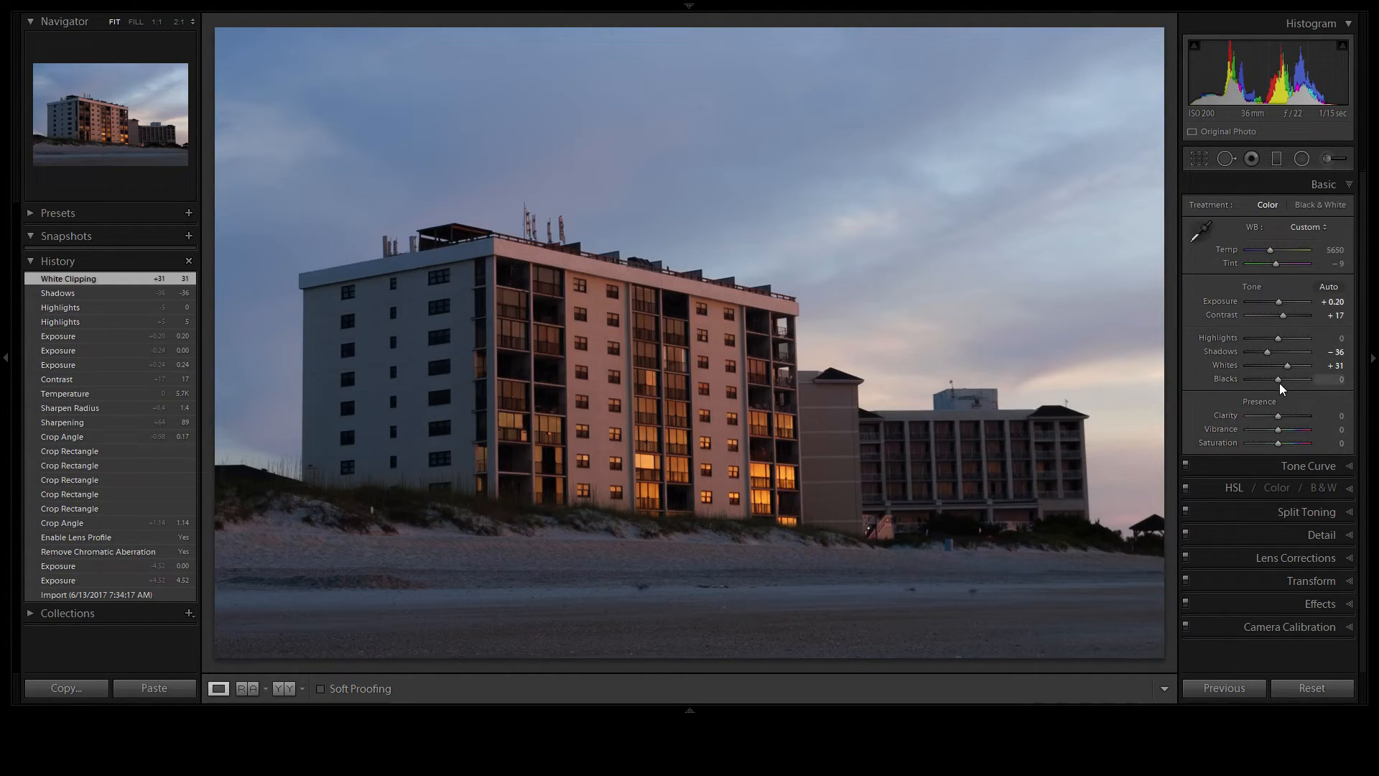
{"action": "left_click_drag", "start_coordinate": [1277, 378], "coordinate": [1275, 380]}
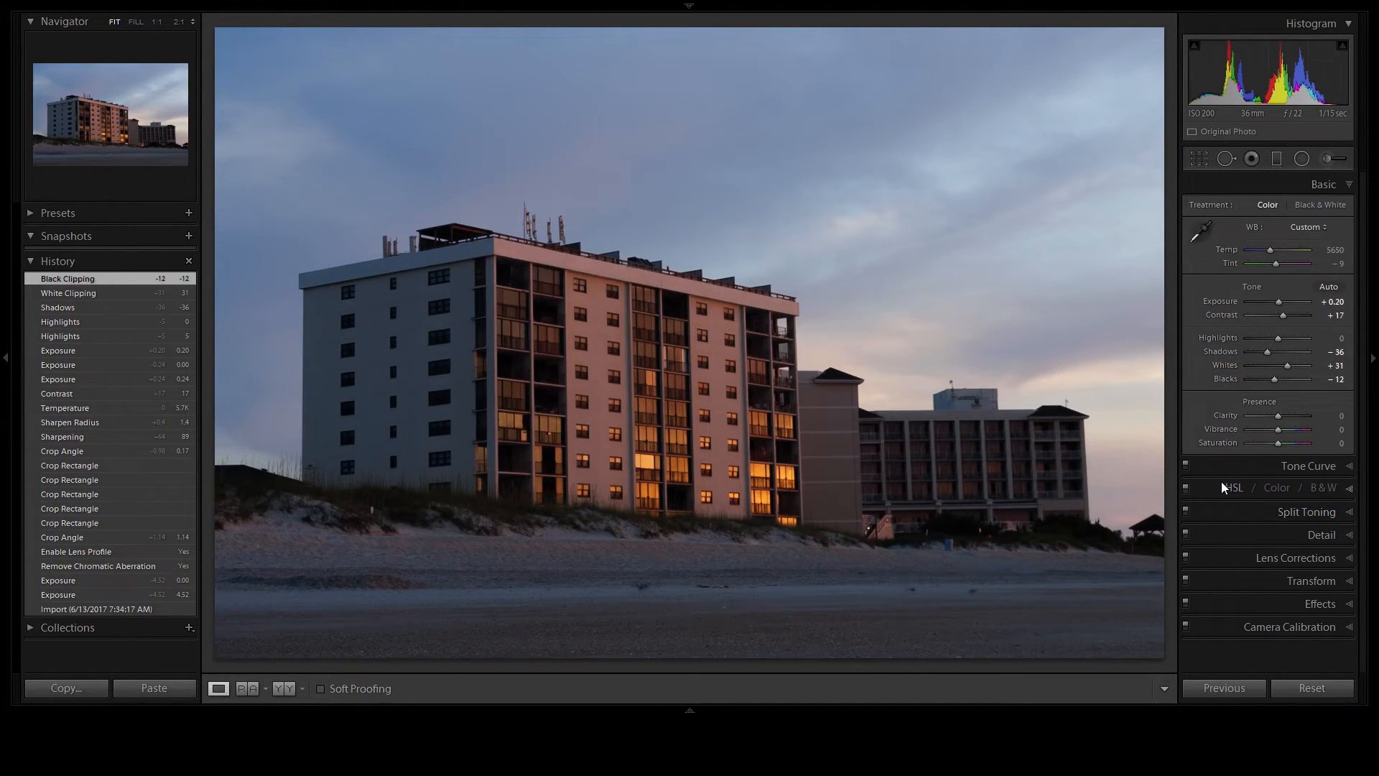
{"action": "left_click_drag", "start_coordinate": [1277, 421], "coordinate": [1283, 417]}
{"action": "left_click_drag", "start_coordinate": [1278, 429], "coordinate": [1286, 431]}
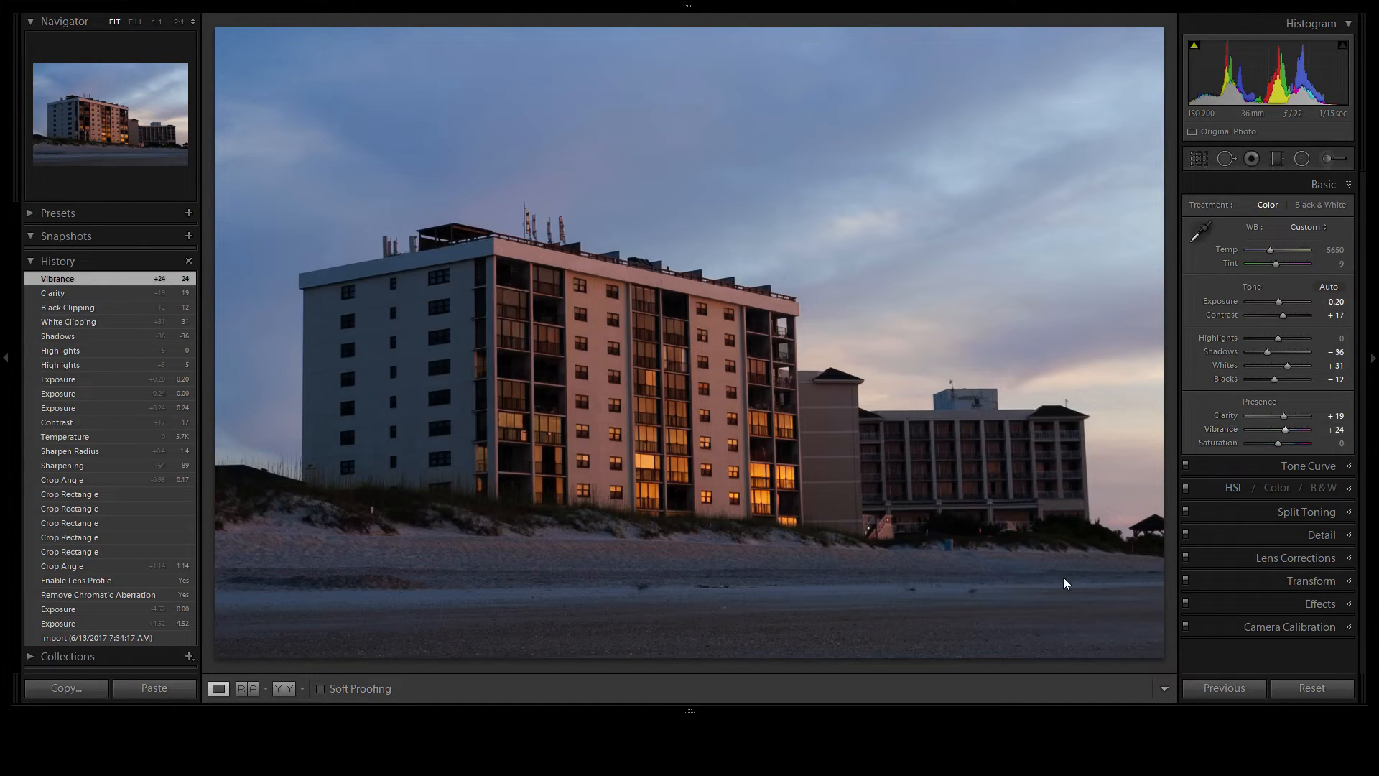
Step: Compare the photo before and after the edits side by side, examining the tall building's facade close up, and return to the single view
{"action": "left_click", "coordinate": [274, 689]}
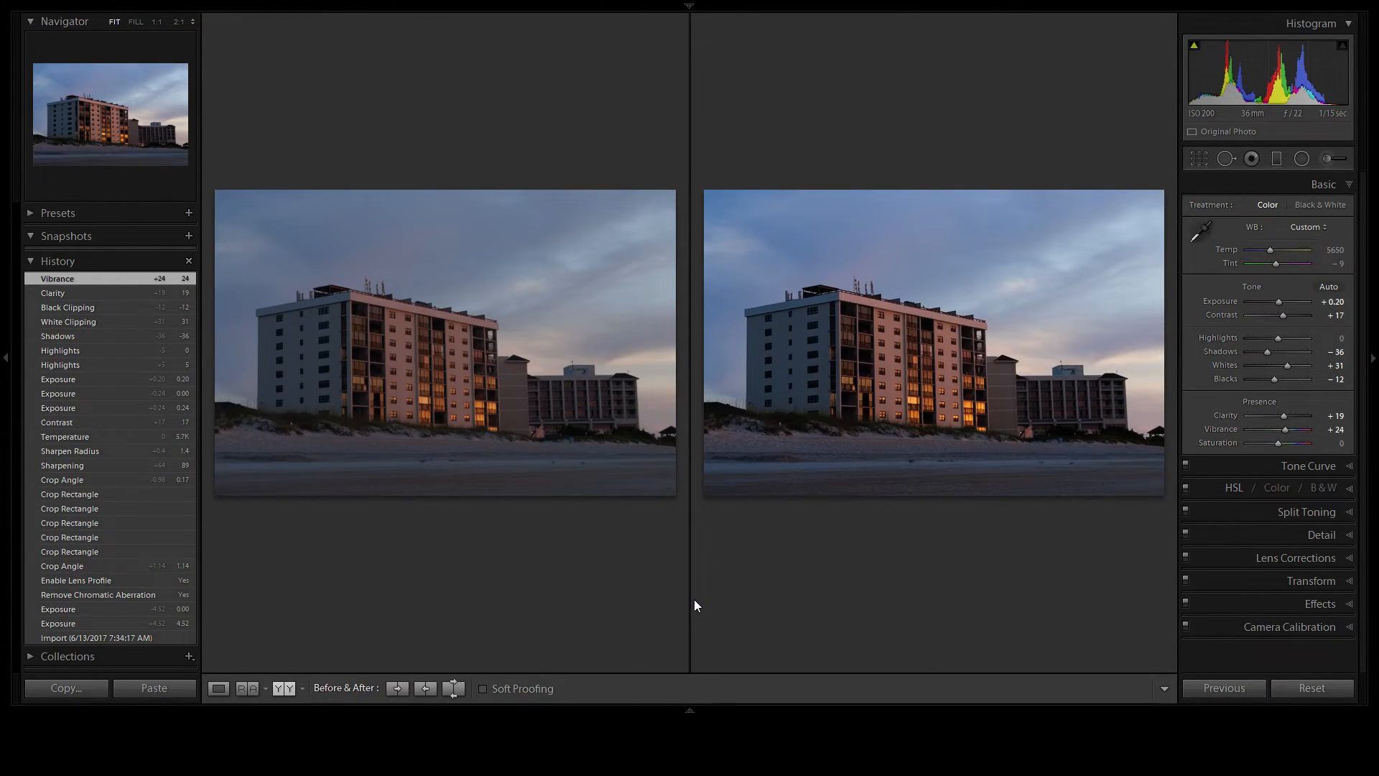
{"action": "key", "text": "Tab"}
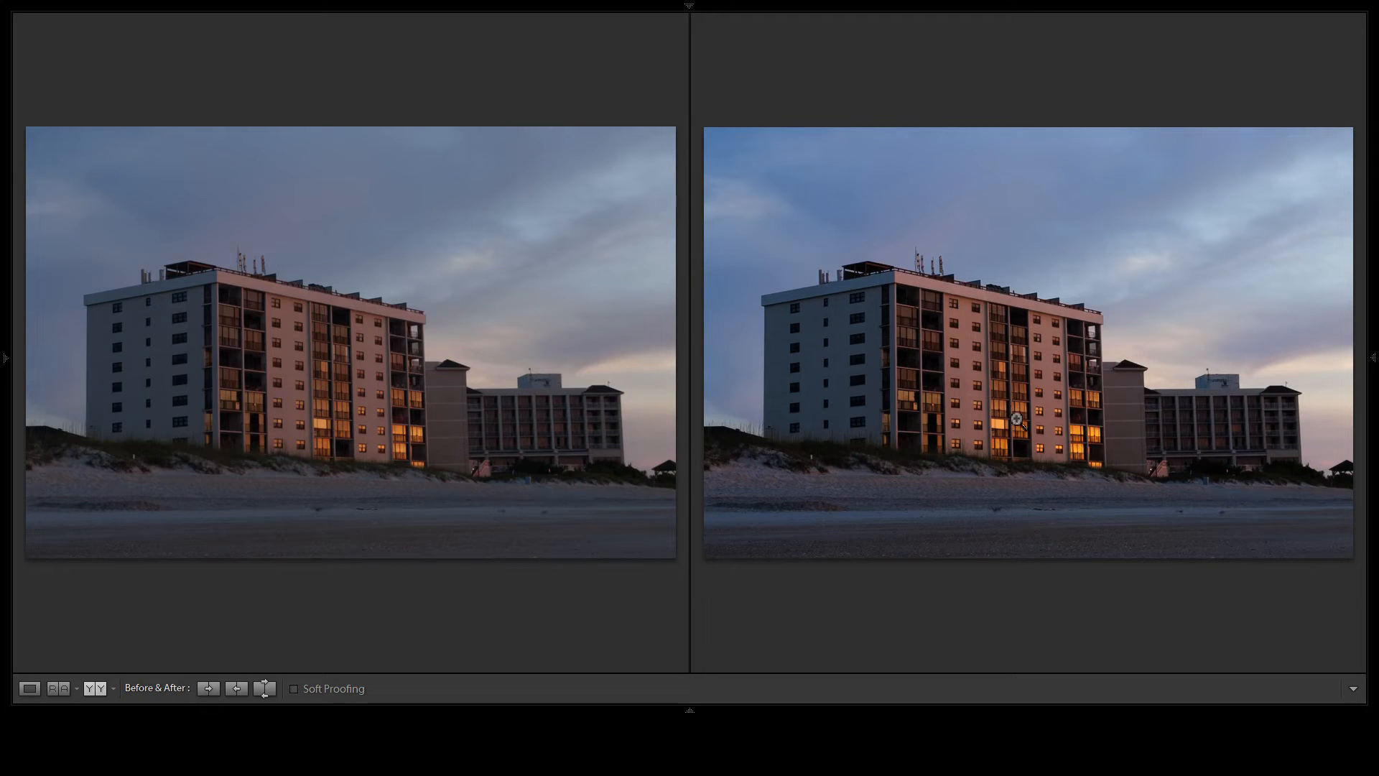
{"action": "left_click", "coordinate": [1018, 379]}
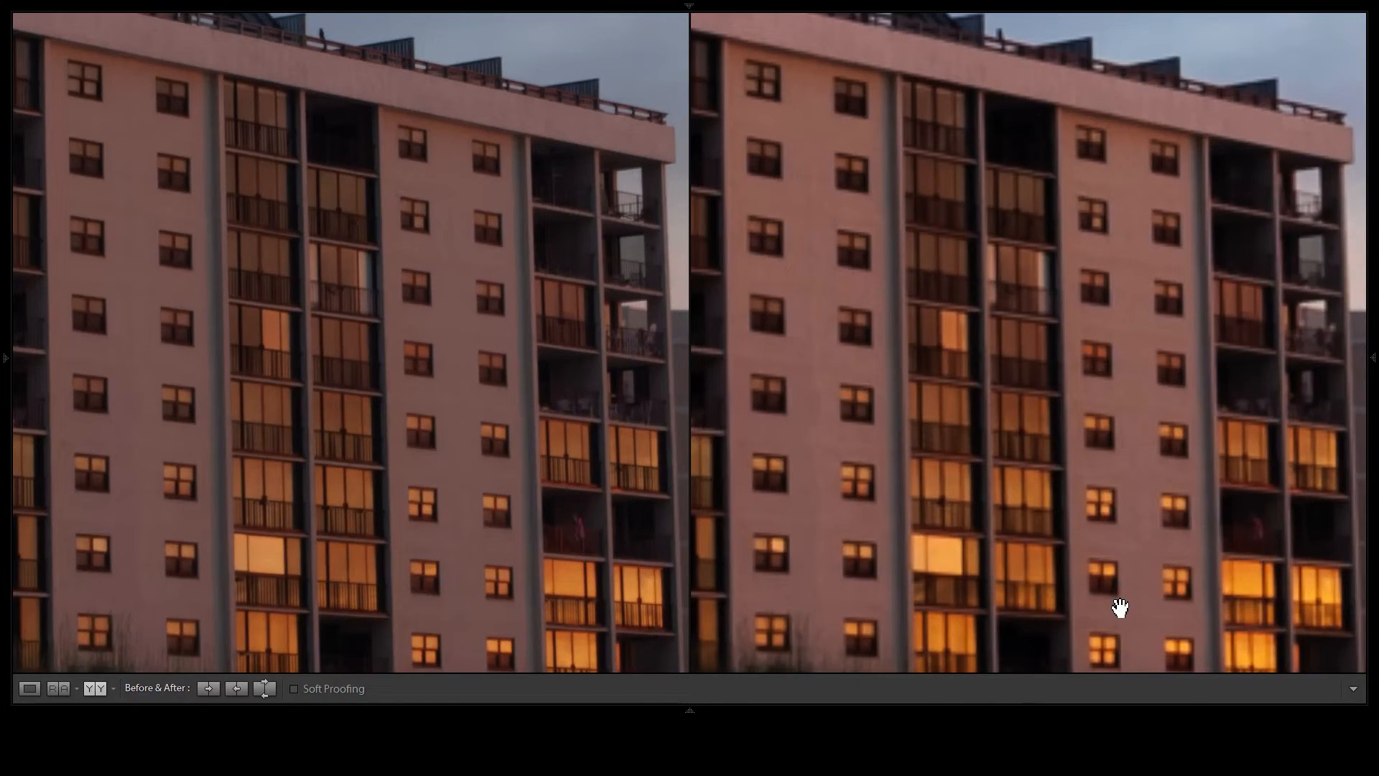
{"action": "left_click_drag", "start_coordinate": [1099, 610], "coordinate": [939, 449]}
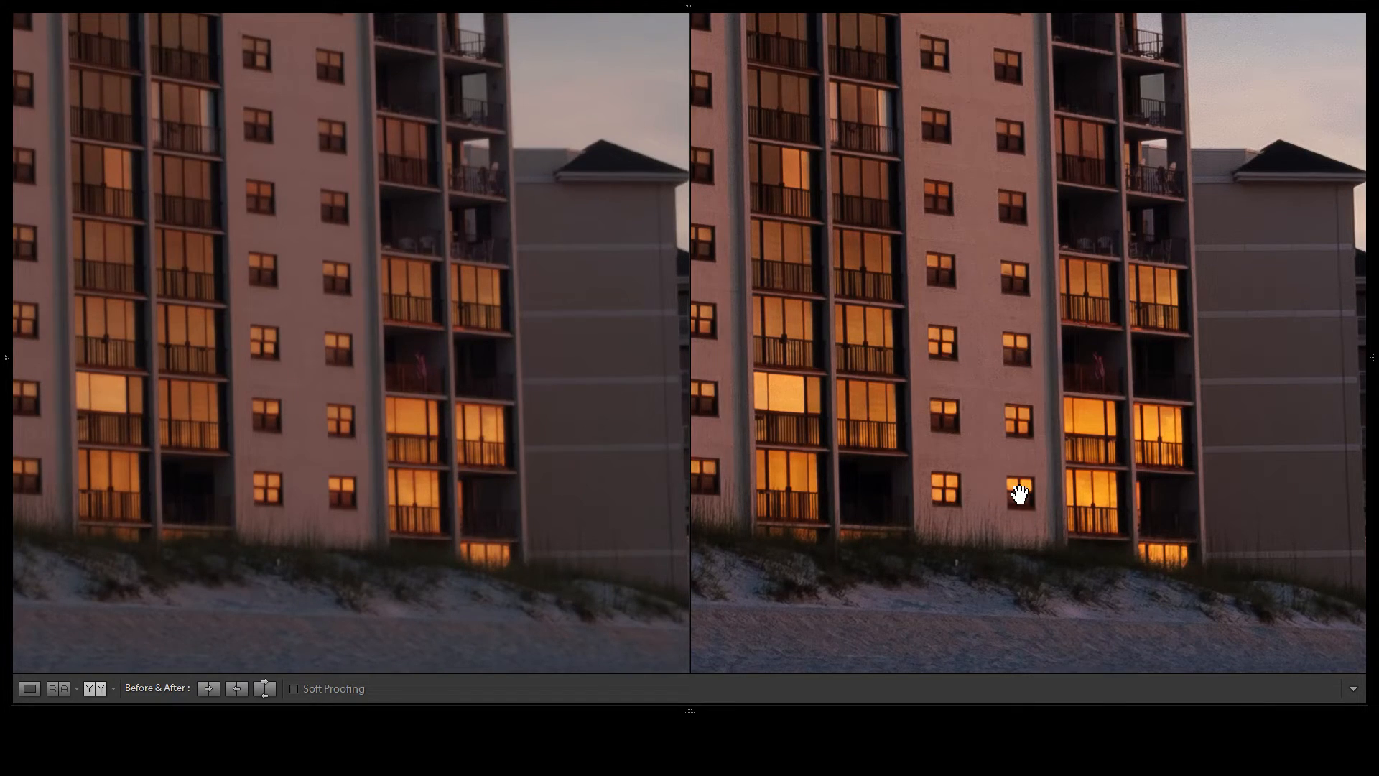
{"action": "left_click", "coordinate": [935, 362]}
{"action": "left_click", "coordinate": [935, 362]}
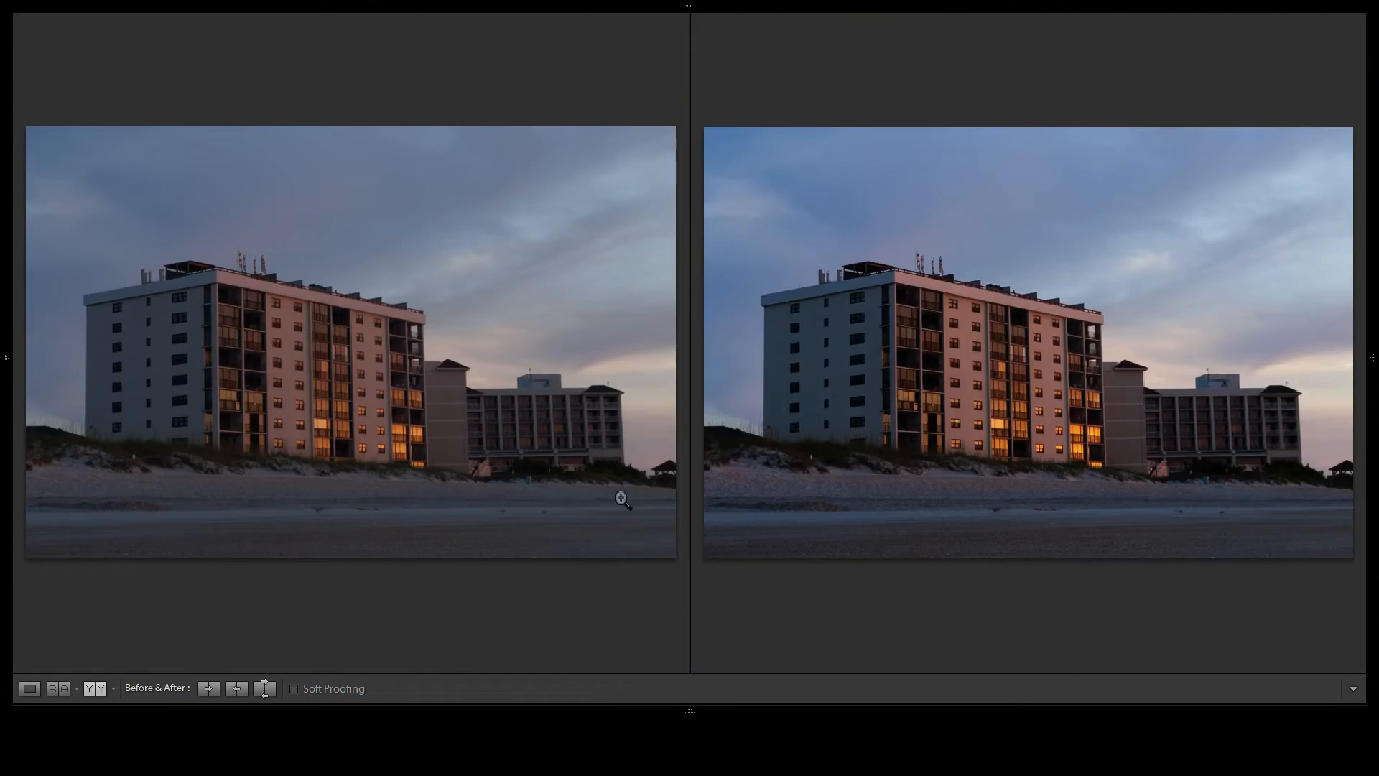
{"action": "left_click", "coordinate": [29, 688]}
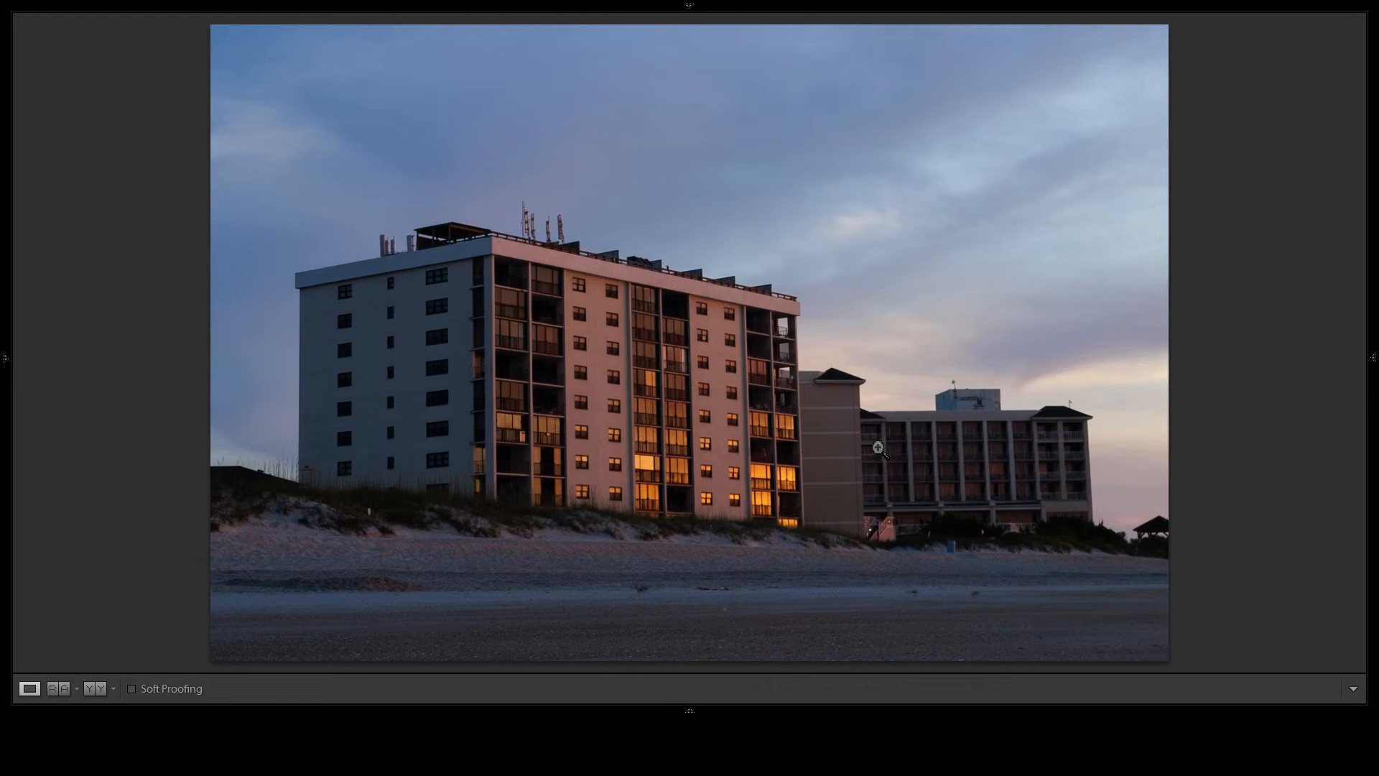
{"action": "key", "text": "Tab"}
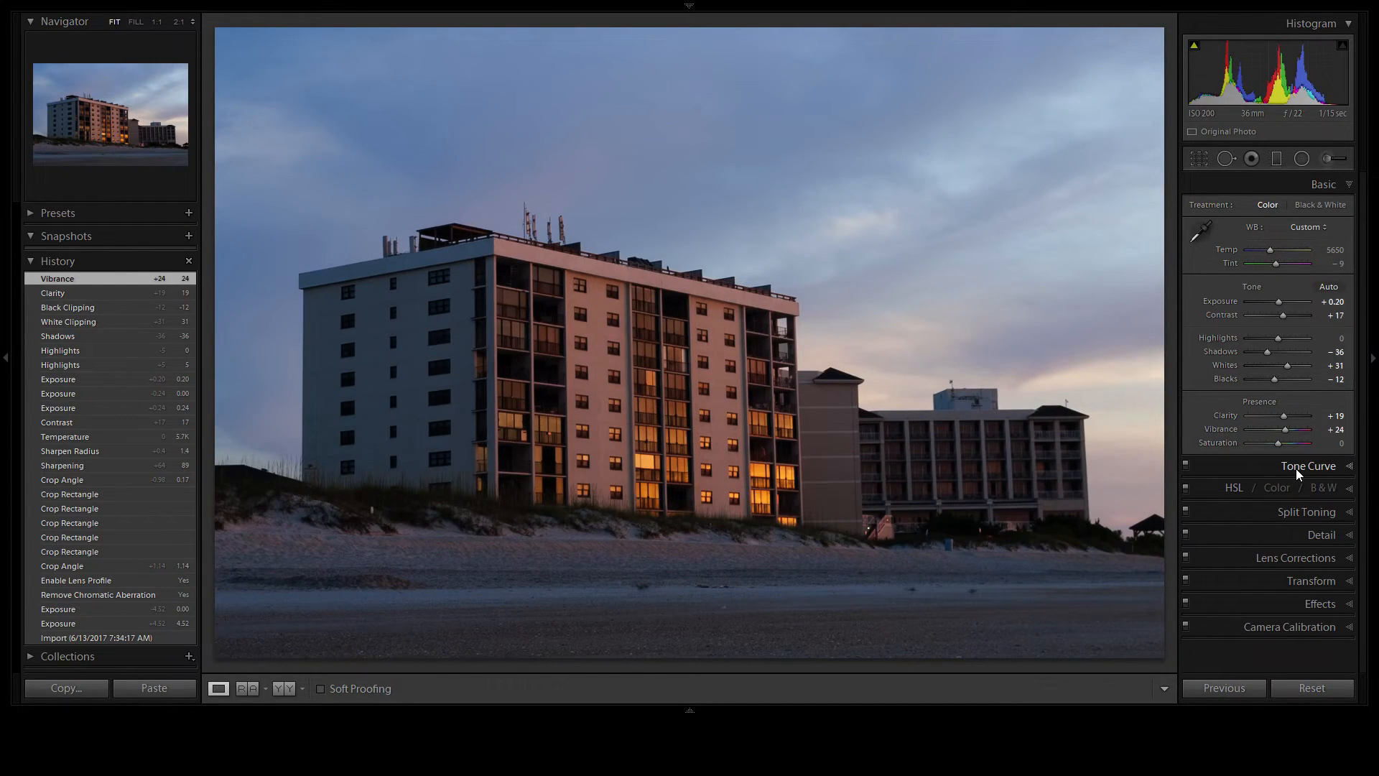
Step: Add a radial filter over the tall building with Invert Mask on, Exposure at 0.00 and an orange color tint
{"action": "left_click", "coordinate": [1301, 158]}
{"action": "left_click_drag", "start_coordinate": [594, 376], "coordinate": [930, 610]}
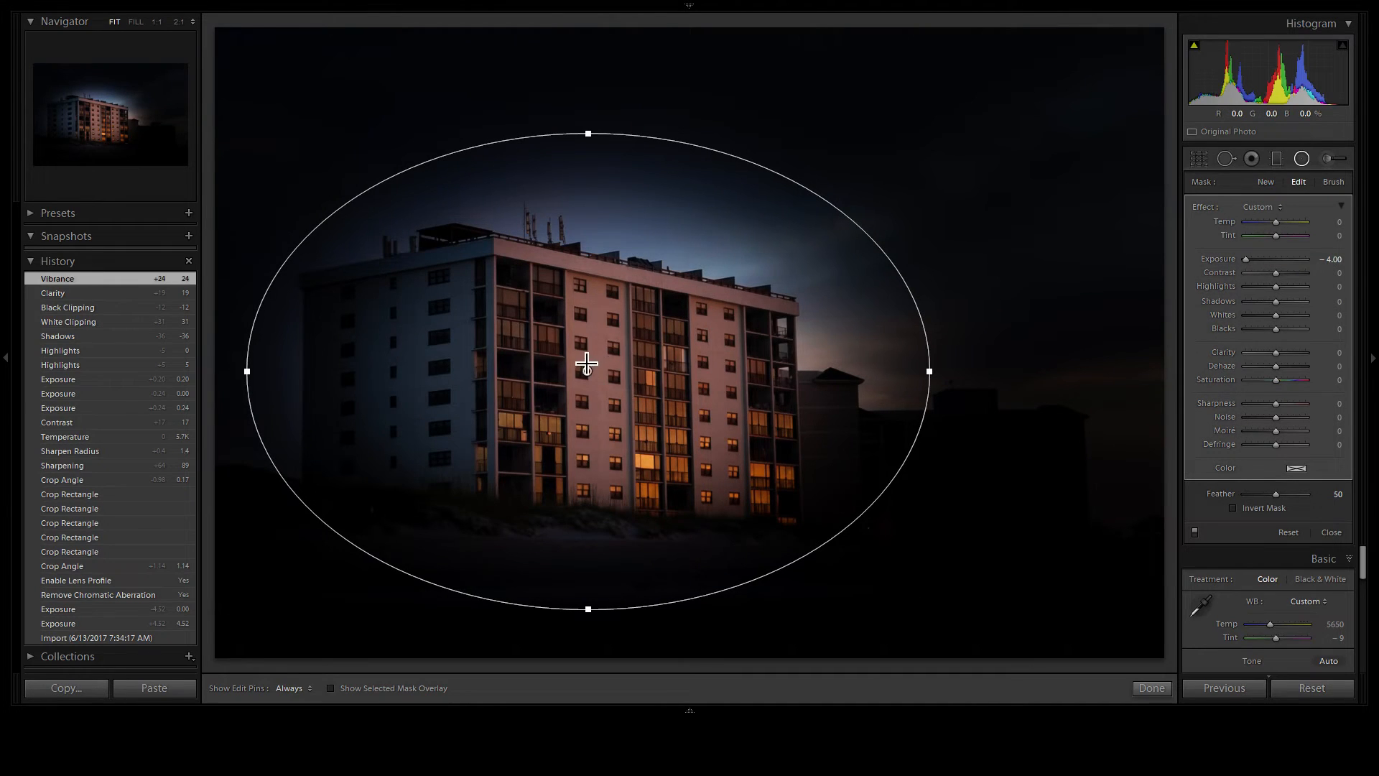
{"action": "mouse_move", "coordinate": [594, 376]}
{"action": "left_mouse_down"}
{"action": "mouse_move", "coordinate": [630, 409]}
{"action": "mouse_move", "coordinate": [602, 394]}
{"action": "left_mouse_up"}
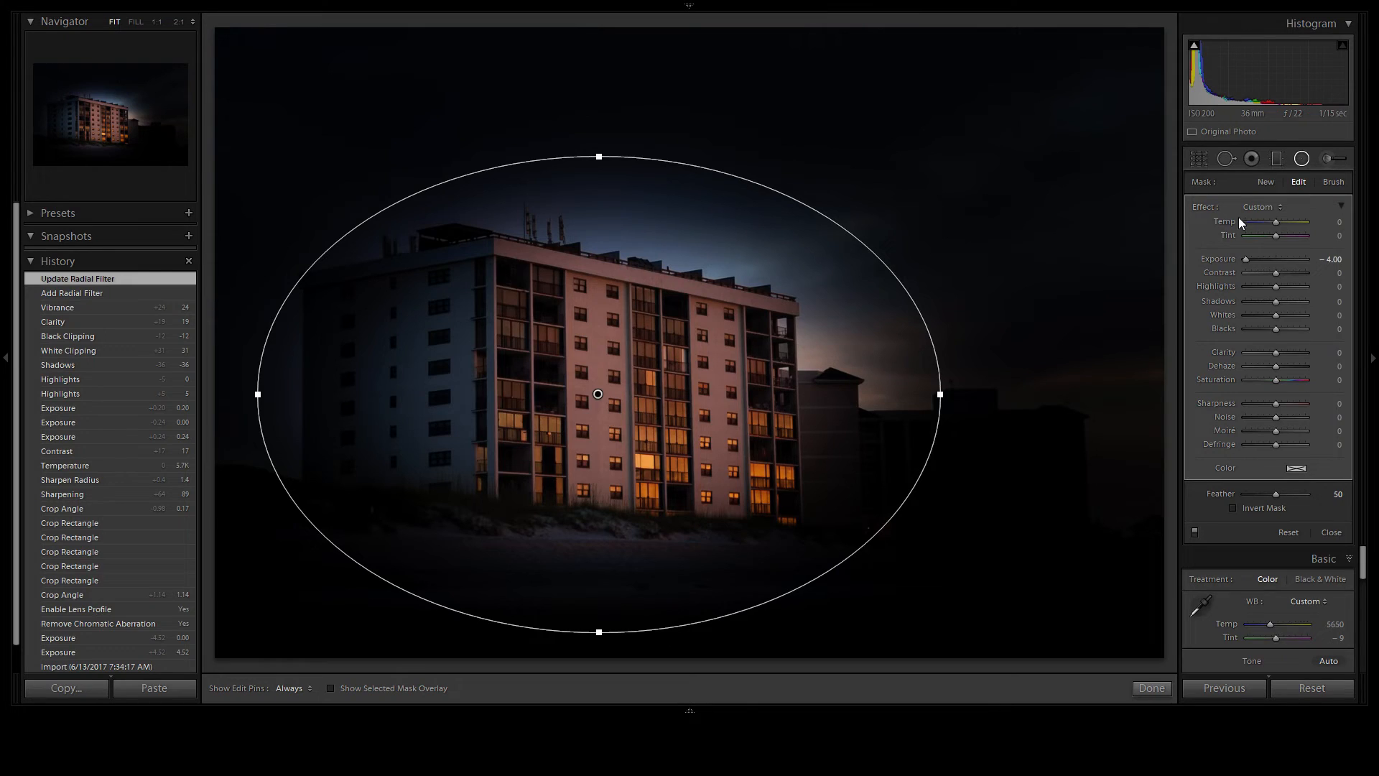
{"action": "left_click", "coordinate": [1231, 507]}
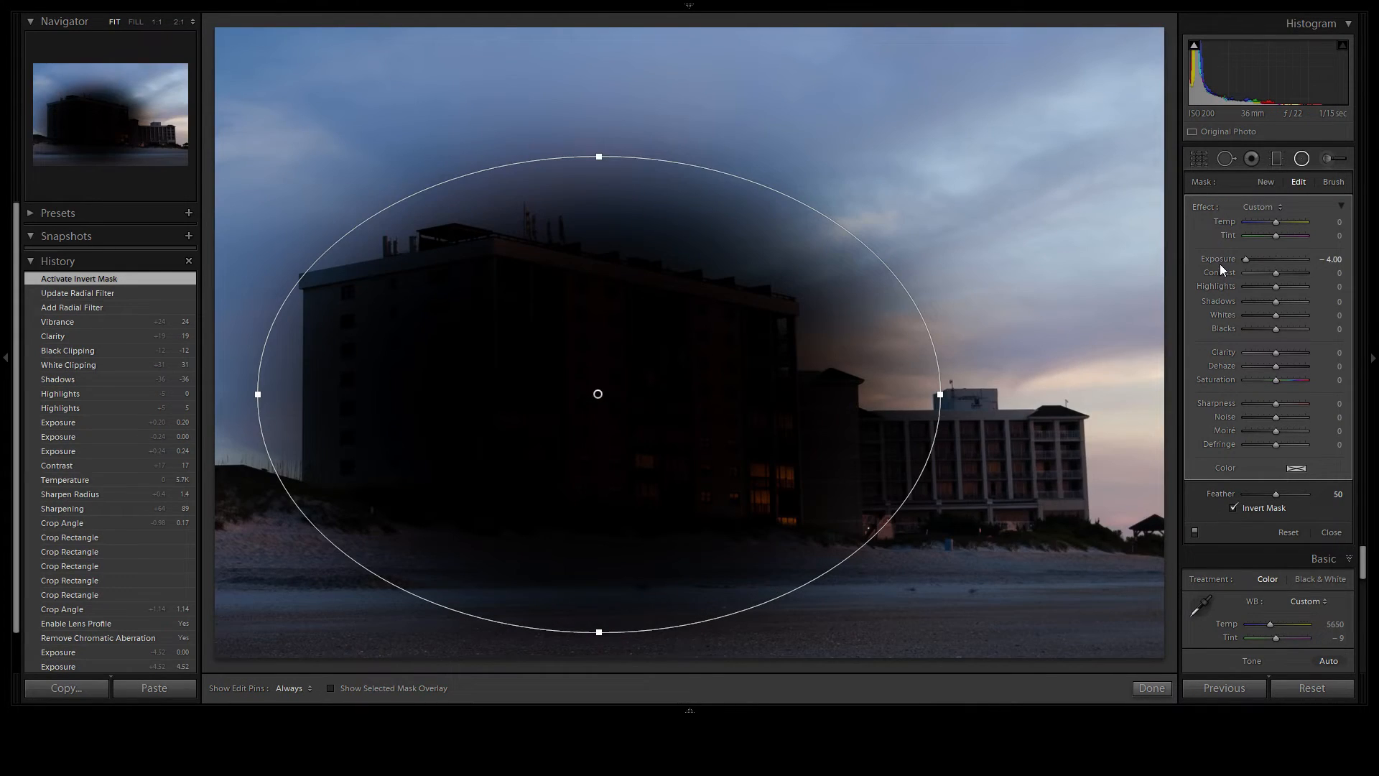
{"action": "double_click", "coordinate": [1221, 260]}
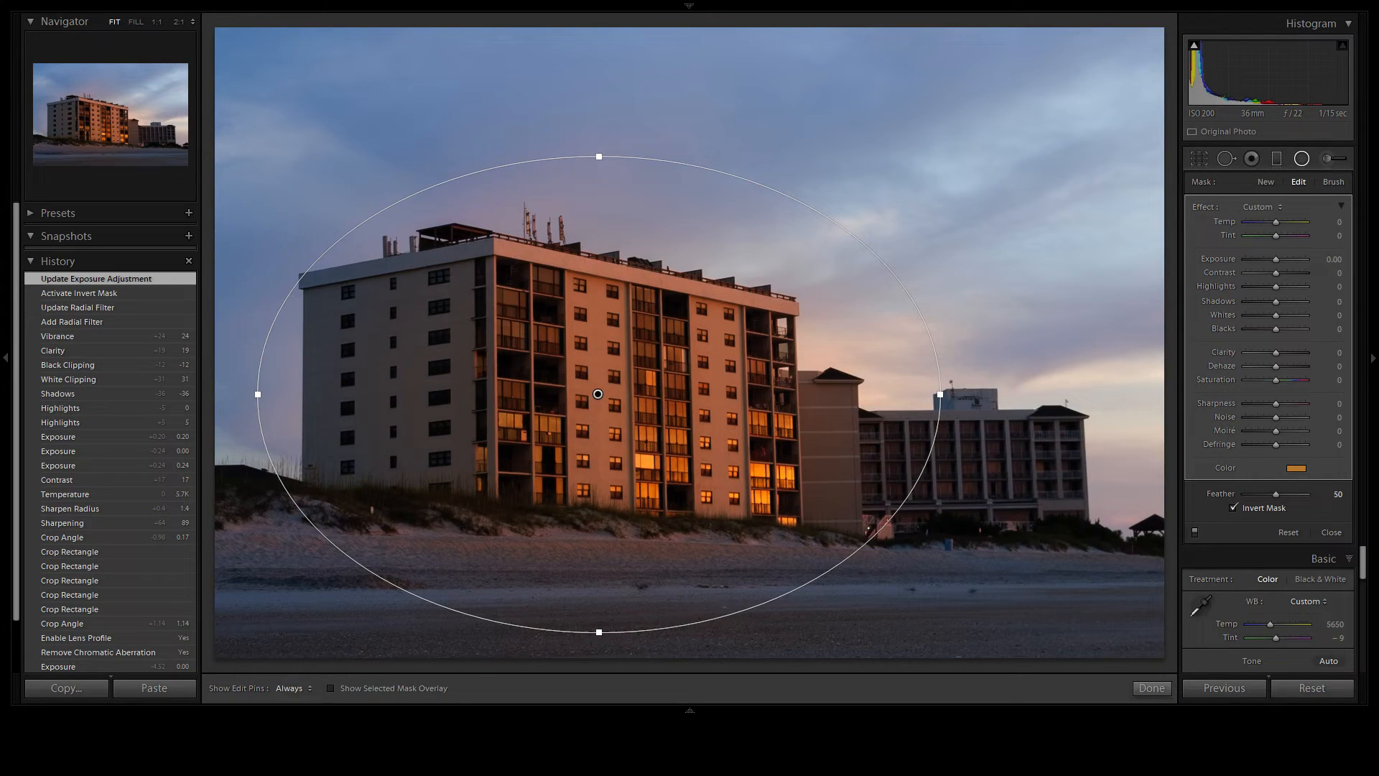
Step: Shrink and center the radial filter on the tall building, change its color tint to a muted yellow, and close the filter
{"action": "left_click_drag", "start_coordinate": [598, 632], "coordinate": [608, 567]}
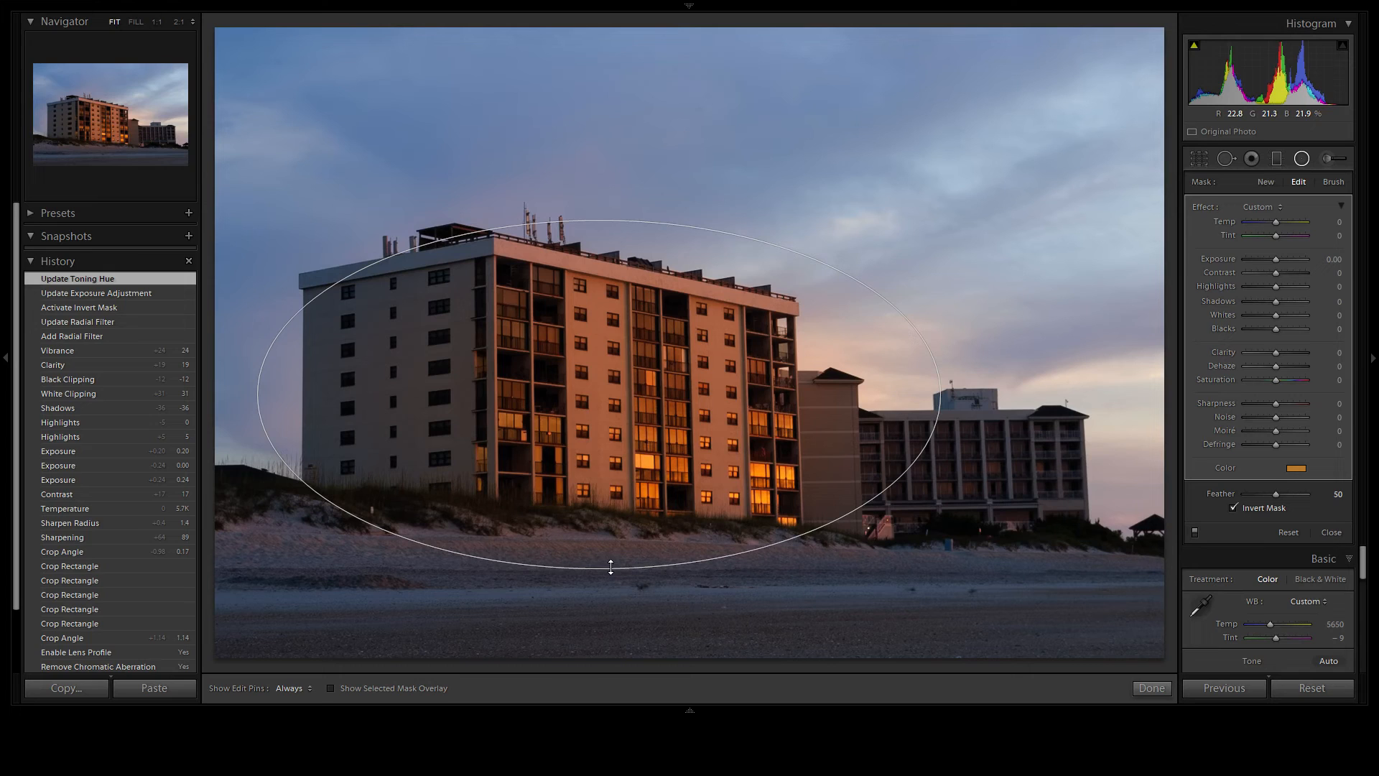
{"action": "left_click_drag", "start_coordinate": [258, 394], "coordinate": [364, 402]}
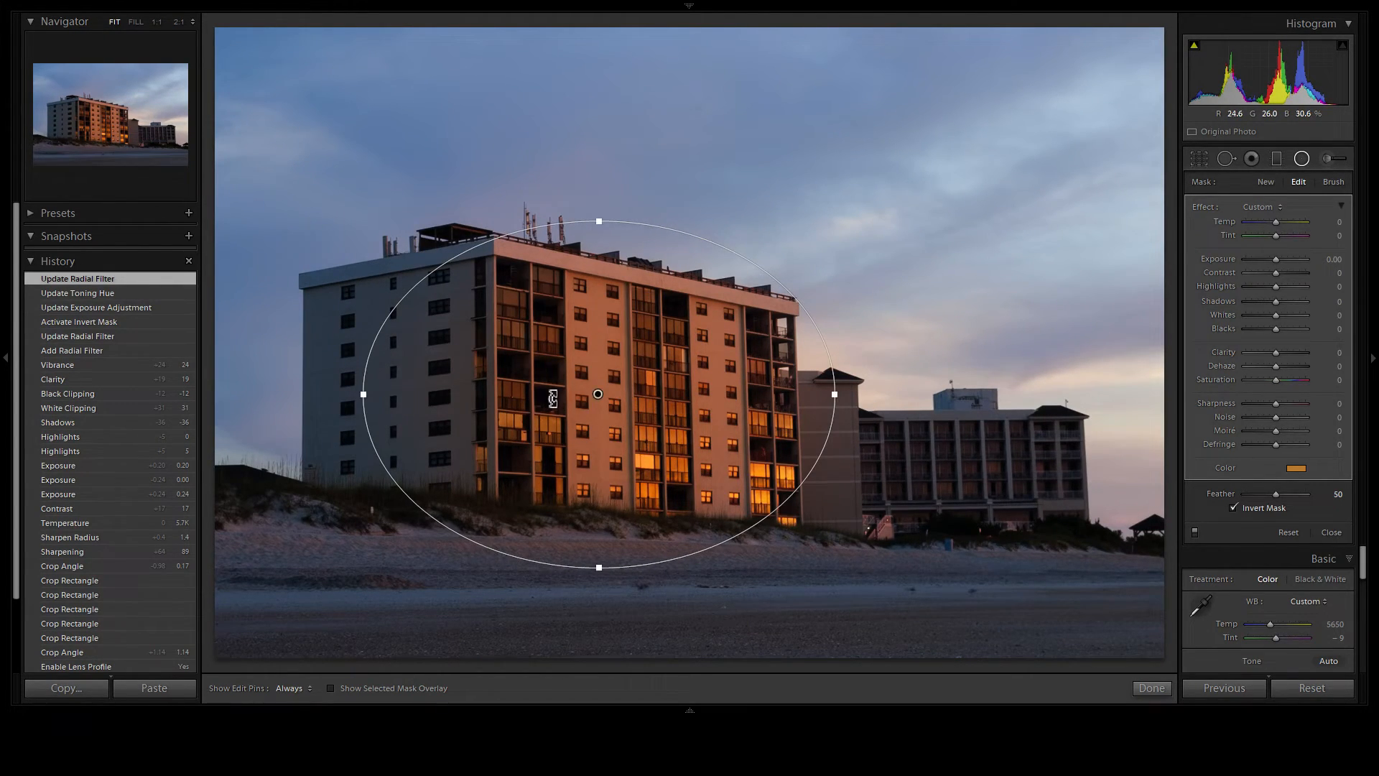
{"action": "left_click_drag", "start_coordinate": [619, 402], "coordinate": [602, 396]}
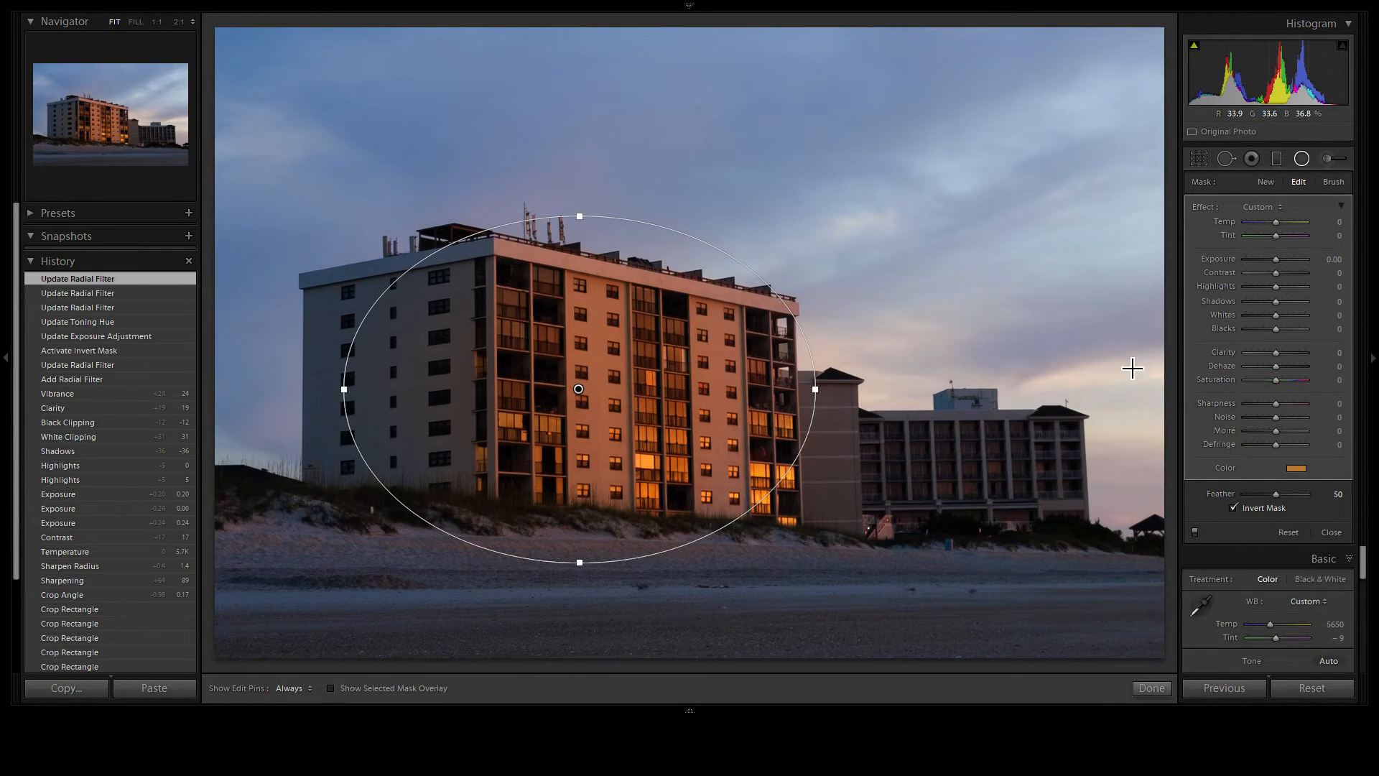
{"action": "left_click", "coordinate": [1299, 469]}
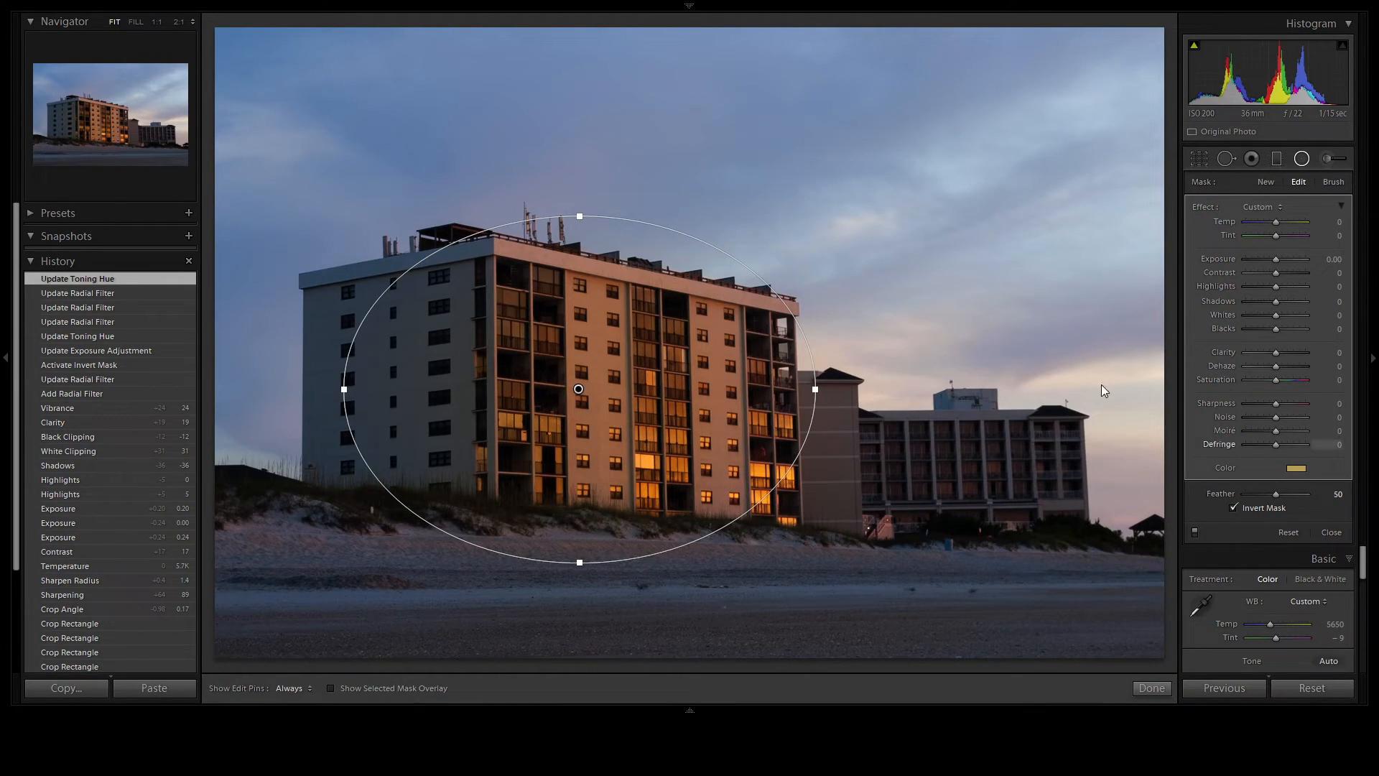
{"action": "left_click", "coordinate": [1303, 159]}
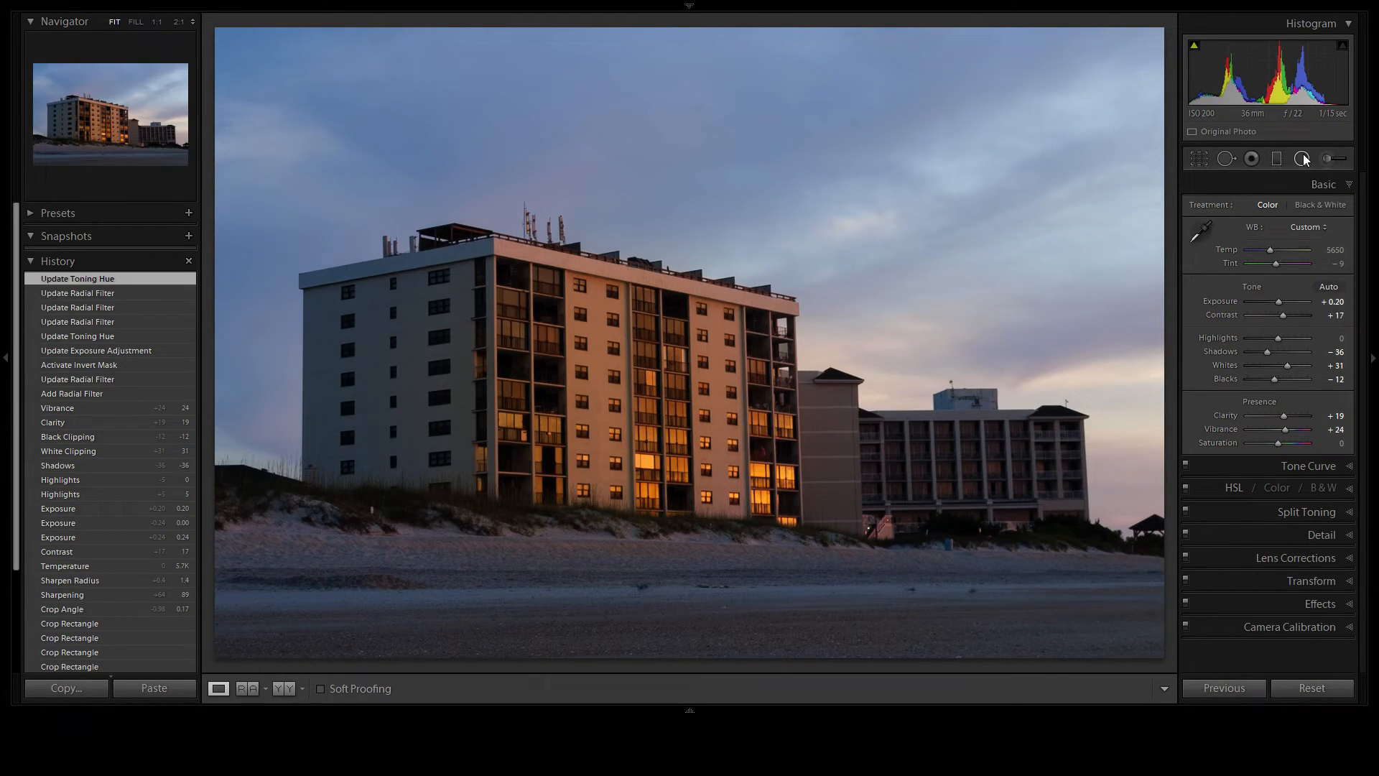
Step: Add a second, larger radial filter centered on the tall building and set its Exposure to -0.30 to darken the surroundings
{"action": "left_click", "coordinate": [1226, 159]}
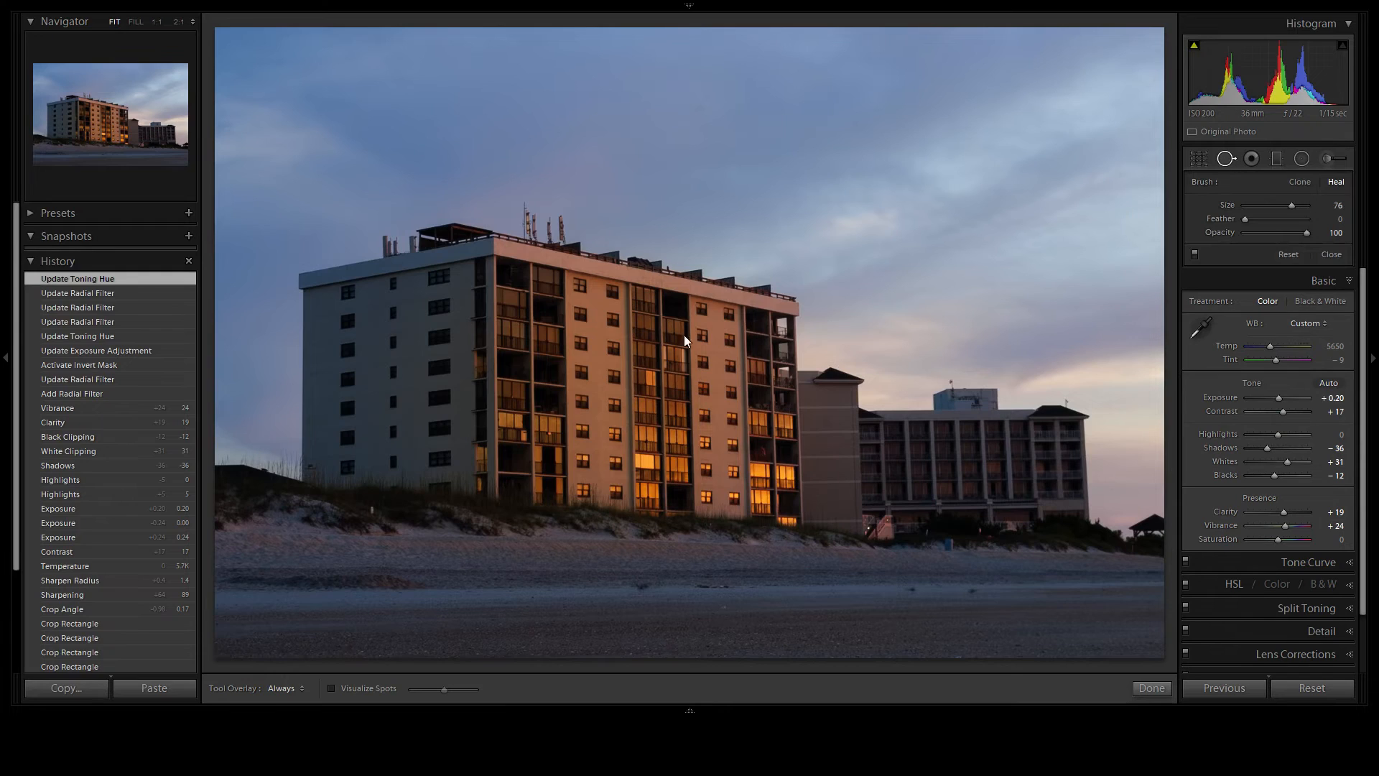
{"action": "left_click", "coordinate": [1301, 158]}
{"action": "left_click_drag", "start_coordinate": [593, 333], "coordinate": [1034, 616]}
{"action": "left_click_drag", "start_coordinate": [598, 341], "coordinate": [618, 356]}
{"action": "double_click", "coordinate": [1207, 257]}
{"action": "left_click", "coordinate": [1334, 260]}
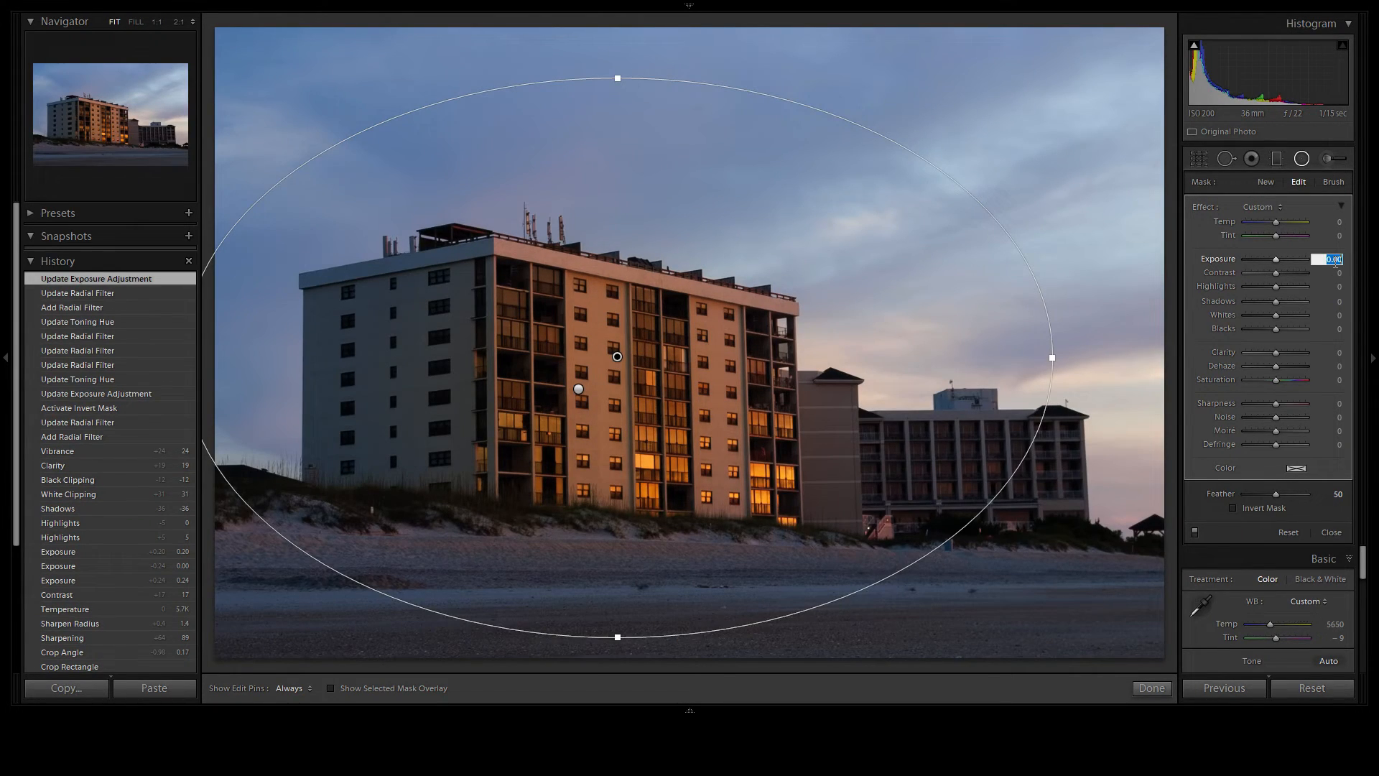
{"action": "type", "text": "-0.3"}
{"action": "key", "text": "Return"}
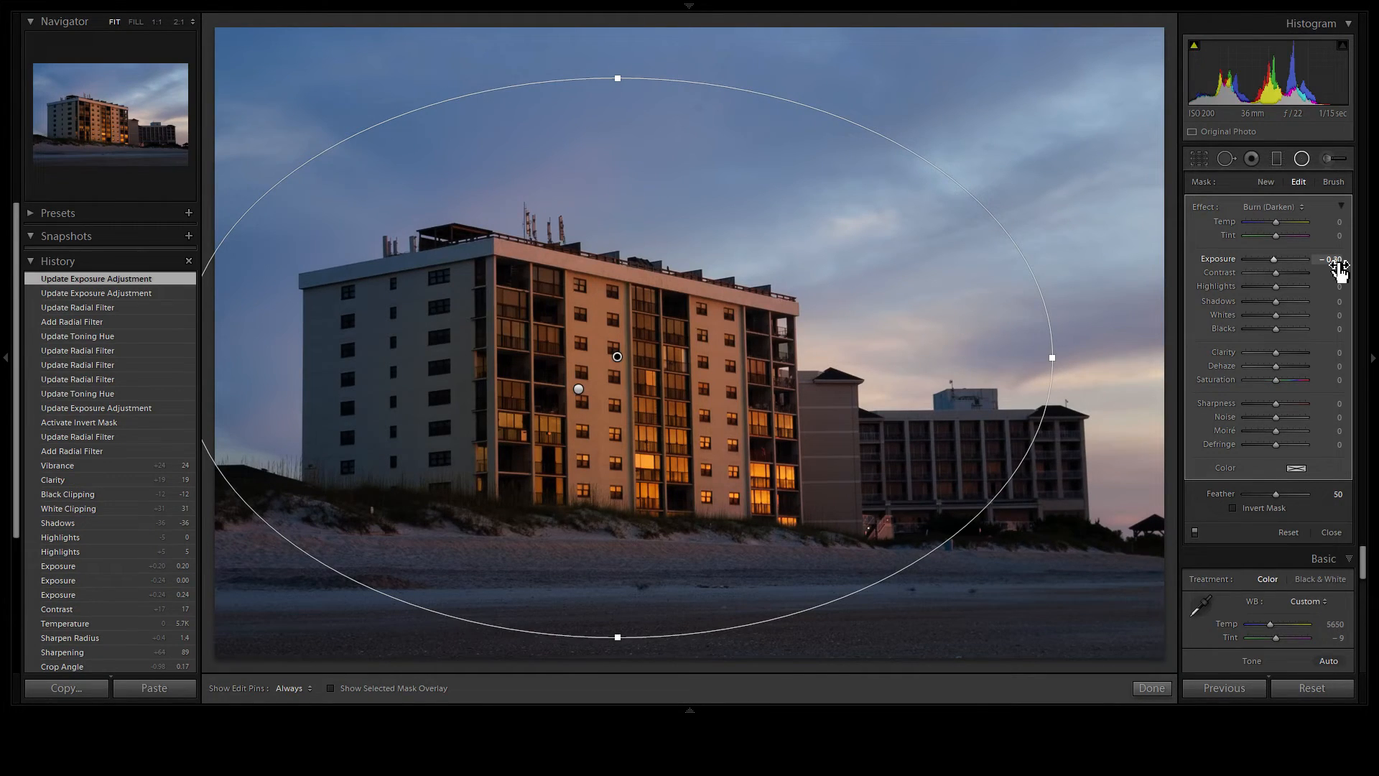
Step: Set the large radial filter's Shadows to -55 and Clarity to -21
{"action": "left_click", "coordinate": [1330, 274]}
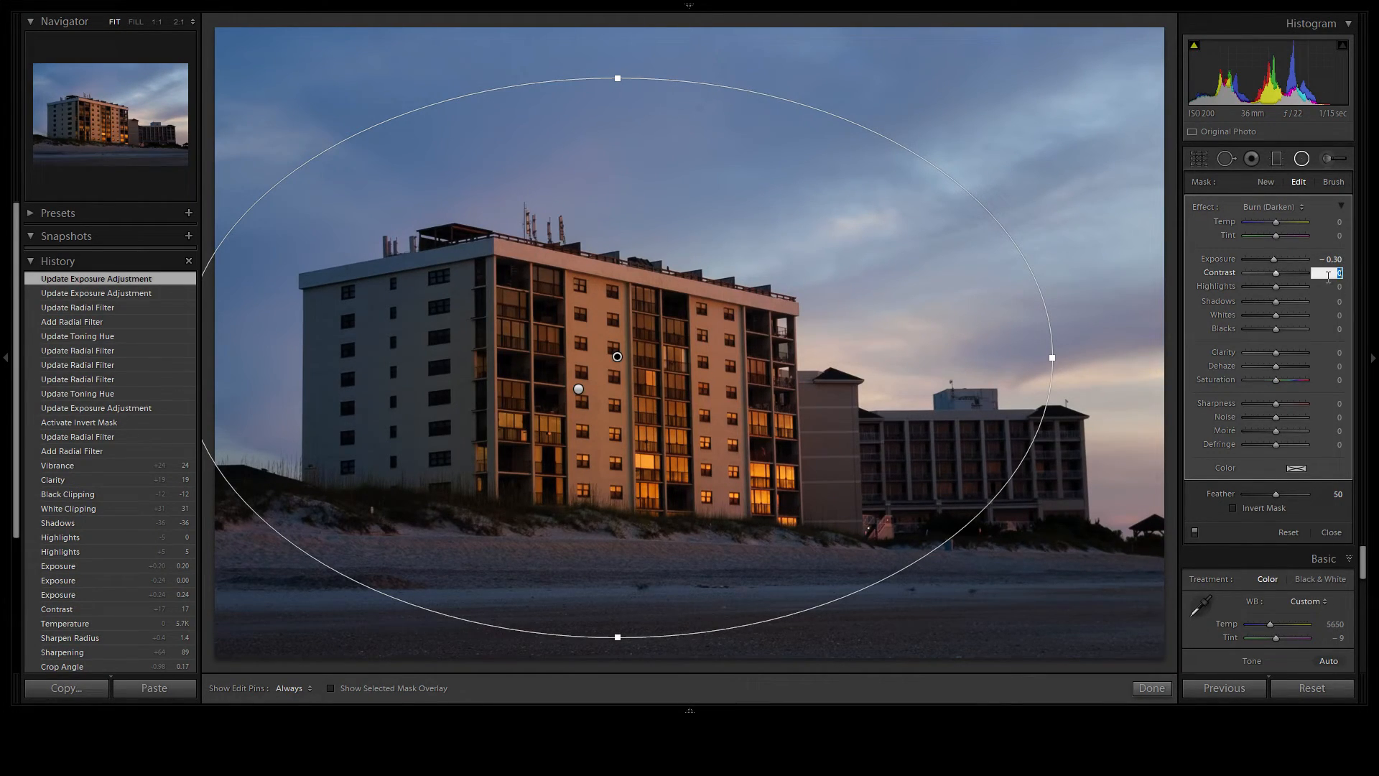
{"action": "left_click", "coordinate": [1329, 301]}
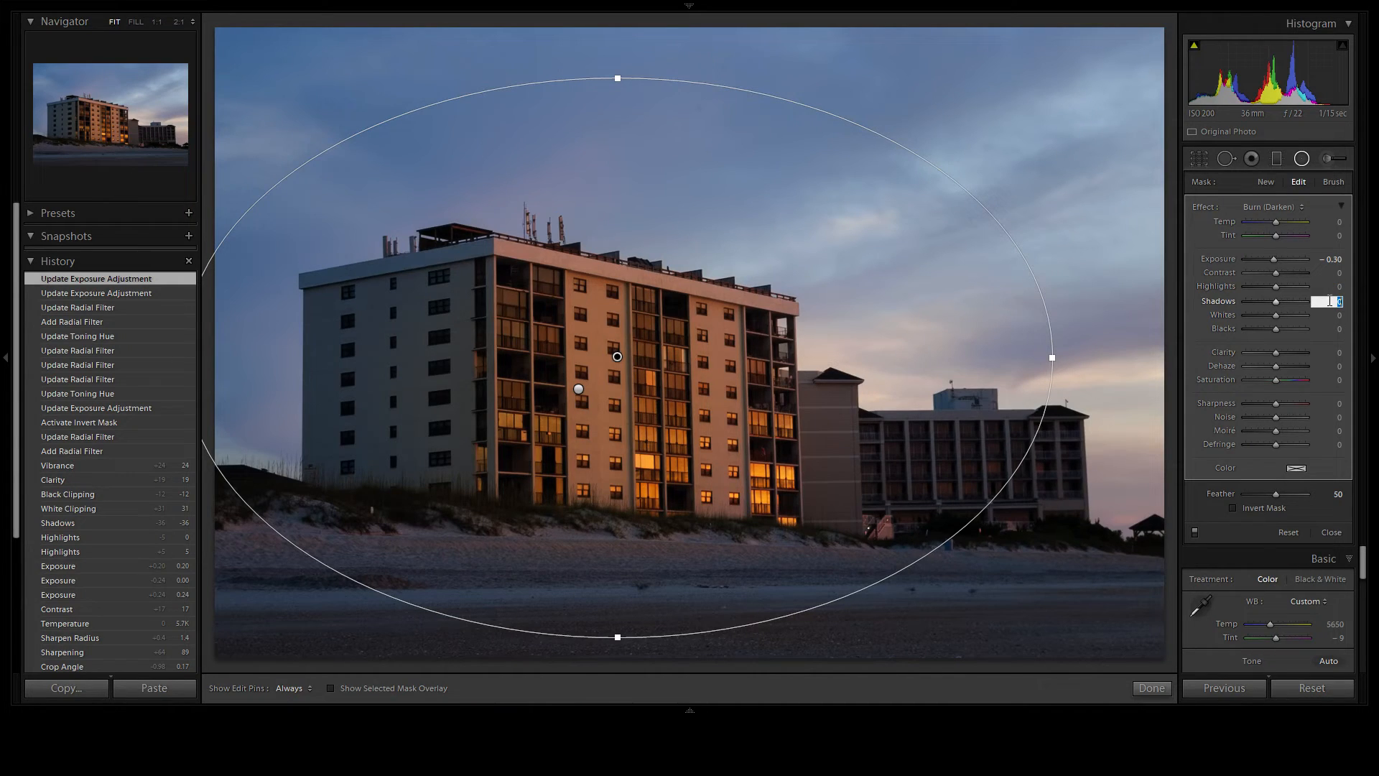
{"action": "key", "text": "Down"}
{"action": "key", "text": "Down"}
{"action": "key", "text": "Down"}
{"action": "key", "text": "Return"}
{"action": "left_click", "coordinate": [1257, 303]}
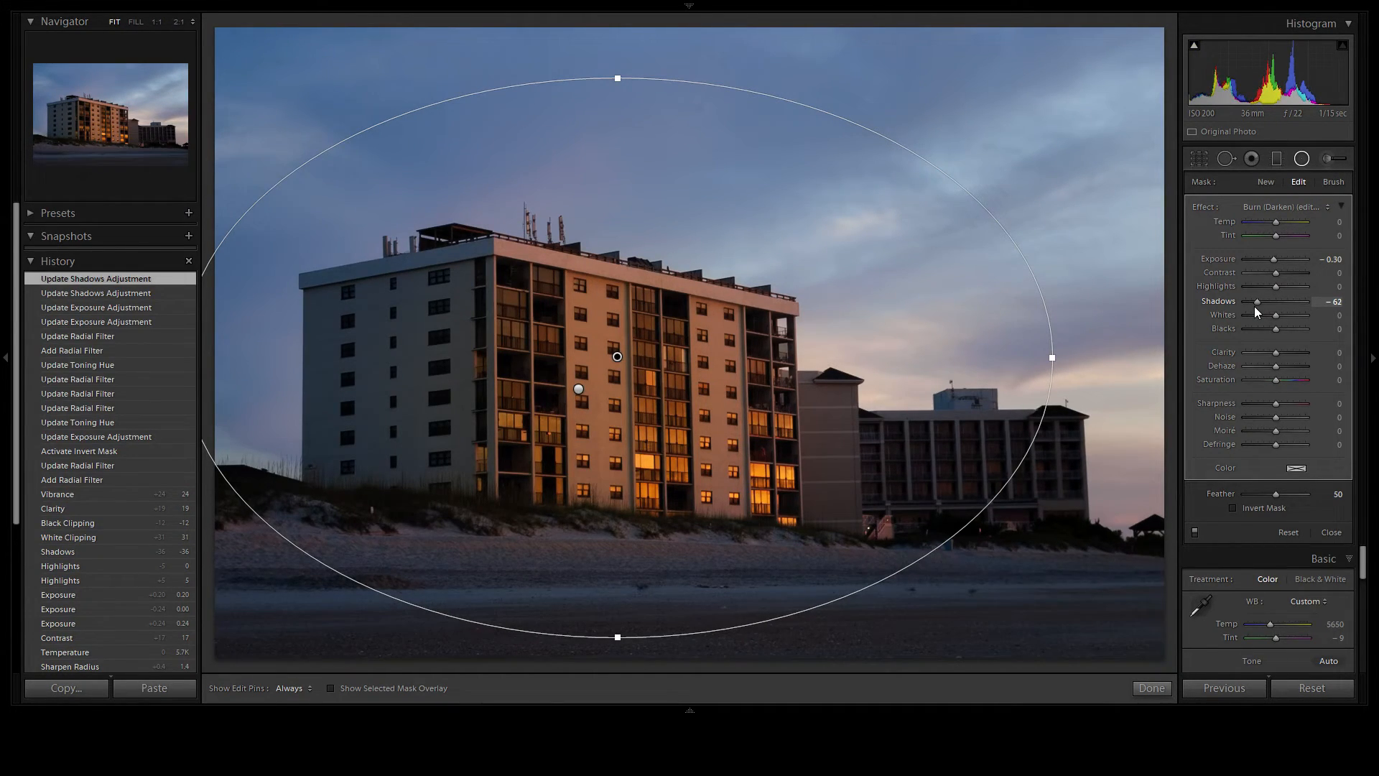
{"action": "left_click_drag", "start_coordinate": [1255, 306], "coordinate": [1256, 306]}
Step: Check the shadow clipping while adjusting the large radial filter's Blacks and set them to -2
{"action": "mouse_move", "coordinate": [1193, 46]}
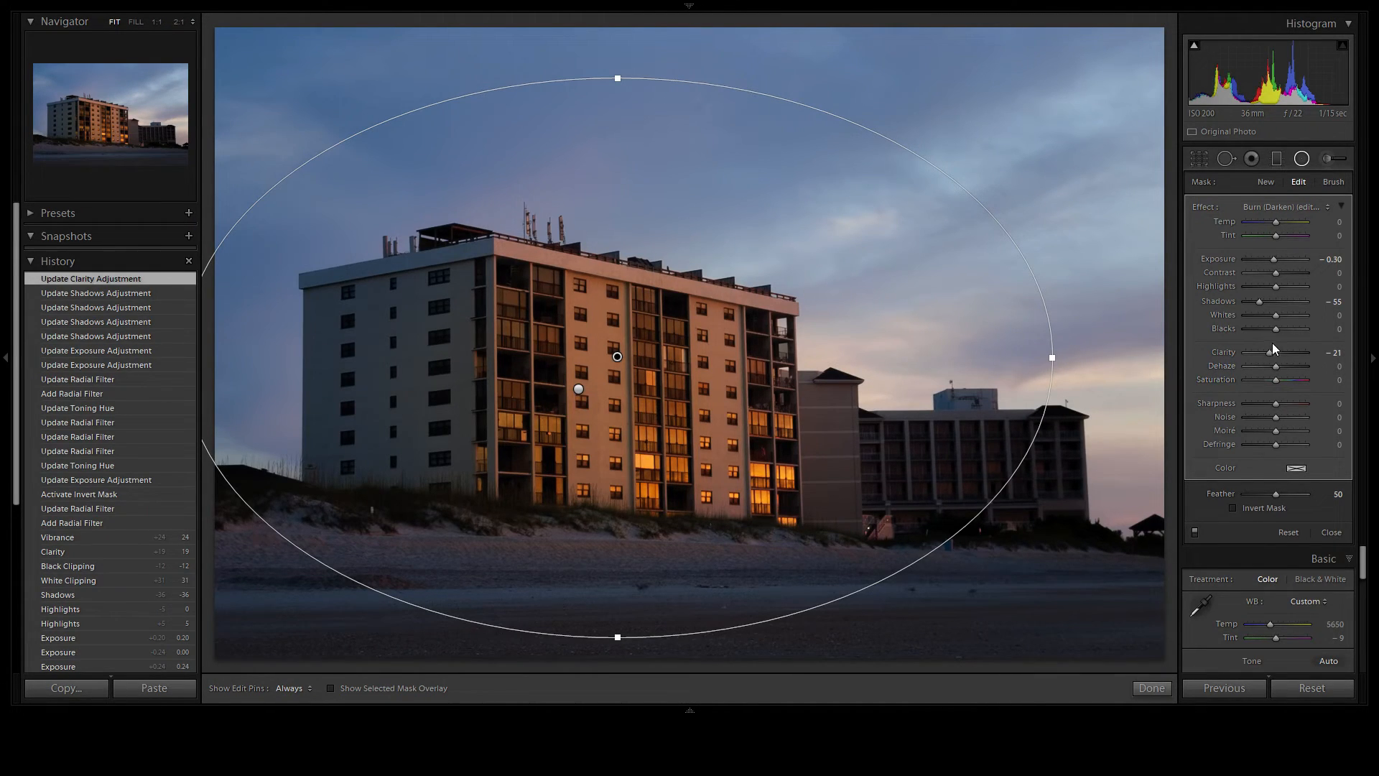
{"action": "left_click_drag", "start_coordinate": [1273, 329], "coordinate": [1266, 336]}
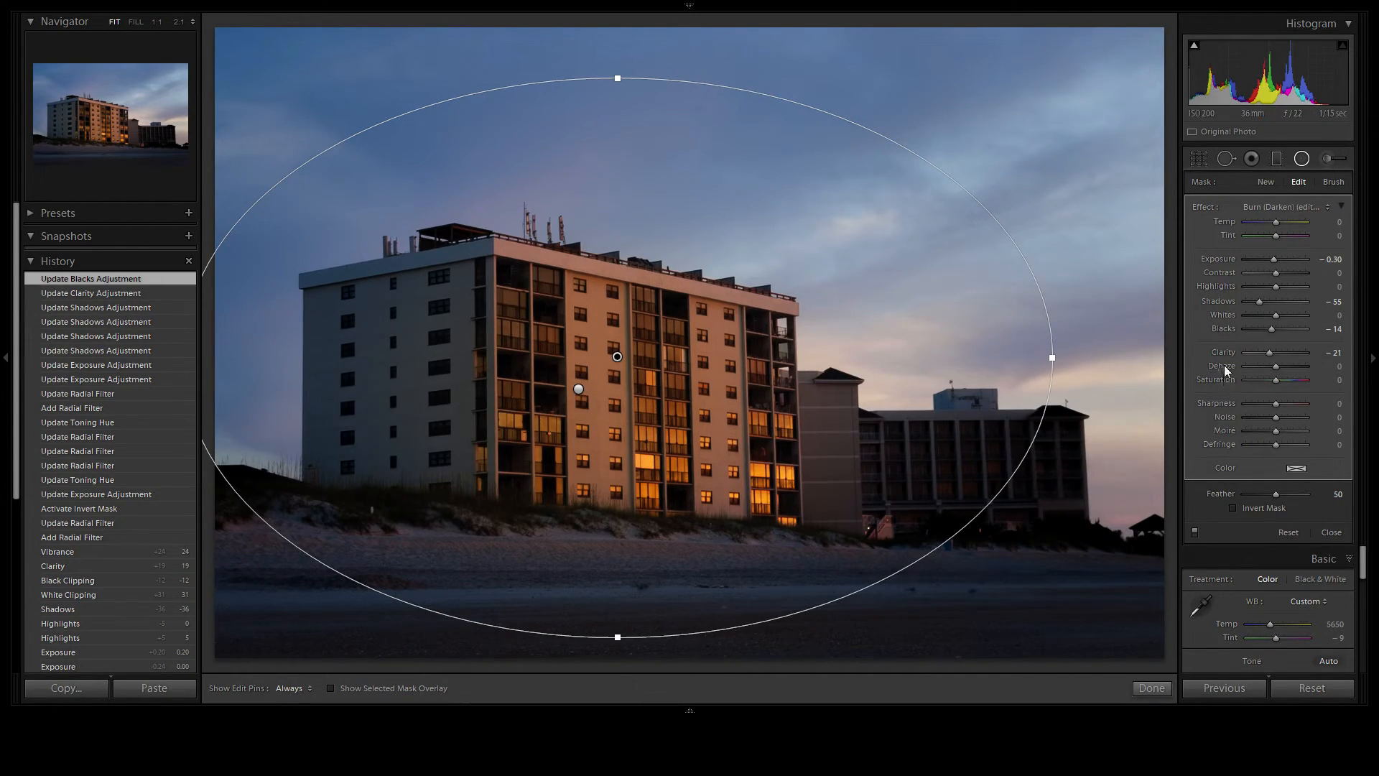
{"action": "left_click", "coordinate": [1194, 46]}
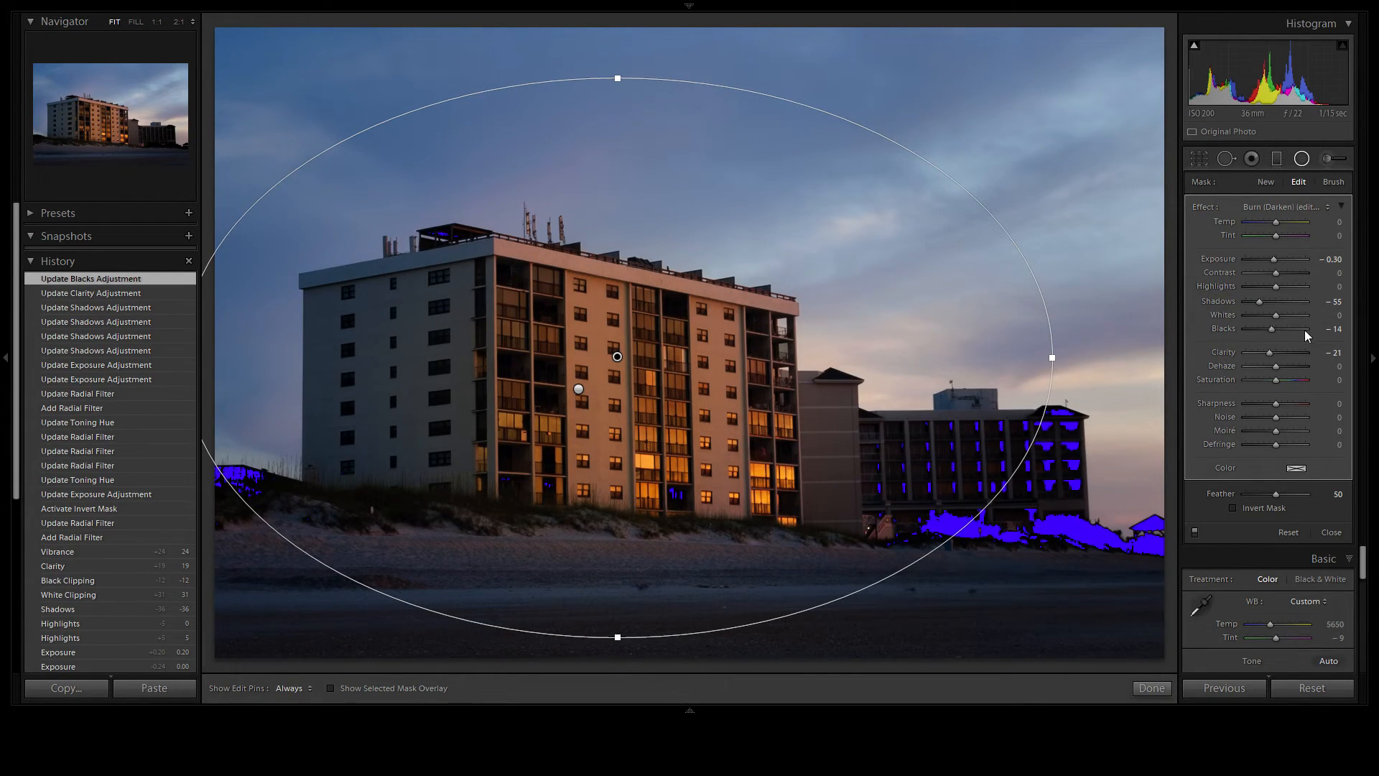
{"action": "left_click", "coordinate": [1334, 328]}
{"action": "key", "text": "Up"}
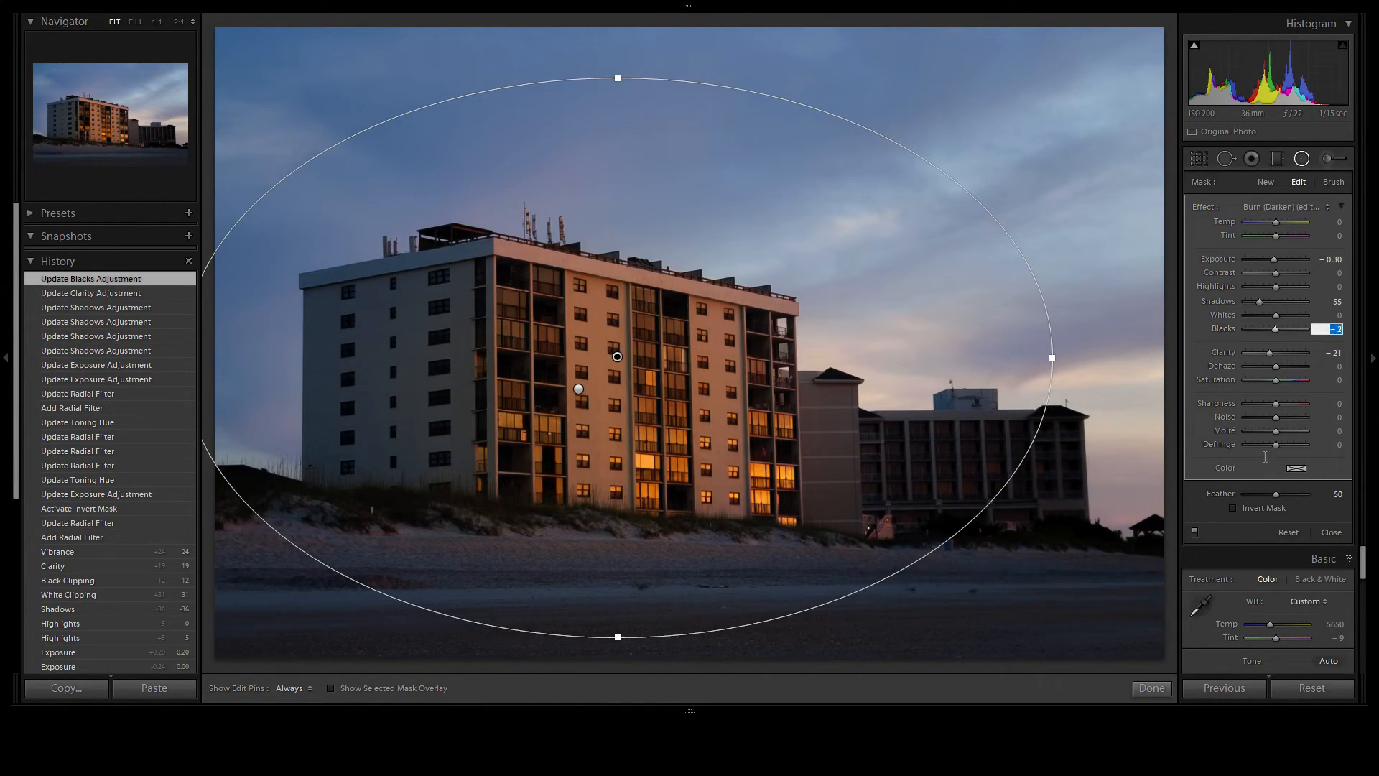
{"action": "key", "text": "Return"}
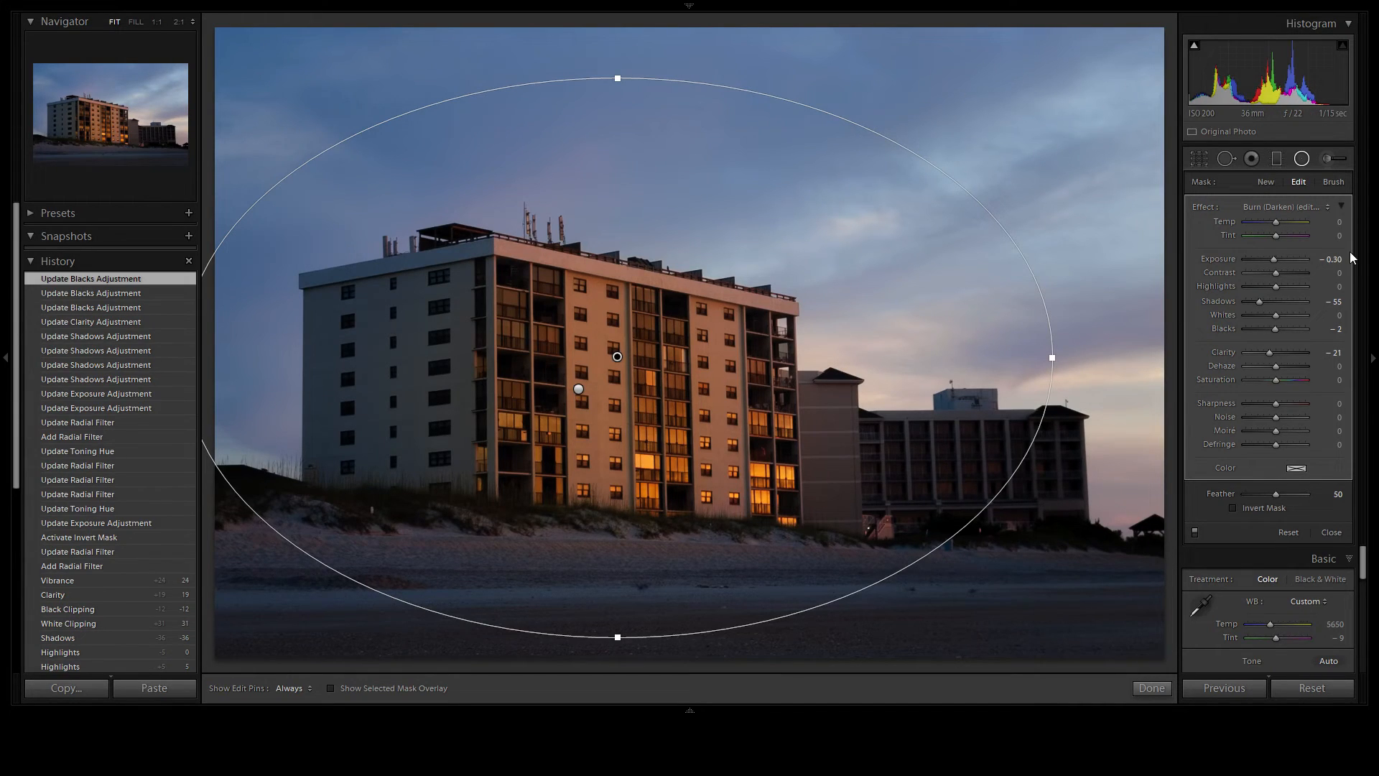
{"action": "left_click", "coordinate": [1194, 48]}
Step: Set the large radial filter's Exposure to -0.50 and close the filter
{"action": "left_click", "coordinate": [1334, 262]}
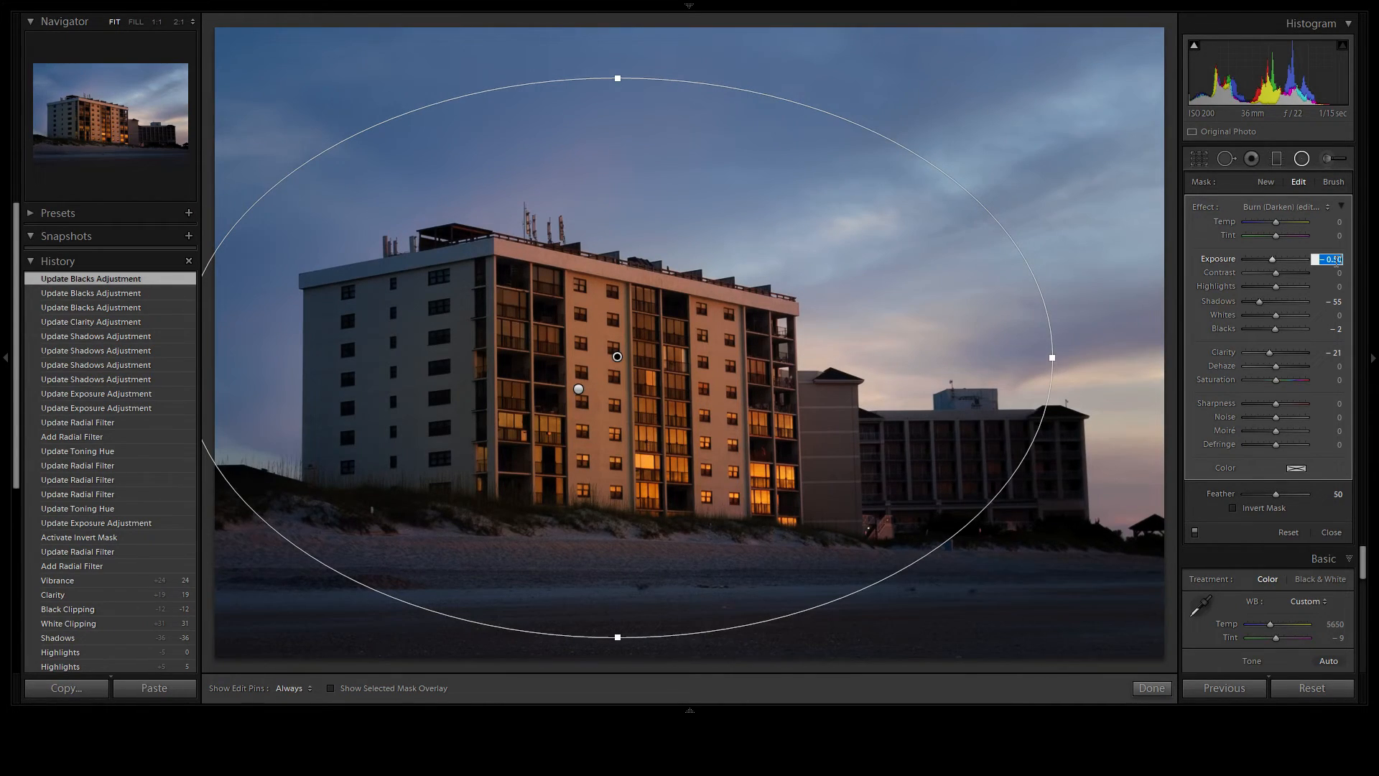
{"action": "key", "text": "Return"}
{"action": "left_click", "coordinate": [1300, 160]}
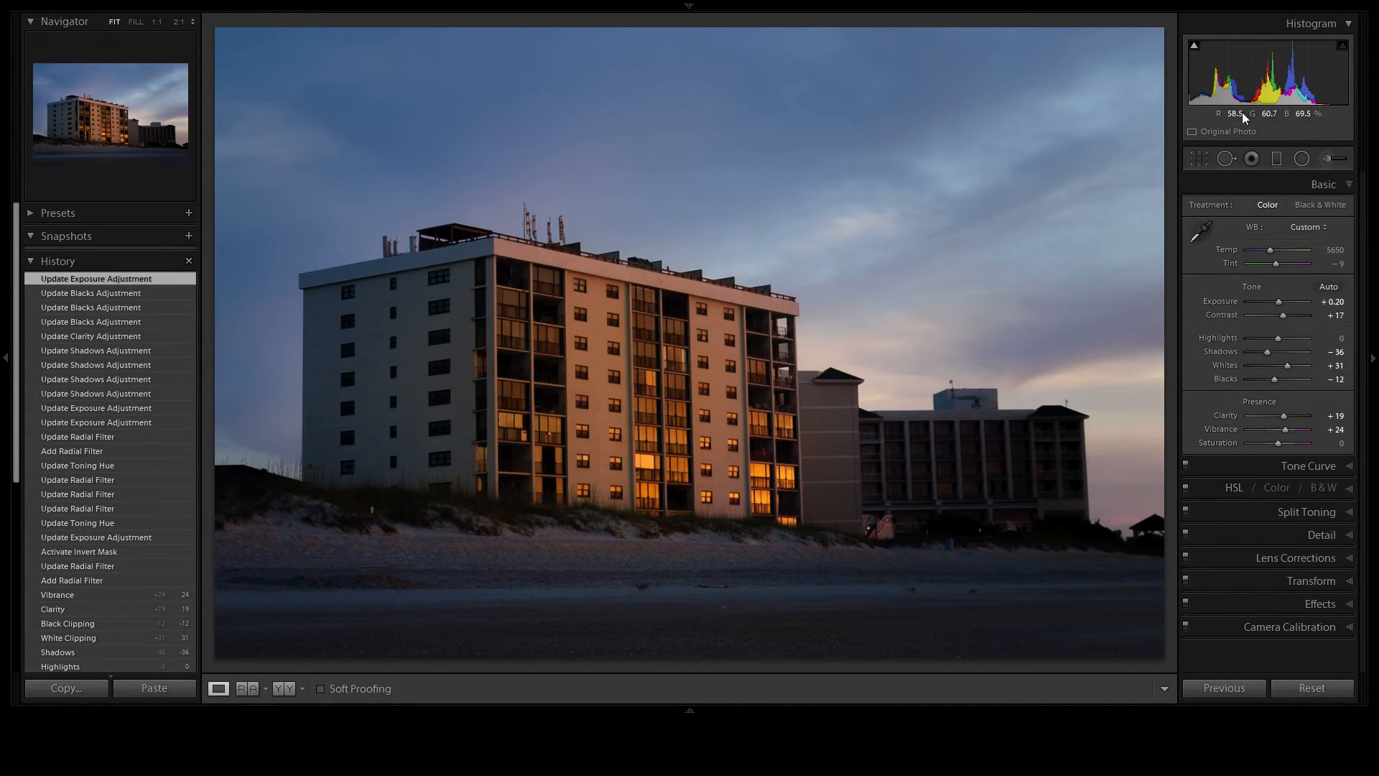
Step: Set Dehaze to 12 on the smaller yellow-tinted radial filter over the tall building and close the filter
{"action": "left_click", "coordinate": [1303, 157]}
{"action": "left_click", "coordinate": [618, 359]}
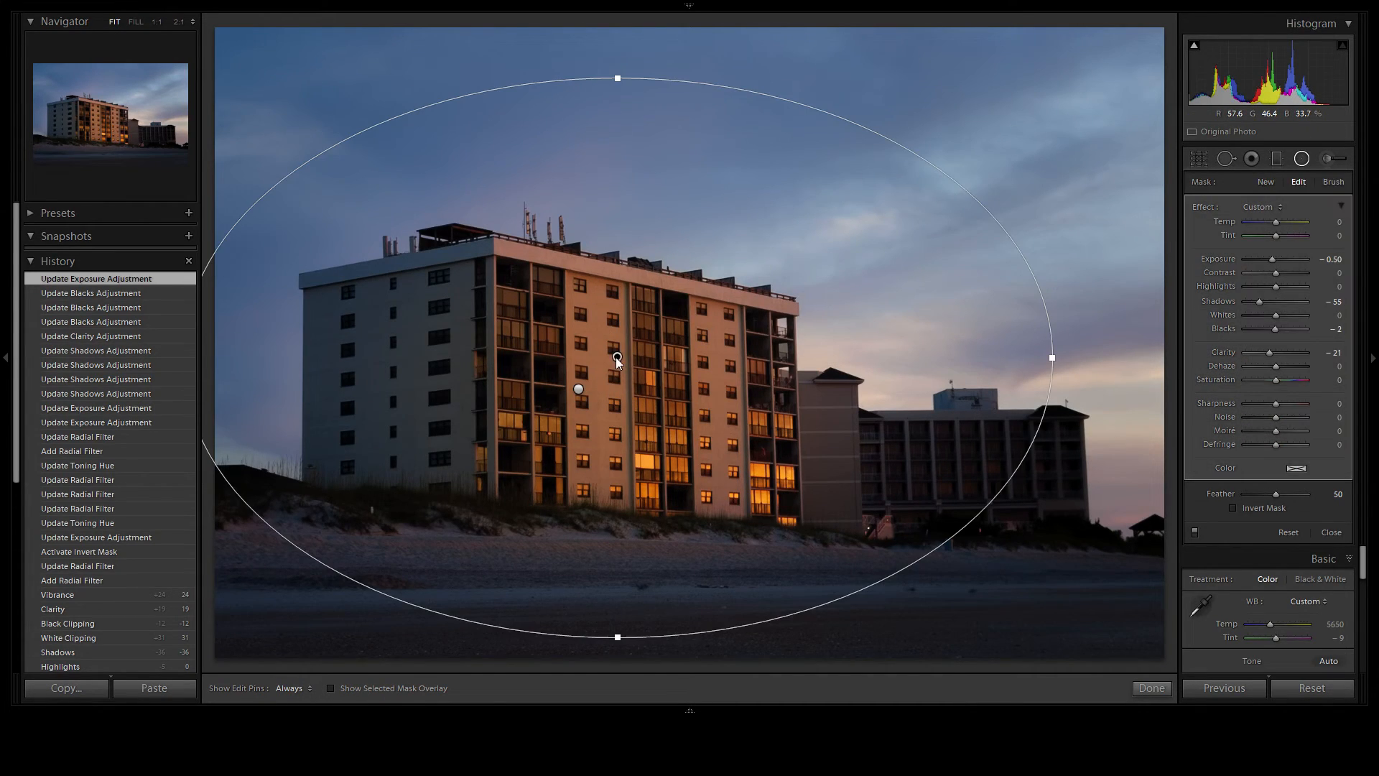
{"action": "left_click", "coordinate": [578, 389]}
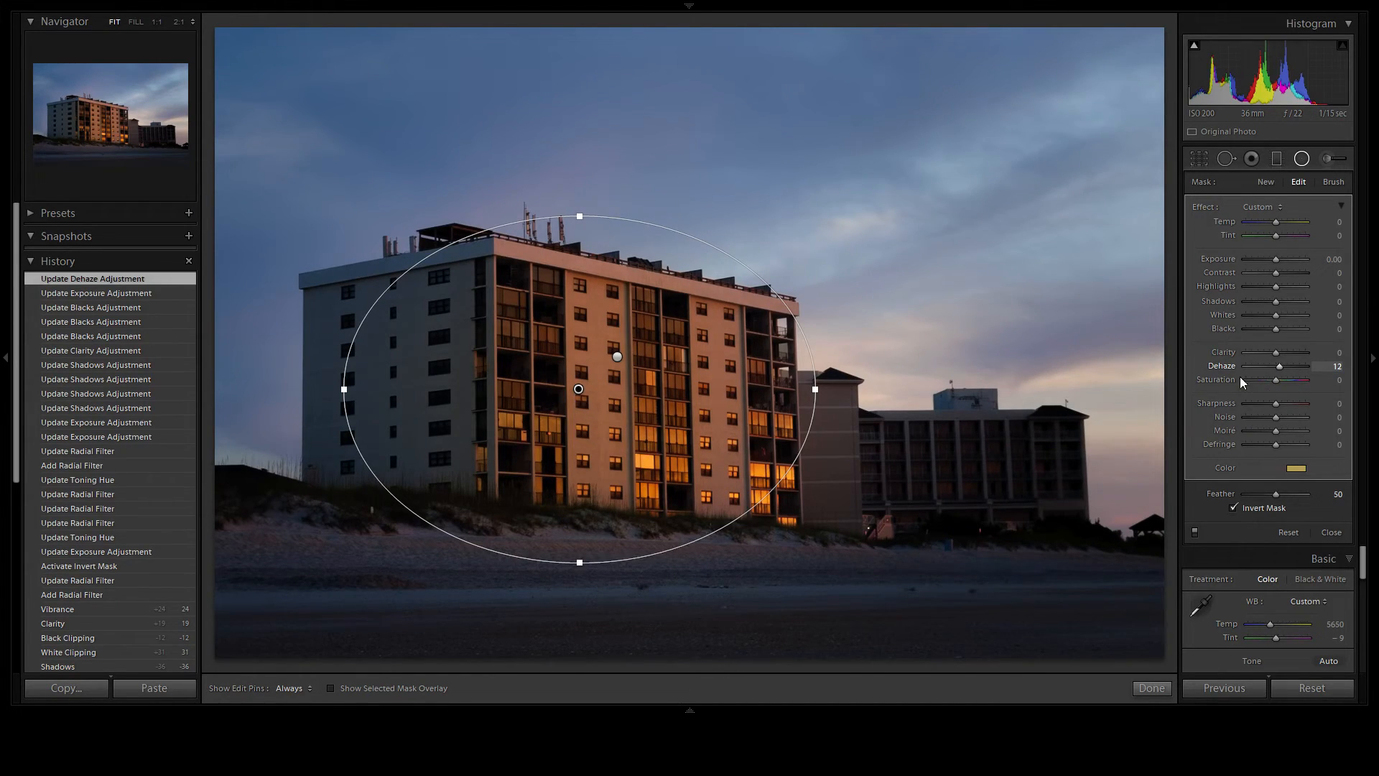
{"action": "left_click", "coordinate": [1301, 158]}
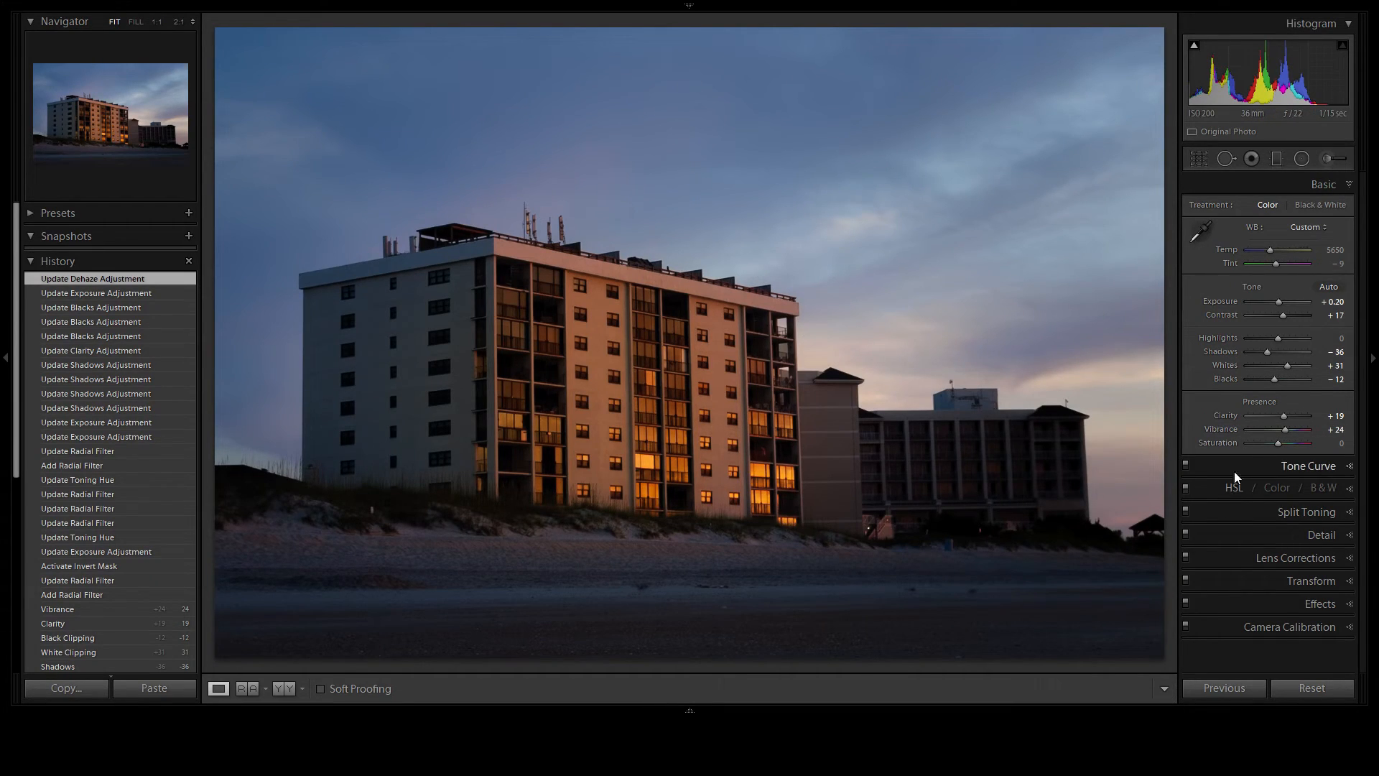
Step: Split-tone the photo with Highlights at Hue 35 and Saturation 81 and Shadows at Hue 200 and Saturation 38
{"action": "left_click", "coordinate": [1299, 510]}
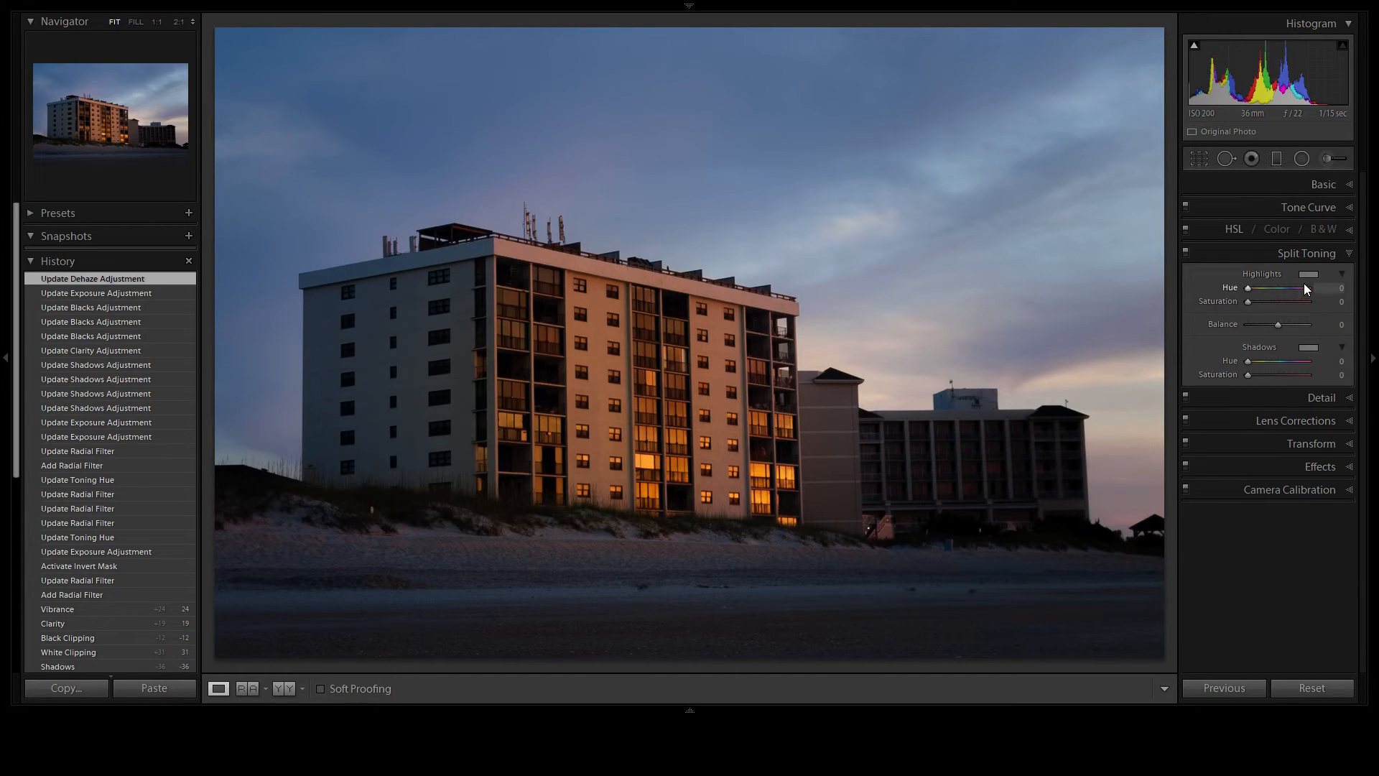
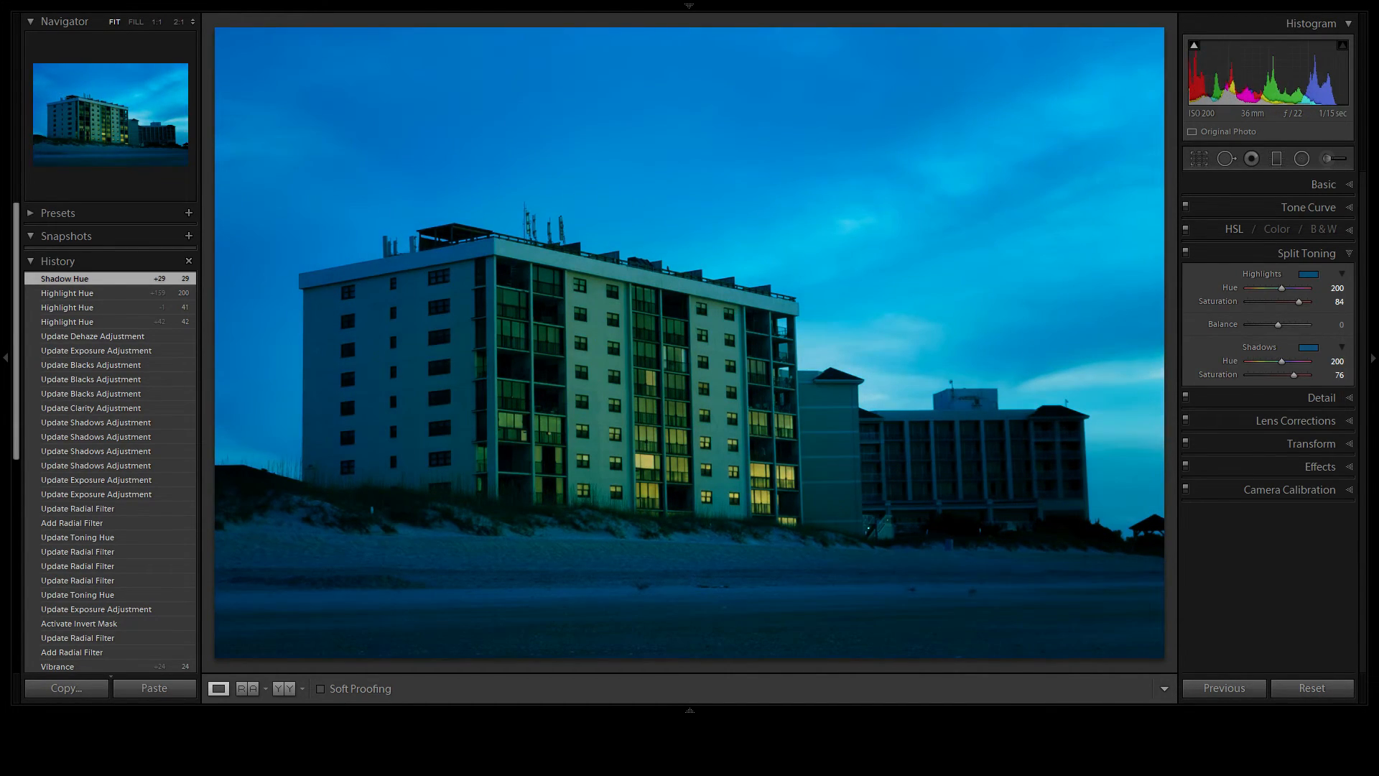
{"action": "left_click", "coordinate": [1309, 275]}
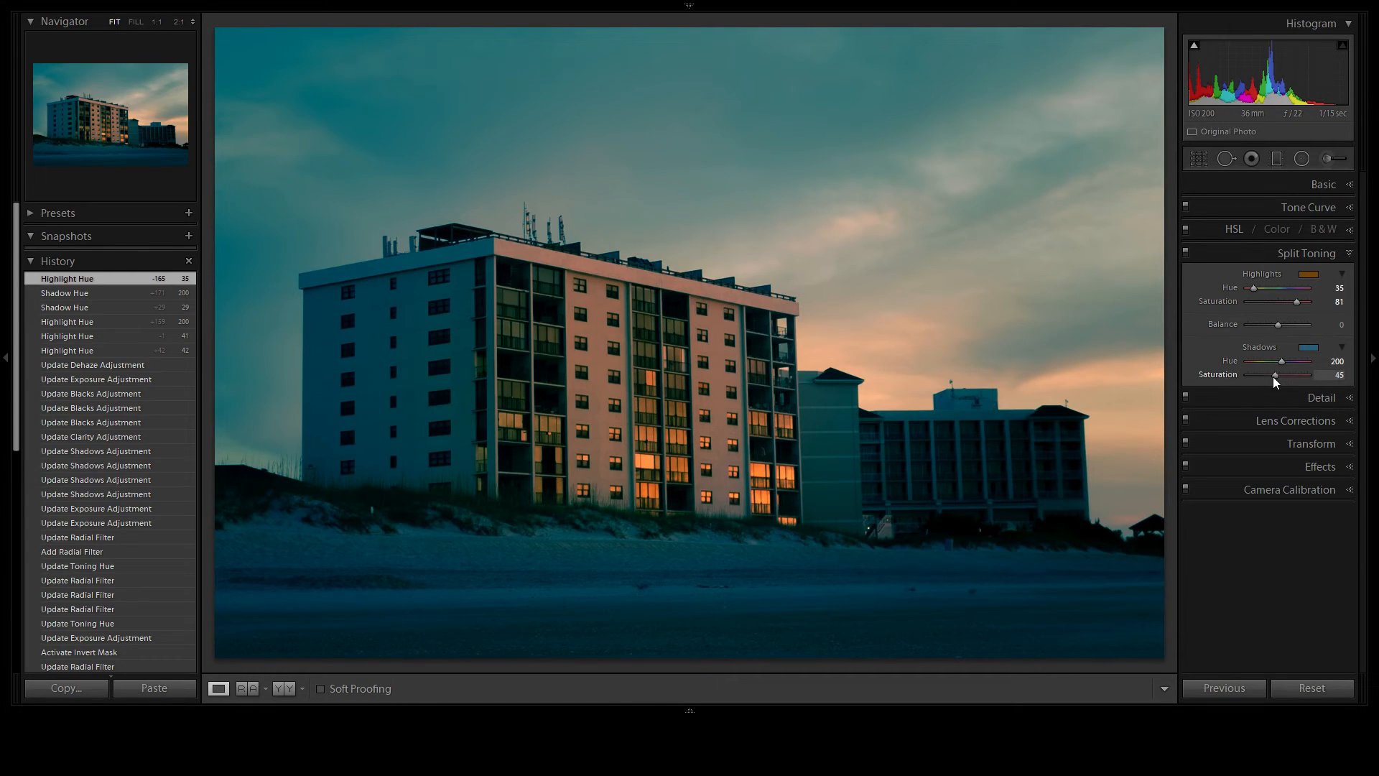
{"action": "left_click_drag", "start_coordinate": [1275, 377], "coordinate": [1270, 376]}
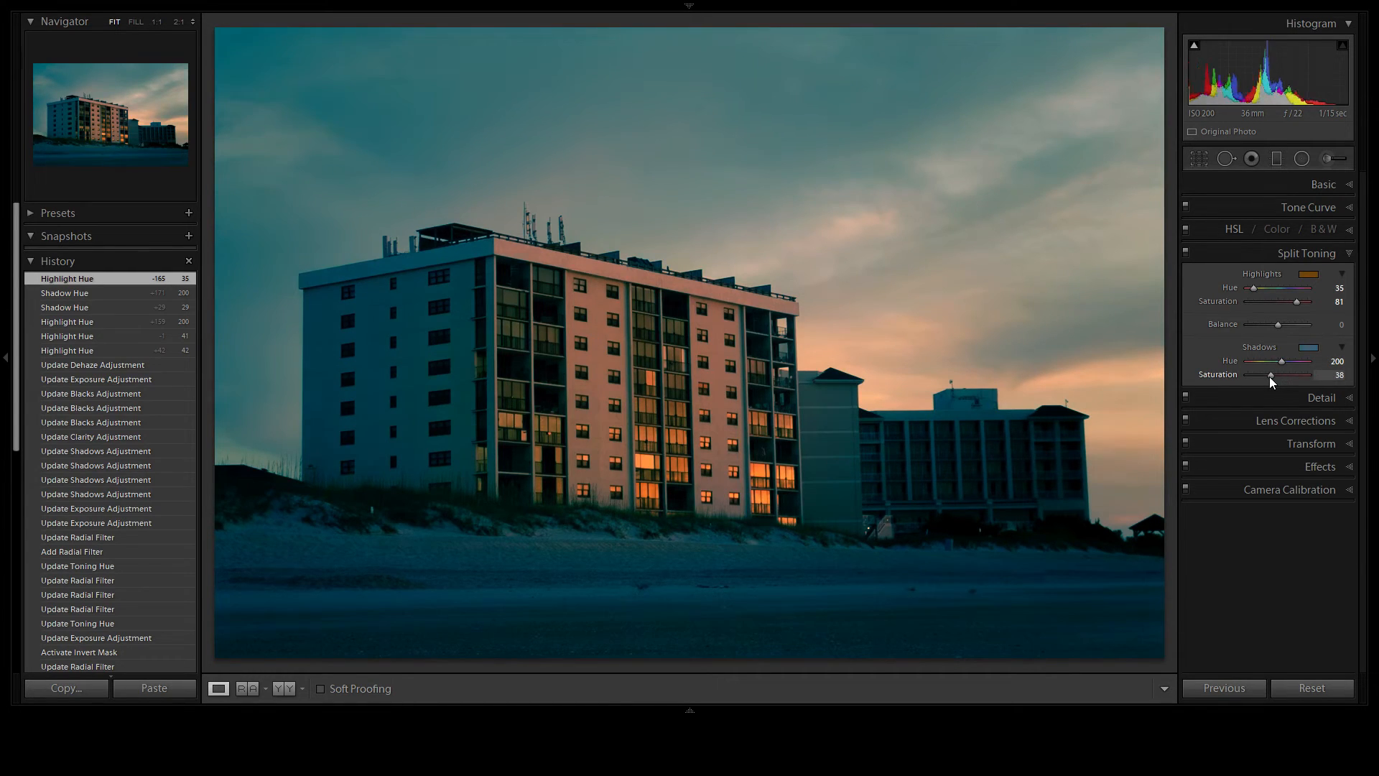
{"action": "left_click", "coordinate": [1328, 488]}
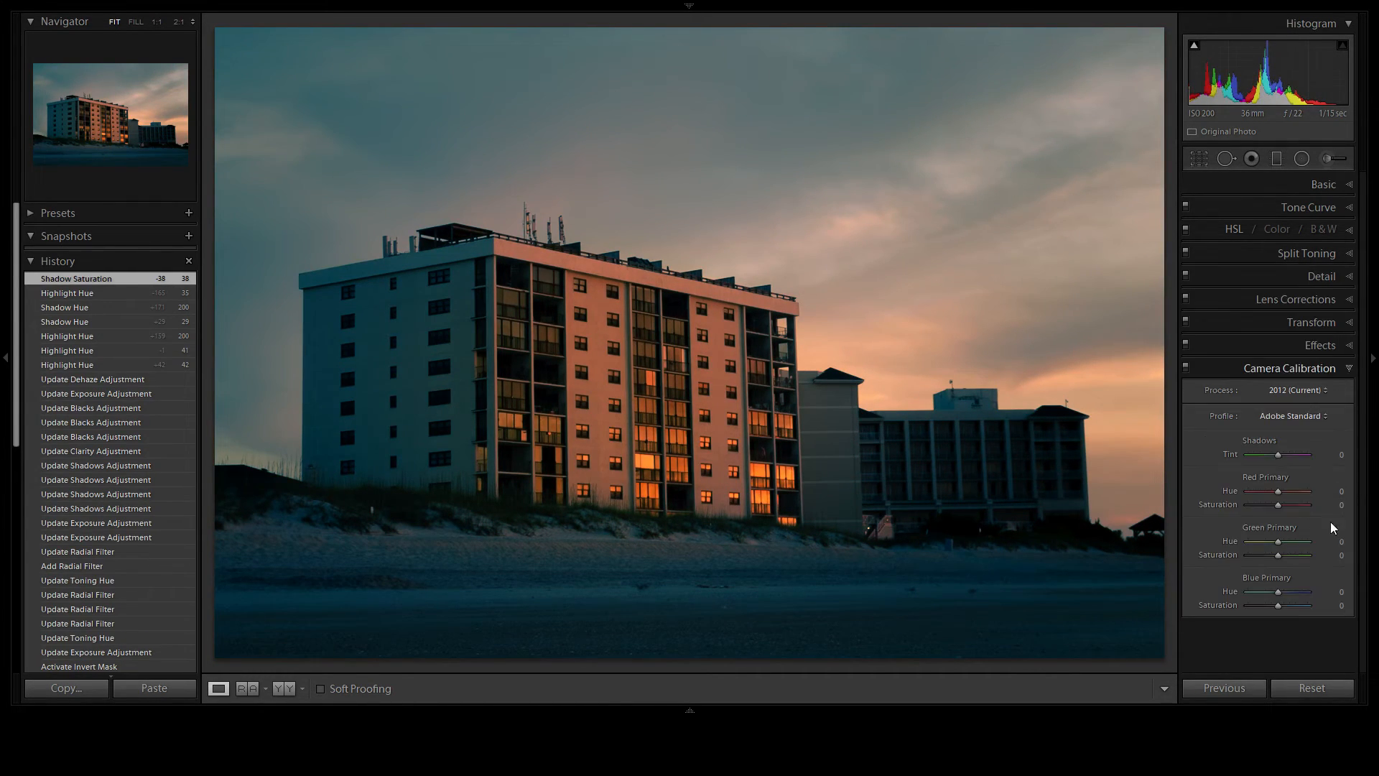
Step: Soften the split toning by setting the Highlights Saturation to 24 and the Shadows Saturation to 18
{"action": "left_click", "coordinate": [1317, 256]}
{"action": "left_click_drag", "start_coordinate": [1294, 300], "coordinate": [1221, 306]}
{"action": "left_click_drag", "start_coordinate": [1278, 373], "coordinate": [1264, 298]}
{"action": "left_click_drag", "start_coordinate": [1247, 376], "coordinate": [1256, 374]}
Step: Switch the split toning off and on repeatedly to compare the photo with and without it, leaving it enabled
{"action": "left_click", "coordinate": [1186, 252]}
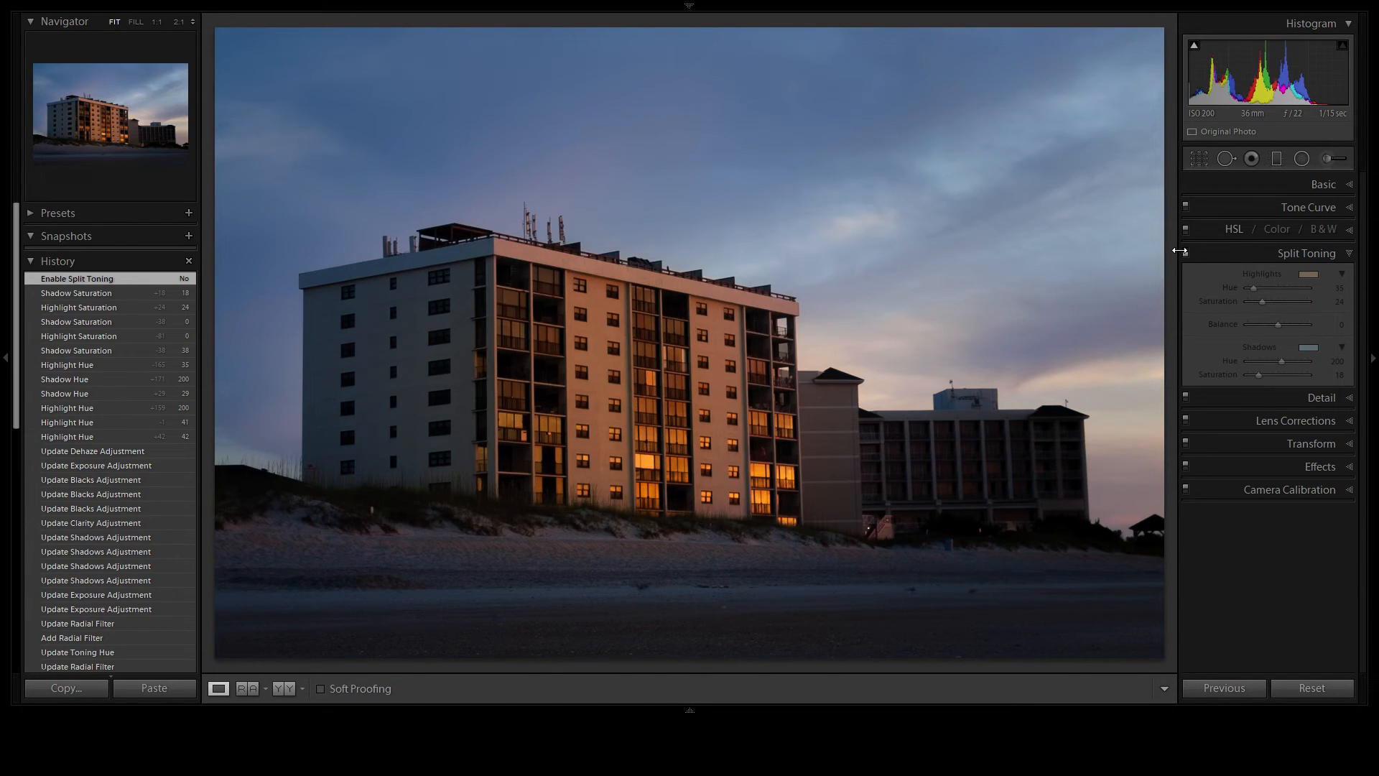
{"action": "left_click", "coordinate": [1186, 252]}
{"action": "left_click", "coordinate": [1186, 252]}
{"action": "left_click", "coordinate": [1186, 252]}
{"action": "left_click", "coordinate": [1186, 252]}
{"action": "left_click", "coordinate": [1187, 252]}
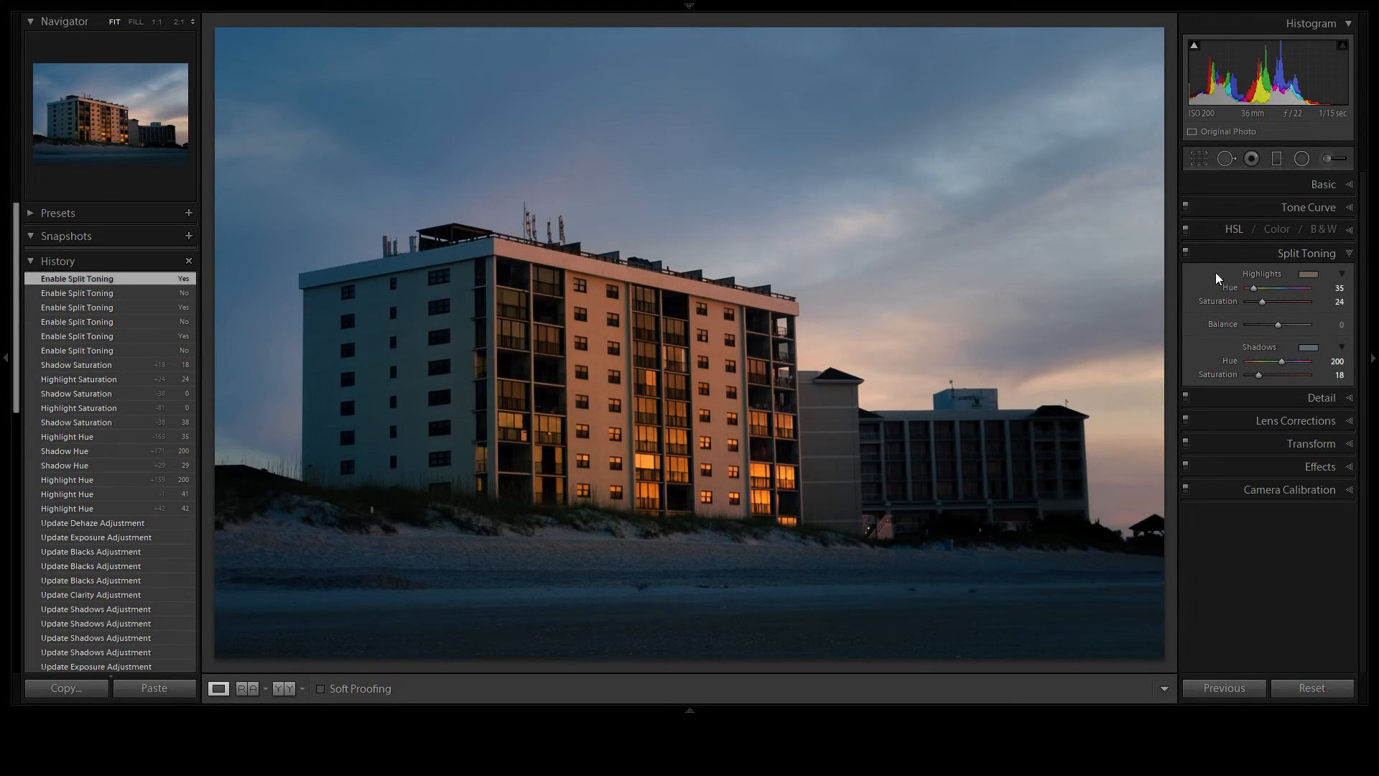
Step: Select the smaller radial filter over the tall building and set its Highlights to 55
{"action": "left_click", "coordinate": [1299, 184]}
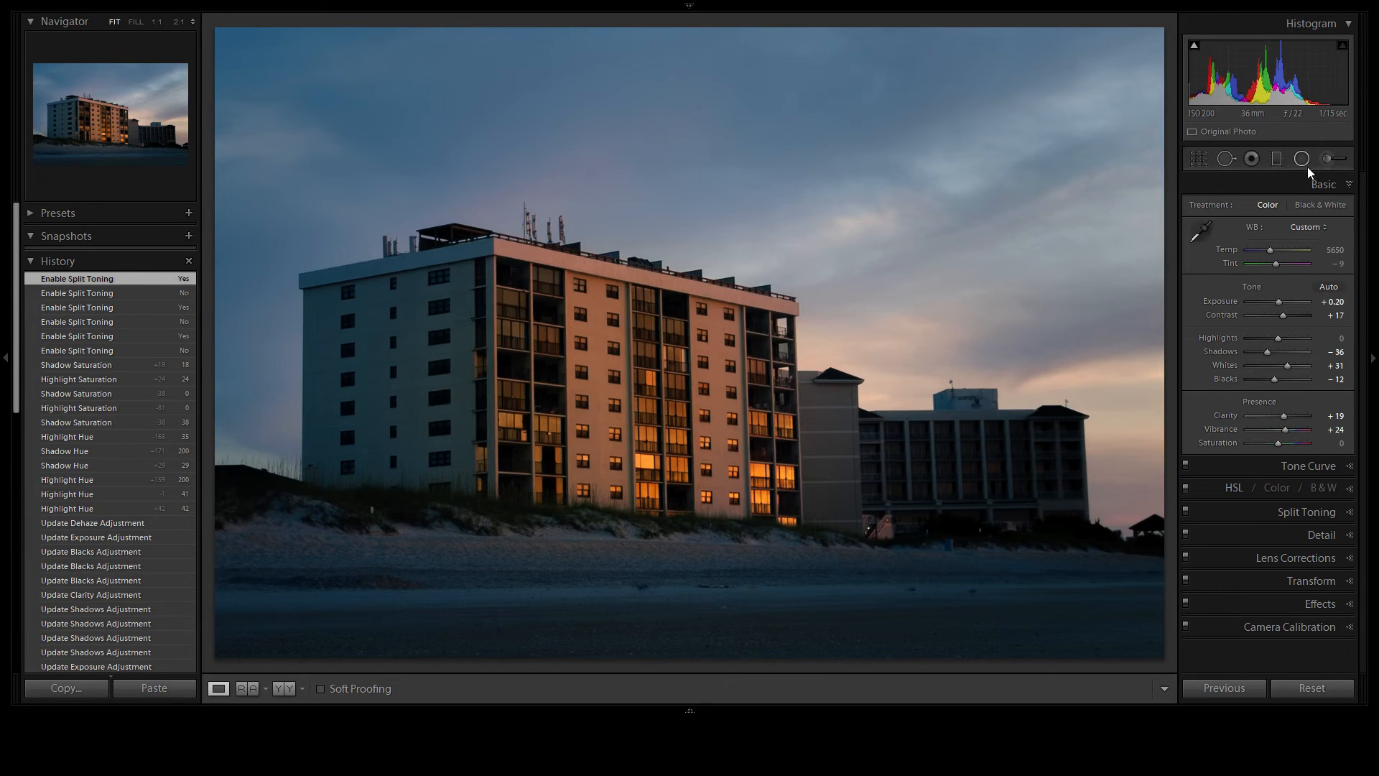
{"action": "left_click", "coordinate": [1303, 158]}
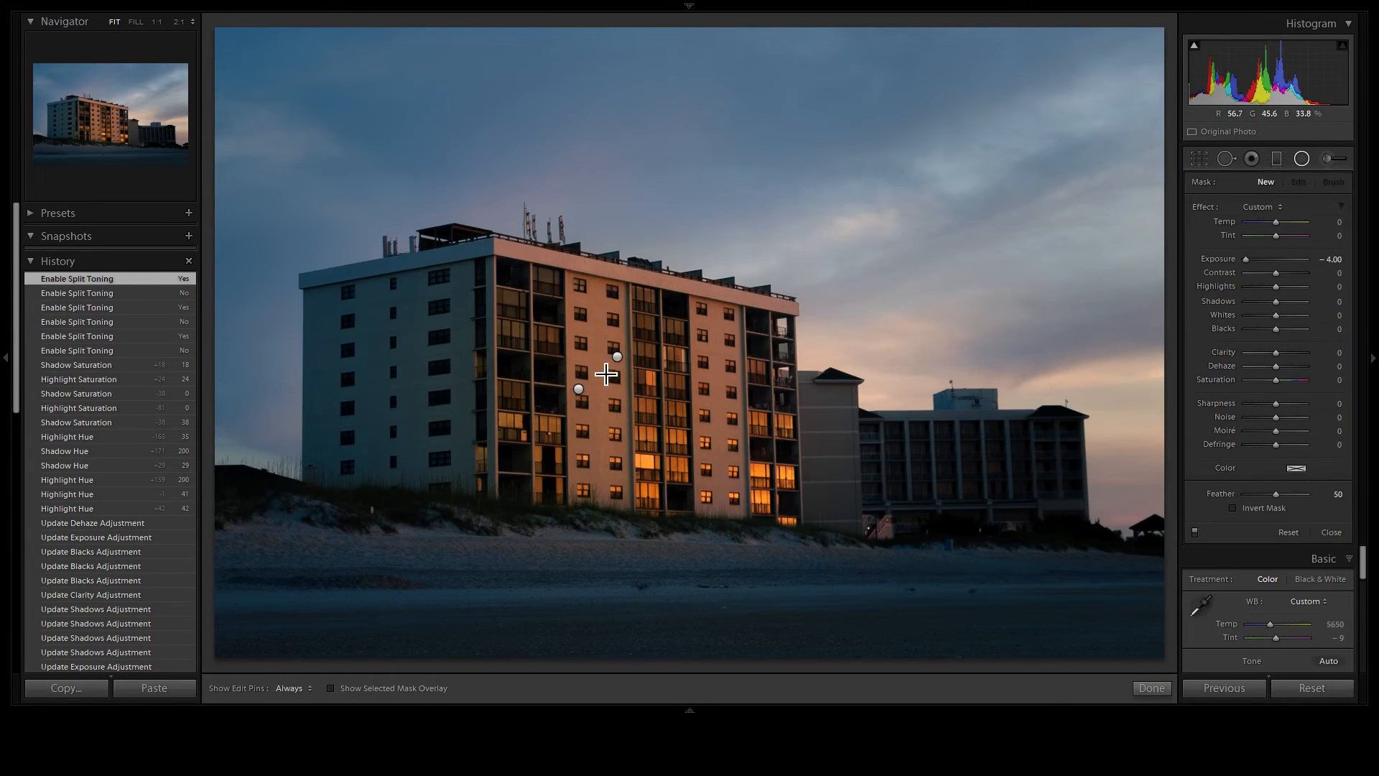
{"action": "left_click", "coordinate": [579, 390]}
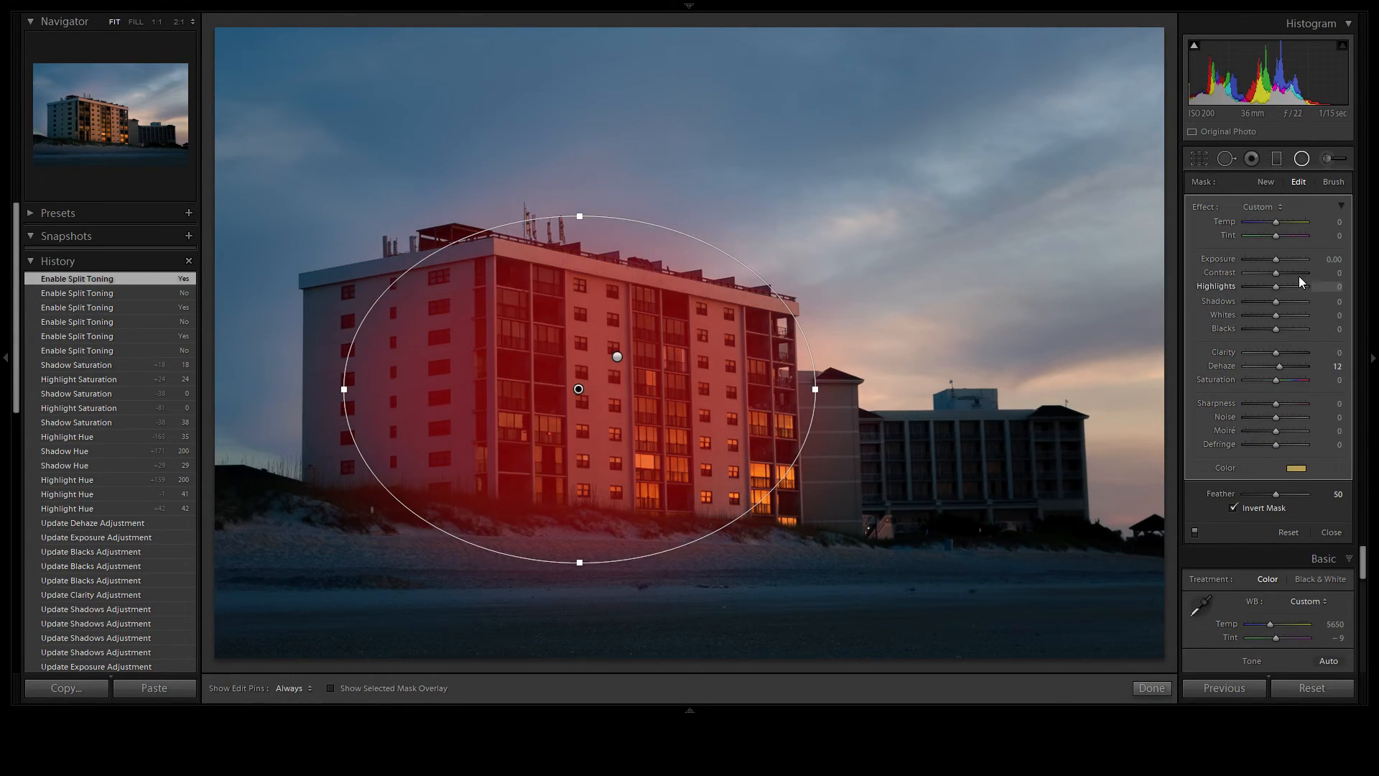
{"action": "left_click", "coordinate": [1328, 273]}
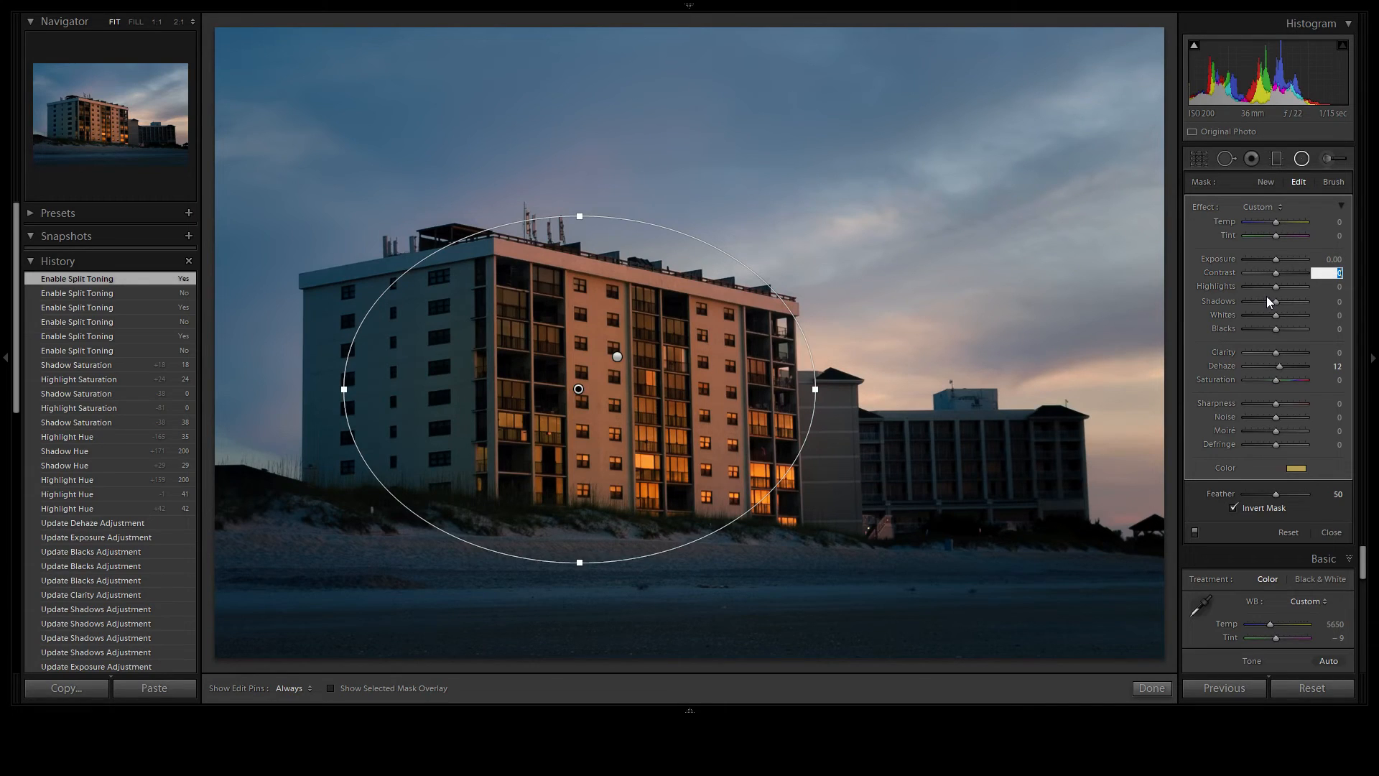
{"action": "mouse_move", "coordinate": [1275, 287]}
{"action": "left_mouse_down"}
{"action": "mouse_move", "coordinate": [1322, 304]}
{"action": "mouse_move", "coordinate": [1253, 296]}
{"action": "mouse_move", "coordinate": [1299, 297]}
{"action": "left_mouse_up"}
{"action": "mouse_move", "coordinate": [1294, 290]}
{"action": "left_mouse_down"}
{"action": "mouse_move", "coordinate": [1279, 291]}
{"action": "mouse_move", "coordinate": [1290, 294]}
{"action": "left_mouse_up"}
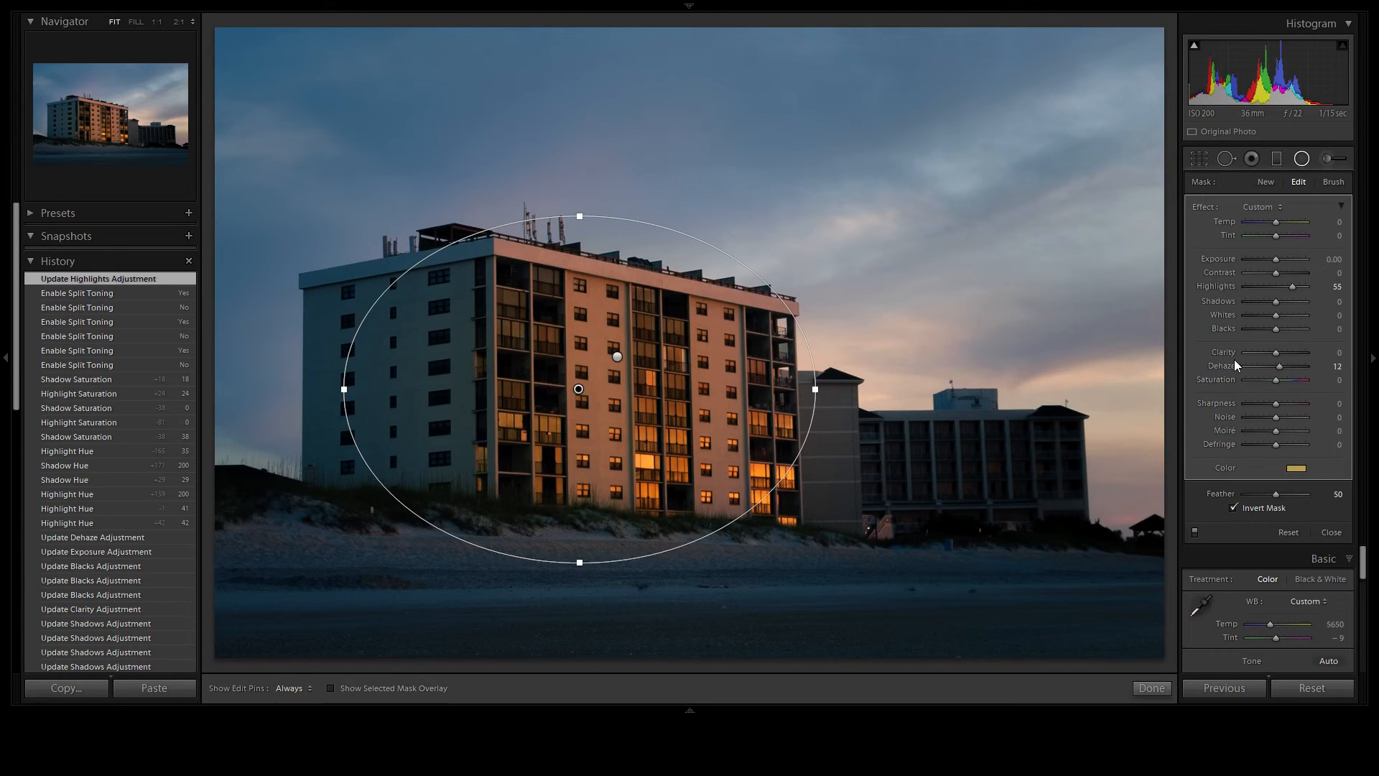
Step: Set the smaller radial filter's Exposure to 0.10, Clarity to 12 and Saturation to 10
{"action": "left_click", "coordinate": [1325, 259]}
{"action": "left_click_drag", "start_coordinate": [1275, 352], "coordinate": [1277, 351]}
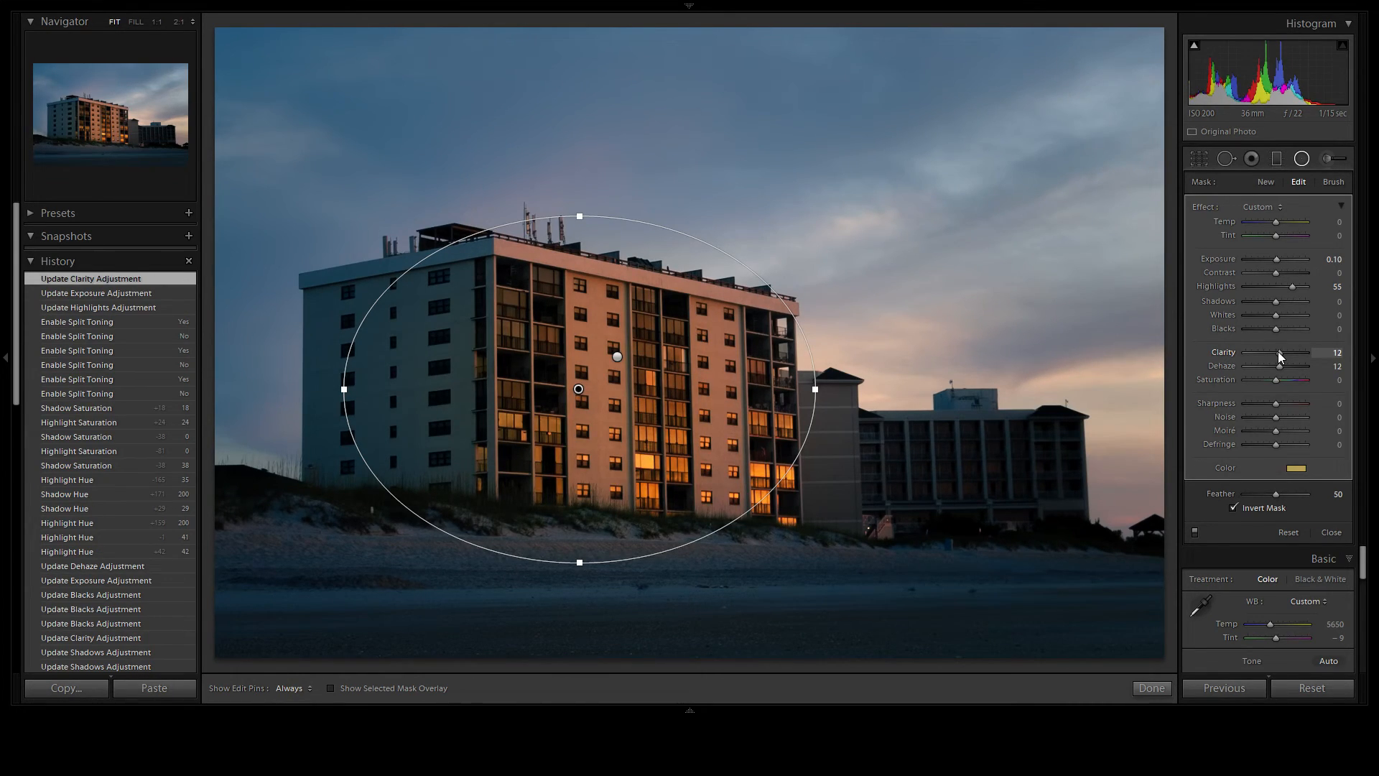
{"action": "left_click_drag", "start_coordinate": [1276, 380], "coordinate": [1280, 381]}
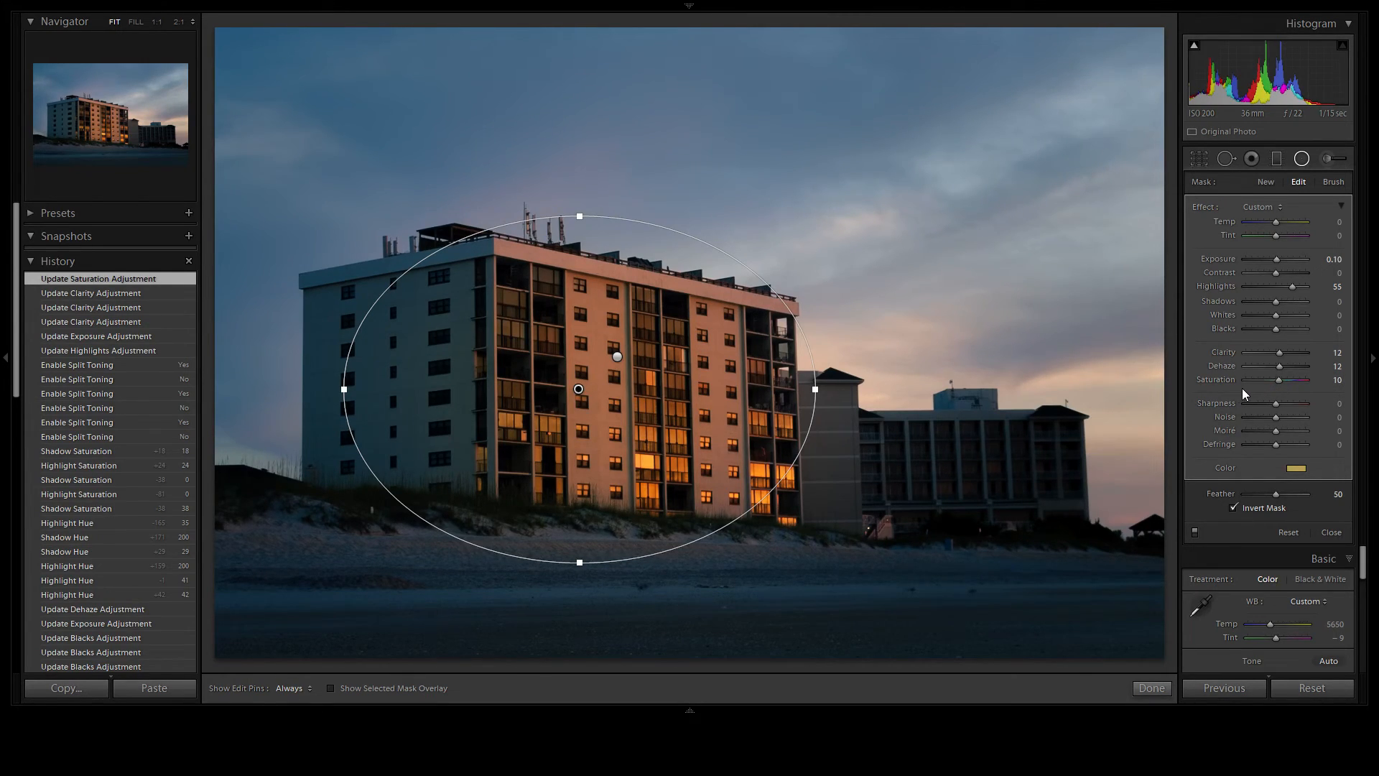
Step: Recrop the building photo slightly looser at the original aspect ratio, framing about 3664 x 2434 pixels around both buildings, and apply the crop
{"action": "left_click", "coordinate": [1209, 164]}
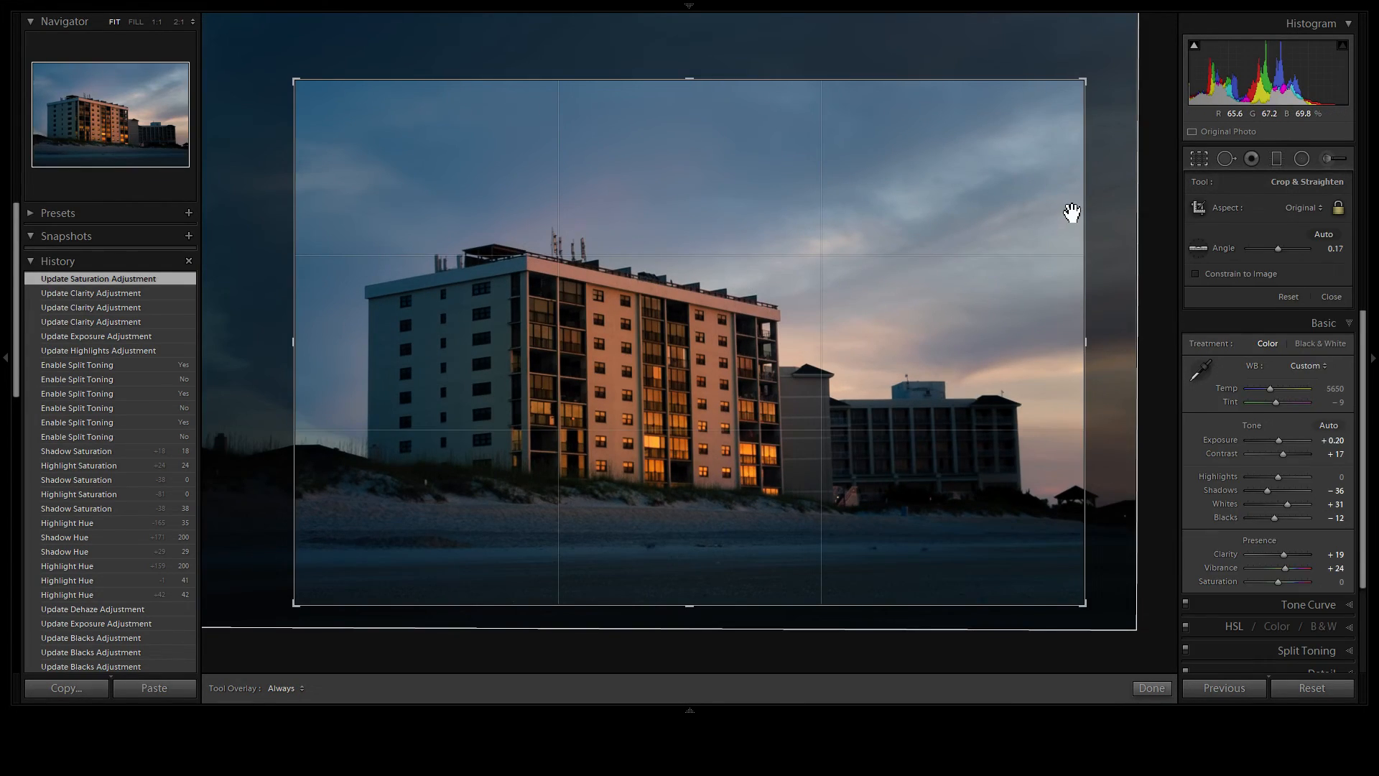
{"action": "left_click_drag", "start_coordinate": [1092, 86], "coordinate": [1111, 77]}
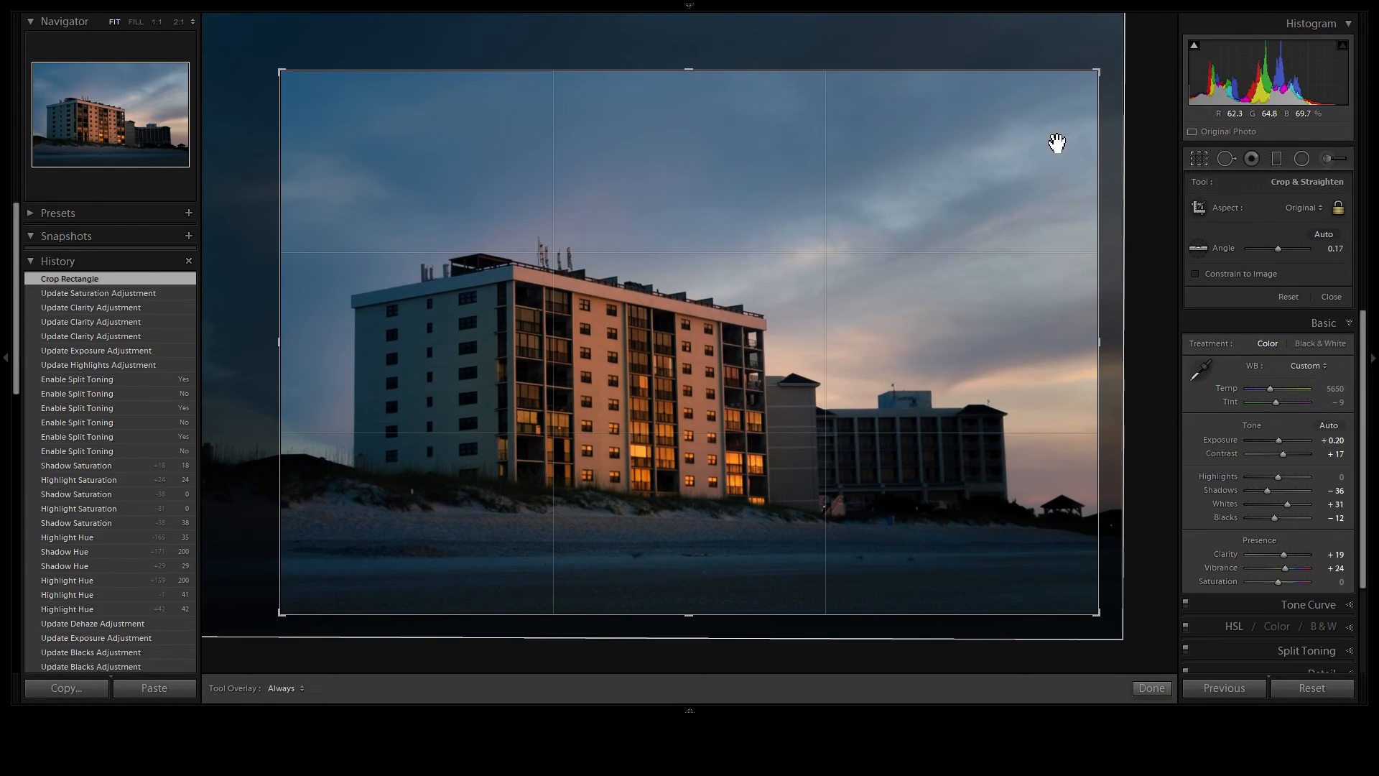
{"action": "mouse_move", "coordinate": [706, 69]}
{"action": "left_mouse_down"}
{"action": "mouse_move", "coordinate": [715, 56]}
{"action": "mouse_move", "coordinate": [692, 76]}
{"action": "left_mouse_up"}
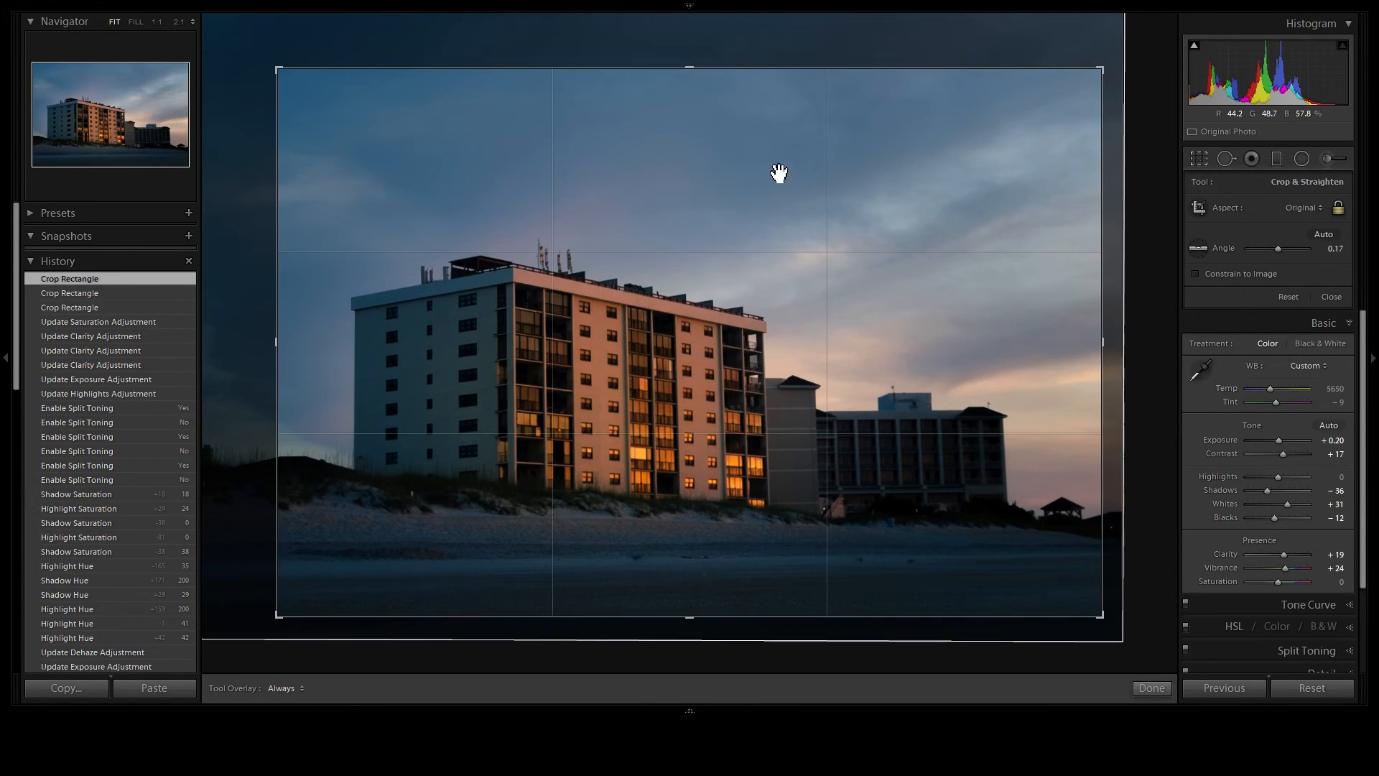
{"action": "mouse_move", "coordinate": [277, 316]}
{"action": "left_mouse_down"}
{"action": "mouse_move", "coordinate": [300, 313]}
{"action": "mouse_move", "coordinate": [276, 343]}
{"action": "mouse_move", "coordinate": [285, 328]}
{"action": "left_mouse_up"}
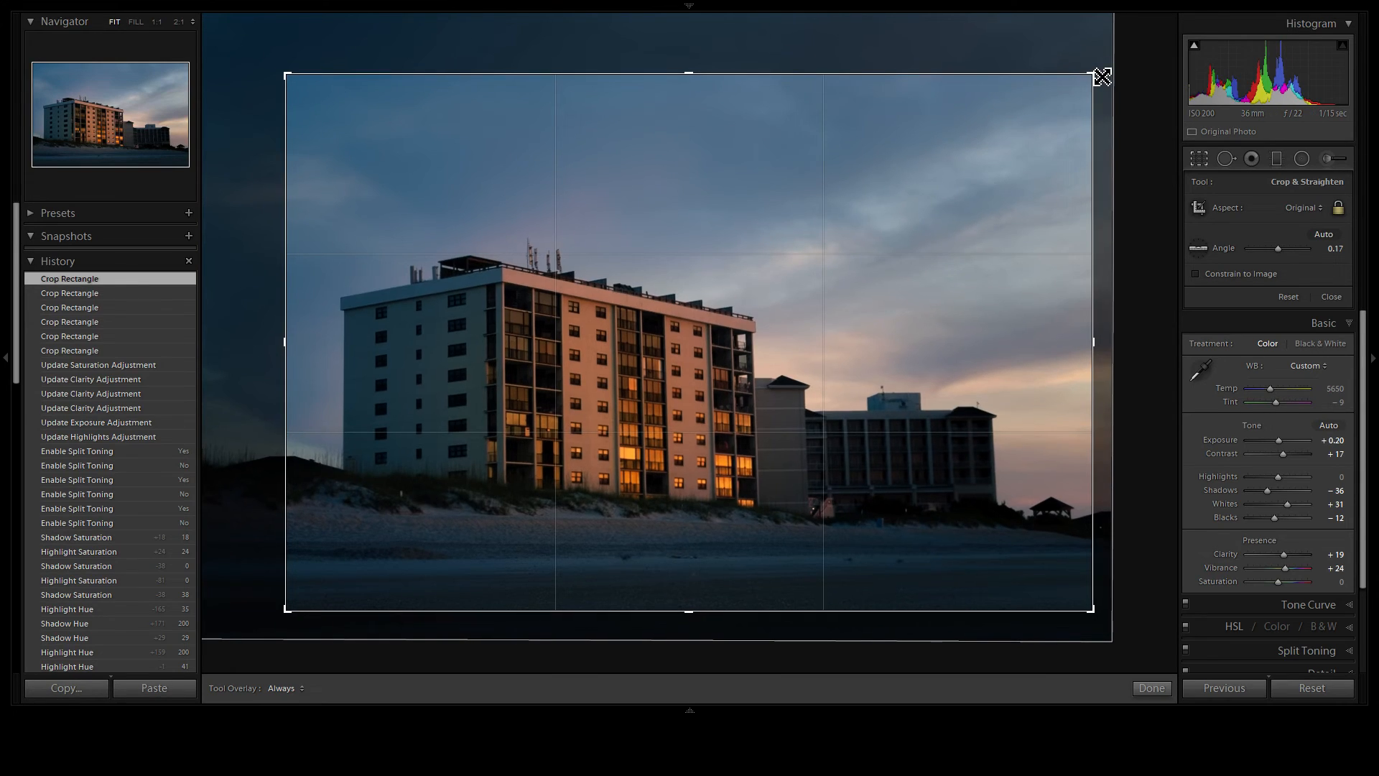
{"action": "left_click_drag", "start_coordinate": [1101, 77], "coordinate": [1099, 70]}
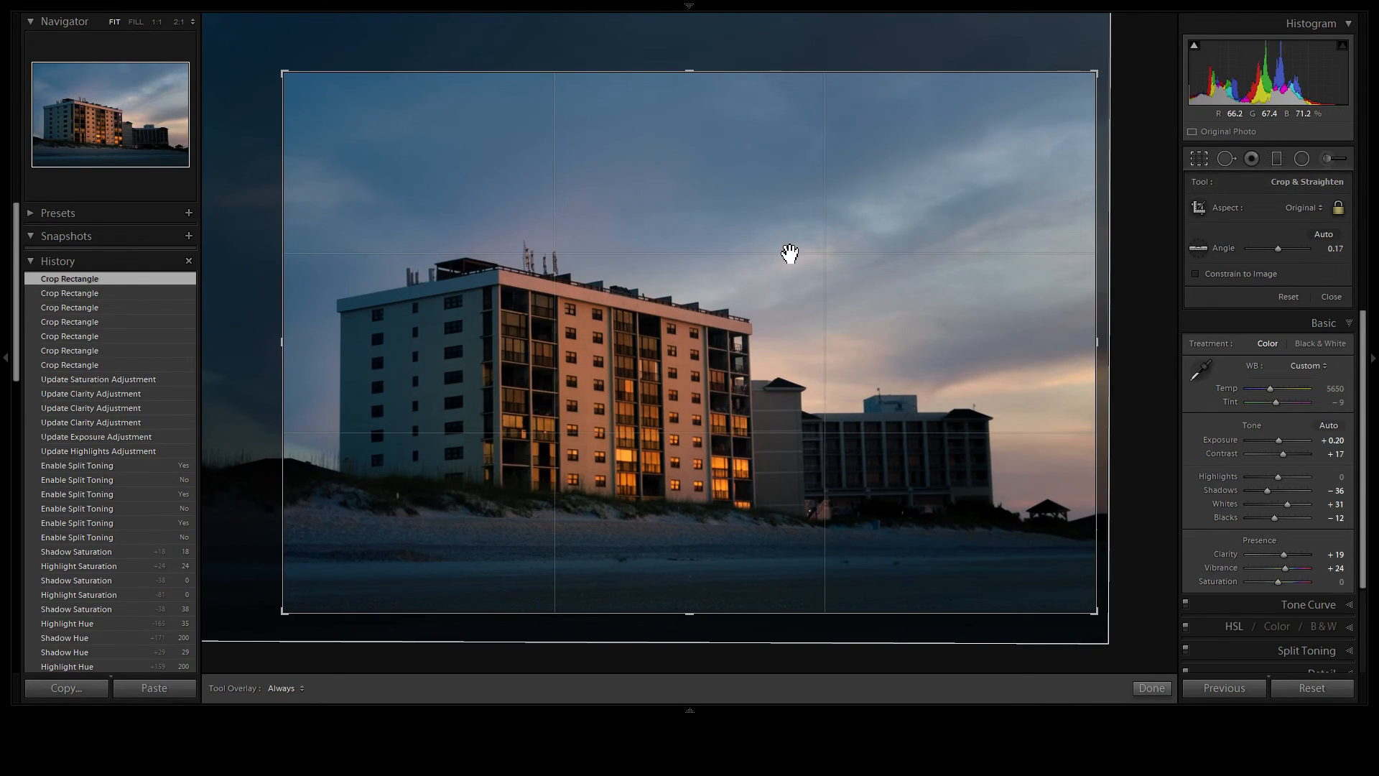
{"action": "left_click_drag", "start_coordinate": [792, 251], "coordinate": [793, 252]}
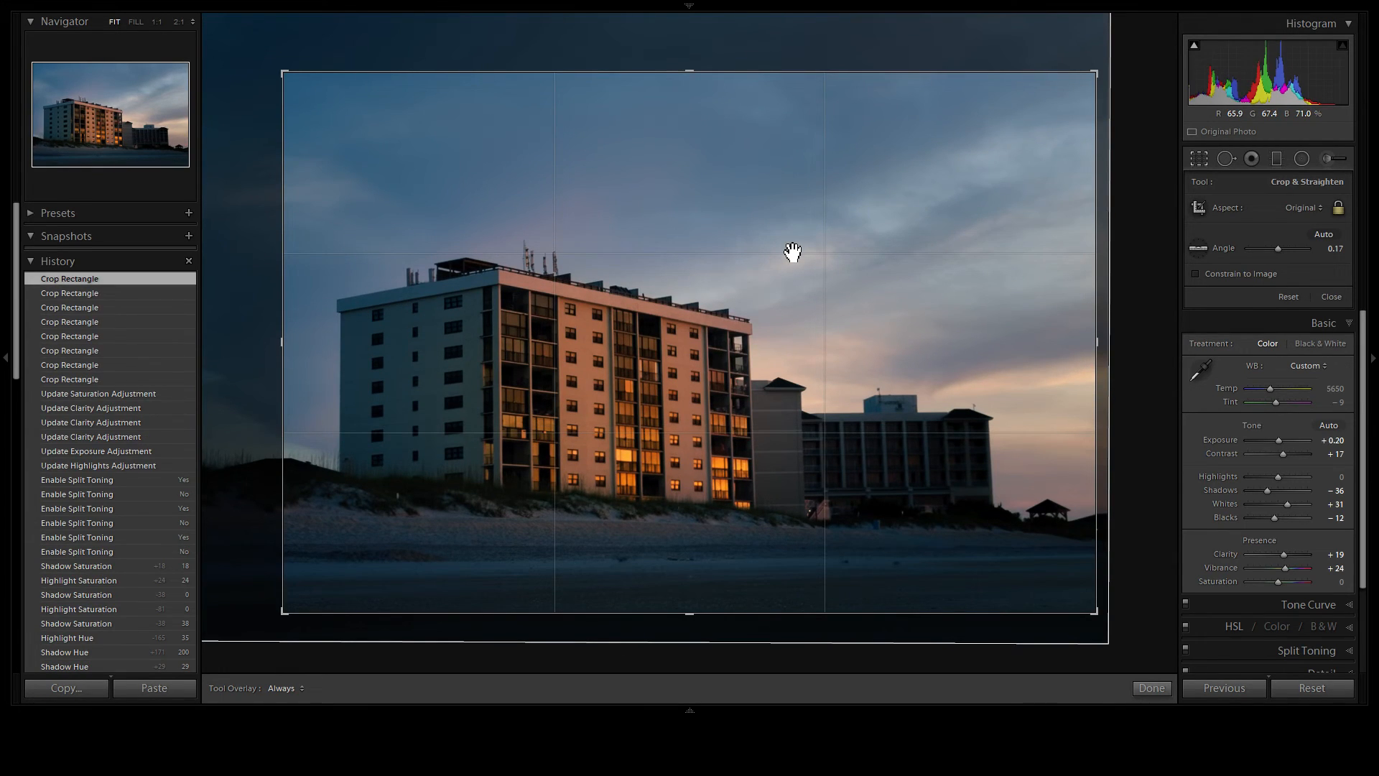
{"action": "key", "text": "Return"}
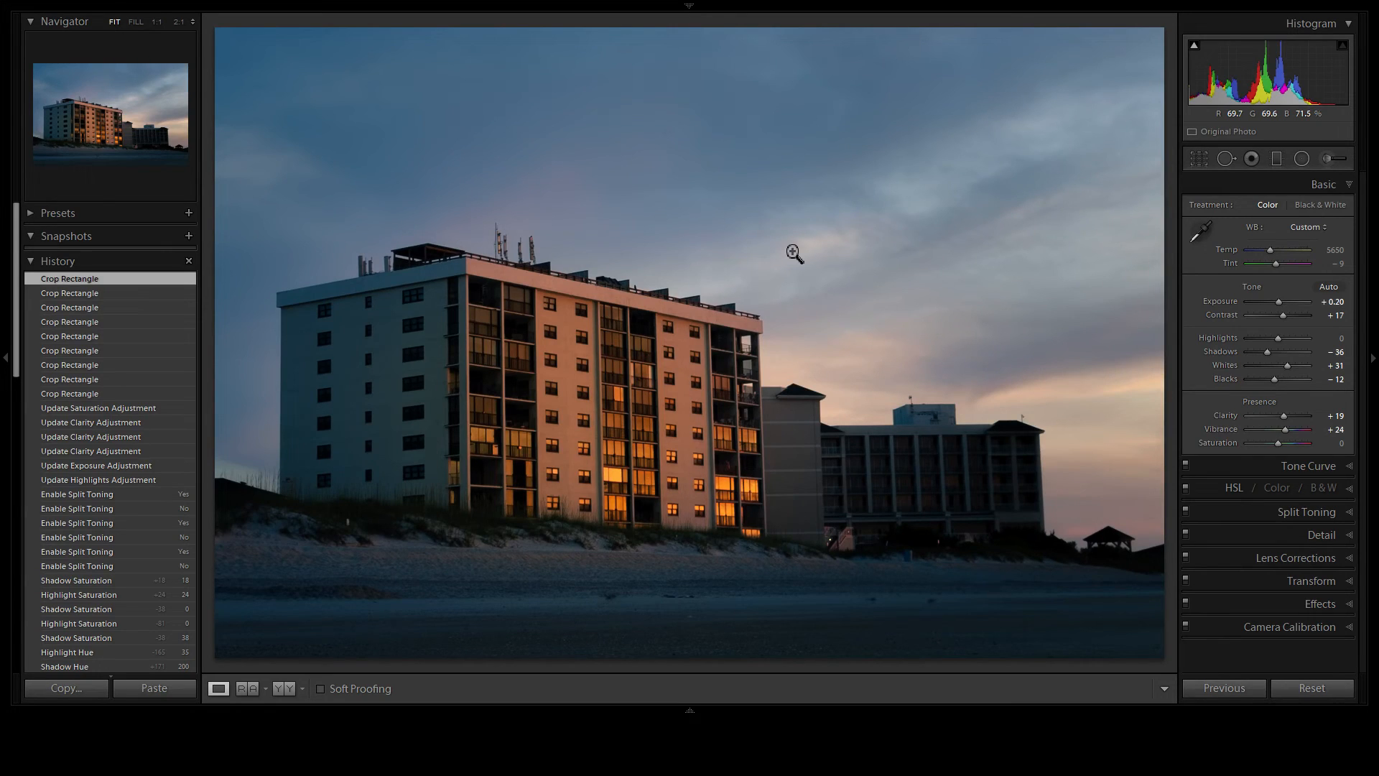
Step: Darken the photo's edges with a post-crop vignette Amount of -7, and return to the Basic adjustments
{"action": "left_click", "coordinate": [1307, 603]}
{"action": "left_click_drag", "start_coordinate": [1277, 396], "coordinate": [1274, 395]}
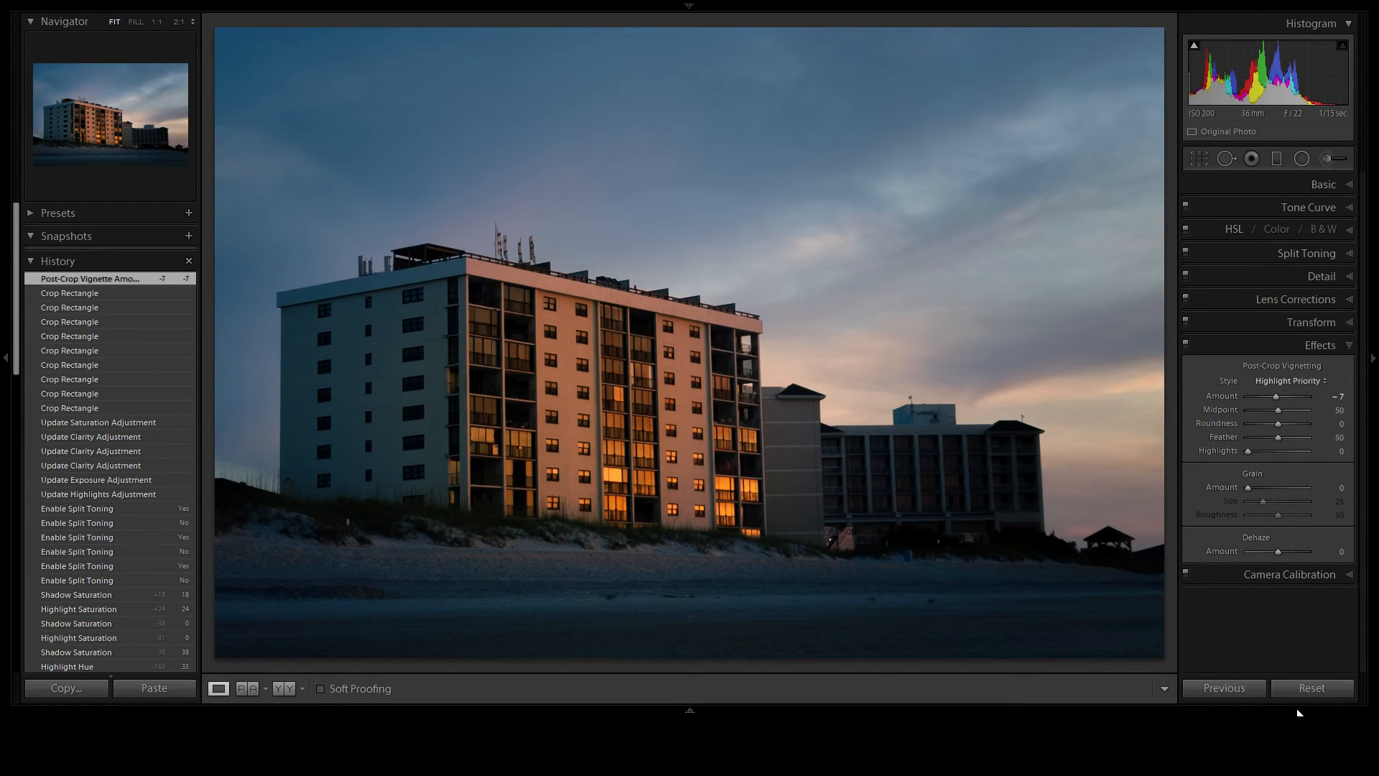
{"action": "left_click", "coordinate": [1346, 192]}
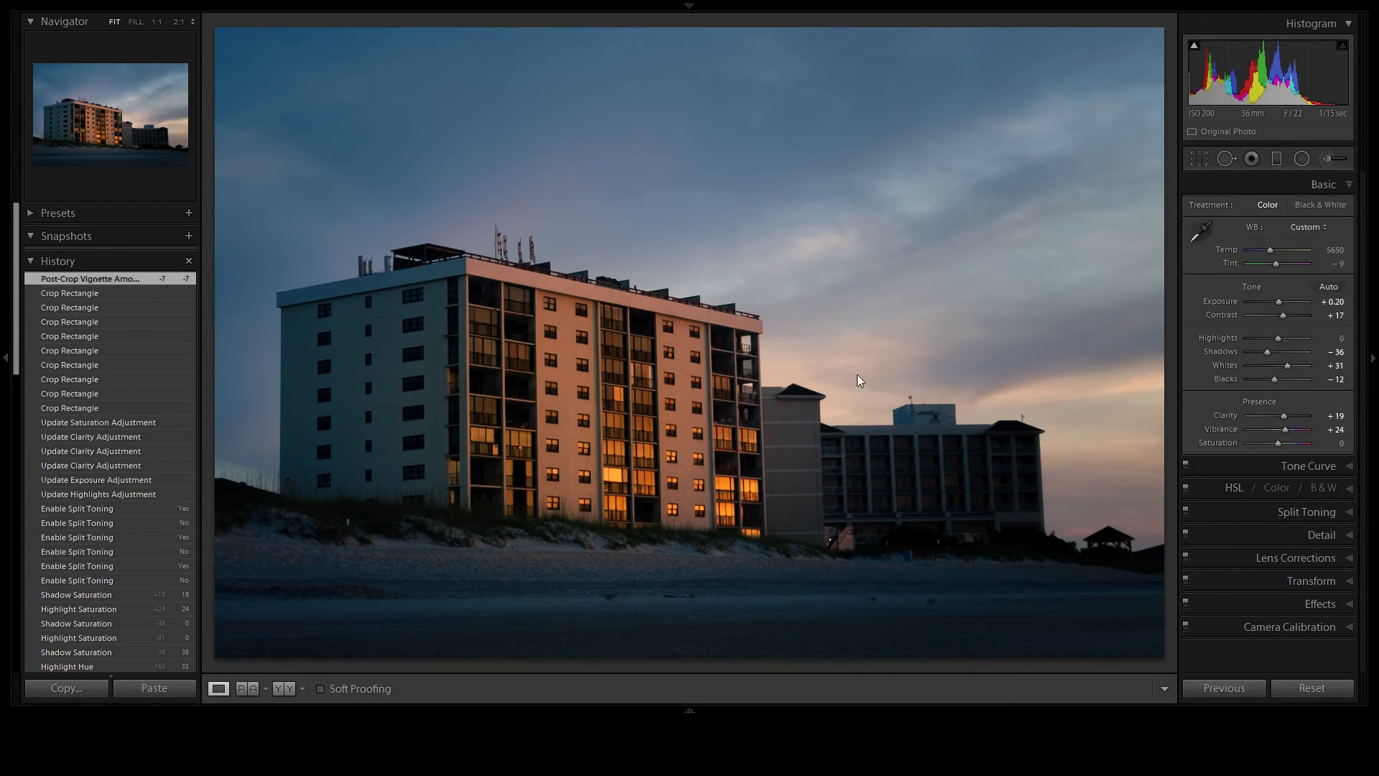
Step: Compare the building photo before and after side by side, and view the Quick Collection photos together in the Library grid
{"action": "left_click", "coordinate": [293, 689]}
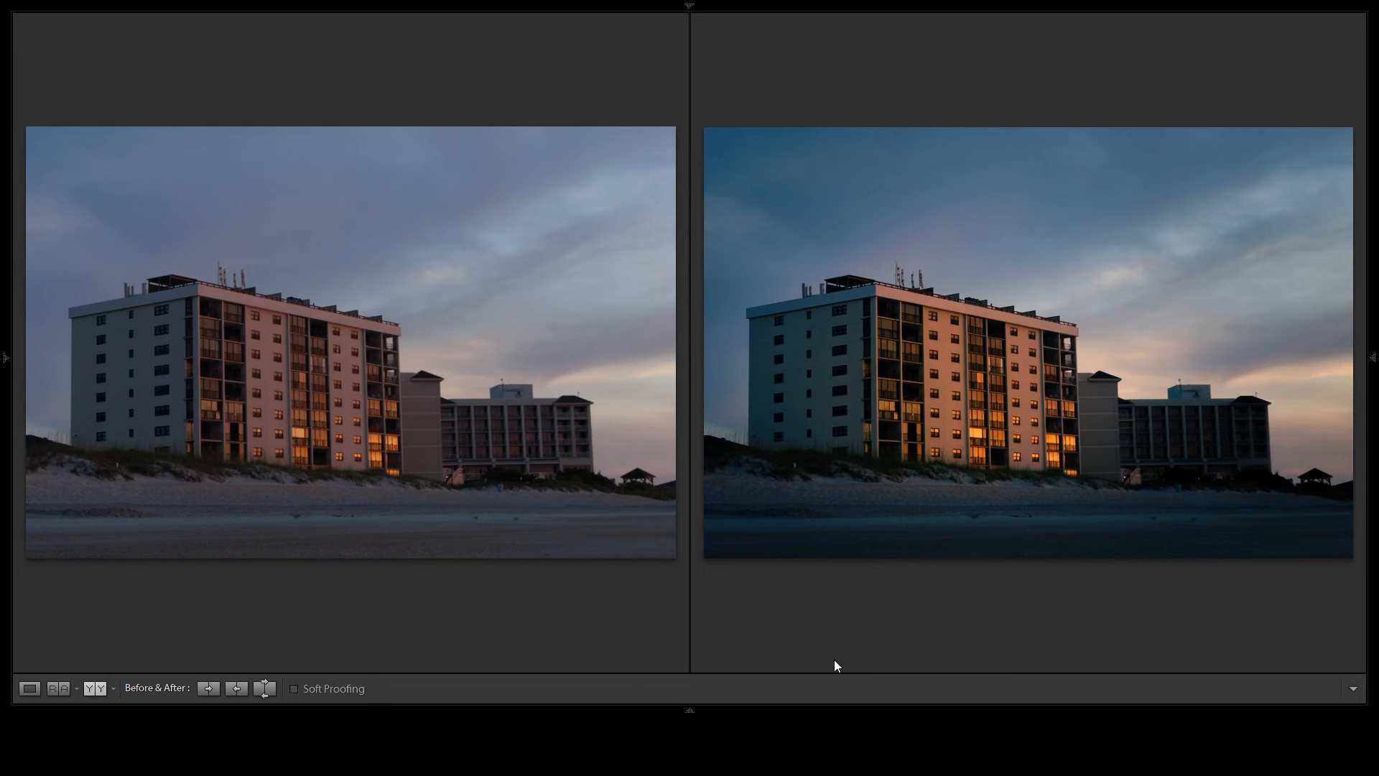
{"action": "left_click", "coordinate": [30, 689]}
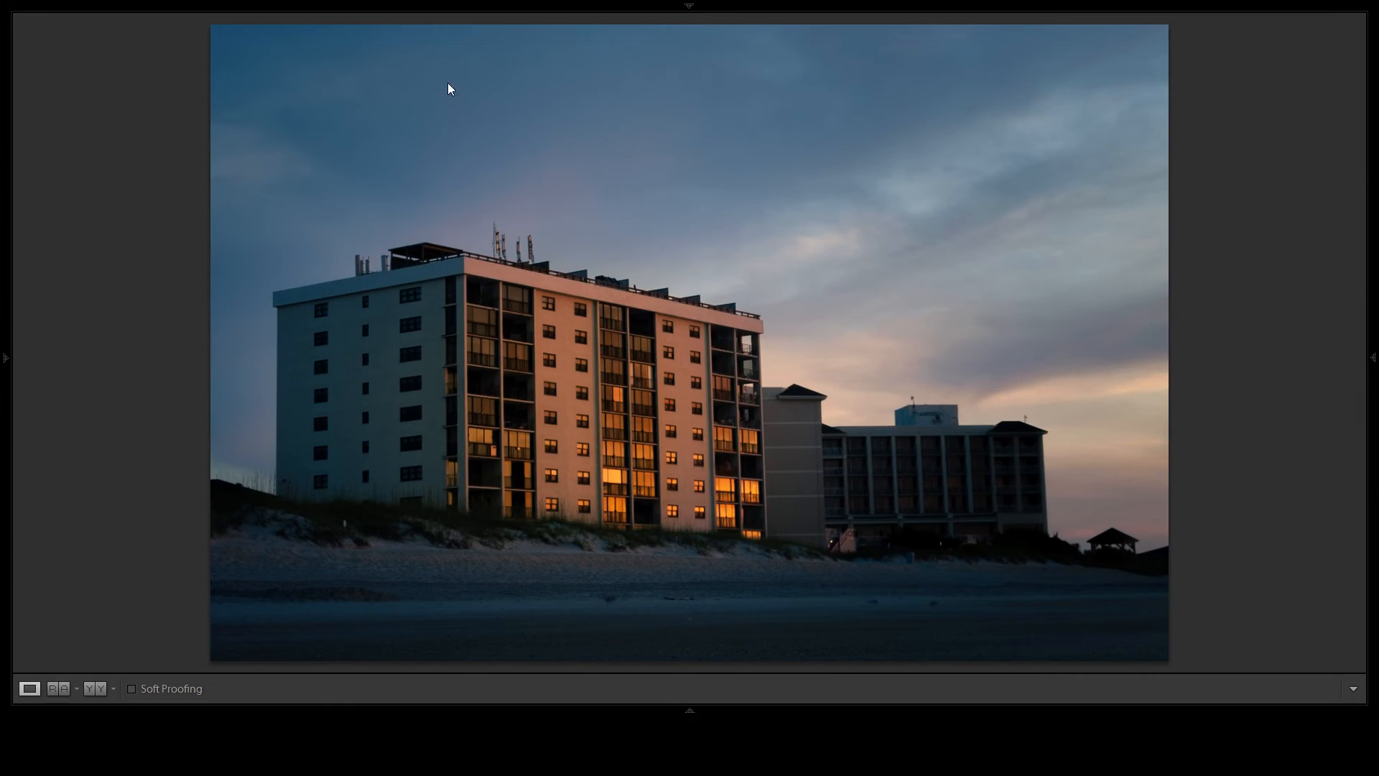
{"action": "mouse_move", "coordinate": [535, 5]}
{"action": "left_click", "coordinate": [1009, 34]}
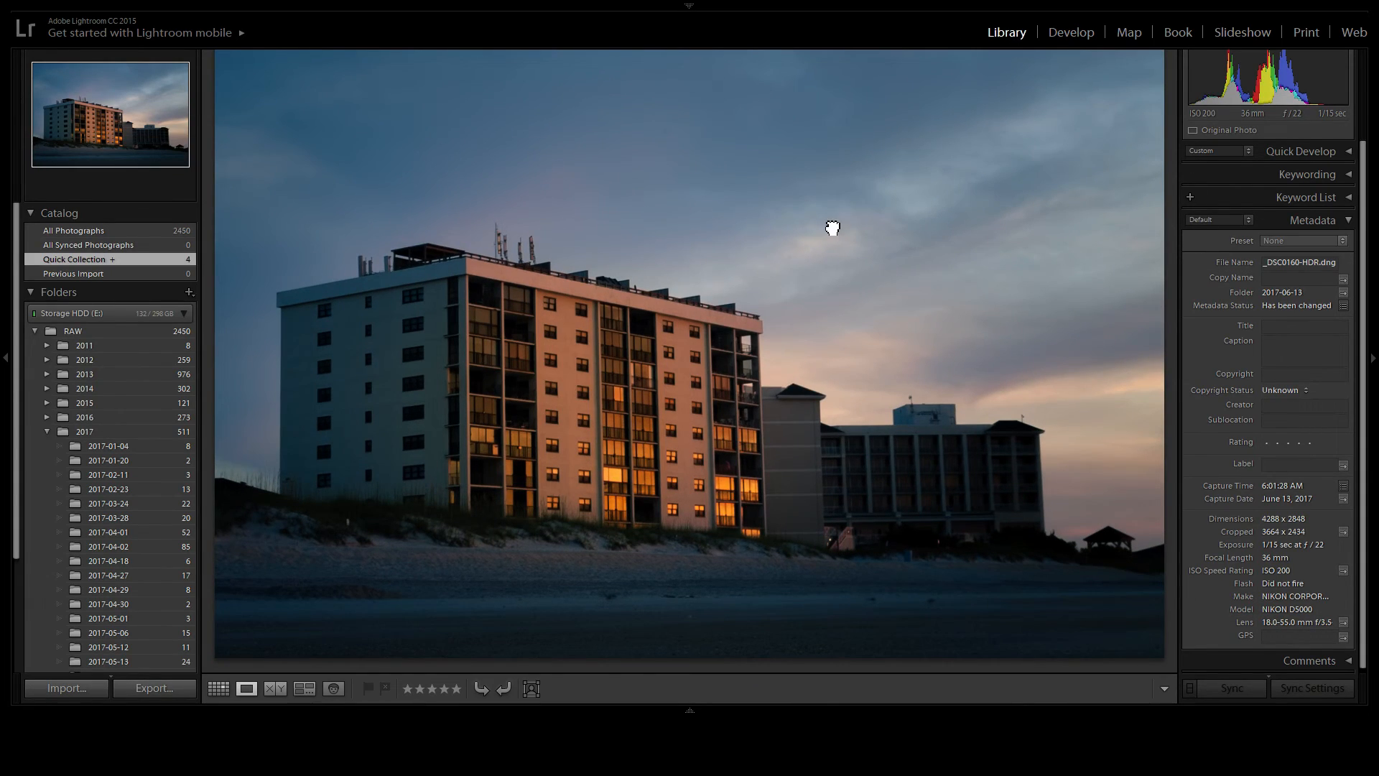
{"action": "key", "text": "g"}
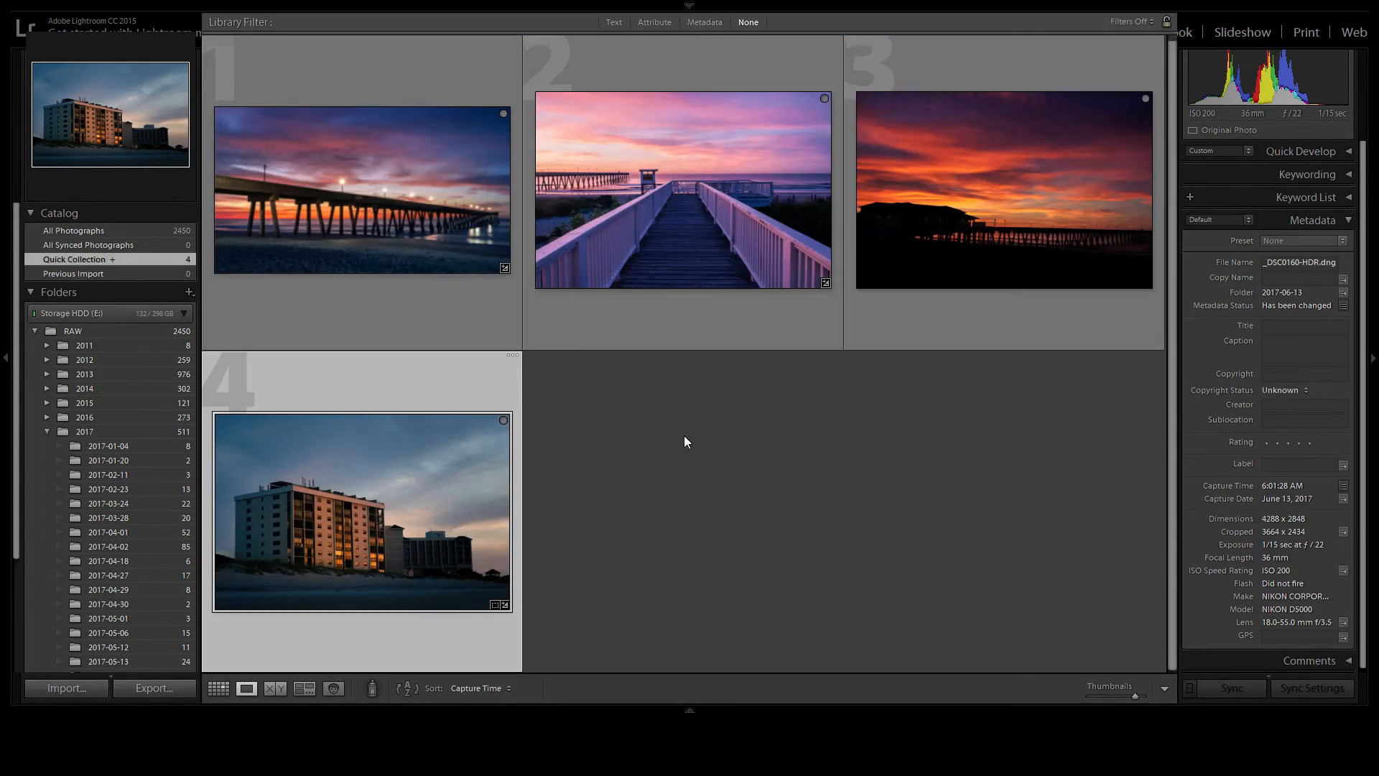
{"action": "left_click", "coordinate": [711, 494]}
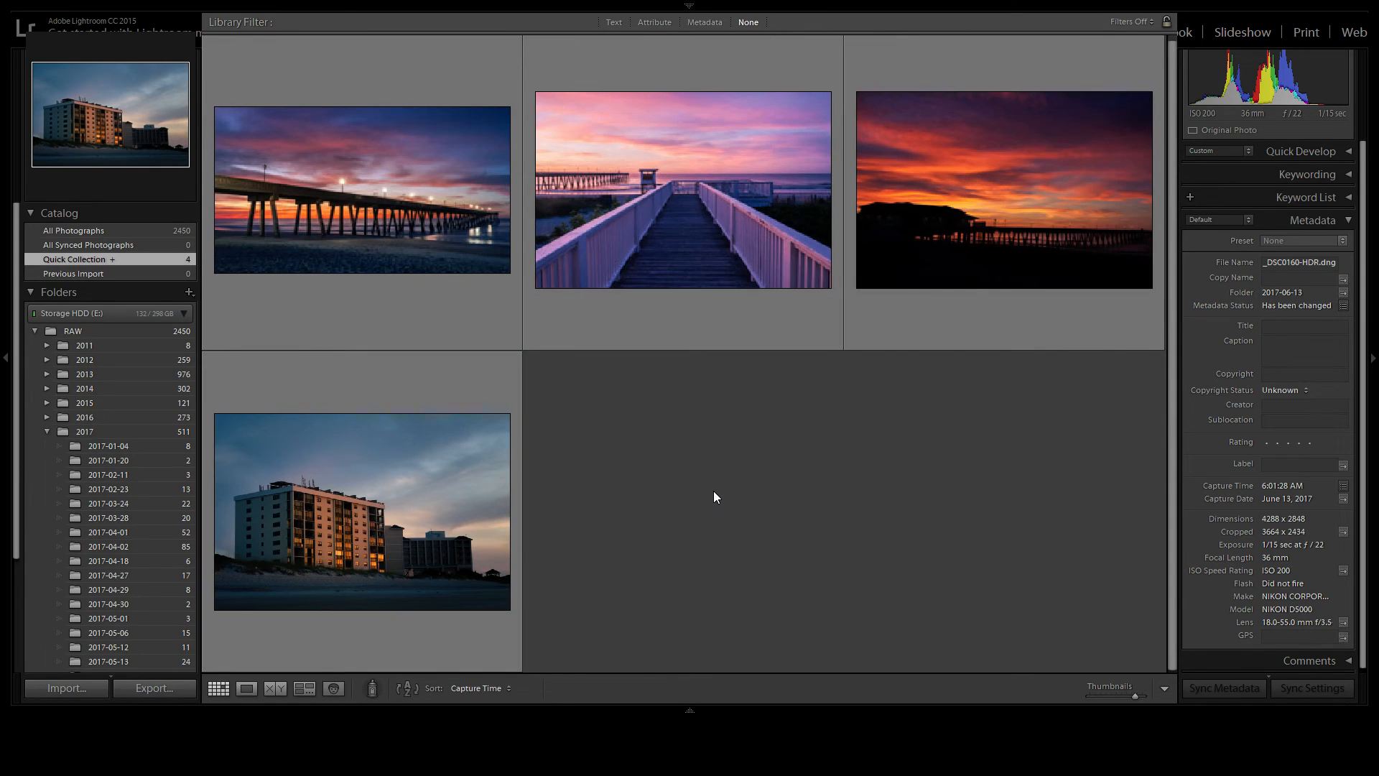
{"action": "key", "text": "Tab"}
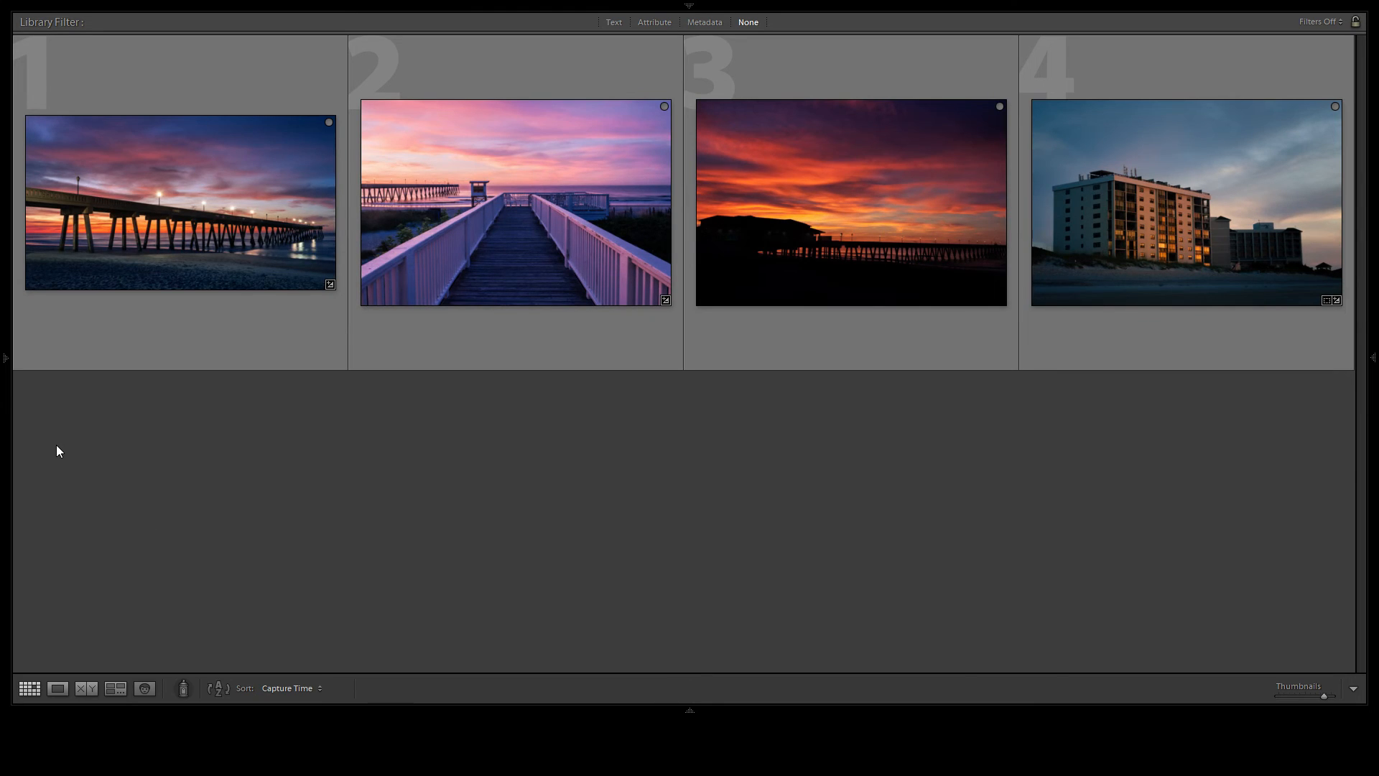
Step: Add the pier photo _DSC0120-HDR.dng from folder 2017-06-13 to the Quick Collection, and reopen the collection
{"action": "key", "text": "Tab"}
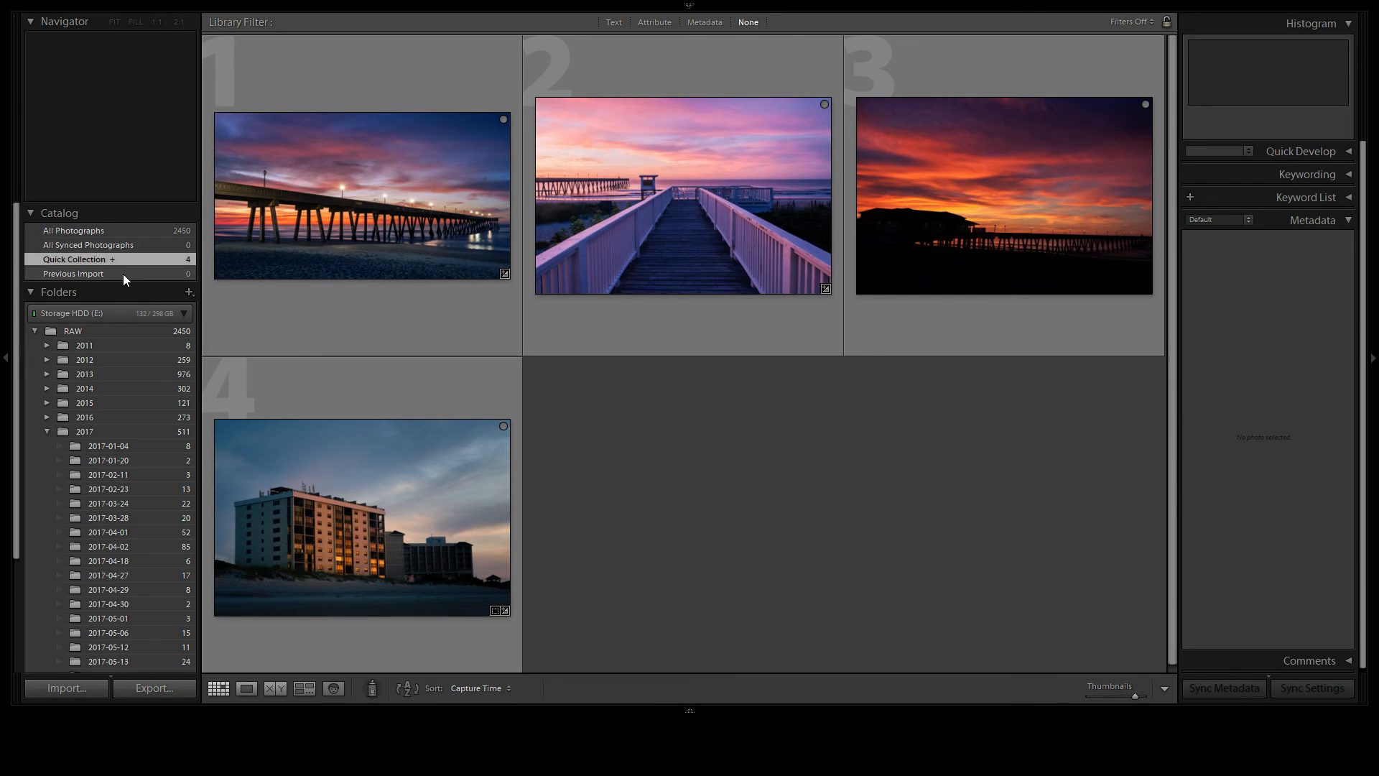
{"action": "scroll", "coordinate": [140, 335], "scroll_direction": "down", "scroll_amount": 4}
{"action": "left_click", "coordinate": [106, 612]}
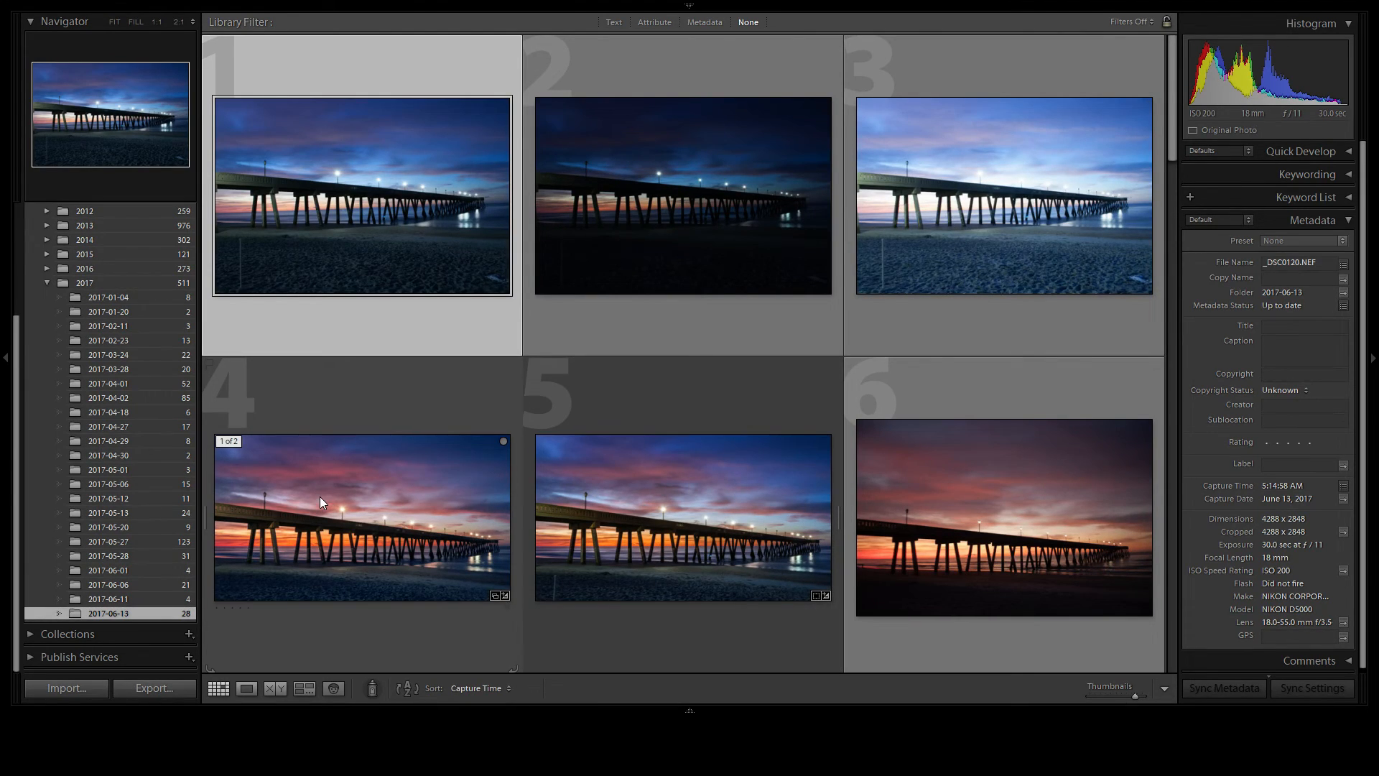
{"action": "left_click", "coordinate": [632, 511]}
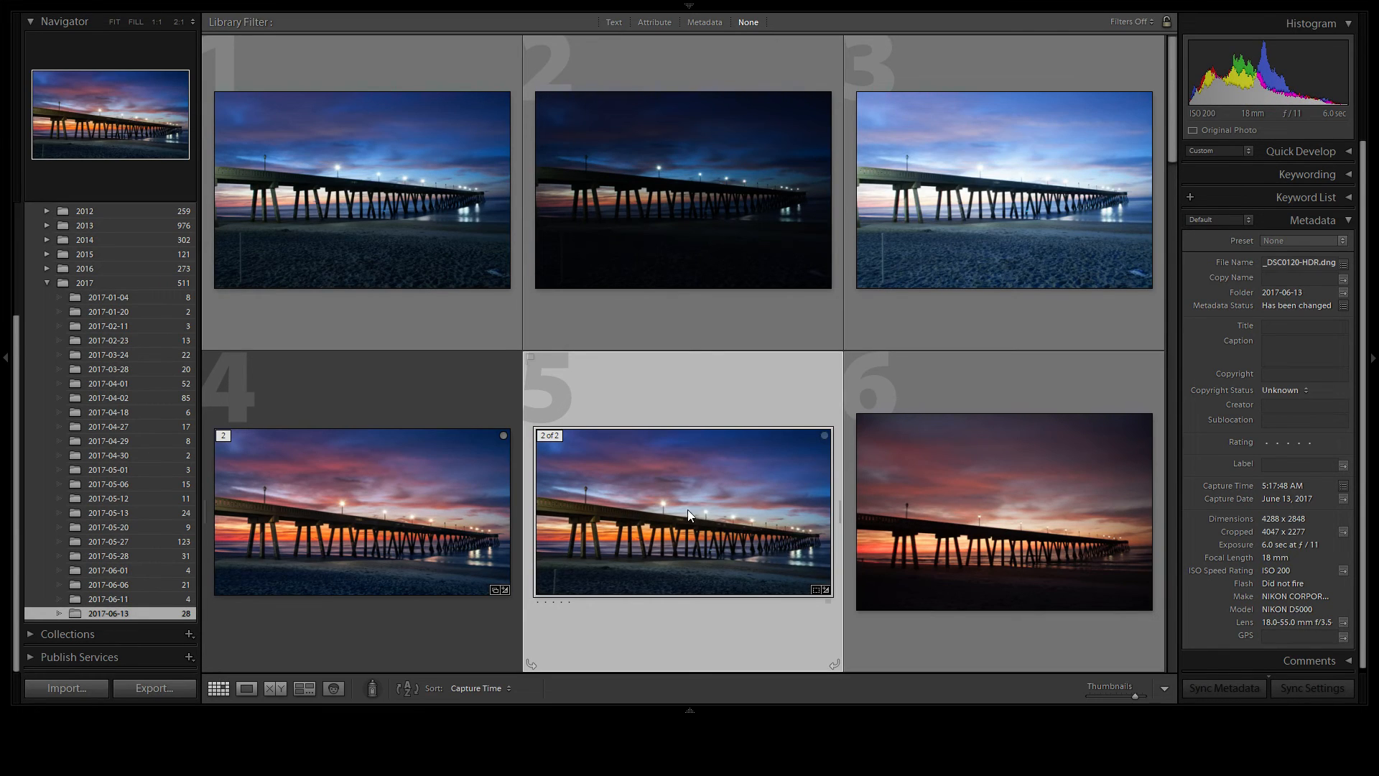
{"action": "scroll", "coordinate": [650, 460], "scroll_direction": "down", "scroll_amount": 5}
{"action": "scroll", "coordinate": [658, 424], "scroll_direction": "up", "scroll_amount": 3}
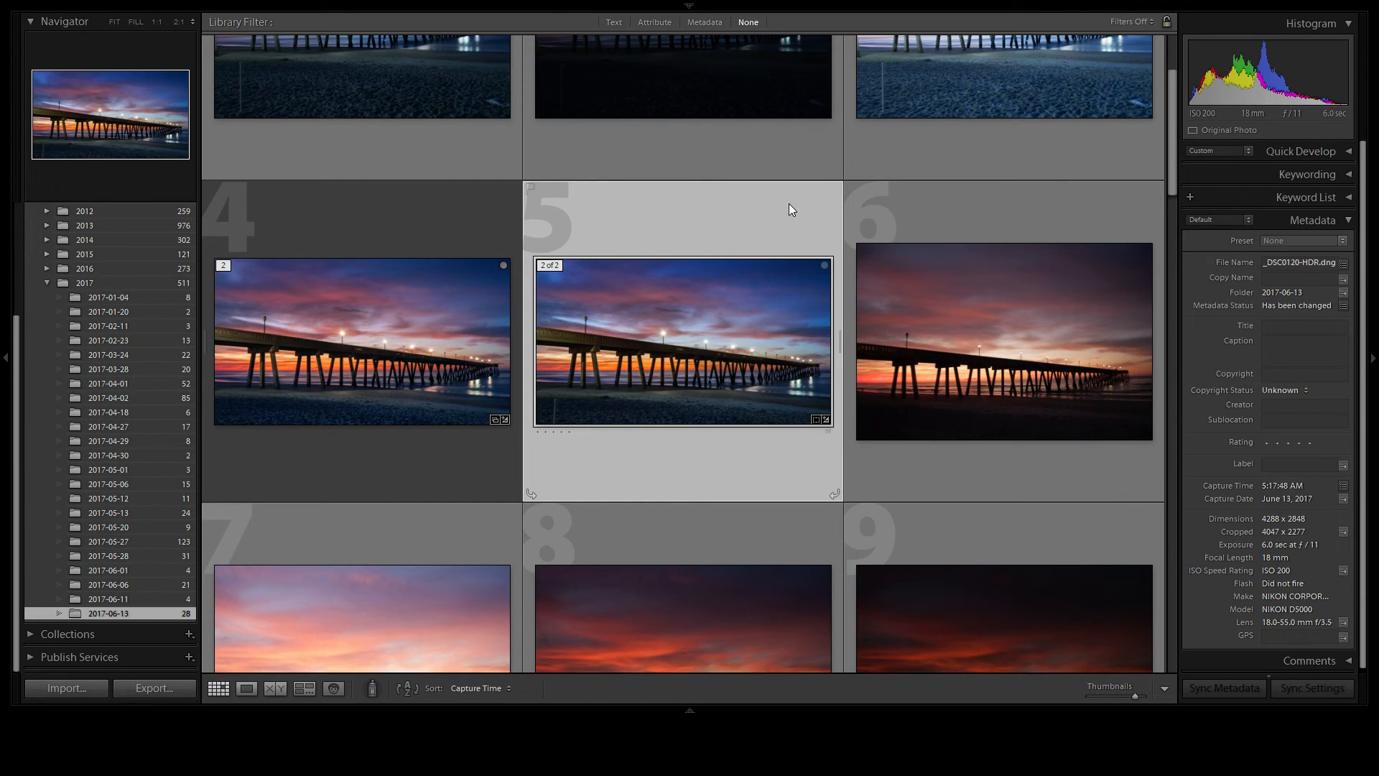
{"action": "scroll", "coordinate": [549, 339], "scroll_direction": "down", "scroll_amount": 2}
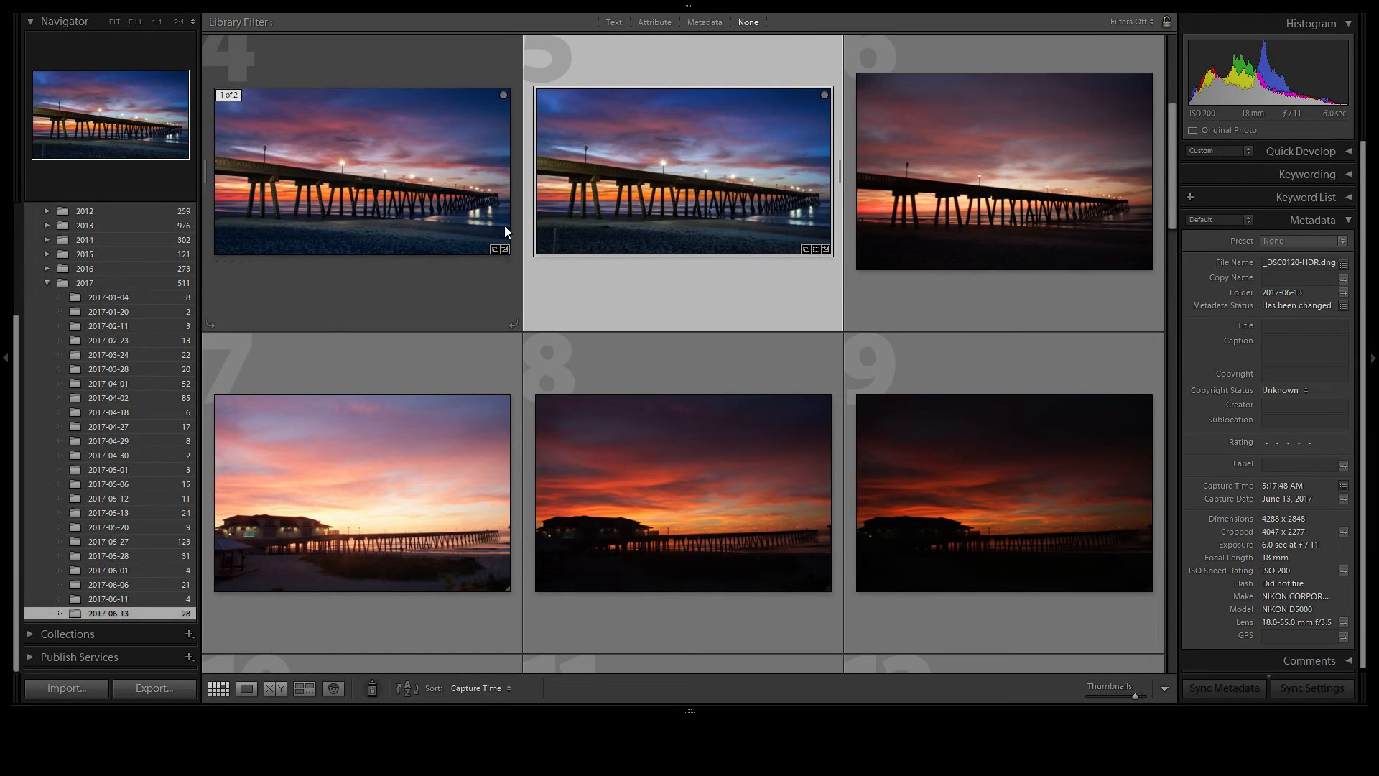
{"action": "scroll", "coordinate": [922, 216], "scroll_direction": "down", "scroll_amount": 2}
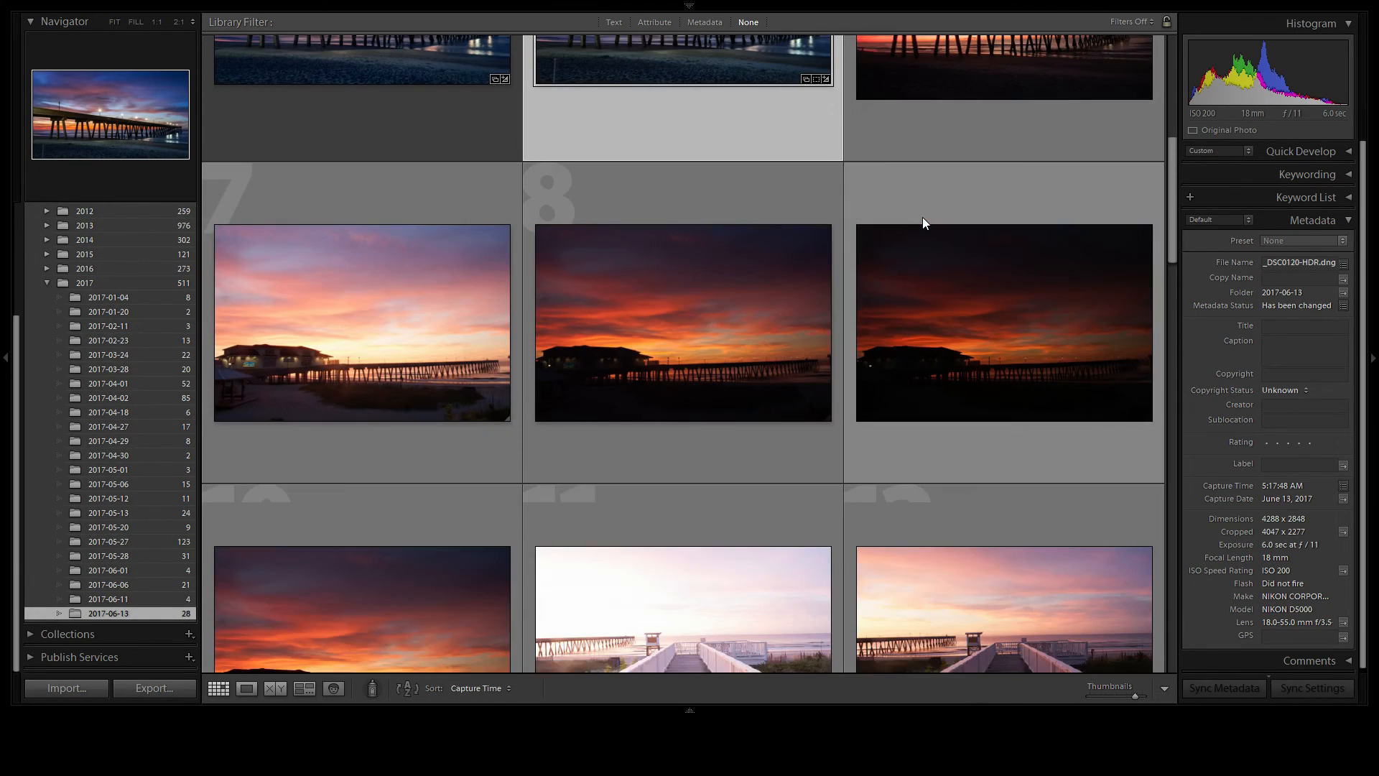
{"action": "scroll", "coordinate": [934, 228], "scroll_direction": "down", "scroll_amount": 2}
{"action": "scroll", "coordinate": [981, 311], "scroll_direction": "up", "scroll_amount": 2}
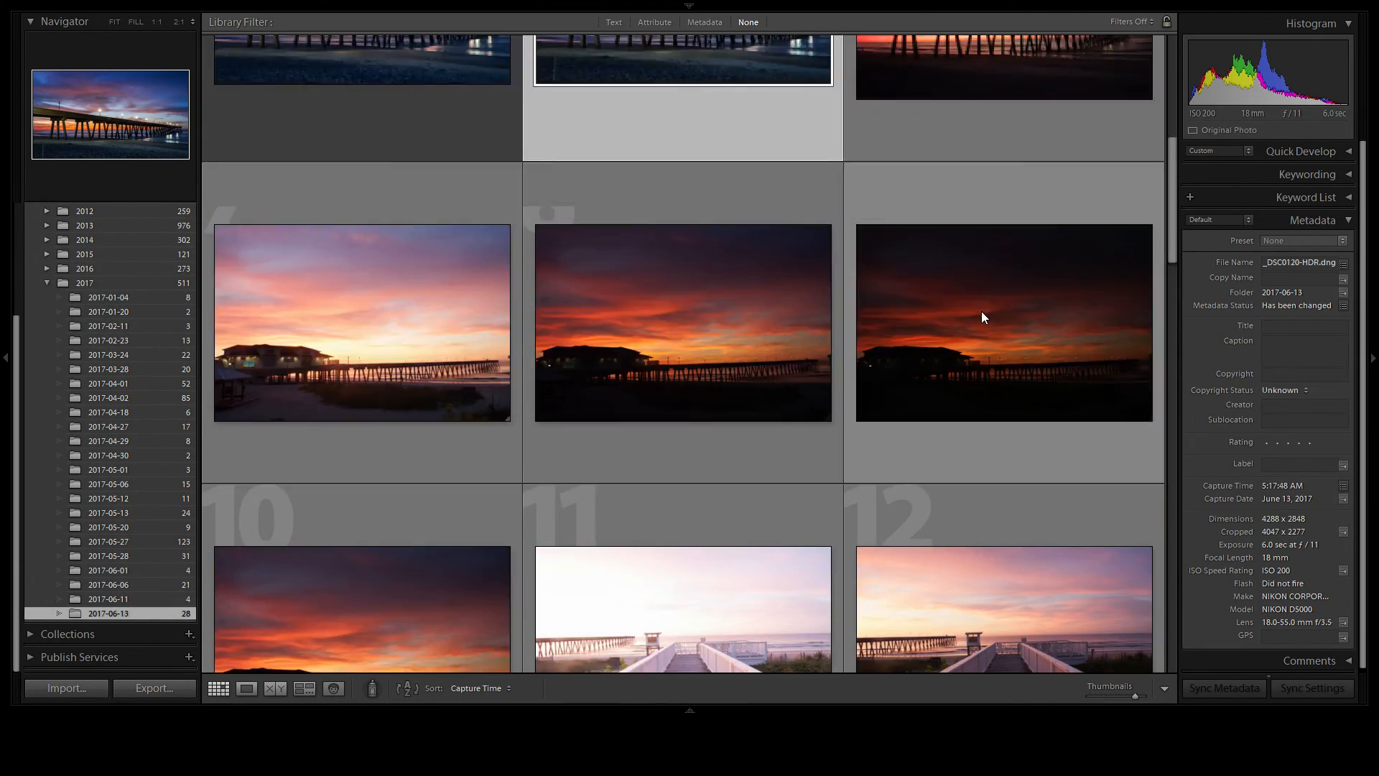
{"action": "scroll", "coordinate": [131, 232], "scroll_direction": "up", "scroll_amount": 2}
{"action": "scroll", "coordinate": [131, 237], "scroll_direction": "up", "scroll_amount": 1}
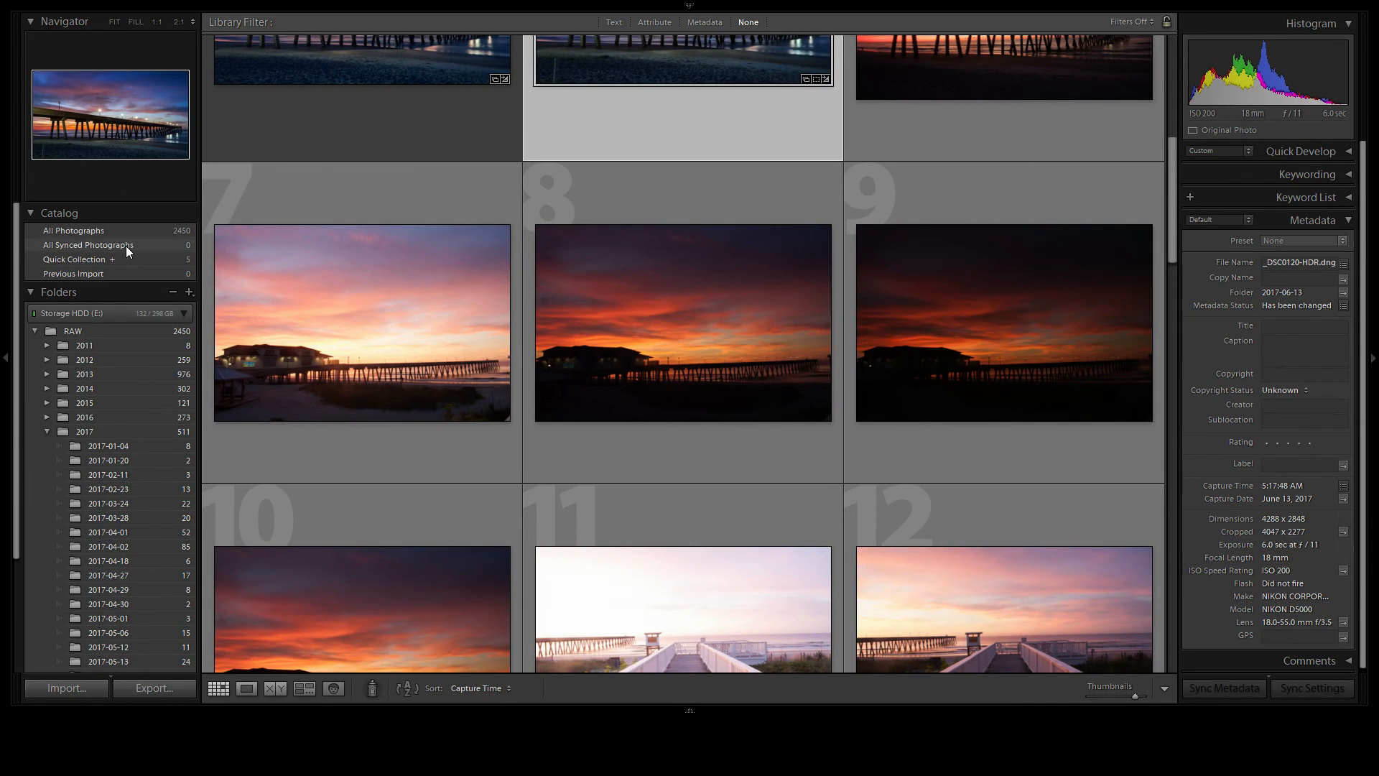
{"action": "left_click", "coordinate": [126, 245]}
{"action": "left_click", "coordinate": [127, 259]}
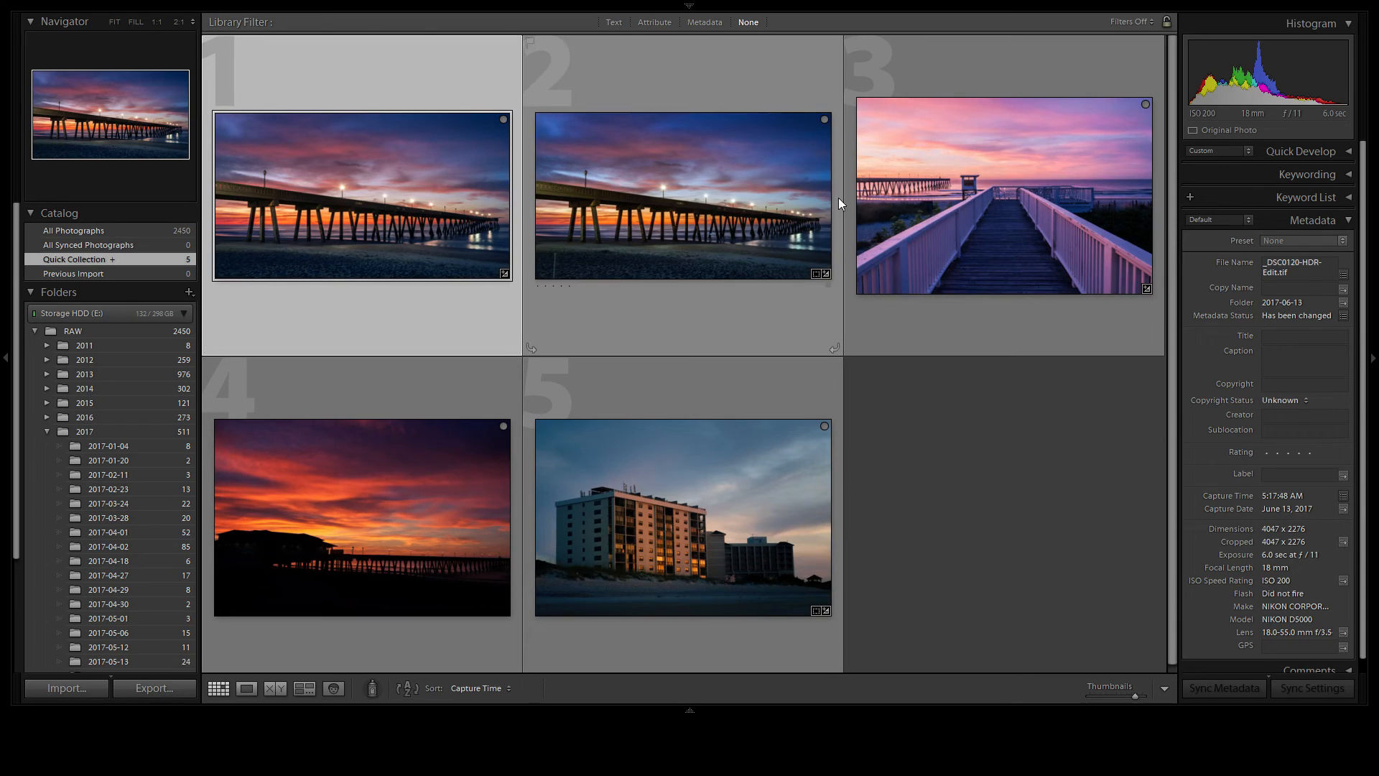
Step: Add the boardwalk photo _DSC0148-HDR.dng from folder 2017-06-13 to the Quick Collection, and reopen the collection
{"action": "left_click", "coordinate": [957, 214]}
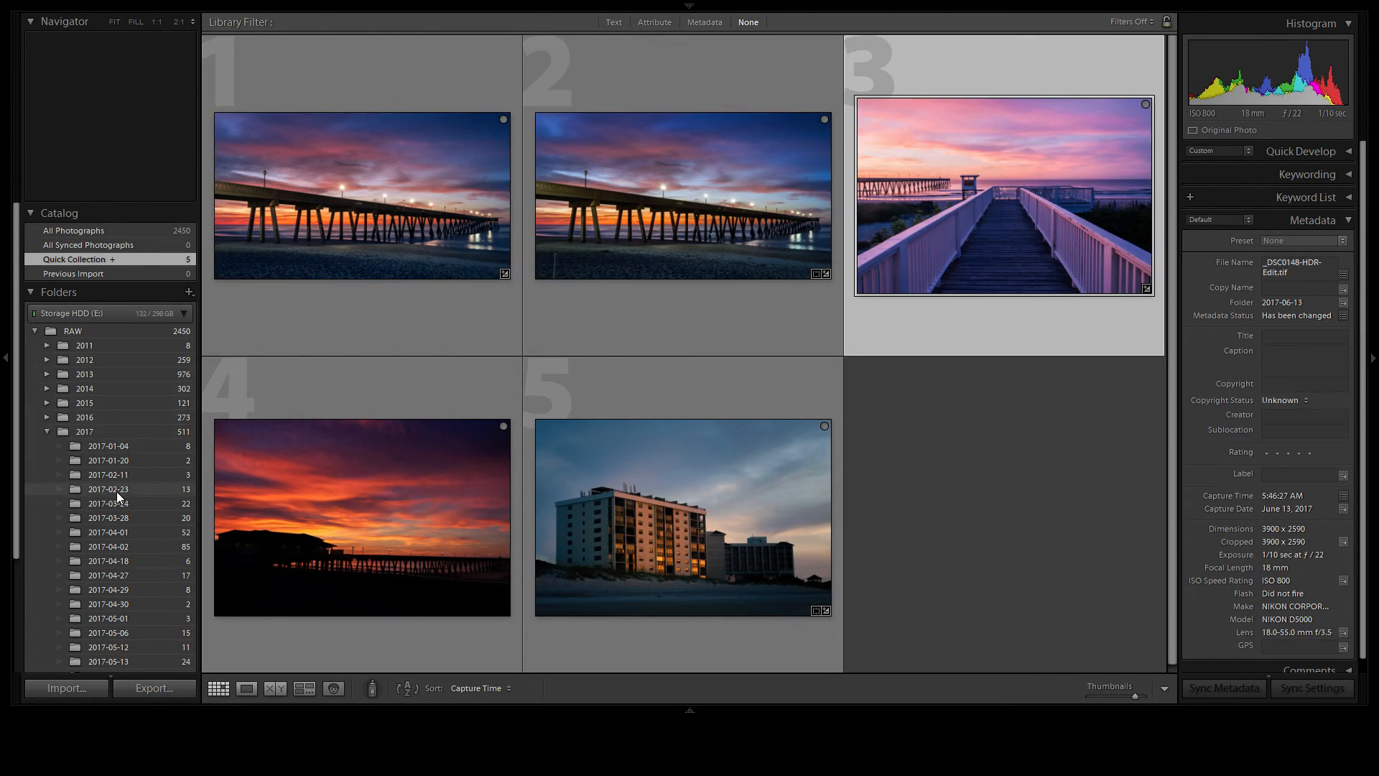
{"action": "scroll", "coordinate": [119, 517], "scroll_direction": "down", "scroll_amount": 4}
{"action": "left_click", "coordinate": [107, 648]}
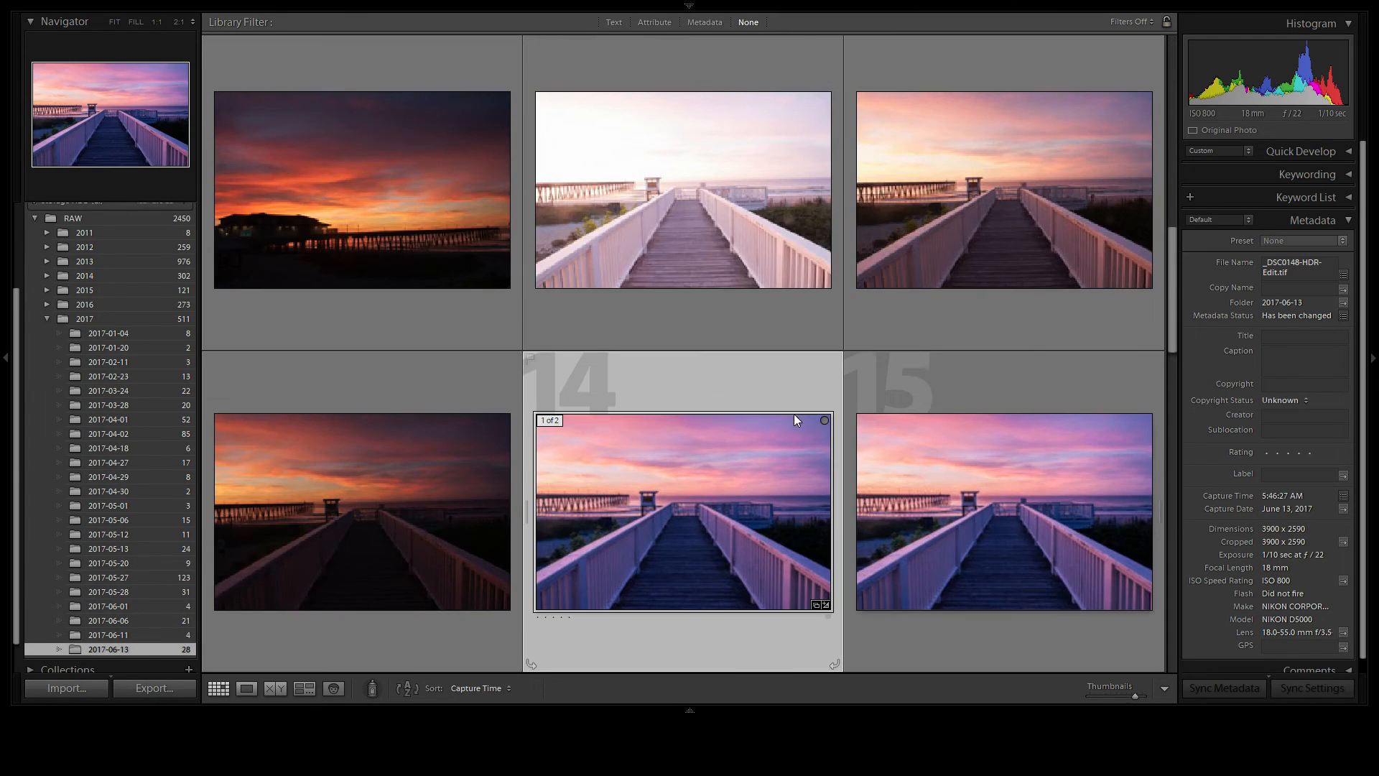
{"action": "left_click", "coordinate": [961, 497]}
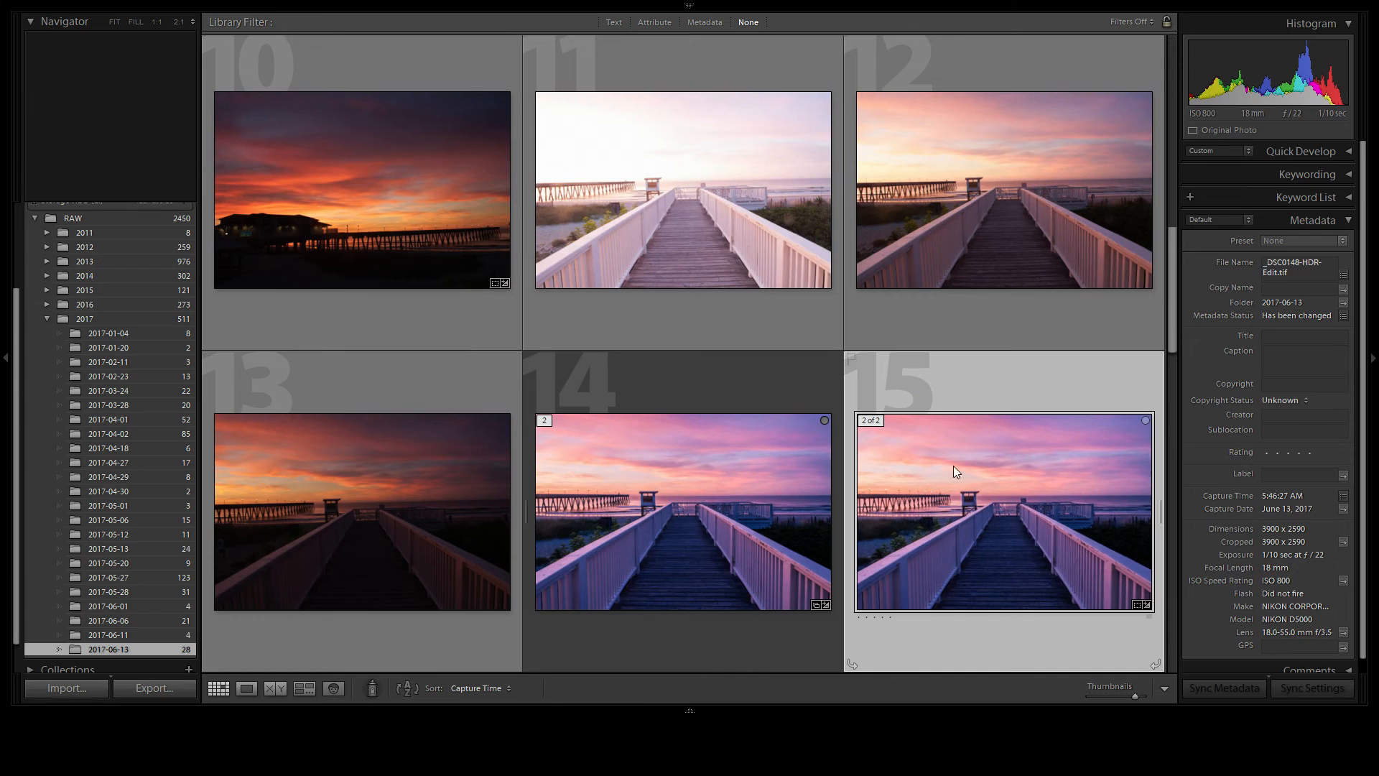
{"action": "left_click", "coordinate": [1143, 418]}
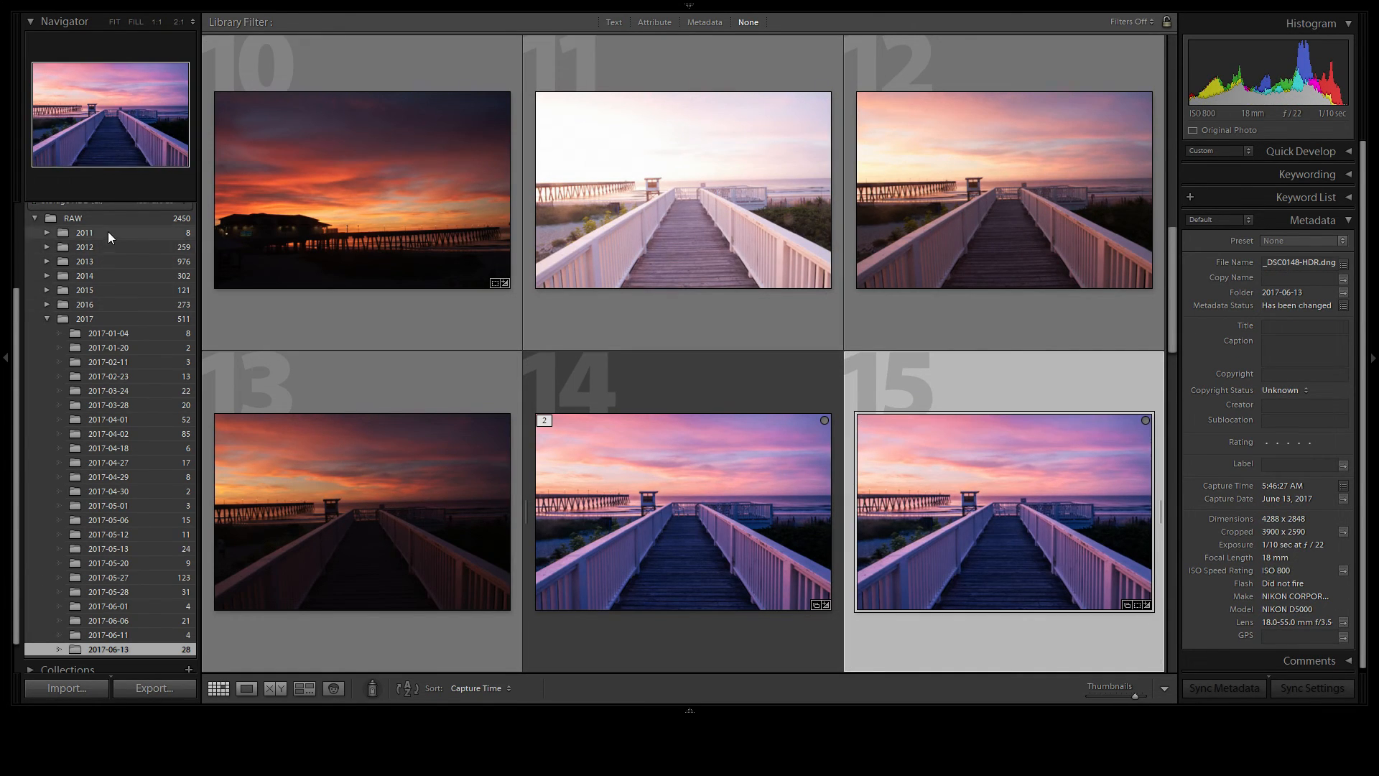
{"action": "scroll", "coordinate": [105, 230], "scroll_direction": "up", "scroll_amount": 3}
{"action": "left_click", "coordinate": [100, 256]}
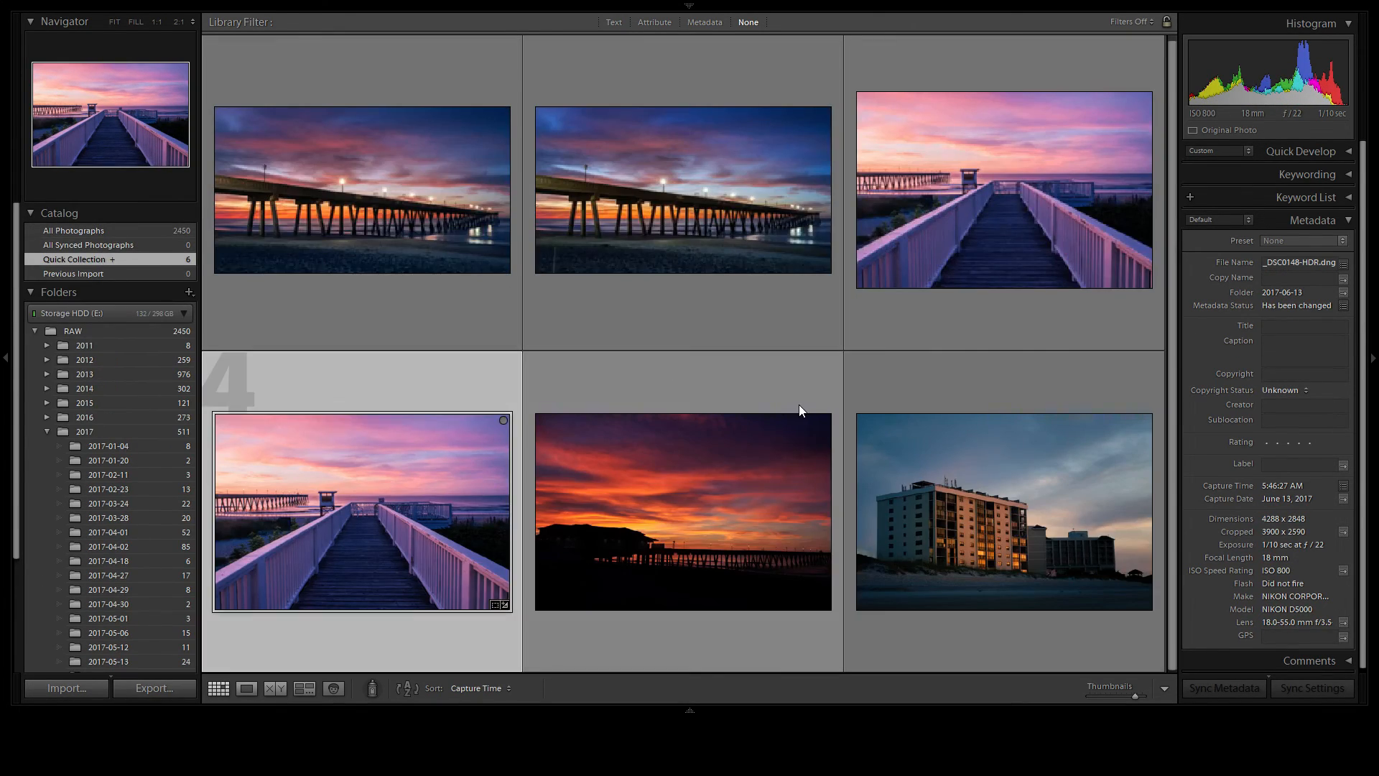
Step: Add the red sunset photo _DSC0151.NEF from folder 2017-06-13 to the Quick Collection, and select the building photo in the reopened collection
{"action": "left_click", "coordinate": [691, 491]}
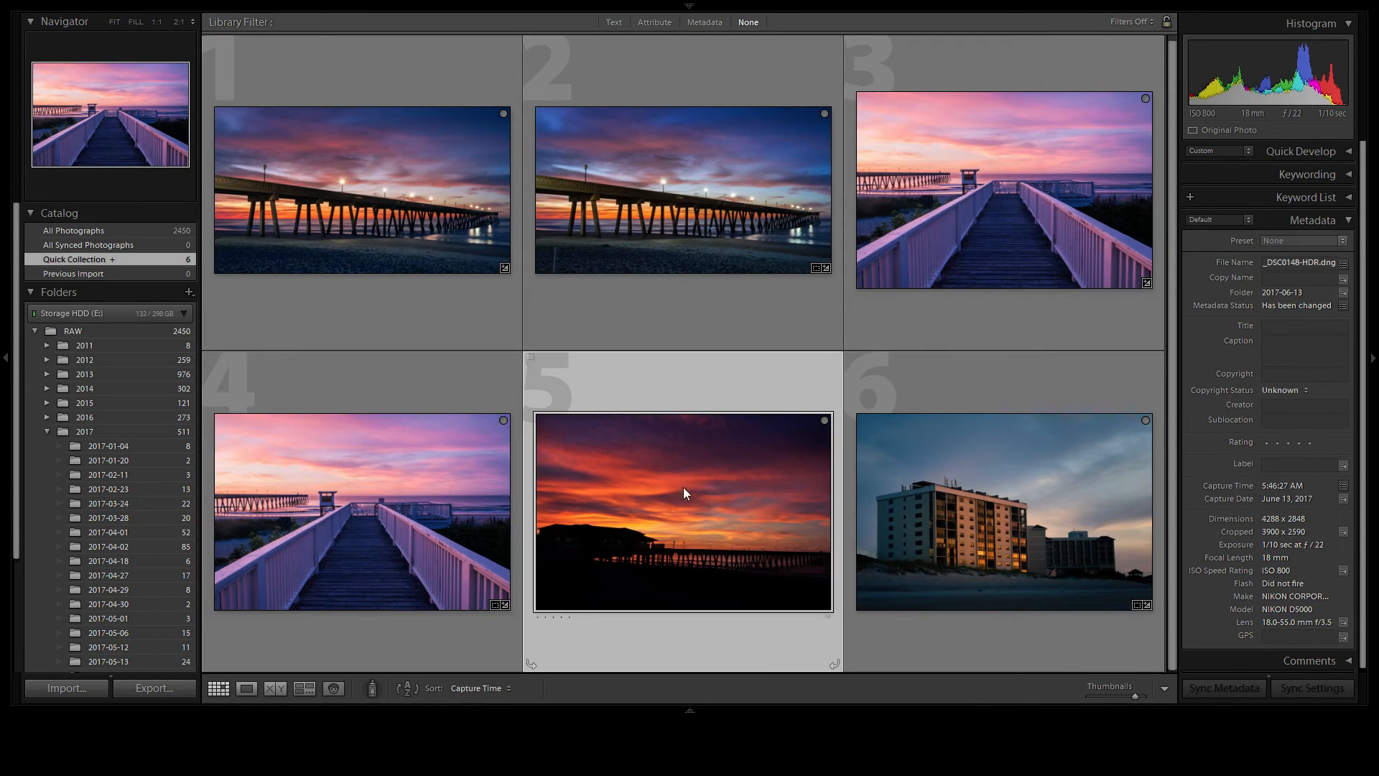
{"action": "left_click", "coordinate": [102, 234]}
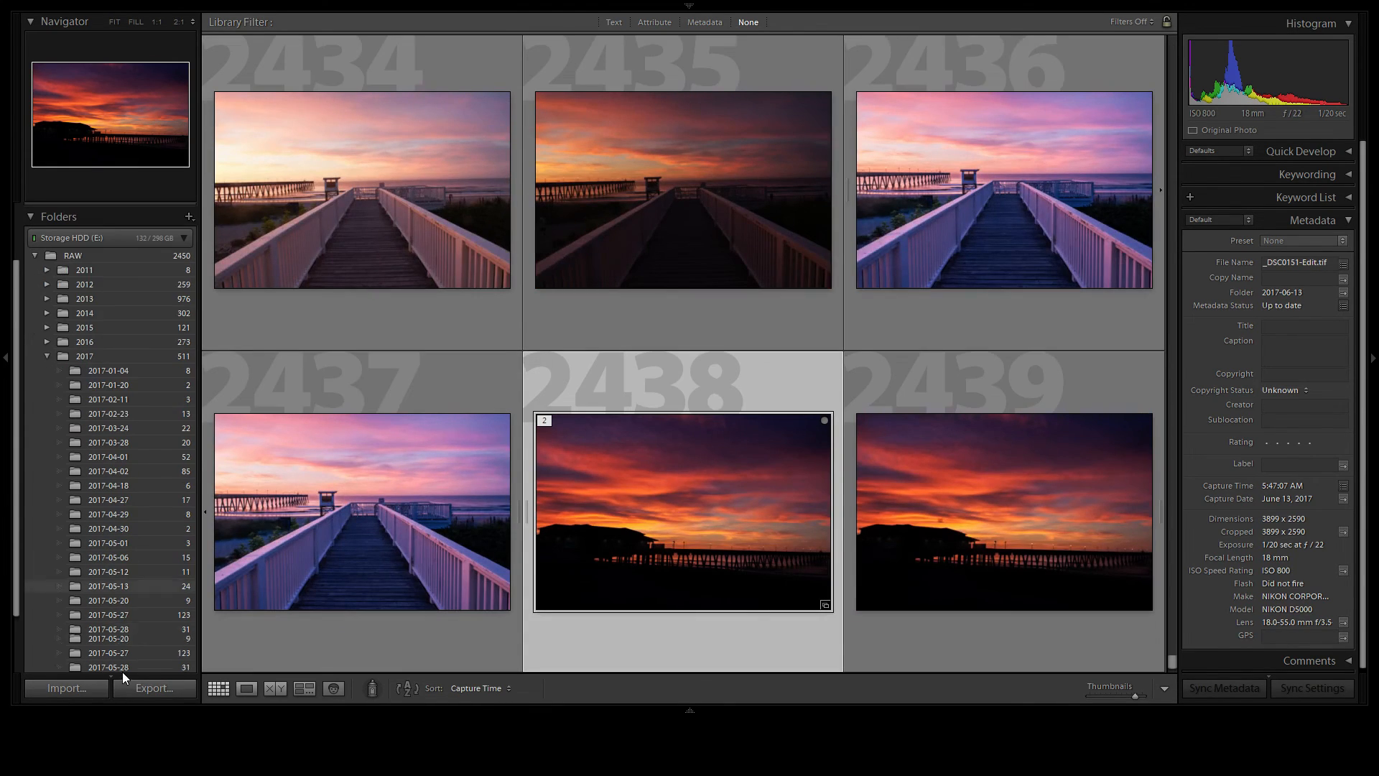
{"action": "scroll", "coordinate": [118, 660], "scroll_direction": "down", "scroll_amount": 2}
{"action": "scroll", "coordinate": [118, 660], "scroll_direction": "down", "scroll_amount": 3}
{"action": "left_click", "coordinate": [118, 613]}
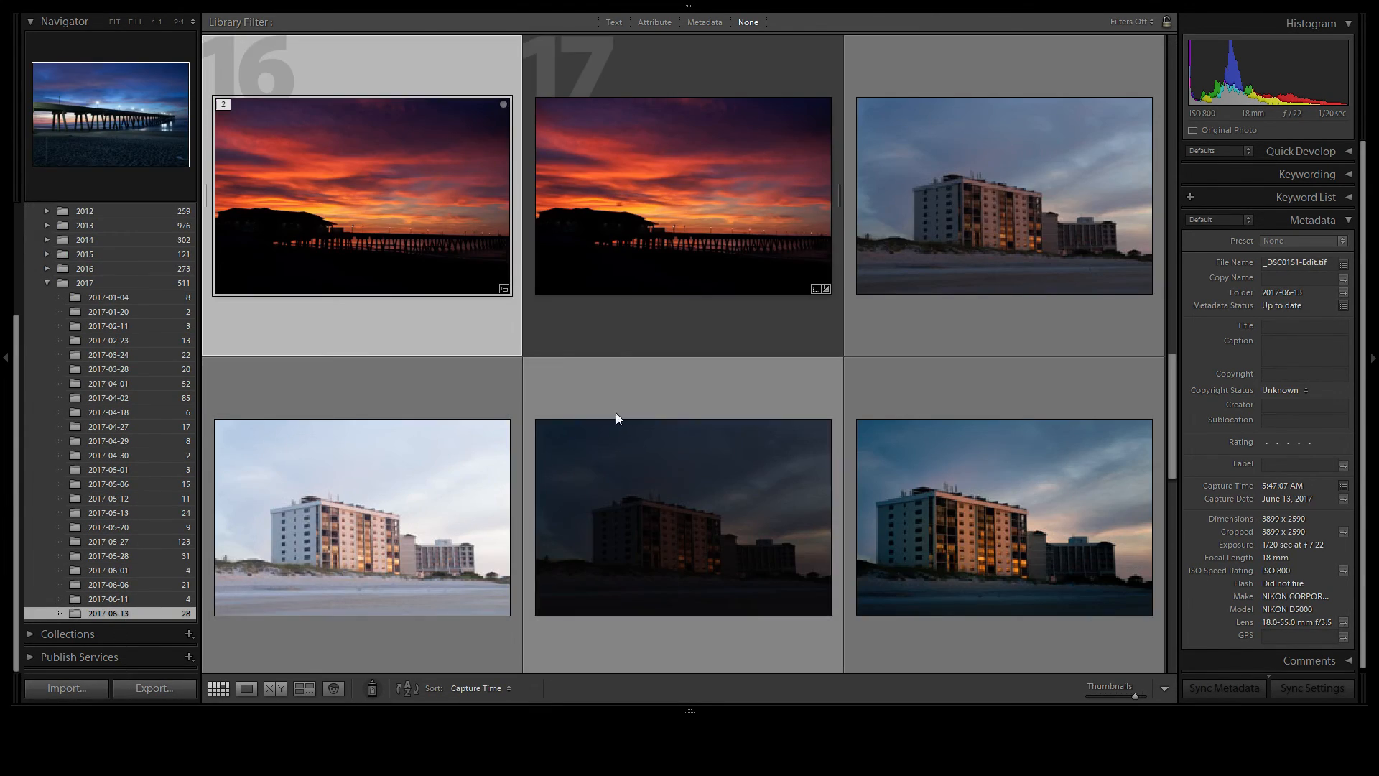
{"action": "left_click", "coordinate": [656, 227]}
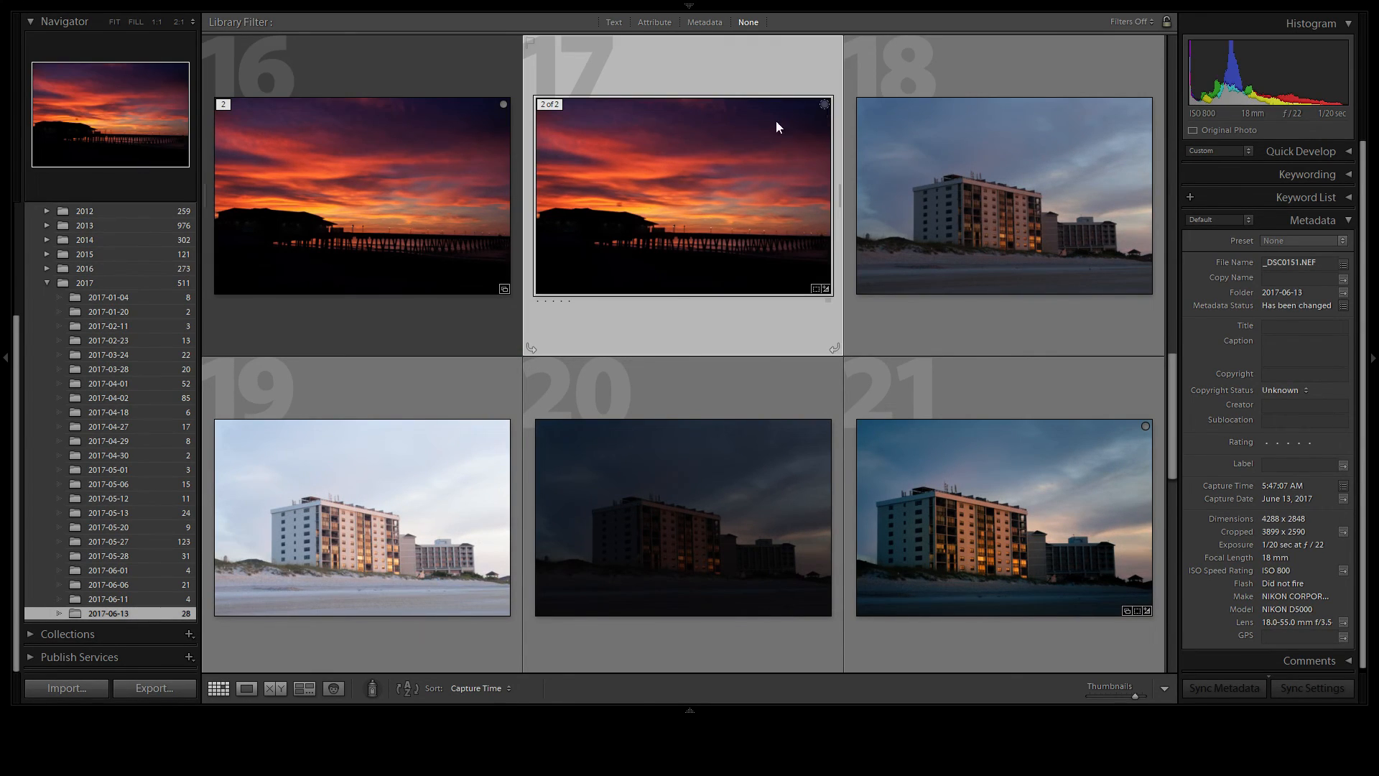
{"action": "scroll", "coordinate": [108, 298], "scroll_direction": "up", "scroll_amount": 3}
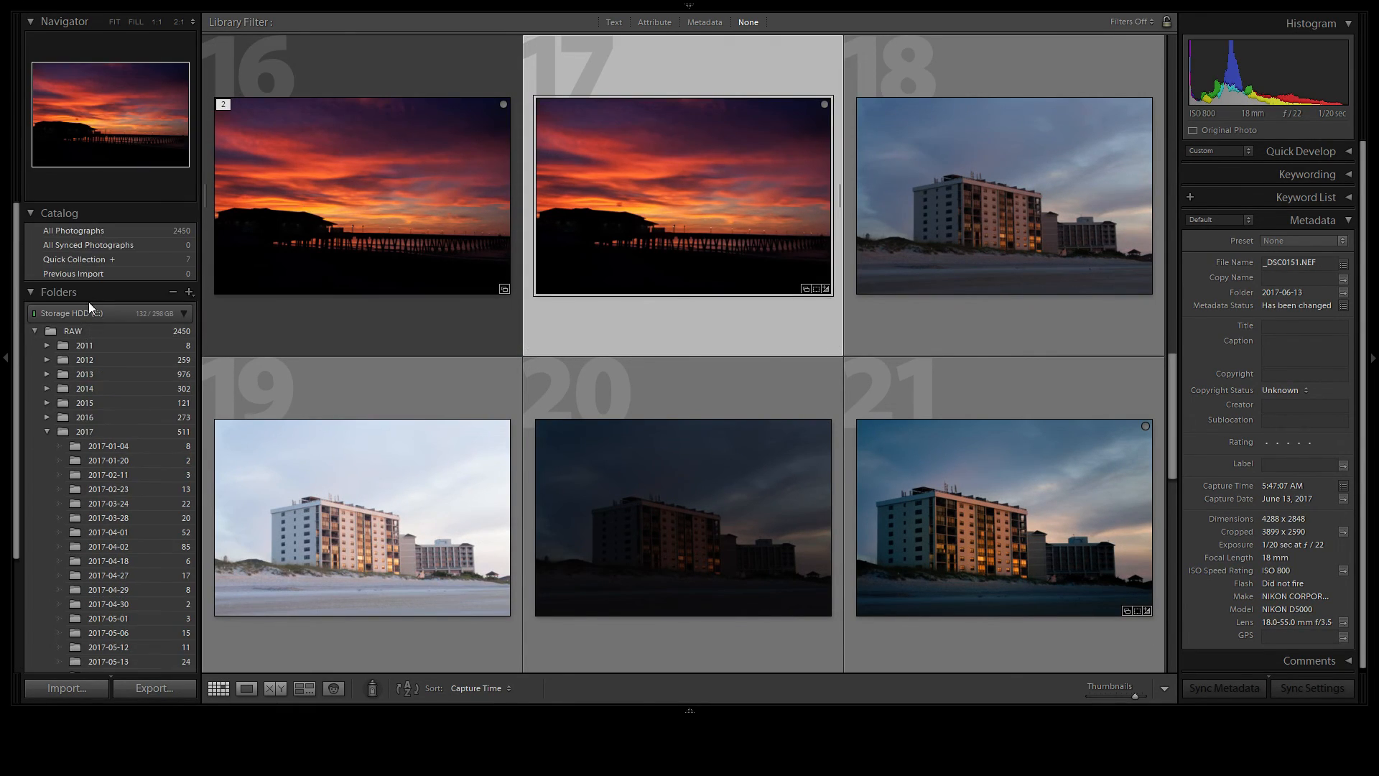
{"action": "left_click", "coordinate": [102, 259]}
{"action": "left_click", "coordinate": [342, 483]}
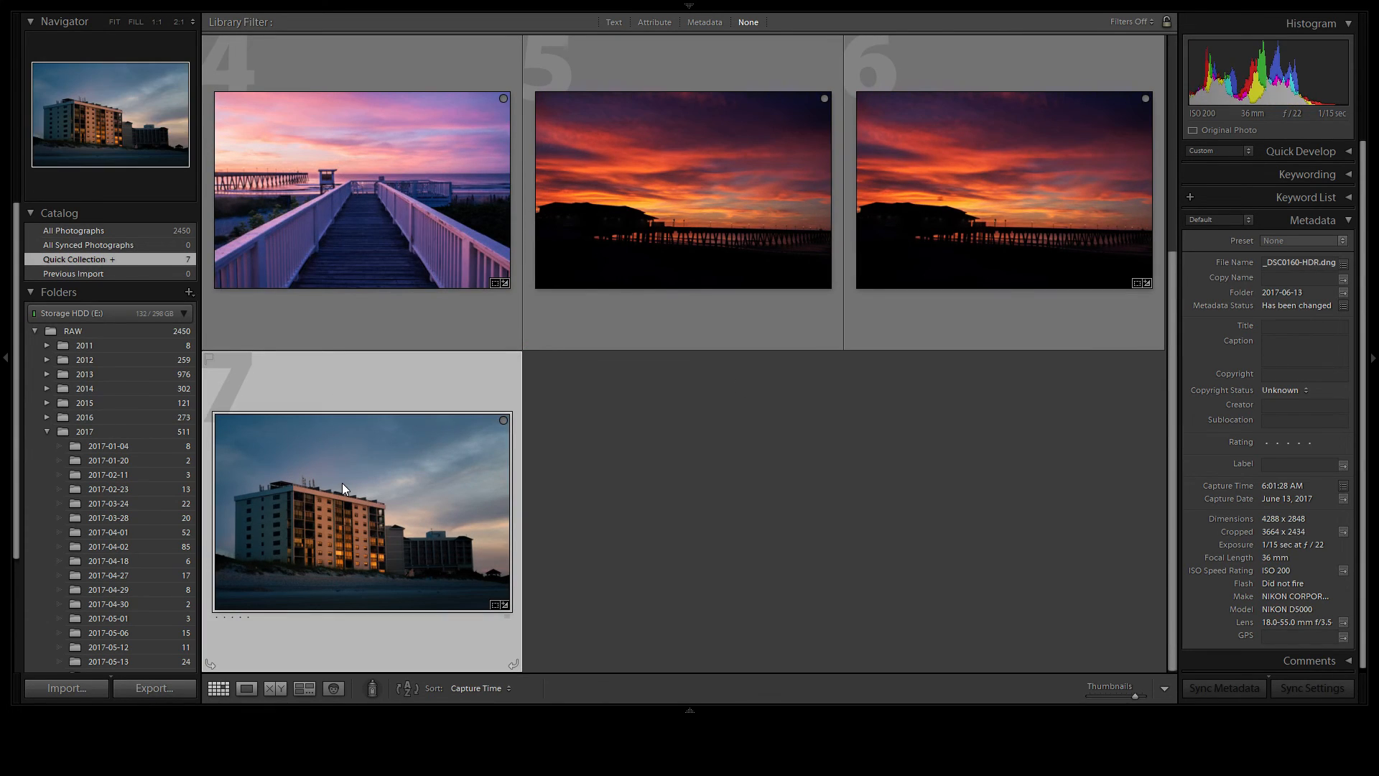
Step: Look through folder 2017-06-13 for the building photo's source files, and return to the Quick Collection
{"action": "scroll", "coordinate": [112, 530], "scroll_direction": "down", "scroll_amount": 3}
{"action": "left_click", "coordinate": [83, 612]}
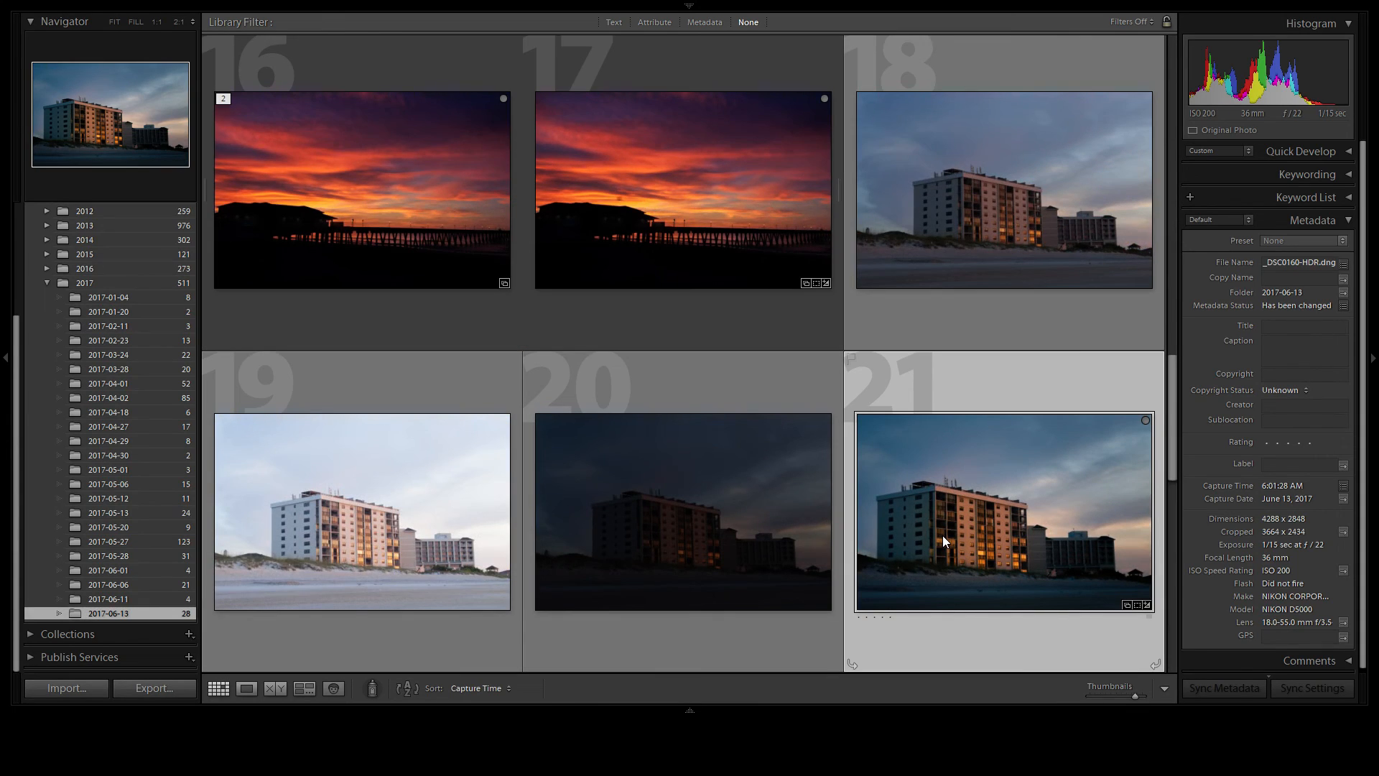
{"action": "scroll", "coordinate": [942, 536], "scroll_direction": "down", "scroll_amount": 3}
{"action": "scroll", "coordinate": [902, 356], "scroll_direction": "up", "scroll_amount": 2}
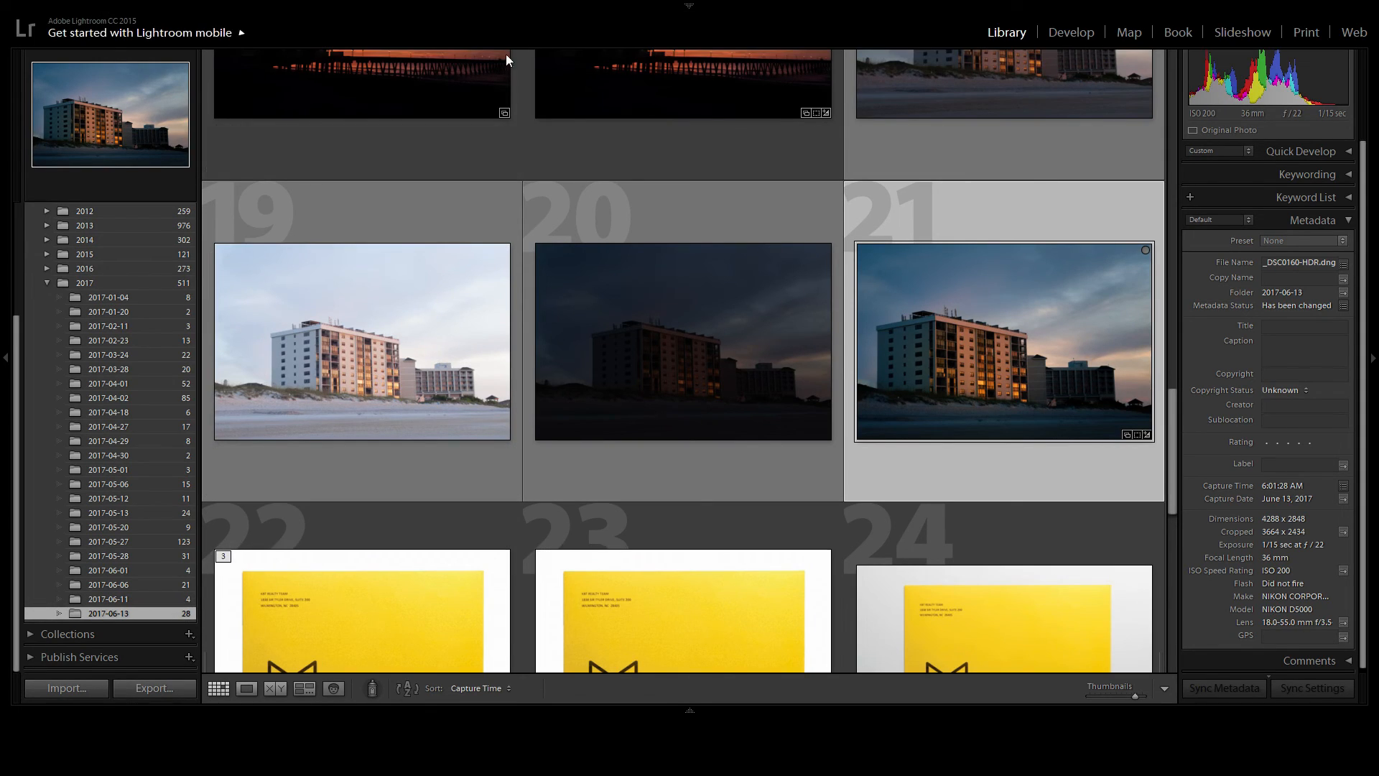
{"action": "scroll", "coordinate": [105, 244], "scroll_direction": "up", "scroll_amount": 3}
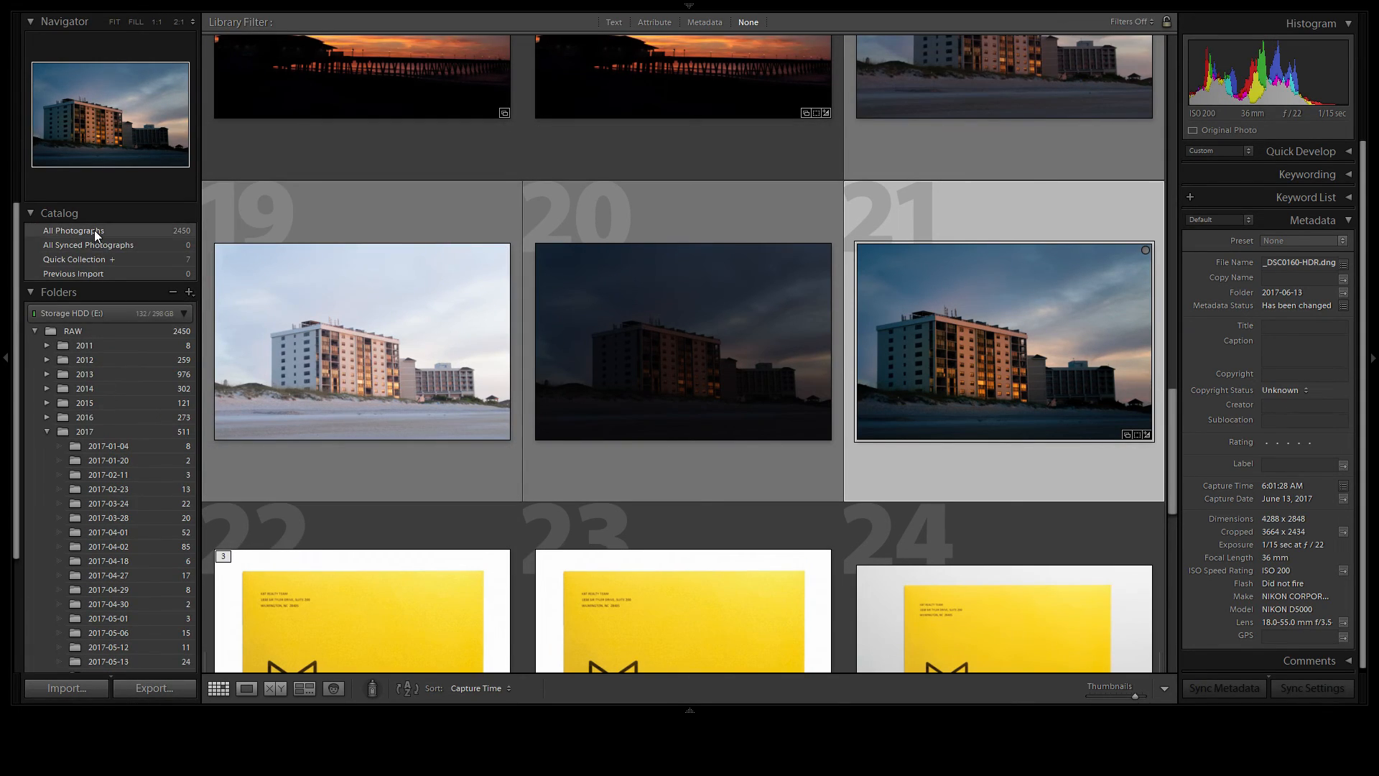
{"action": "left_click", "coordinate": [87, 259]}
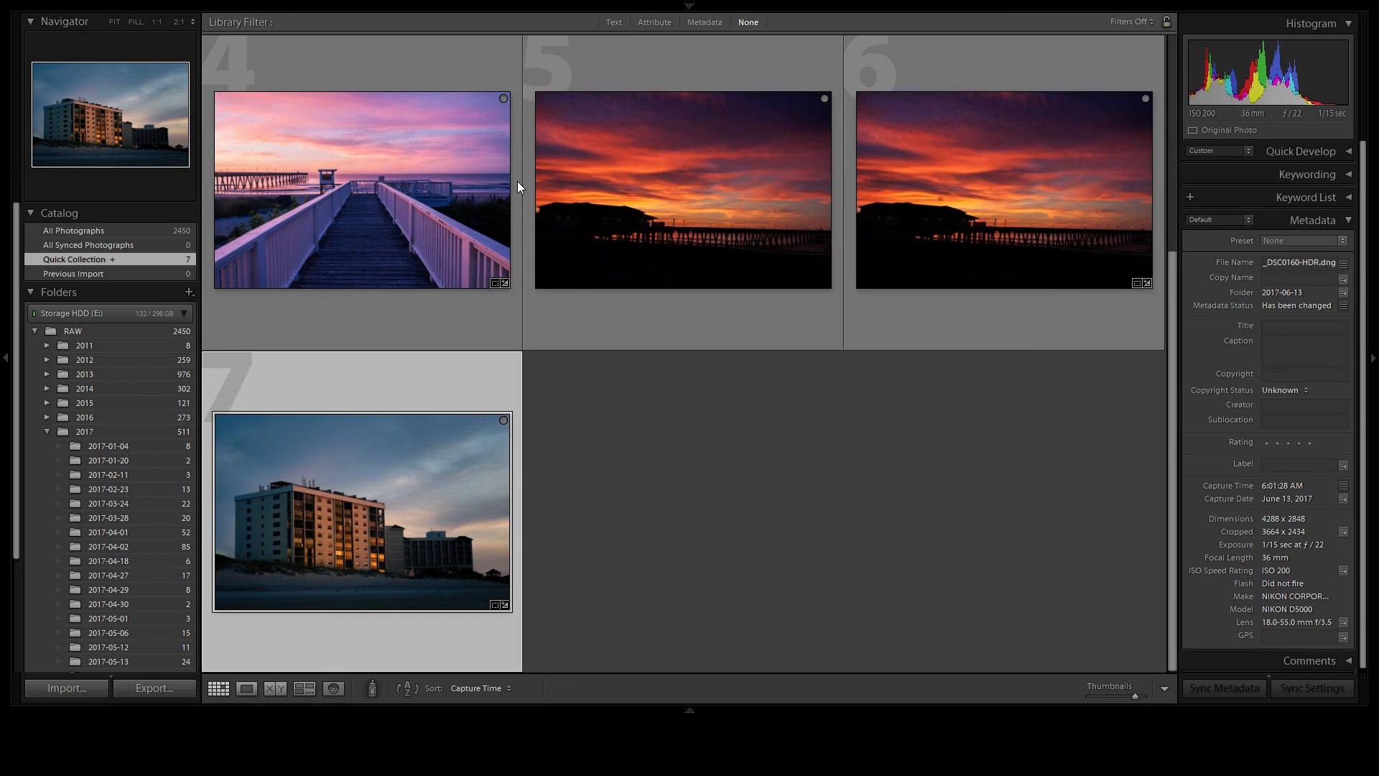
Step: Create a virtual copy of the building photo _DSC0160-HDR.dng in the Quick Collection, and clear the selection
{"action": "key", "text": "ctrl+apostrophe"}
{"action": "left_click", "coordinate": [937, 509]}
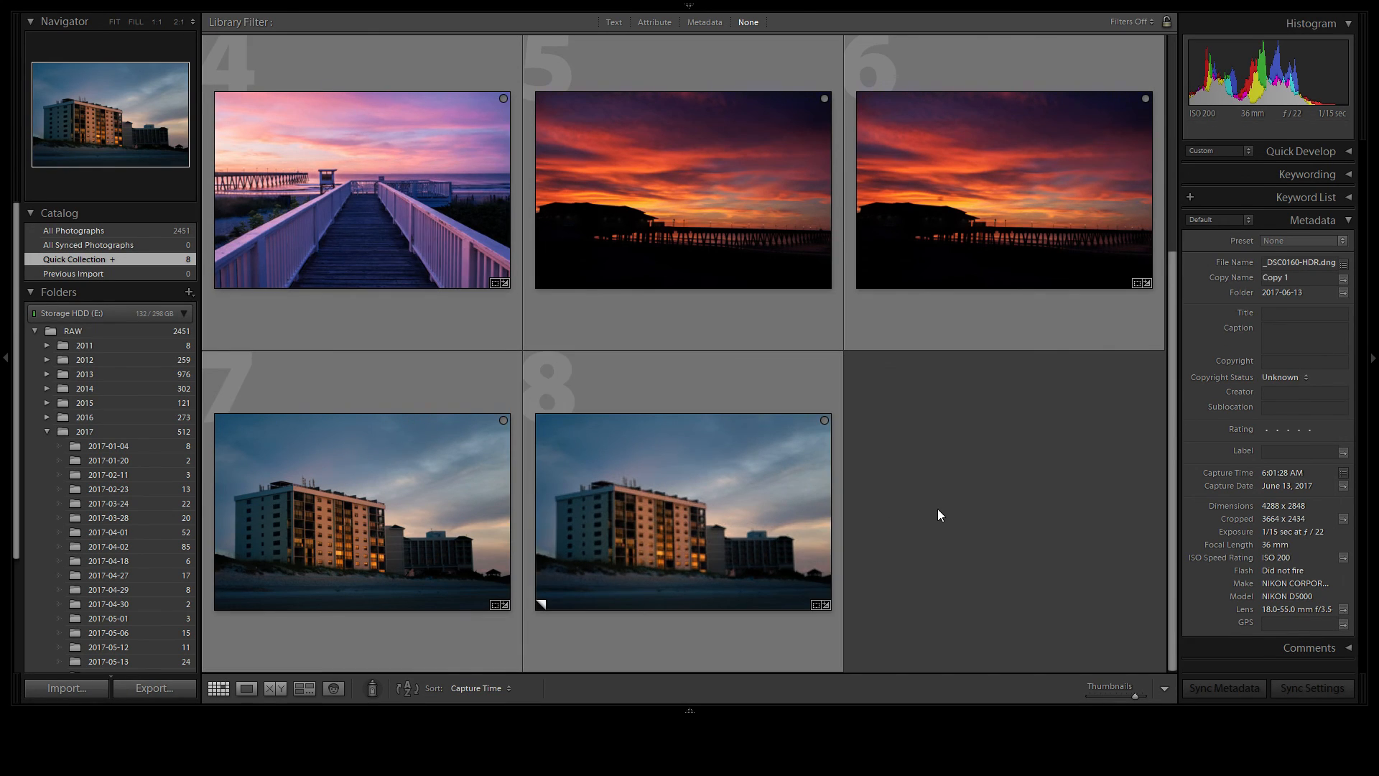
Step: Open the pier photo _DSC0120-HDR.dng in the Develop module and reset all its adjustments
{"action": "scroll", "coordinate": [708, 418], "scroll_direction": "up", "scroll_amount": 3}
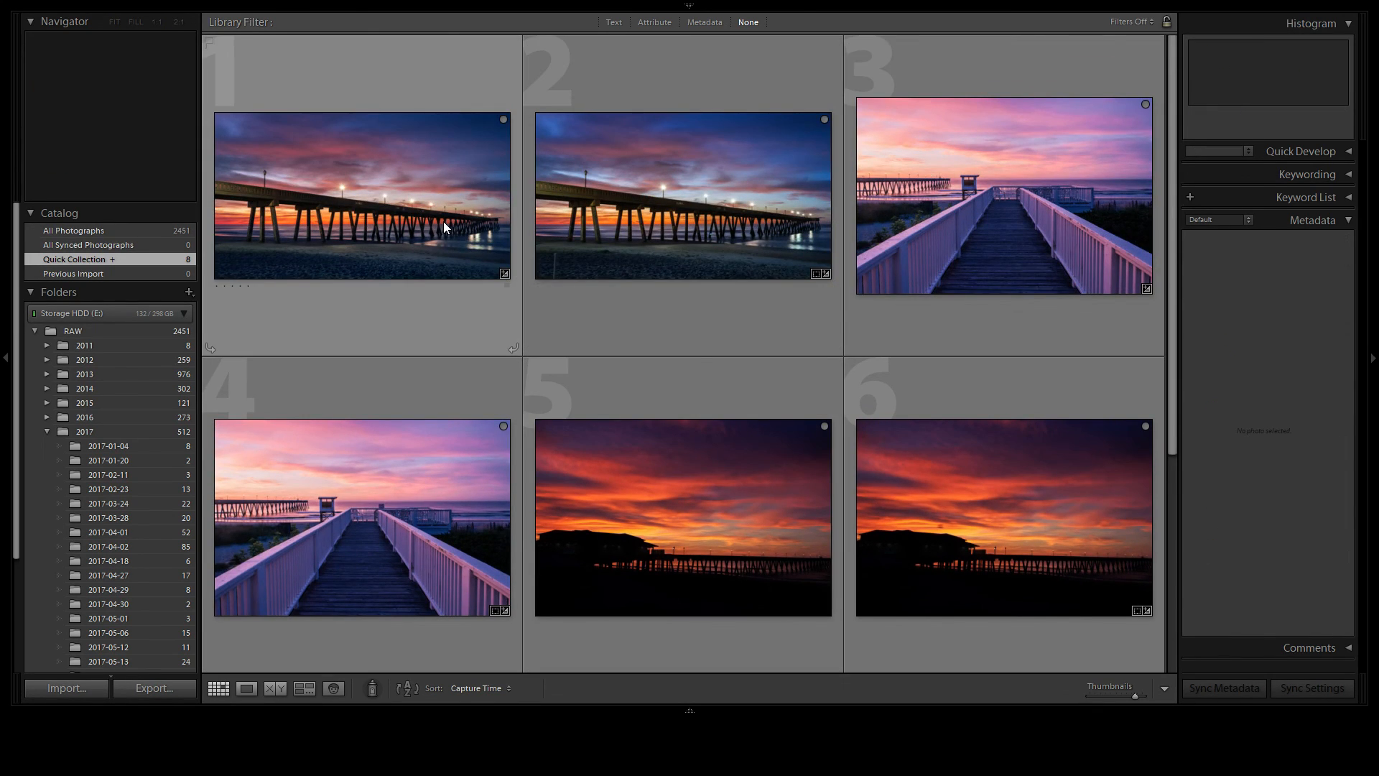
{"action": "left_click", "coordinate": [608, 225]}
{"action": "double_click", "coordinate": [606, 218]}
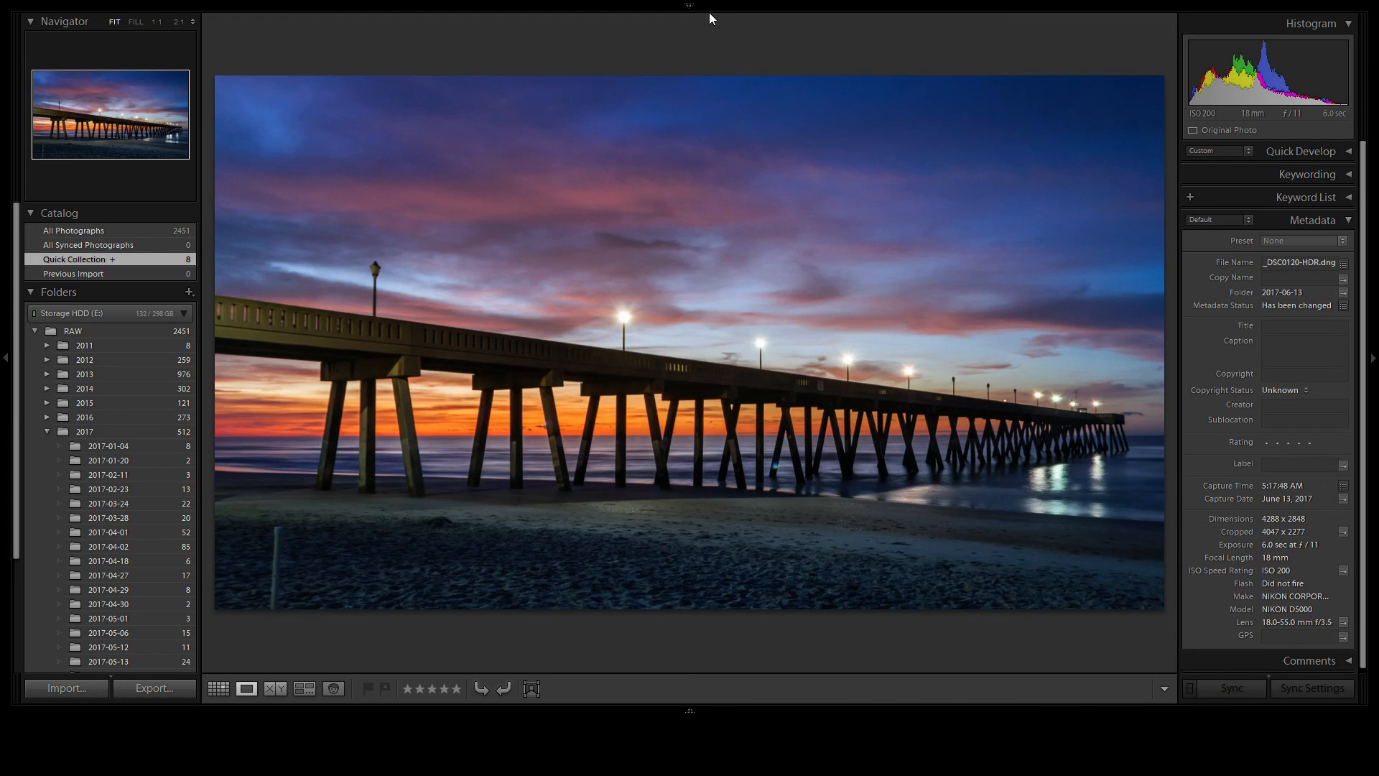
{"action": "mouse_move", "coordinate": [703, 3]}
{"action": "left_click", "coordinate": [1070, 33]}
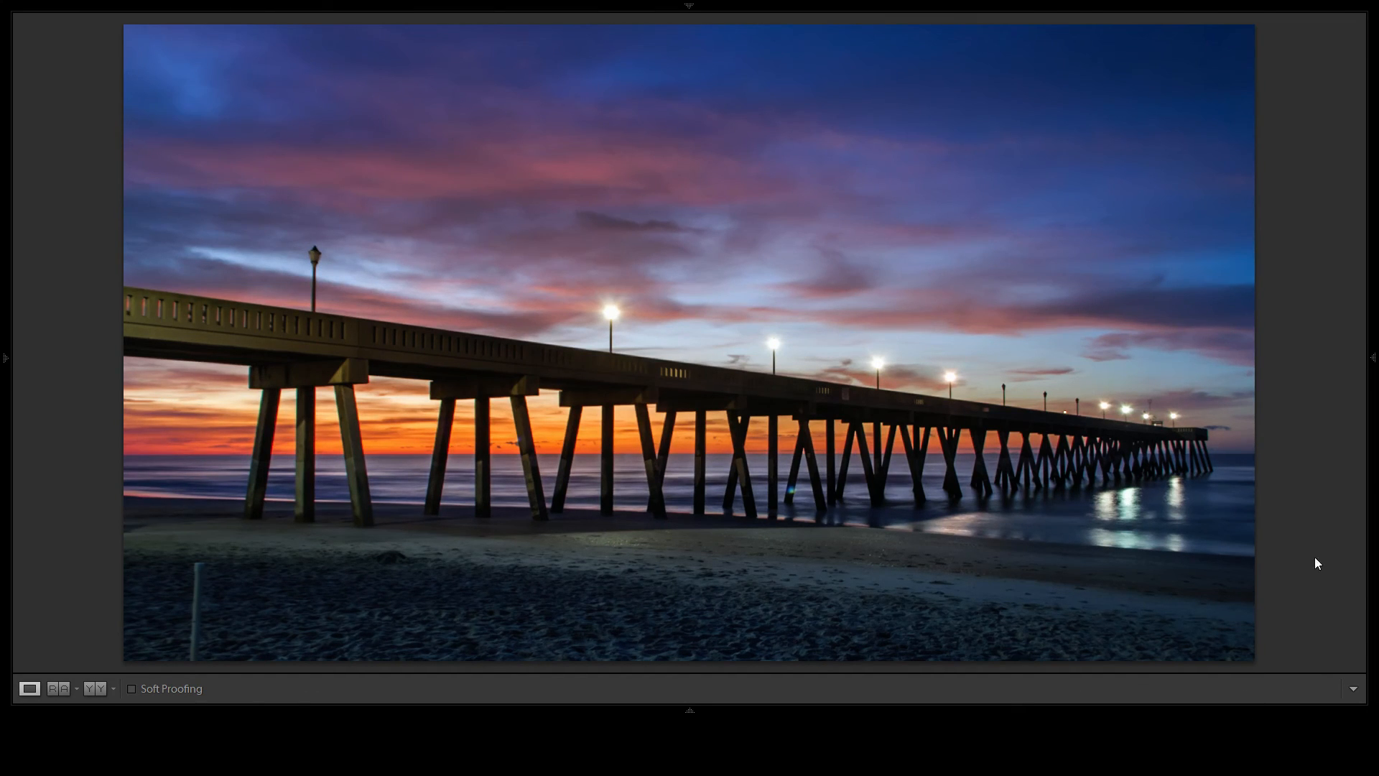
{"action": "key", "text": "Tab"}
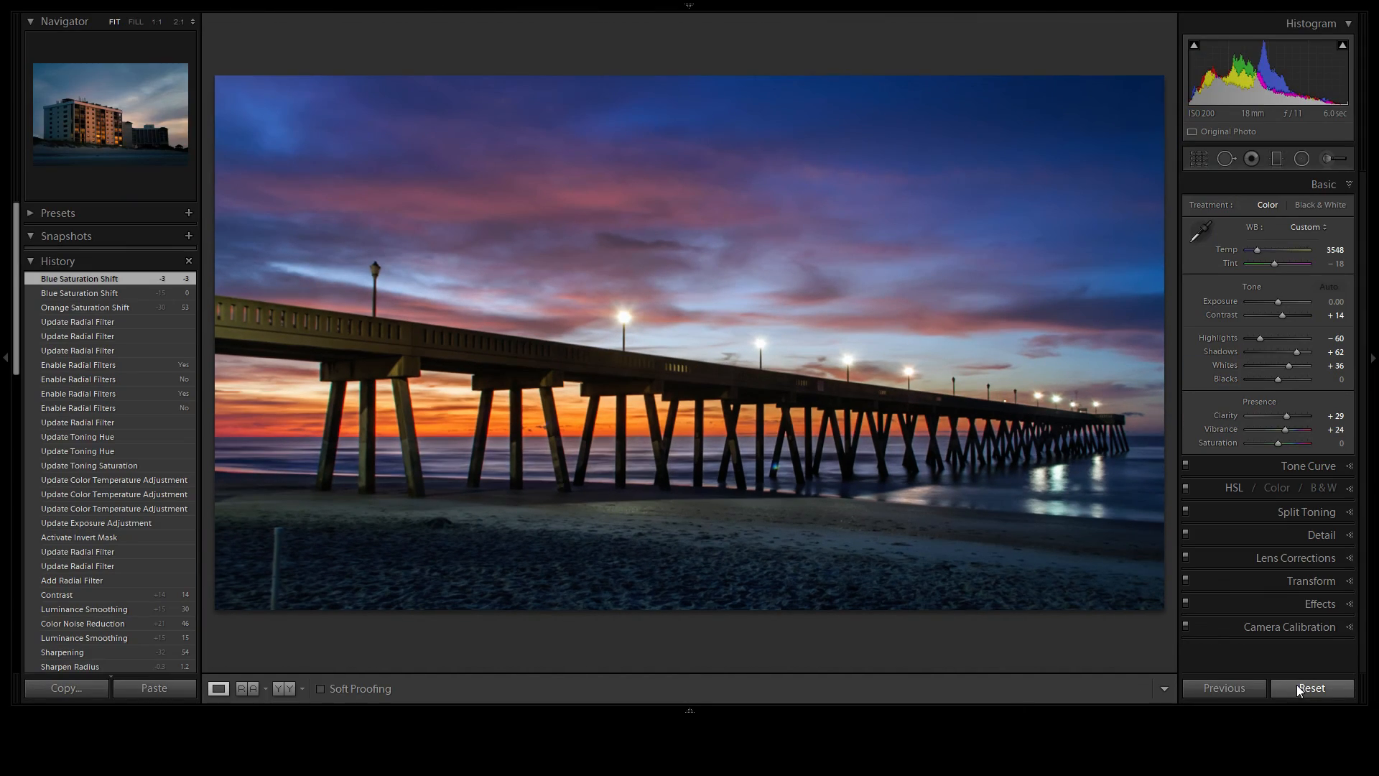
{"action": "left_click", "coordinate": [1301, 688]}
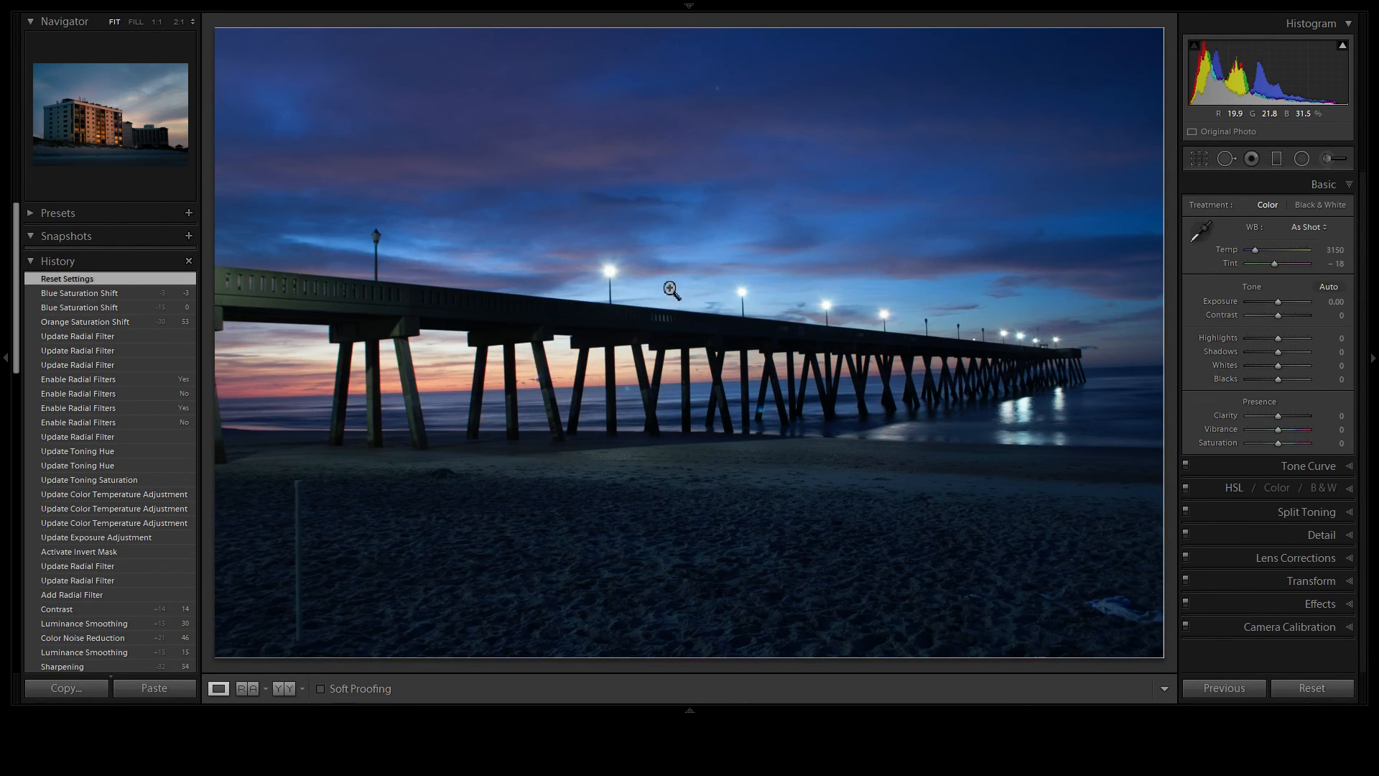
{"action": "left_click", "coordinate": [743, 291]}
{"action": "left_click", "coordinate": [746, 290]}
Step: Switch to the boardwalk photo _DSC0148-HDR.dng, collapse the Detail settings, and reset all its adjustments
{"action": "mouse_move", "coordinate": [685, 705]}
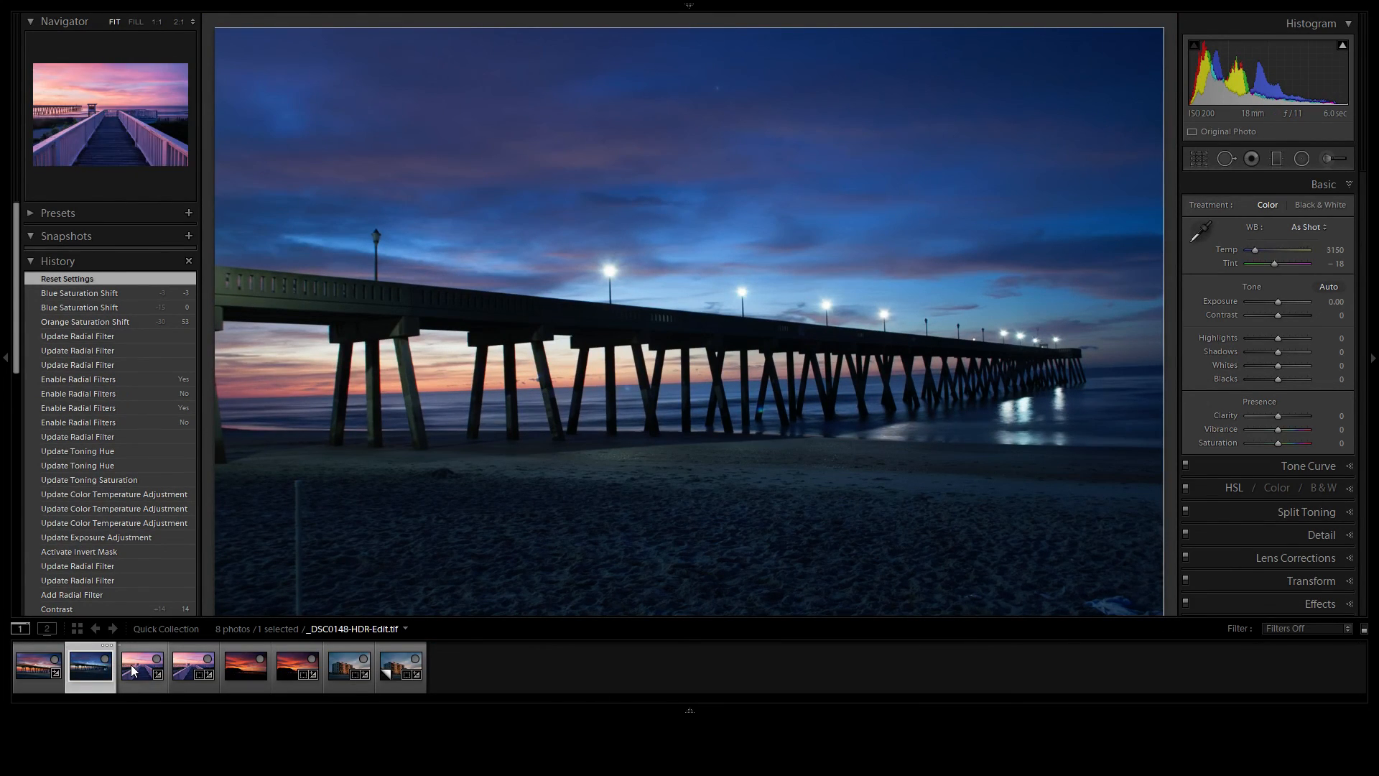
{"action": "left_click", "coordinate": [183, 671]}
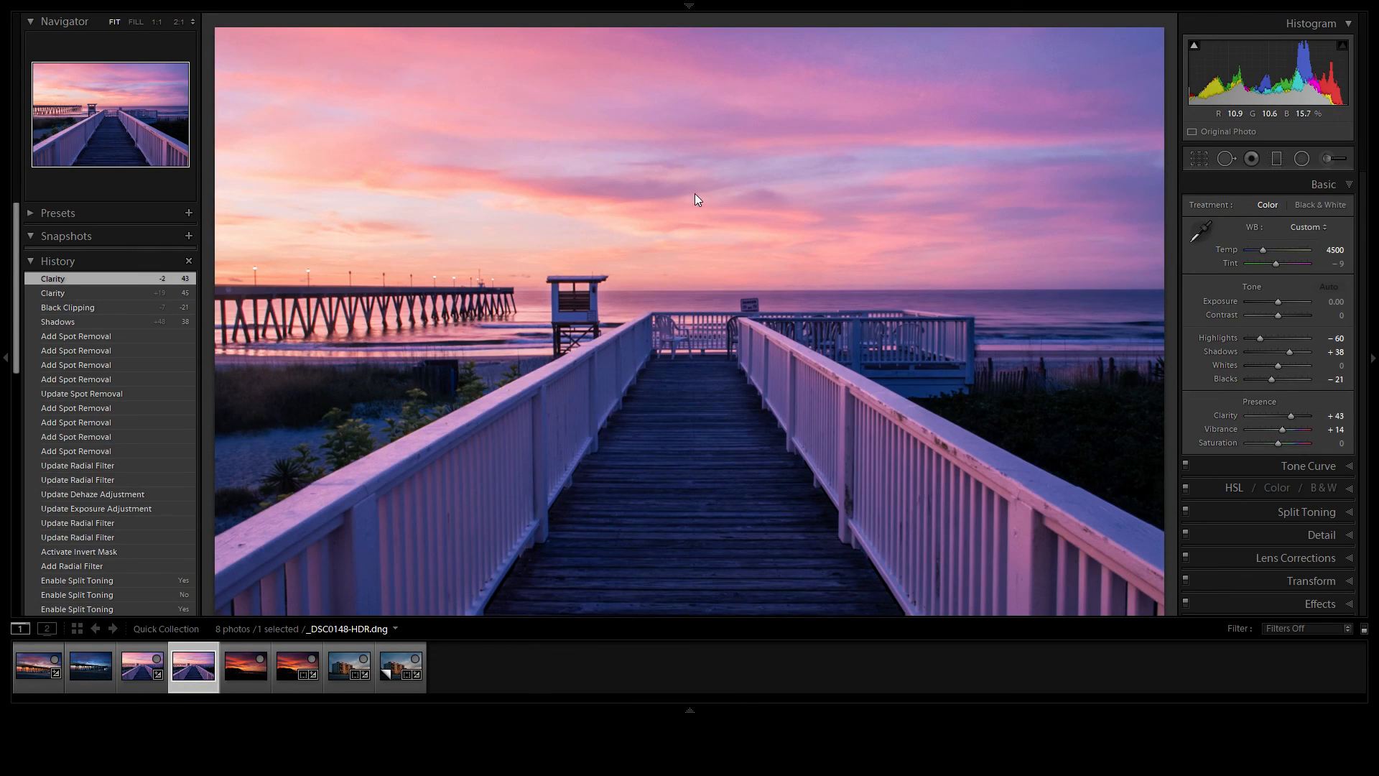
{"action": "left_click", "coordinate": [1308, 536]}
{"action": "left_click", "coordinate": [1310, 279]}
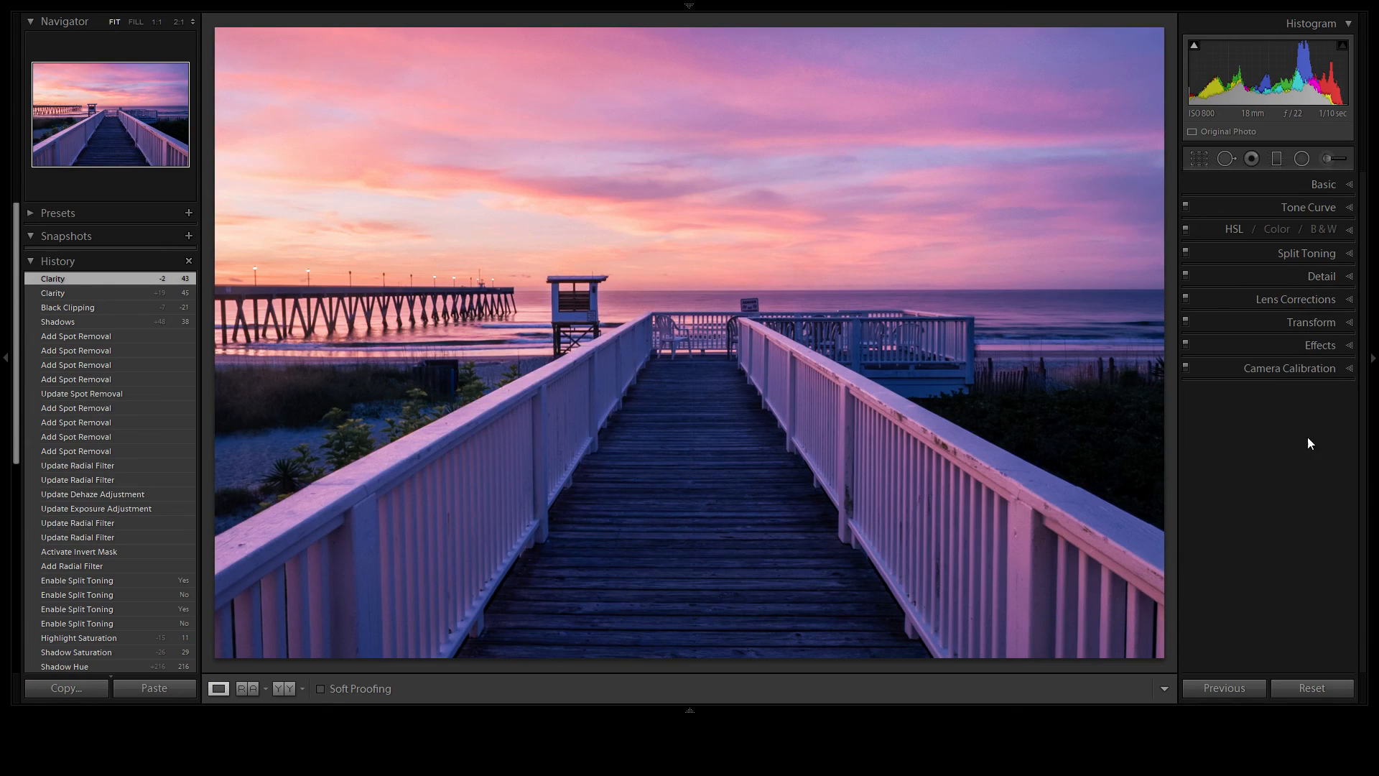
{"action": "left_click", "coordinate": [1298, 687]}
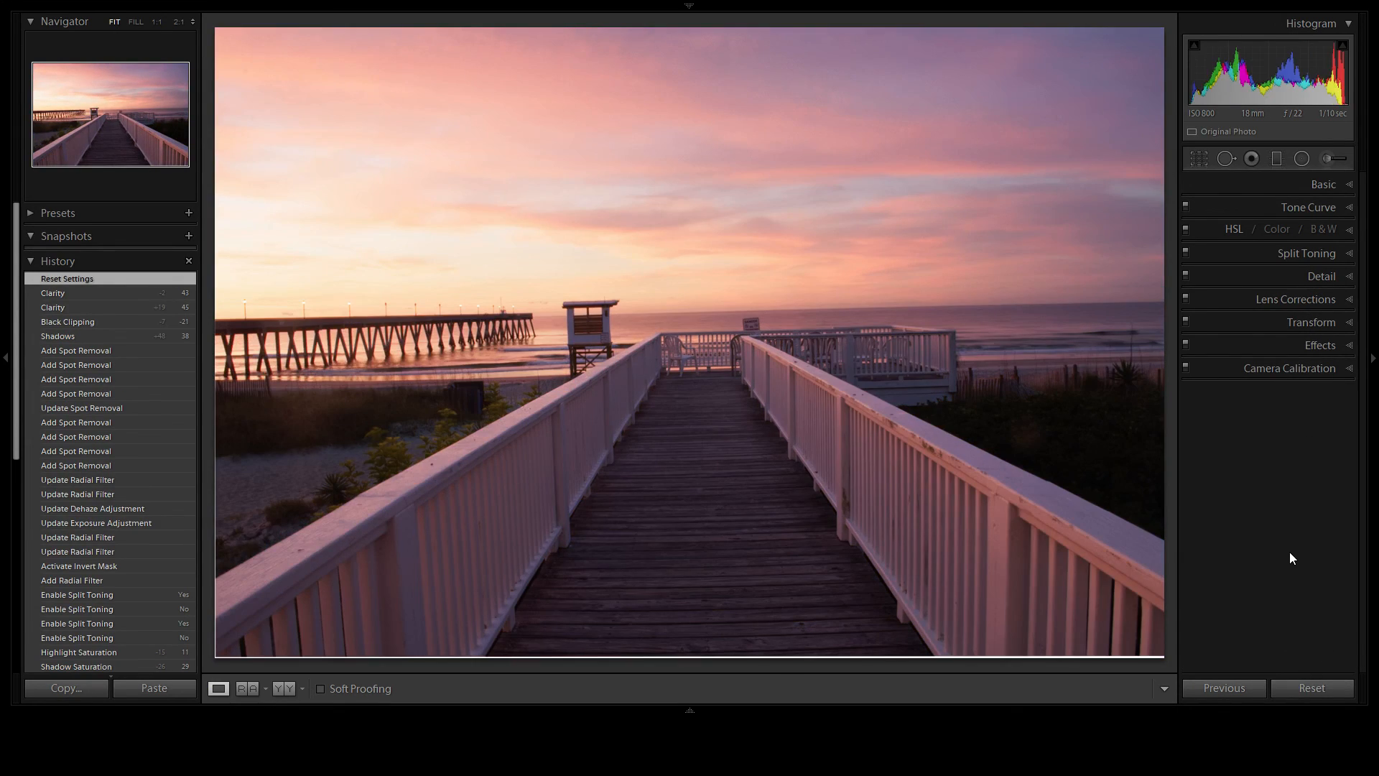
Step: Switch to the source photo of the red sunset, _DSC0151.NEF, and reset all its adjustments
{"action": "mouse_move", "coordinate": [584, 711]}
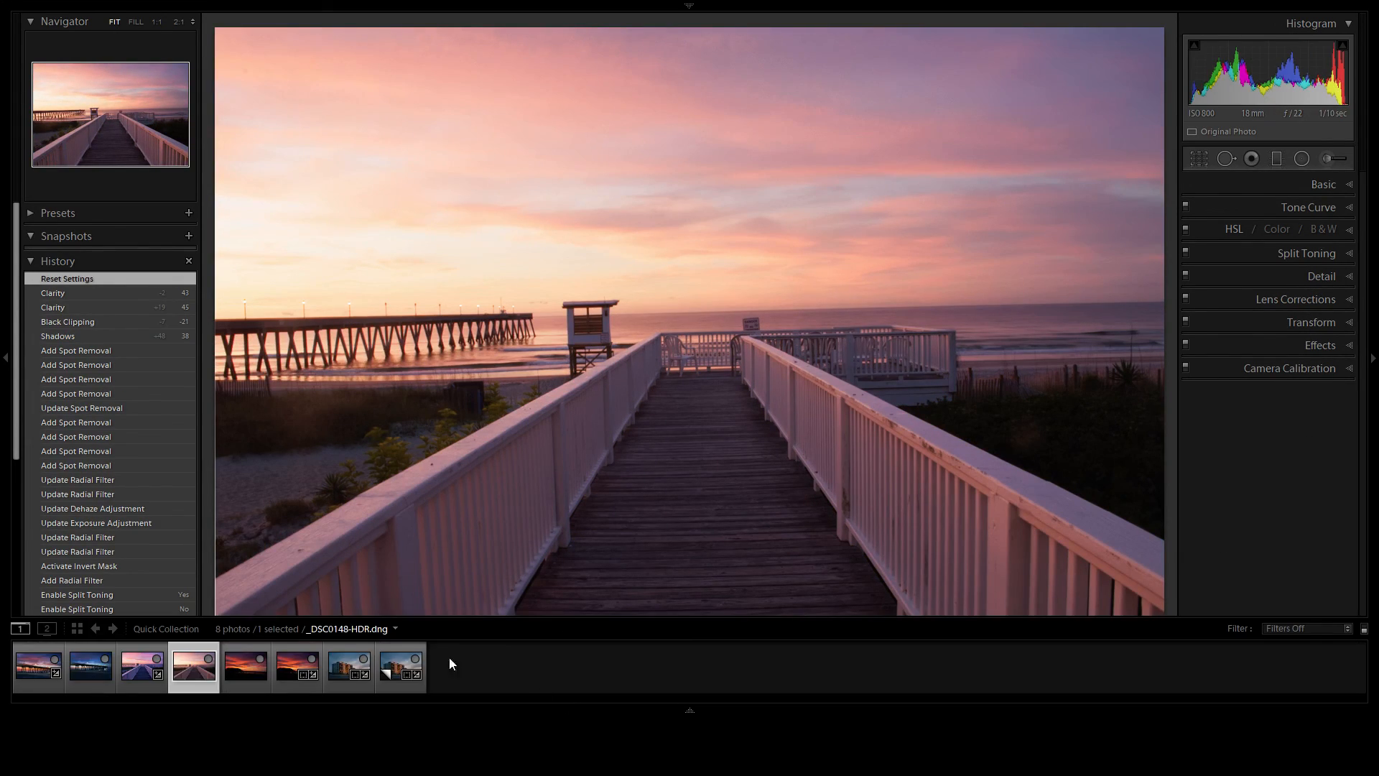
{"action": "left_click", "coordinate": [281, 664]}
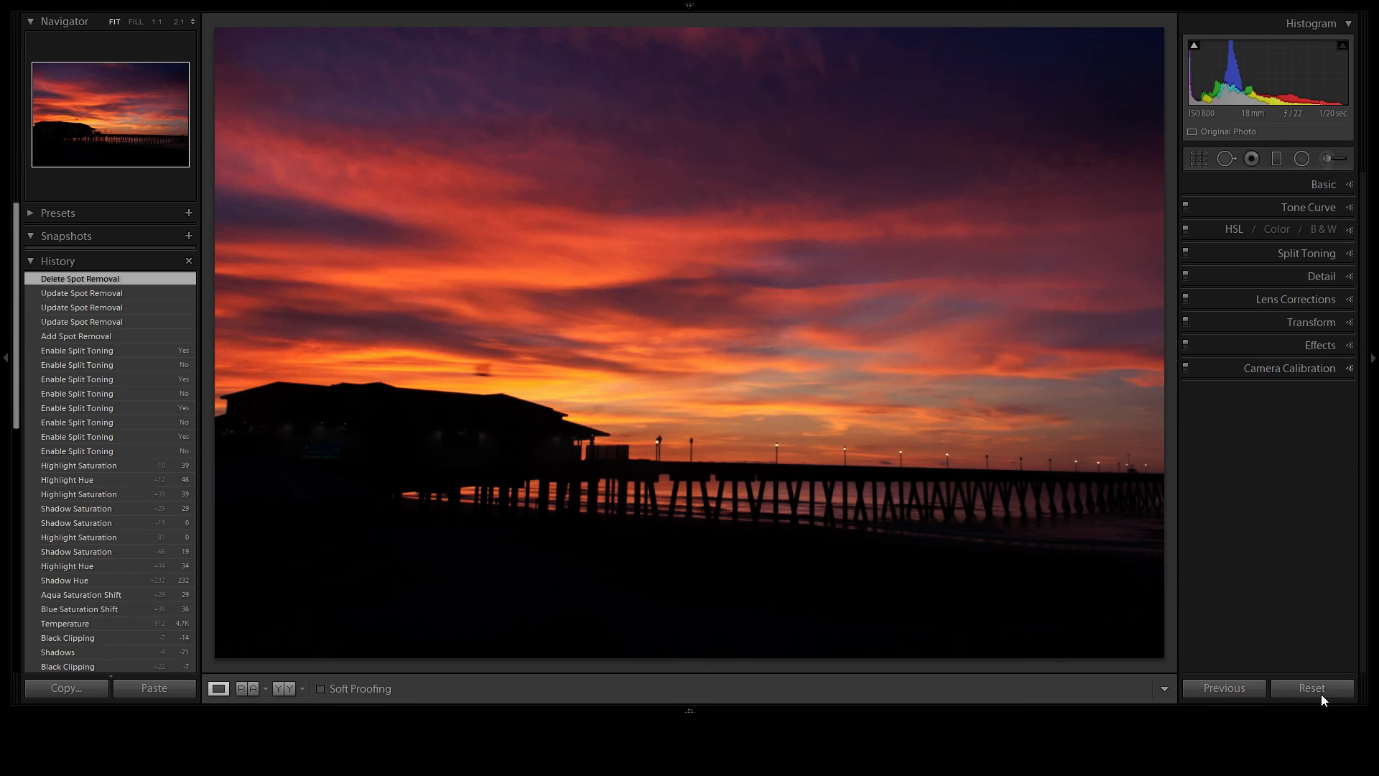
{"action": "left_click", "coordinate": [1320, 687]}
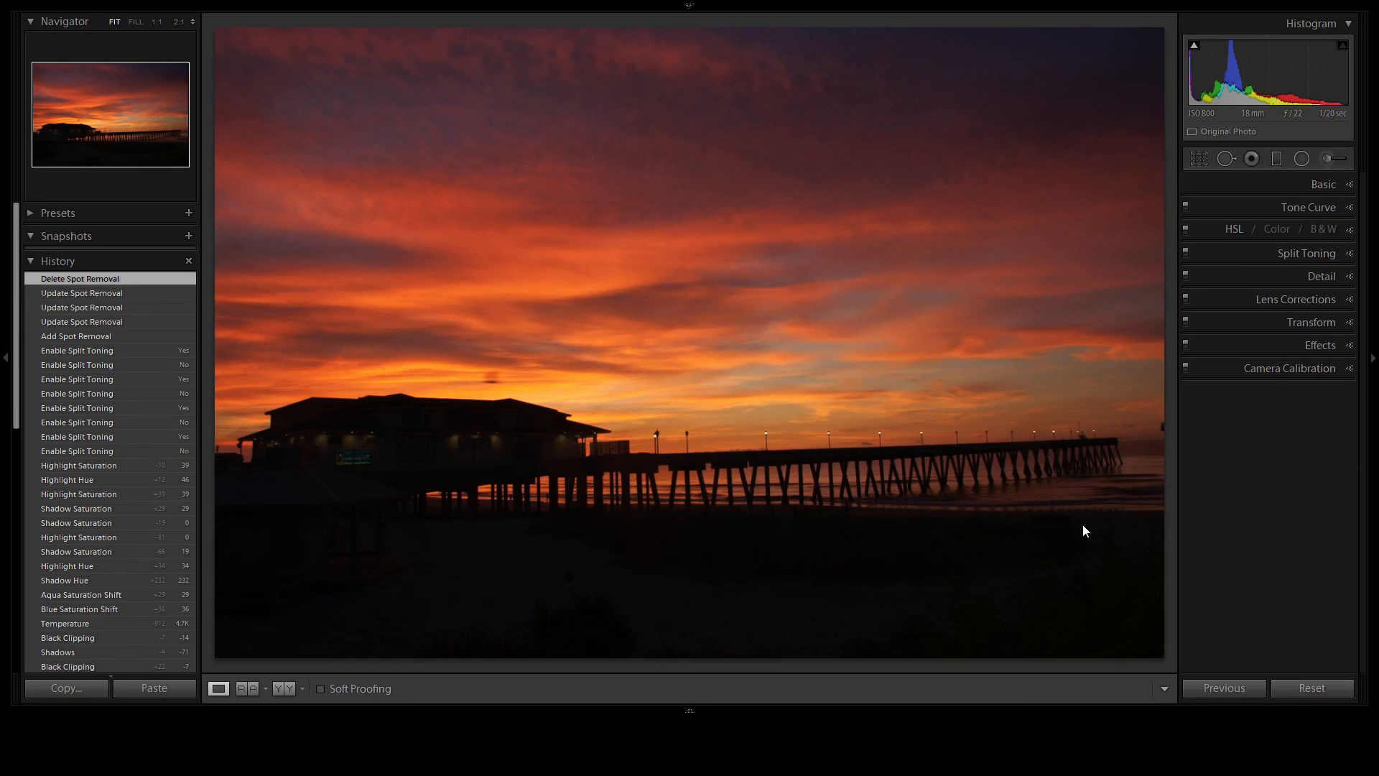
Step: Switch to the original building photo _DSC0160-HDR.dng rather than its virtual copy, and reset all its adjustments
{"action": "mouse_move", "coordinate": [302, 710]}
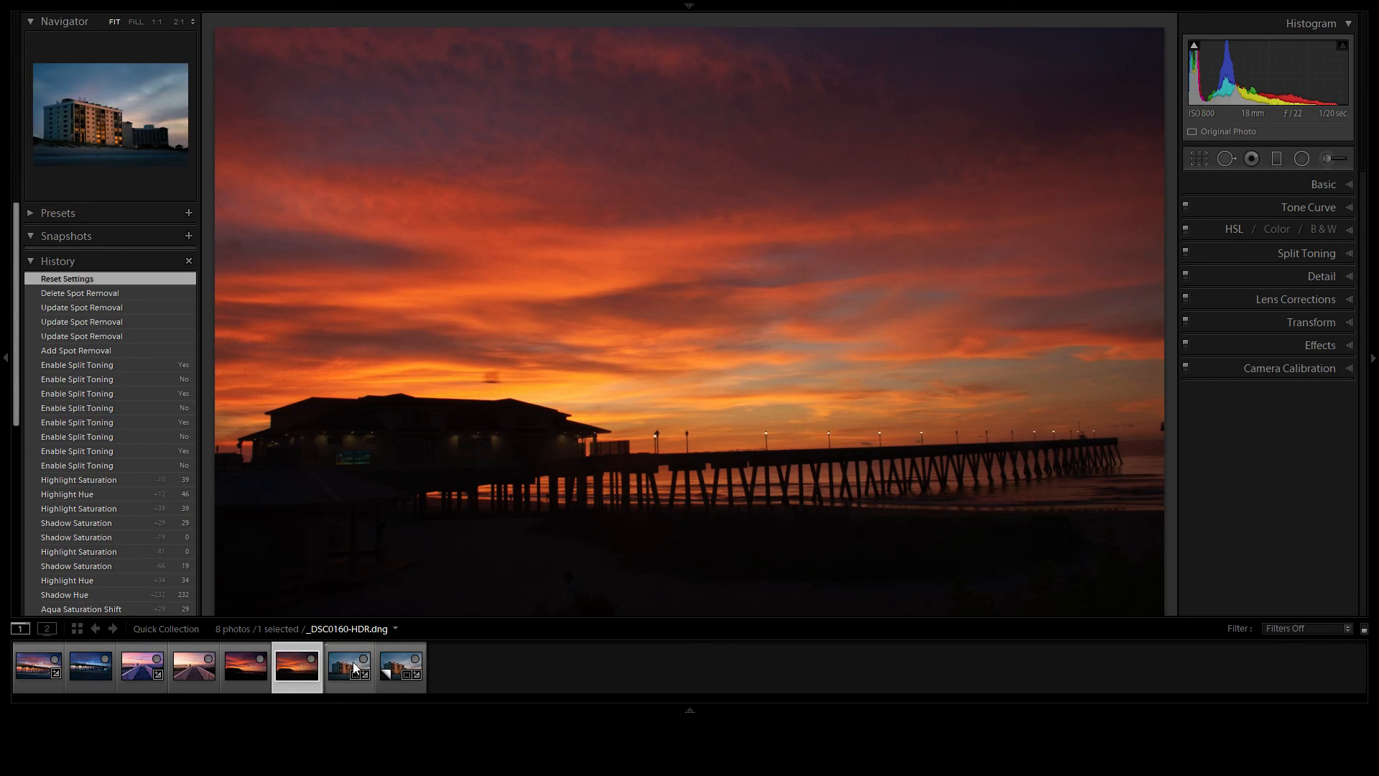
{"action": "left_click", "coordinate": [395, 664]}
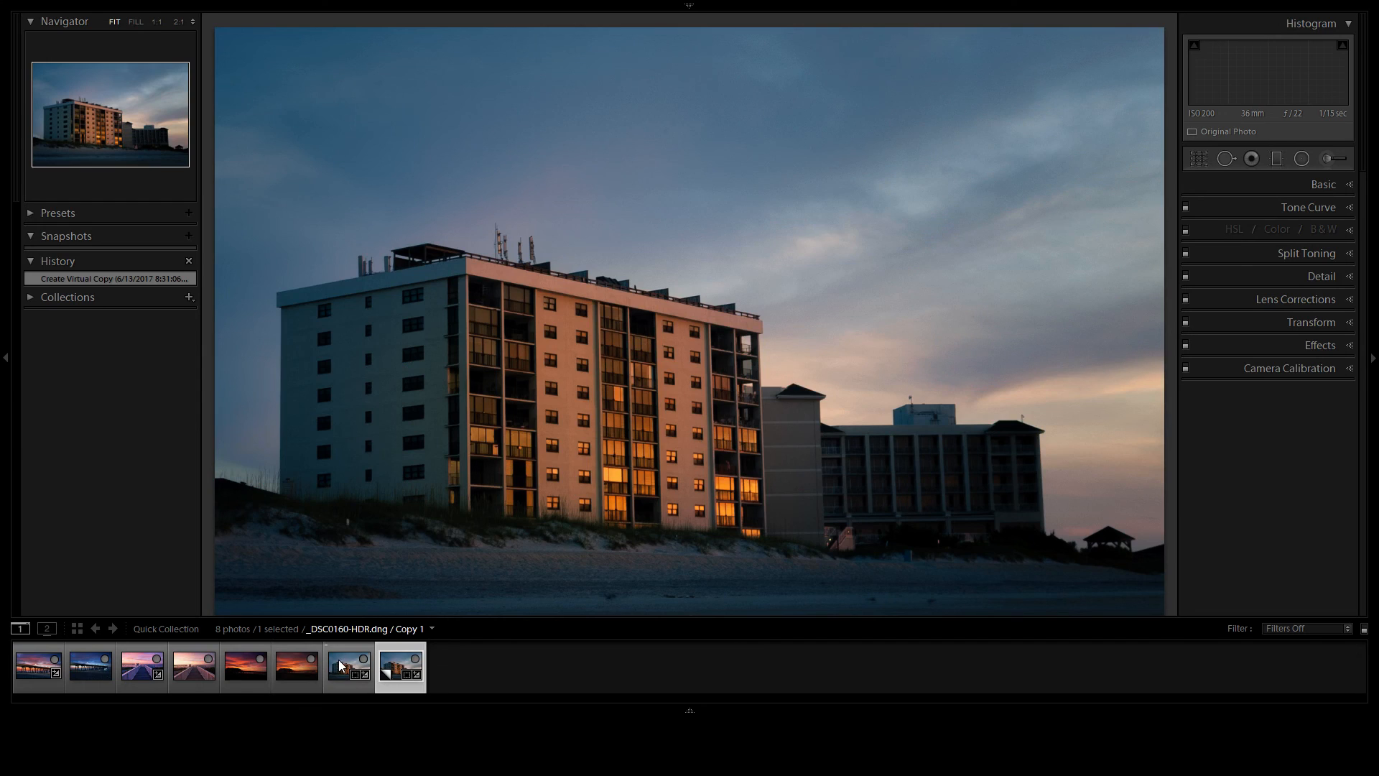
{"action": "left_click", "coordinate": [346, 662]}
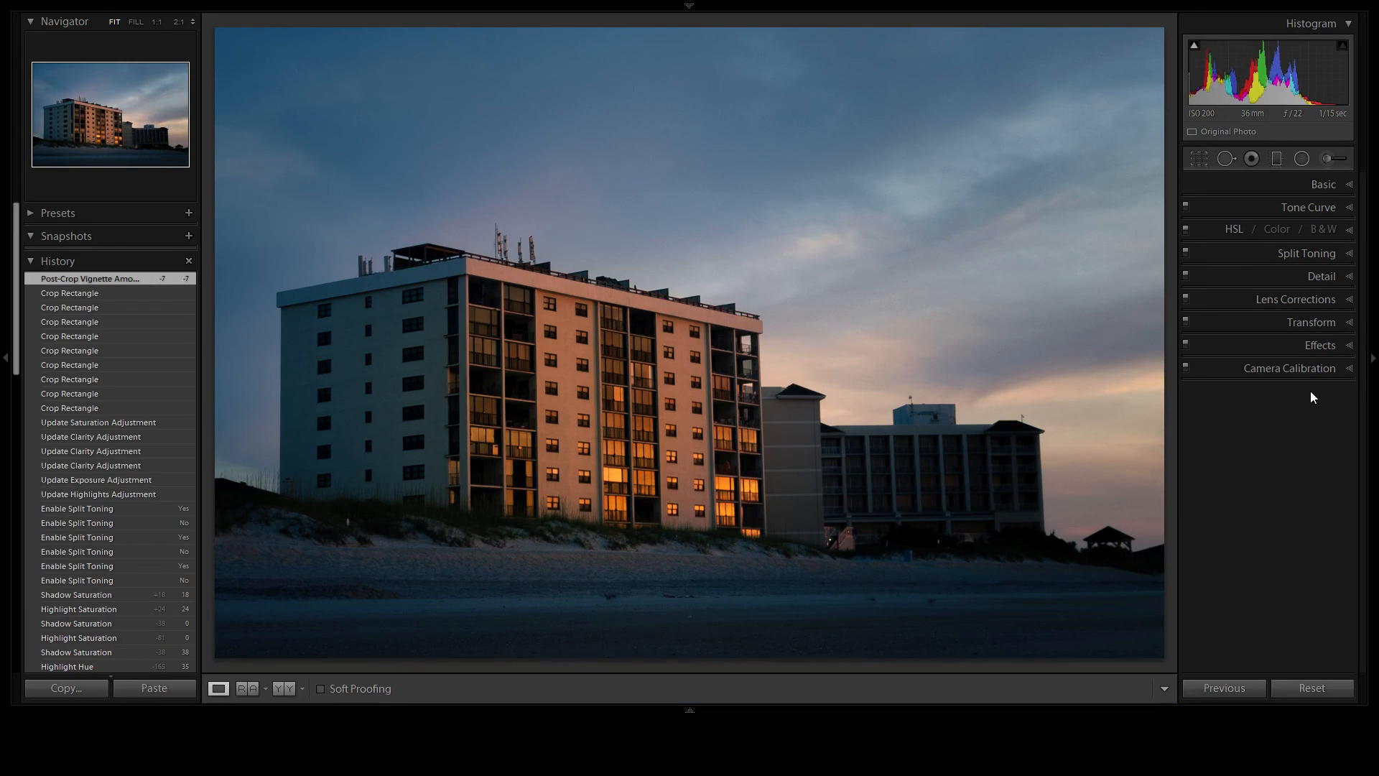
{"action": "left_click", "coordinate": [1302, 687]}
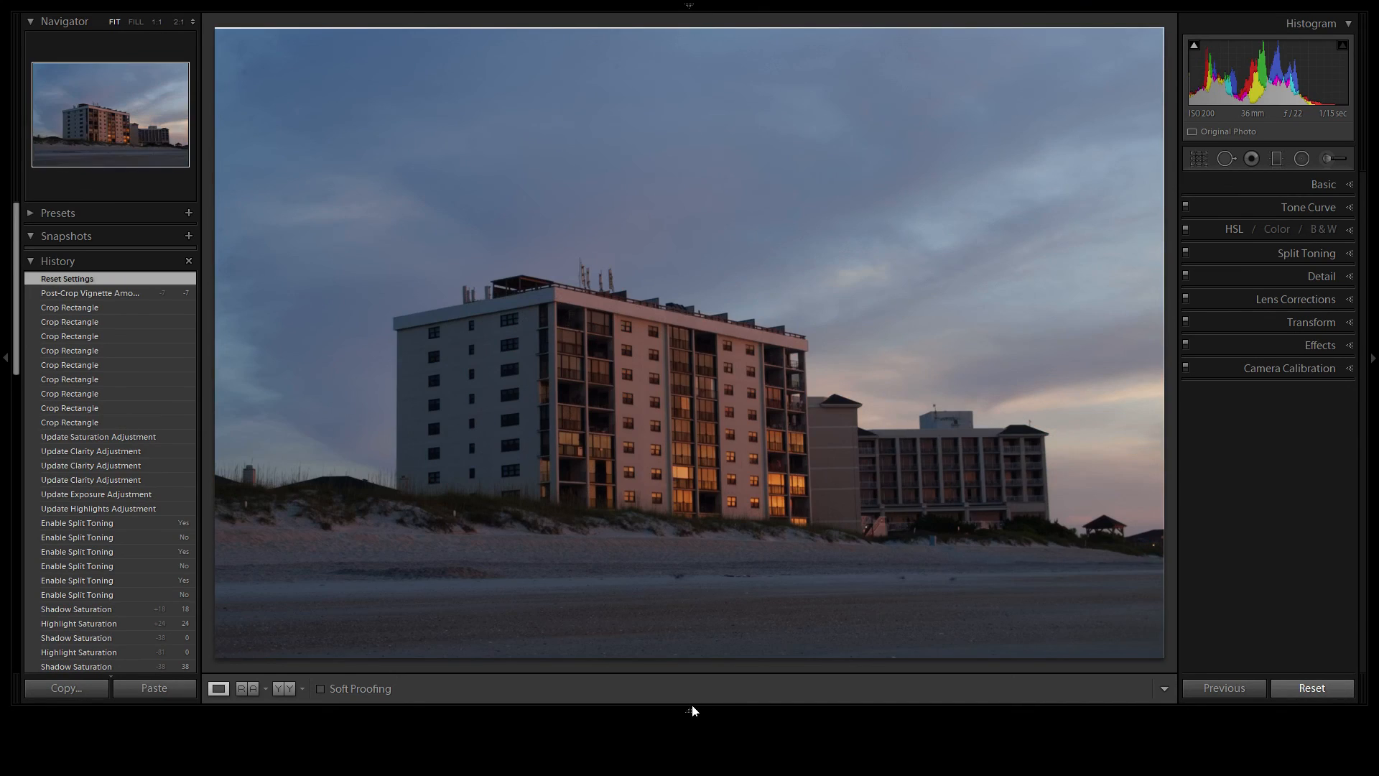
Step: Show the Quick Collection in the Library grid with the side panels hidden and the cell numbers and badges displayed
{"action": "mouse_move", "coordinate": [693, 710]}
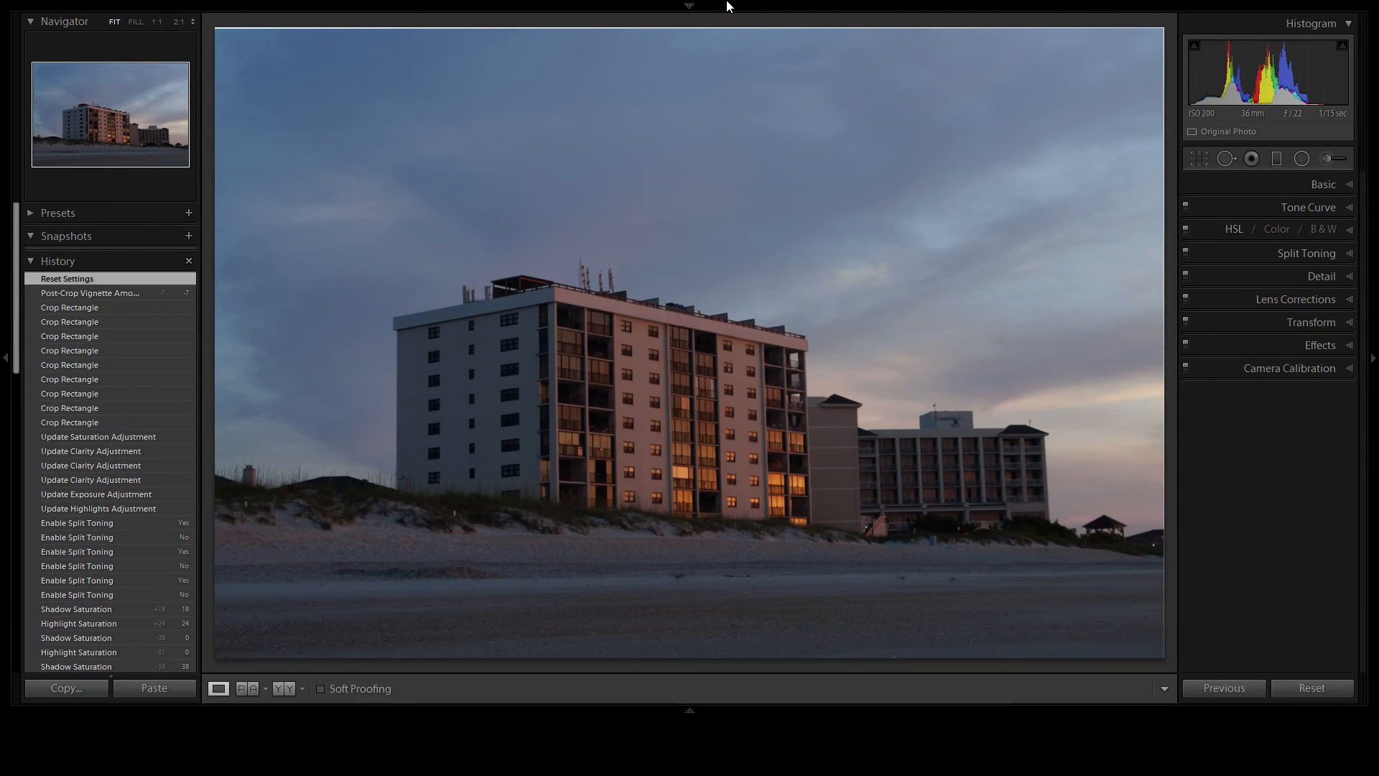
{"action": "mouse_move", "coordinate": [730, 4]}
{"action": "left_click", "coordinate": [1006, 32]}
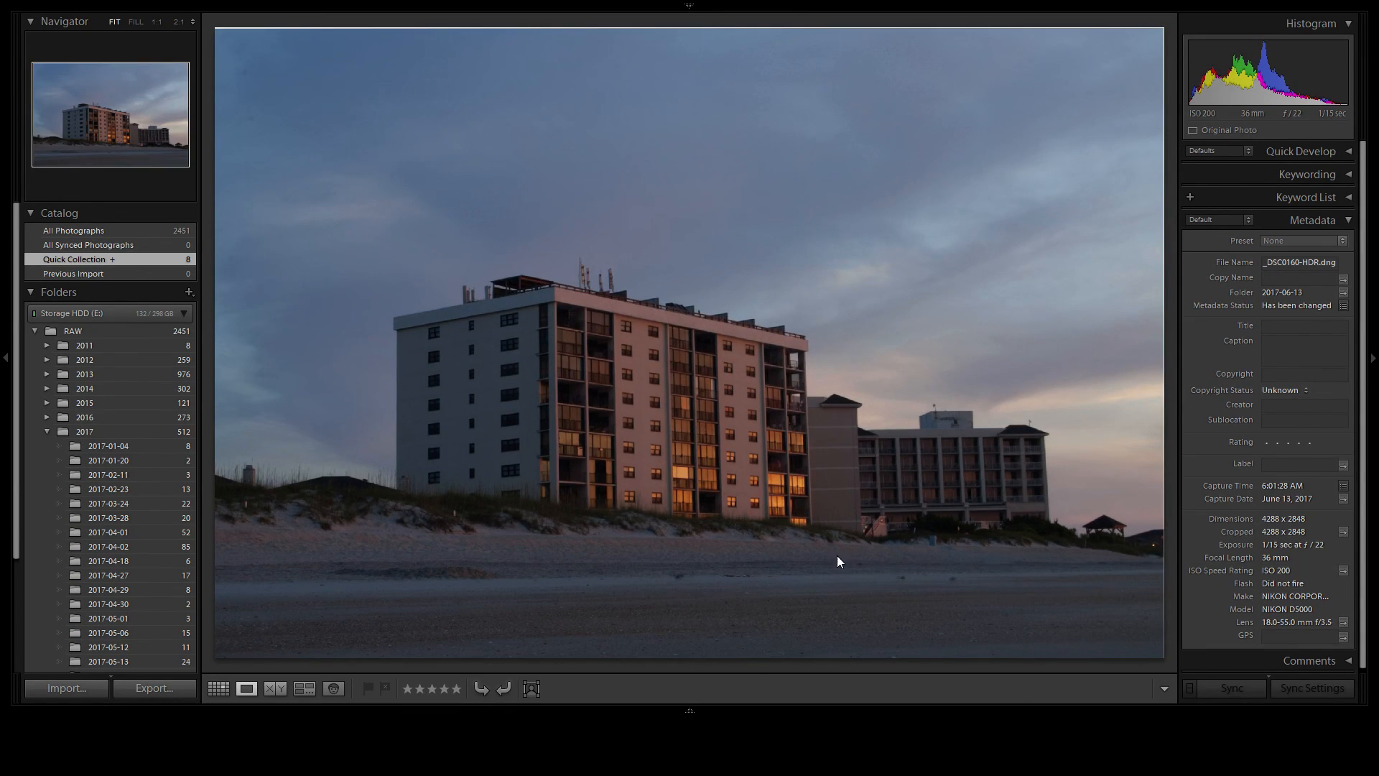
{"action": "key", "text": "g"}
{"action": "key", "text": "Tab"}
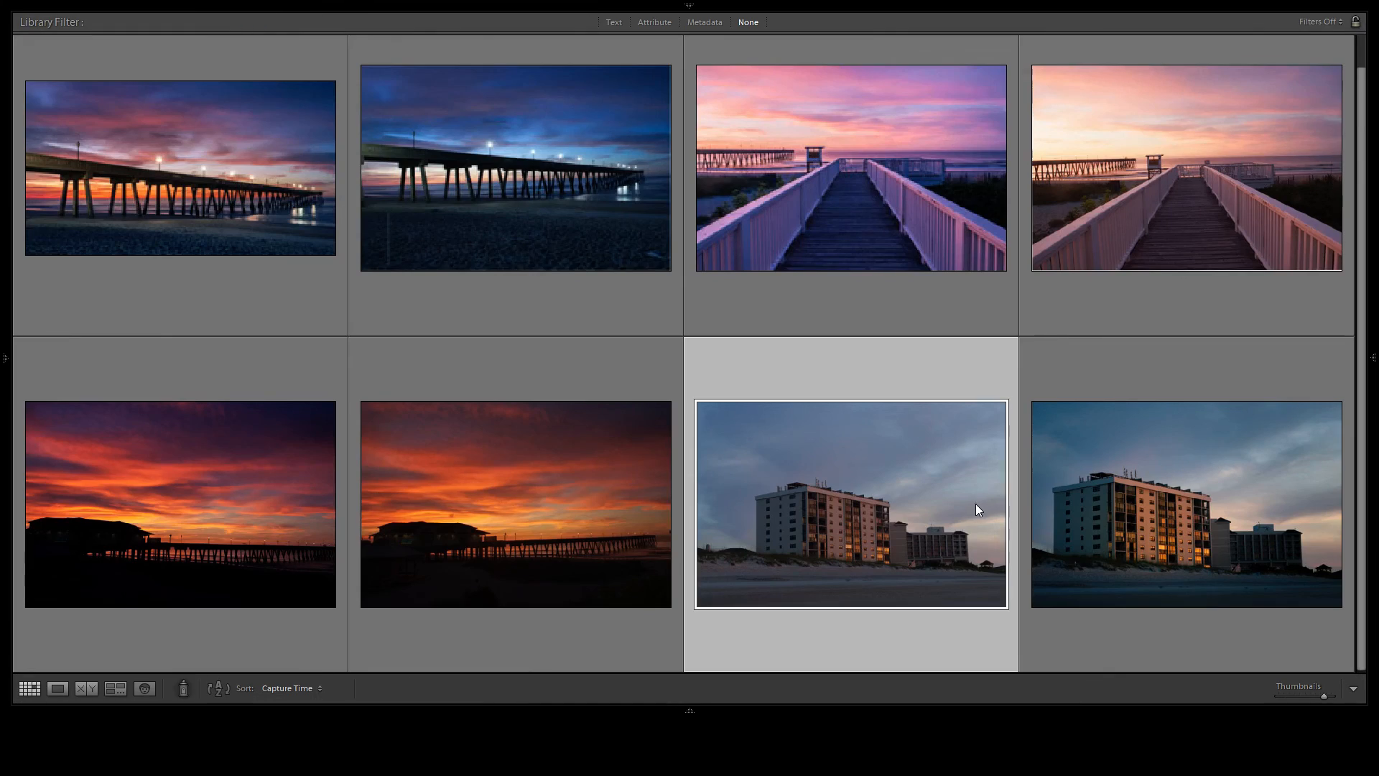
{"action": "key", "text": "j"}
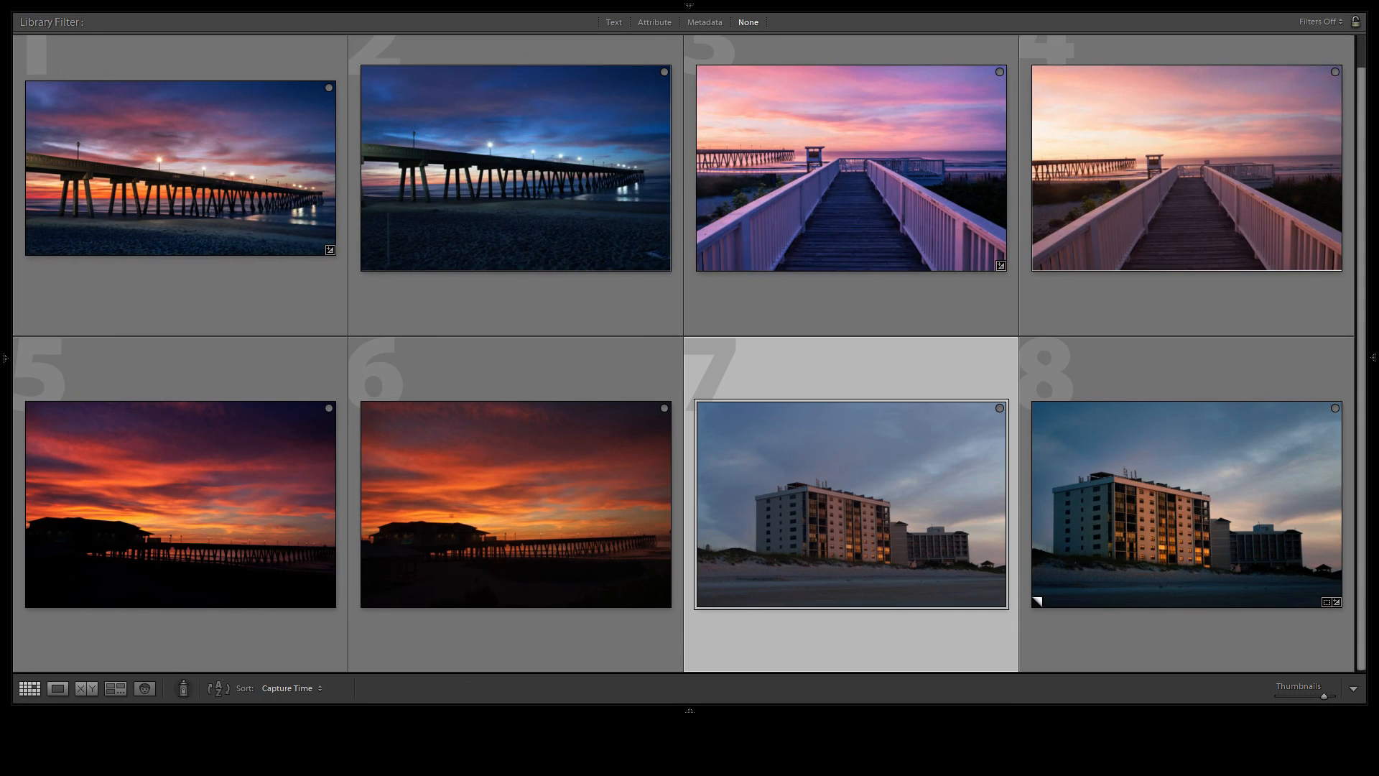
Step: Compare the edited and unedited building and boardwalk photos in the grid, ending with the edited boardwalk photo selected
{"action": "left_click", "coordinate": [1216, 576]}
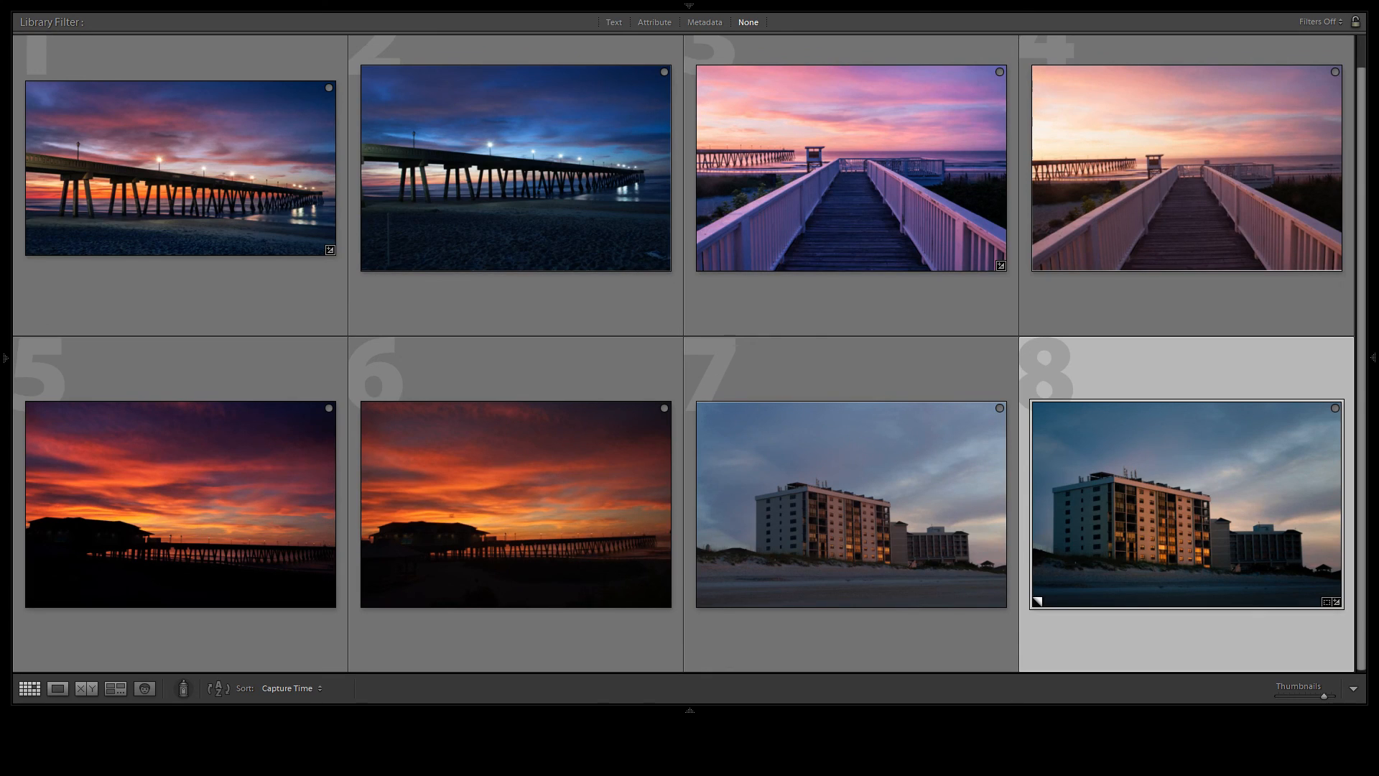
{"action": "left_click", "coordinate": [1185, 168]}
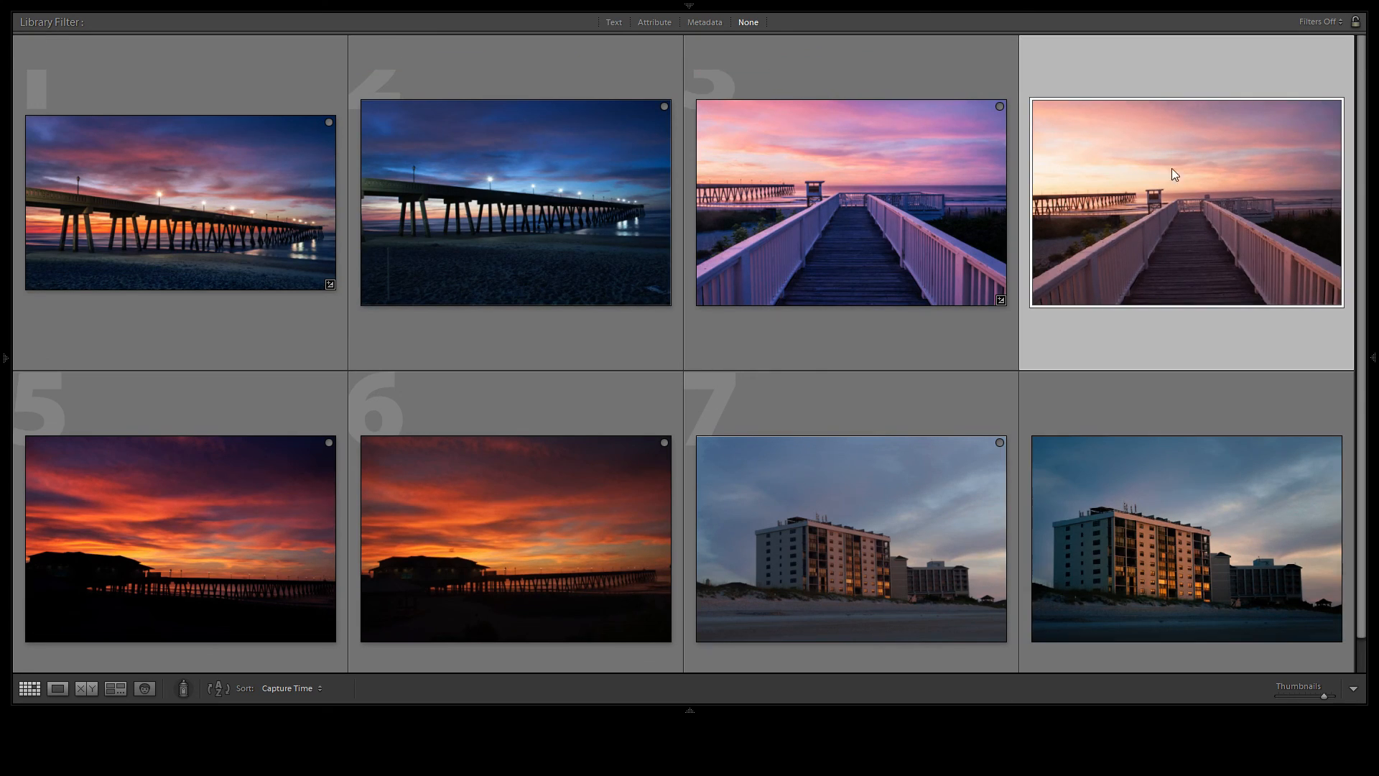
{"action": "left_click", "coordinate": [915, 192]}
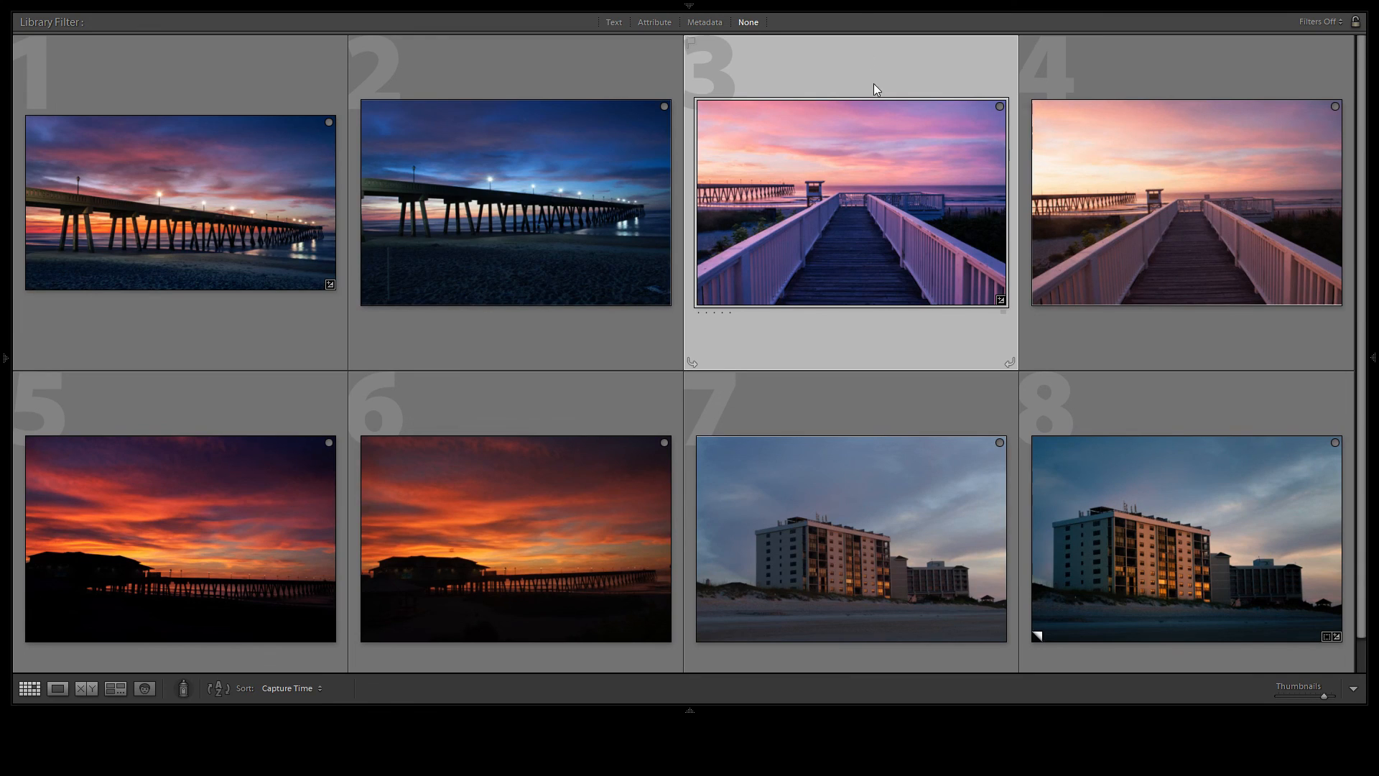